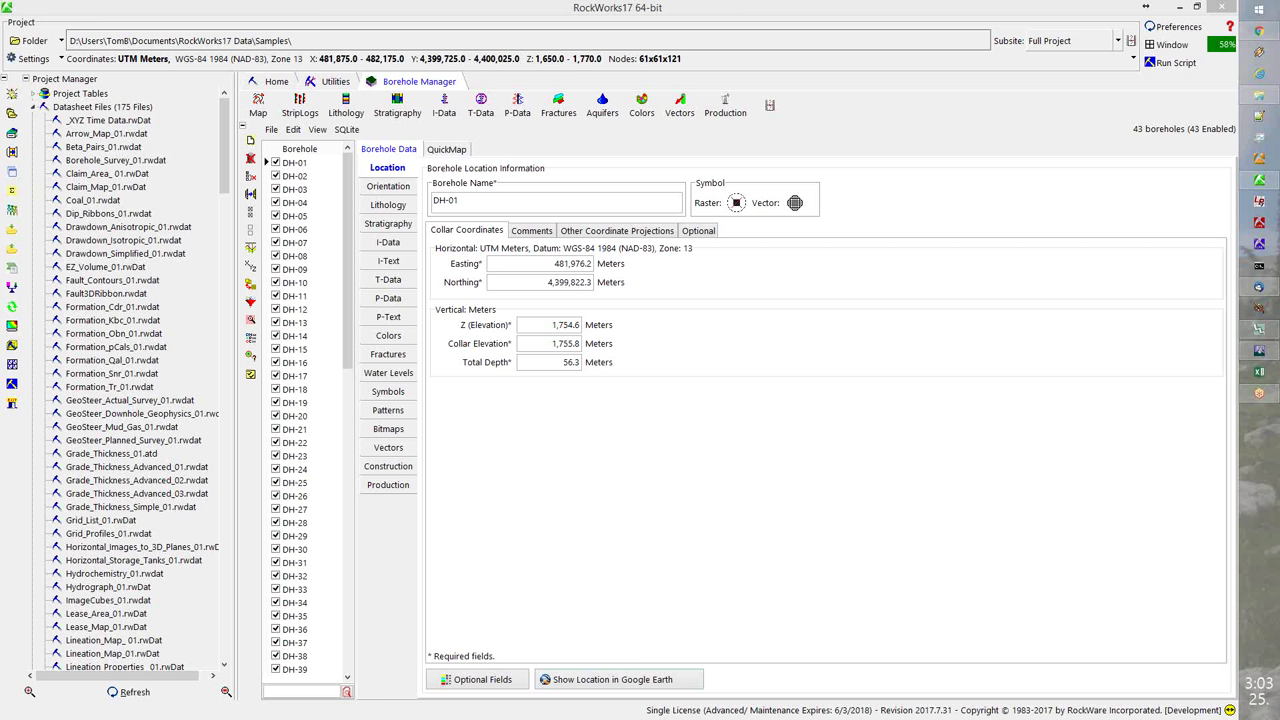
- Review borehole DH-01's lithology and stratigraphy intervals, and examine the Stratigraphy Types table of formations and patterns
left_click(385, 207)
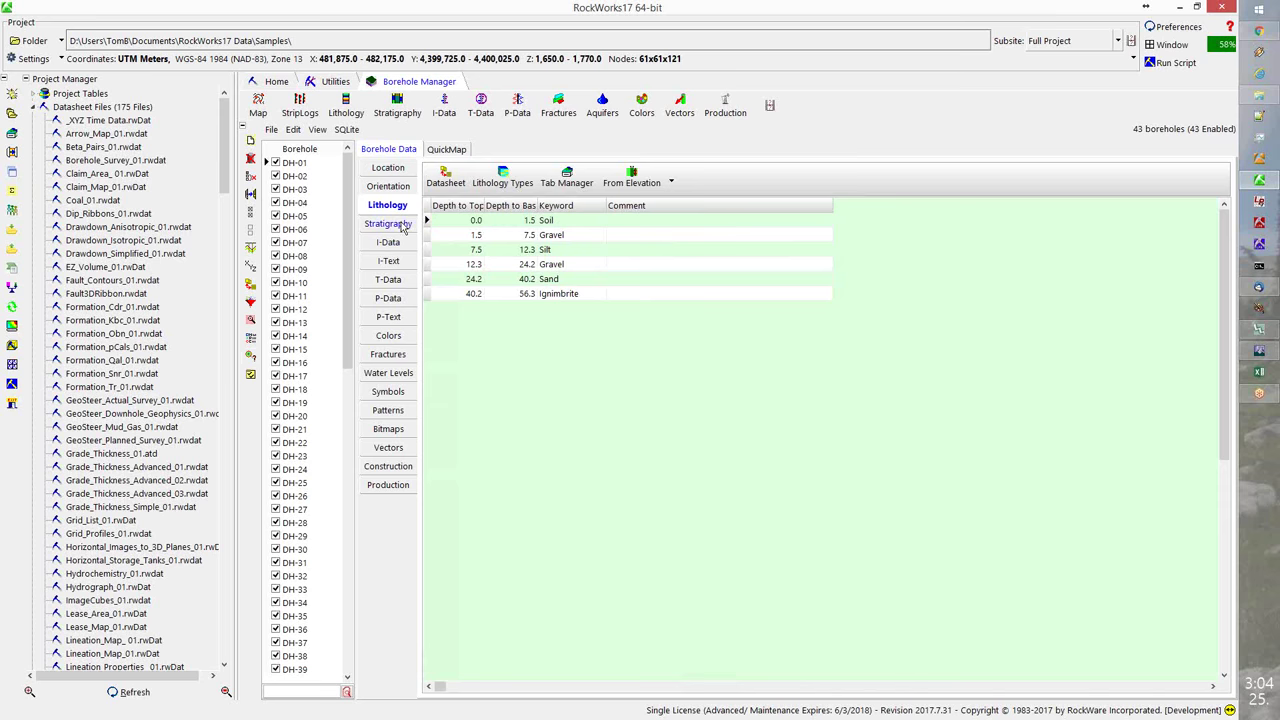
left_click(388, 224)
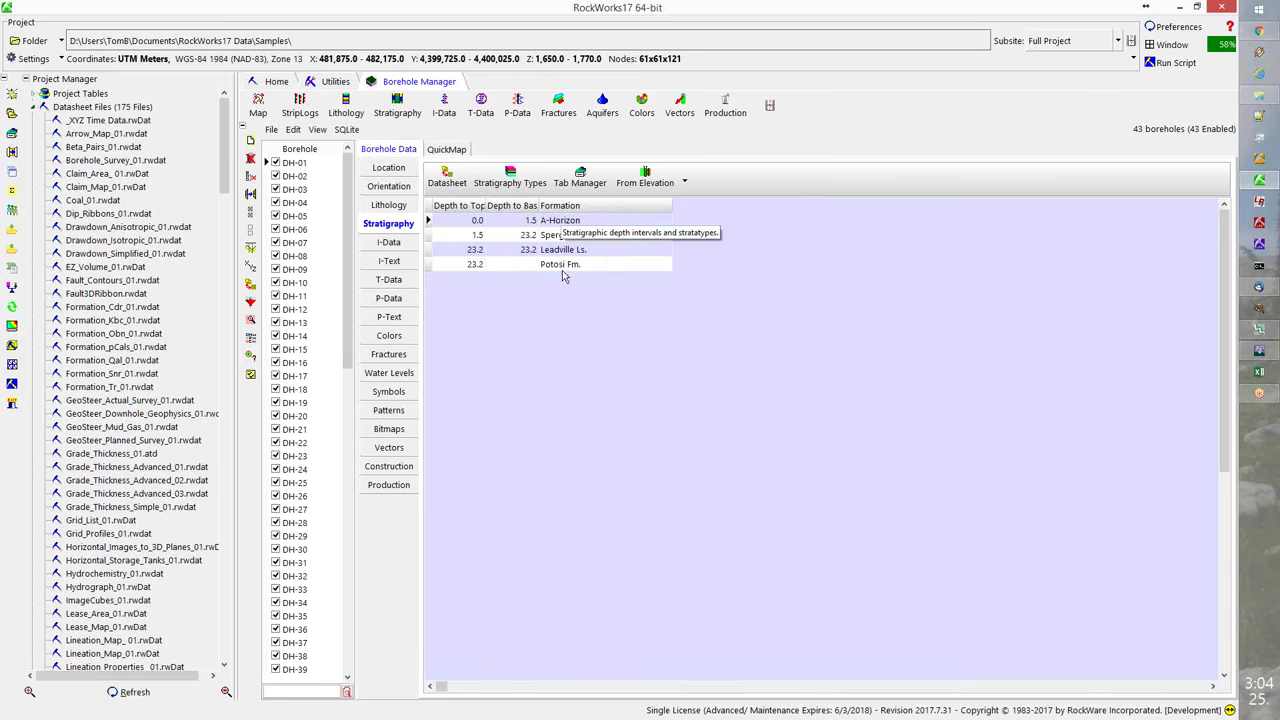
left_click(510, 178)
left_click_drag(520, 197, 828, 191)
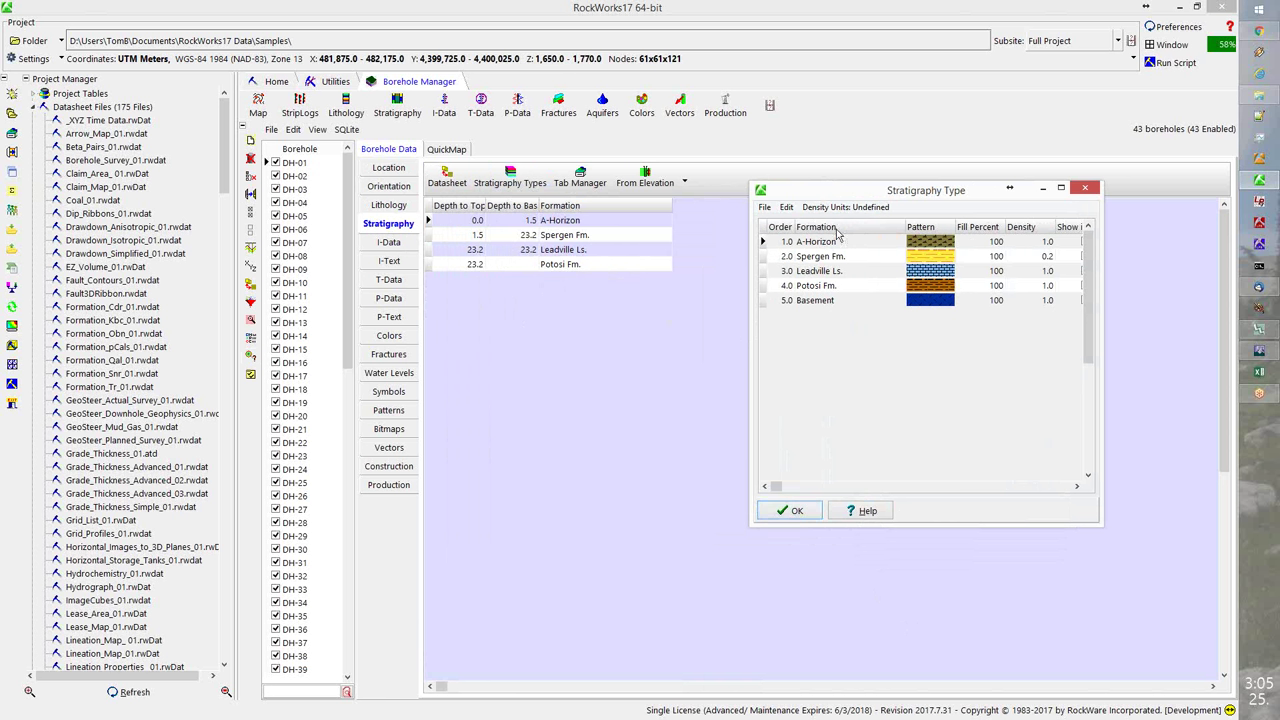
left_click(806, 511)
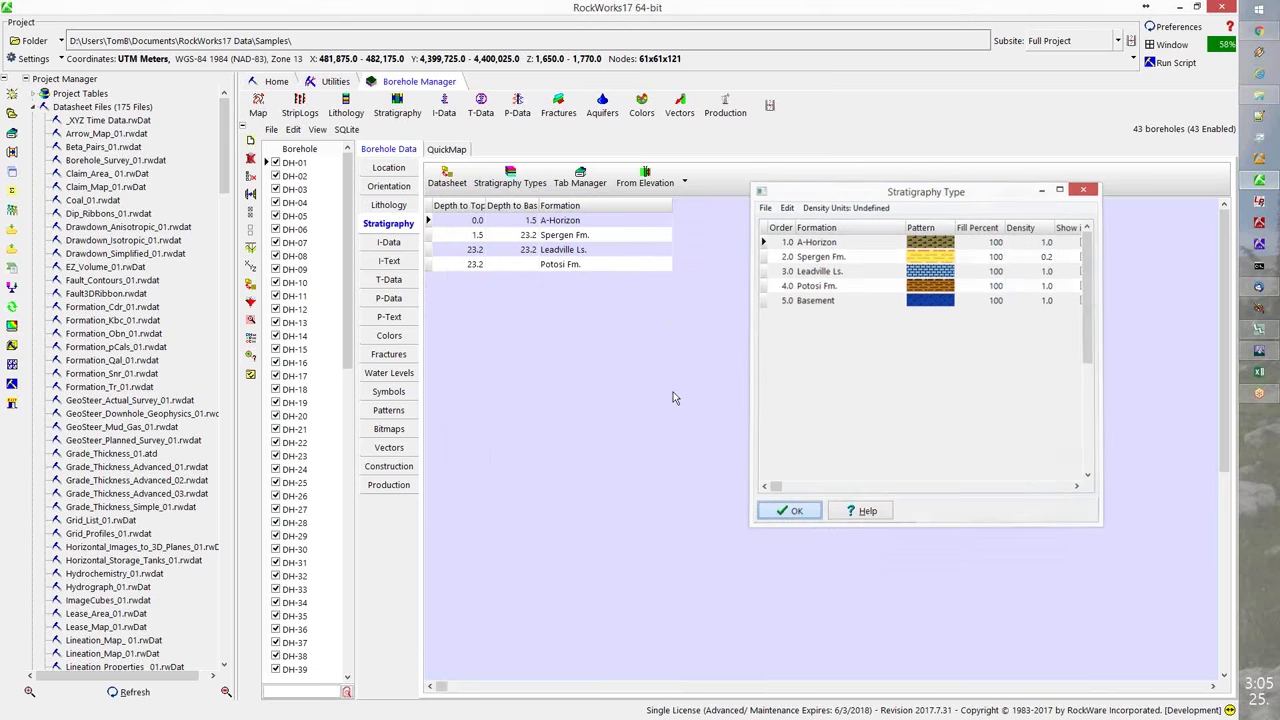
- Review DH-01's lithology together with its interval-based and point-based data and text tables
left_click(388, 205)
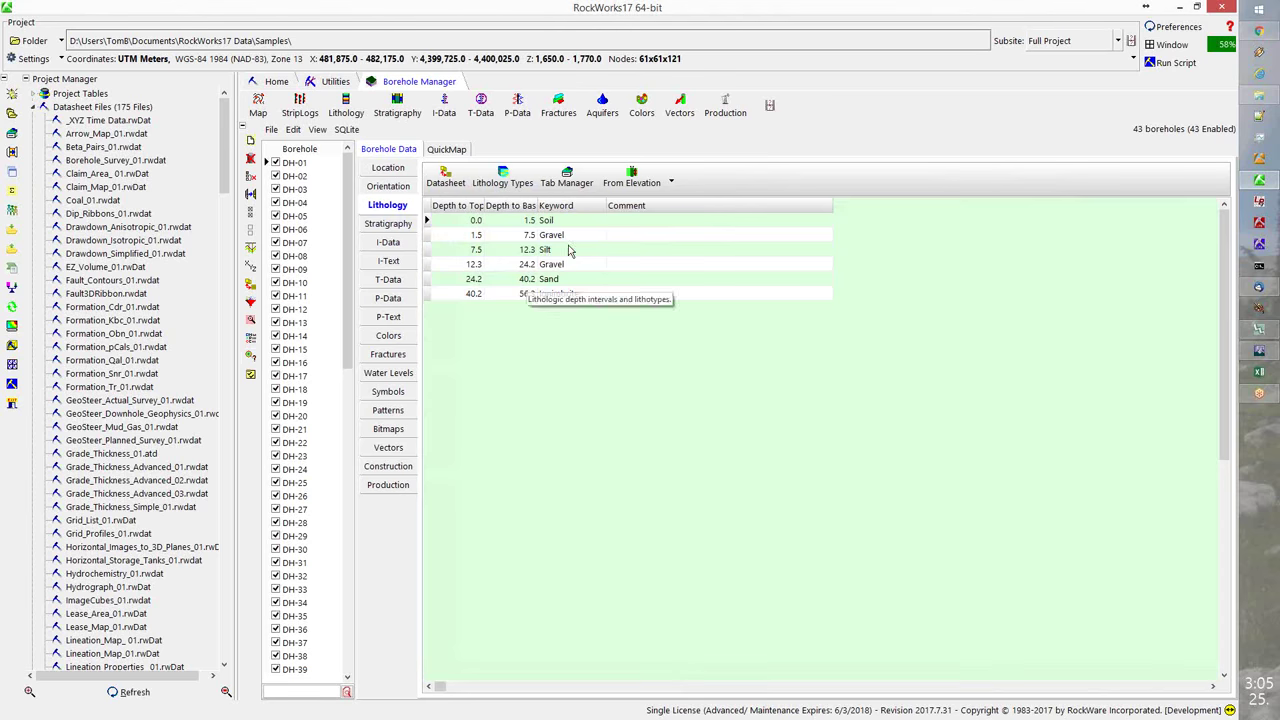
left_click(398, 245)
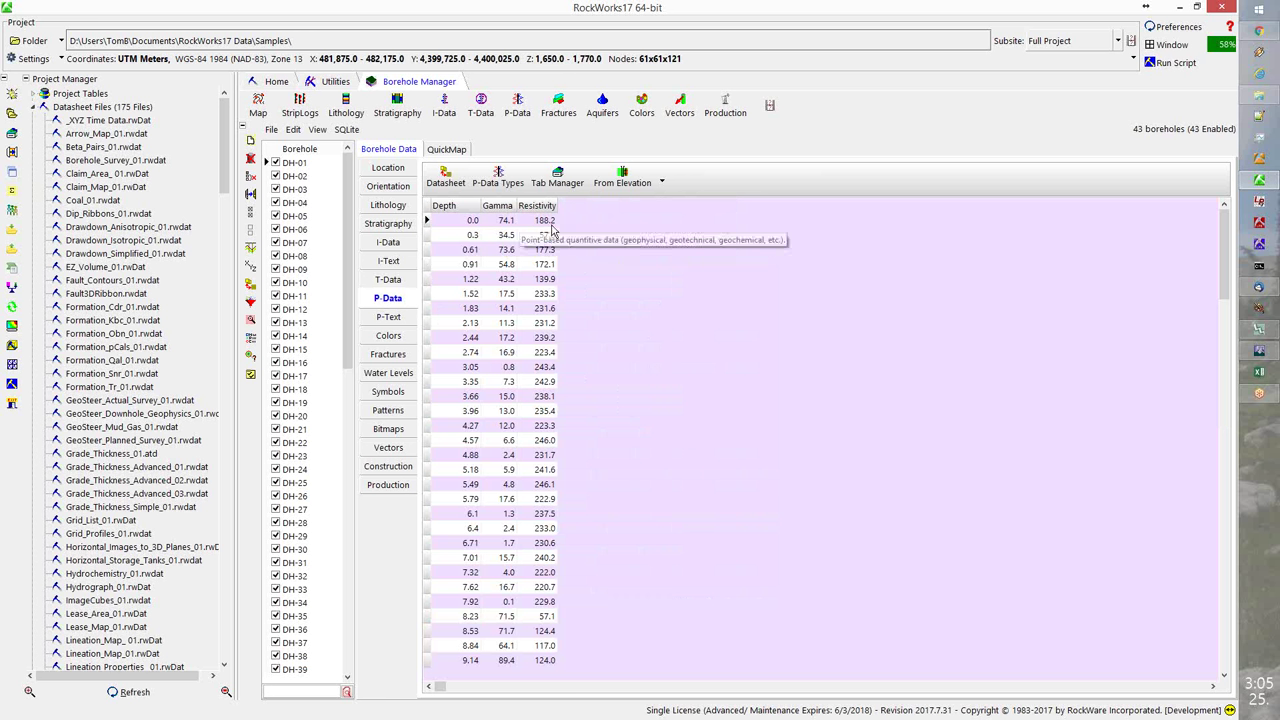
left_click(405, 244)
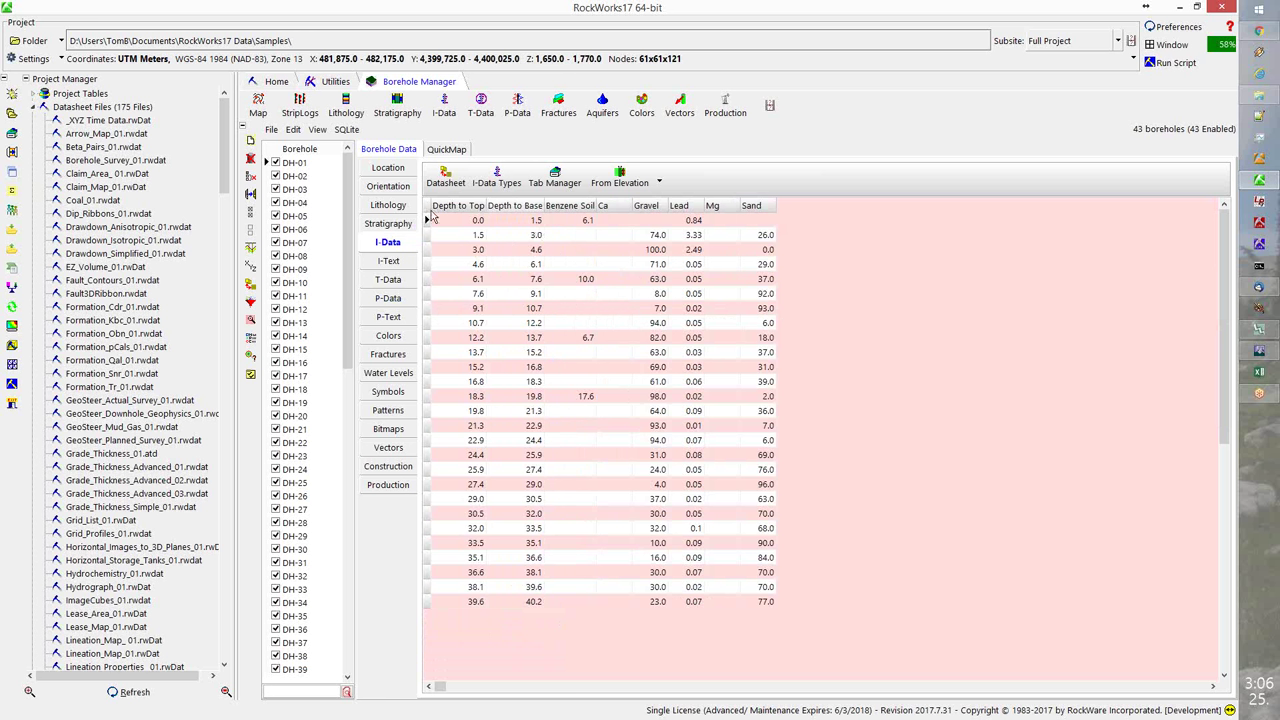
left_click(390, 264)
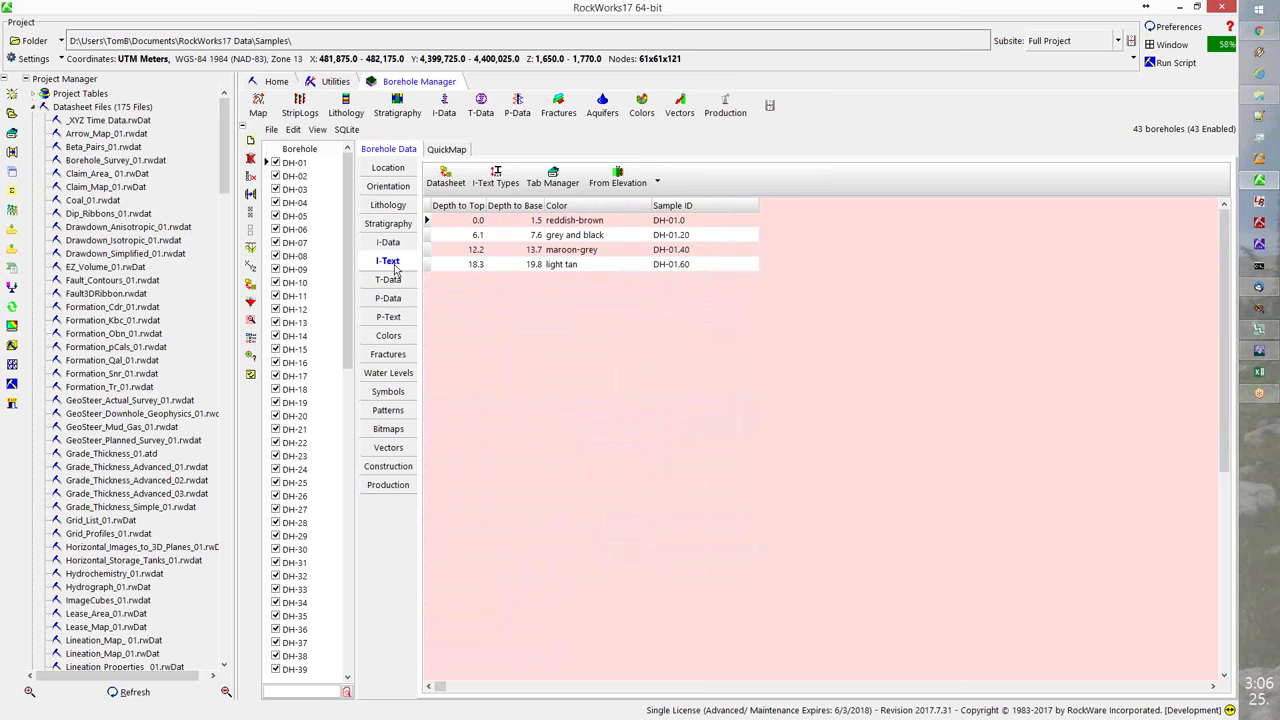
left_click(404, 318)
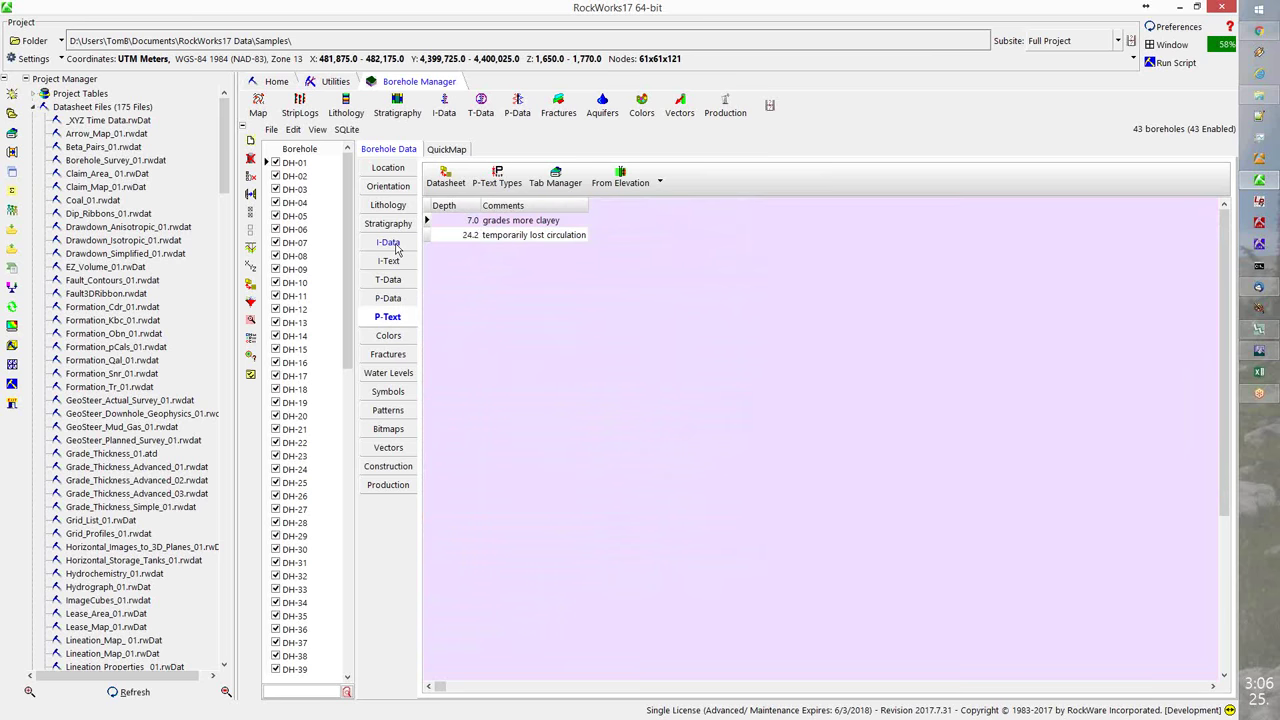
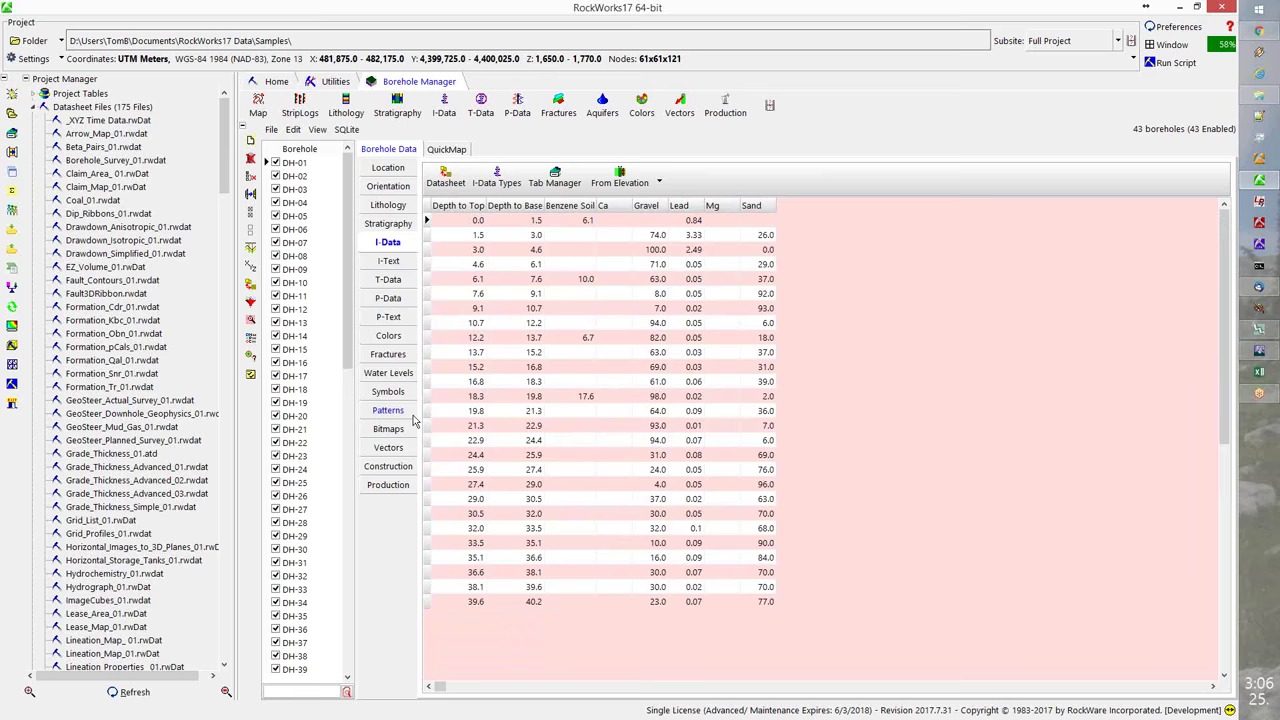
- Compare the depth layout of DH-01's Lithology, Stratigraphy, I-Data and P-Data tables
left_click(388, 205)
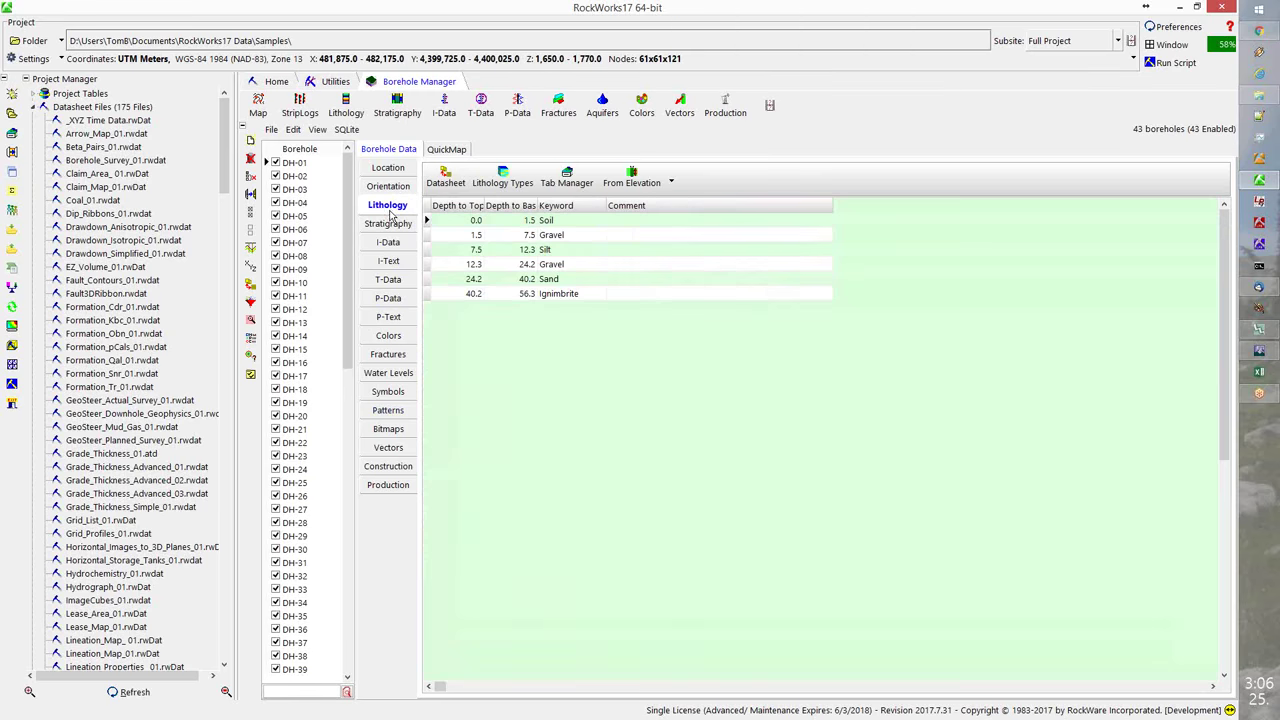
left_click(393, 226)
left_click(391, 243)
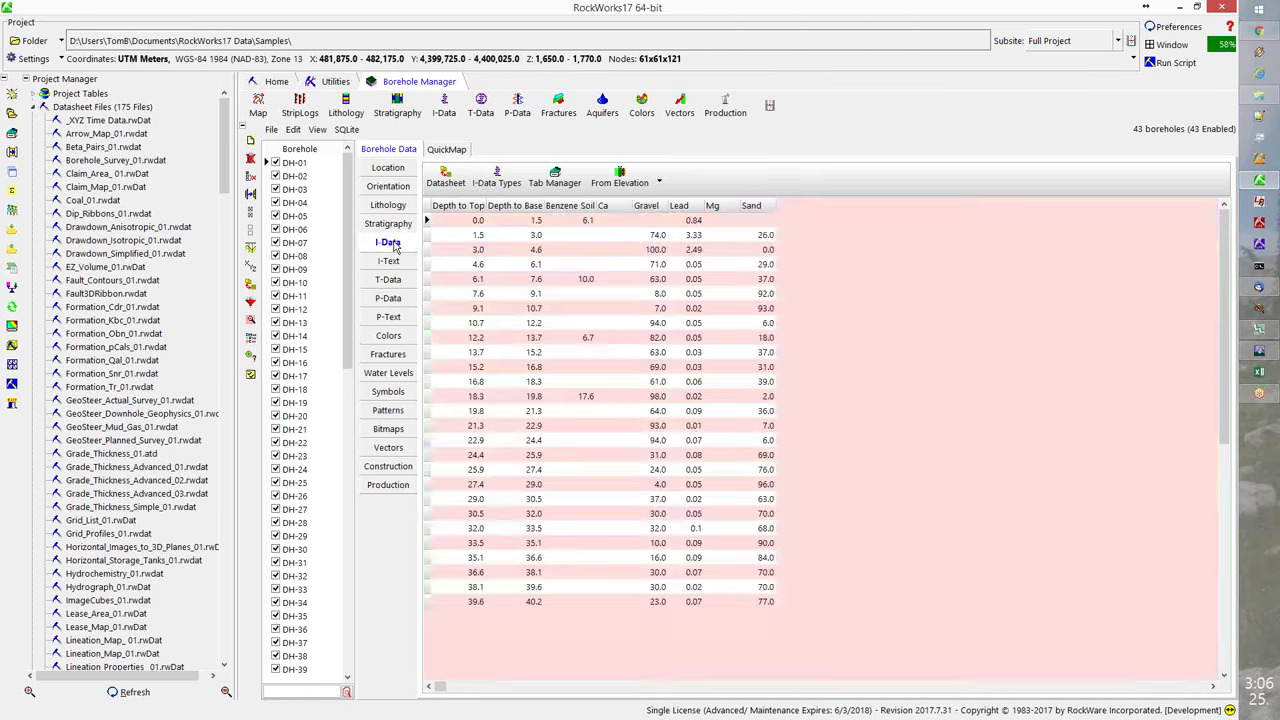
left_click(402, 299)
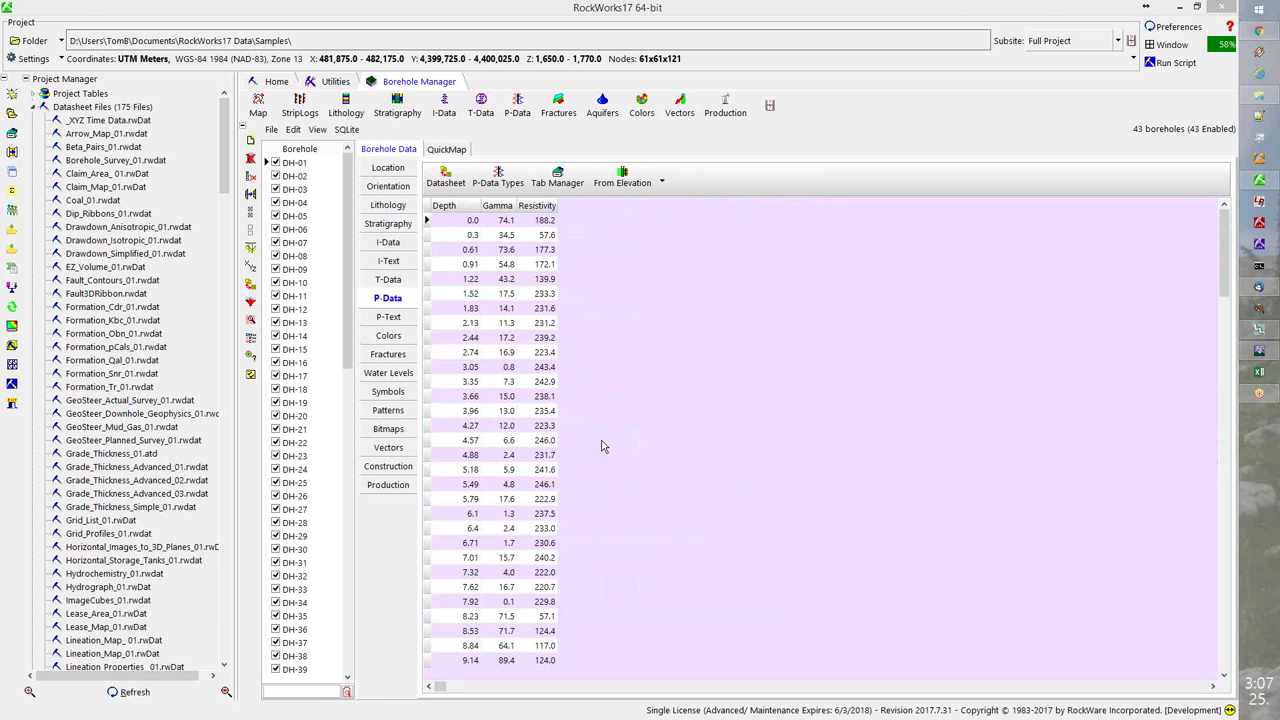
left_click(395, 223)
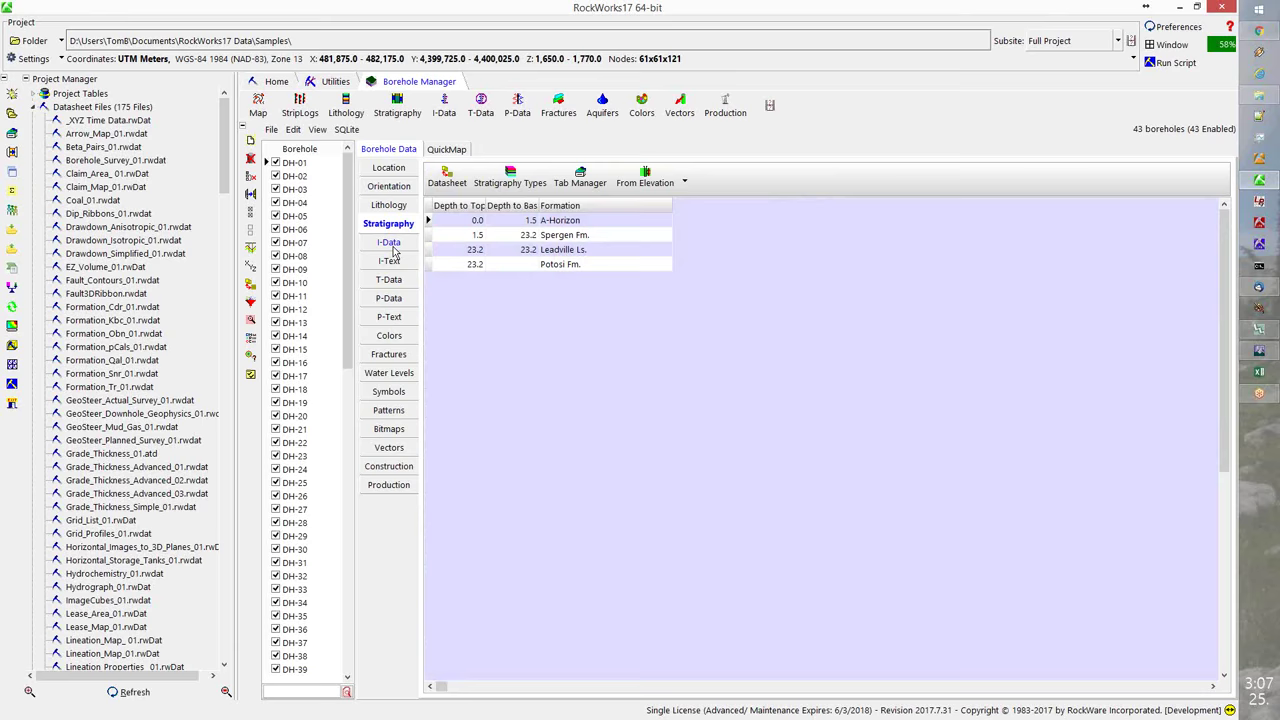
left_click(390, 244)
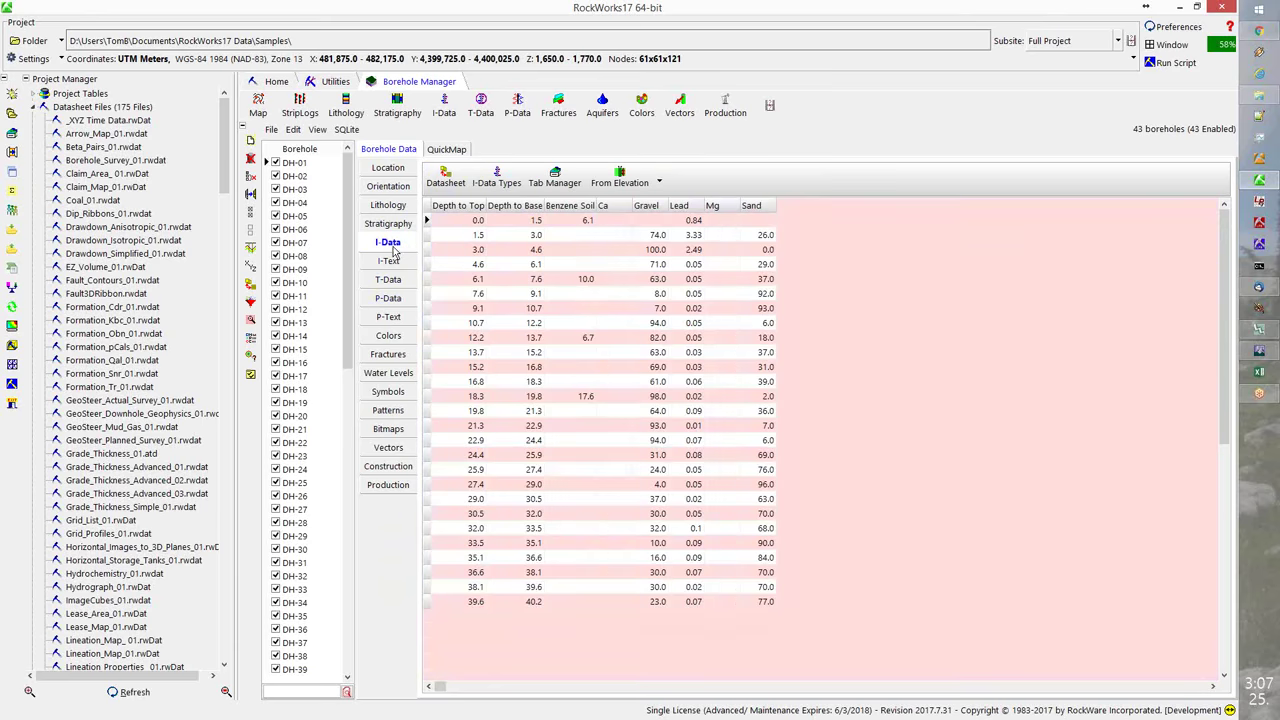
left_click(392, 302)
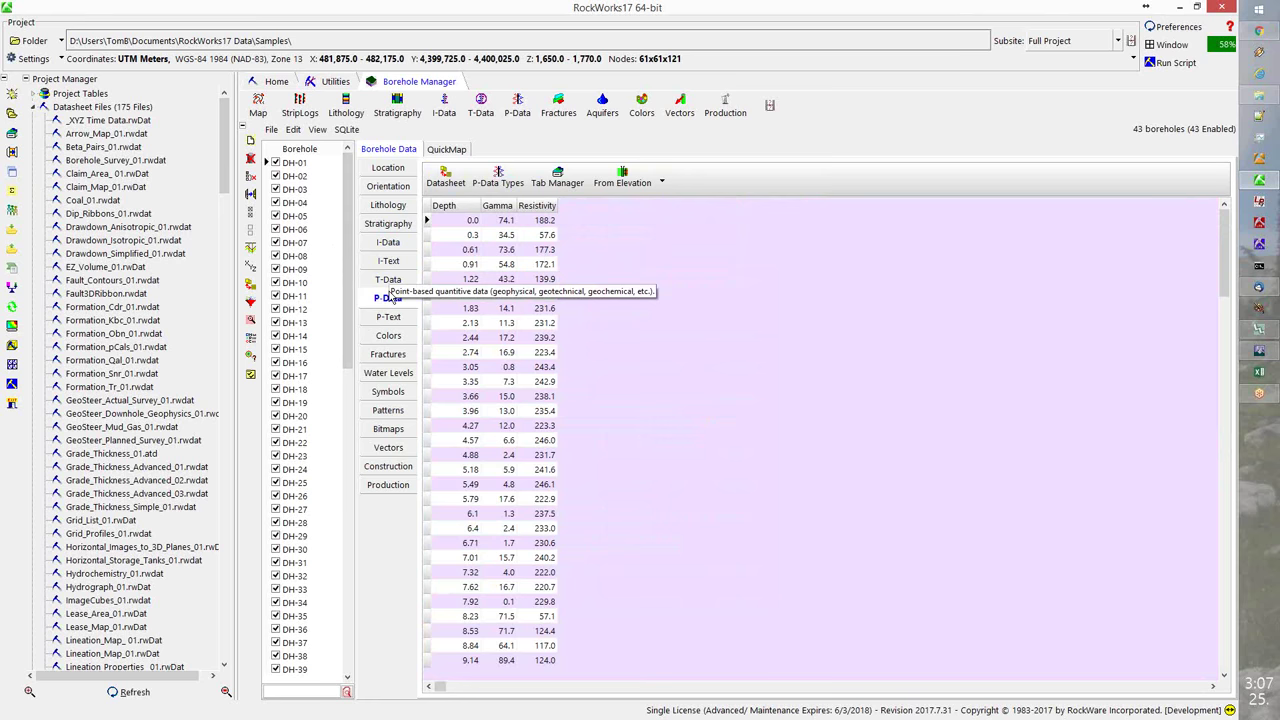
- Examine the stratigraphy intervals of several boreholes from DH-01 through DH-12, and view the borehole locations on the QuickMap
left_click(392, 228)
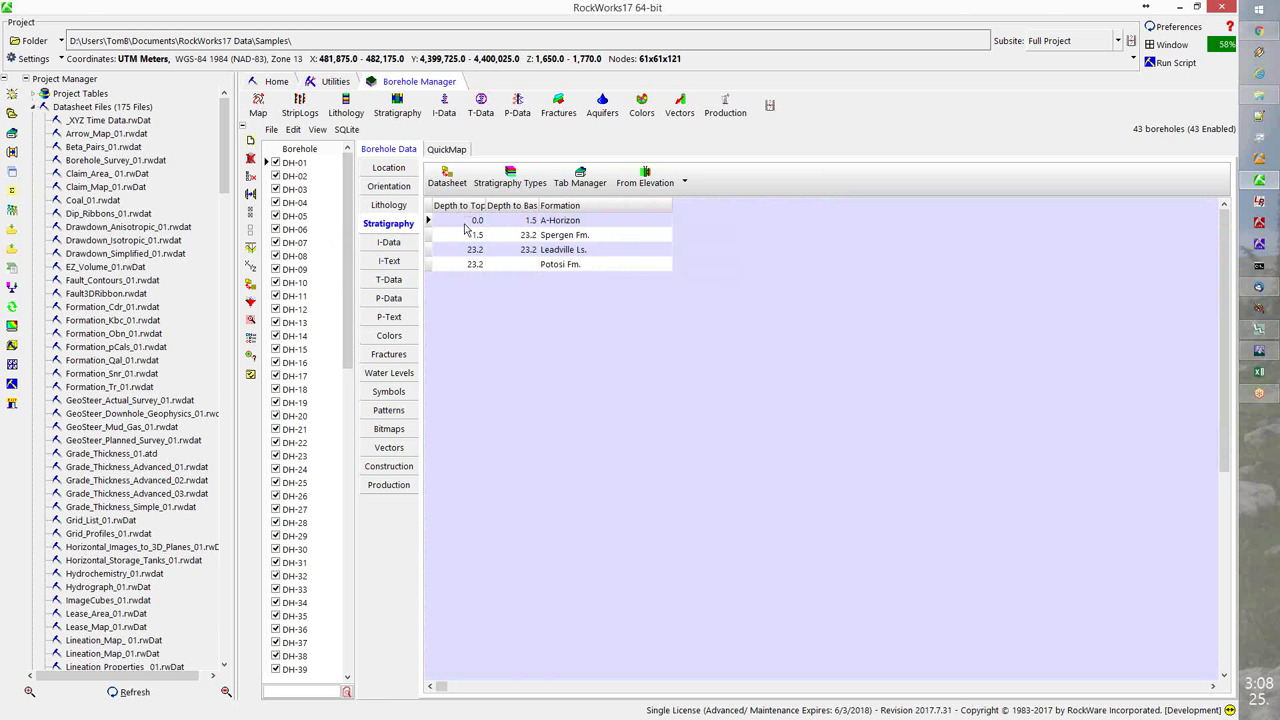
left_click(293, 177)
left_click(294, 190)
left_click(295, 203)
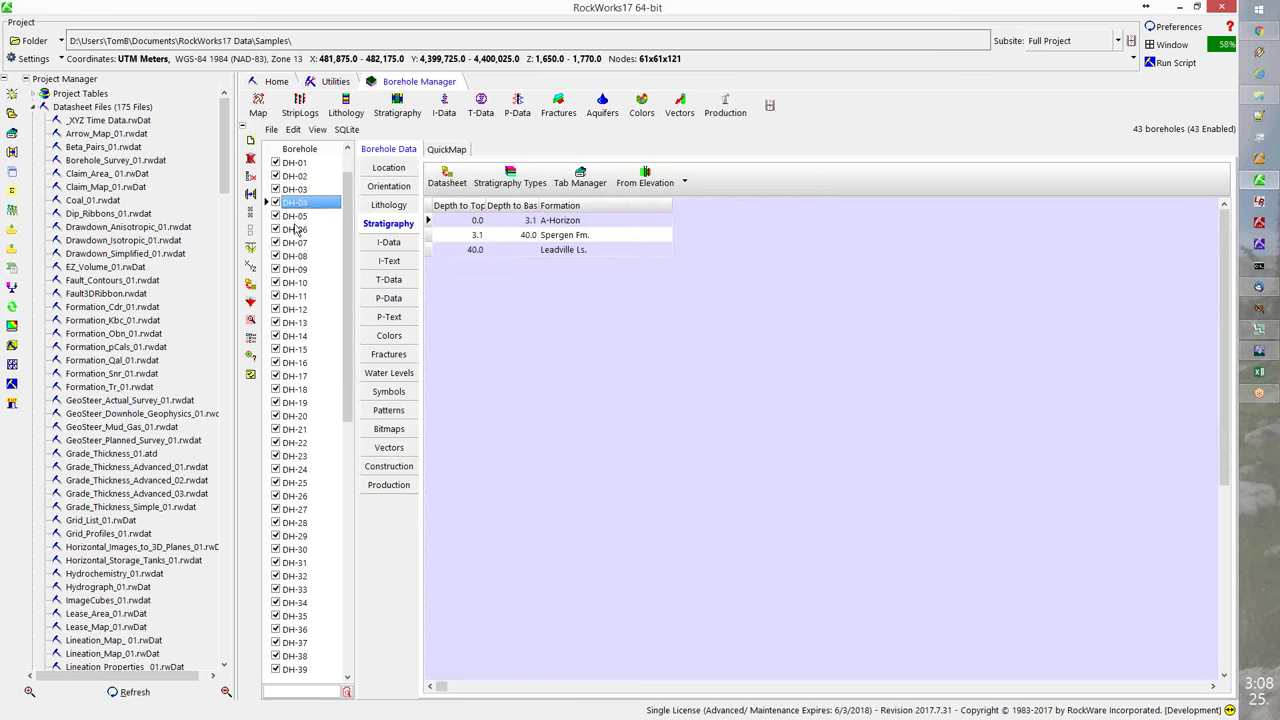
left_click(296, 234)
left_click(294, 244)
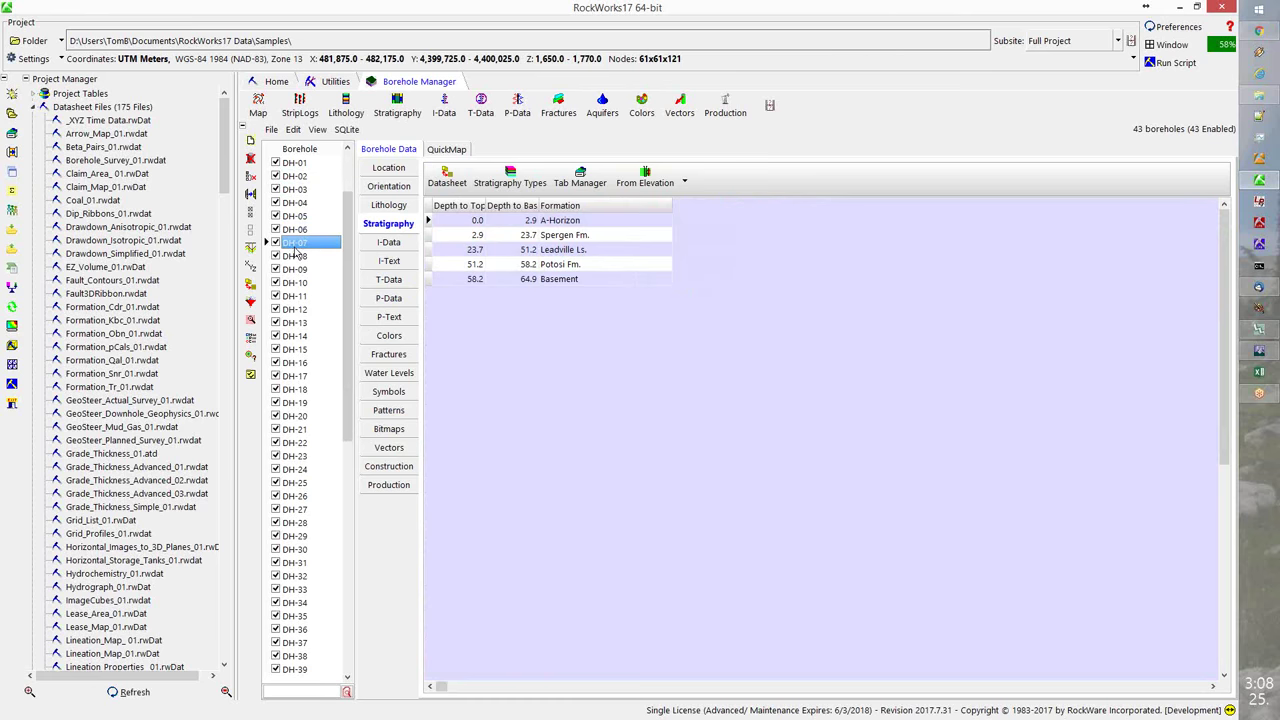
left_click(291, 283)
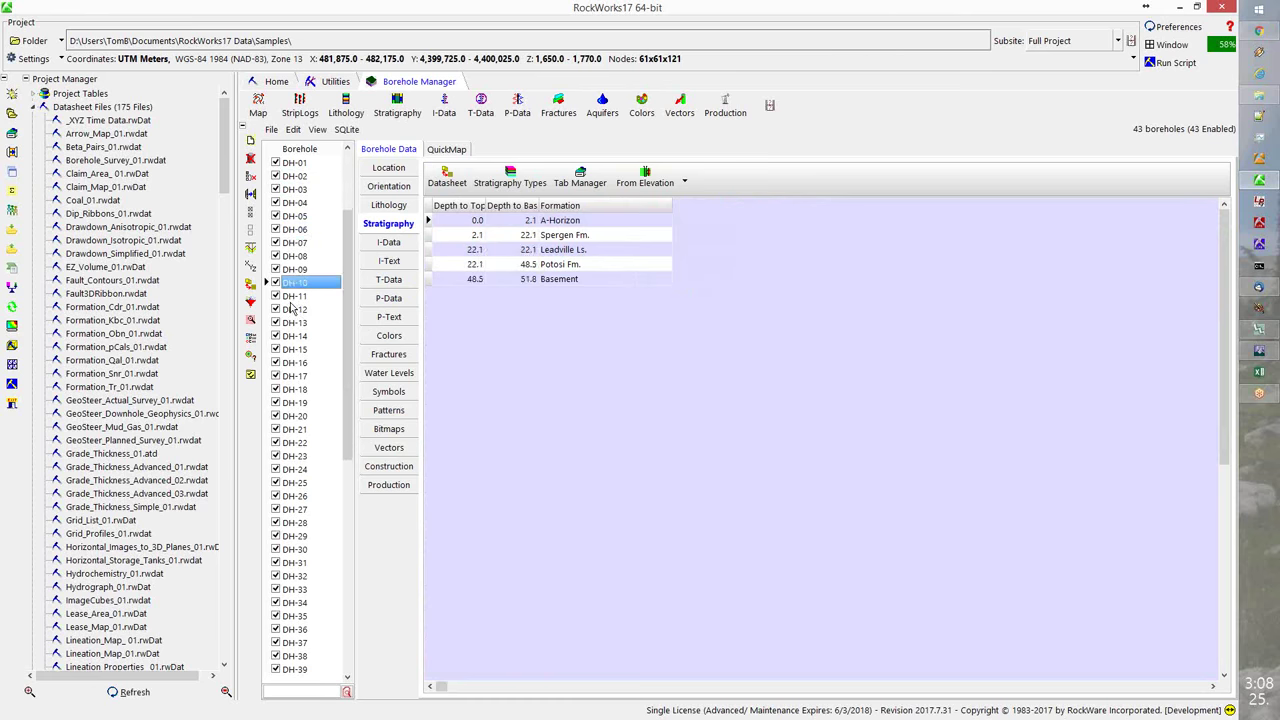
left_click(293, 309)
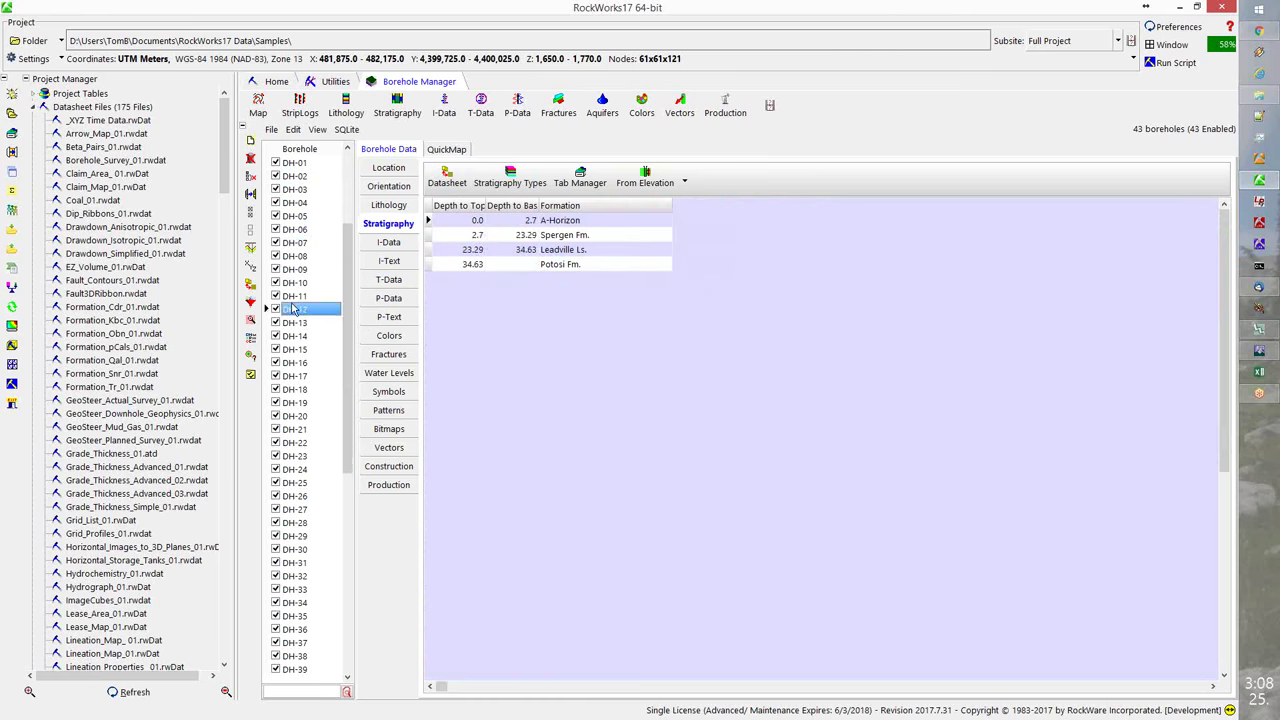
left_click(446, 149)
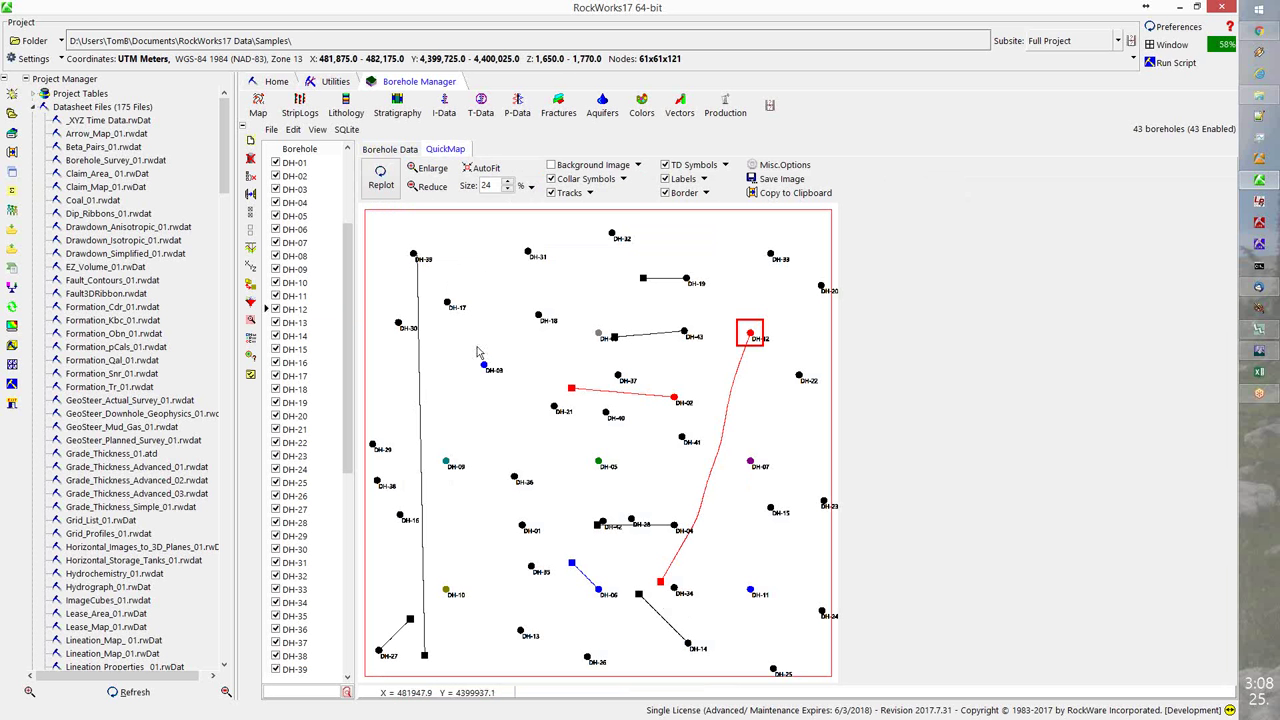
left_click(385, 150)
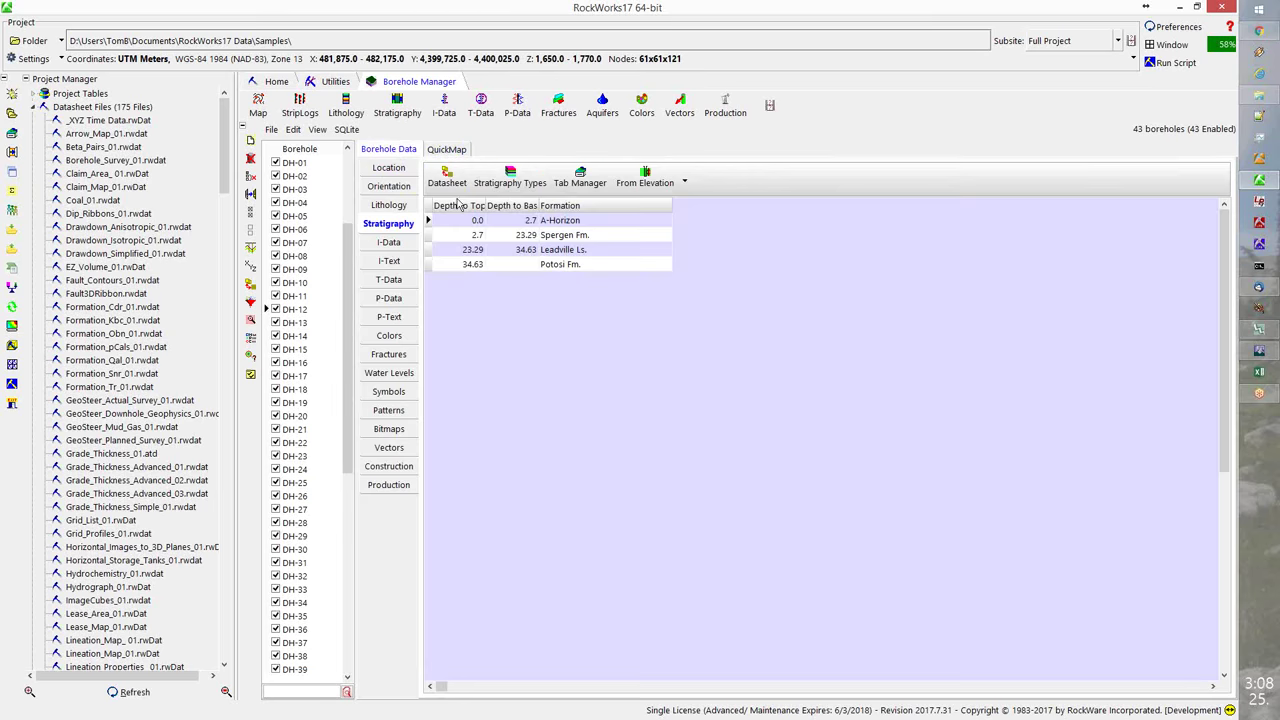
- Open the Stratigraphy Model setup in a maximized window and check which stratigraphy types are included
left_click(400, 104)
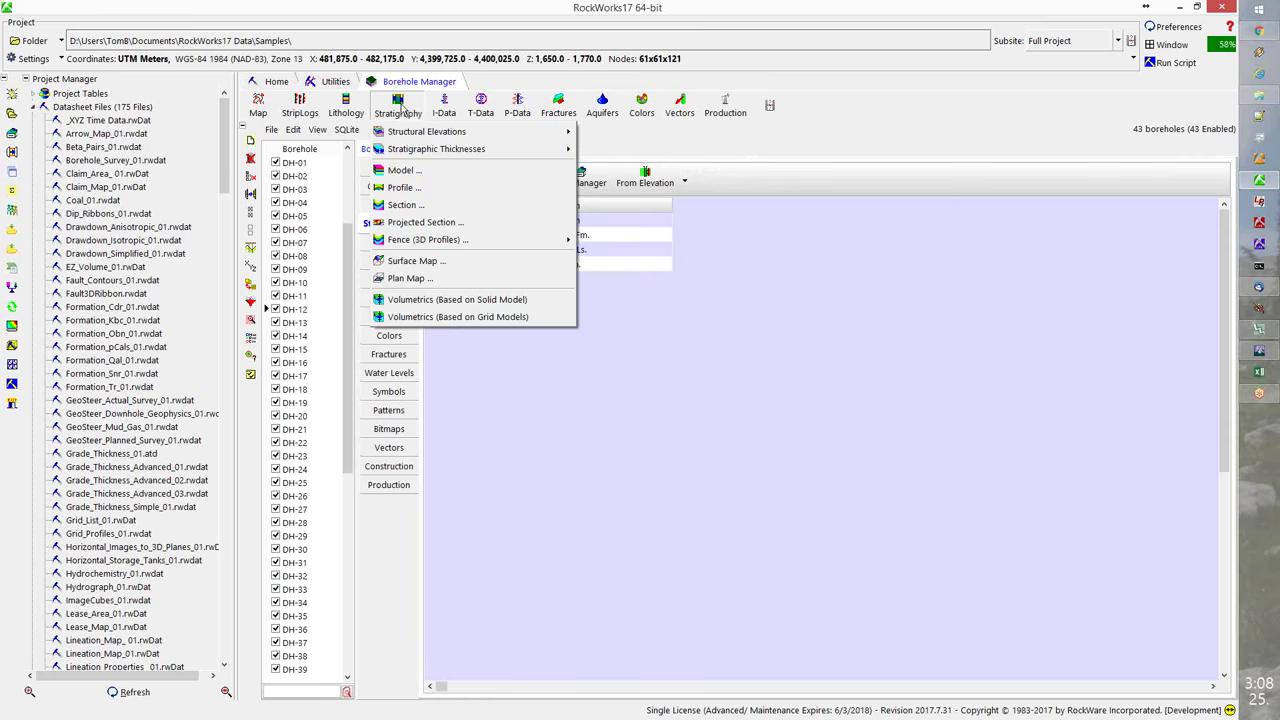
left_click(420, 170)
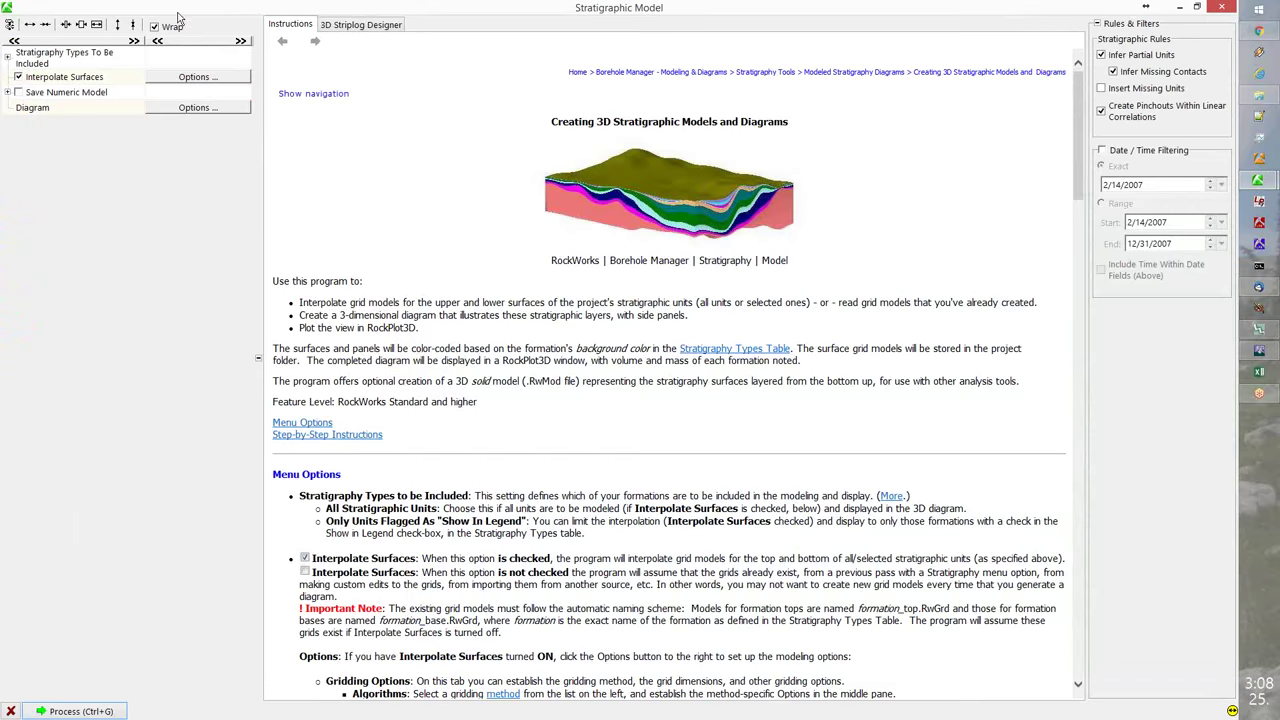
left_click_drag(178, 8, 694, 236)
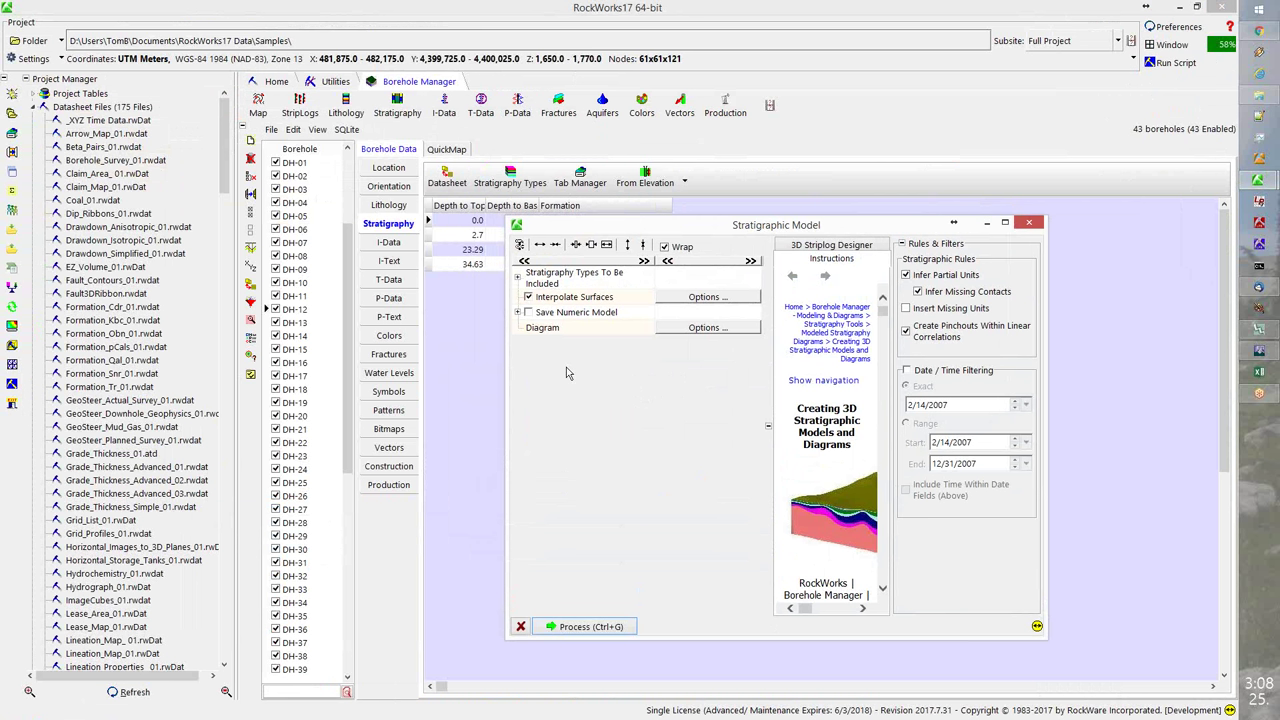
double_click(590, 228)
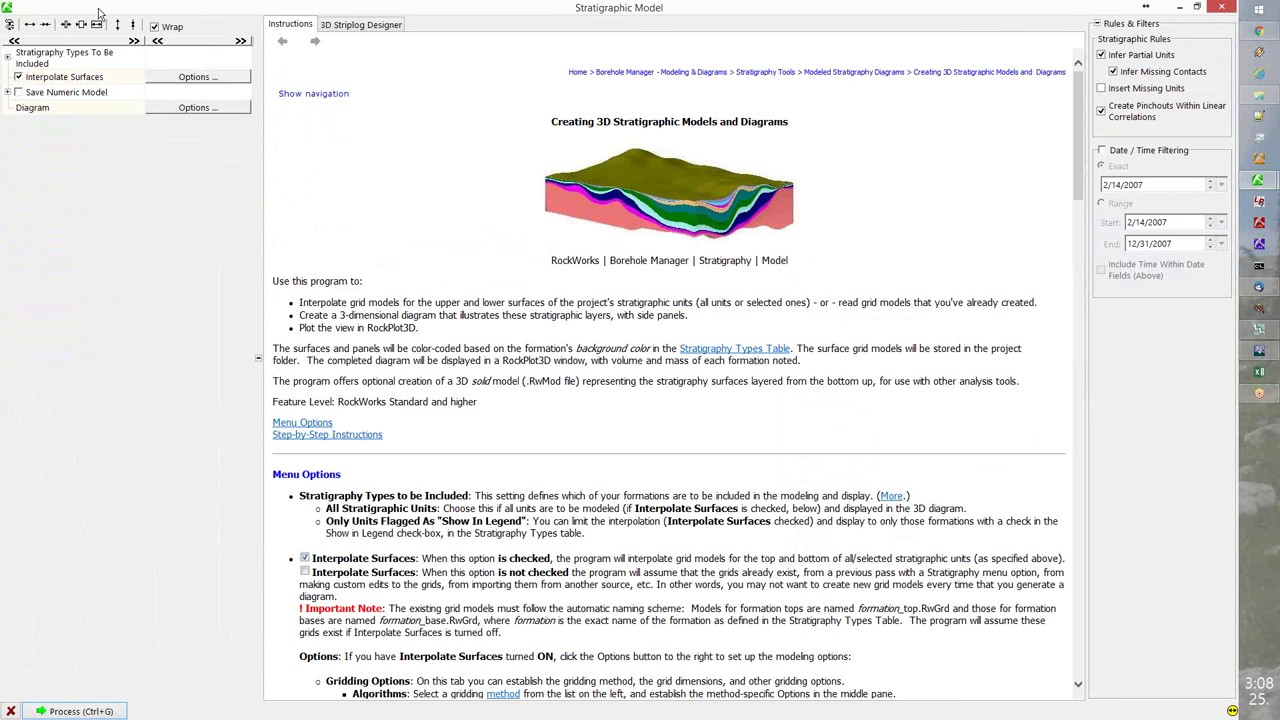
double_click(97, 10)
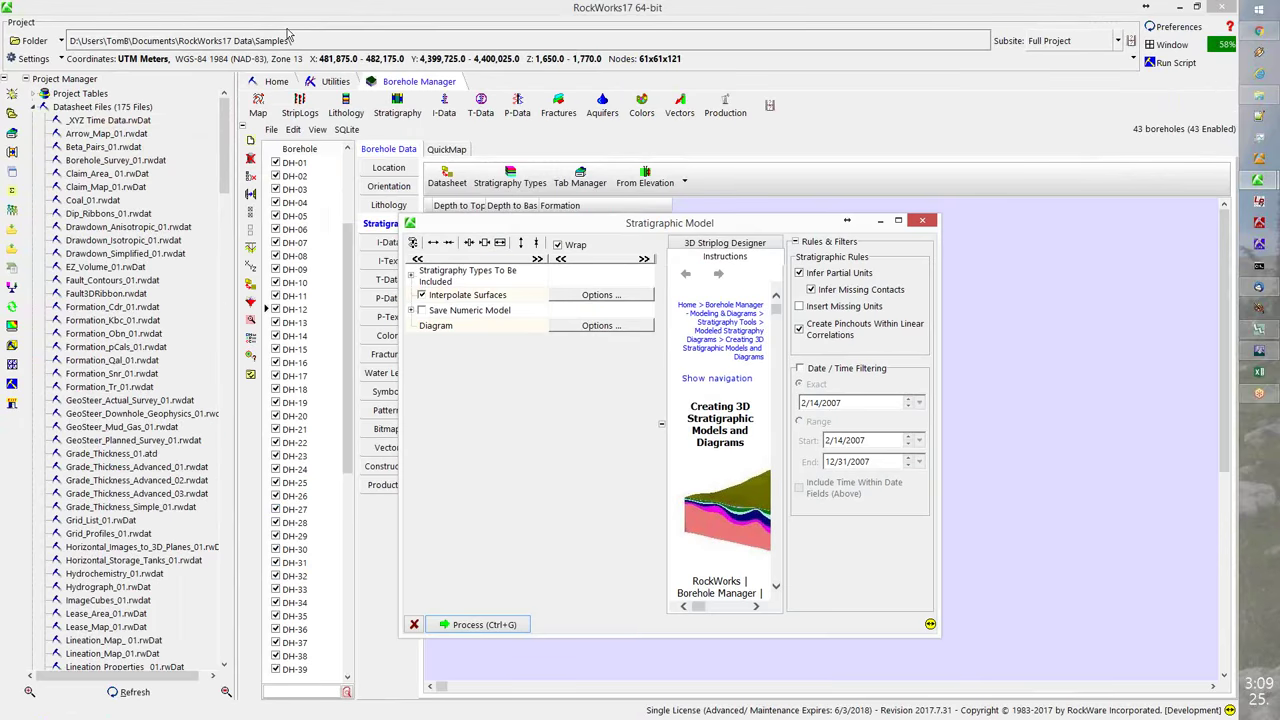
double_click(520, 222)
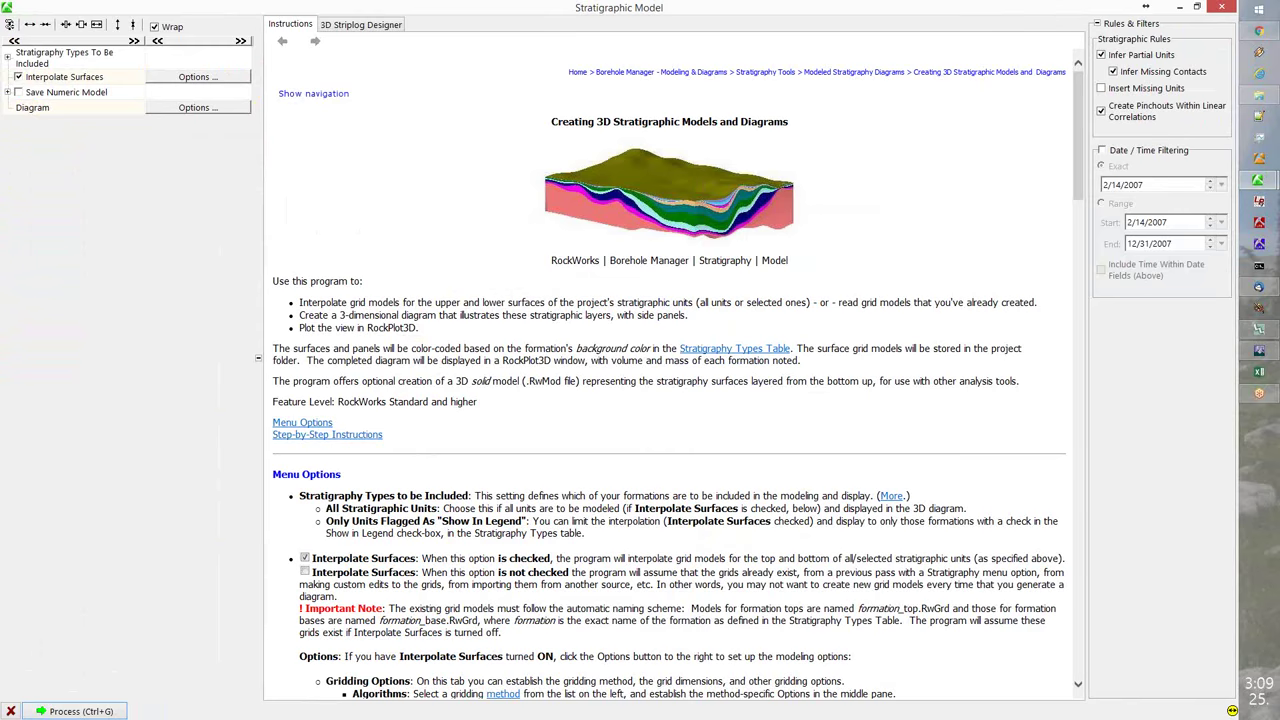
left_click(8, 62)
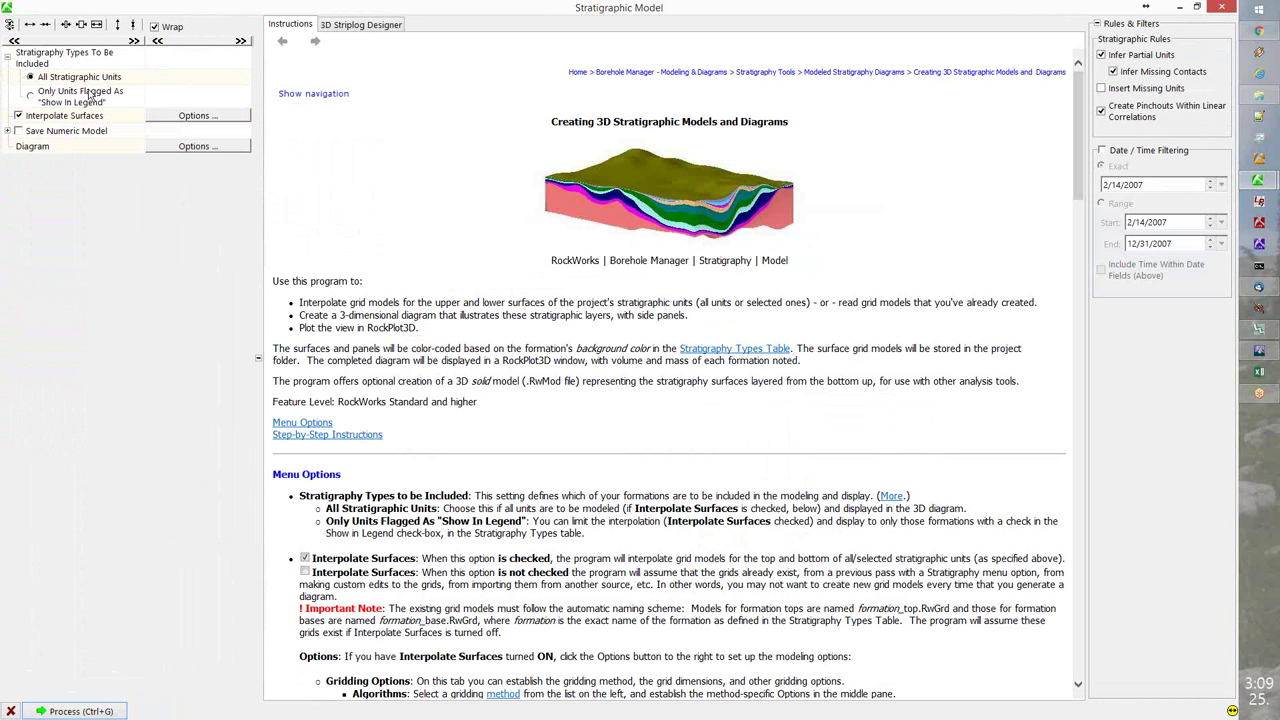
left_click(8, 60)
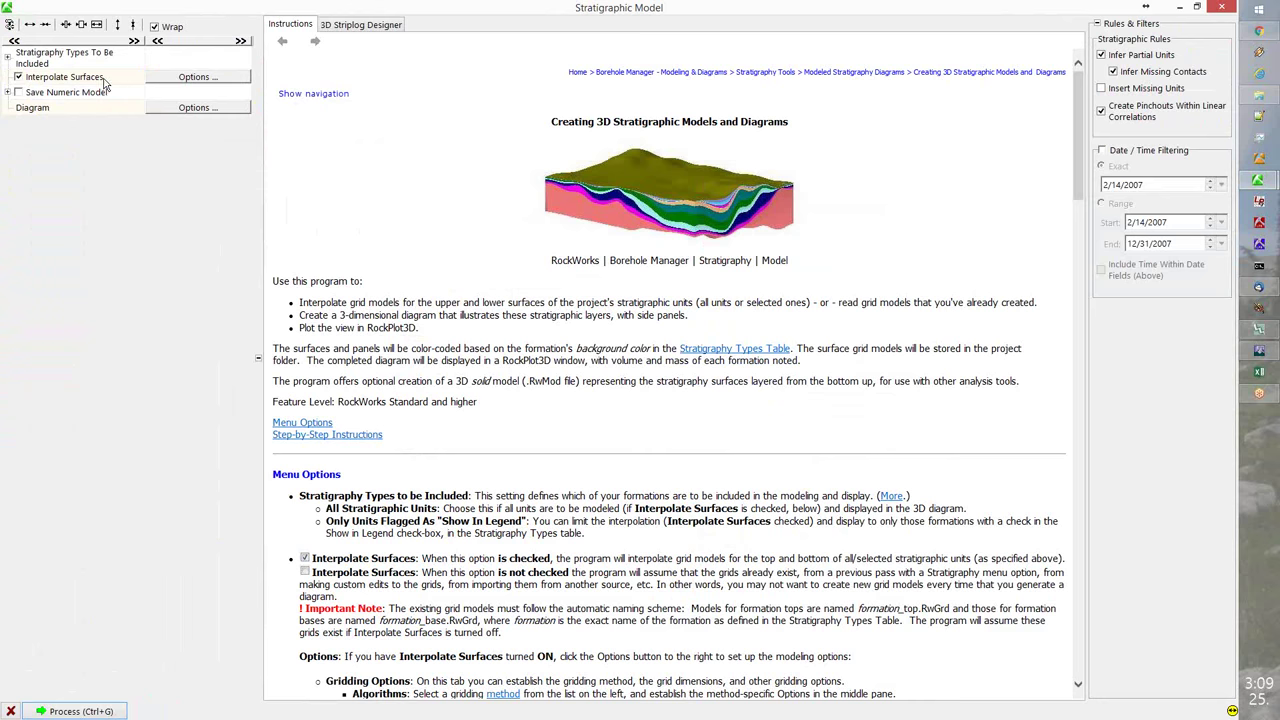
- Open the Interpolate Surfaces options and compare the Kriging gridding settings with those of Inverse Distance
left_click(238, 84)
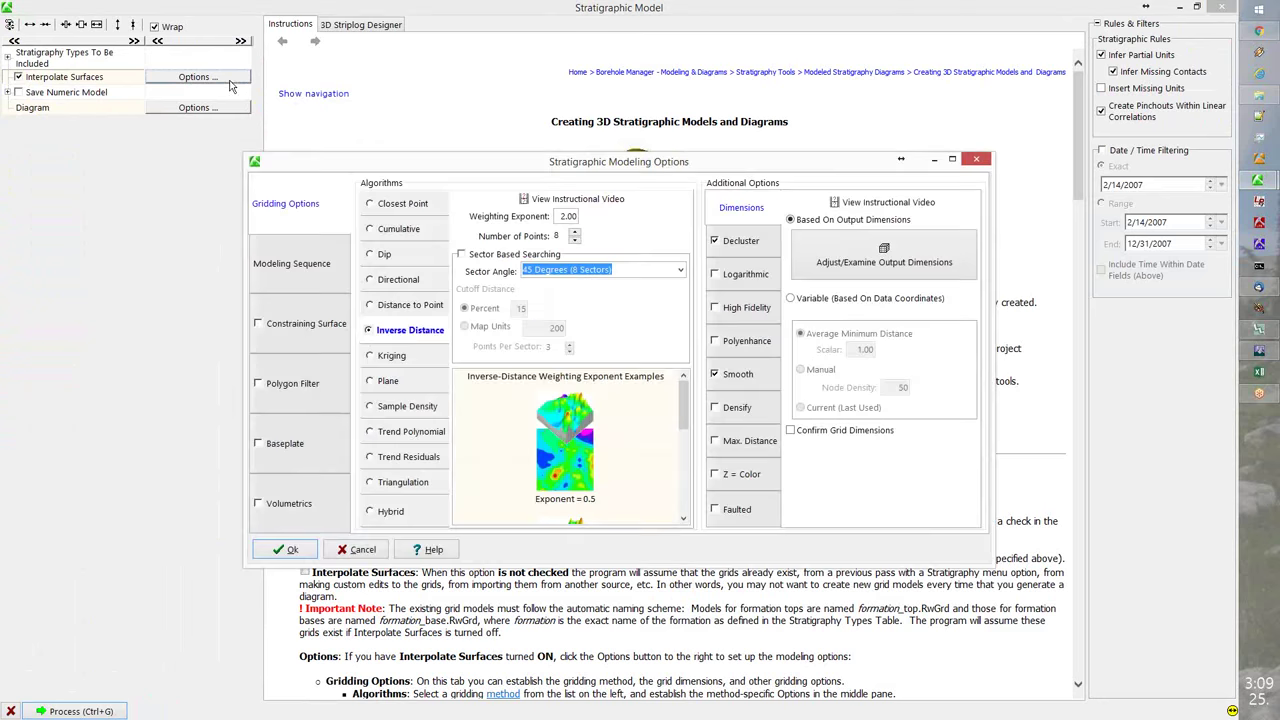
left_click_drag(393, 162, 371, 131)
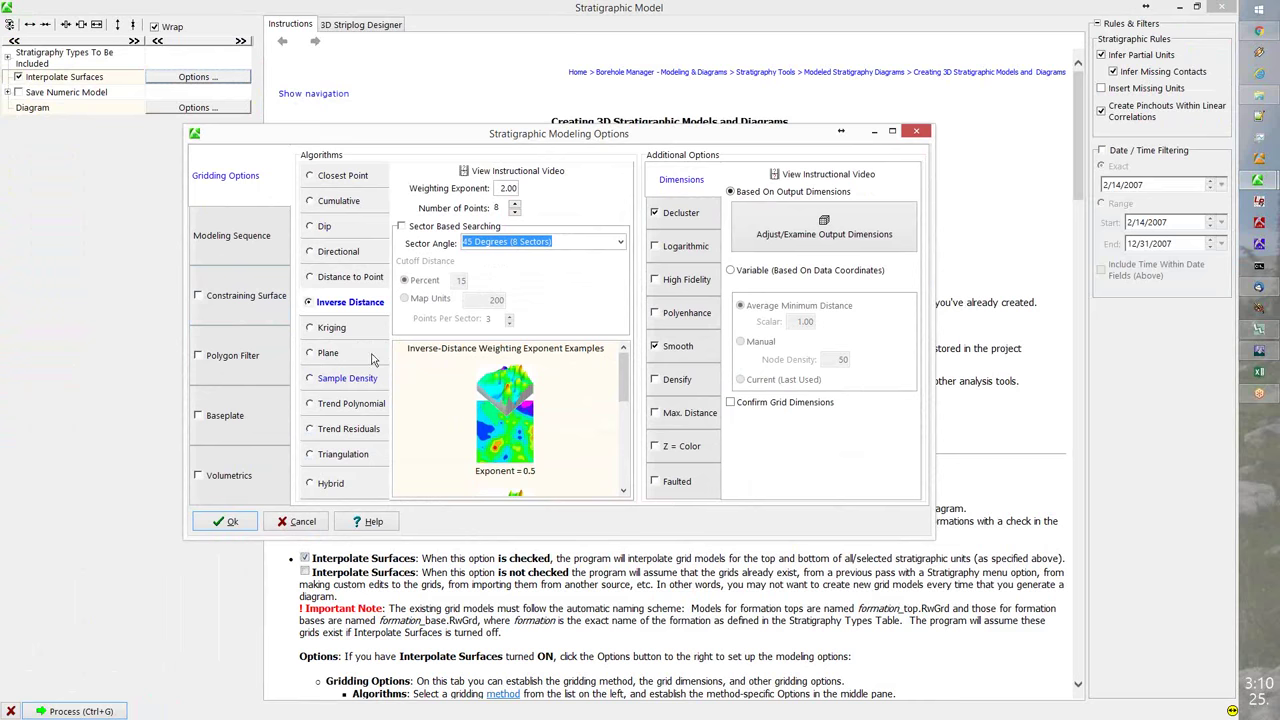
left_click(351, 329)
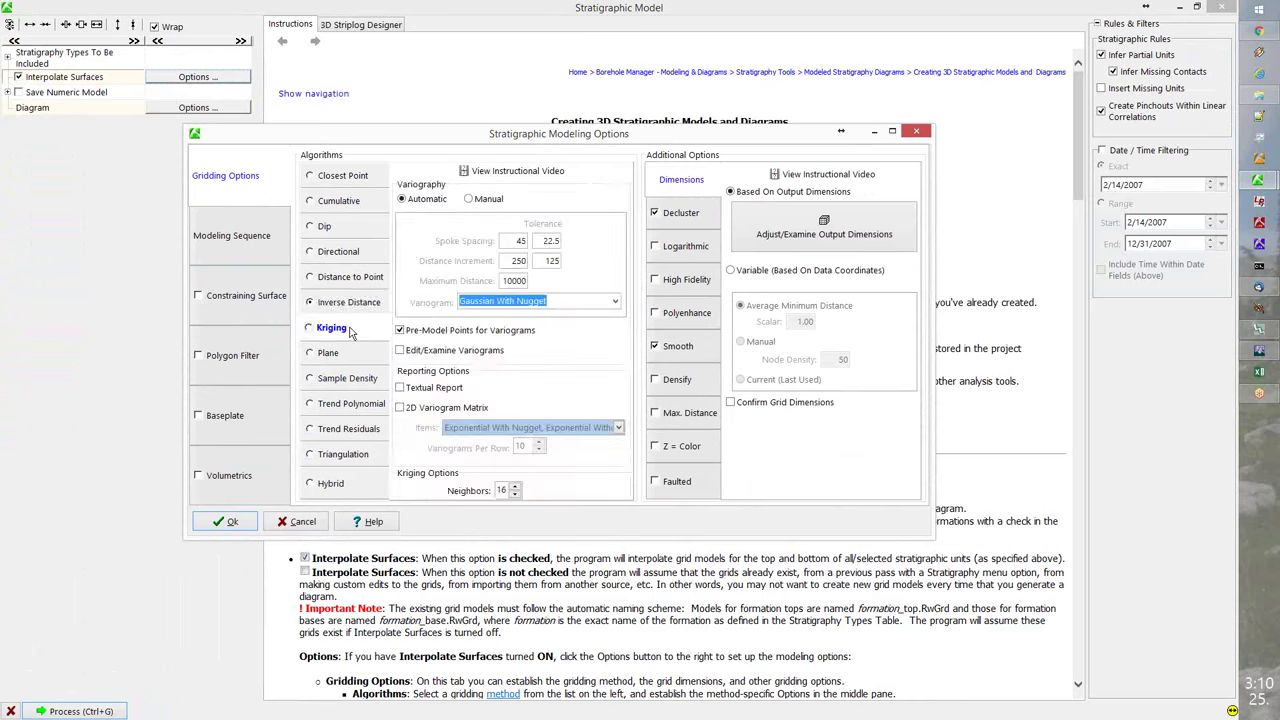
left_click(345, 312)
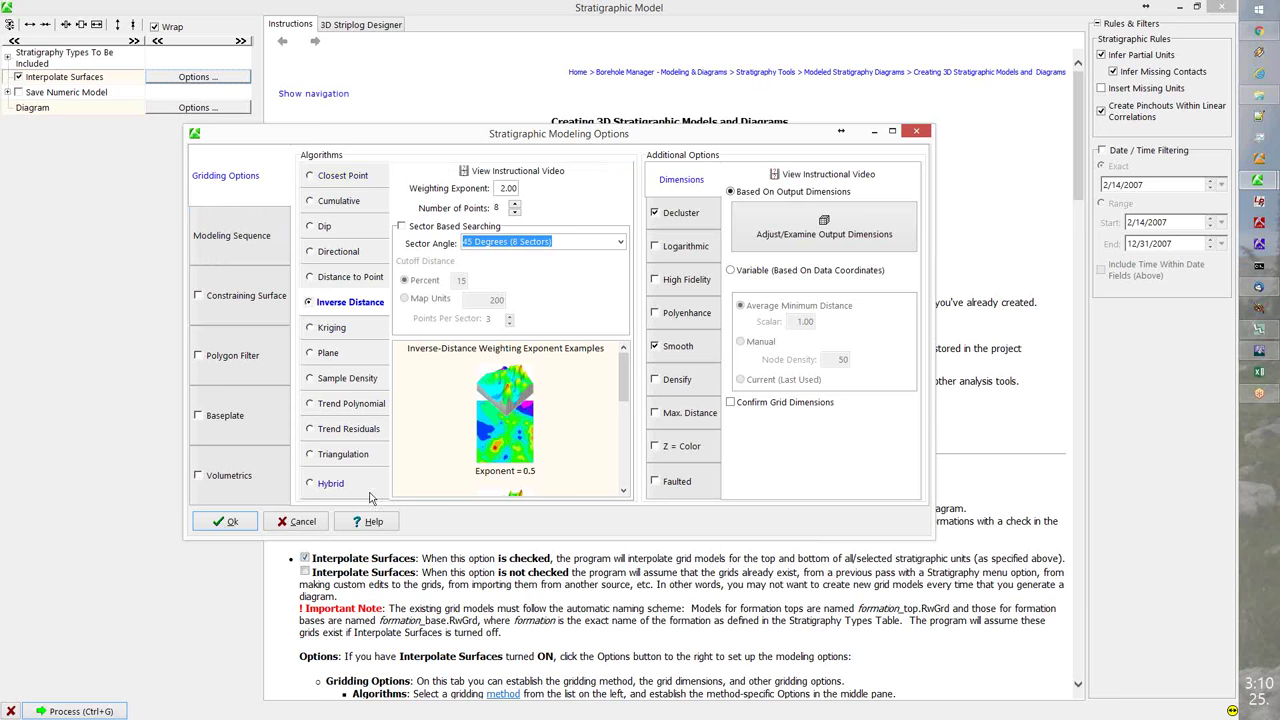
- Review the Closest Point, Cumulative, Directional and Distance to Point gridding algorithms
left_click(360, 178)
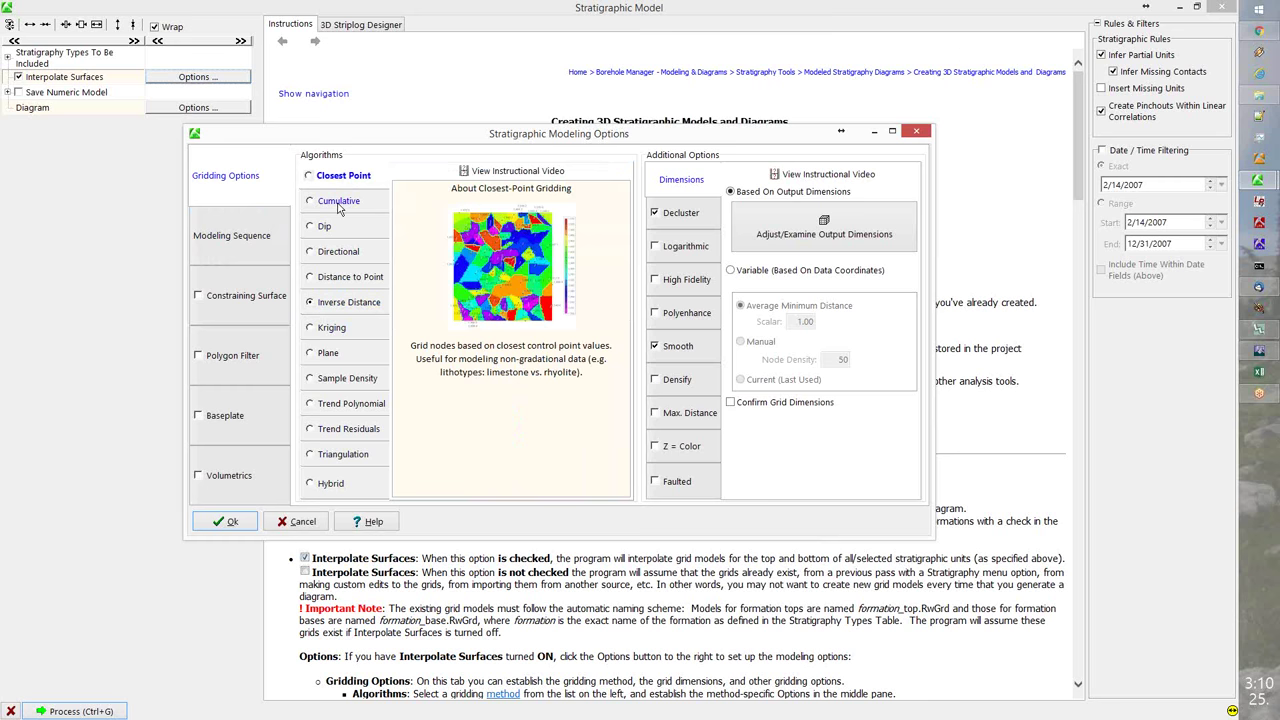
left_click(338, 204)
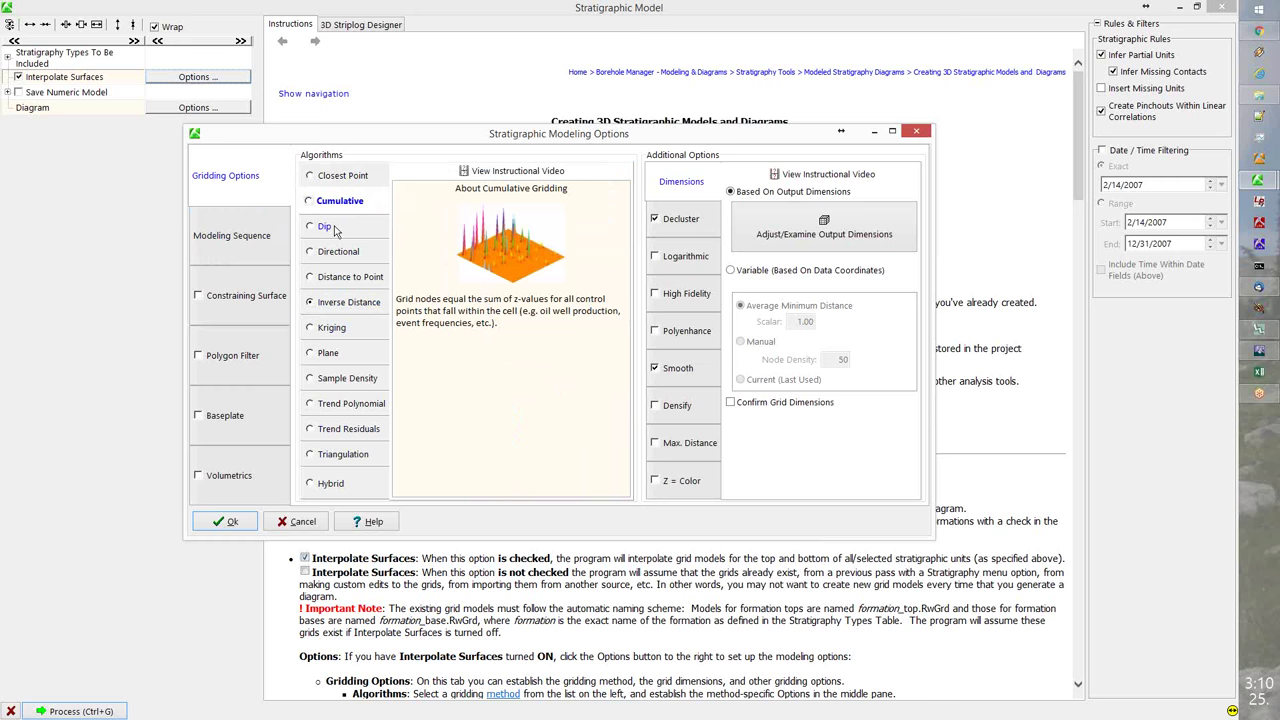
mouse_move(334, 231)
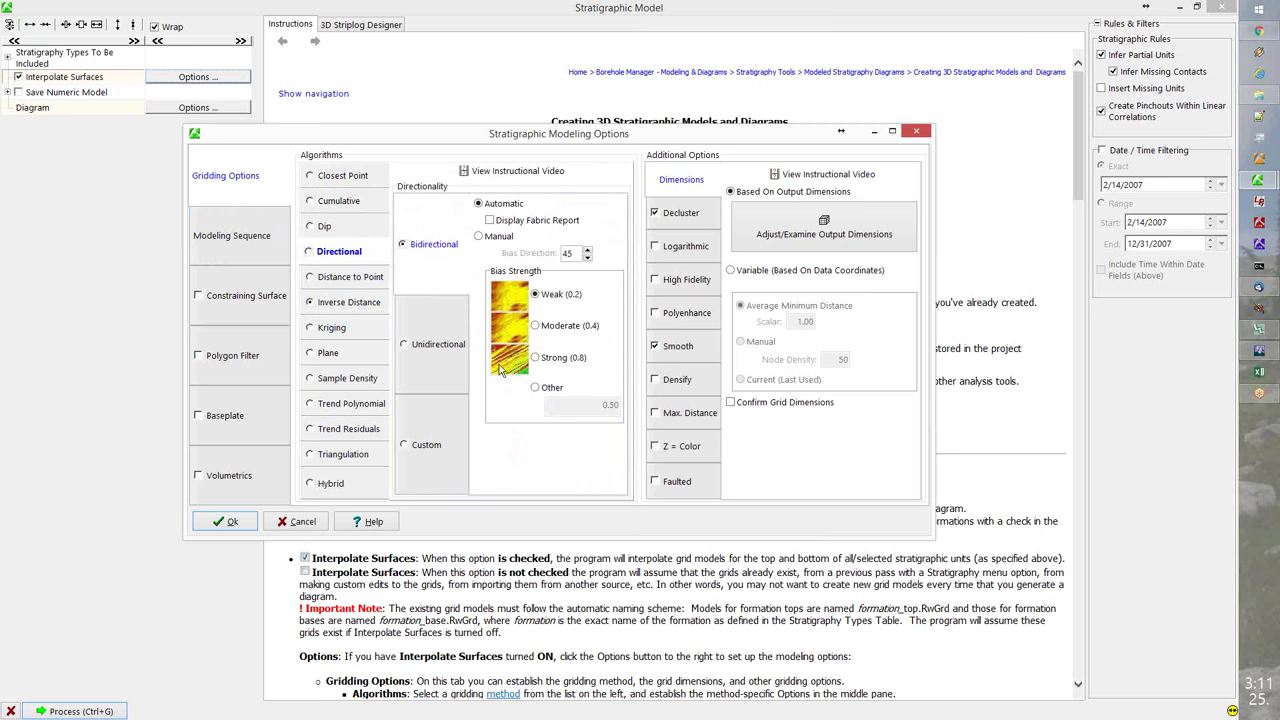
left_click(350, 279)
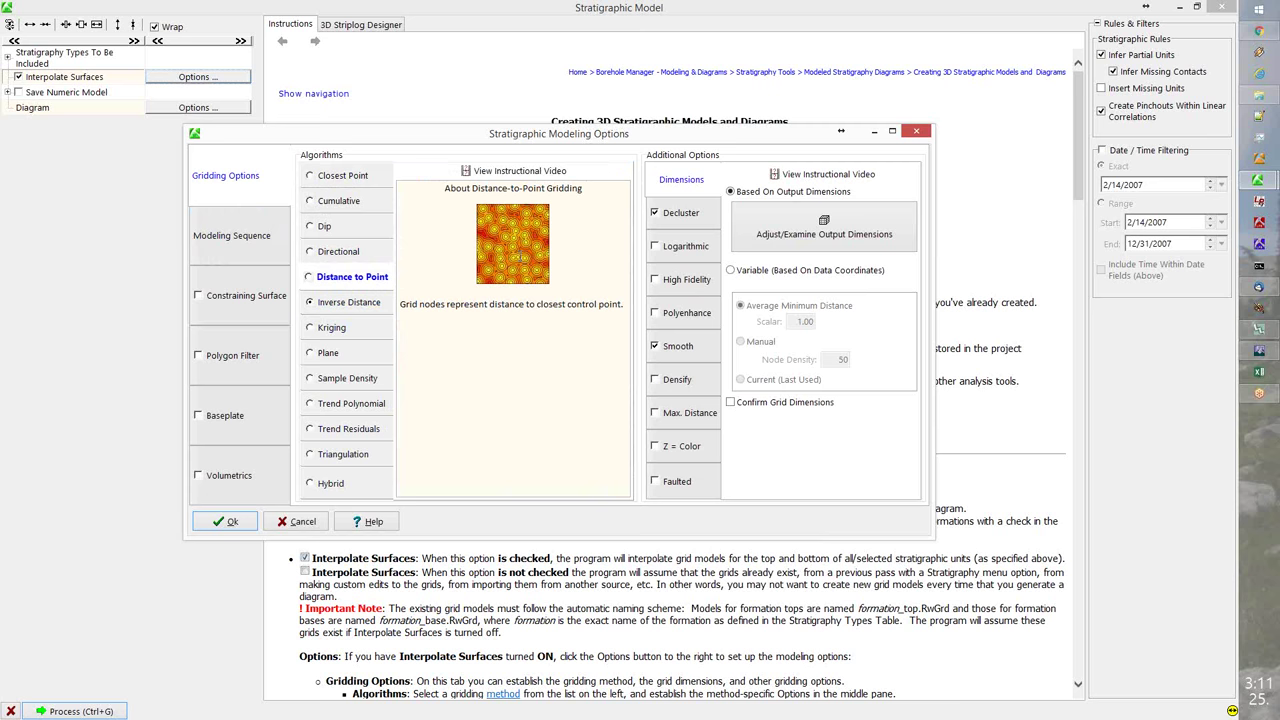
- Examine Inverse Distance's sector-based searching with its cutoff distance in Map Units, leaving Sector Based Searching turned off
left_click(360, 303)
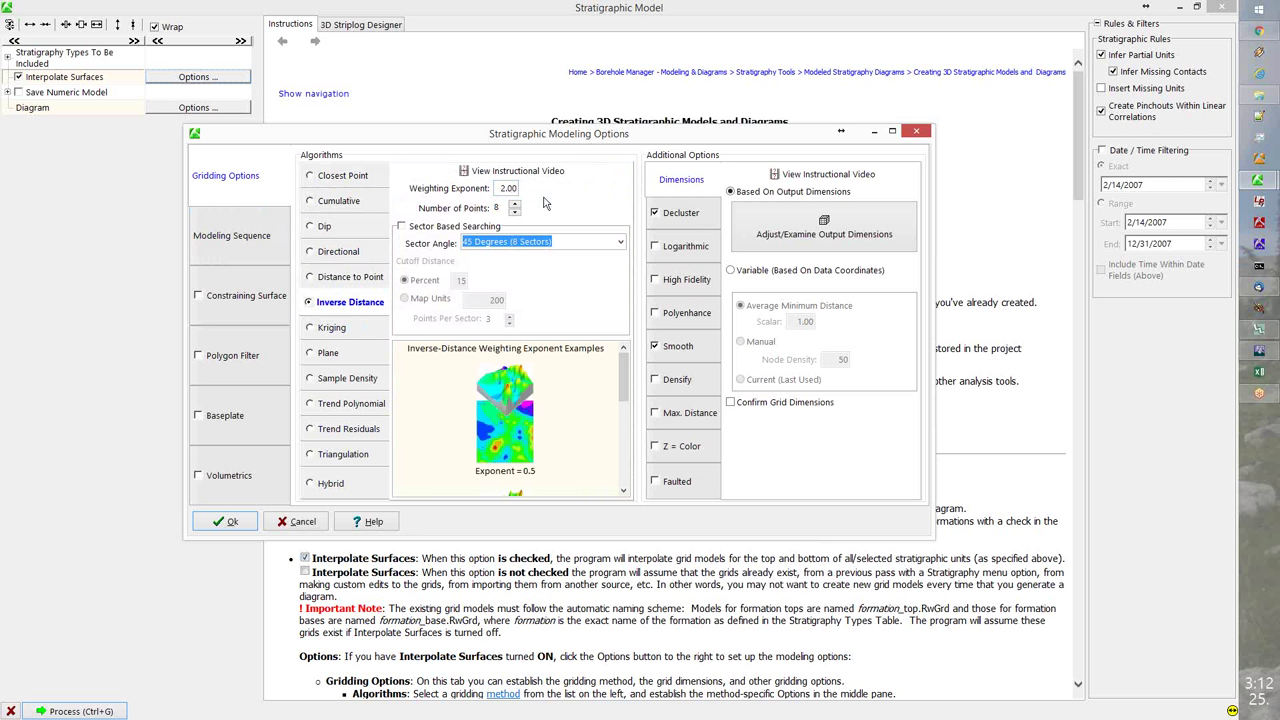
left_click(402, 227)
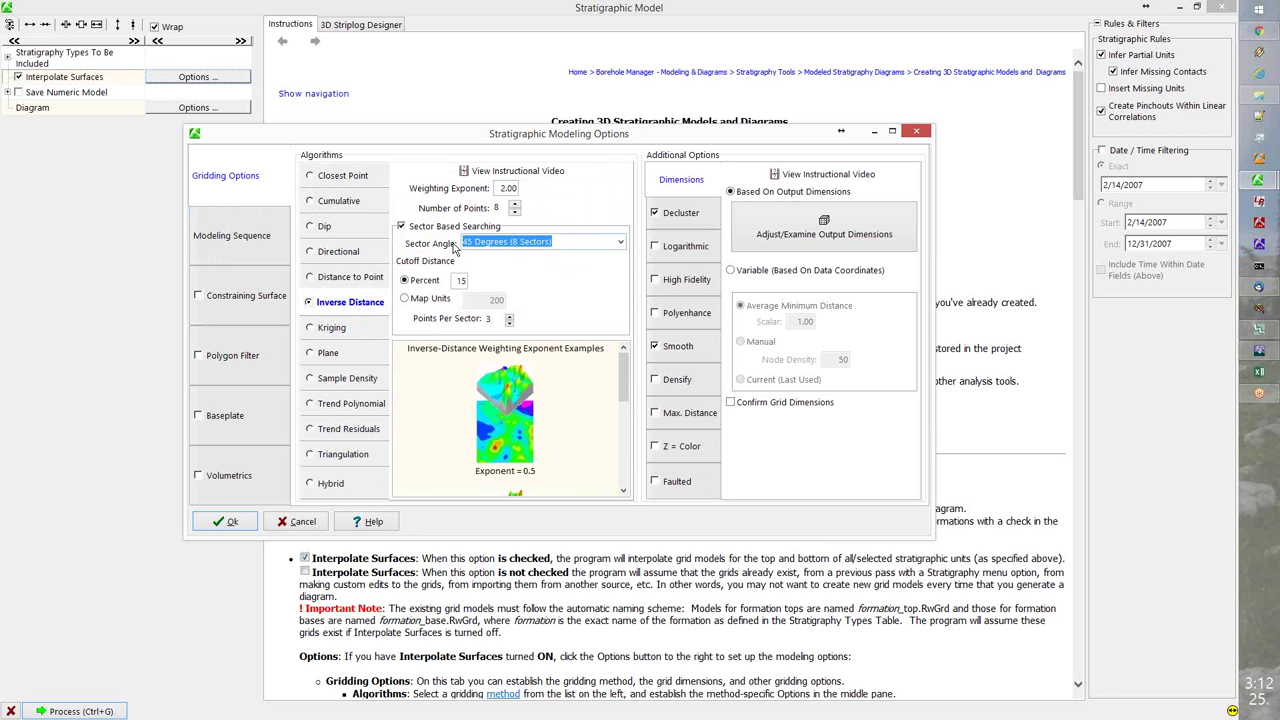
left_click(402, 228)
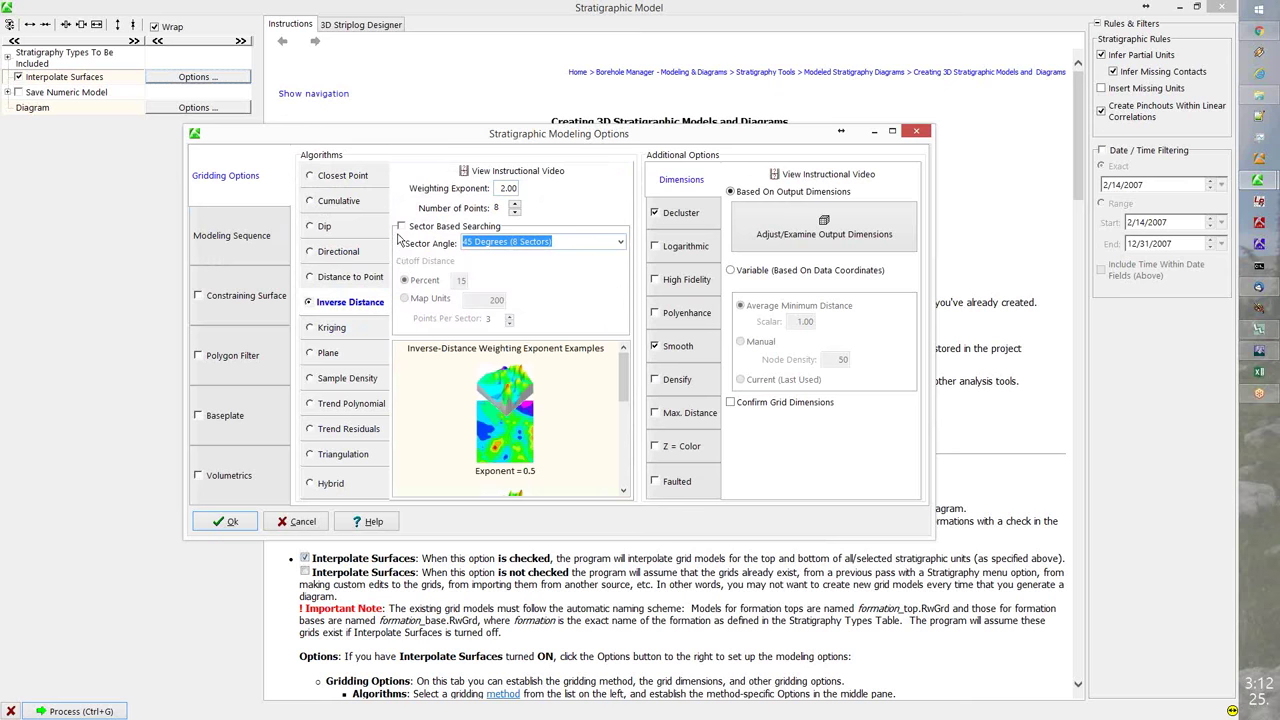
left_click(402, 228)
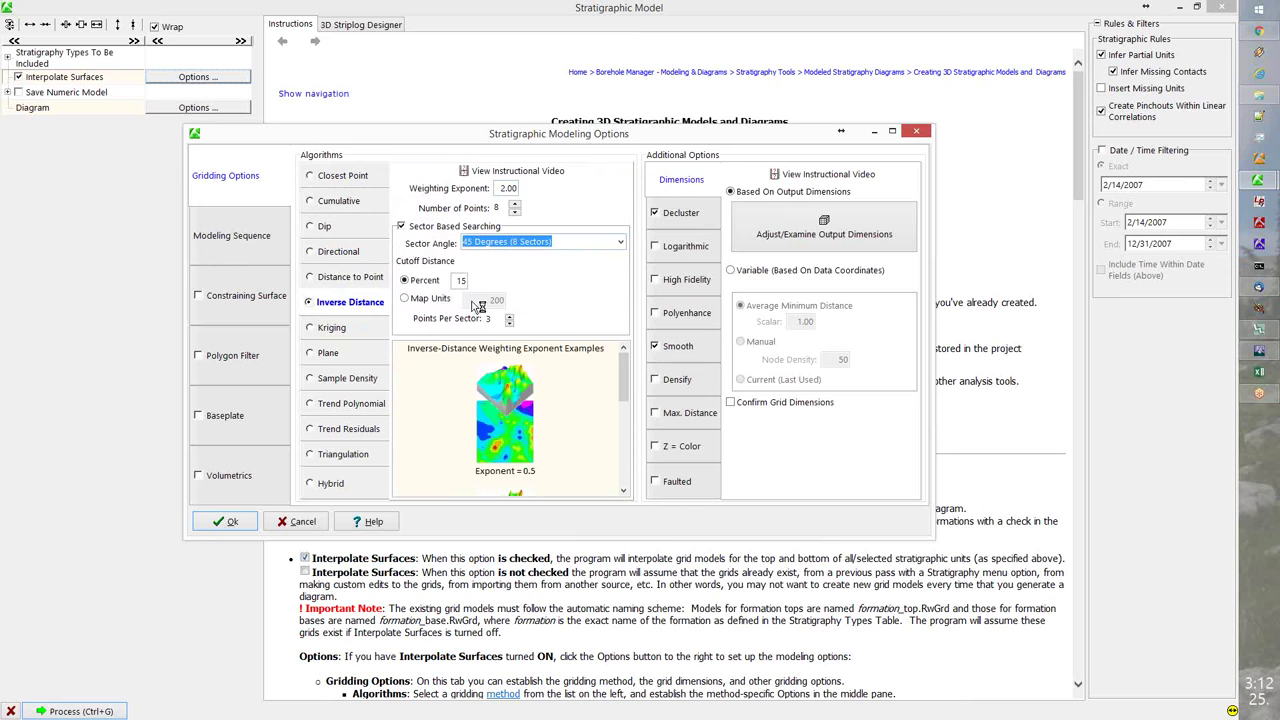
left_click(409, 300)
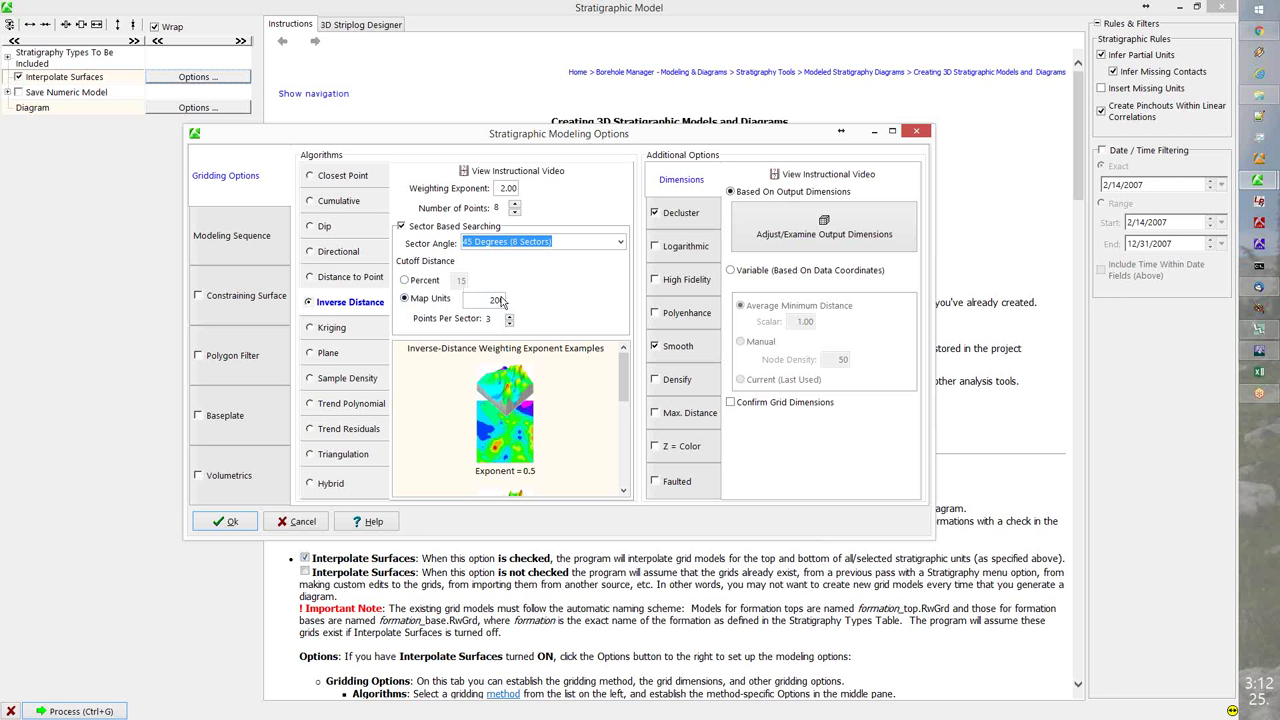
left_click(402, 228)
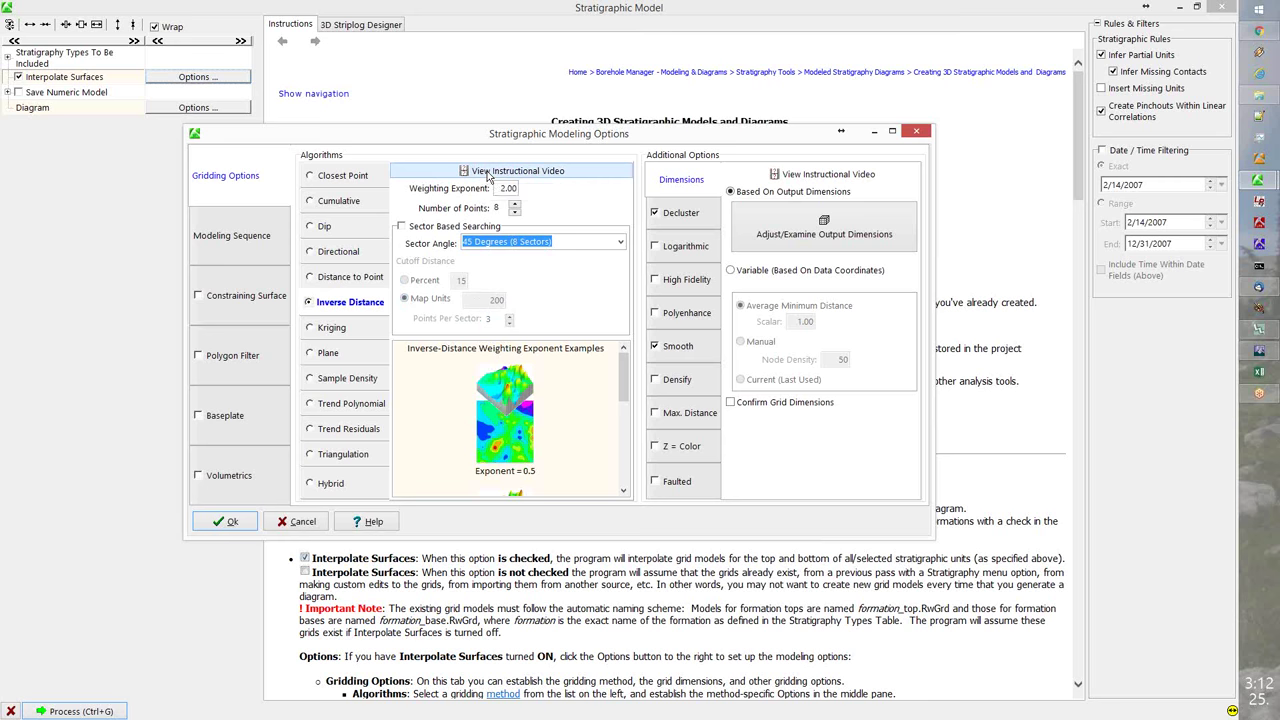
- Compare Kriging with Inverse Distance, and review the Sample Density, Trend Polynomial, Trend Residuals, Triangulation and Hybrid gridding options
left_click(331, 327)
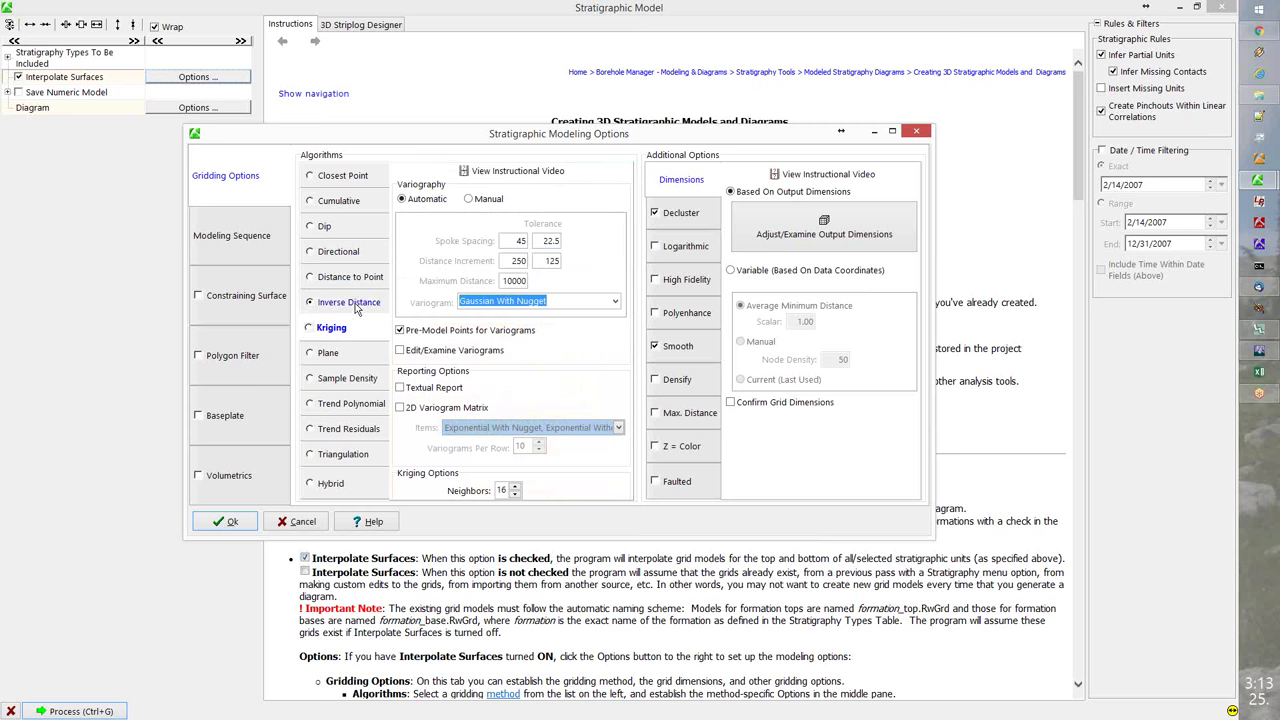
left_click(350, 303)
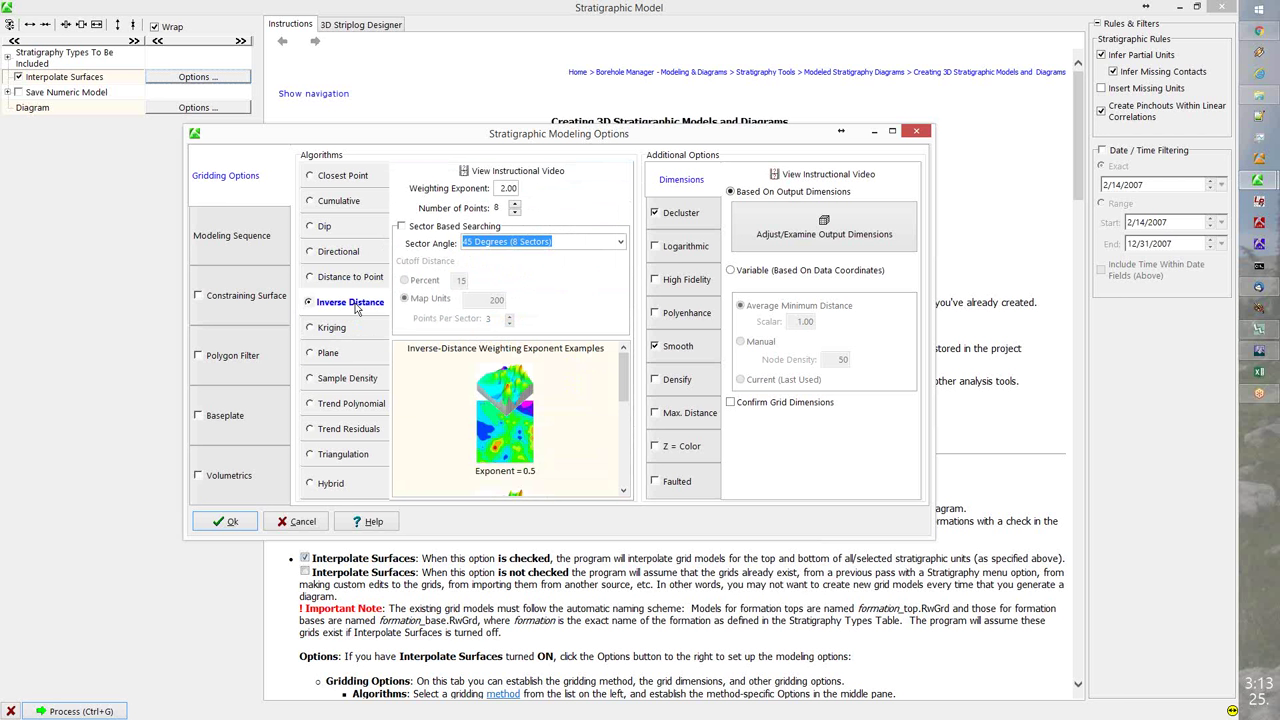
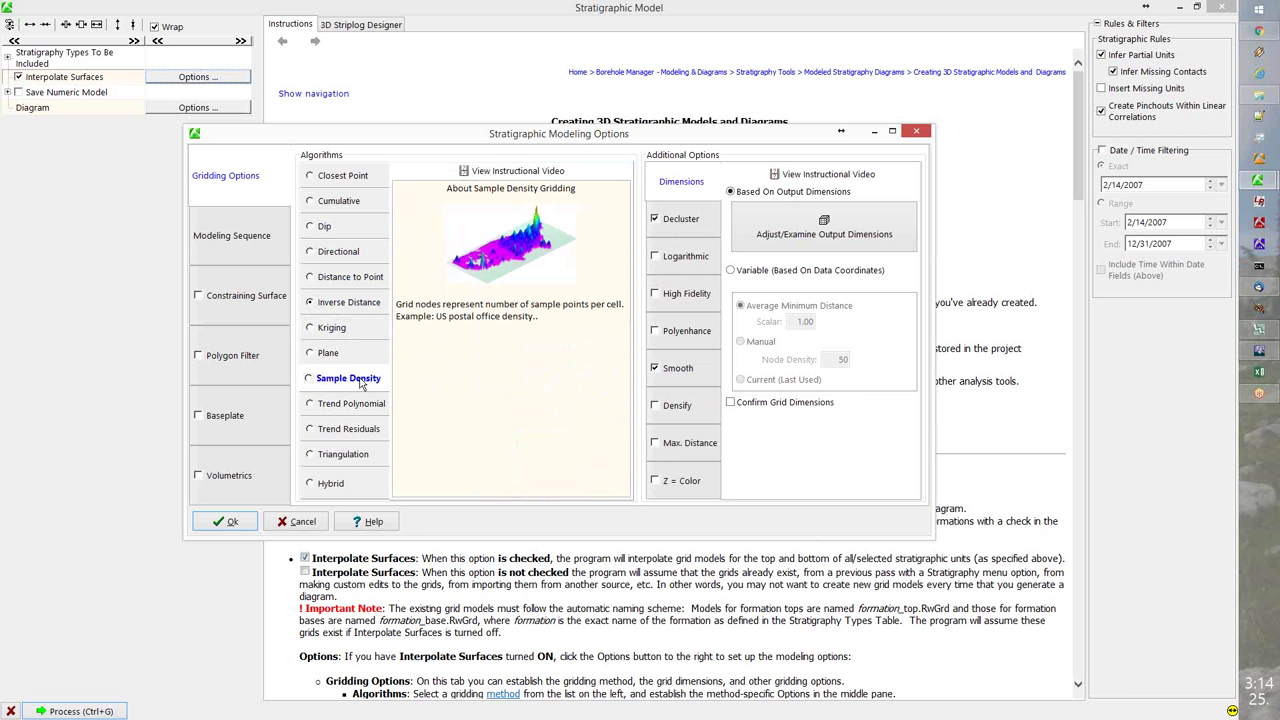
left_click(350, 379)
left_click(370, 405)
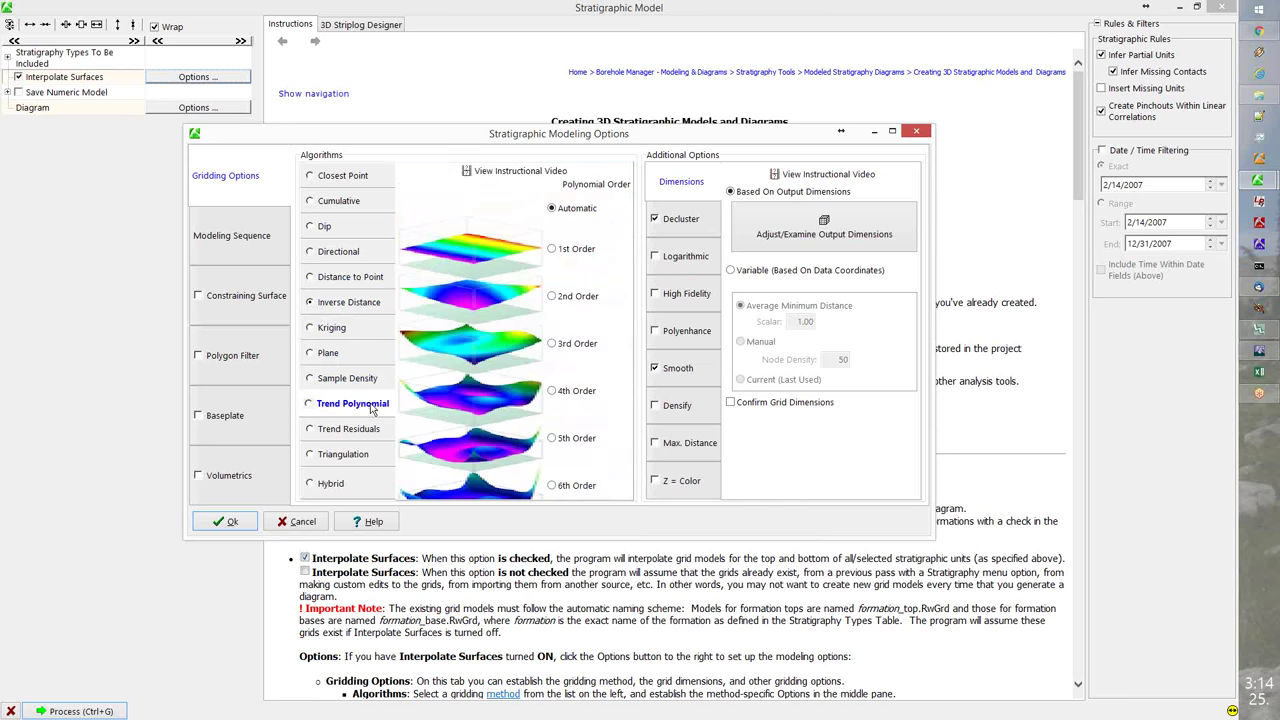
left_click(365, 430)
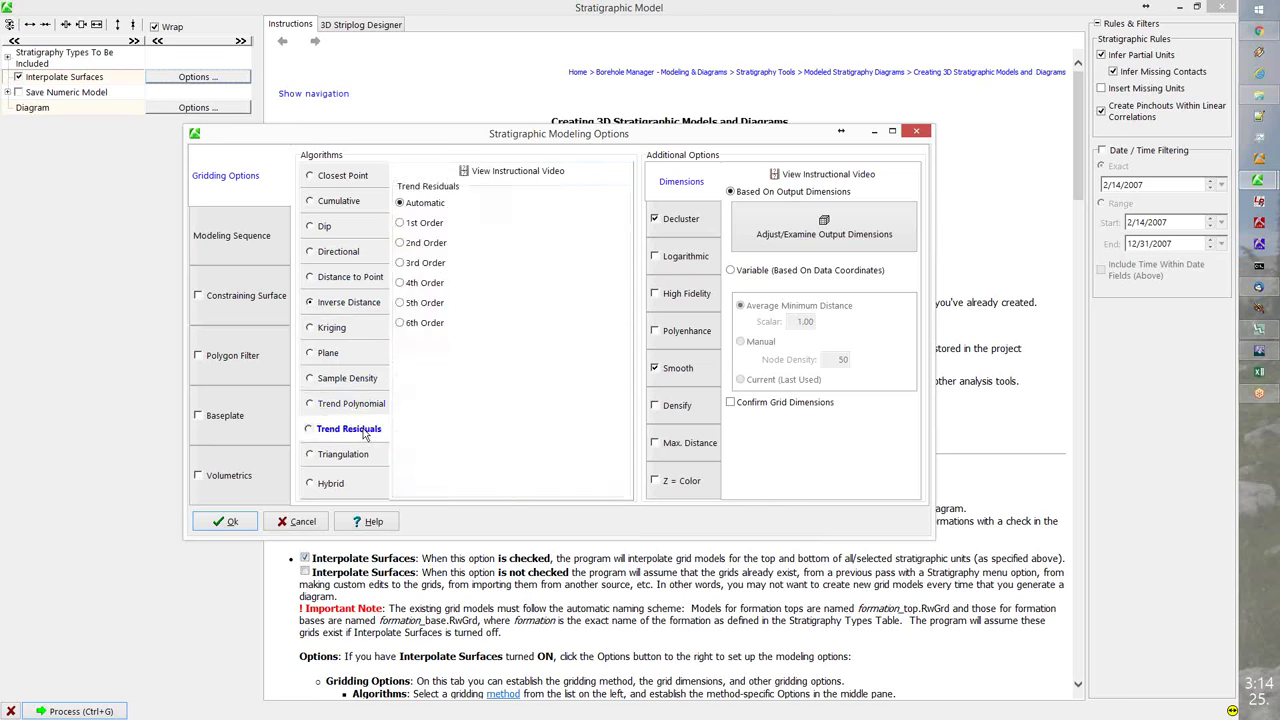
left_click(360, 405)
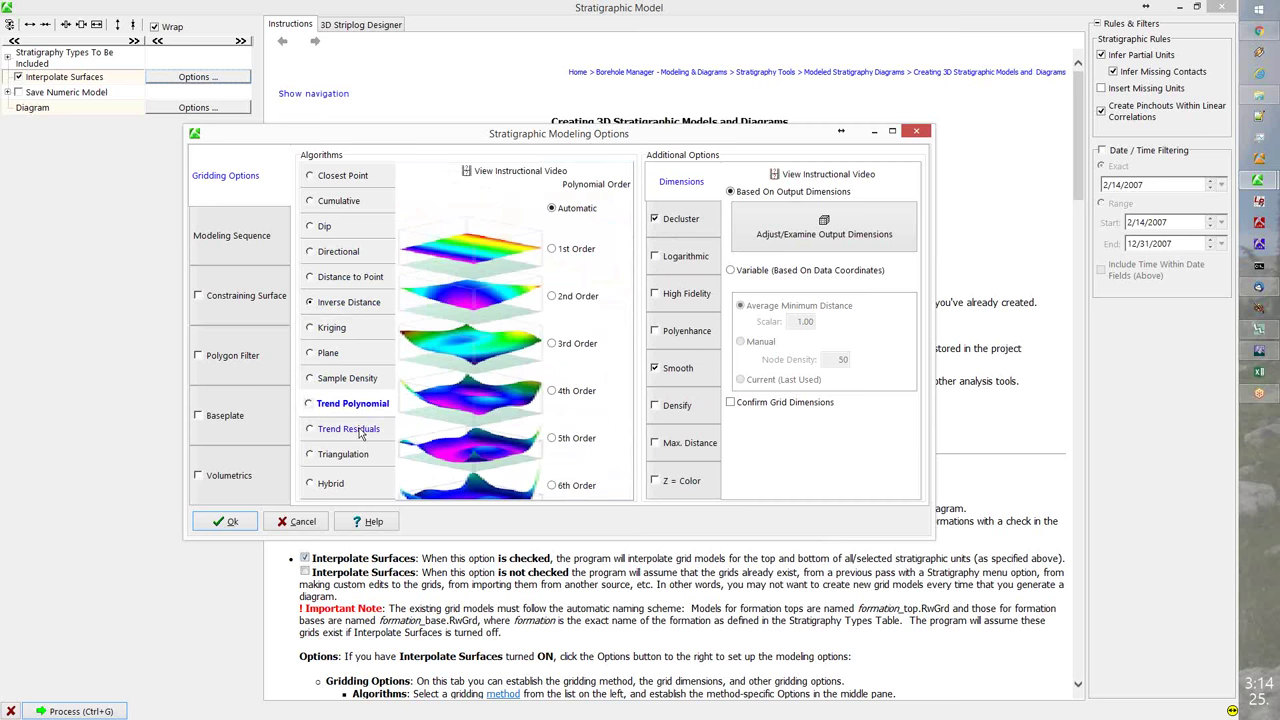
mouse_move(360, 433)
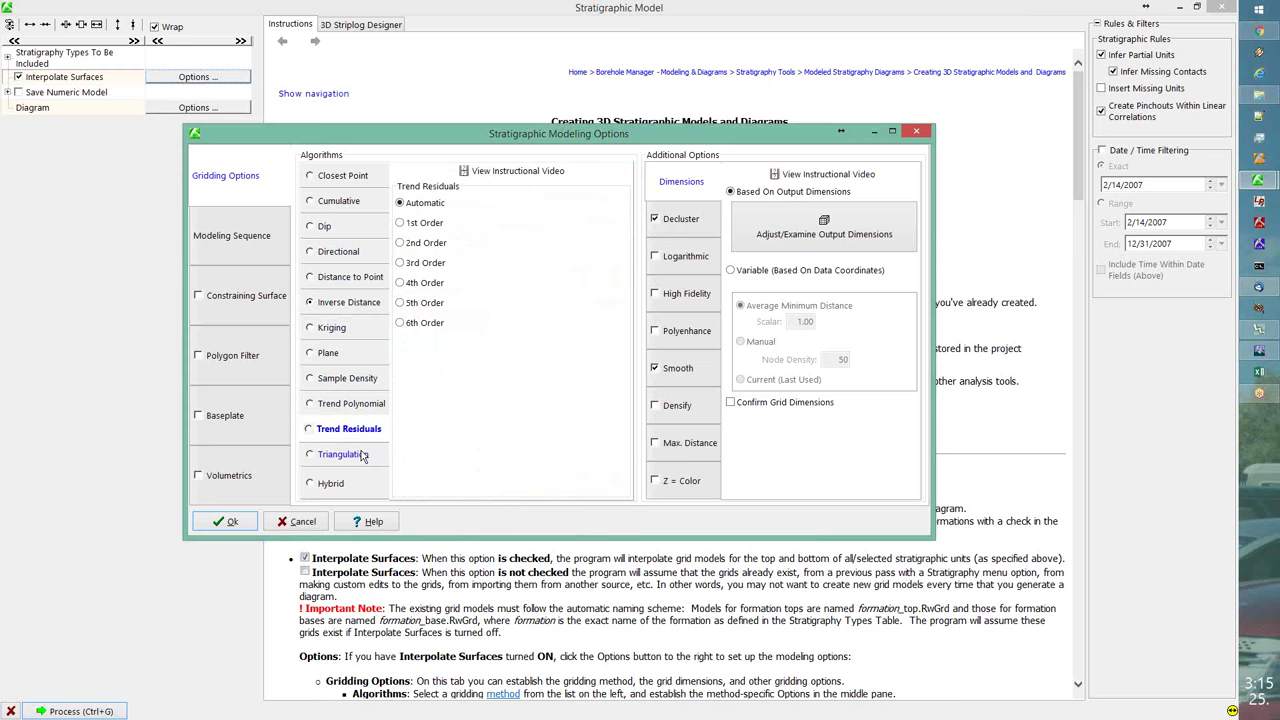
left_click(340, 454)
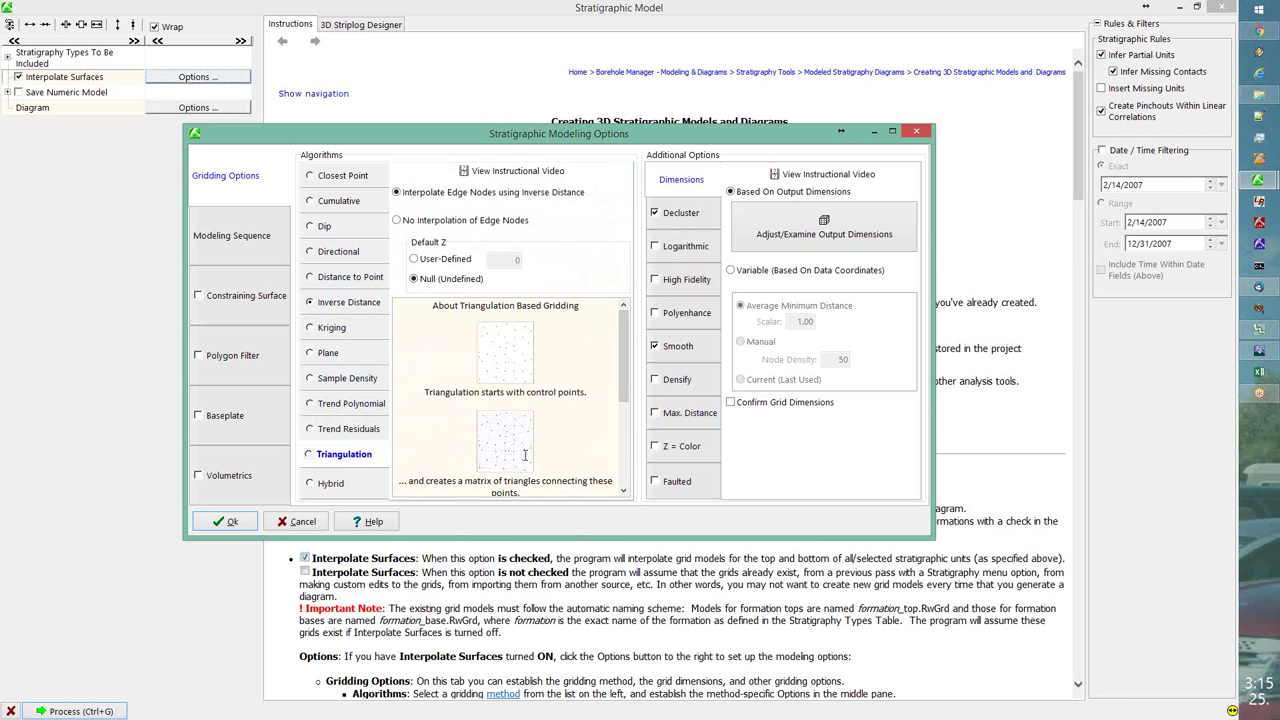
left_click(625, 468)
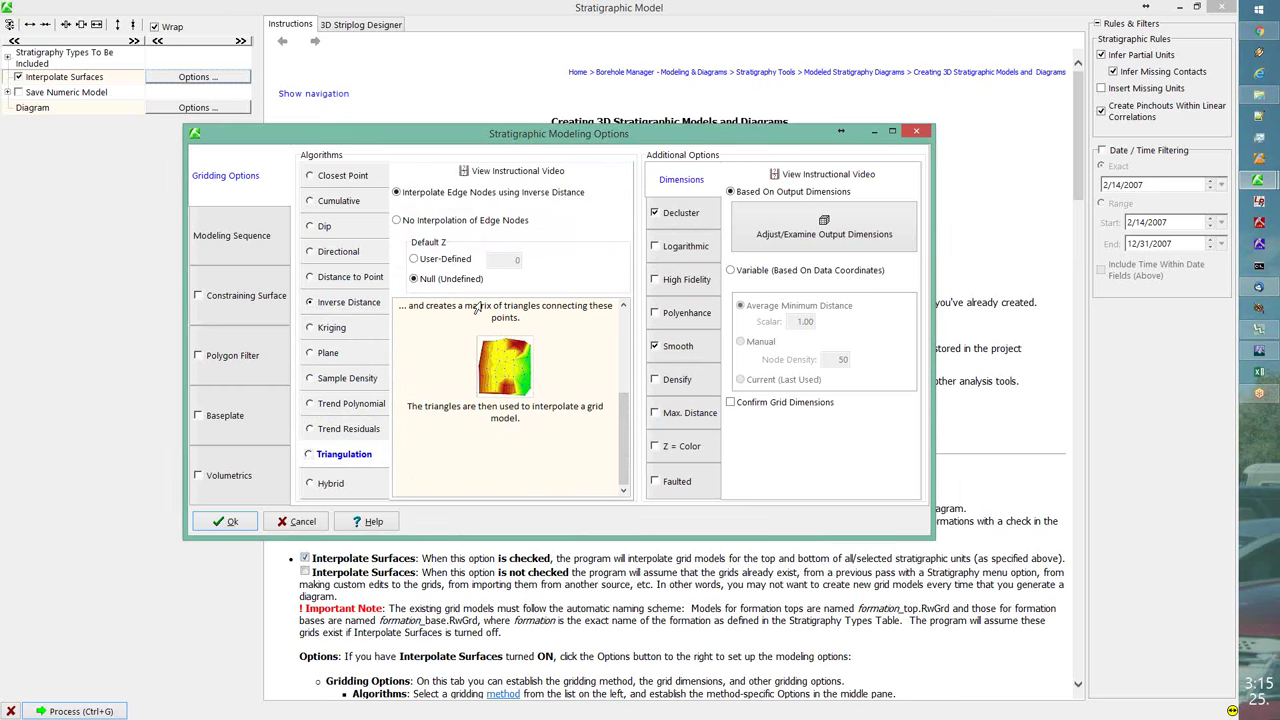
left_click(325, 485)
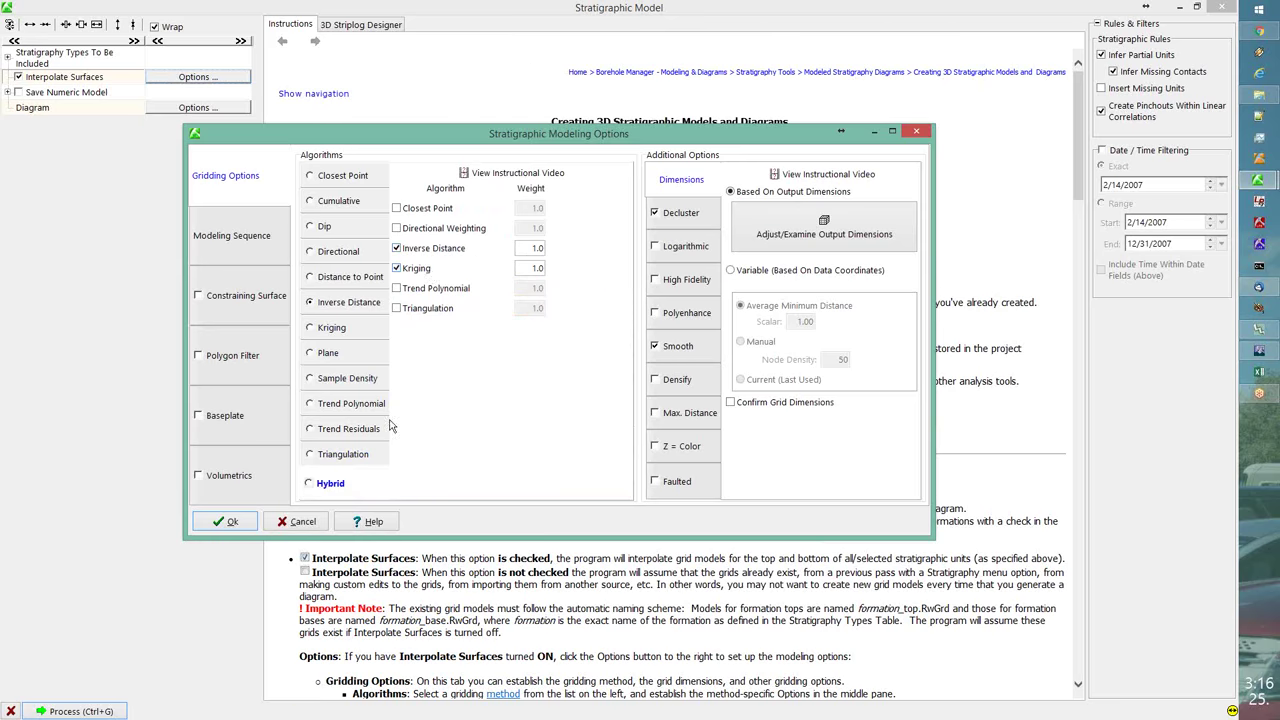
- Select Inverse Distance as the gridding algorithm and examine the project's output dimensions
left_click(310, 484)
left_click(312, 302)
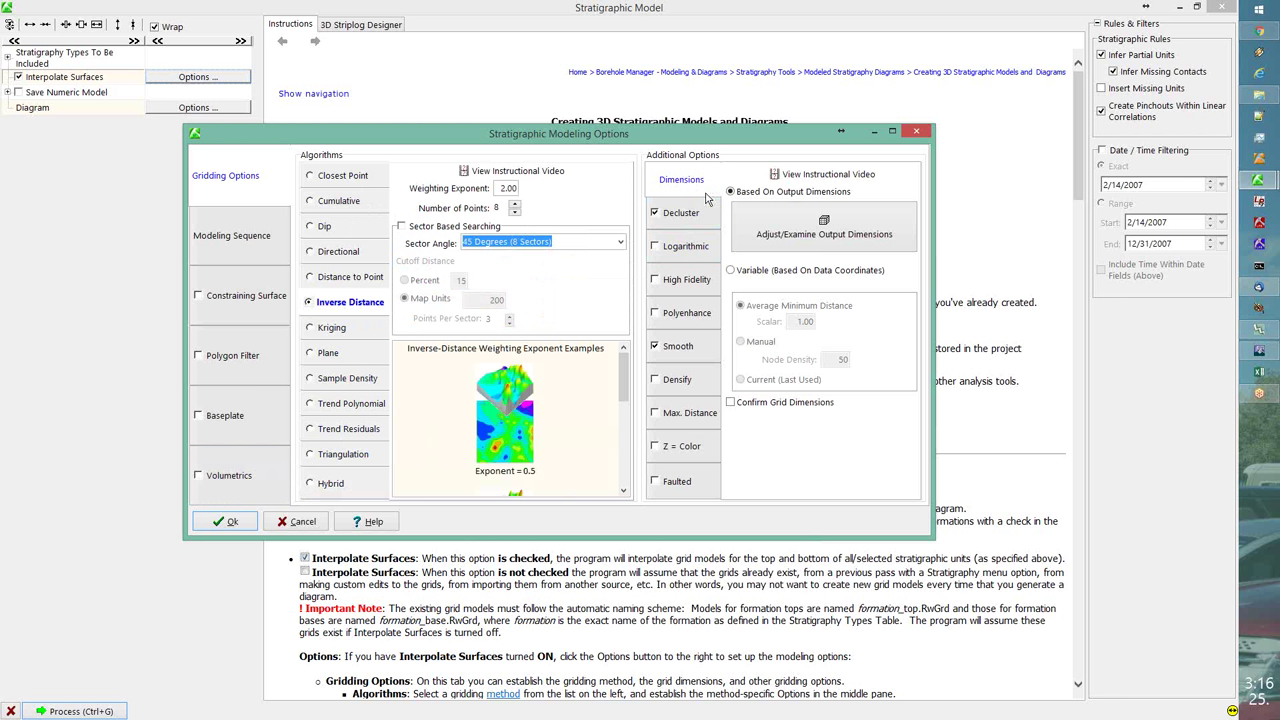
left_click(789, 238)
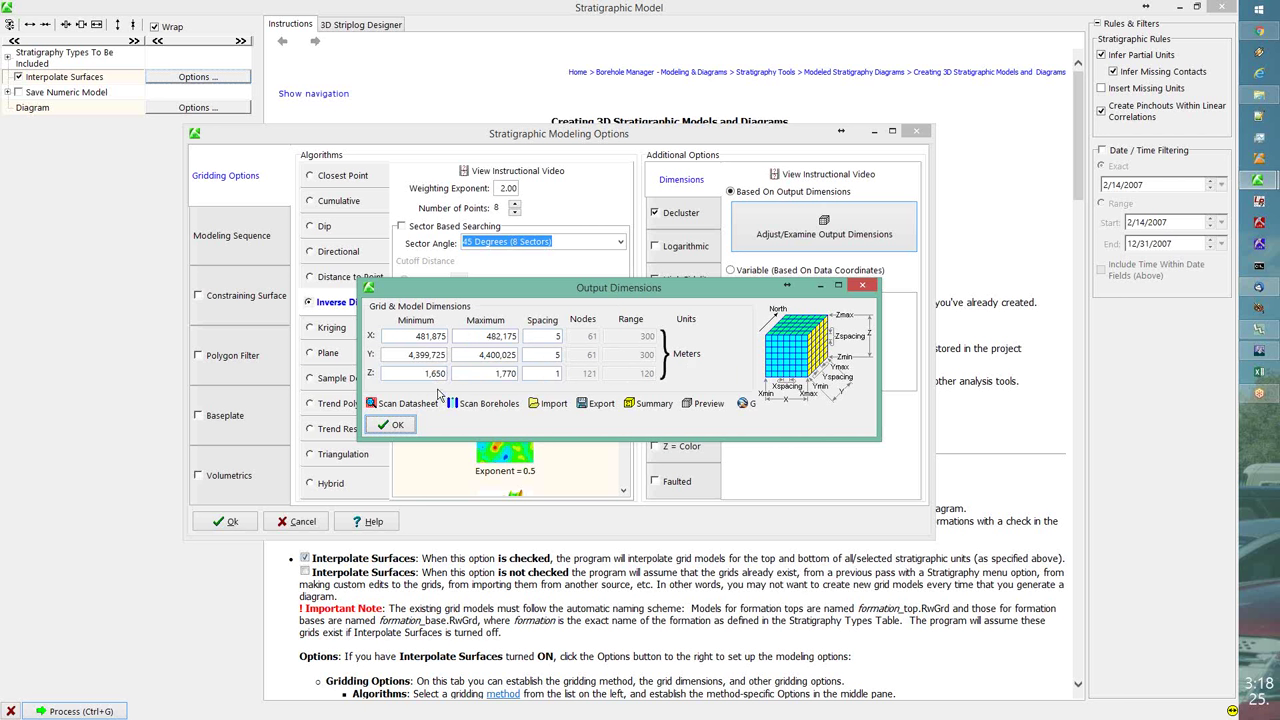
left_click(394, 427)
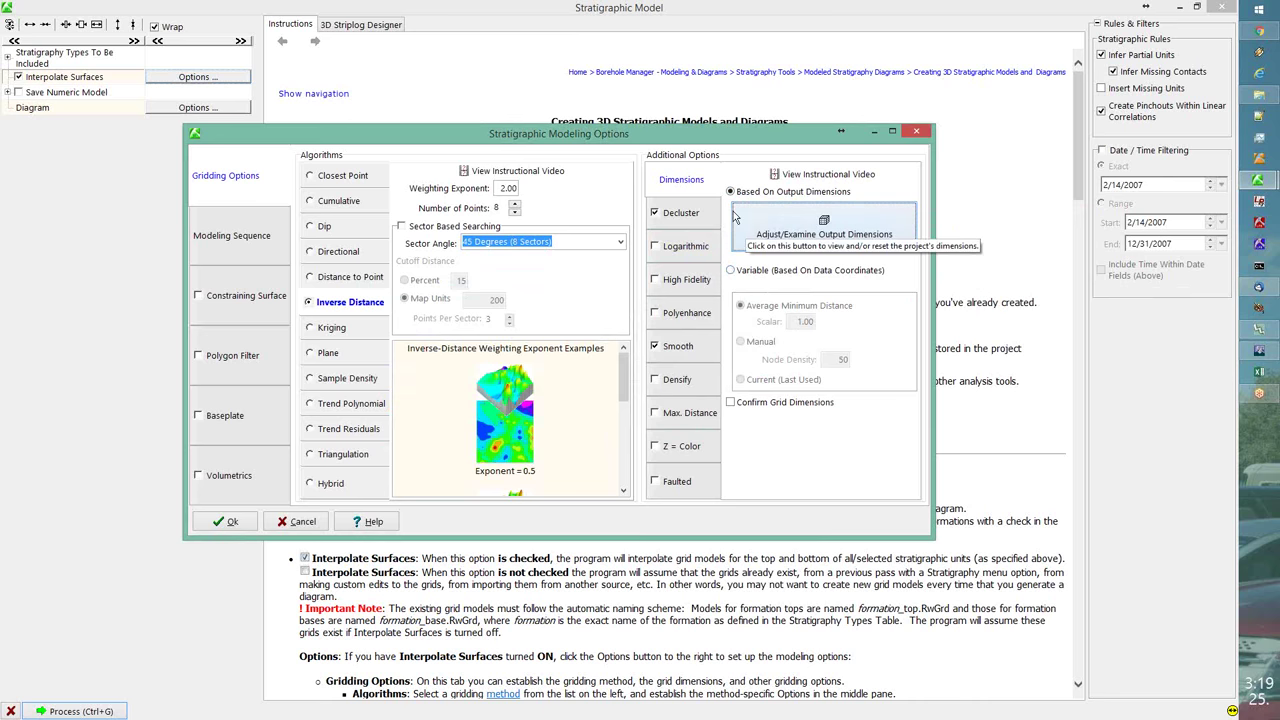
- Turn off Decluster and review the Logarithmic, High Fidelity and Polyenhance gridding options
left_click(688, 214)
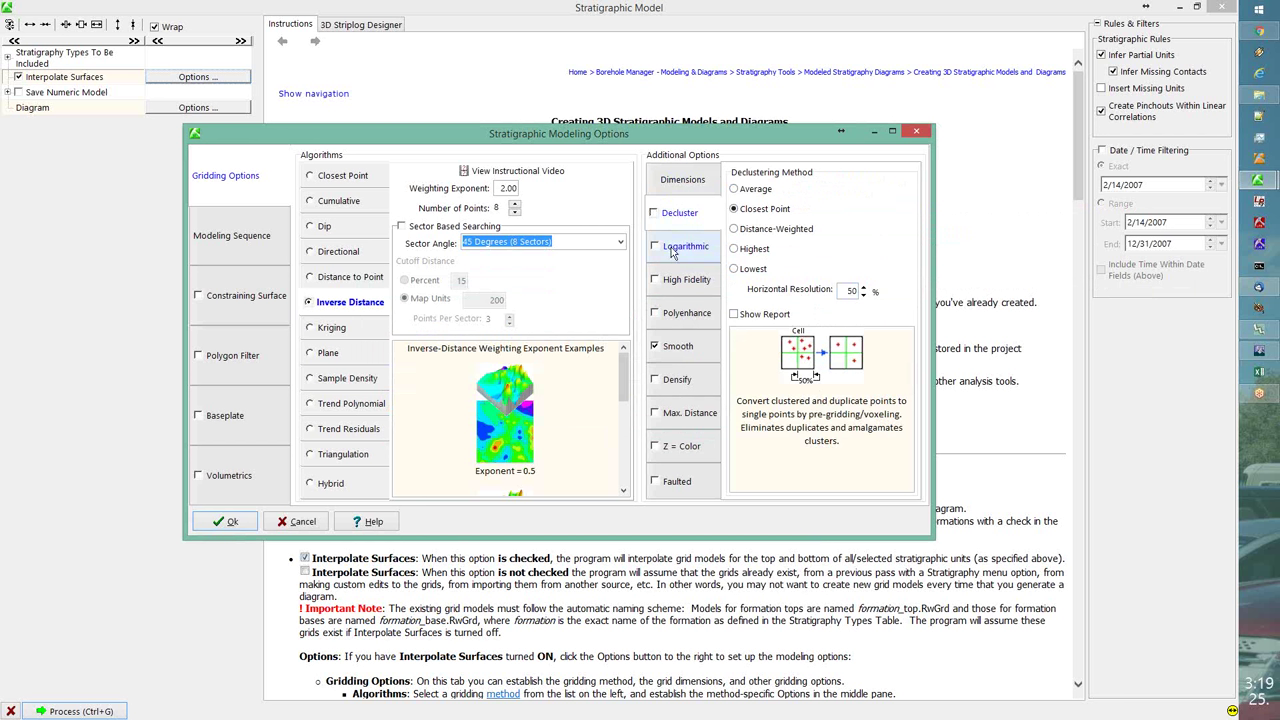
left_click(676, 250)
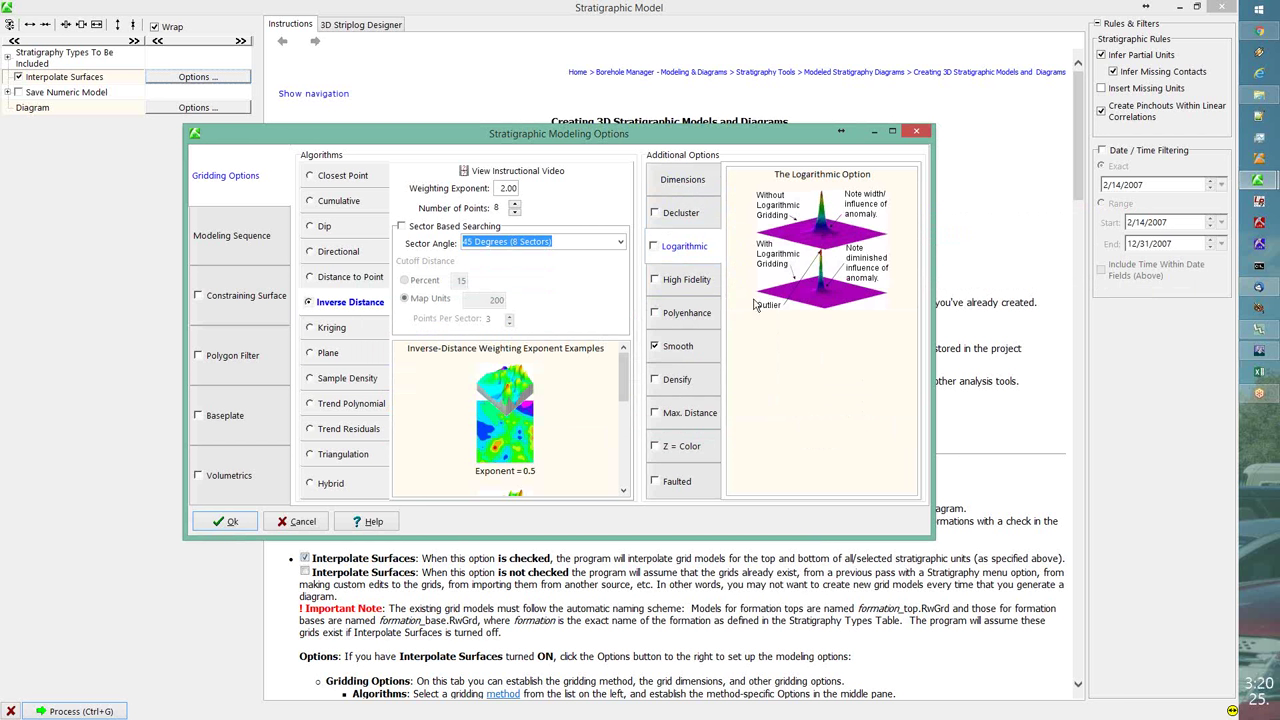
left_click(697, 286)
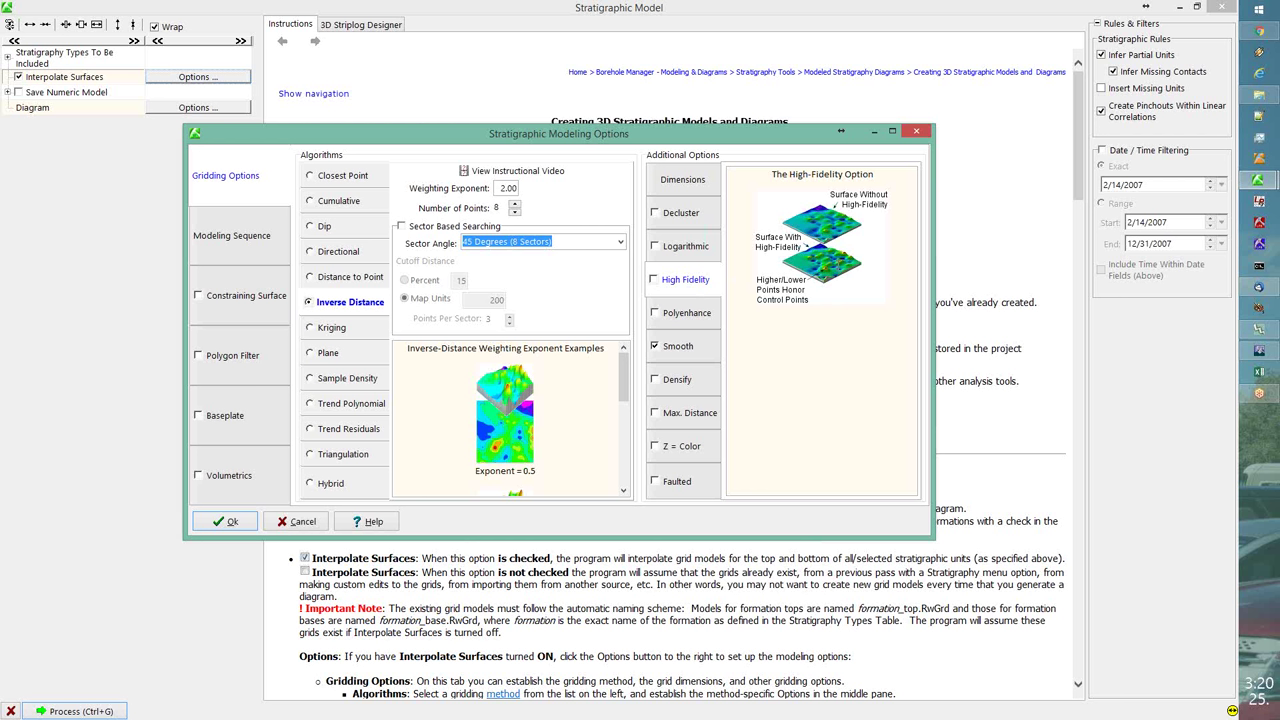
left_click(698, 318)
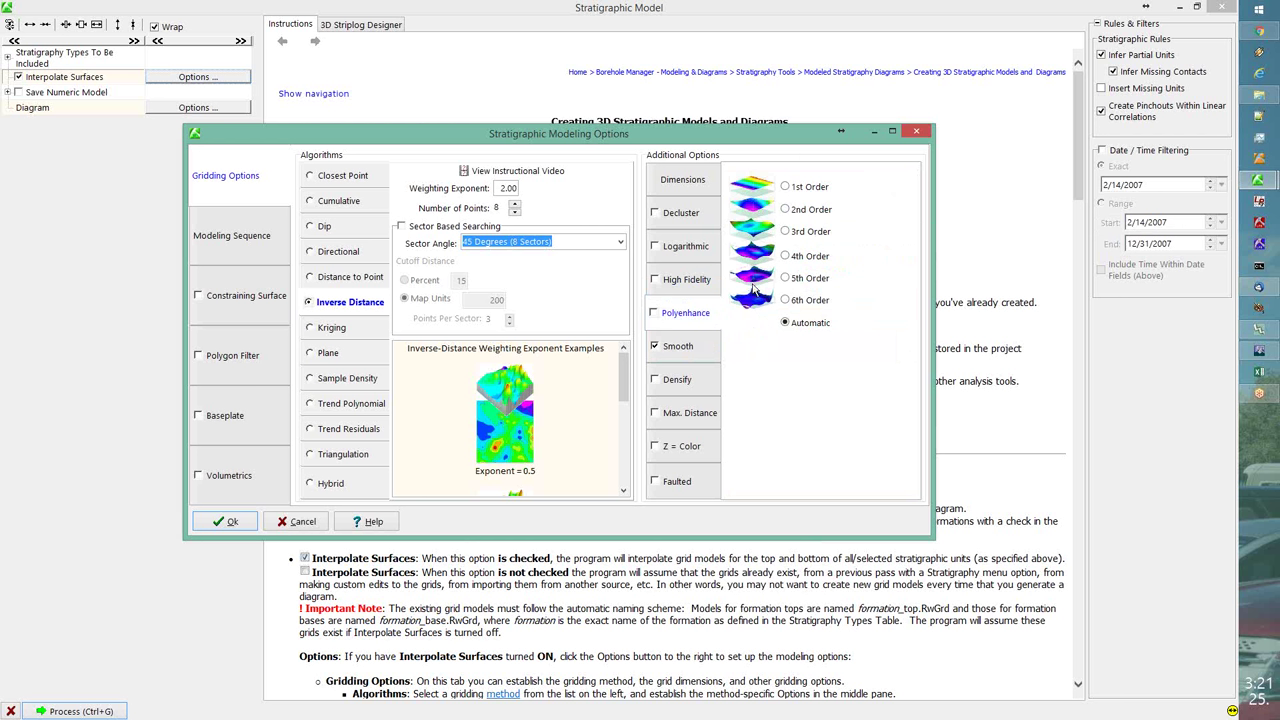
- Check the smoothing method, filter size and iterations, and turn off Smooth
left_click(684, 349)
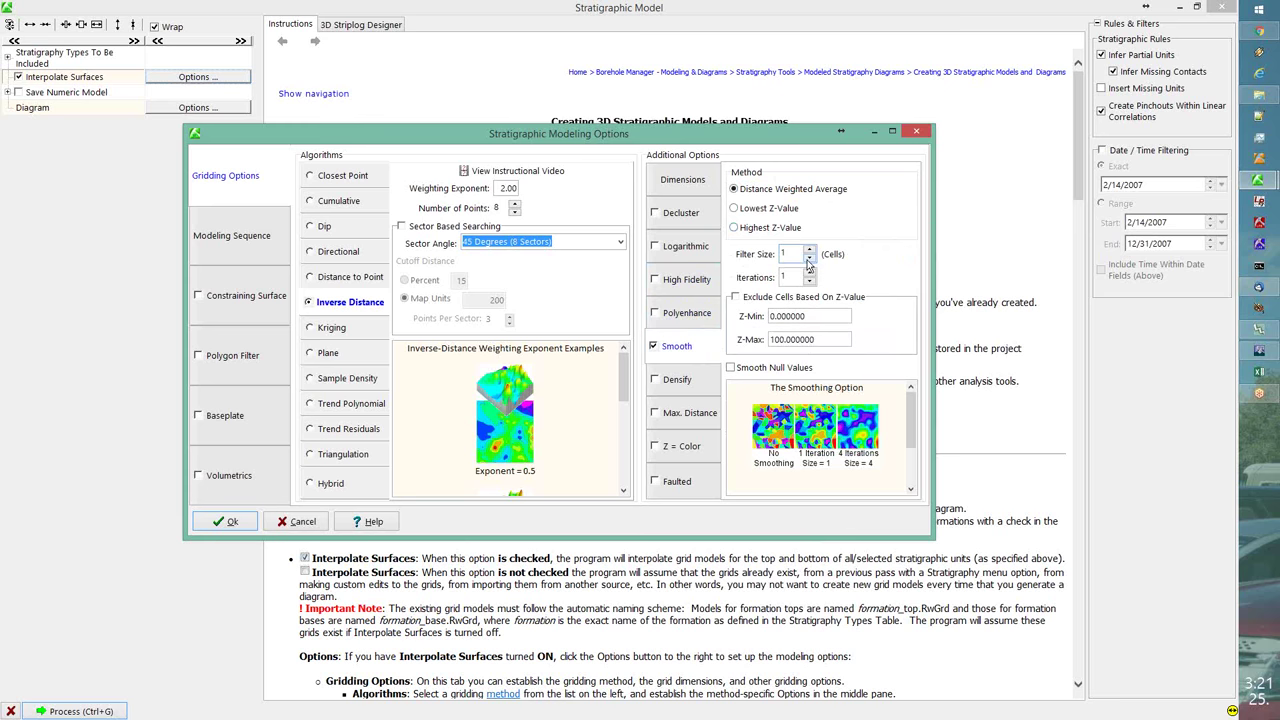
mouse_move(808, 257)
left_click(654, 346)
- Examine the Densify, Max. Distance, Z = Color and Faulted gridding options
left_click(678, 380)
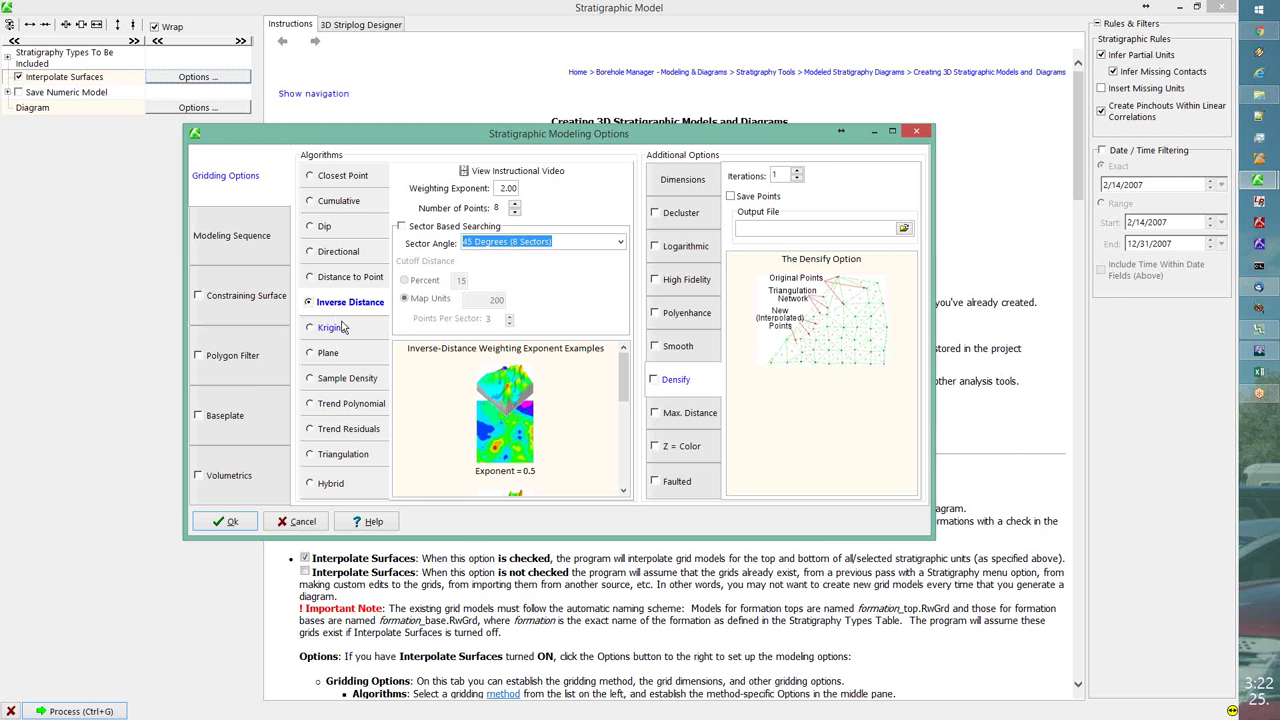
left_click(689, 418)
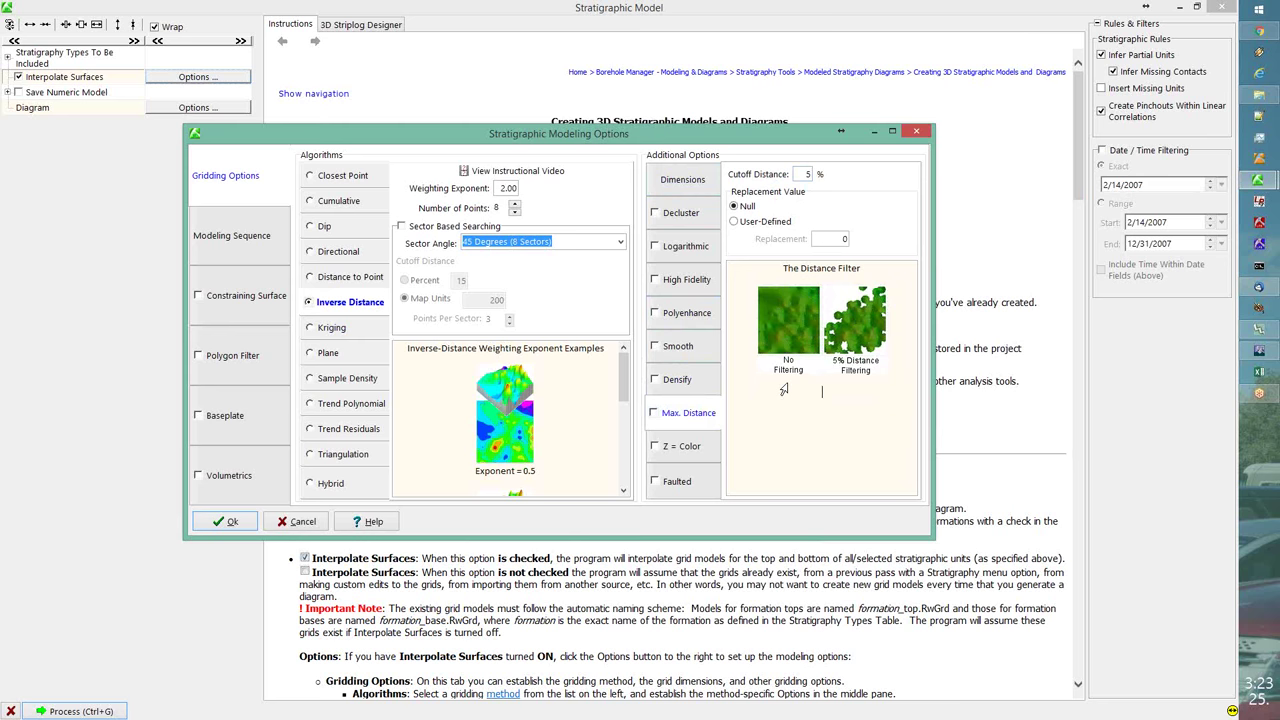
left_click(686, 451)
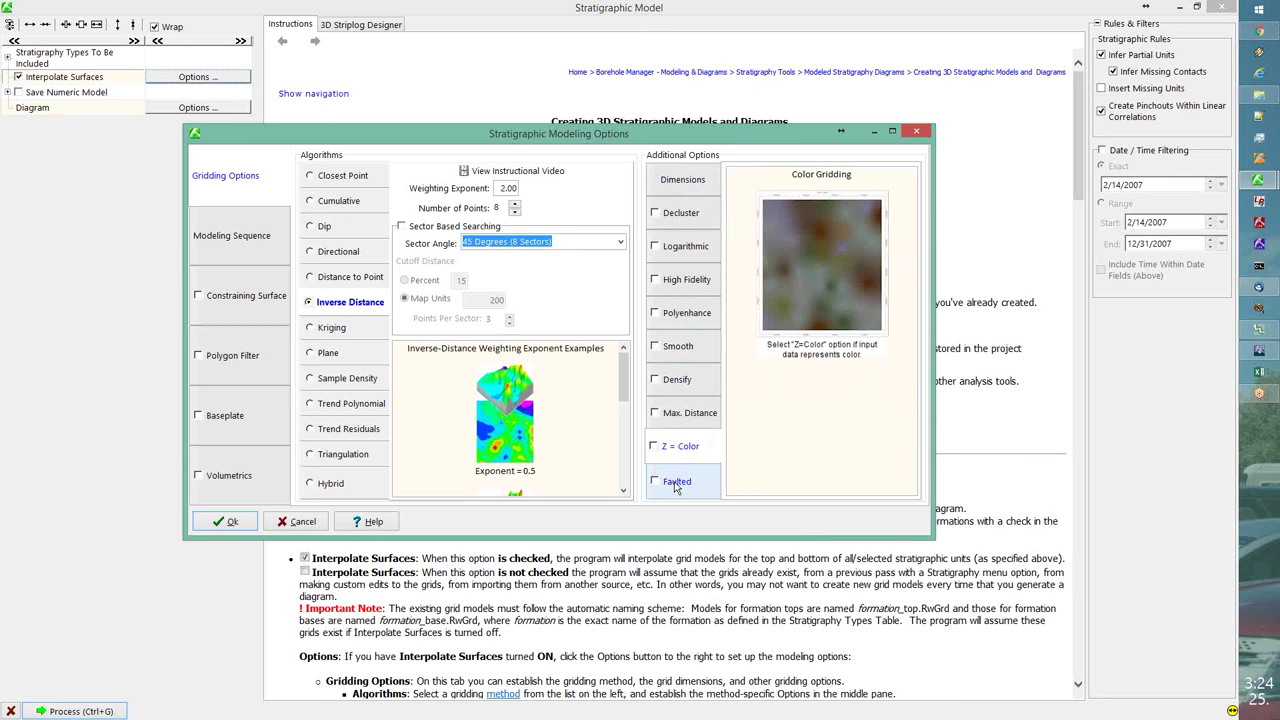
left_click(676, 484)
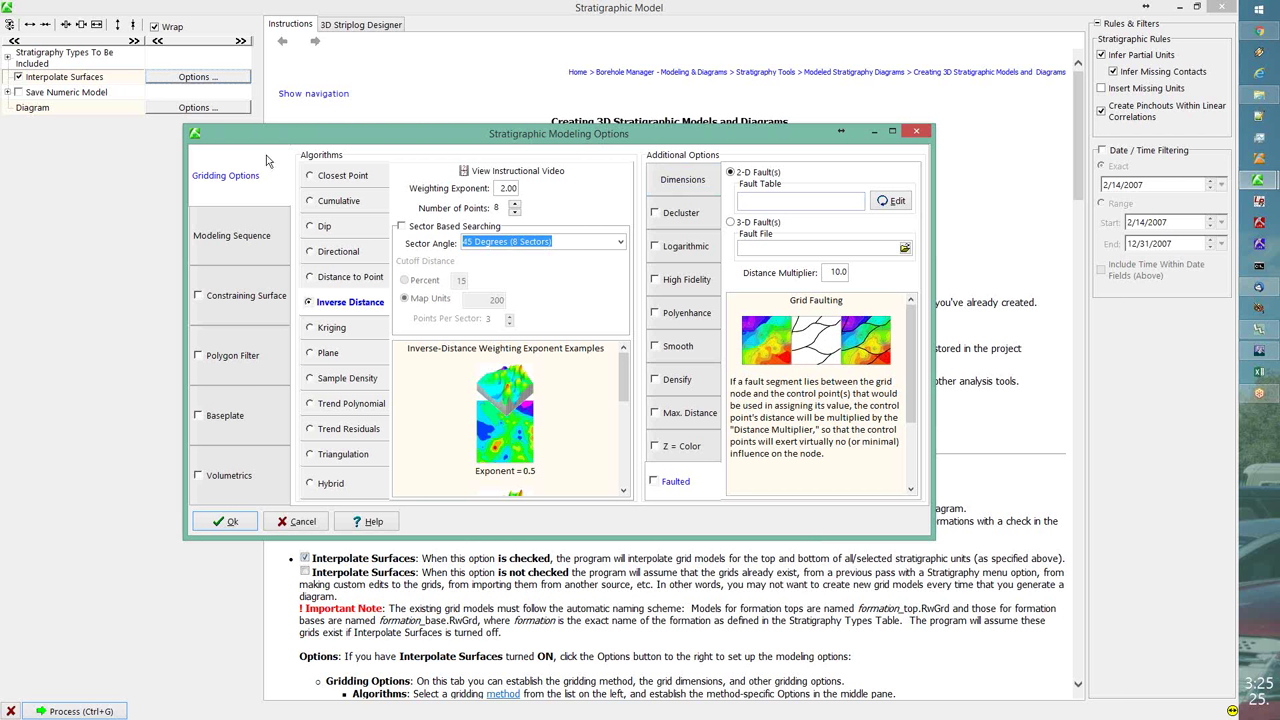
- Open the Modeling Sequence settings and compare the None, Base-to-Top and Top-to-Base explanations
left_click(235, 238)
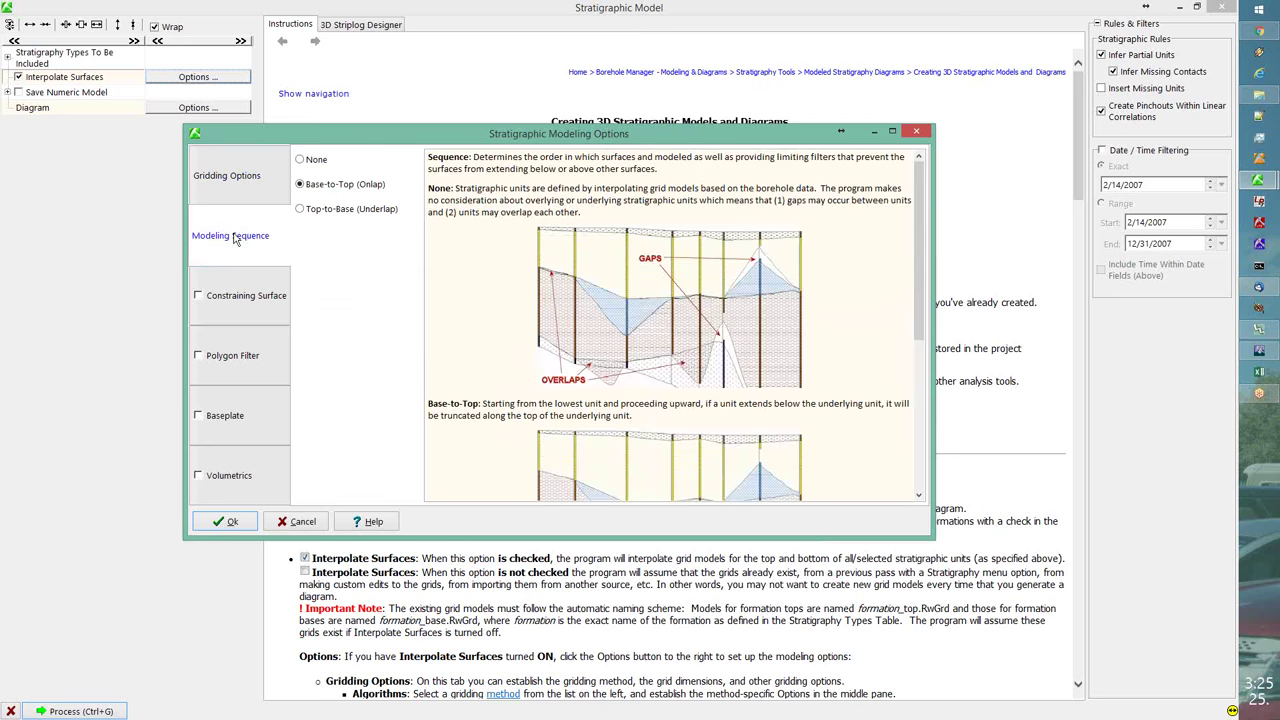
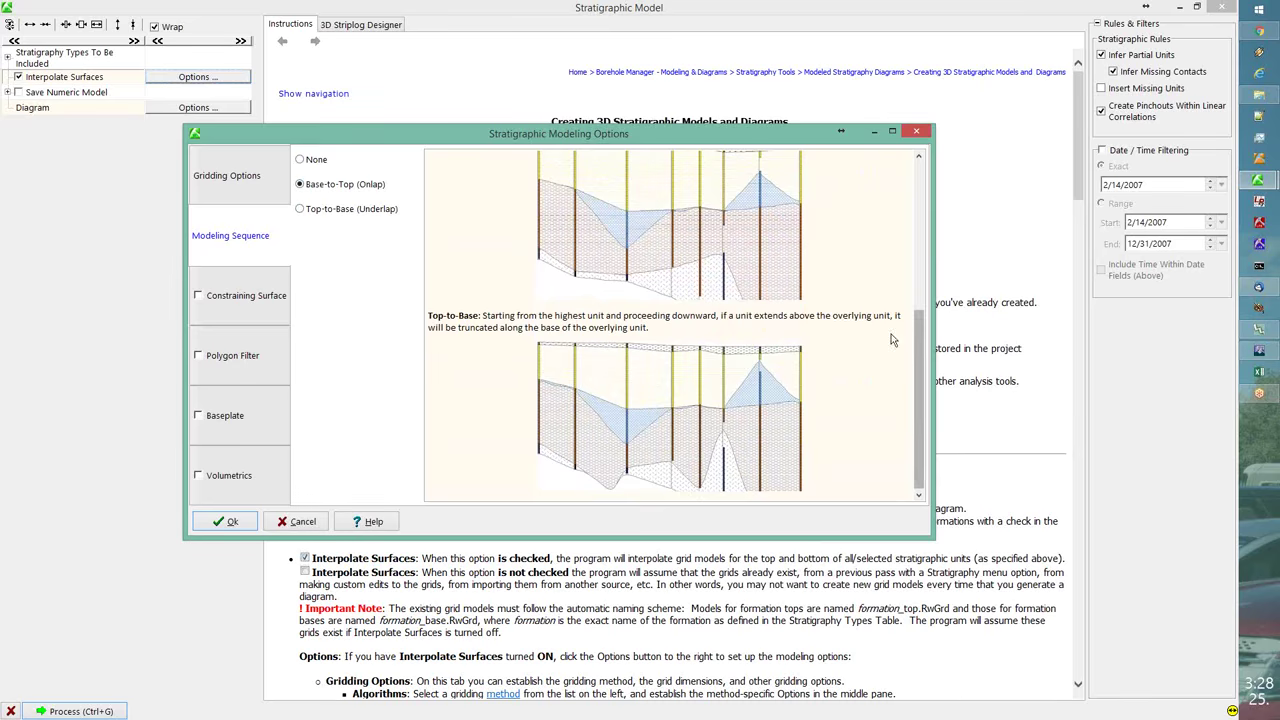
left_click_drag(918, 335, 930, 184)
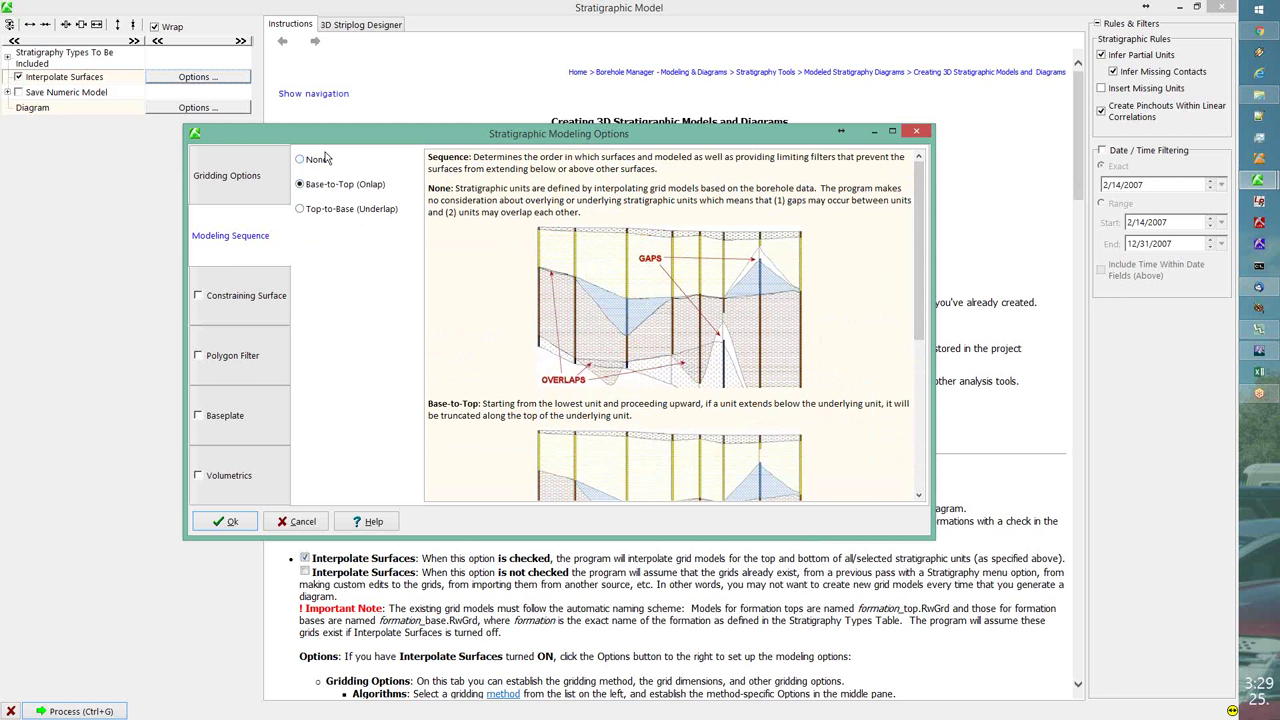
- Examine the Constraining Surface settings, including the truncation types and the option to replace the top surface with the ground surface
left_click(265, 300)
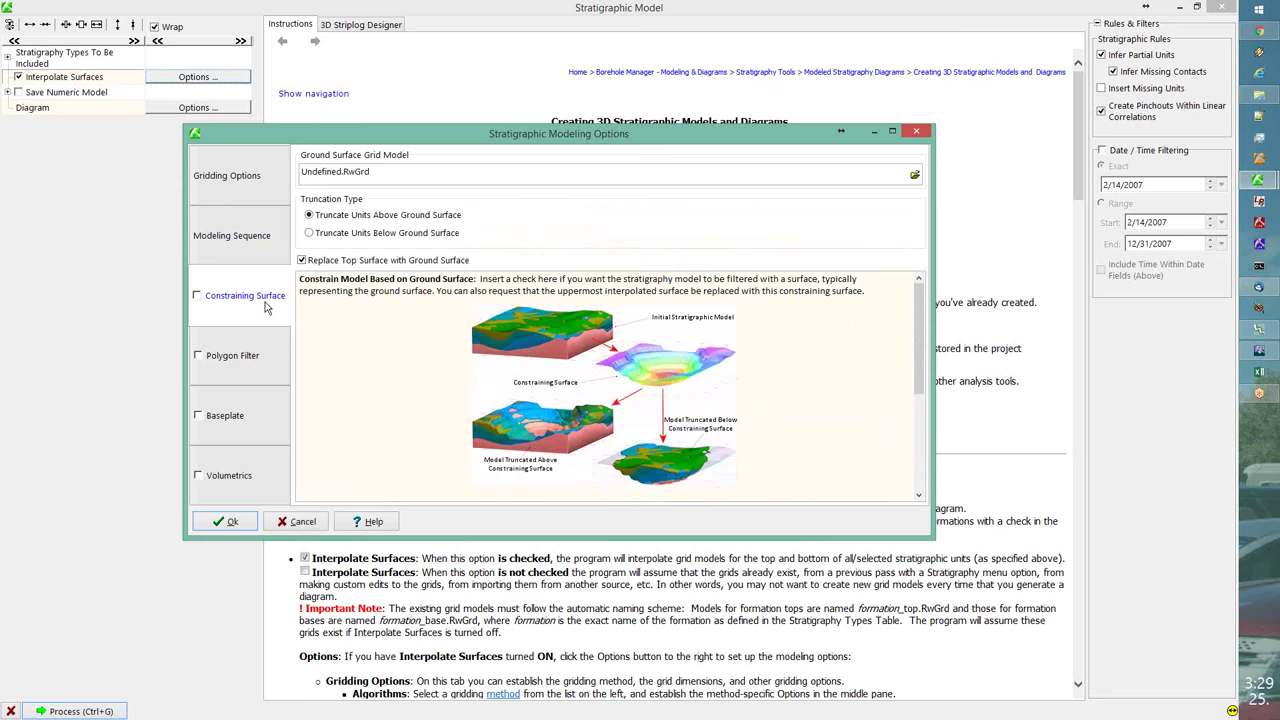
left_click(198, 296)
left_click(323, 264)
- Review the Polygon Filter, Baseplate and Volumetrics settings without enabling them, and accept the stratigraphic modeling options
left_click(251, 362)
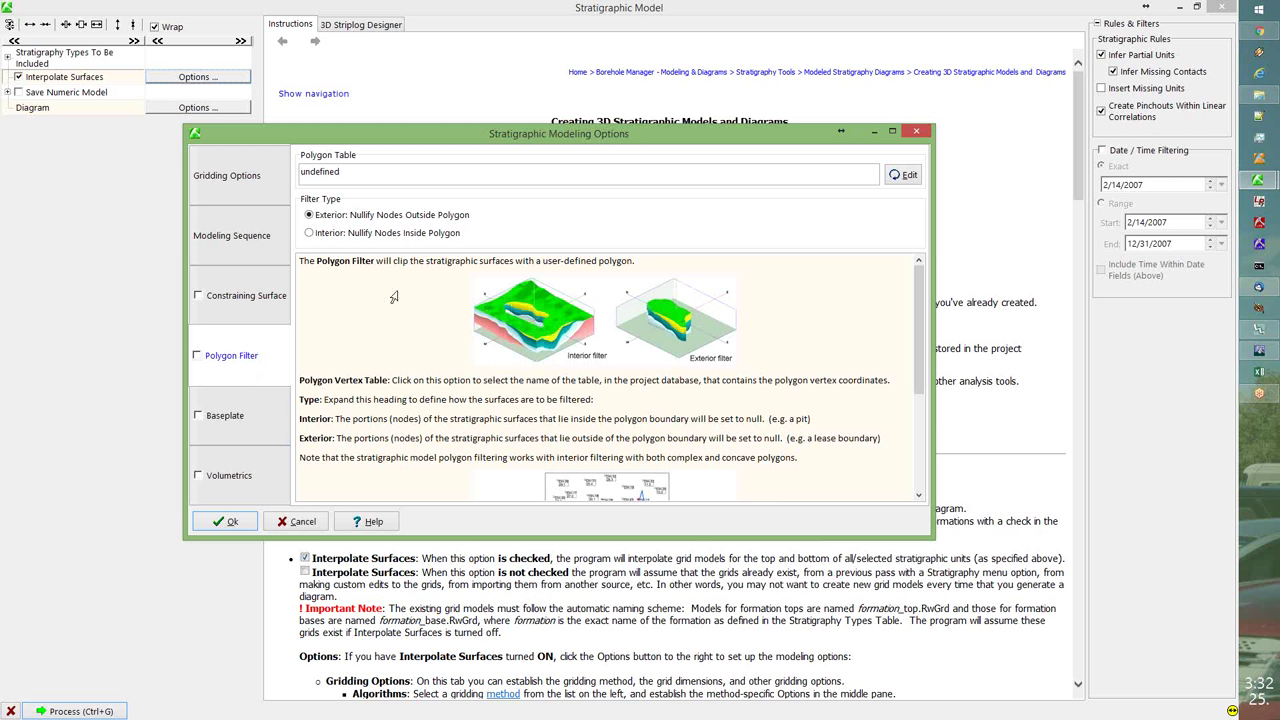
left_click(240, 420)
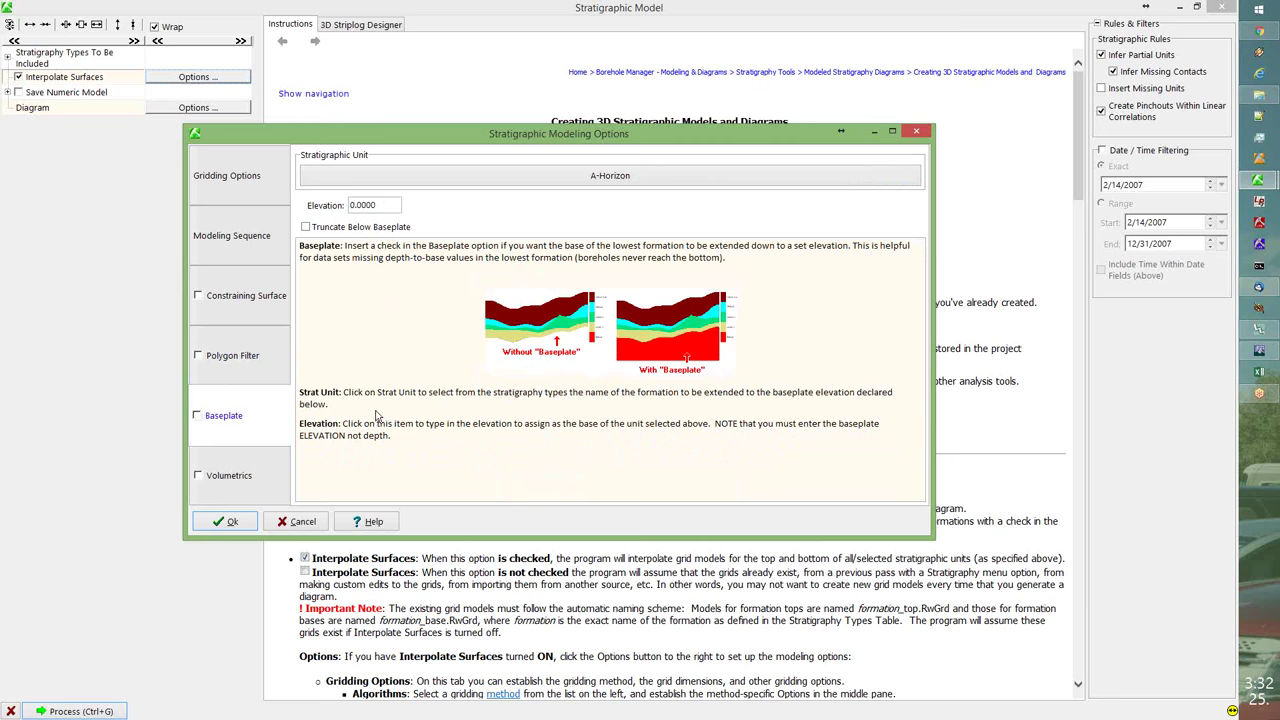
left_click(268, 470)
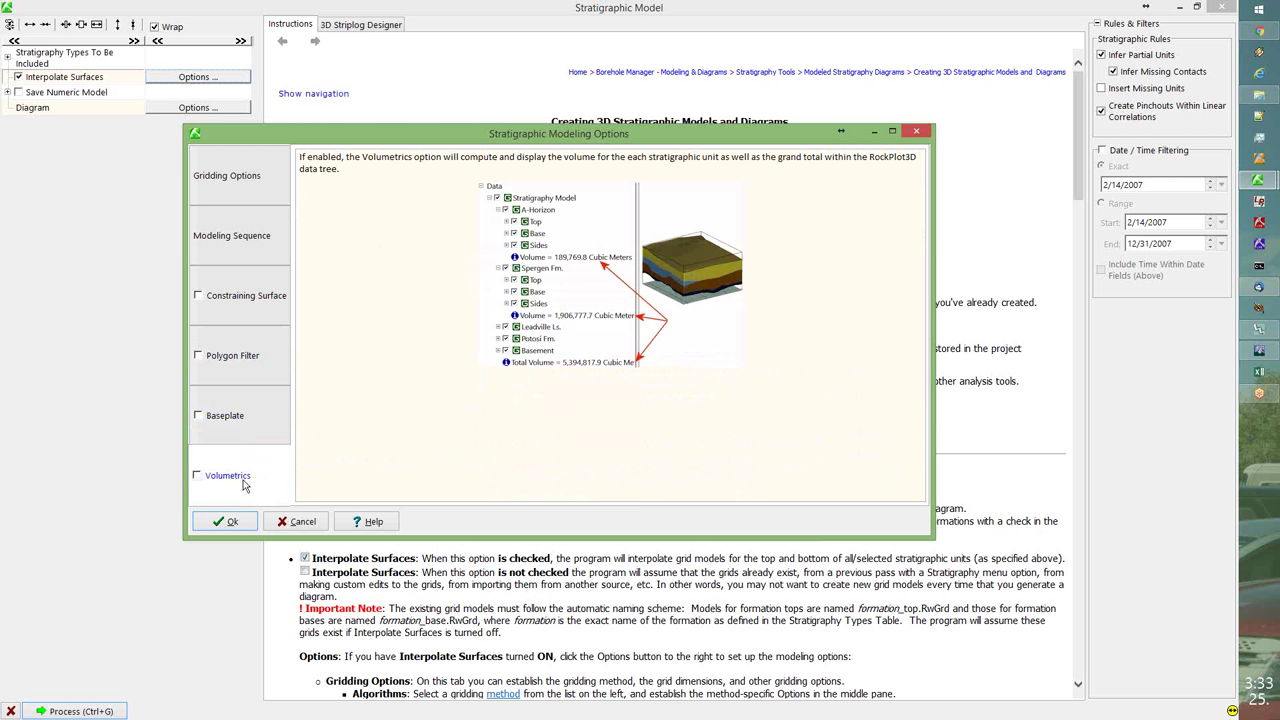
left_click(215, 527)
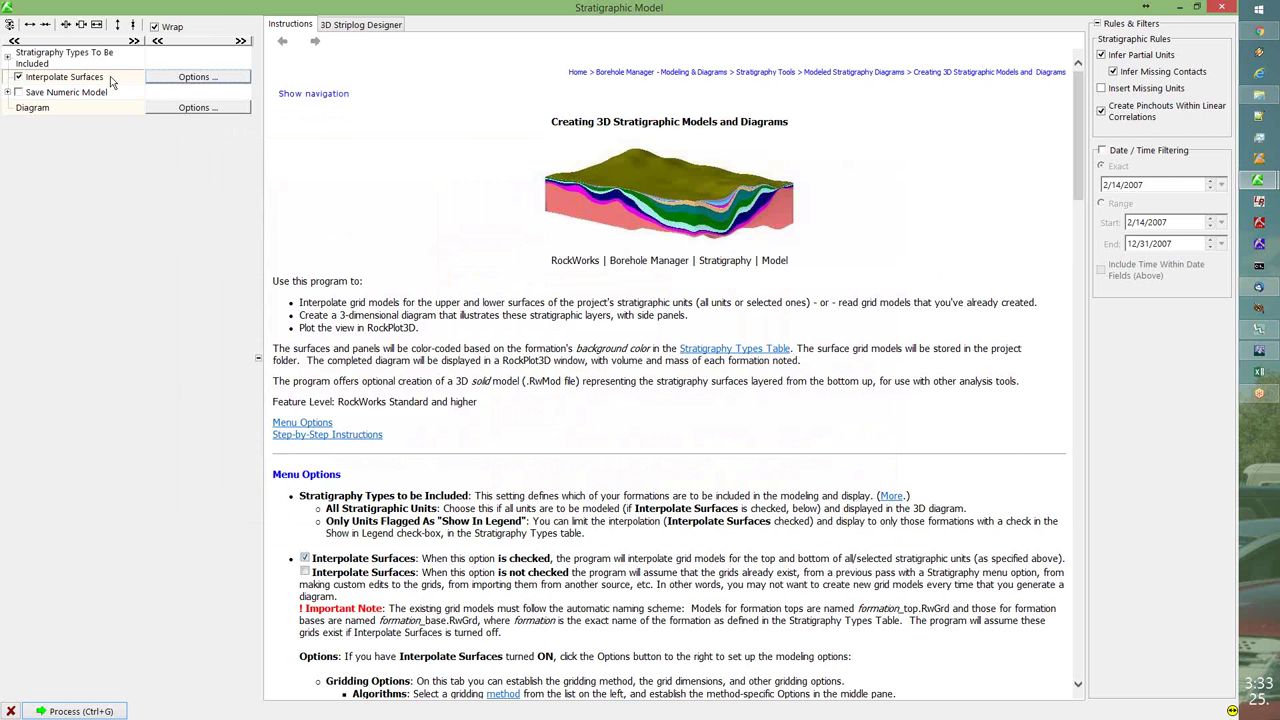
double_click(148, 10)
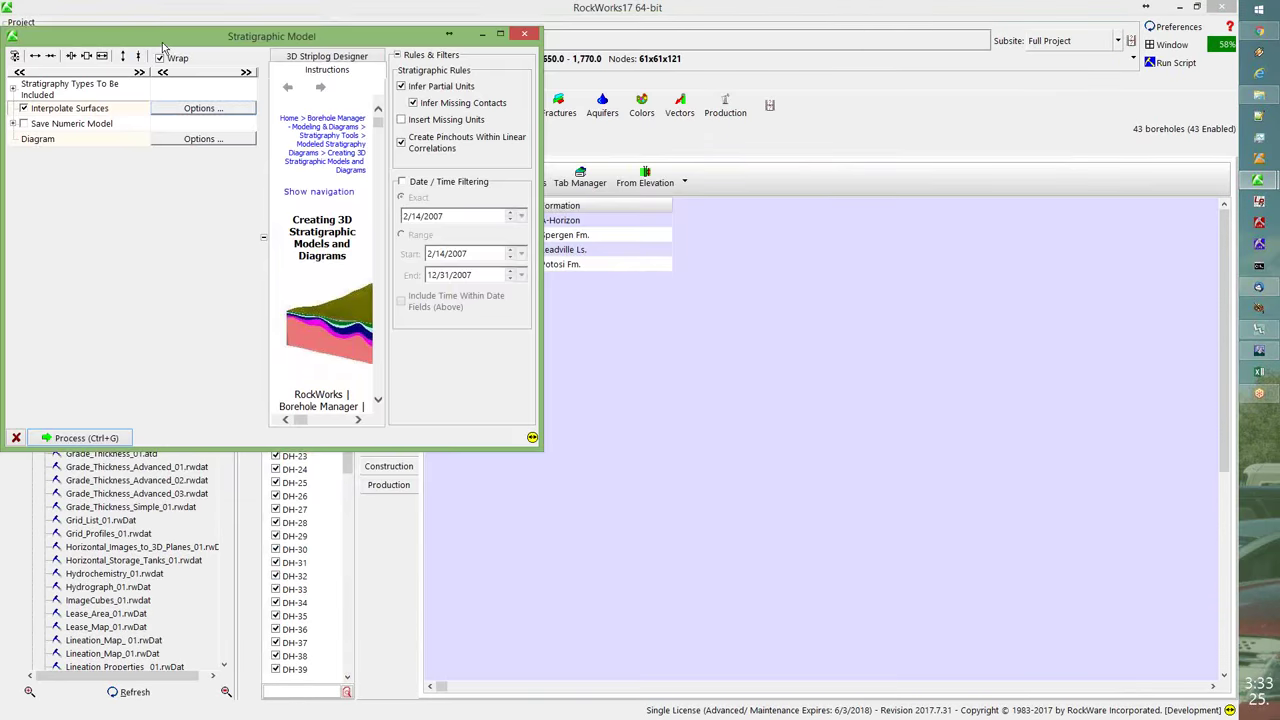
left_click_drag(163, 40, 240, 2)
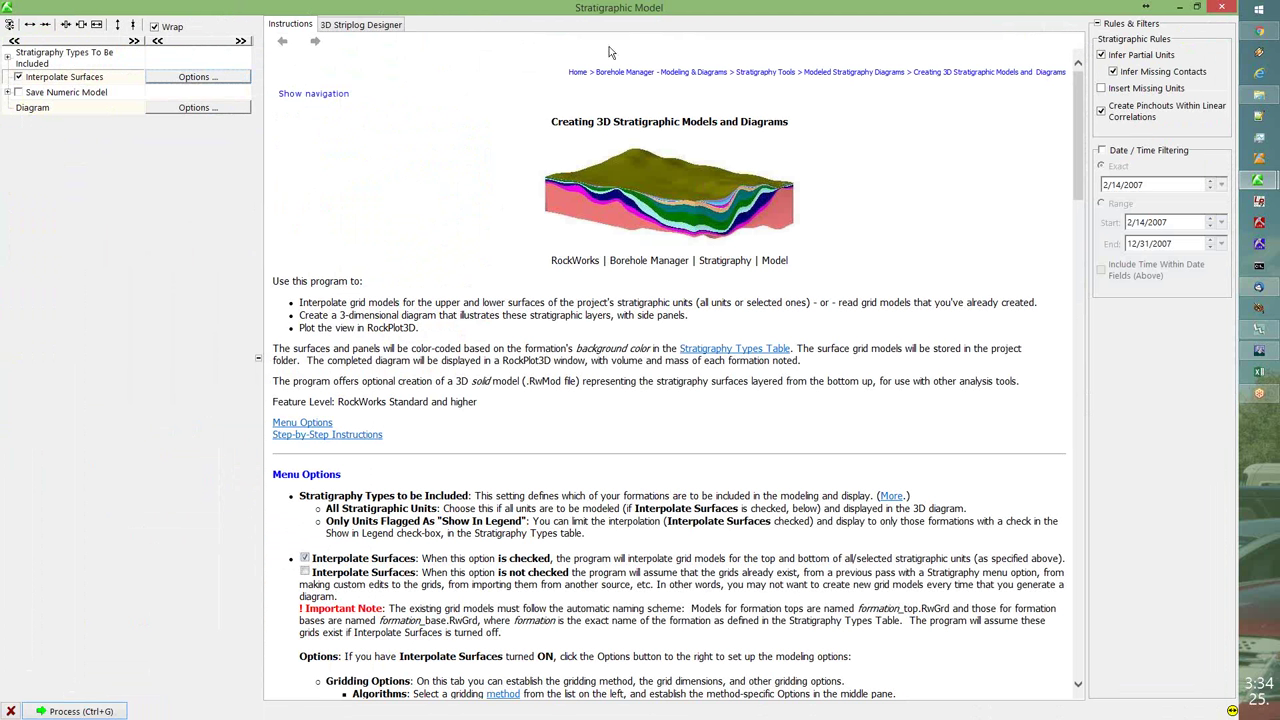
left_click_drag(617, 16, 615, 152)
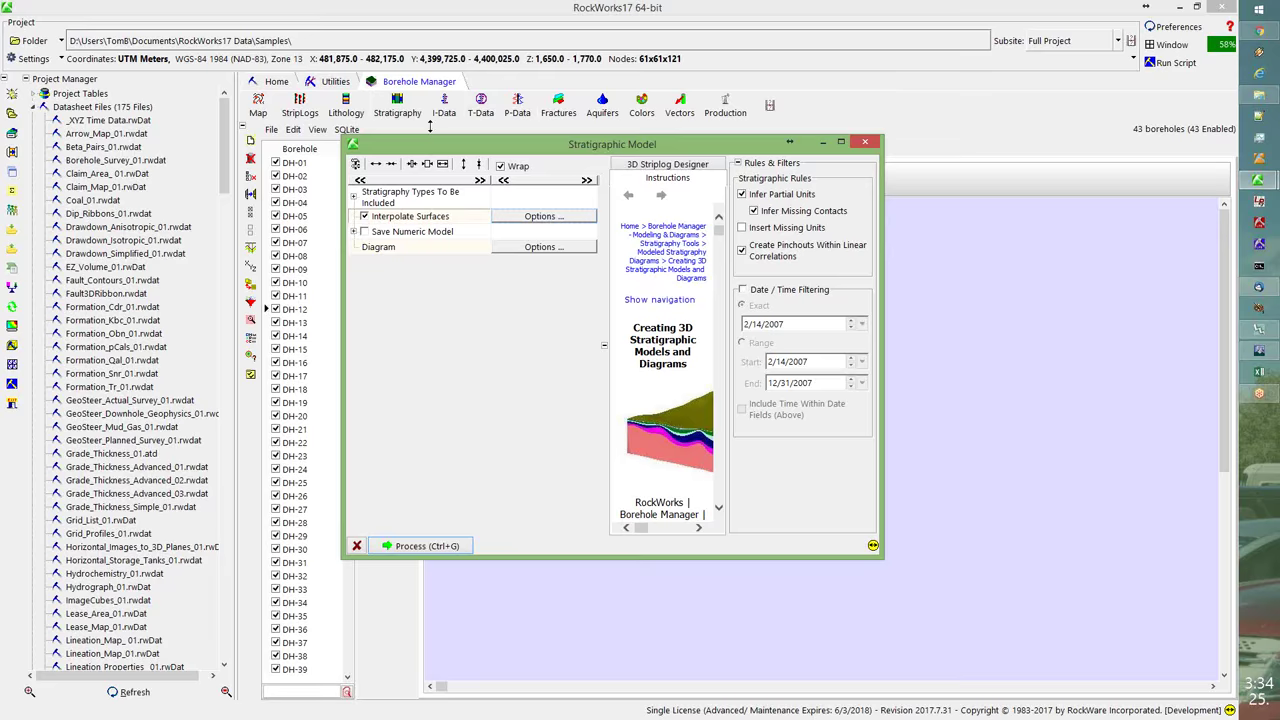
left_click_drag(447, 148, 426, 6)
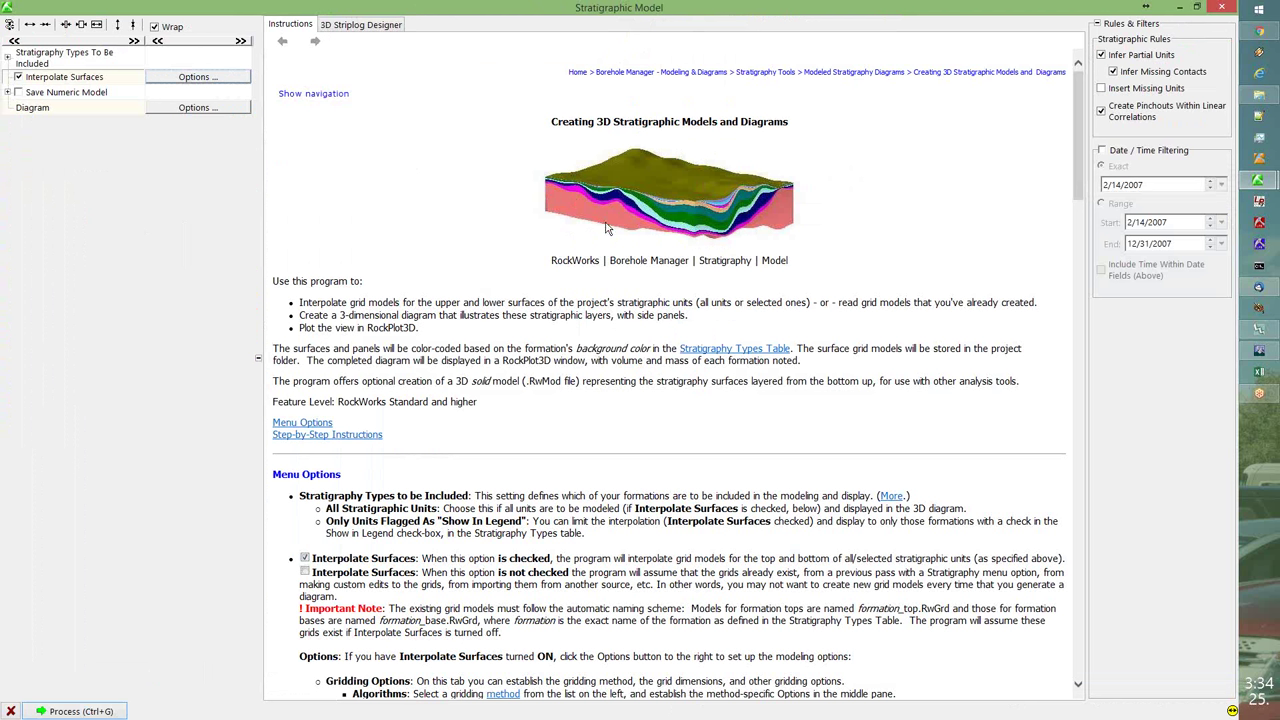
- Open the diagram options and compare the 3-D Ribbon-Based, 2-D Polylines and 2-D Vertical Panels ways of plotting faults
left_click(34, 109)
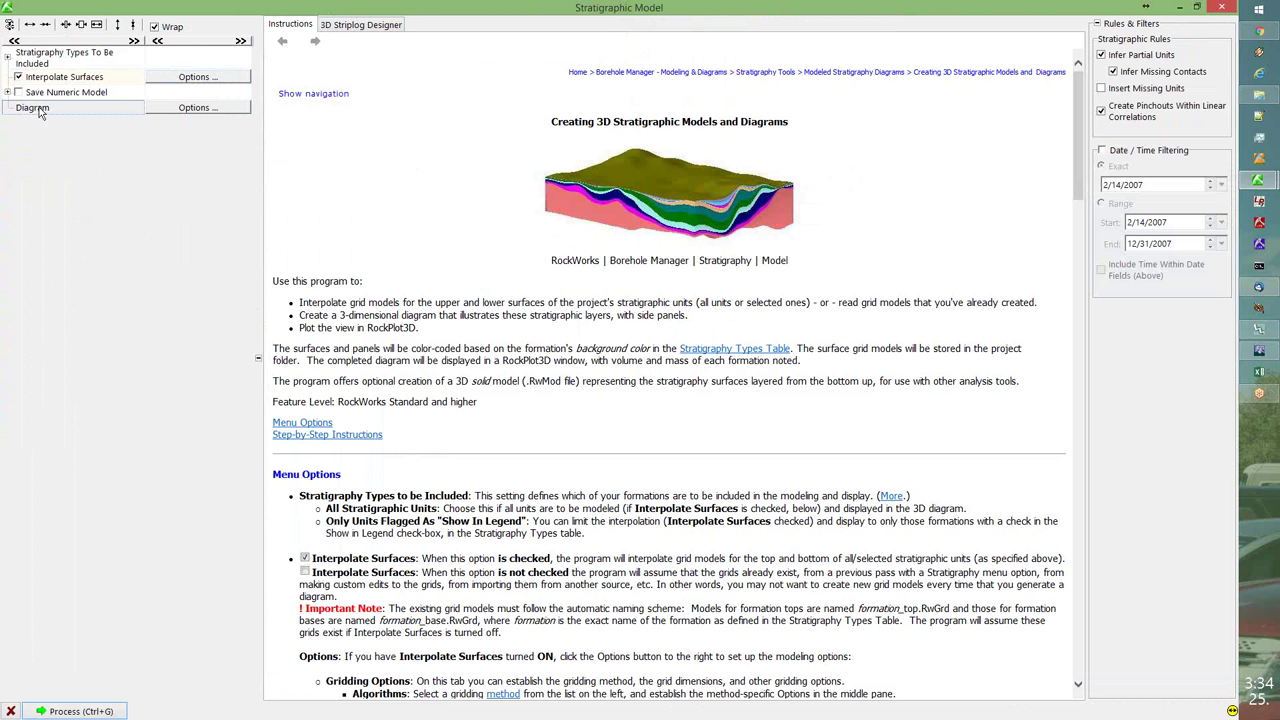
left_click(167, 112)
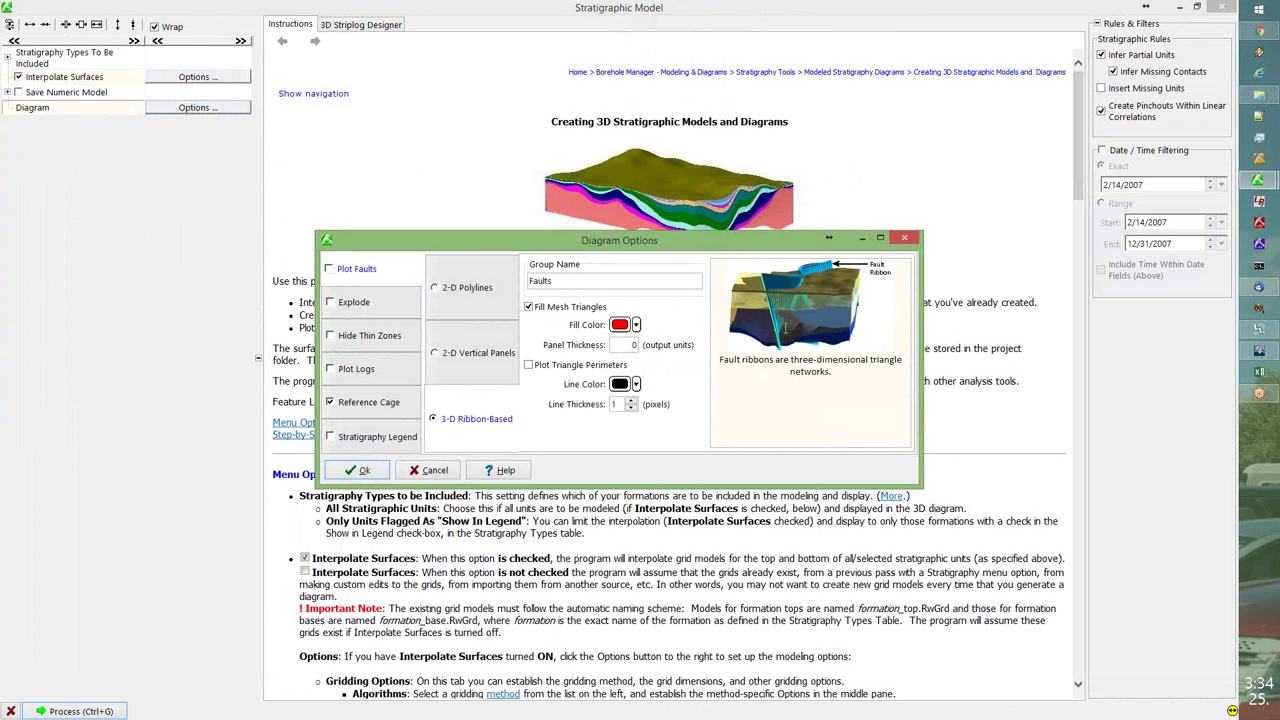
left_click(438, 300)
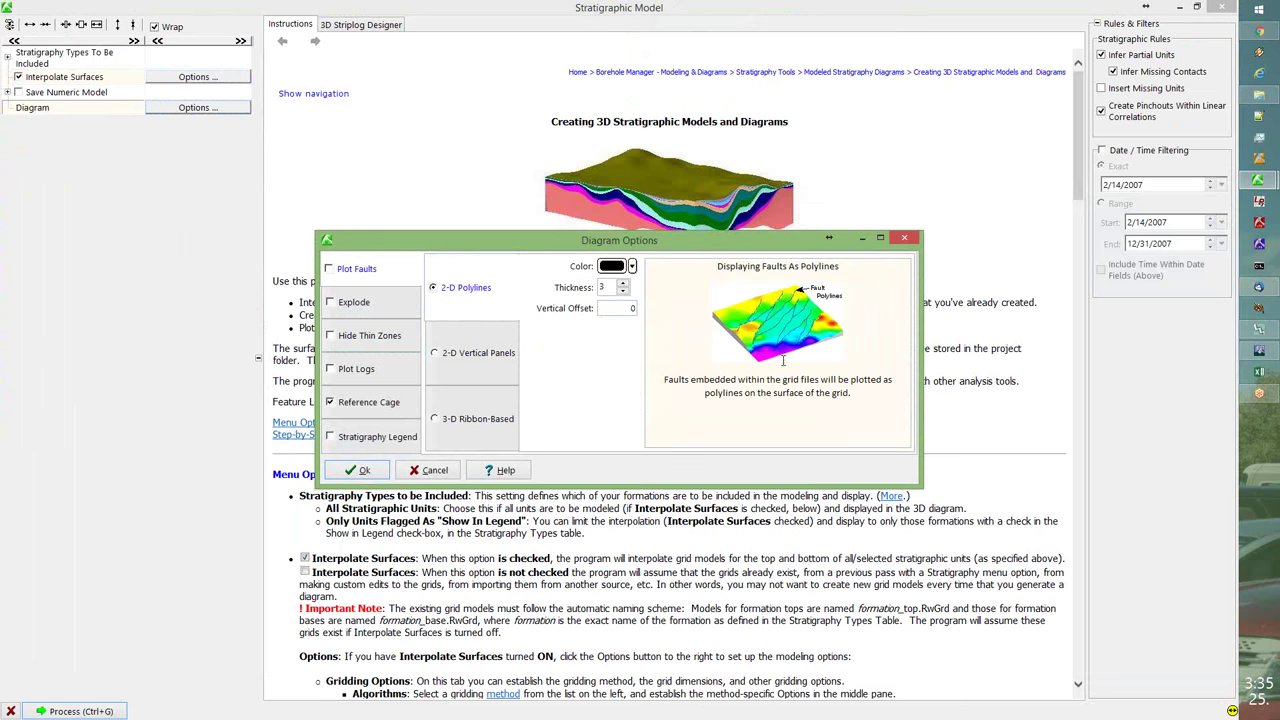
left_click(475, 358)
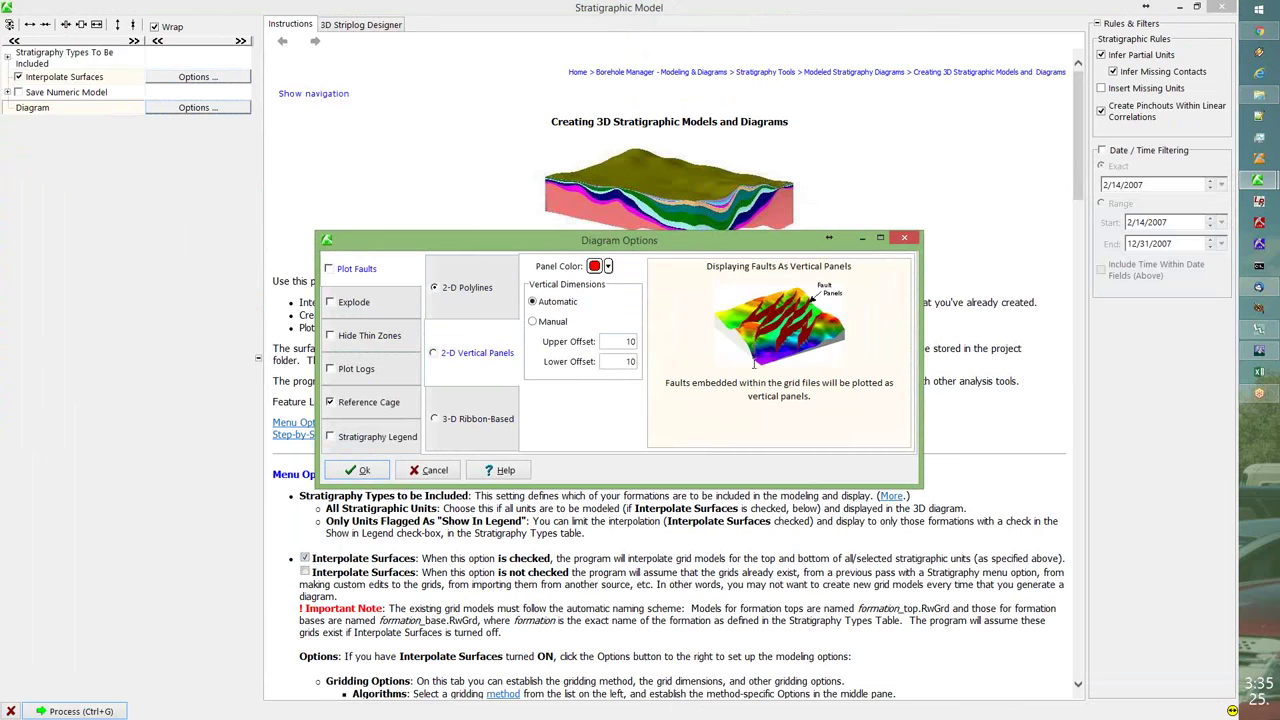
- Examine the Explode, Hide Thin Zones, Plot Logs, Reference Cage and Stratigraphy Legend settings of the diagram
left_click(360, 305)
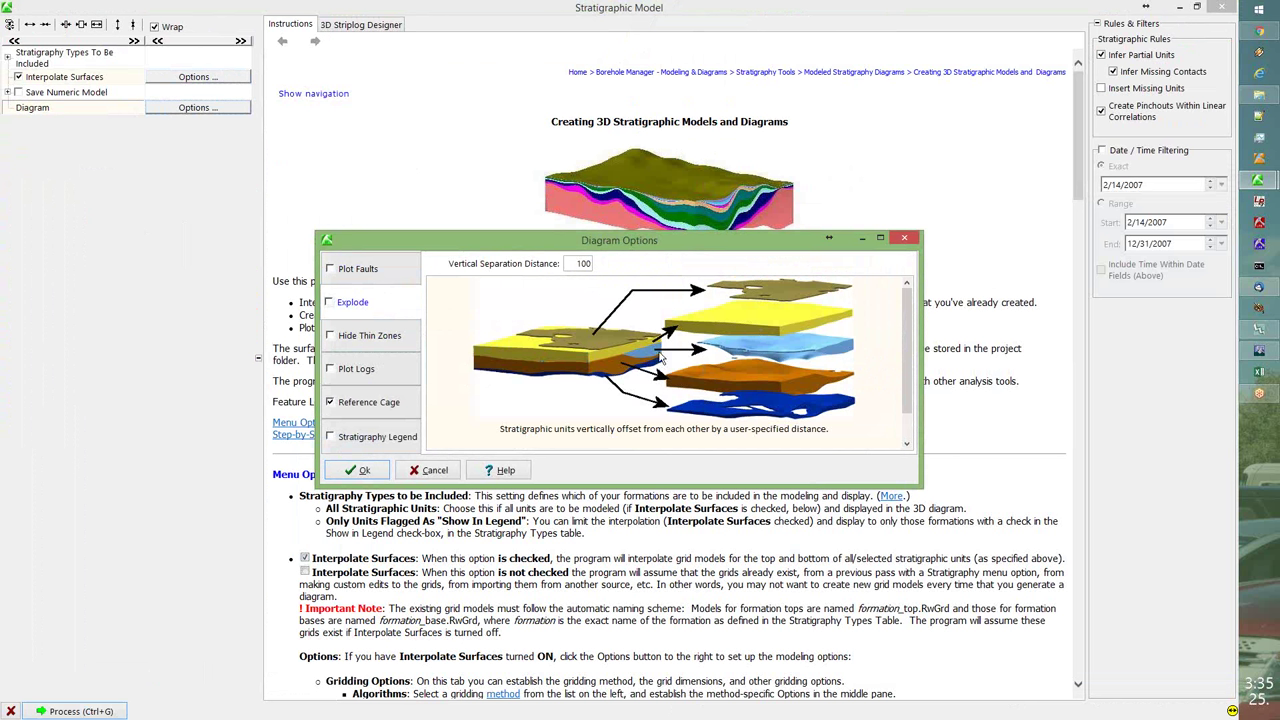
left_click(348, 342)
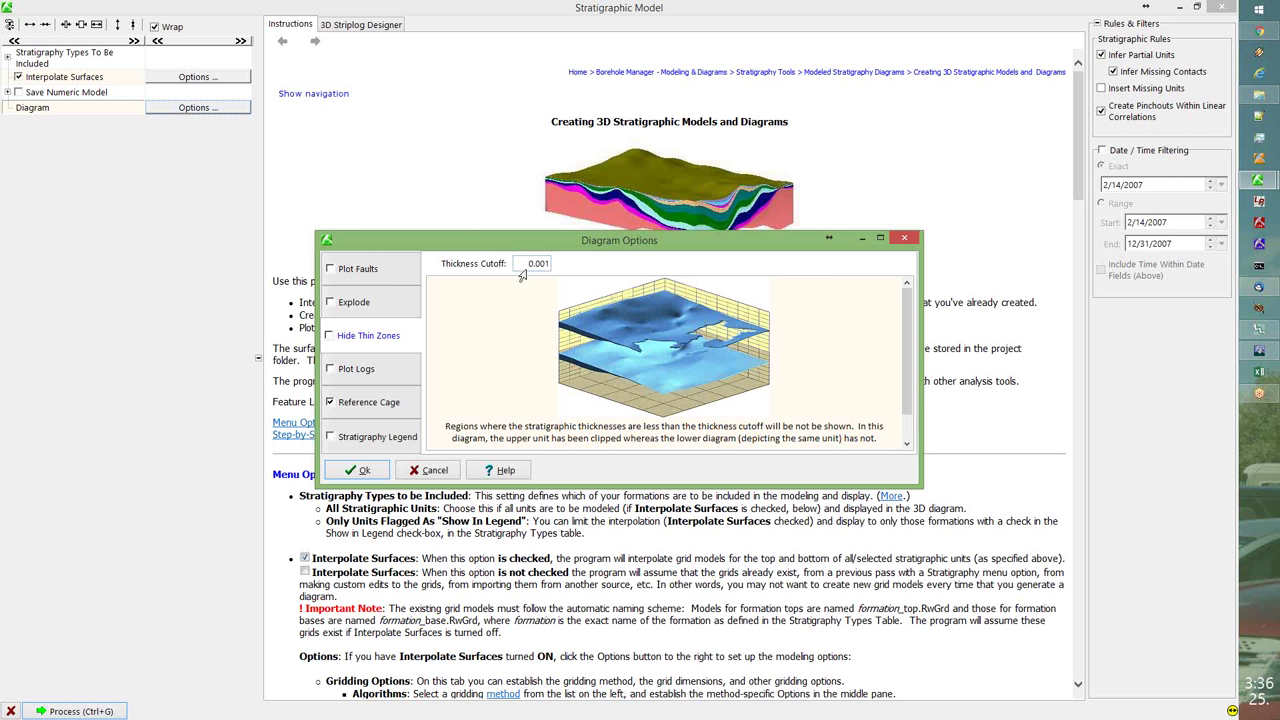
left_click(379, 383)
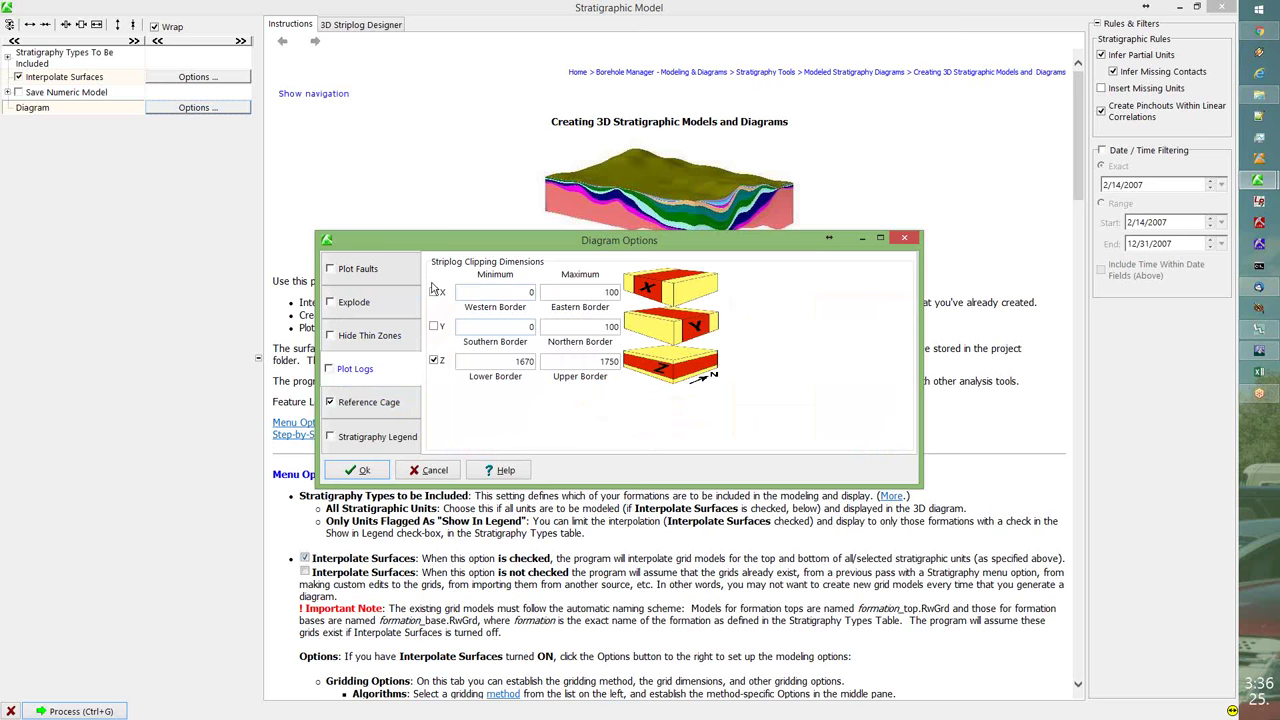
left_click(397, 405)
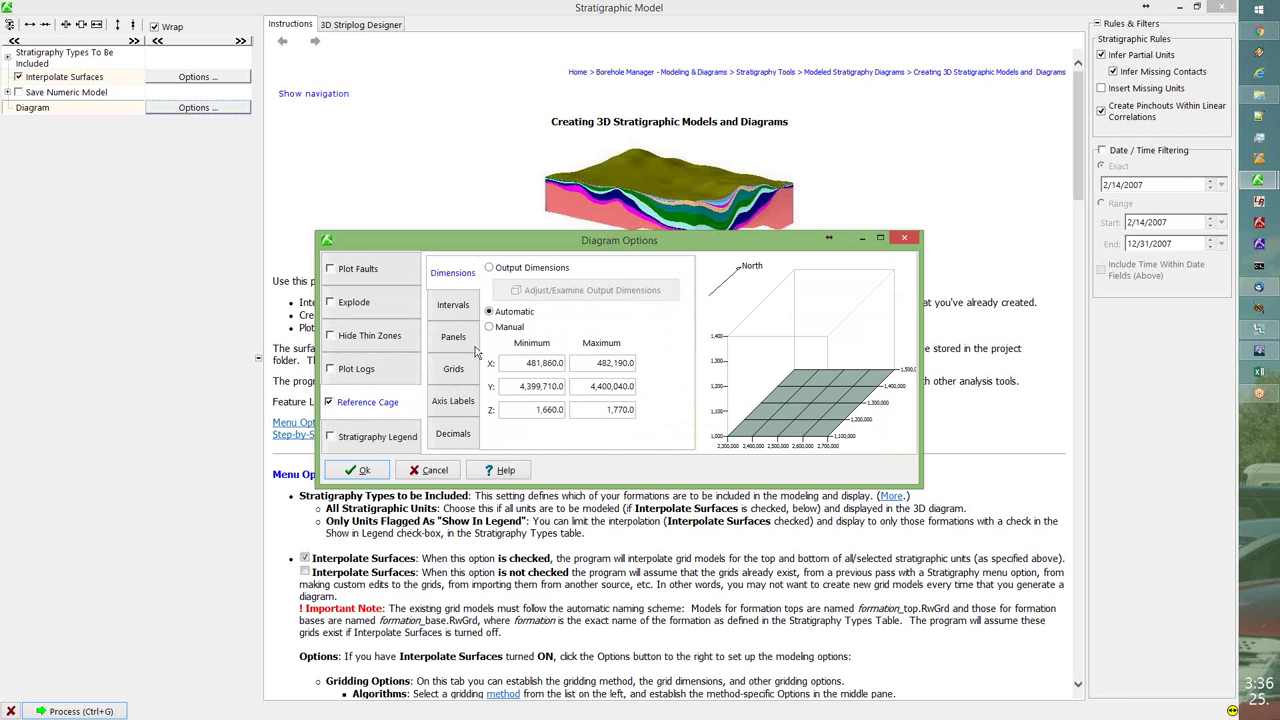
left_click(376, 440)
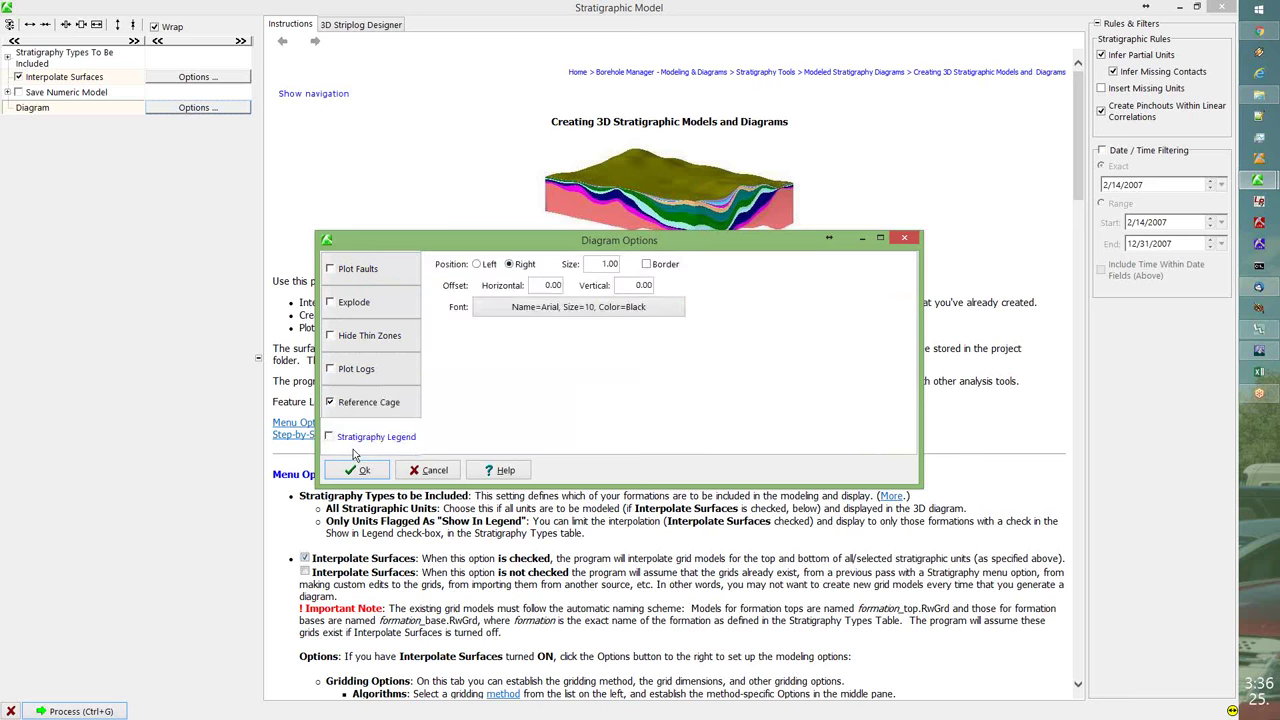
- Accept the diagram options and process the 3D stratigraphic model
left_click(362, 470)
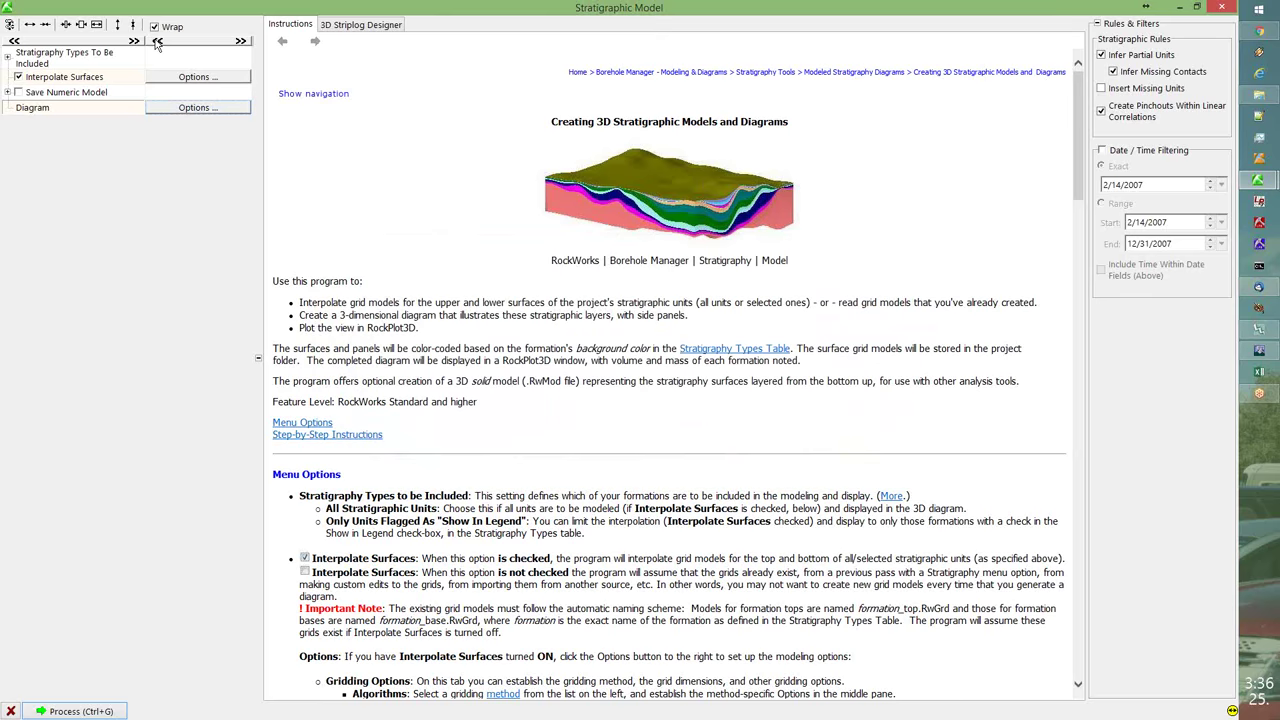
left_click(70, 711)
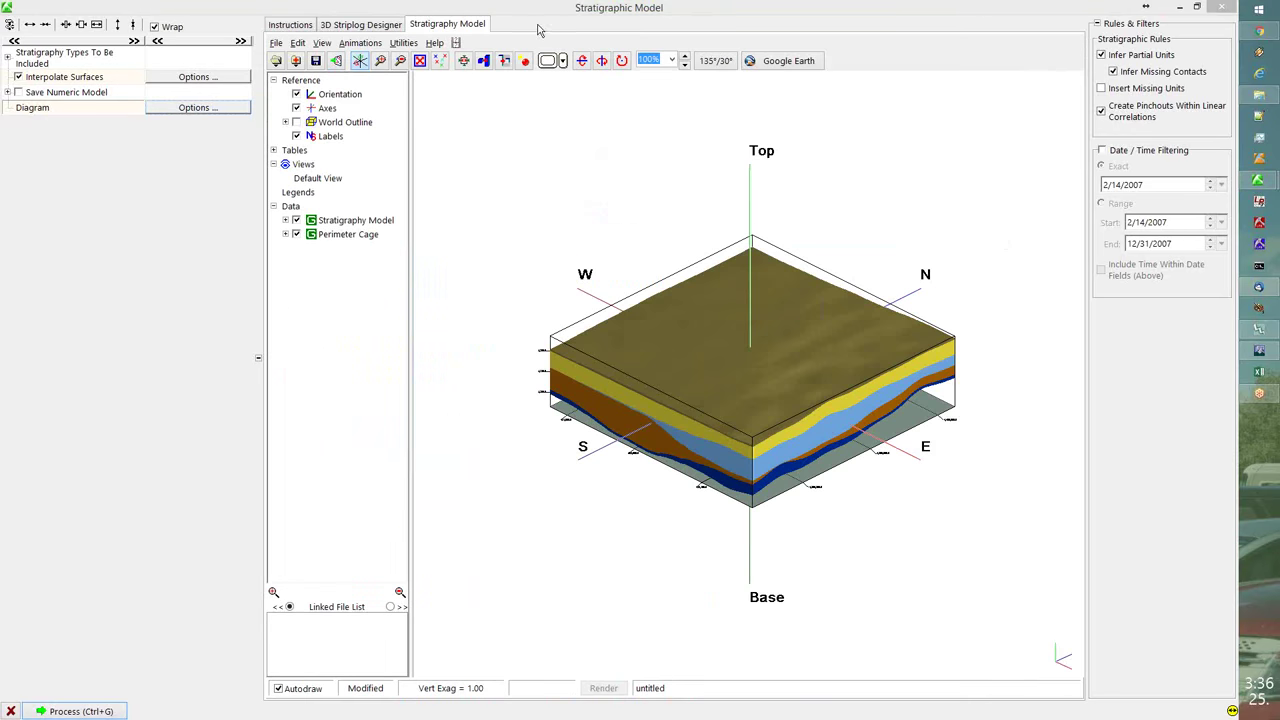
- Check the order and patterns of the formations in the project's Stratigraphy Types table, and close it
left_click_drag(539, 10, 480, 260)
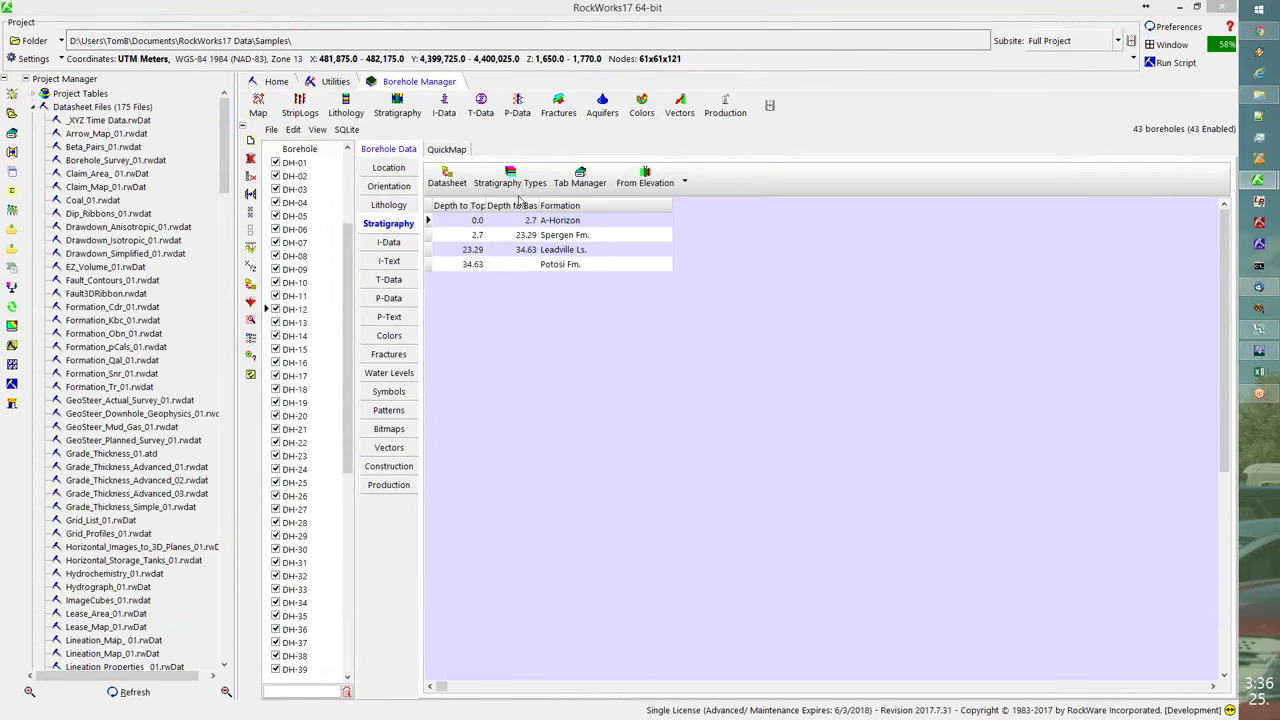
left_click(510, 178)
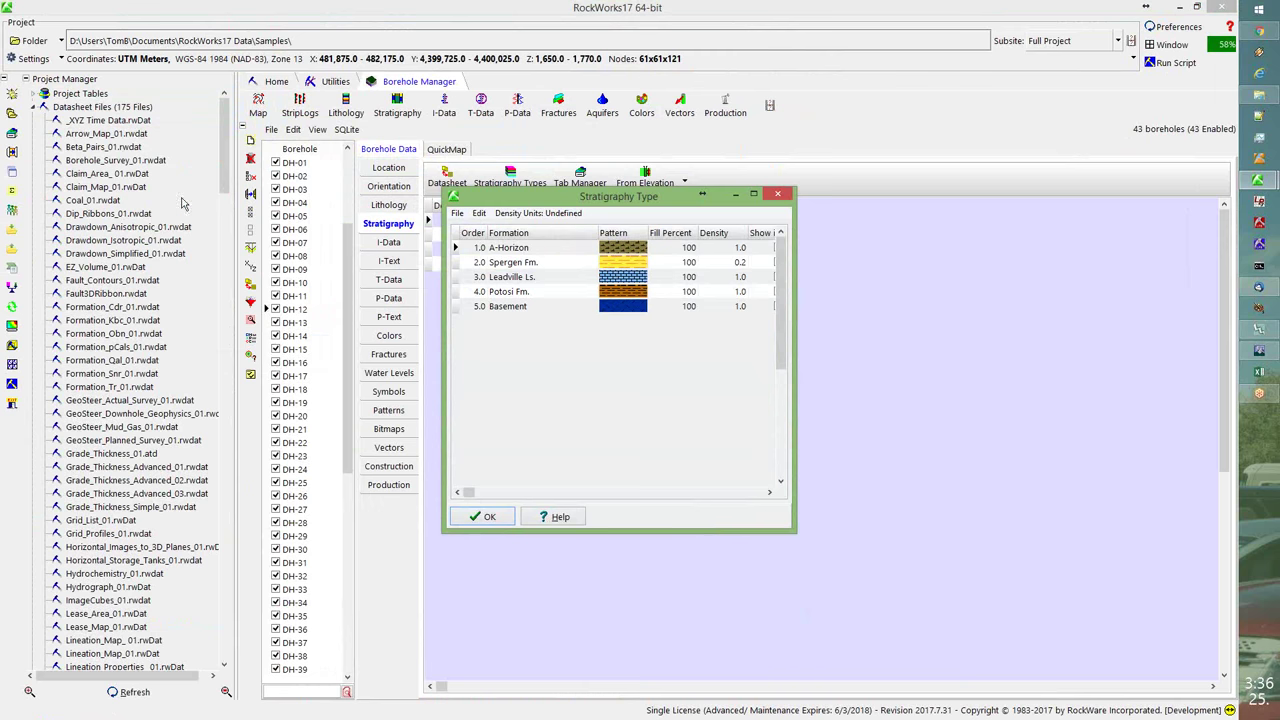
left_click(777, 194)
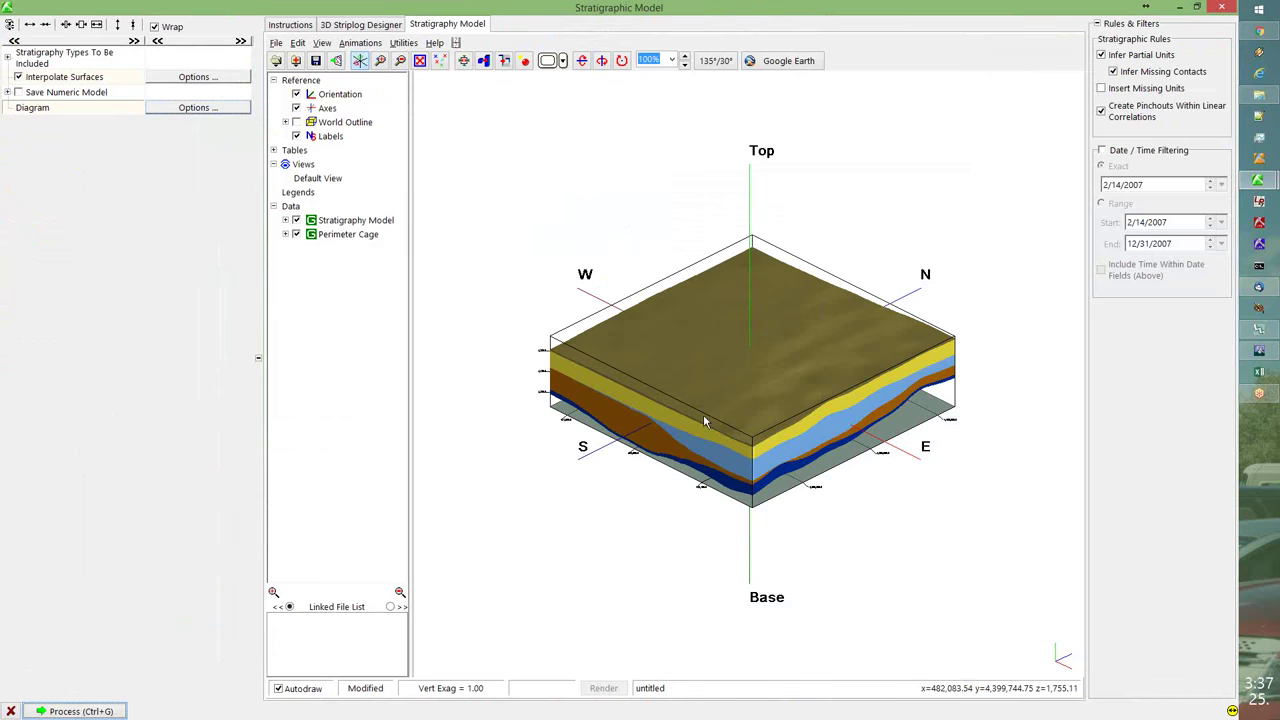
- Orbit the 3D stratigraphy model to inspect its top, sides and underside
left_click_drag(697, 414, 682, 413)
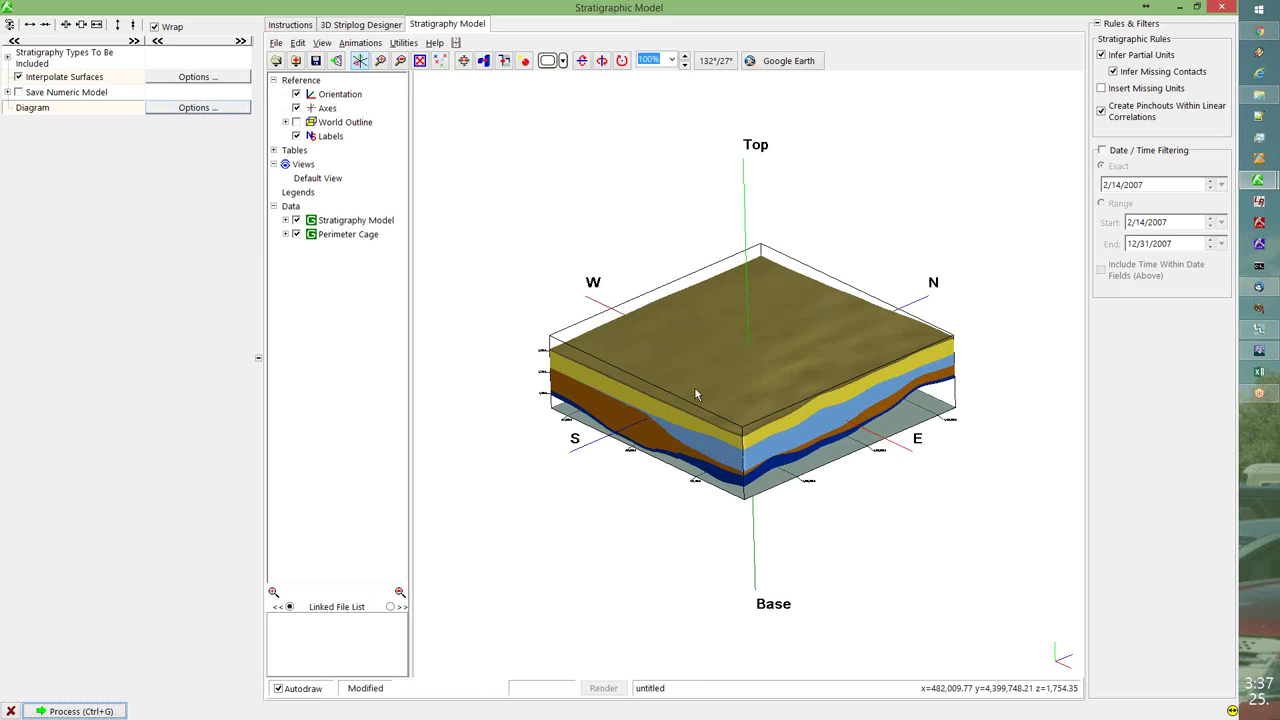
left_click_drag(723, 366, 740, 370)
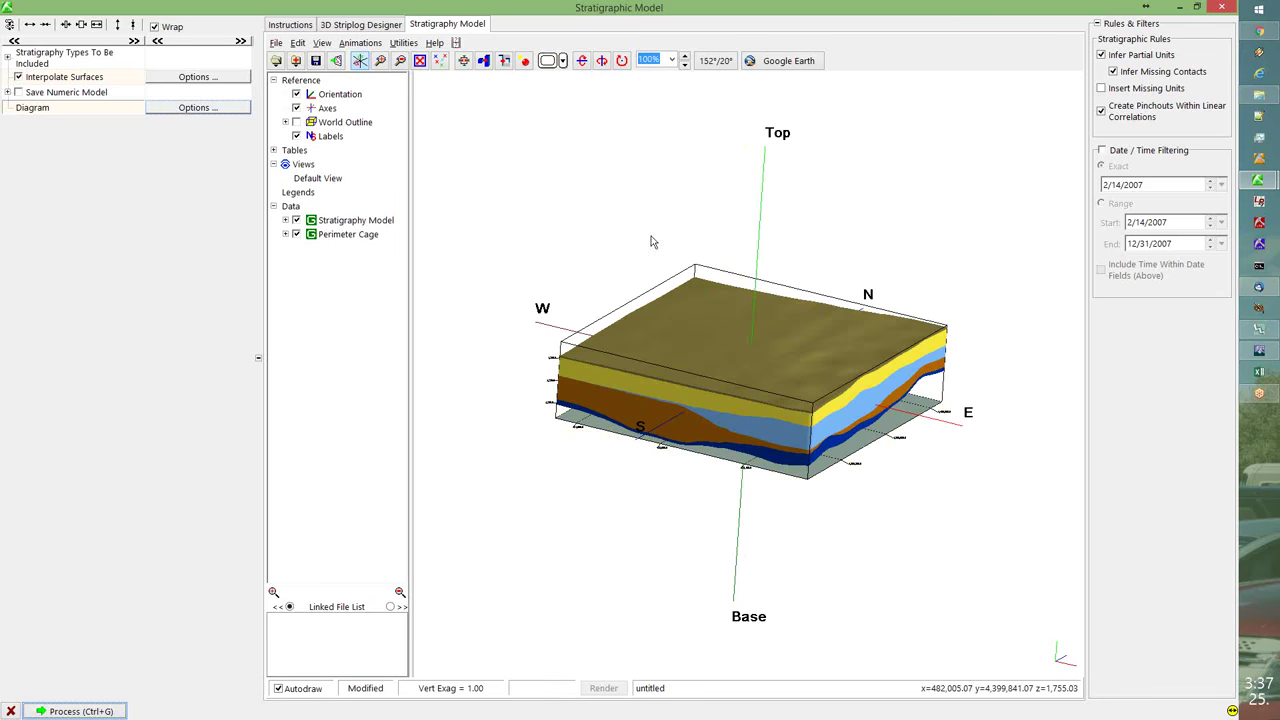
left_click_drag(729, 348, 500, 247)
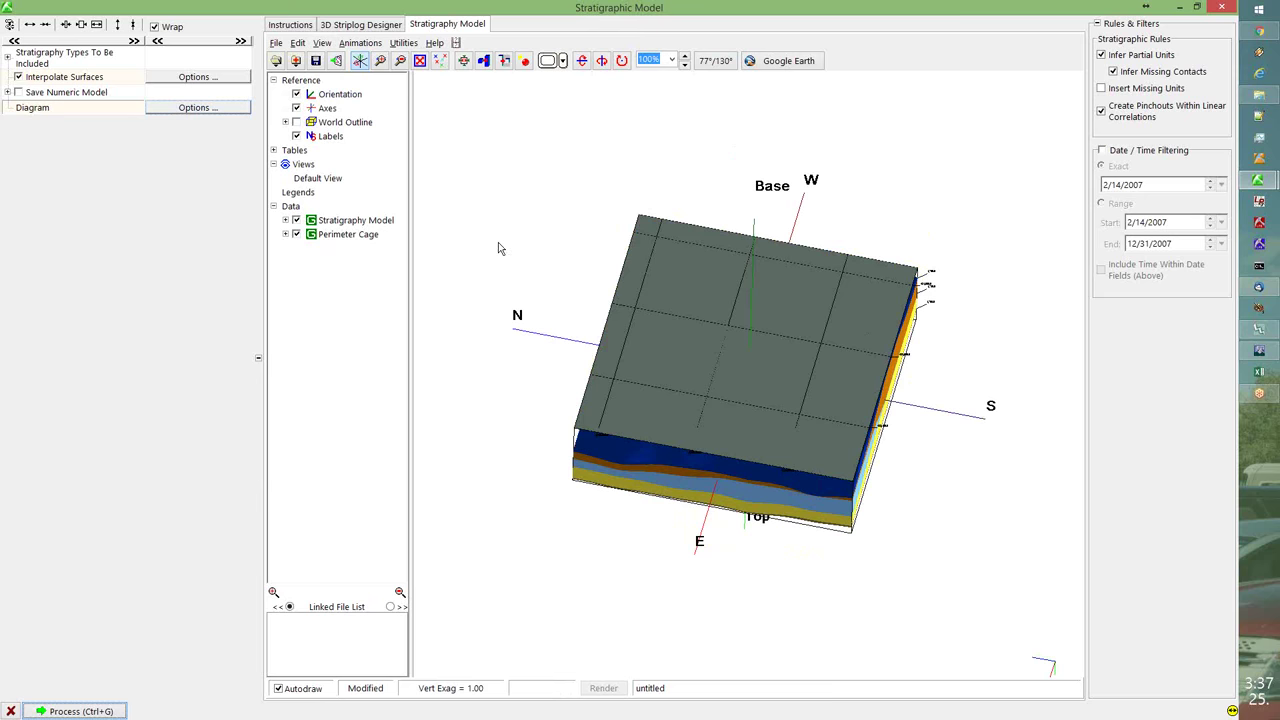
- Reset the model view to Above South-East and rotate it slightly to inspect the southern and eastern sides
left_click(323, 44)
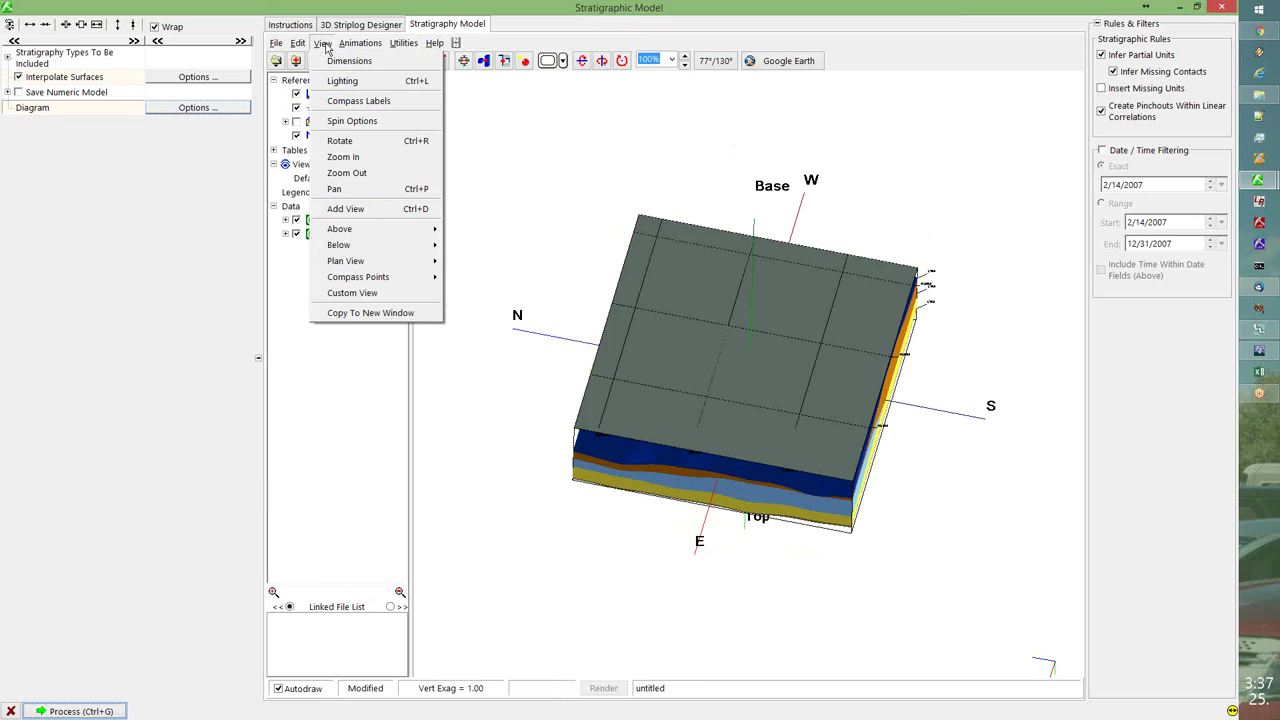
mouse_move(343, 243)
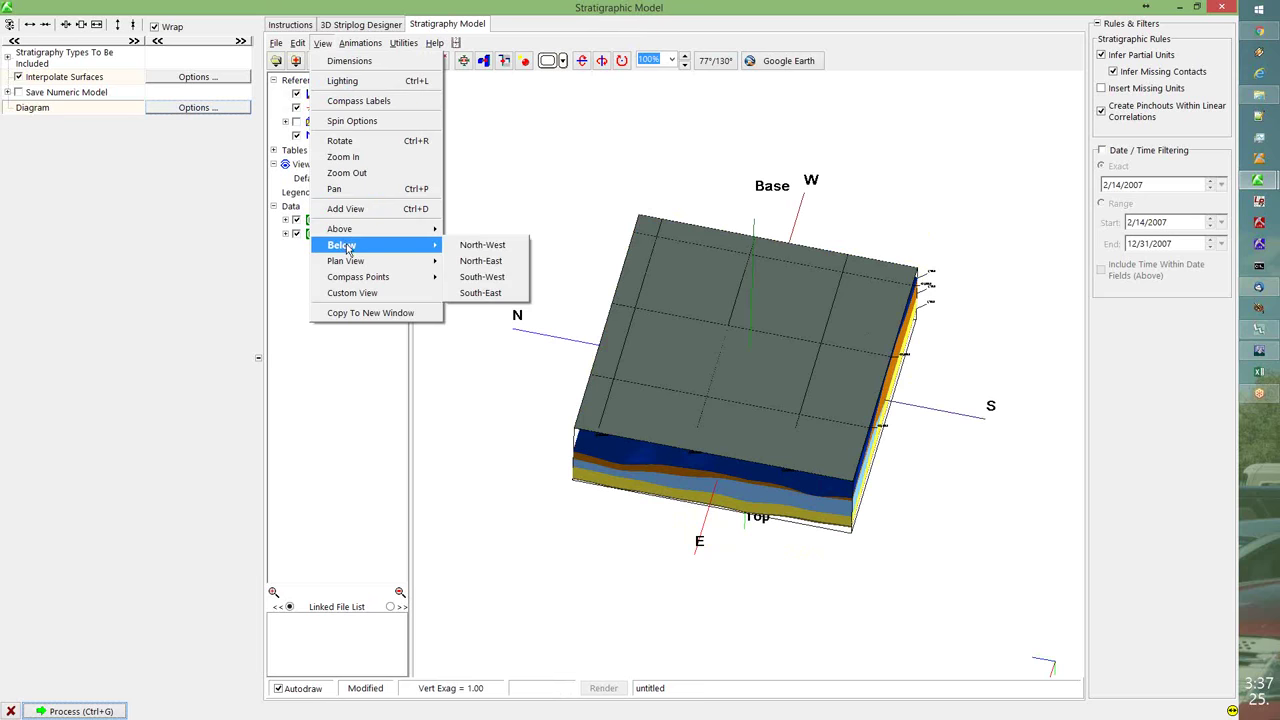
left_click(492, 277)
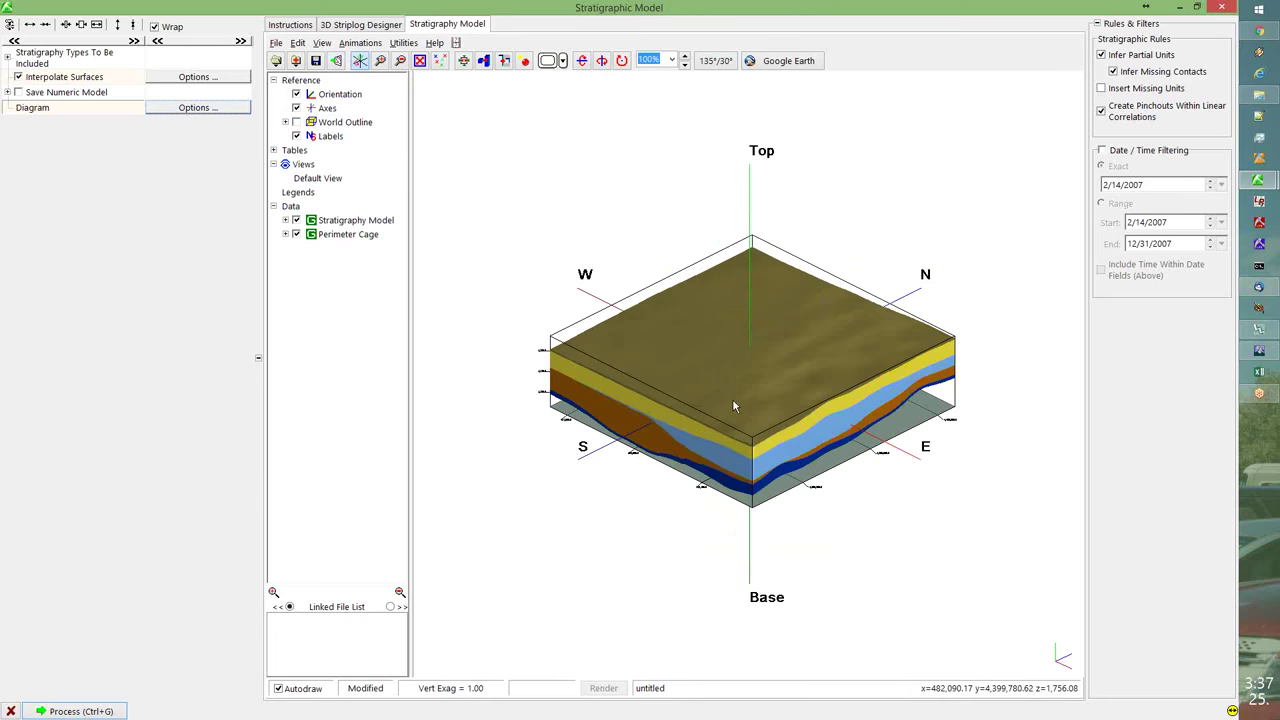
left_click_drag(733, 402, 689, 374)
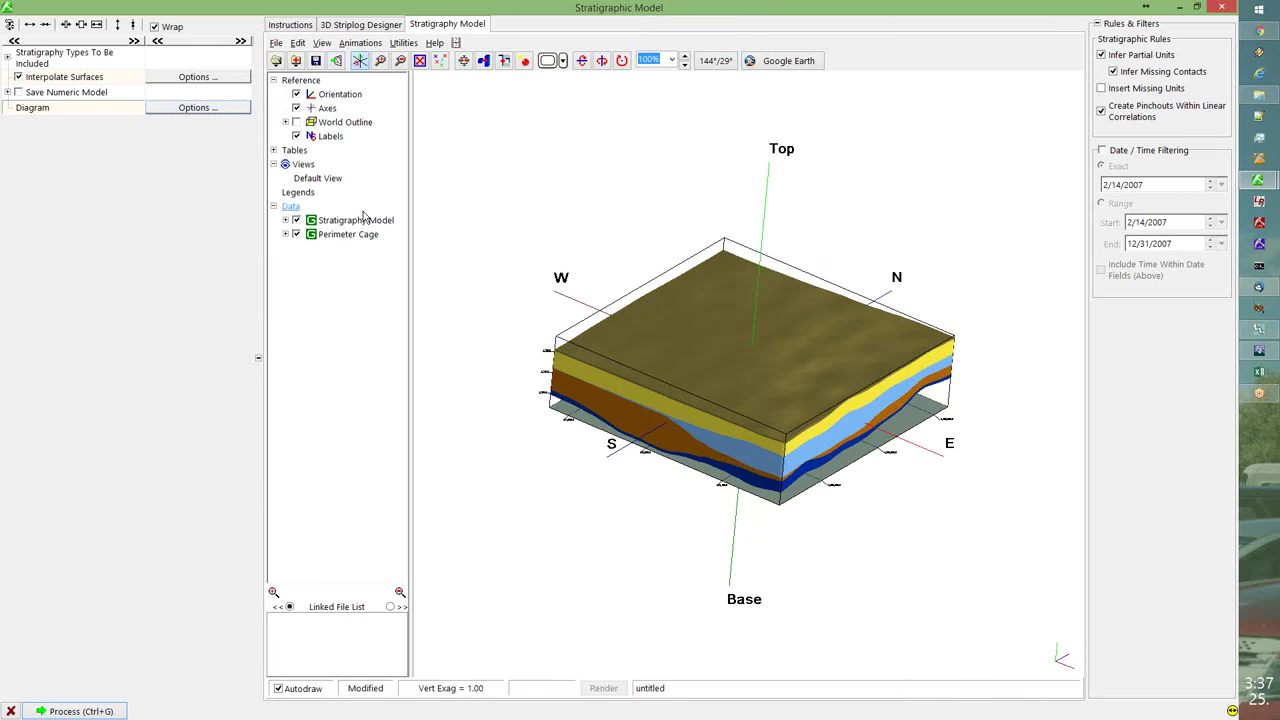
- Expand the Stratigraphy Model and A-Horizon groups in the data tree and hide the A-Horizon layer
left_click(286, 220)
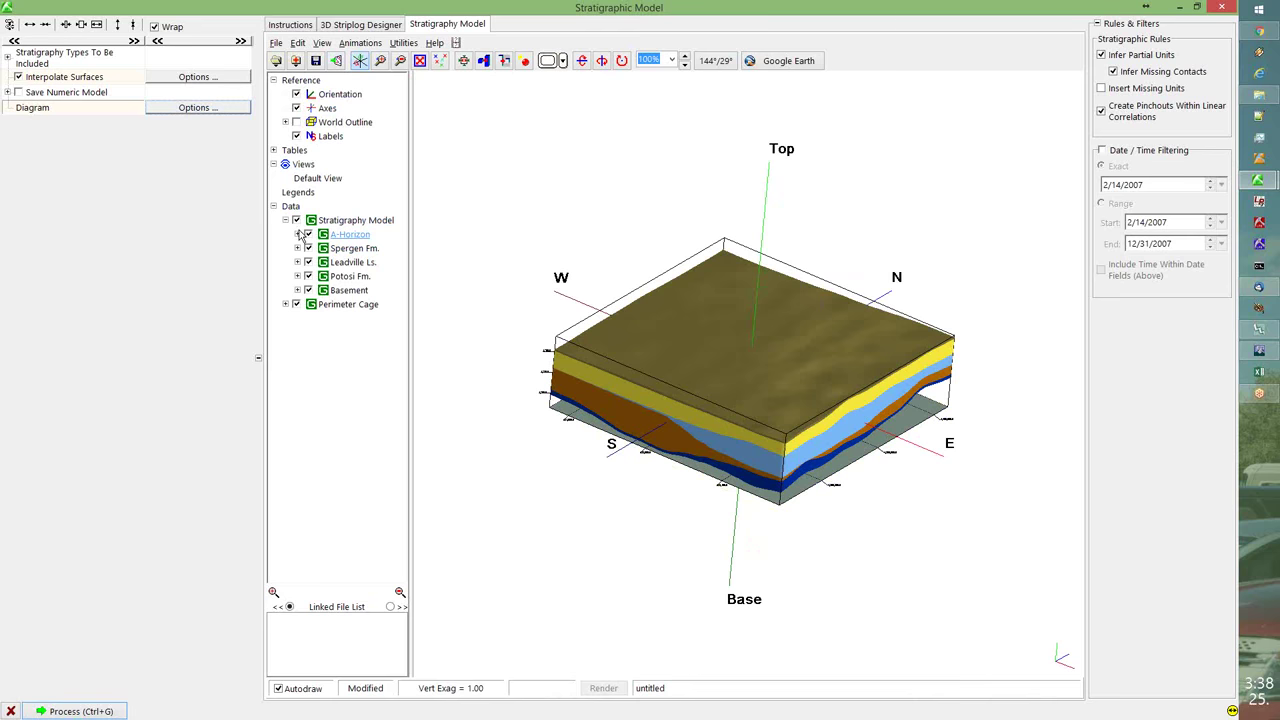
left_click(297, 234)
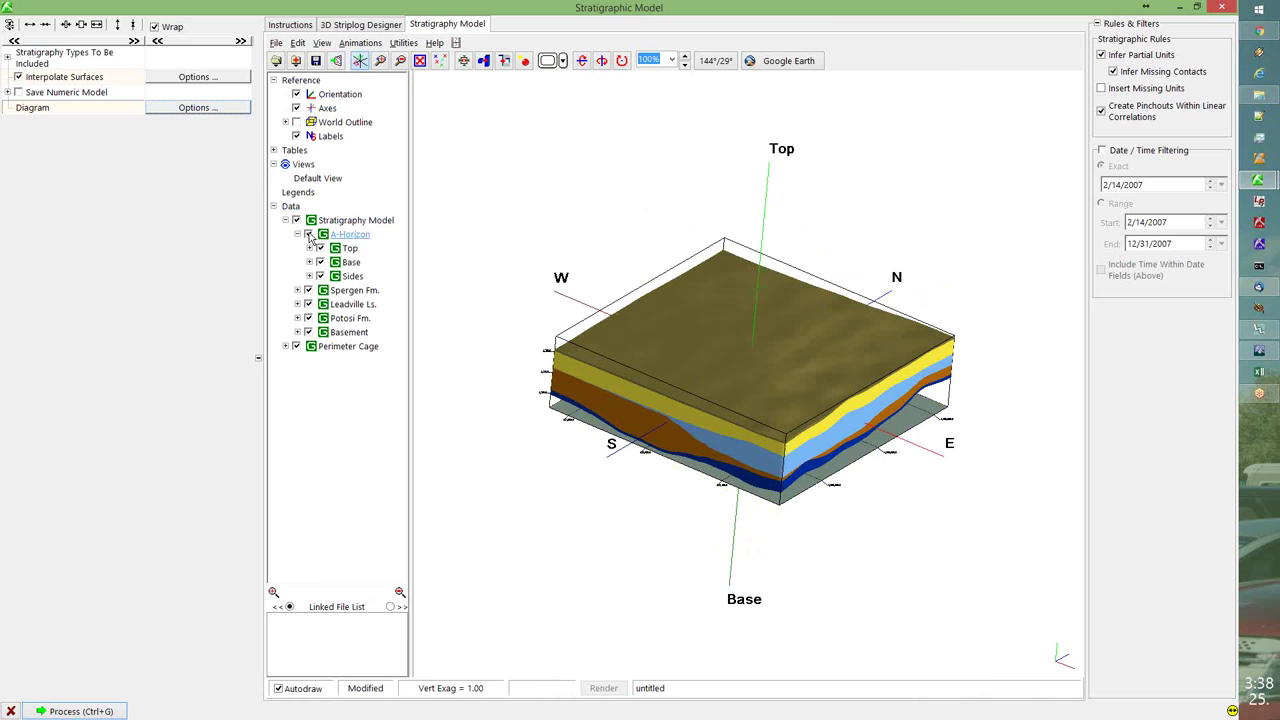
left_click(309, 234)
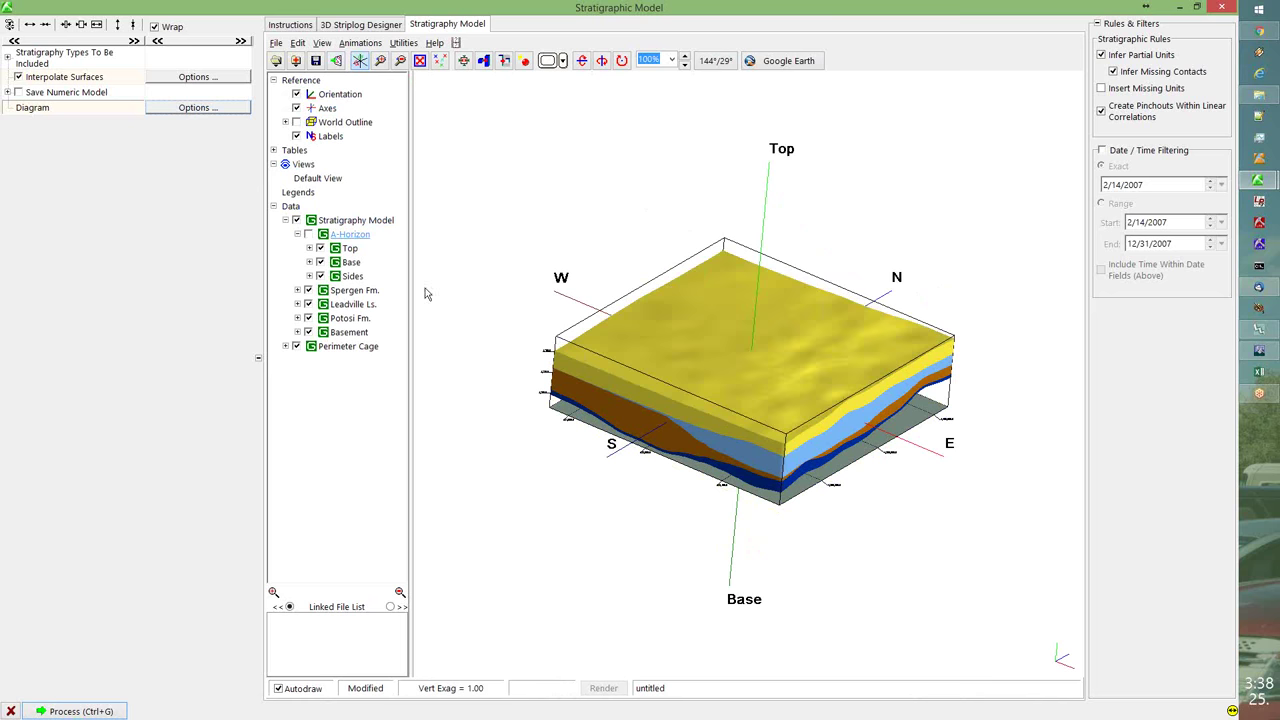
left_click(309, 234)
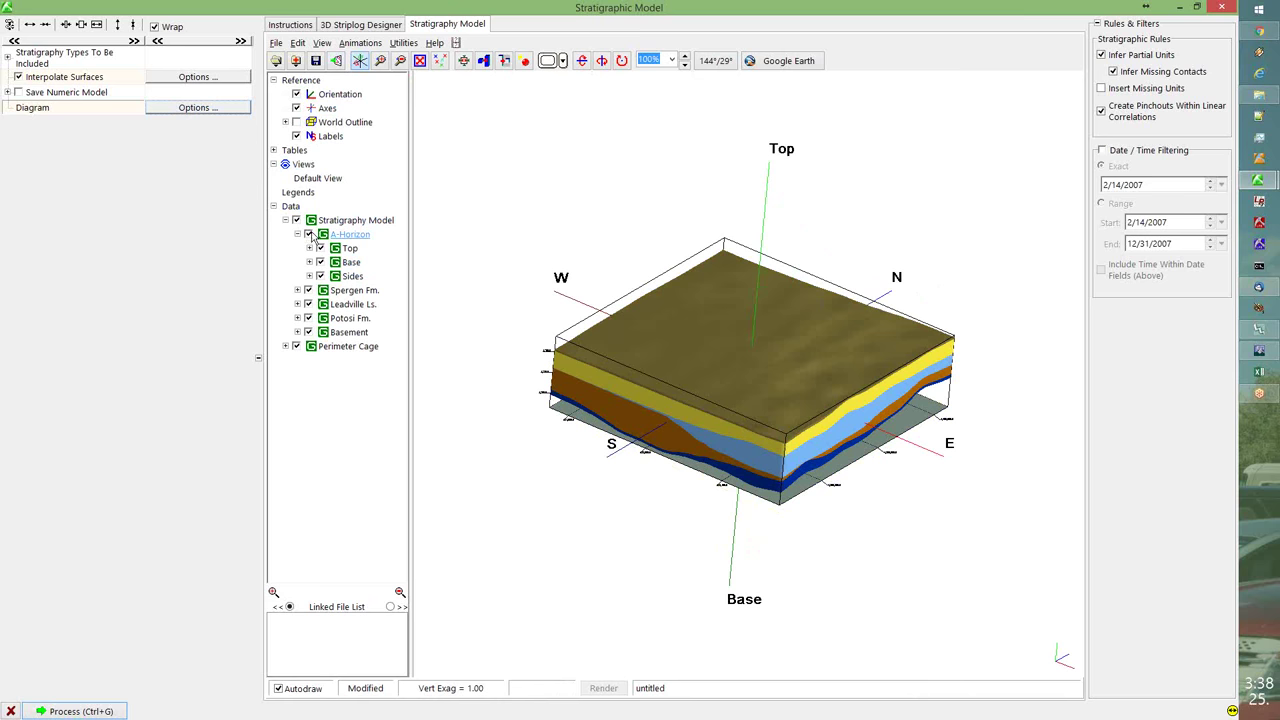
left_click(310, 234)
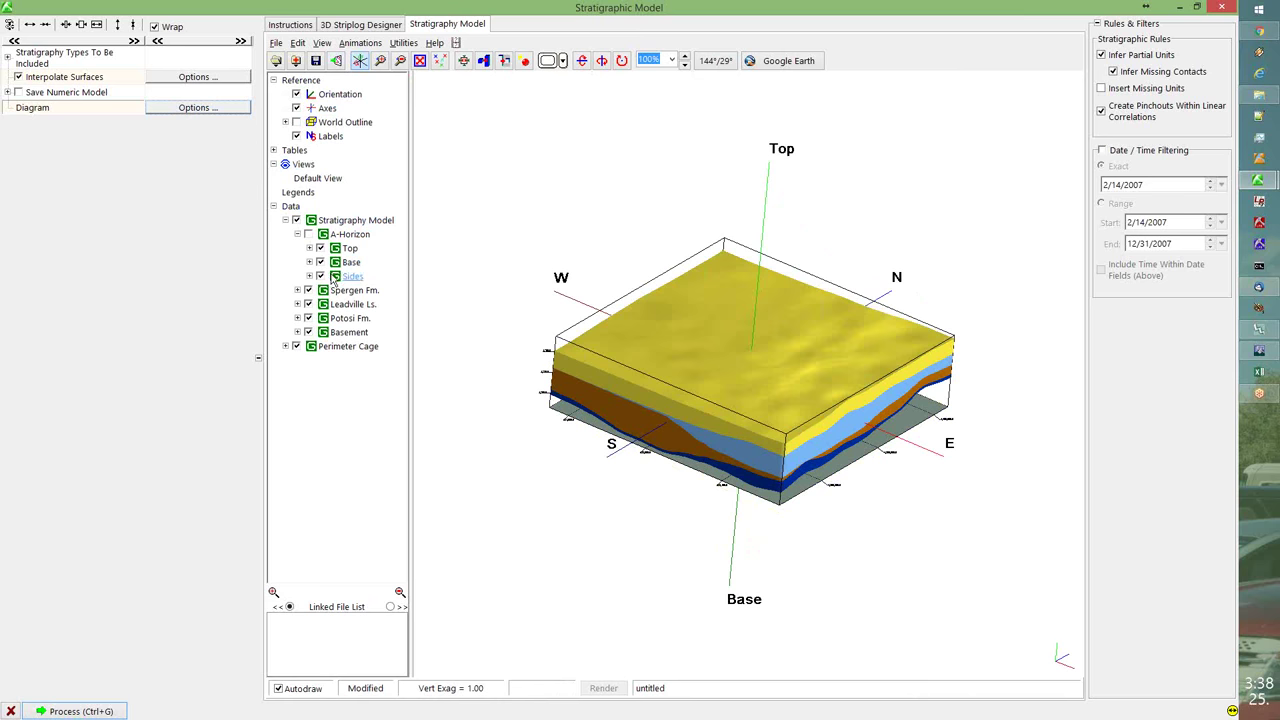
- Collapse the A-Horizon group, hide the Spergen Fm. layer, and switch the Leadville Ls. layer off and on to inspect the surfaces beneath
left_click(297, 234)
left_click(308, 234)
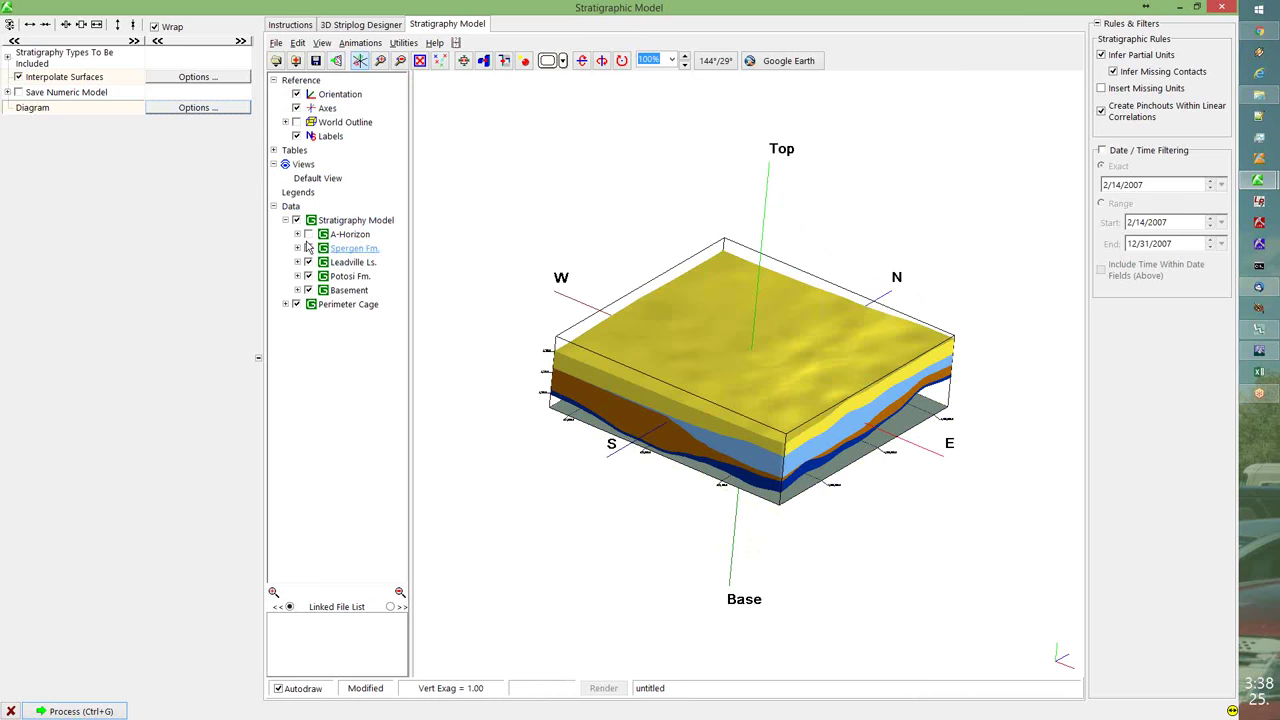
left_click(308, 262)
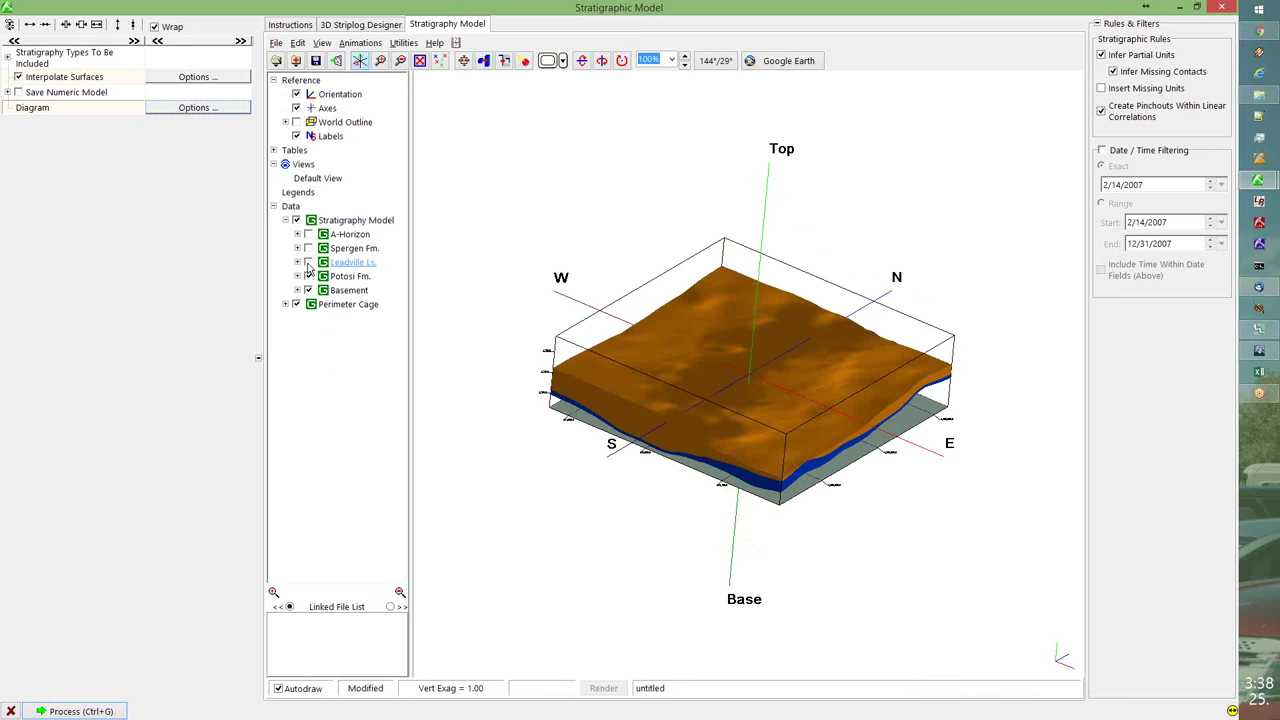
left_click(308, 262)
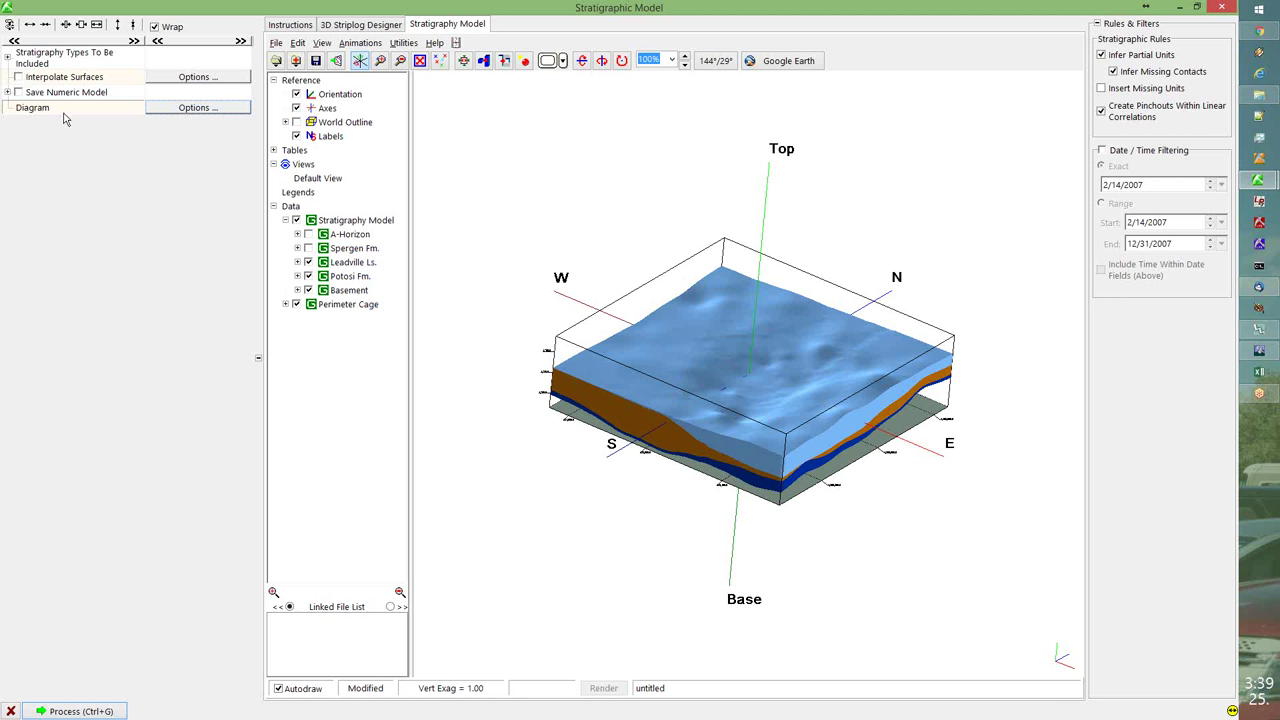
- Enable Hide Thin Zones in the diagram options with a thickness cutoff of 2, and regenerate the stratigraphic model
left_click(198, 110)
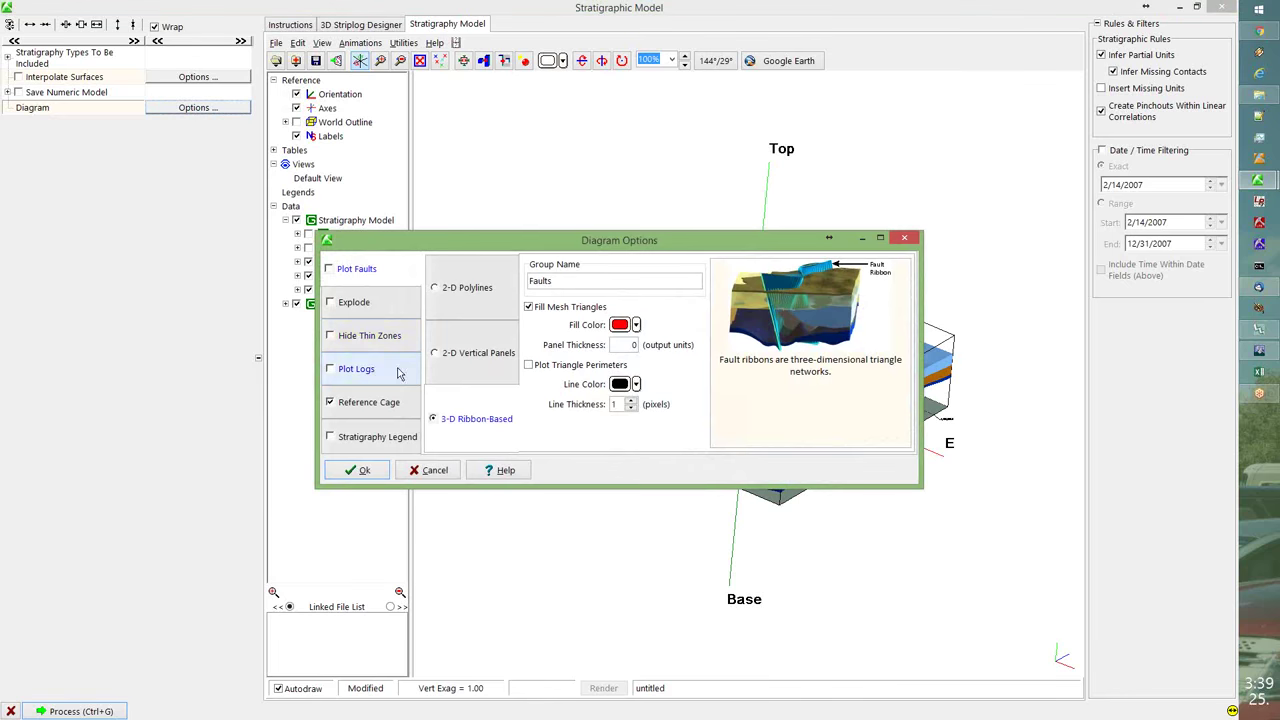
left_click(340, 338)
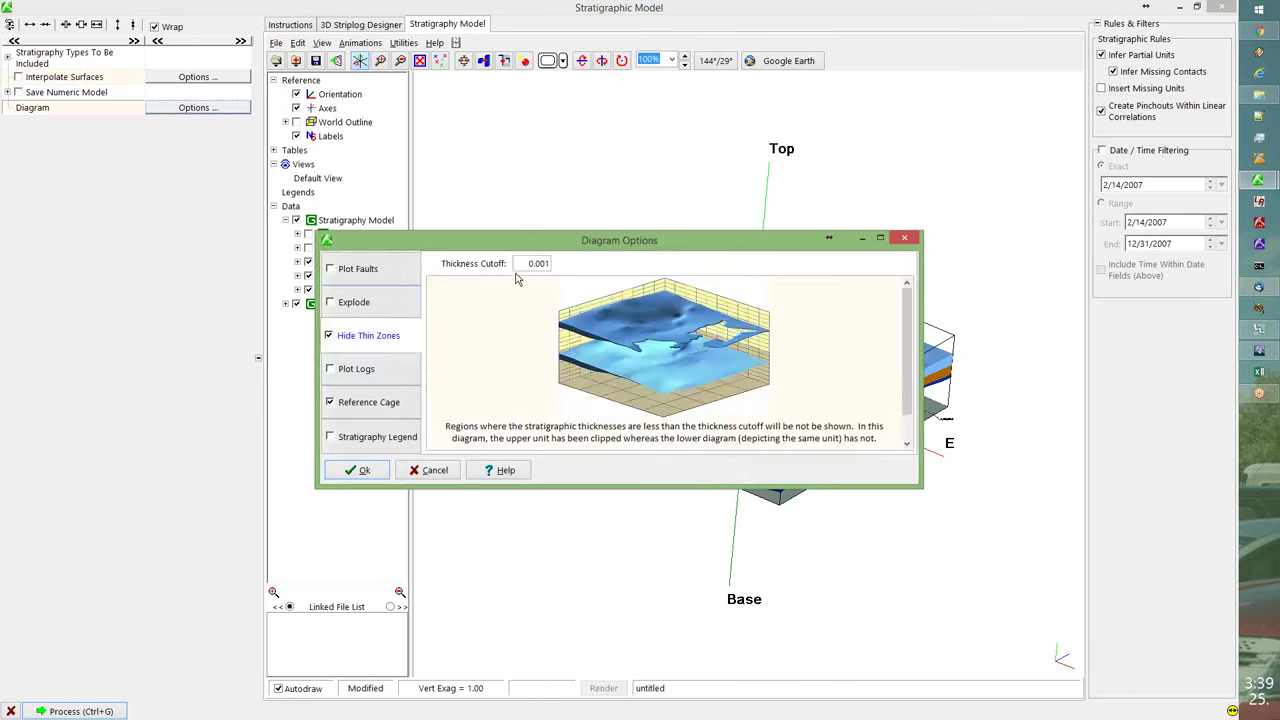
left_click_drag(520, 268, 545, 268)
type("2")
left_click(358, 470)
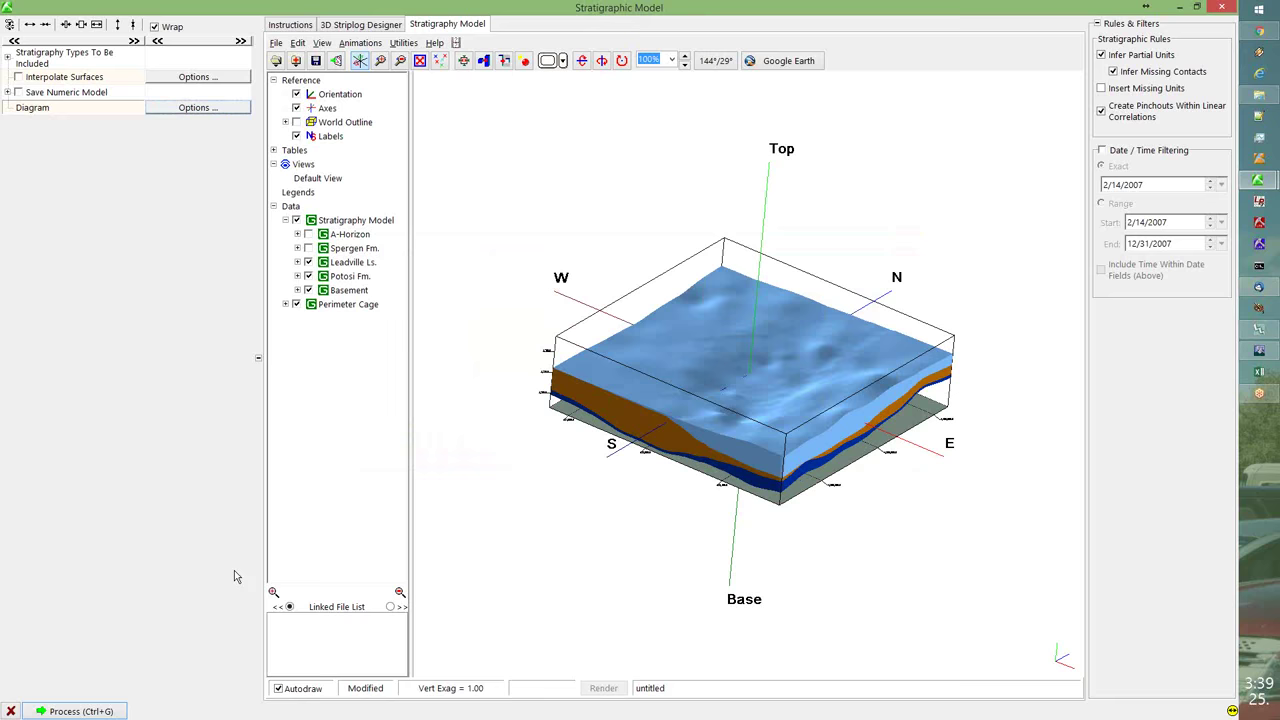
left_click(98, 711)
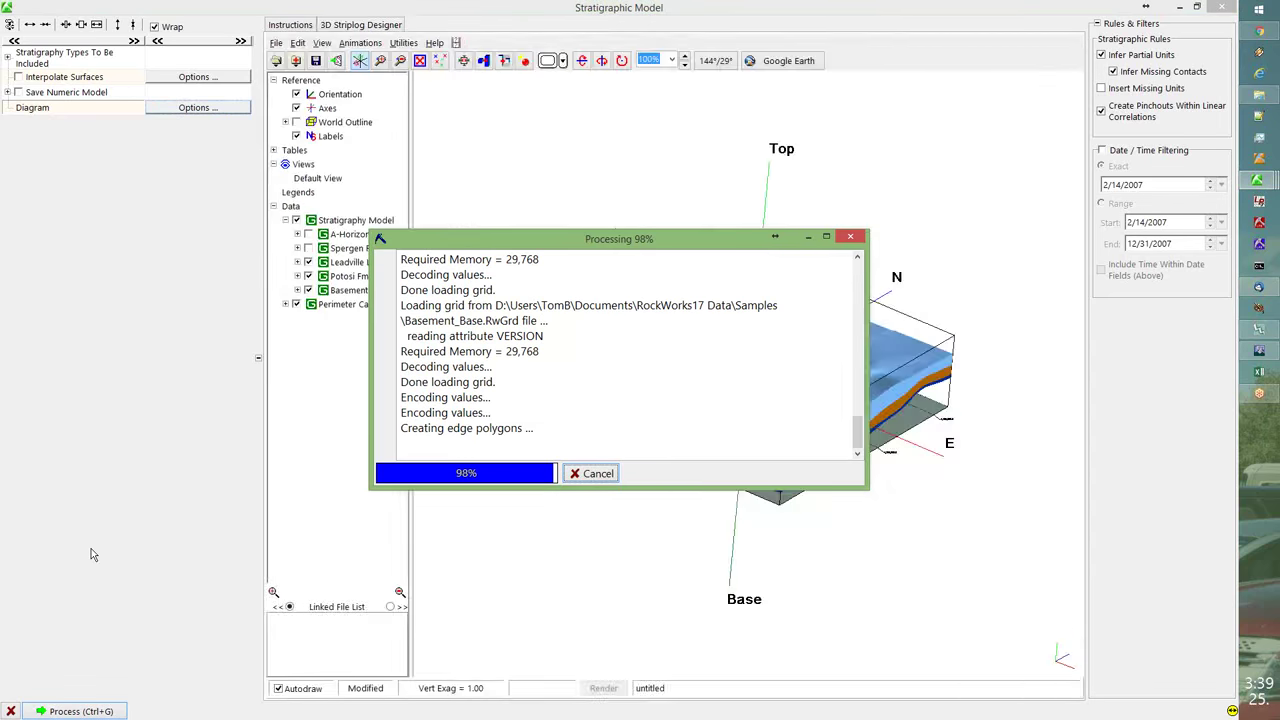
- Expand the regenerated Stratigraphy Model group and hide its A-Horizon and Spergen Fm. layers to examine the Leadville Ls. extent
left_click(285, 220)
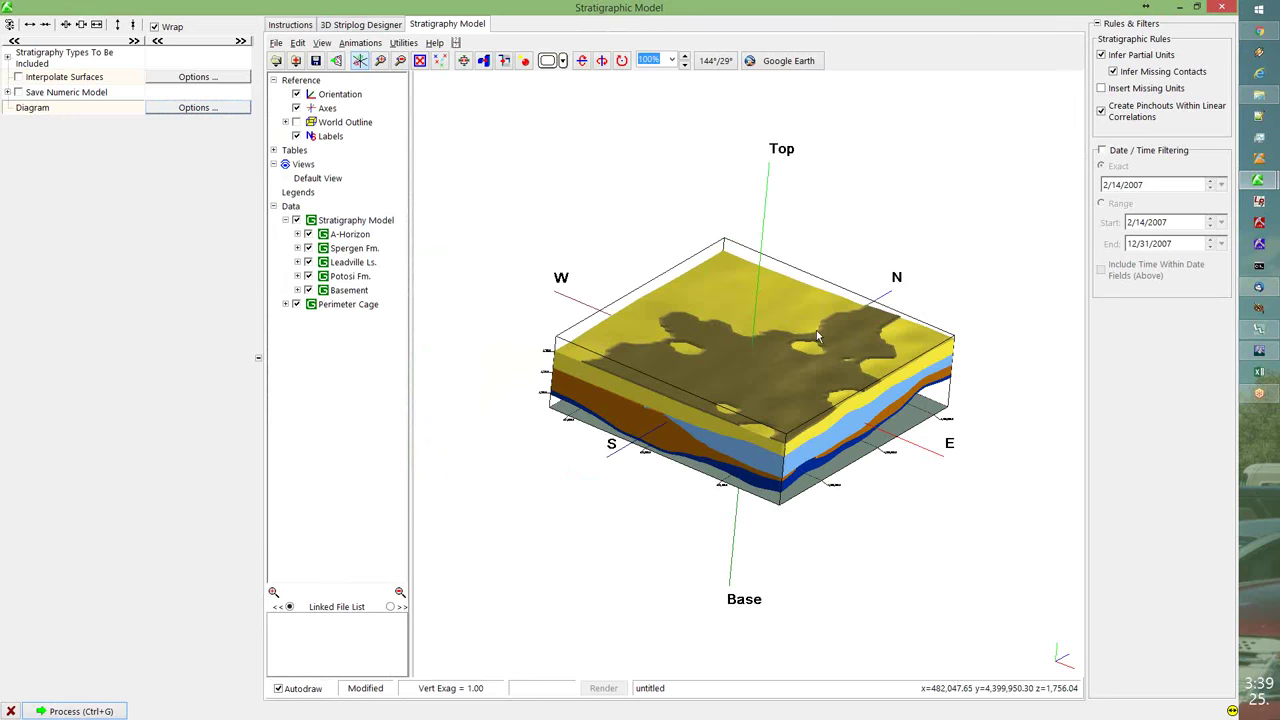
left_click(308, 234)
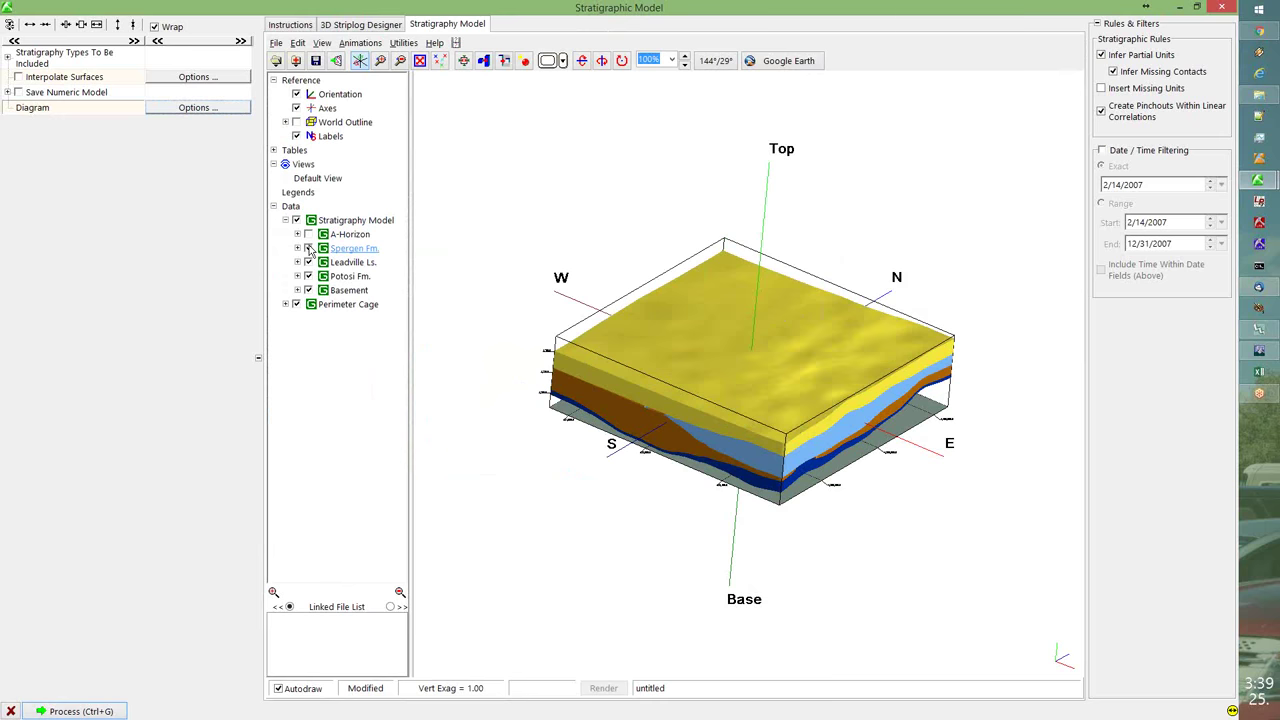
left_click(308, 248)
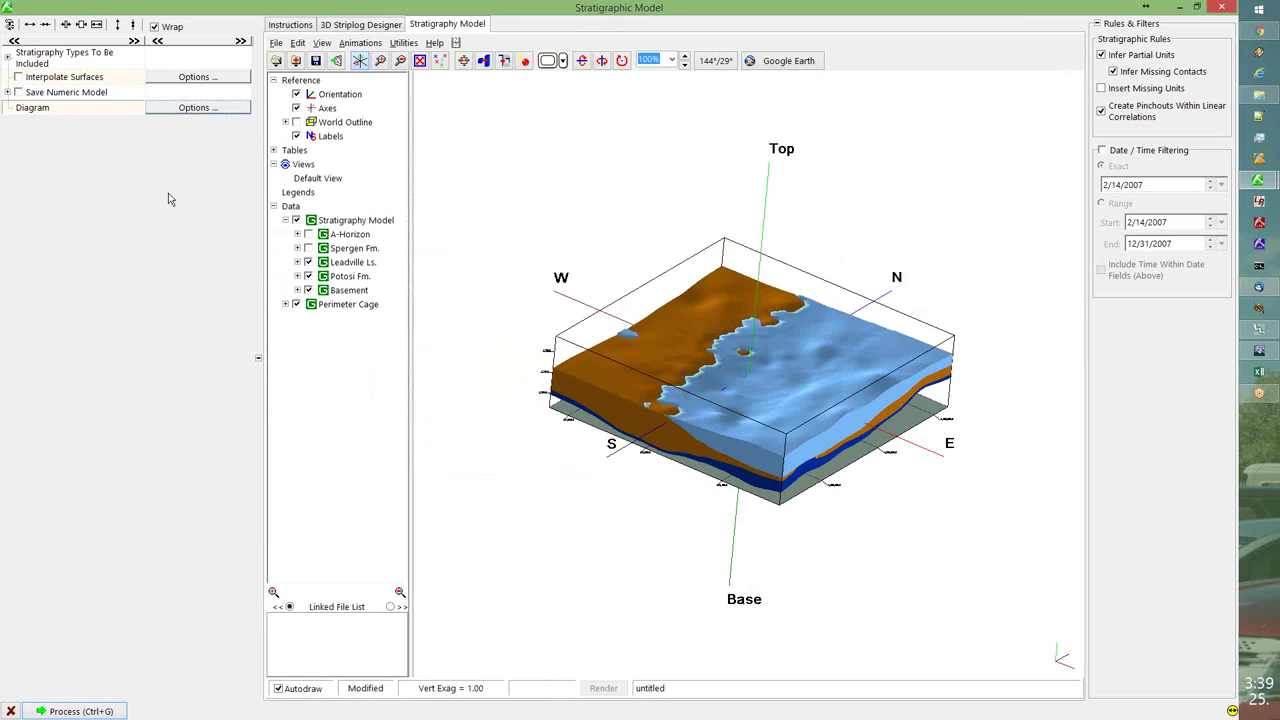
- Enable Plot Logs in the diagram options and accept the dialog
left_click(190, 107)
left_click(331, 372)
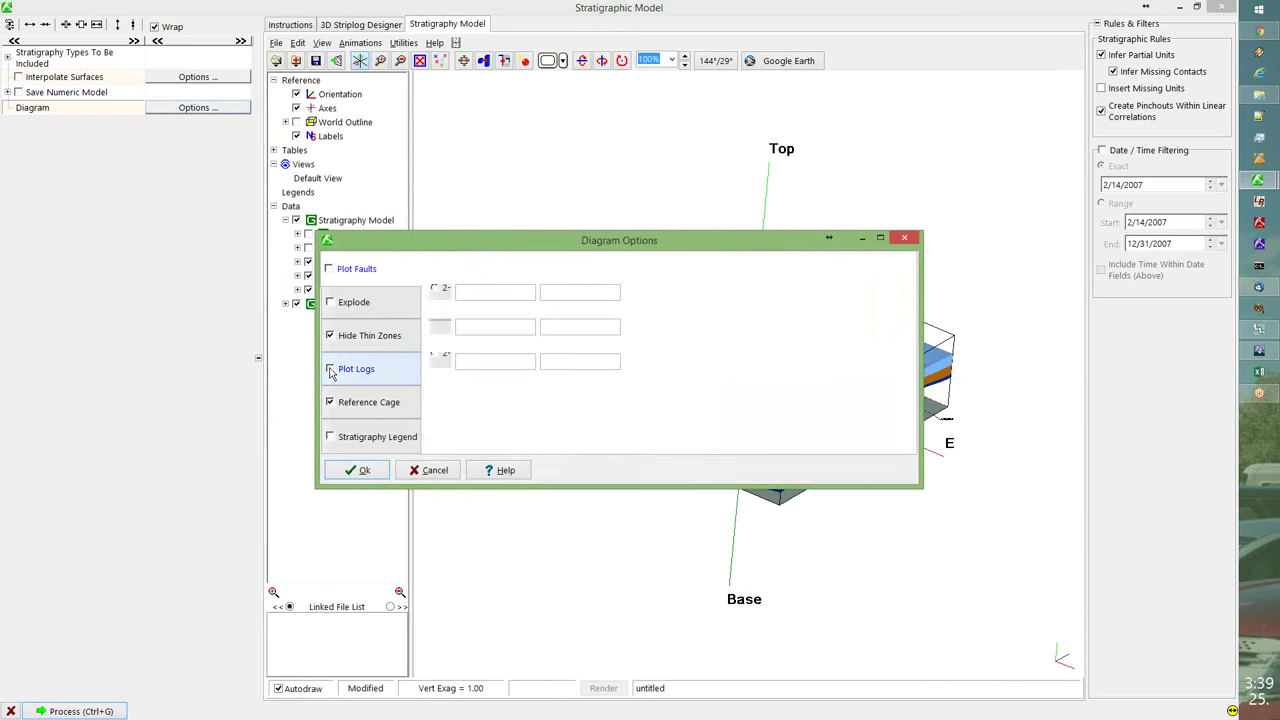
left_click(365, 470)
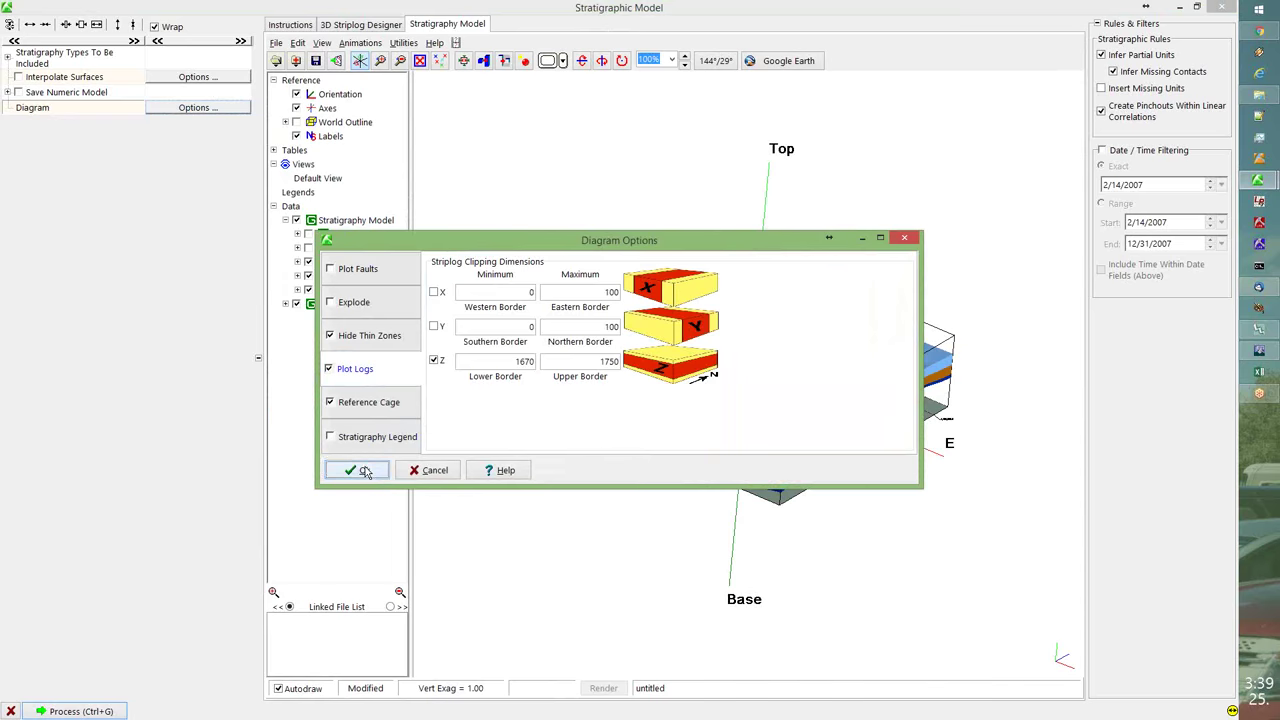
- Set the 3D striplogs to show stratigraphy instead of lithology, and regenerate the model
left_click(362, 24)
left_click(274, 126)
left_click(274, 141)
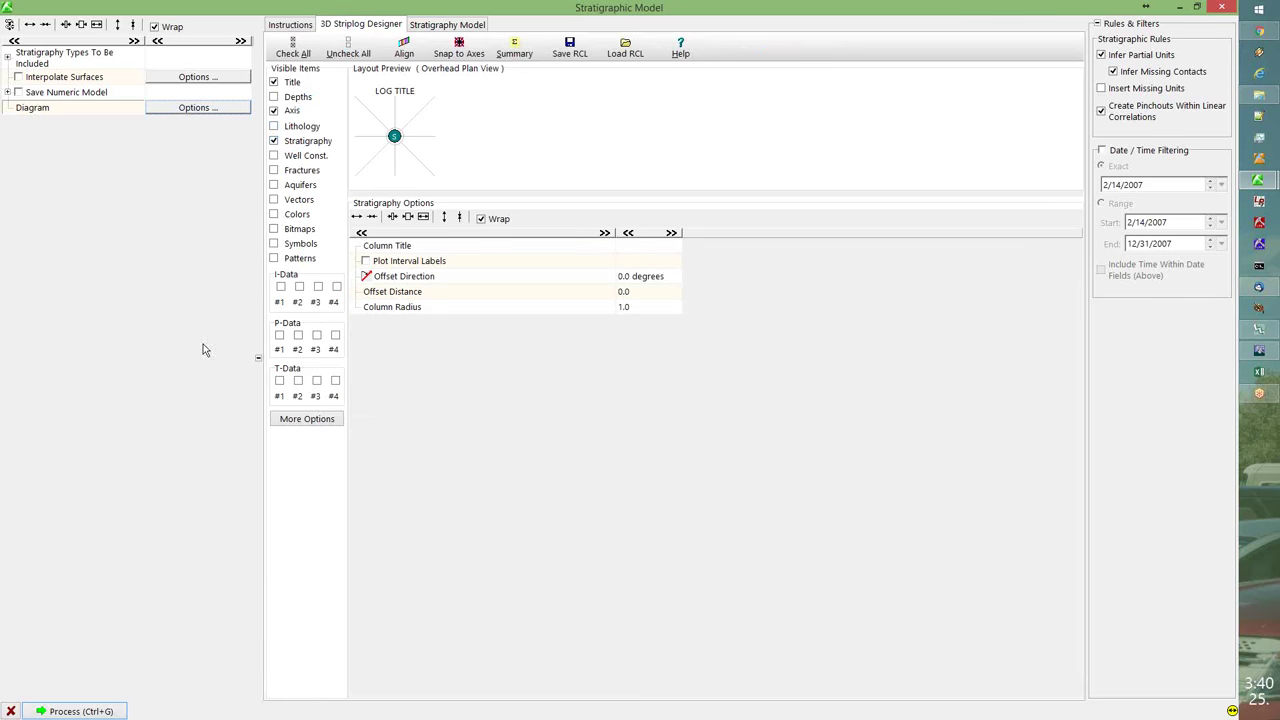
left_click(110, 708)
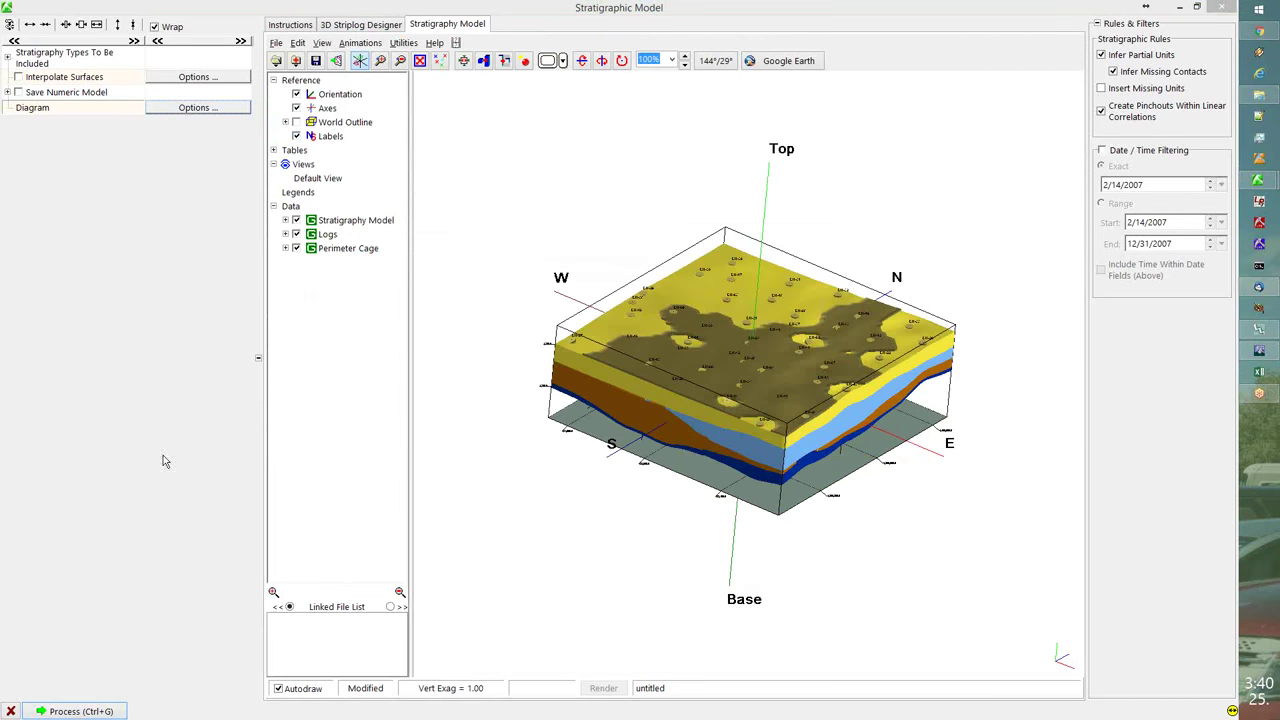
- View the model from above, hide the whole Stratigraphy Model group and orbit the view to inspect the borehole logs
left_click_drag(668, 330, 672, 430)
left_click_drag(746, 346, 720, 313)
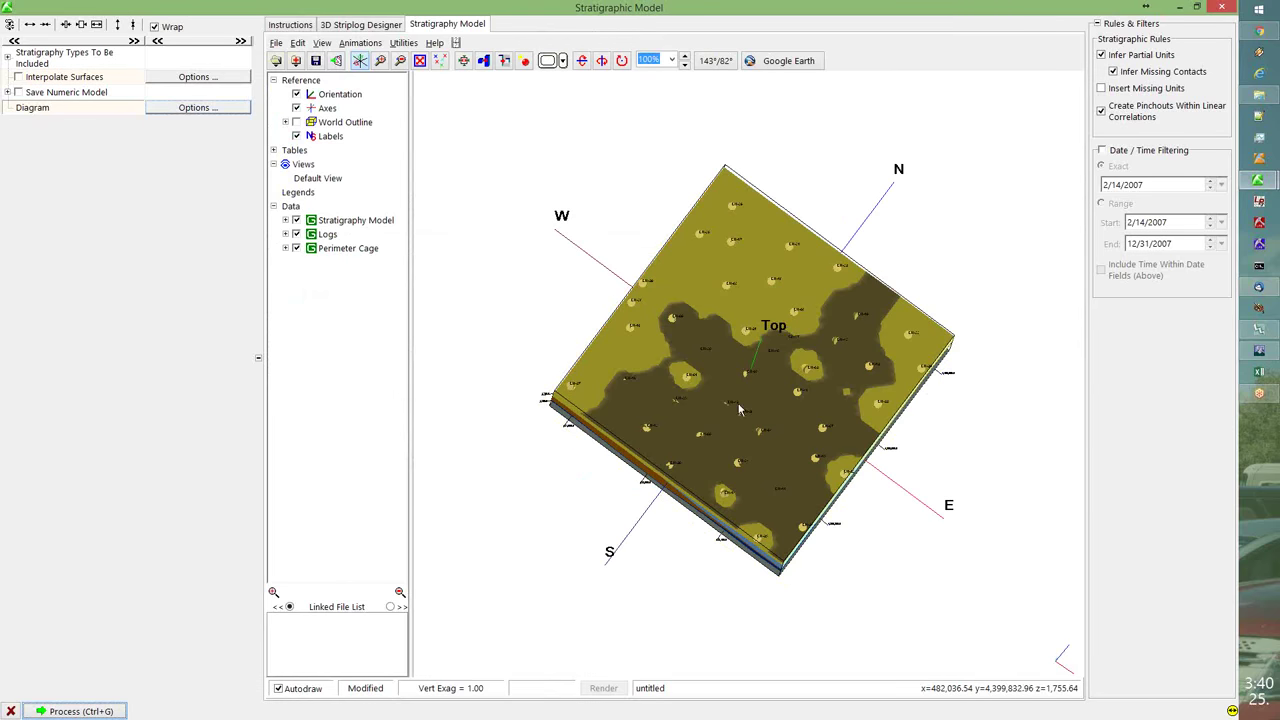
left_click_drag(739, 408, 738, 402)
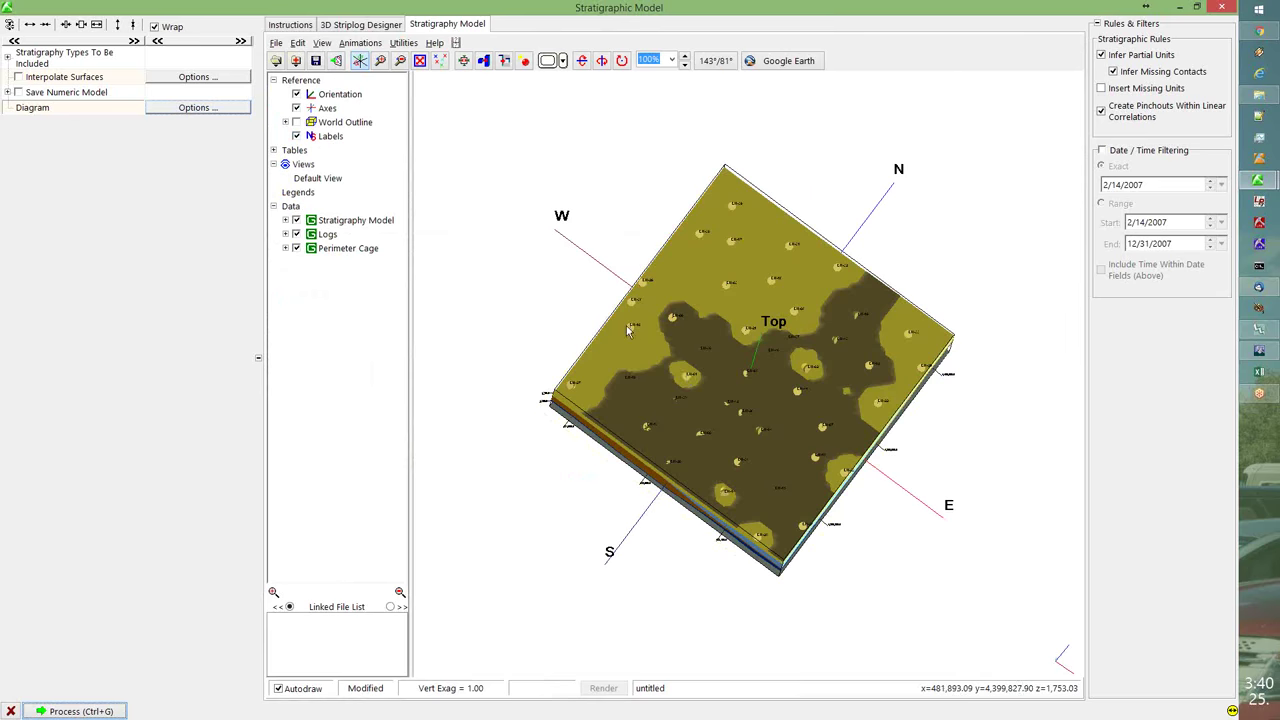
left_click(296, 220)
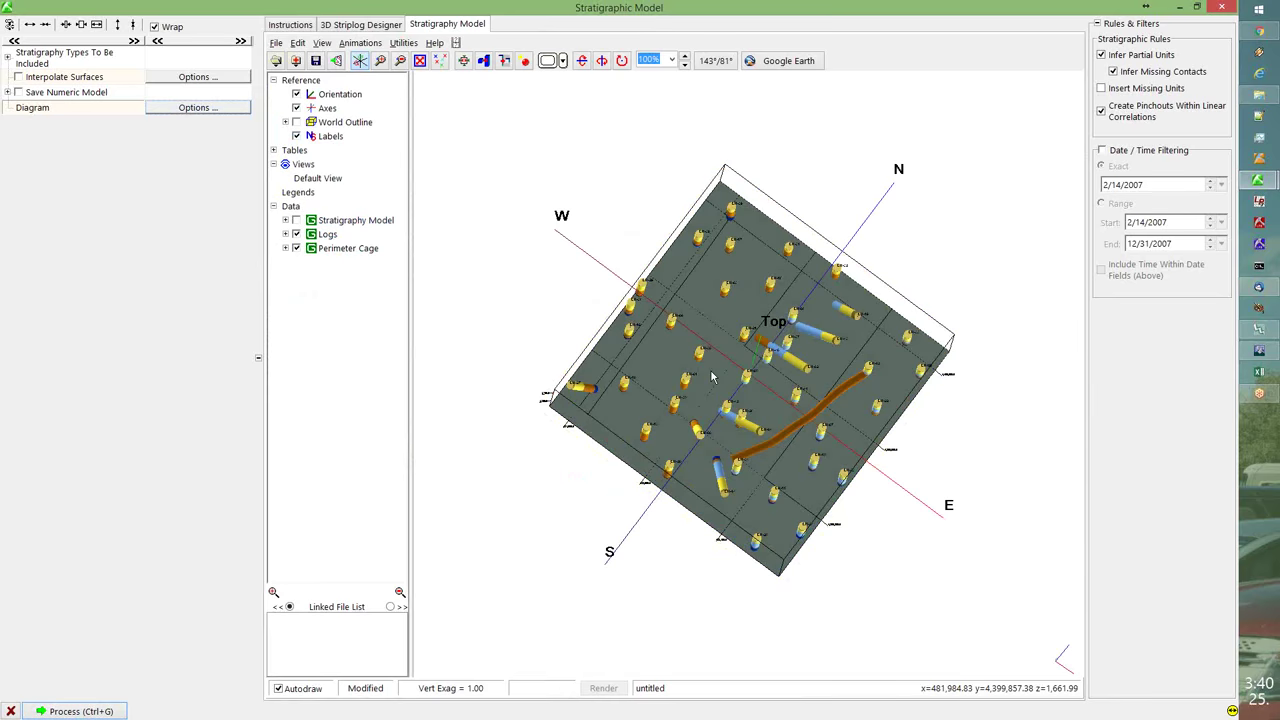
left_click_drag(712, 377, 716, 340)
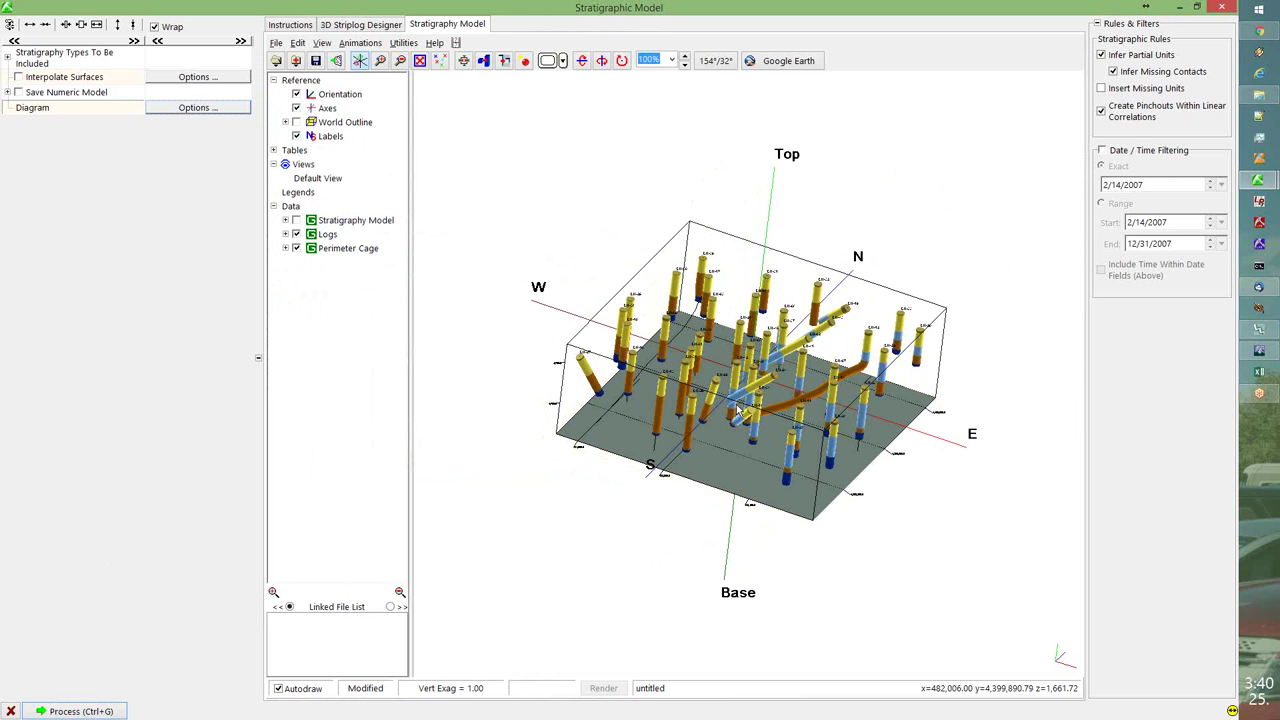
left_click_drag(645, 349, 645, 372)
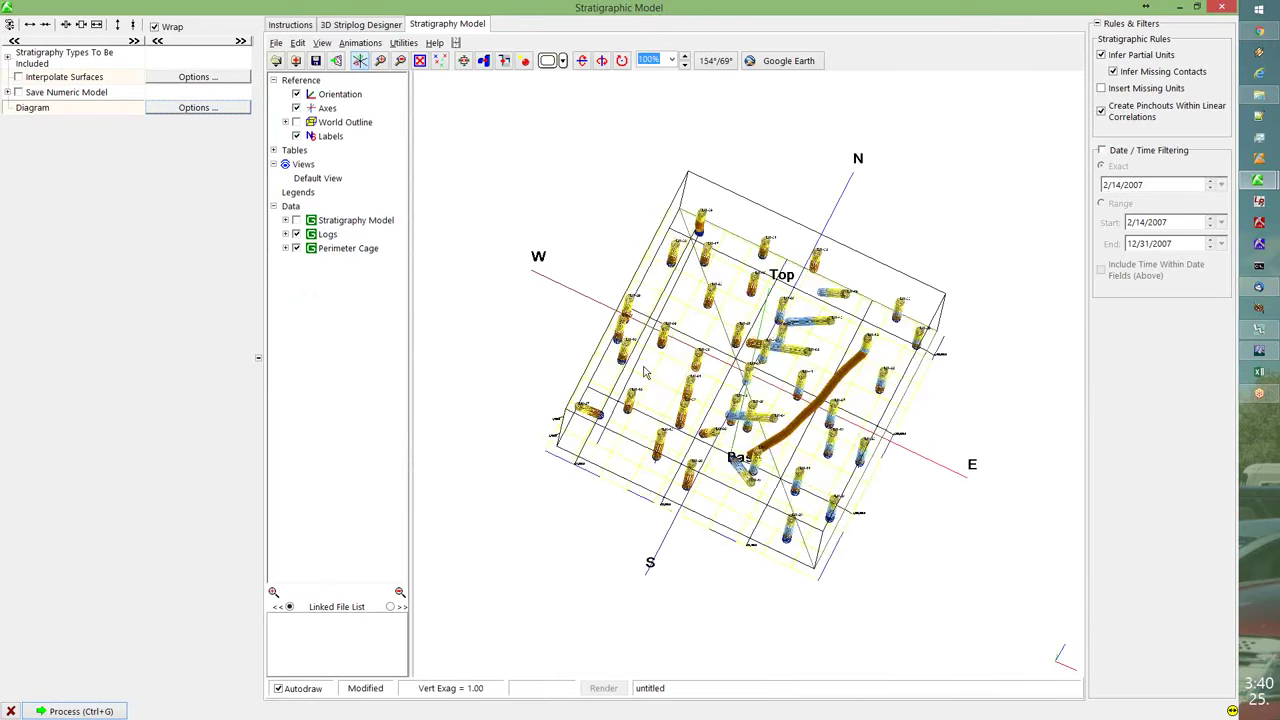
- Show the Stratigraphy Model group again with its A-Horizon and Spergen Fm. layers hidden, and tilt the view to compare logs and surfaces
left_click(285, 220)
left_click(296, 220)
left_click(308, 234)
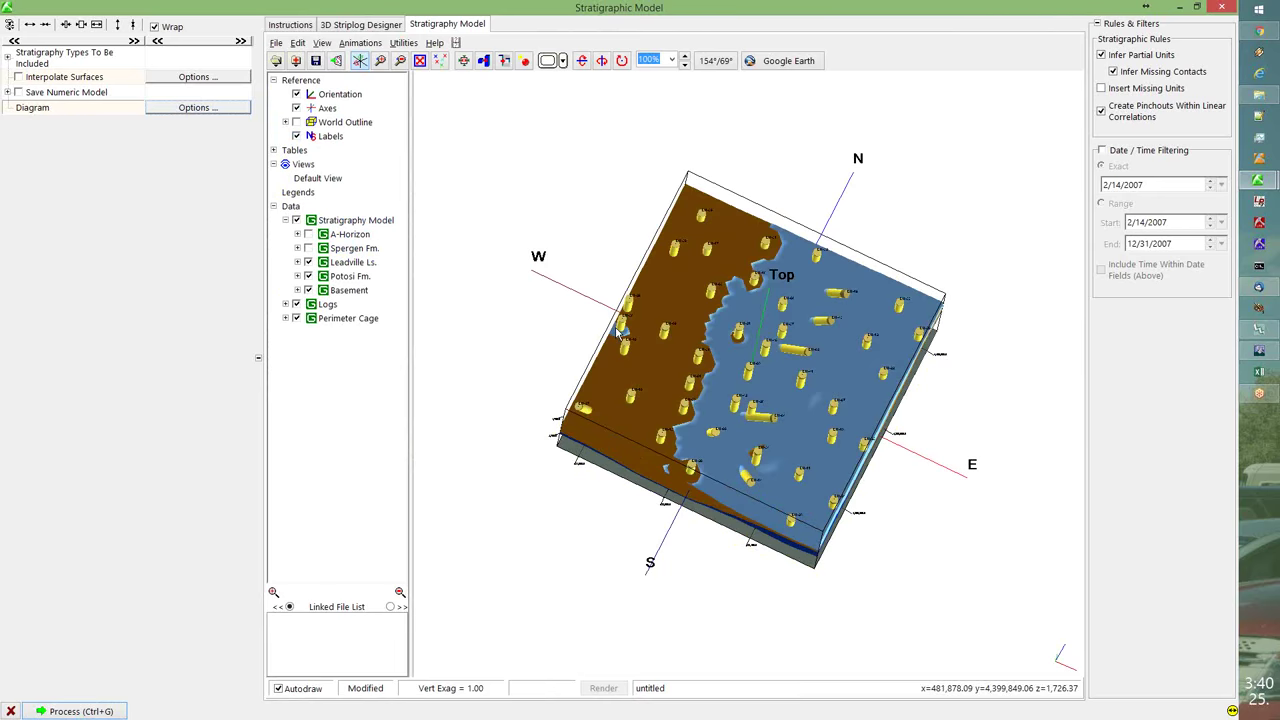
mouse_move(626, 346)
left_mouse_down()
mouse_move(632, 326)
mouse_move(648, 338)
left_mouse_up()
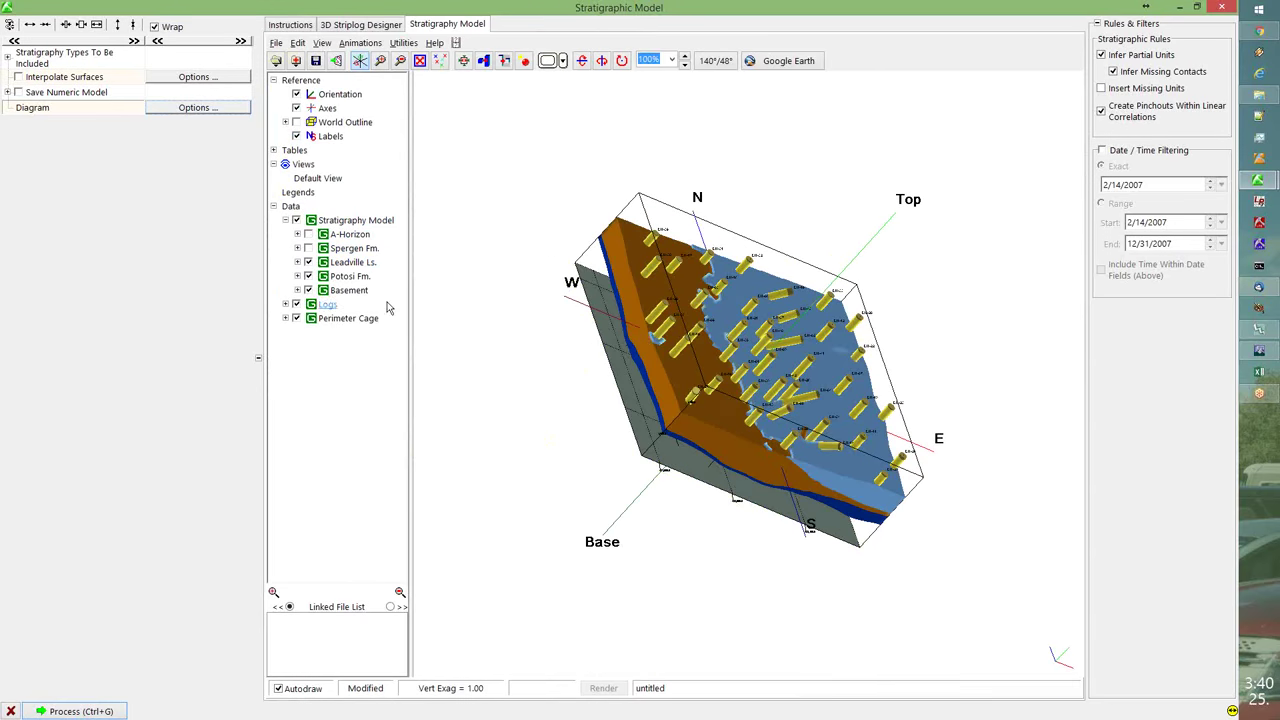
- Hide the Potosi Fm. layer and toggle the Leadville Ls. layer off and on to compare its extent with the logs
left_click(308, 277)
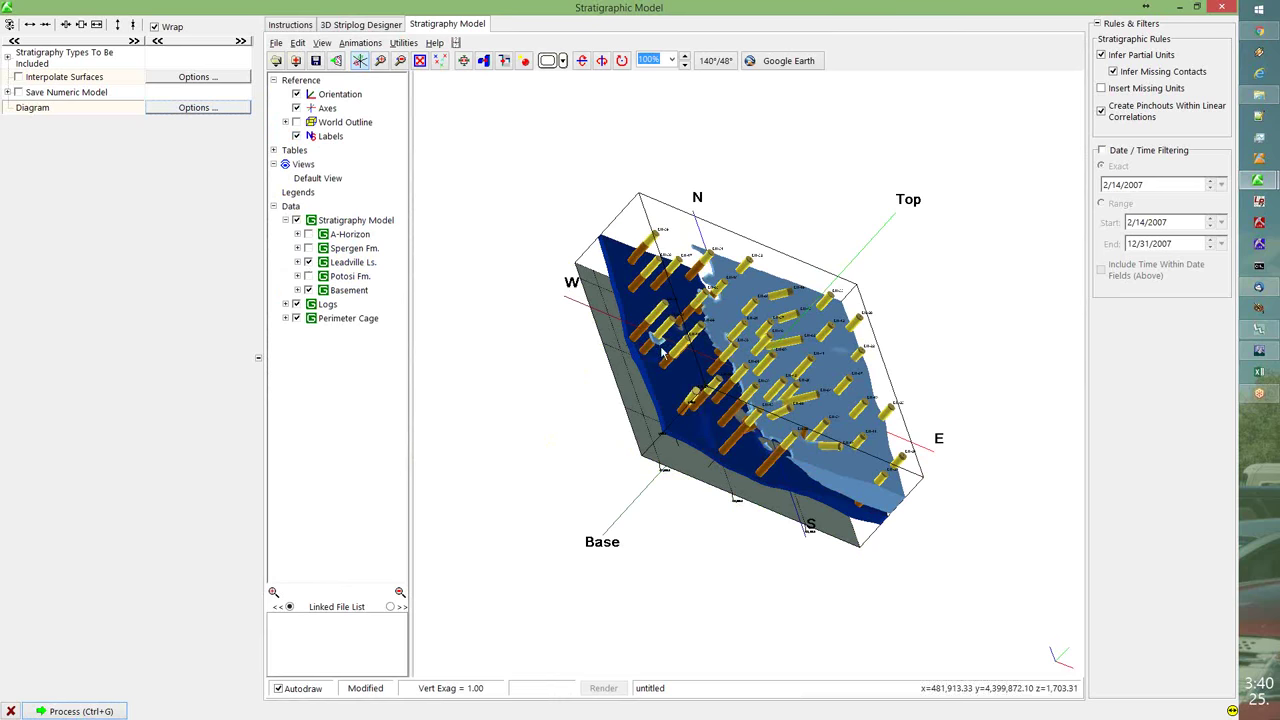
left_click(309, 262)
left_click(309, 262)
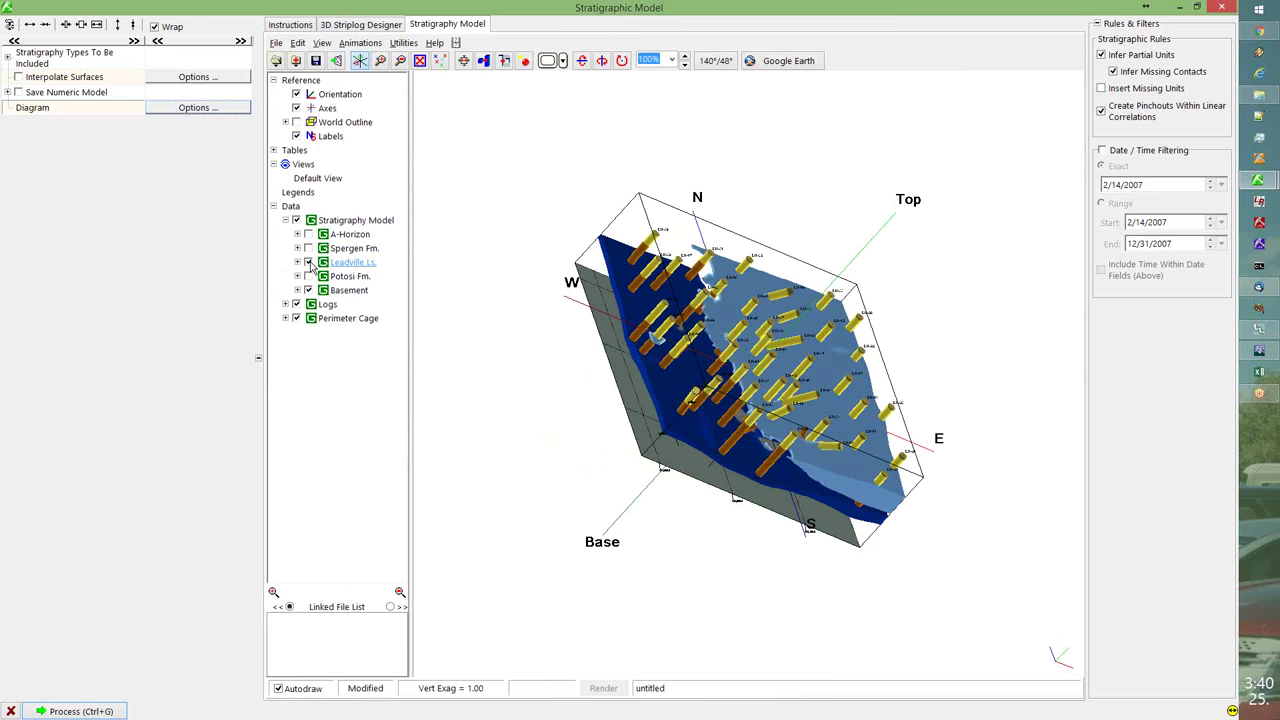
left_click(309, 262)
left_click(309, 262)
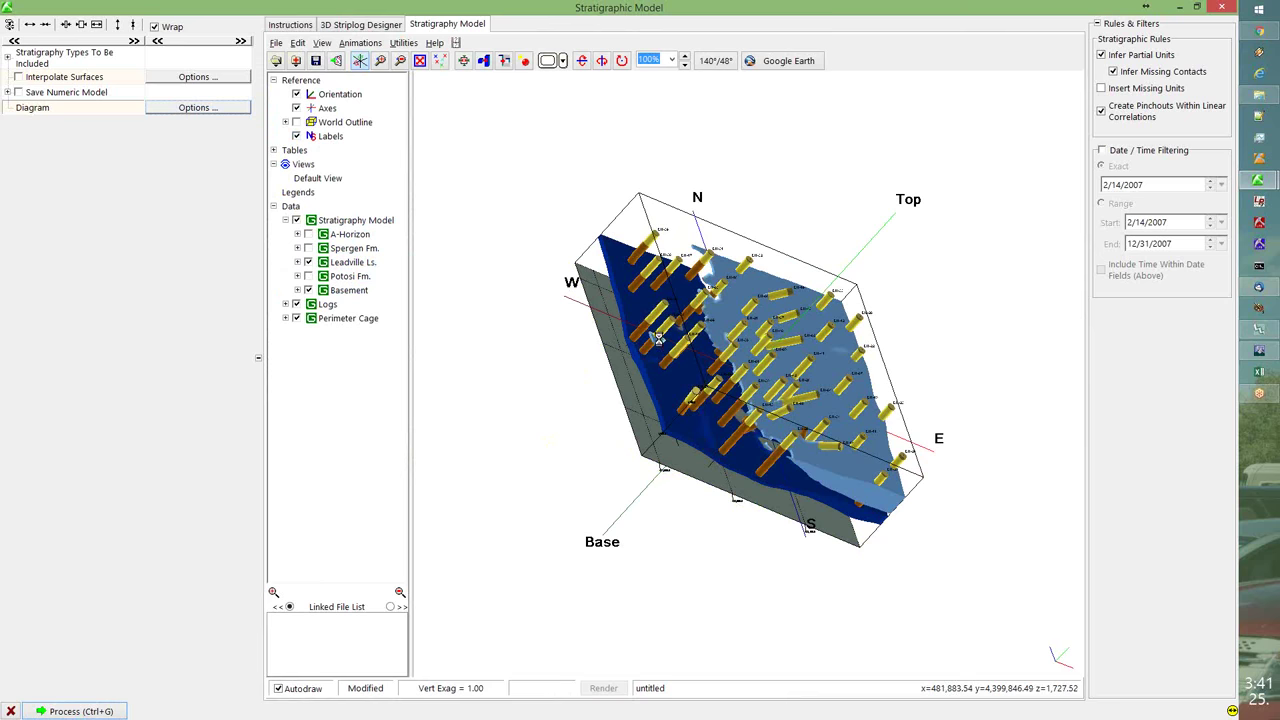
- Rotate the model and zoom in to 225% to read the borehole labels around the isolated Leadville Ls. patch in the west
left_click_drag(658, 338, 613, 345)
scroll(642, 328, "up", 2)
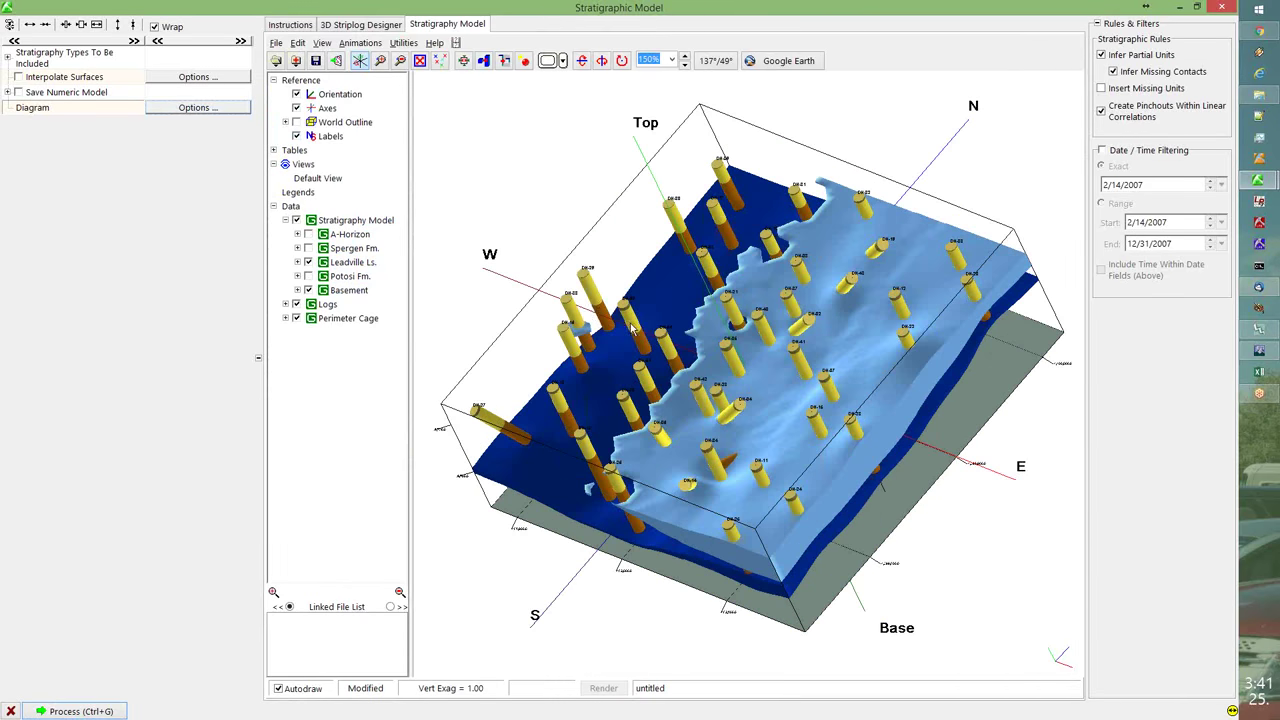
scroll(590, 313, "up", 2)
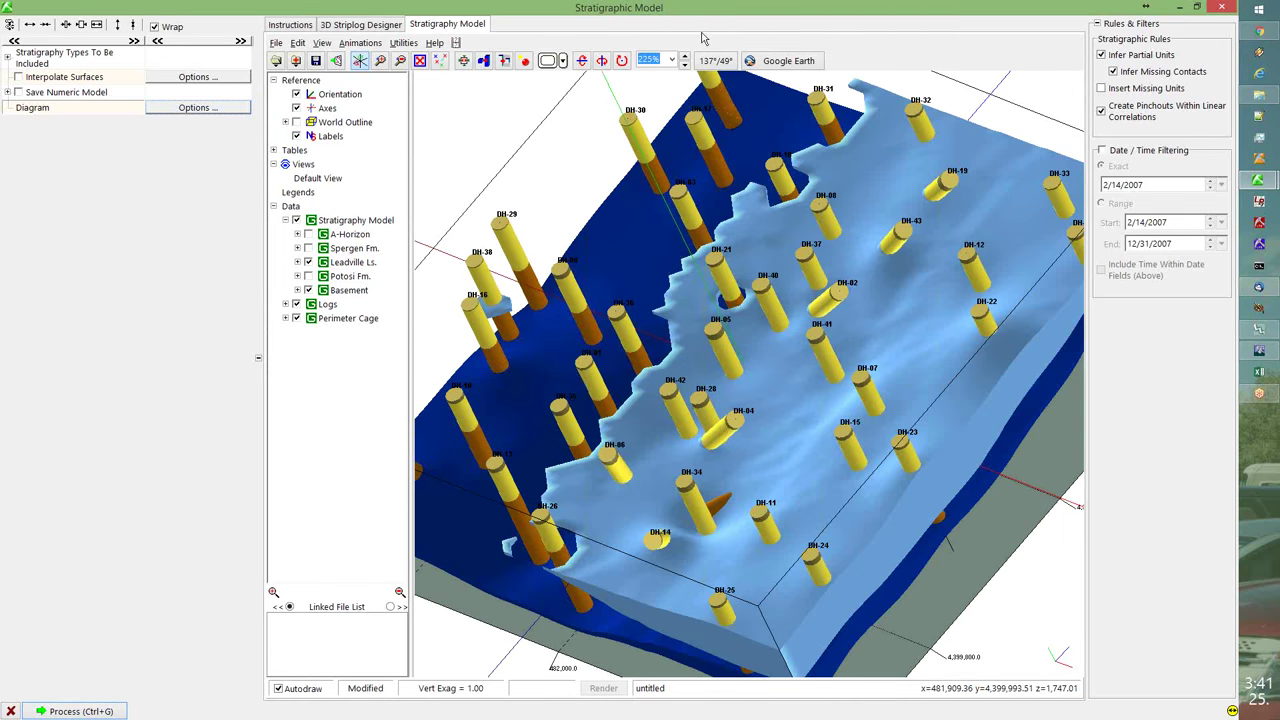
- Return to the Borehole Manager, open the stratigraphy data of borehole DH-38 and compare it with the formation order in the Stratigraphy Types table
left_click(1180, 7)
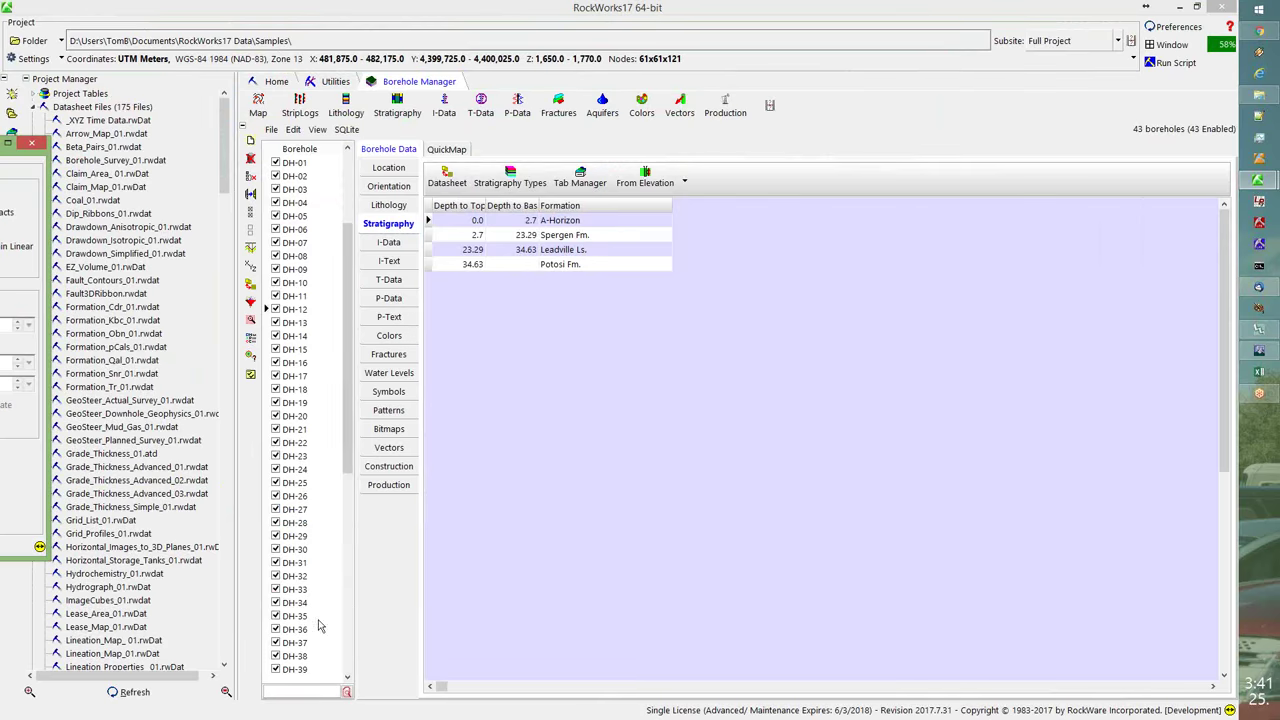
left_click(304, 656)
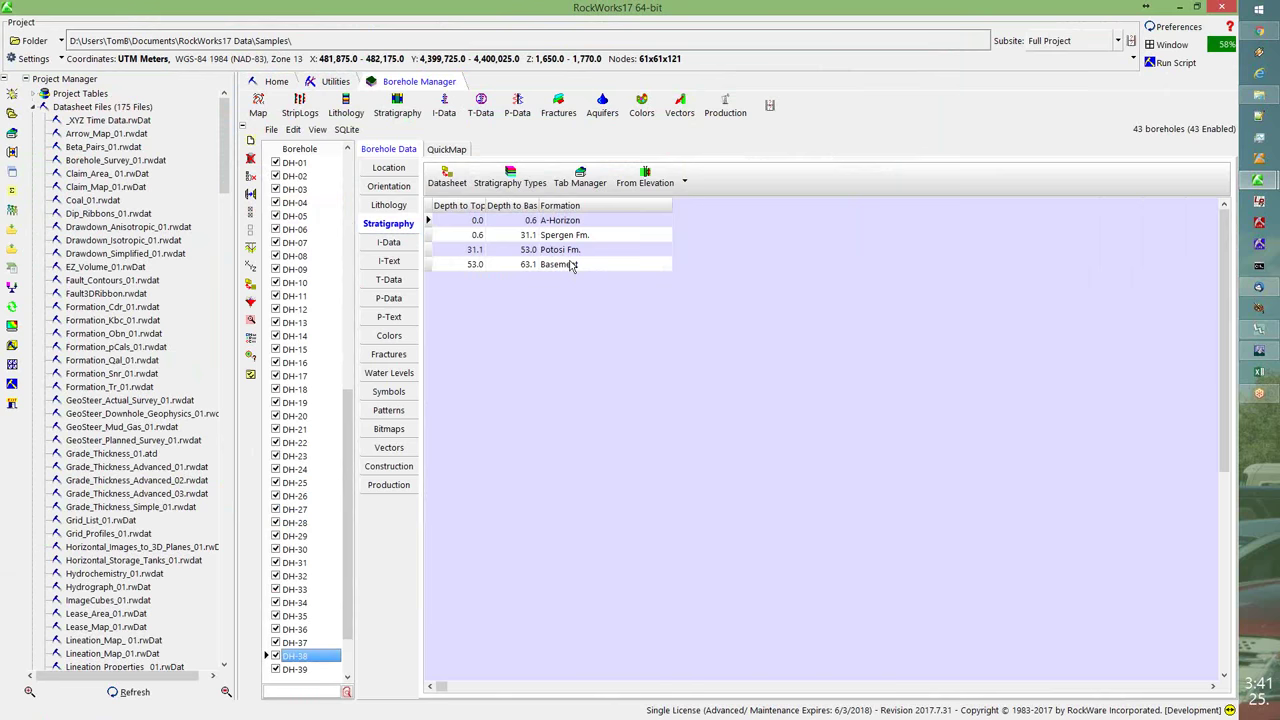
left_click(520, 180)
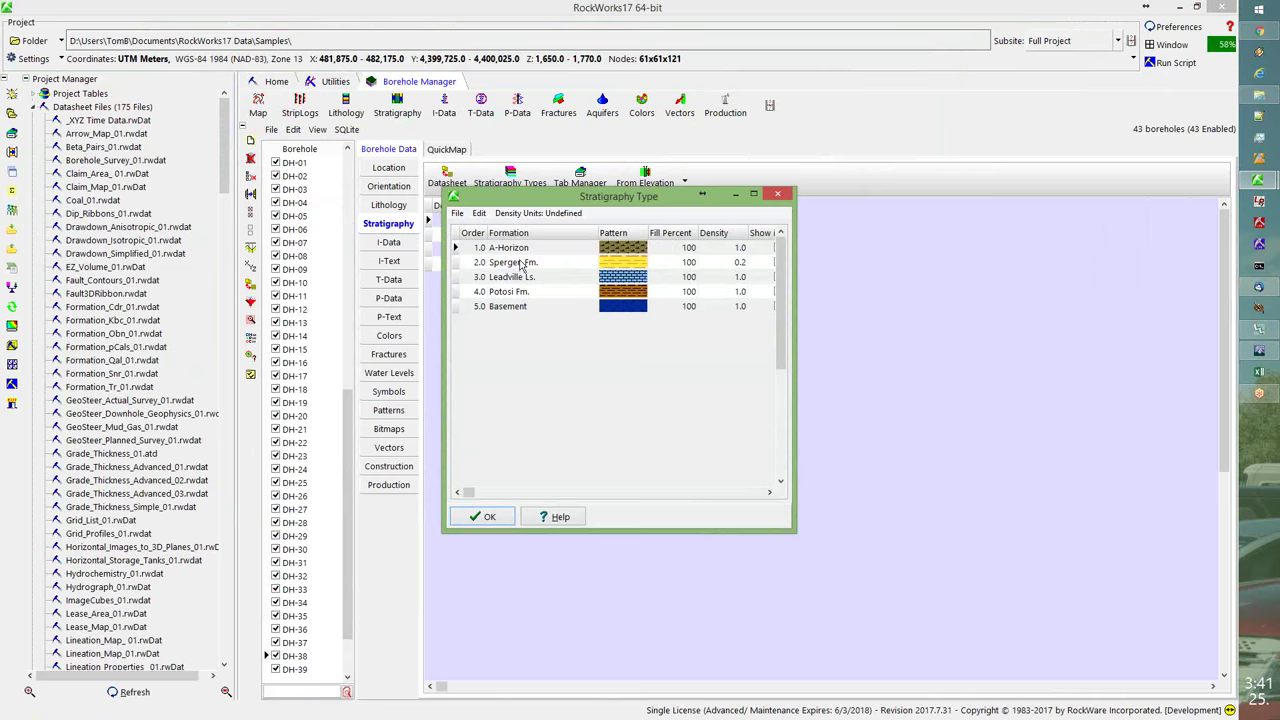
left_click(777, 193)
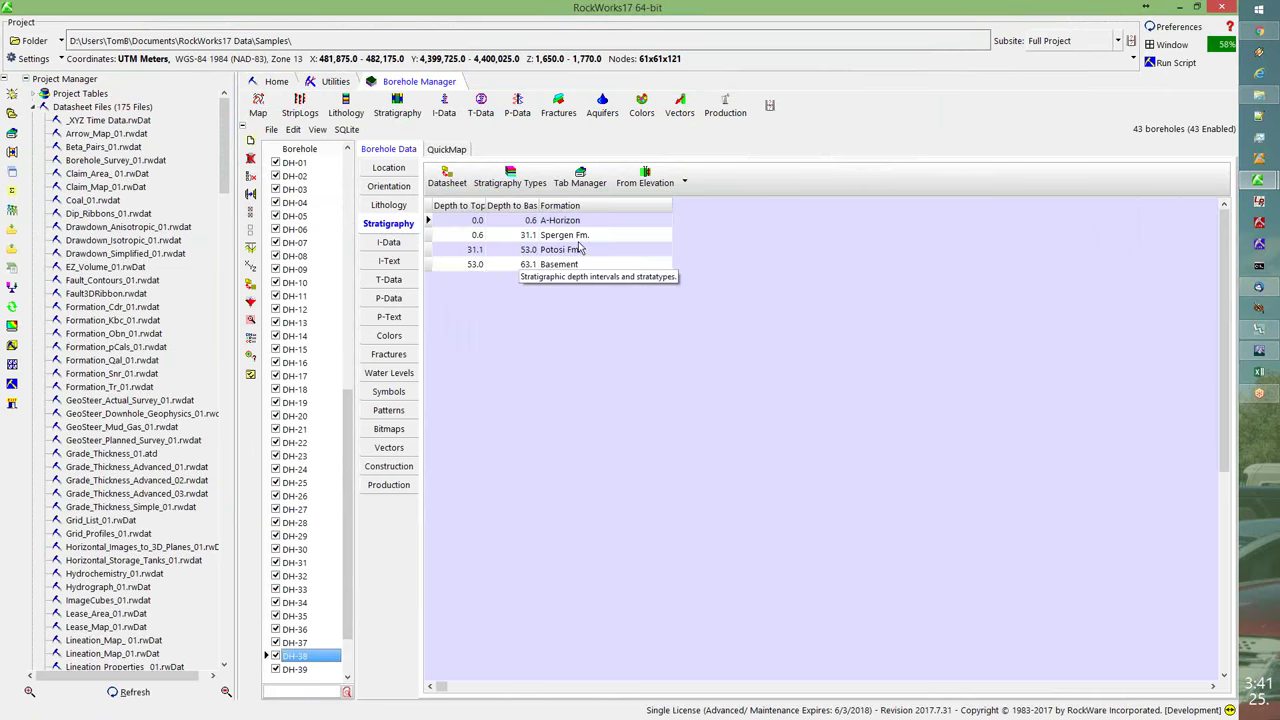
- Add a zero-thickness Leadville Ls. interval to DH-38's stratigraphy, with both top and base depth at 31.1
left_click(491, 266)
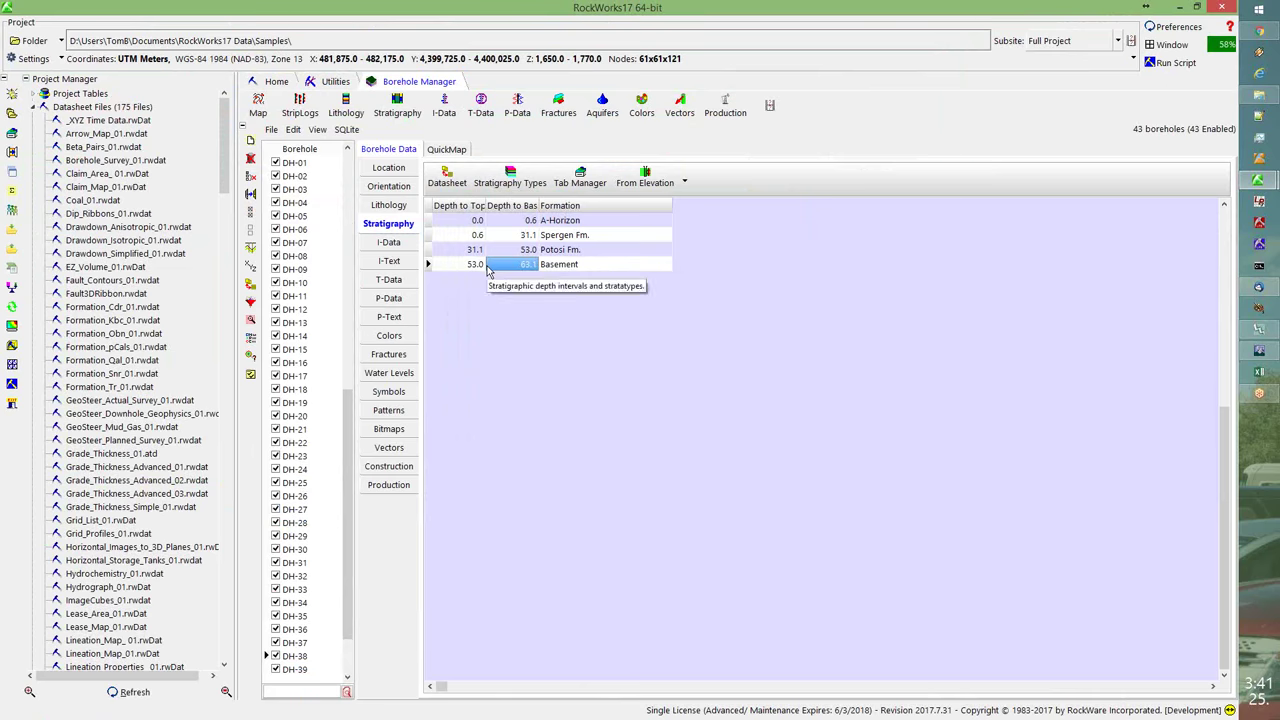
key("Tab")
key("Tab")
type("31.1")
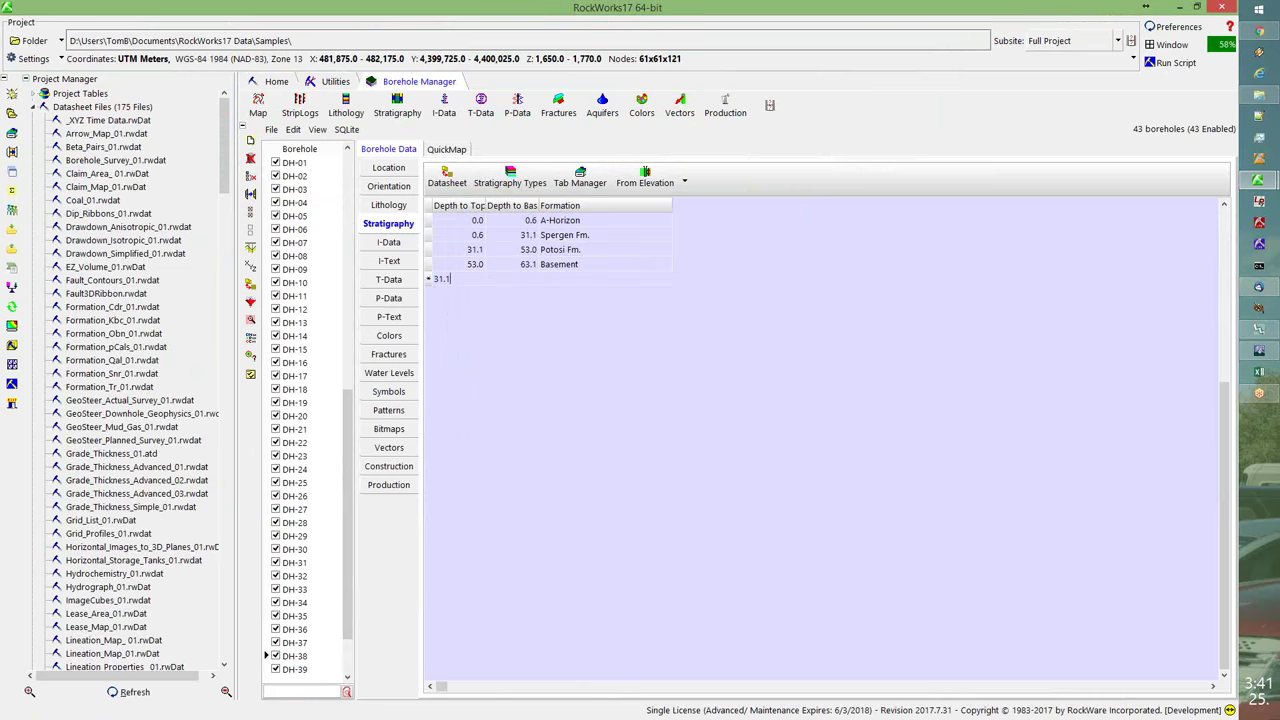
key("Tab")
type("31.1")
key("Tab")
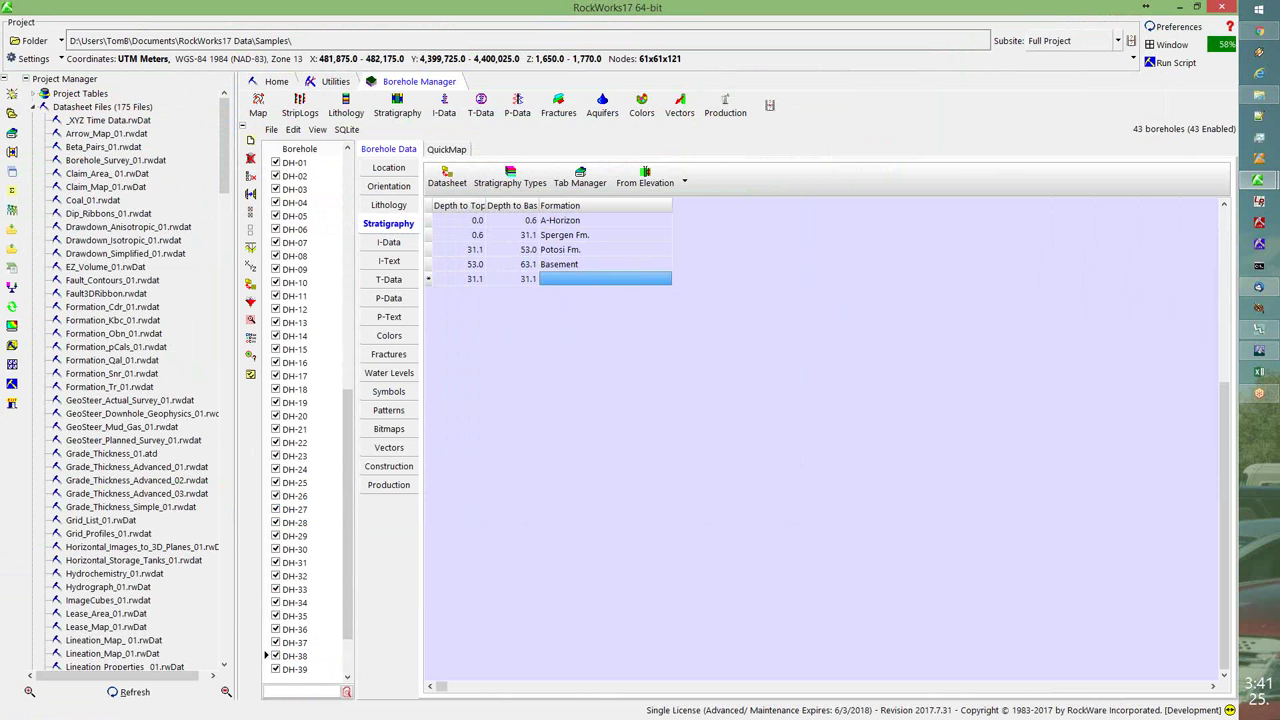
key("F2")
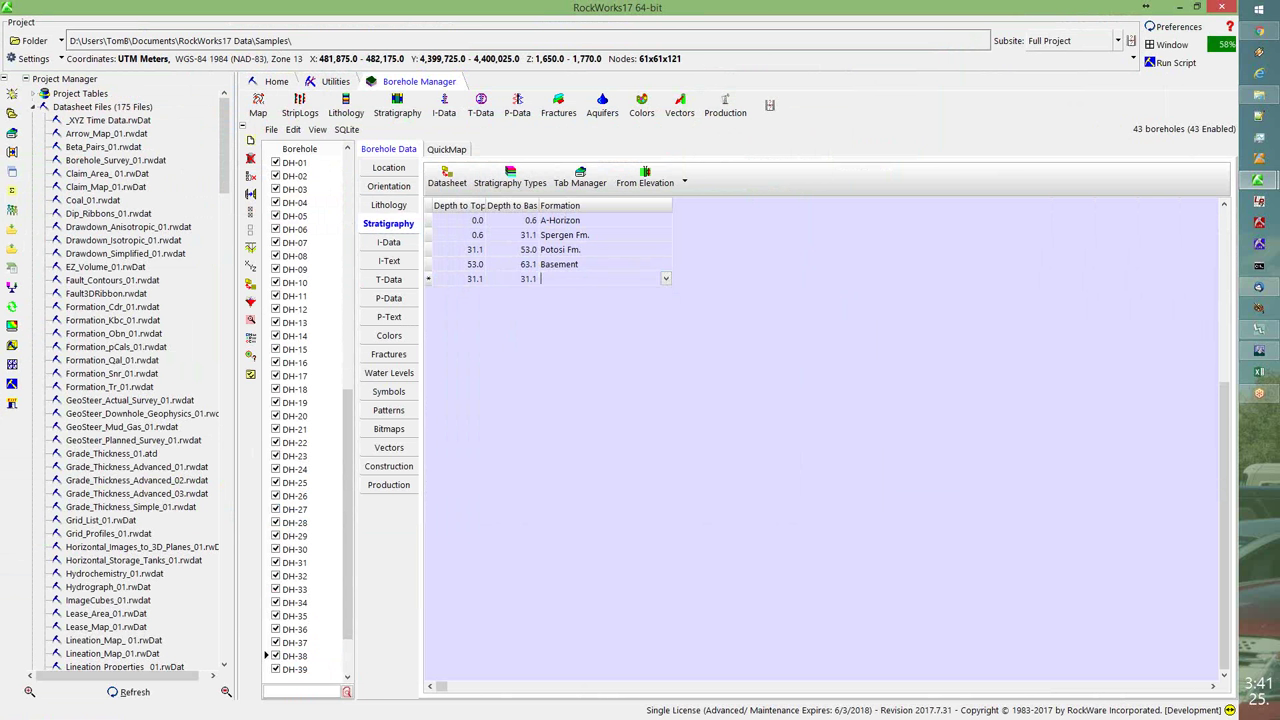
left_click(665, 279)
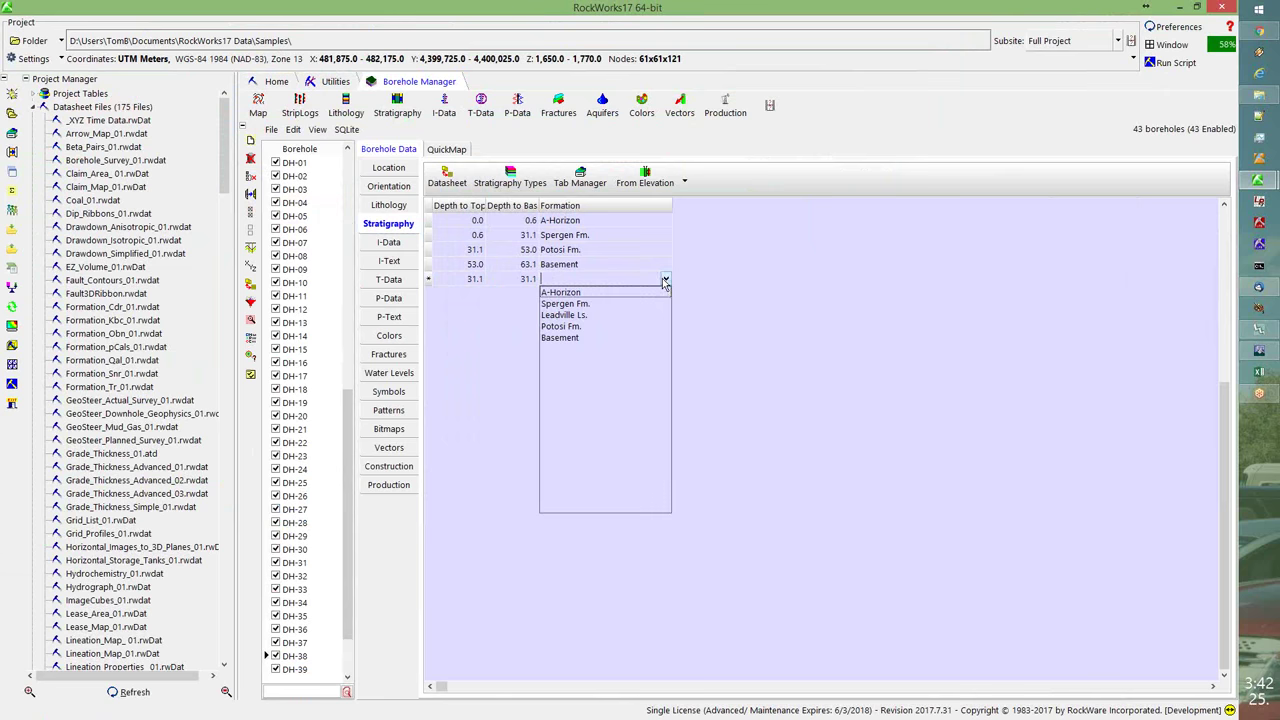
left_click(585, 315)
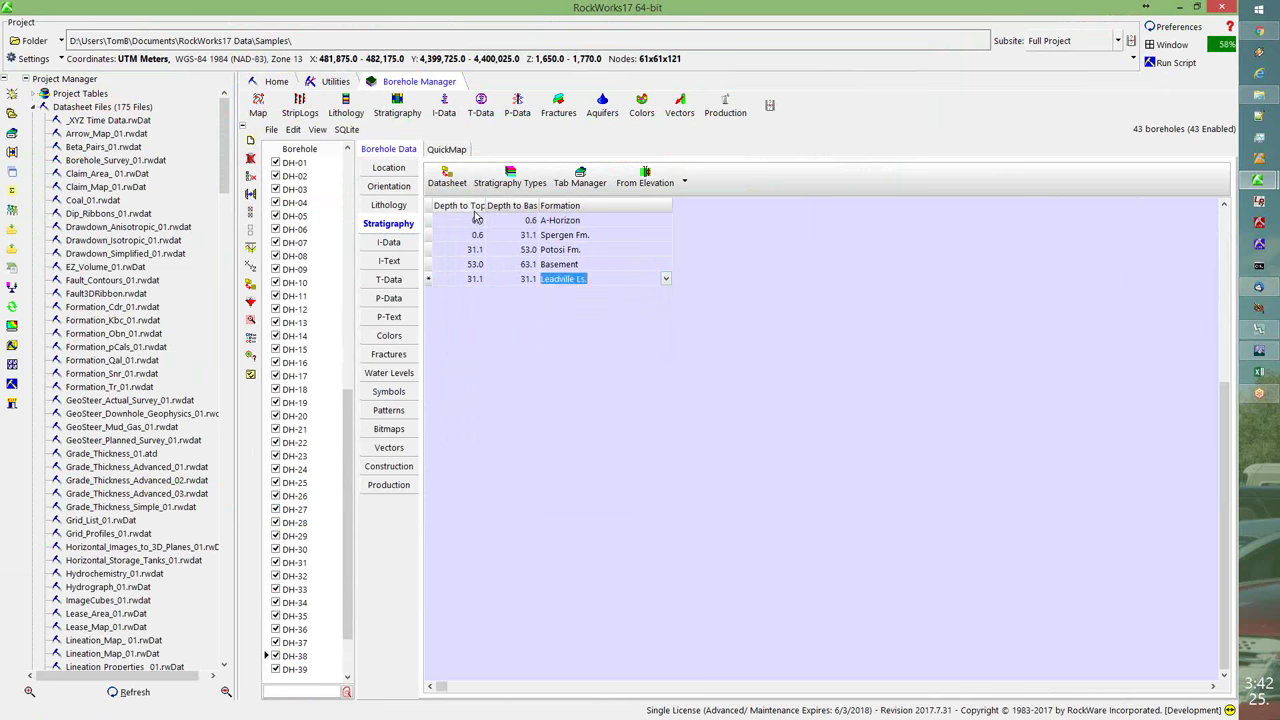
left_click(525, 228)
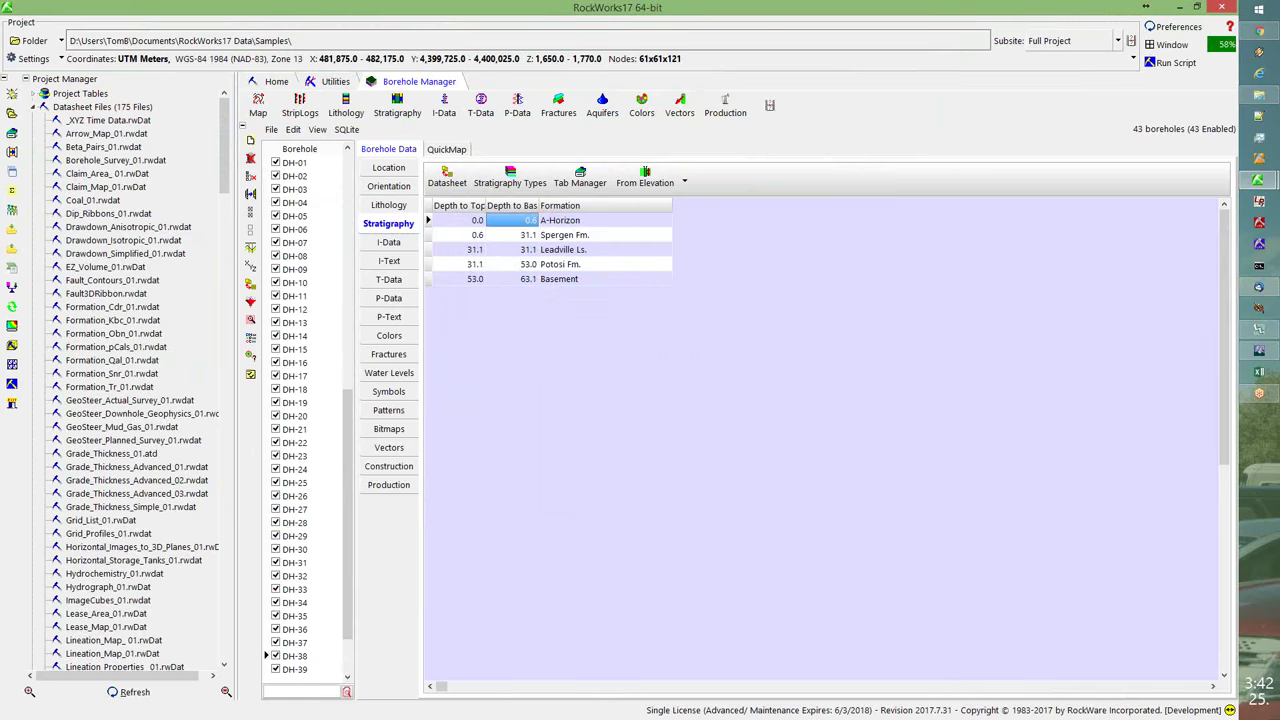
- Return to the enlarged Stratigraphic Model window and toggle the Leadville Ls. layer's Sides off and on to inspect its top and base surfaces
left_click_drag(51, 188, 473, 188)
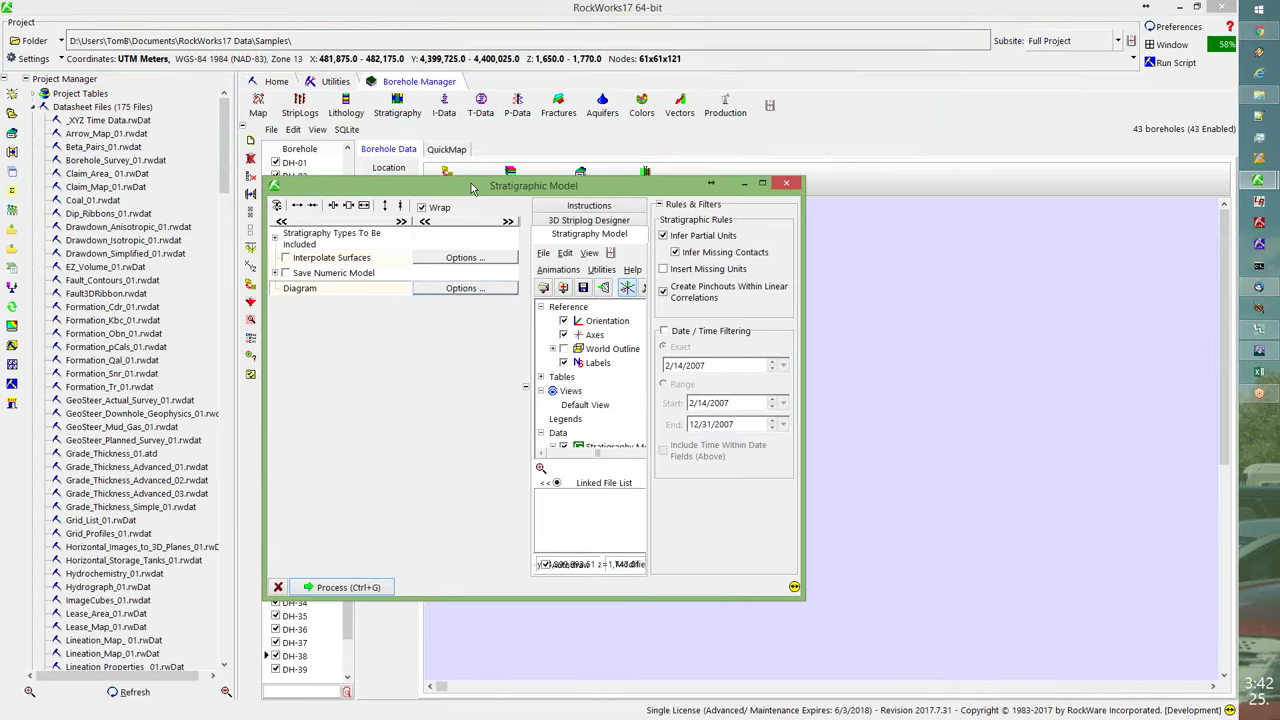
left_click(710, 183)
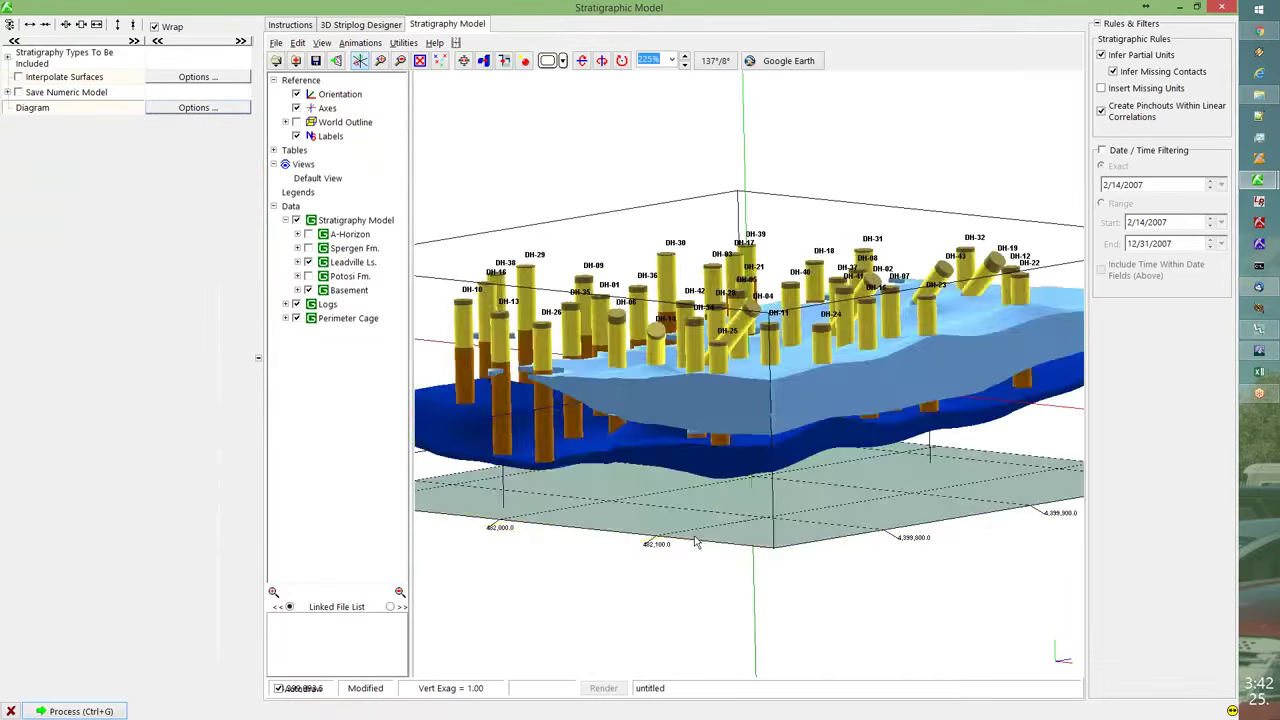
left_click(297, 264)
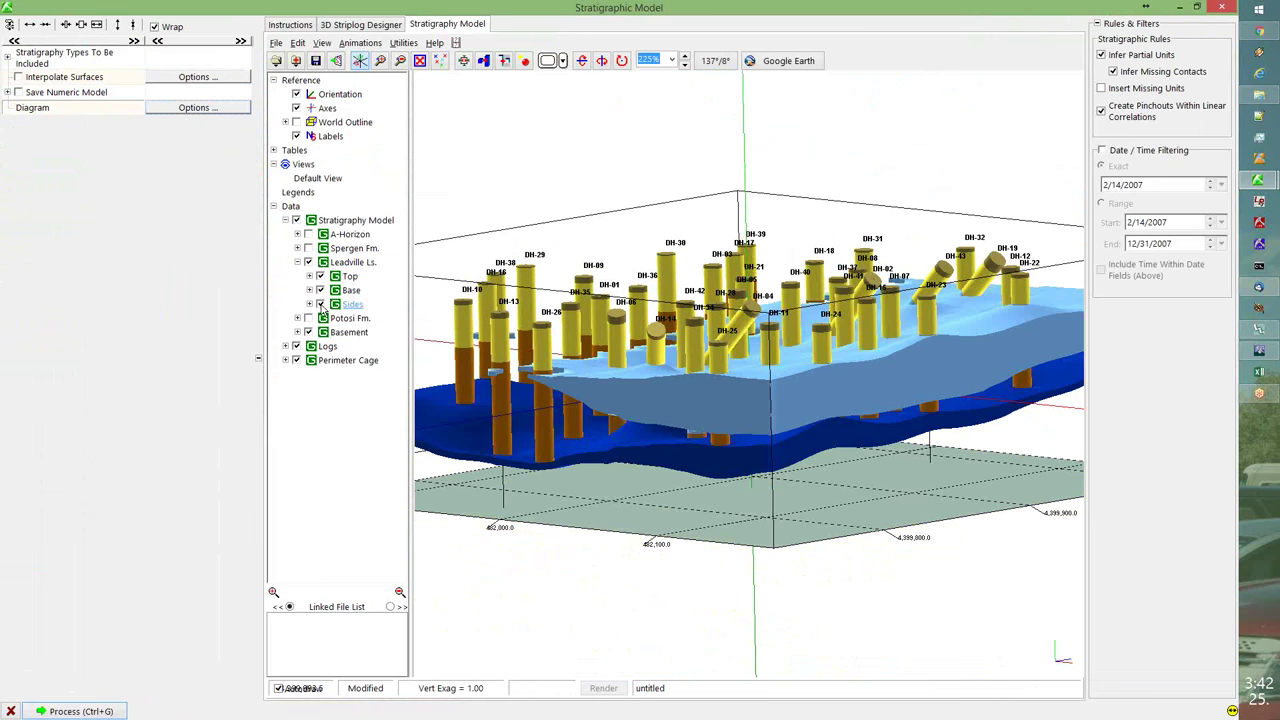
left_click(320, 304)
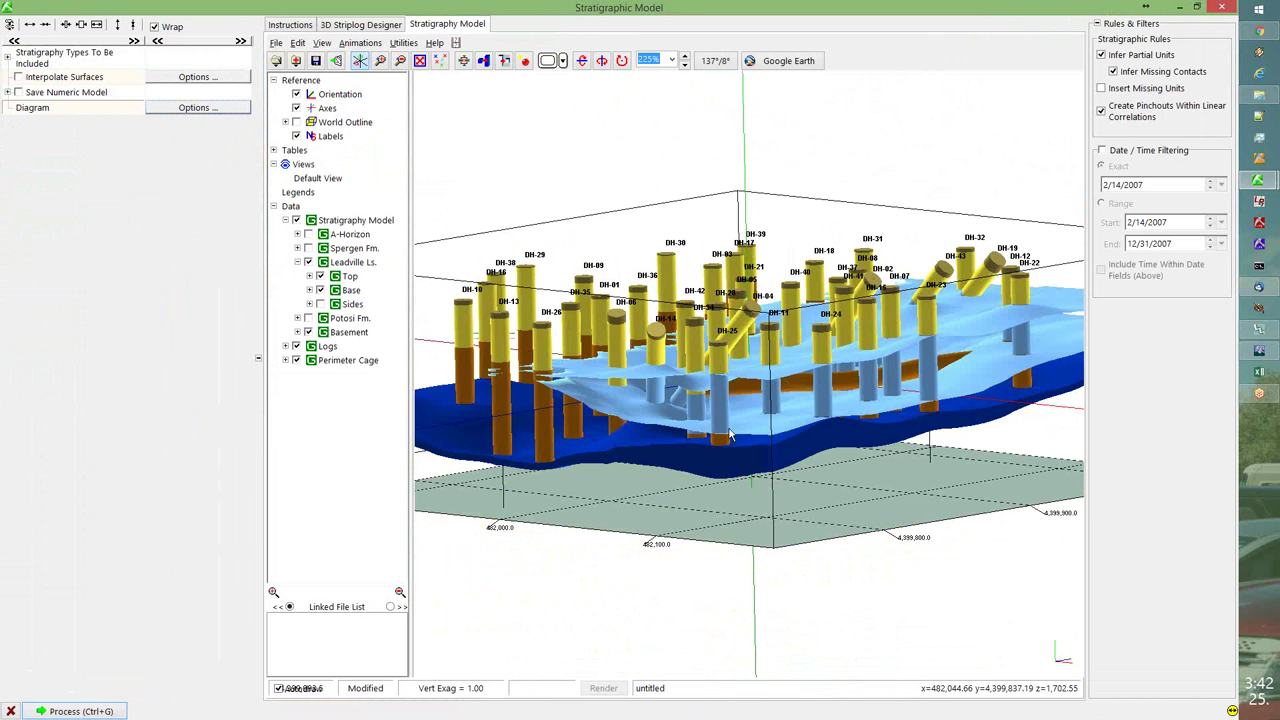
scroll(661, 396, "up", 4)
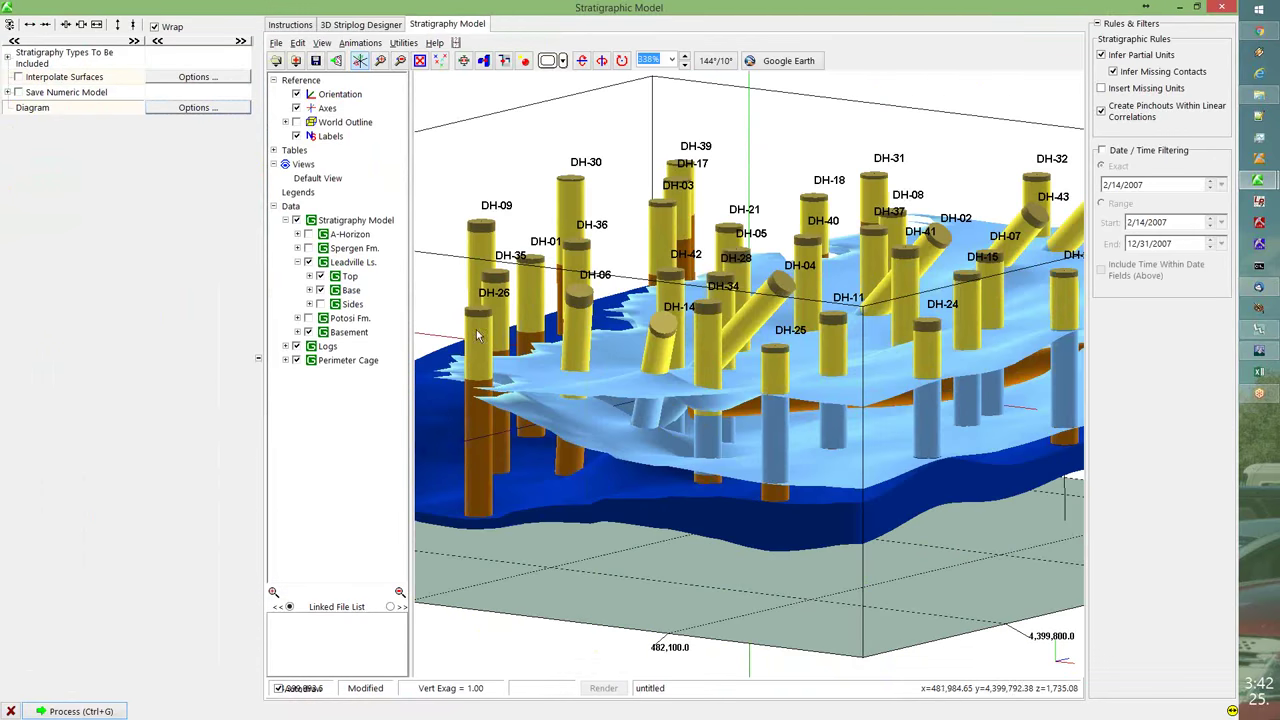
left_click(320, 304)
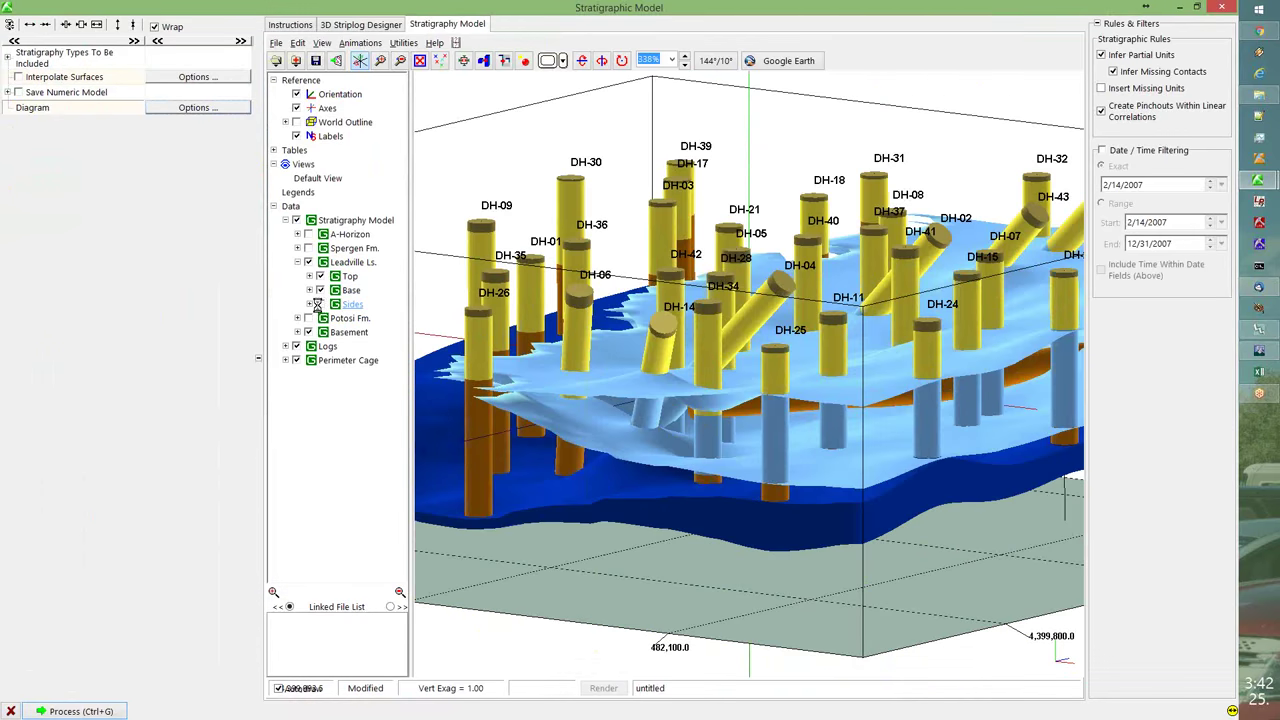
- Try 50 opacity for the whole Stratigraphy Model group, and settle on 80
left_click(348, 221)
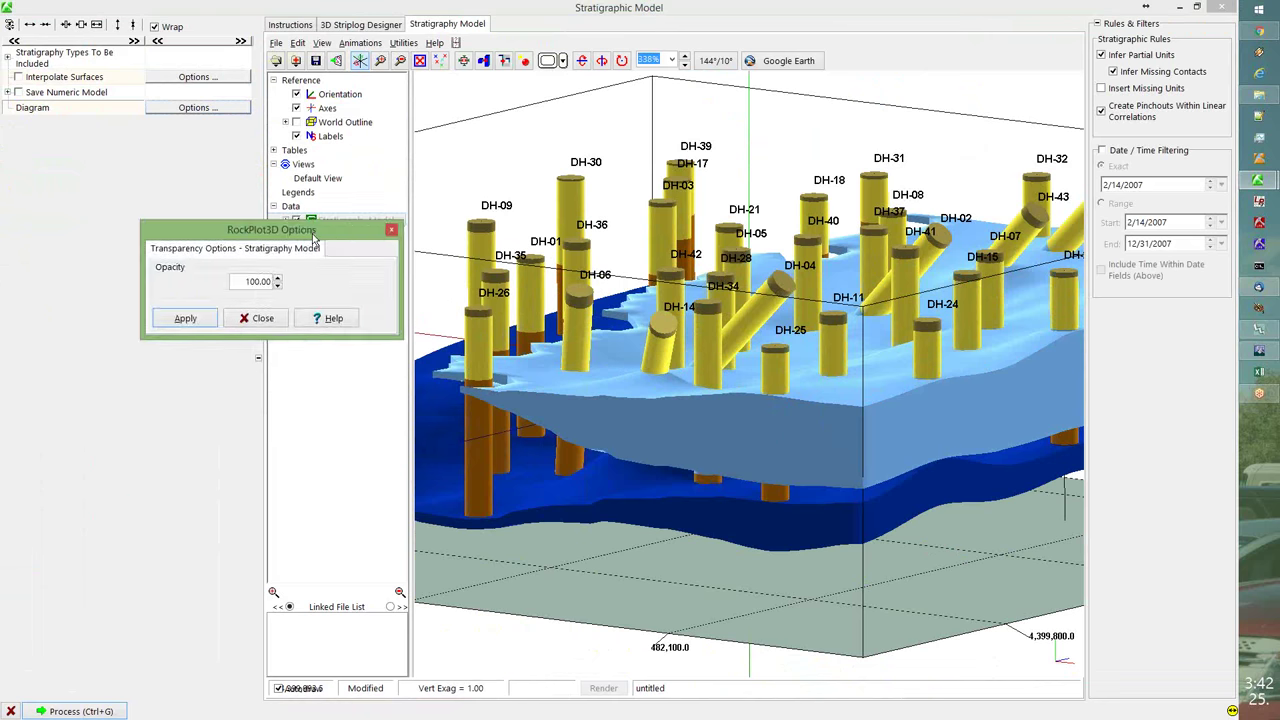
left_click_drag(231, 283, 268, 282)
type("50")
key("Return")
key("shift+Home")
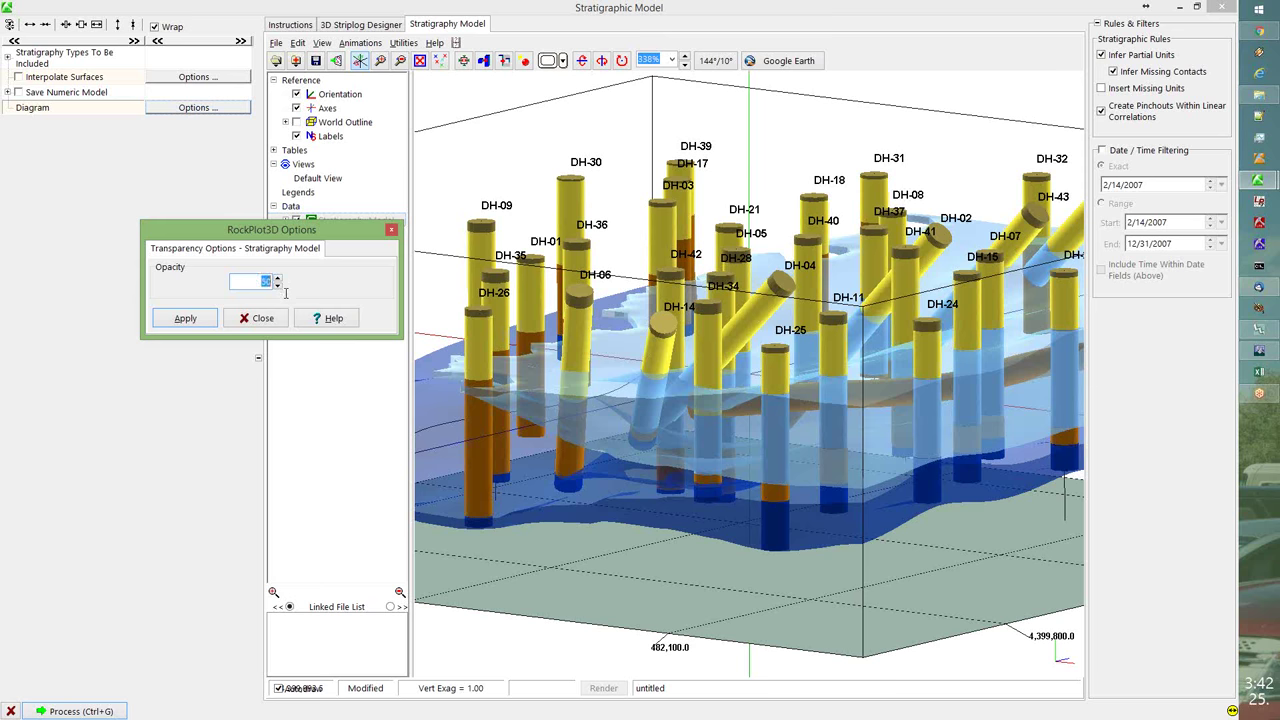
type("80")
key("Return")
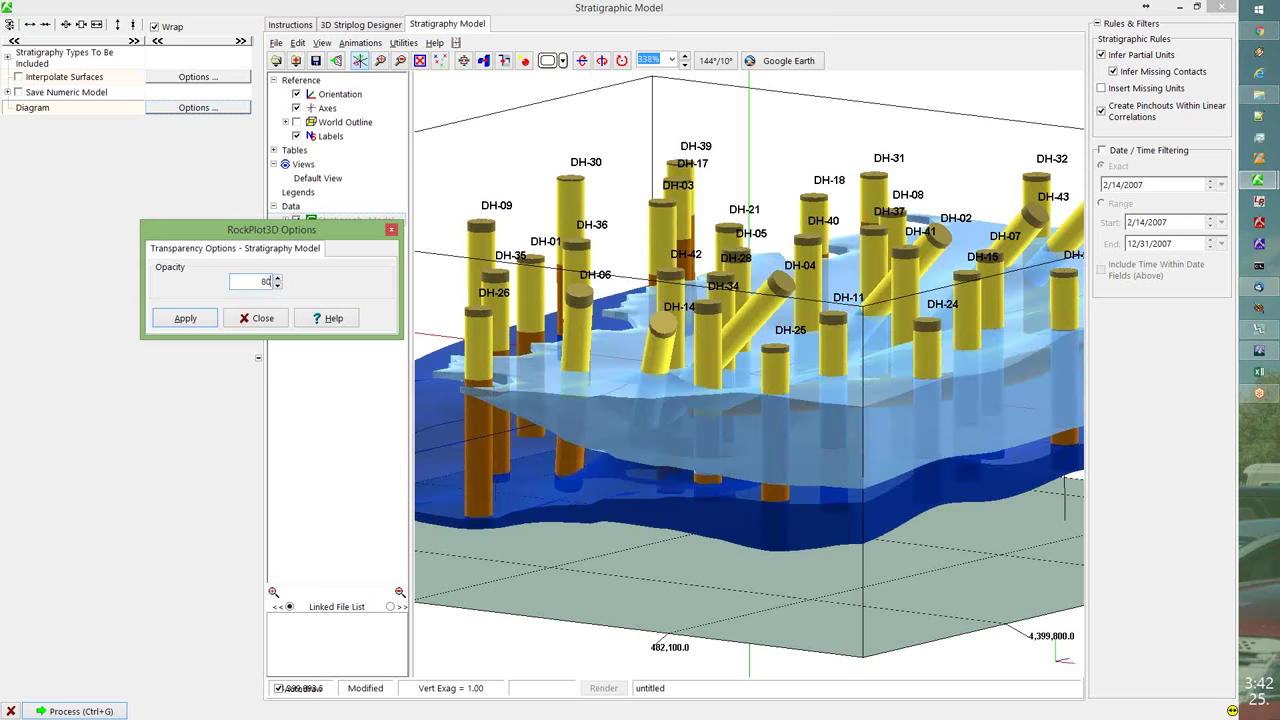
left_click(255, 318)
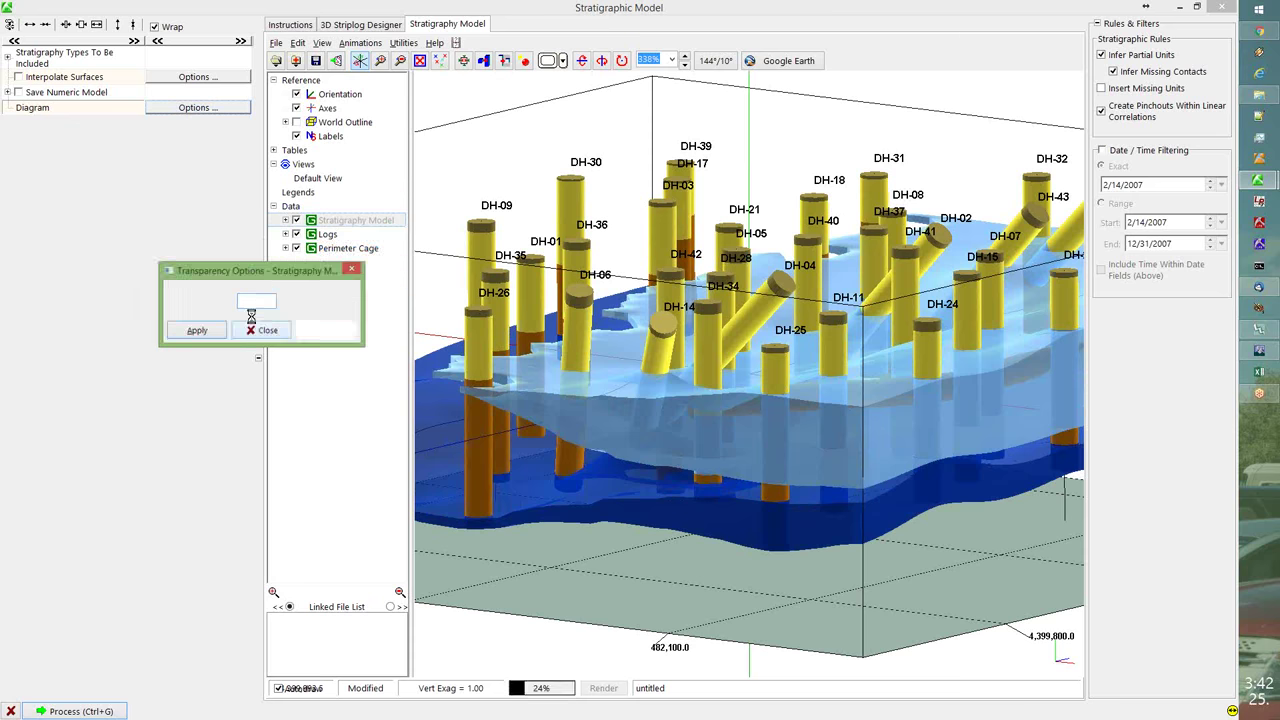
- Check the Leadville Ls. layer's own transparency options, and rotate the model to examine the pinchout edge against the logs
left_click(285, 220)
left_click(354, 264)
double_click(355, 266)
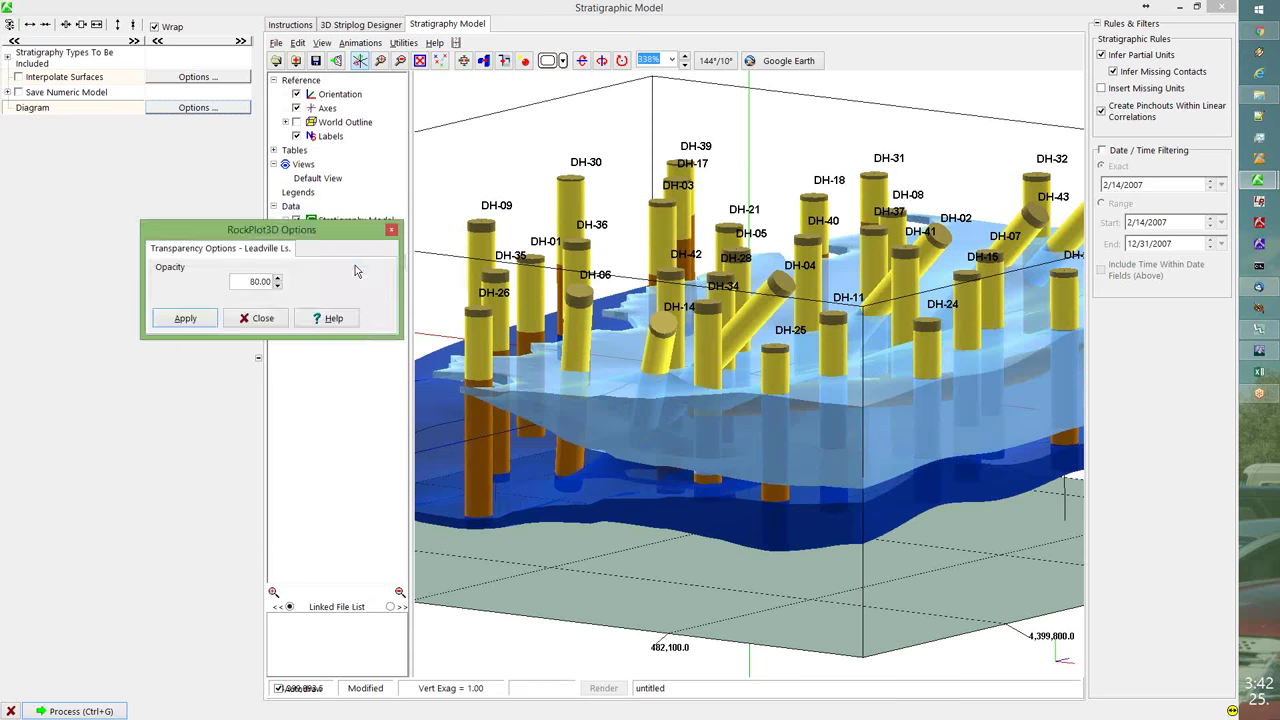
left_click(247, 320)
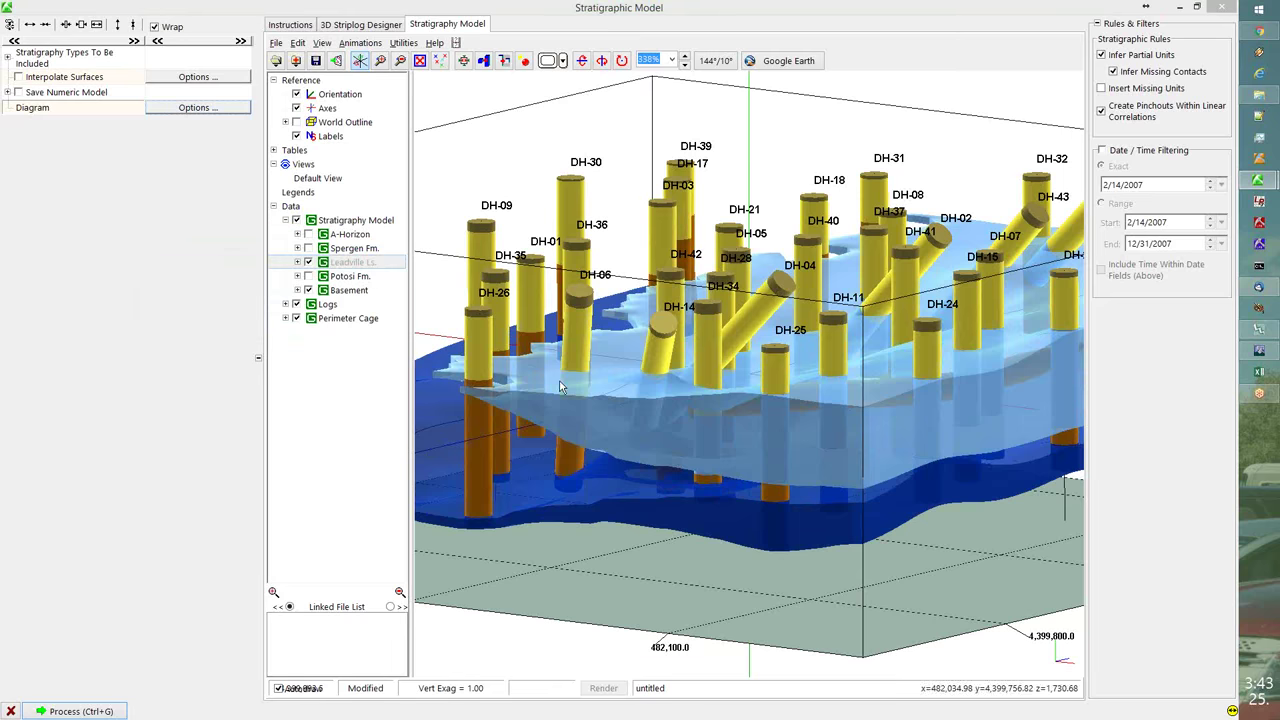
left_click_drag(562, 386, 664, 421)
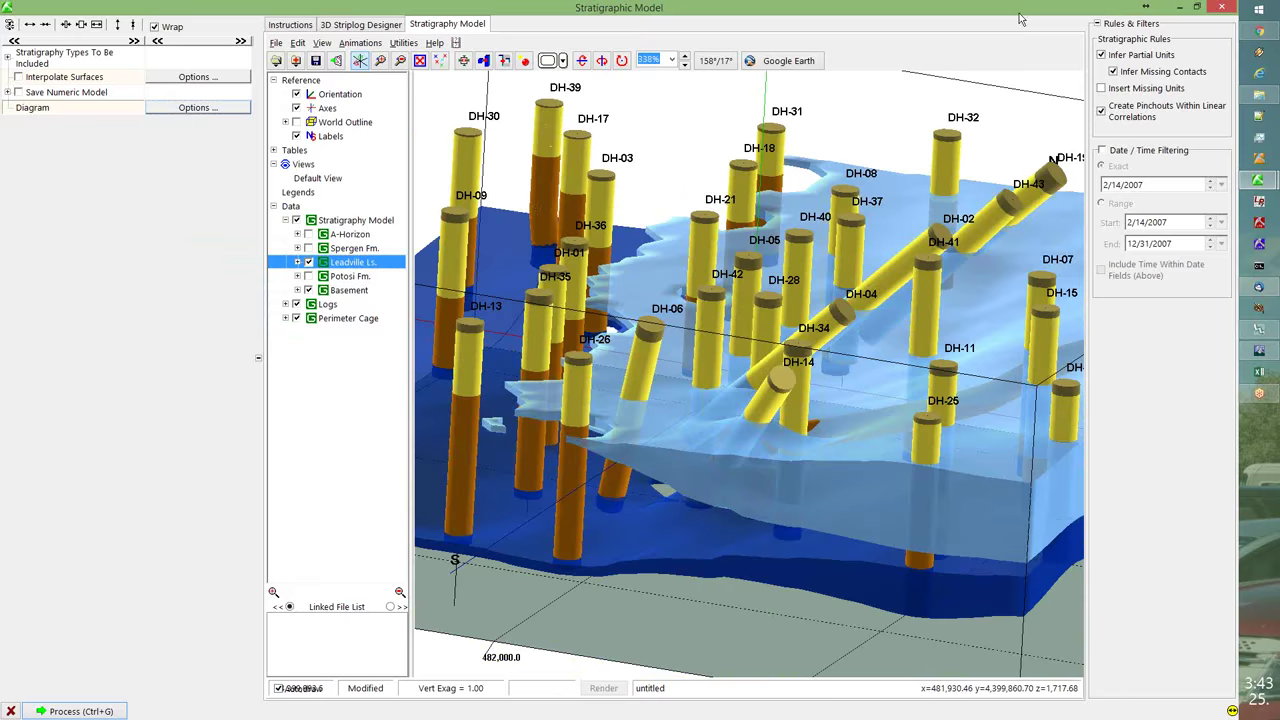
scroll(530, 336, "down", 3)
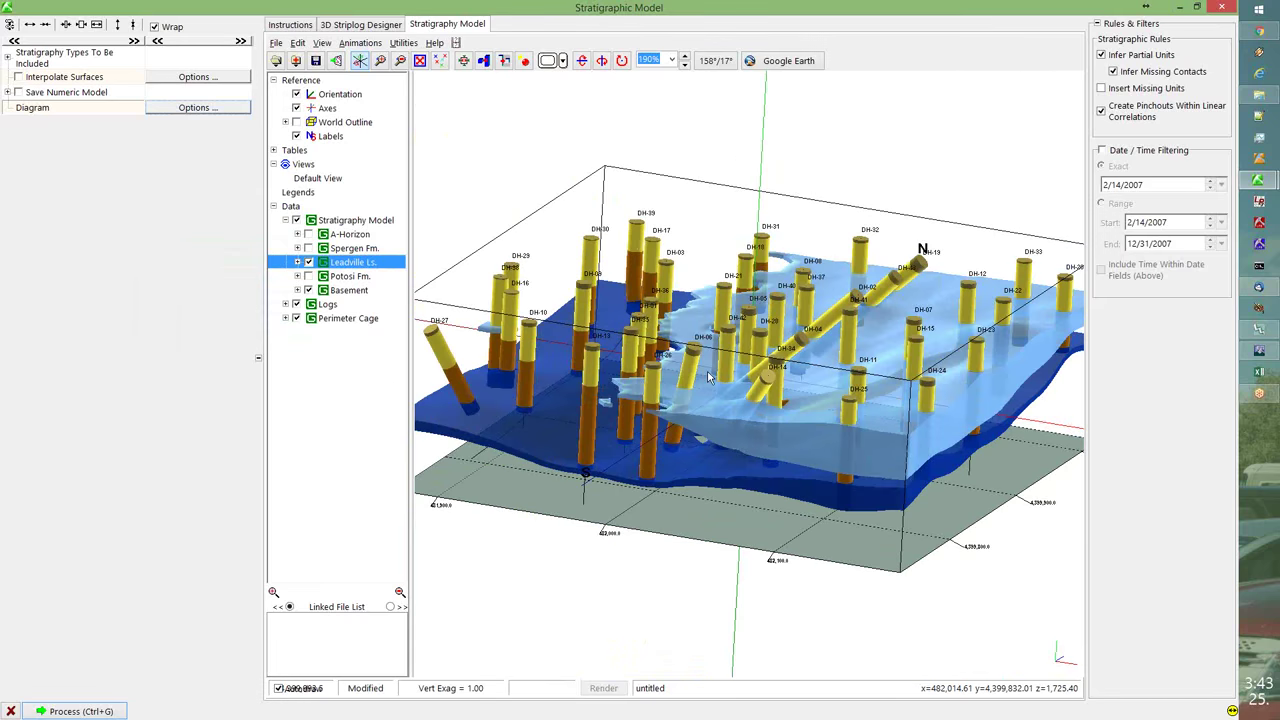
- Save the 3D view in the Samples folder as a RockPlot3D file named StratigraphyWithLogs
left_click(318, 65)
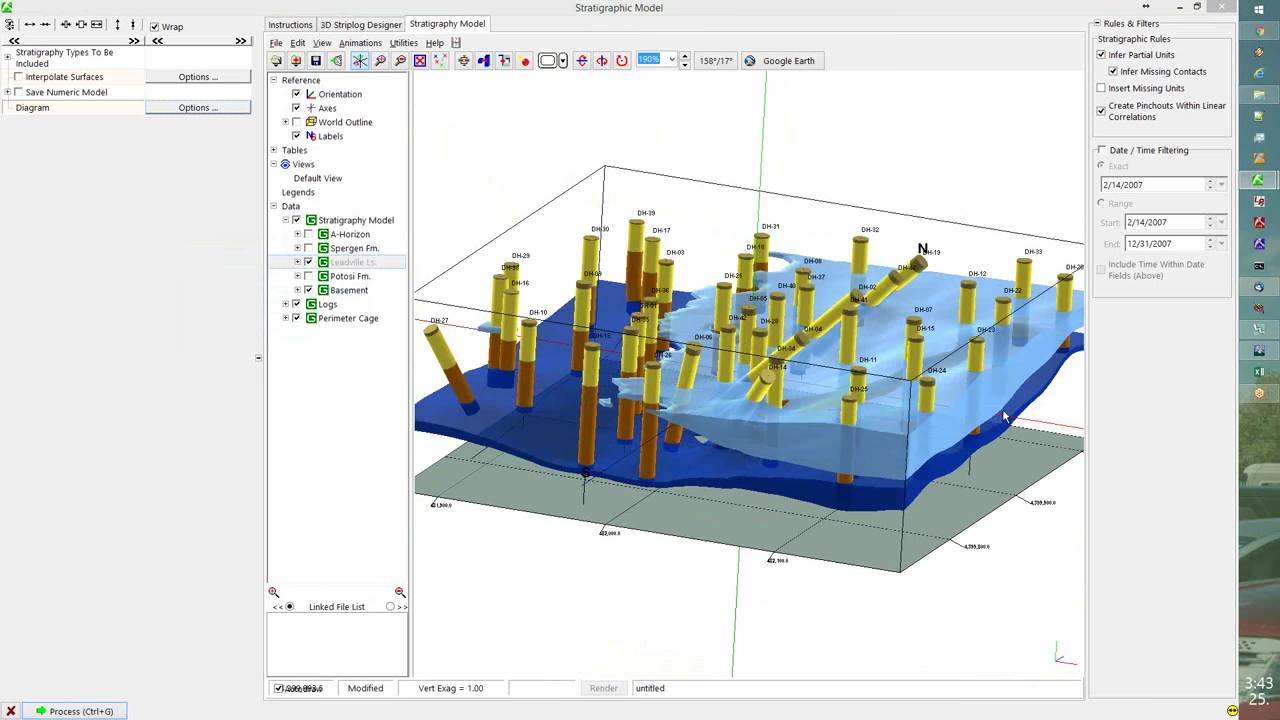
mouse_move(1256, 182)
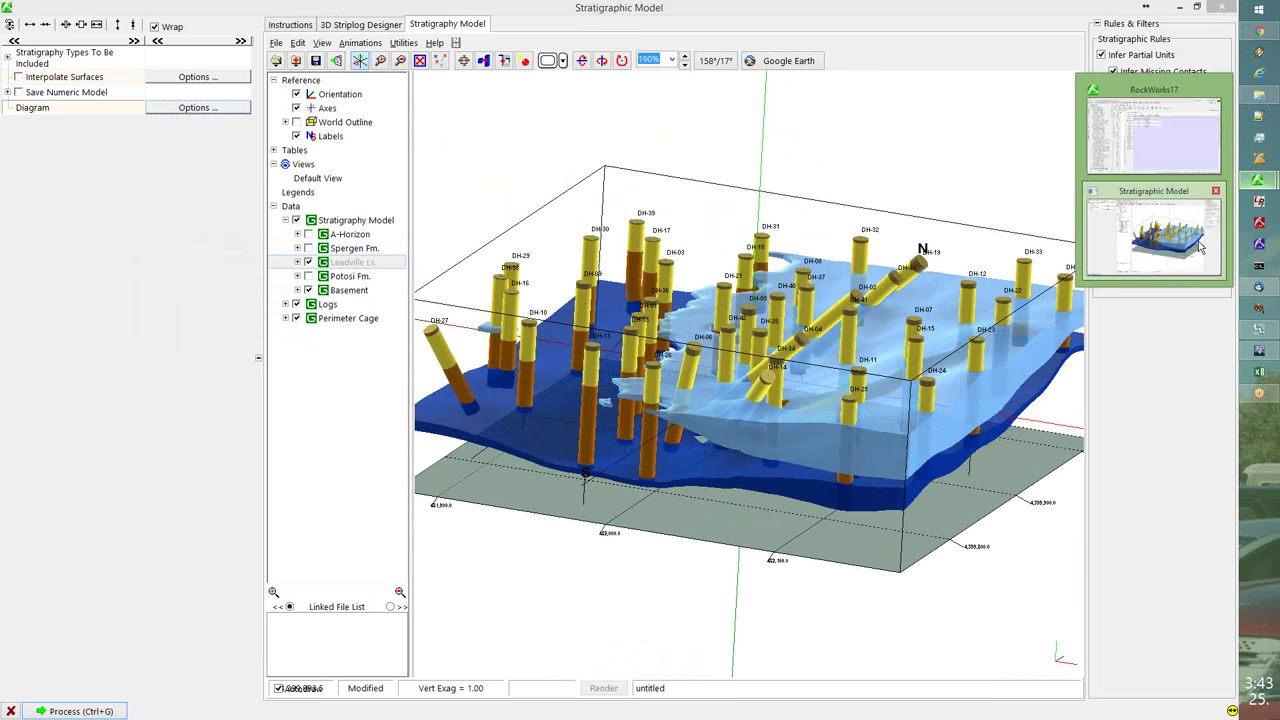
left_click(1201, 247)
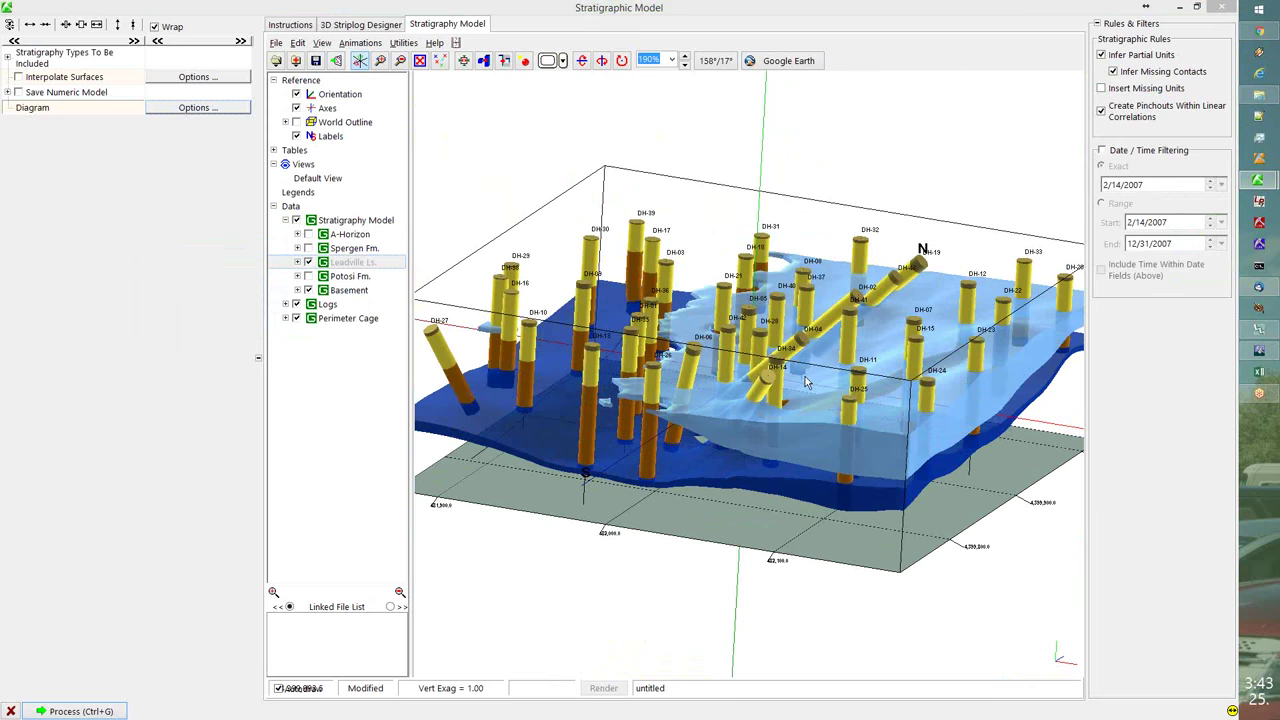
key("super+d")
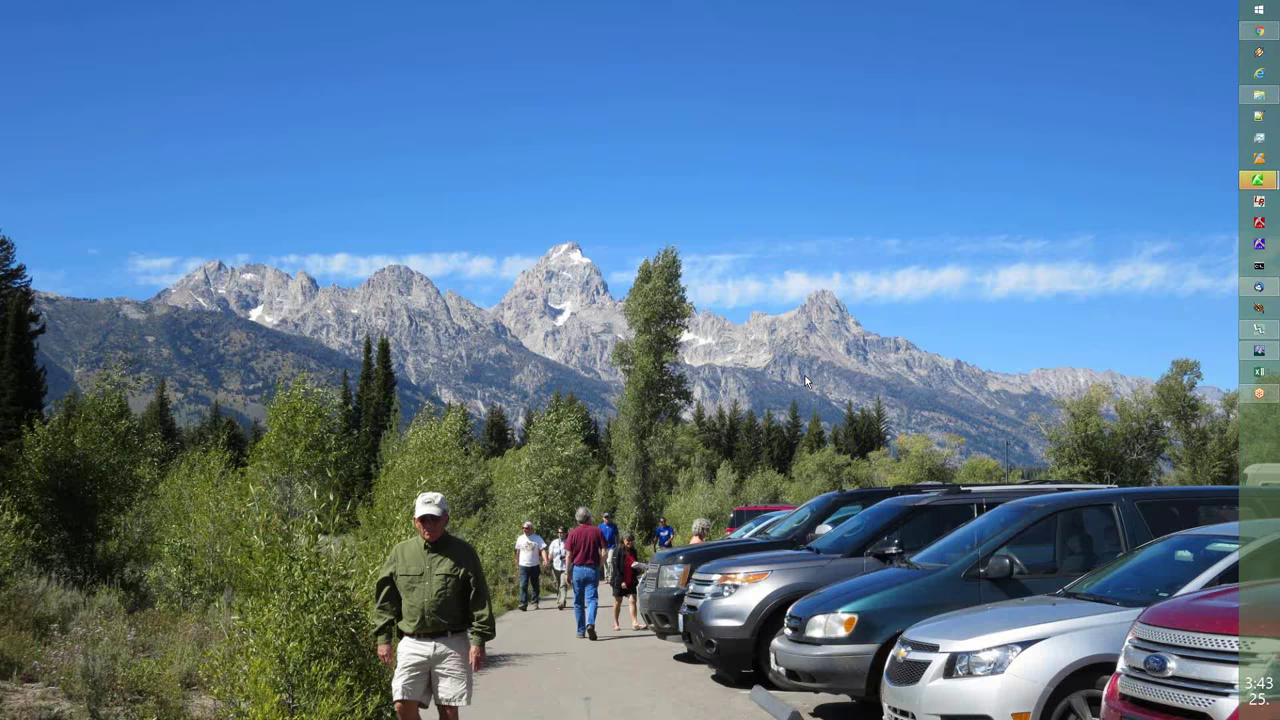
key("super+d")
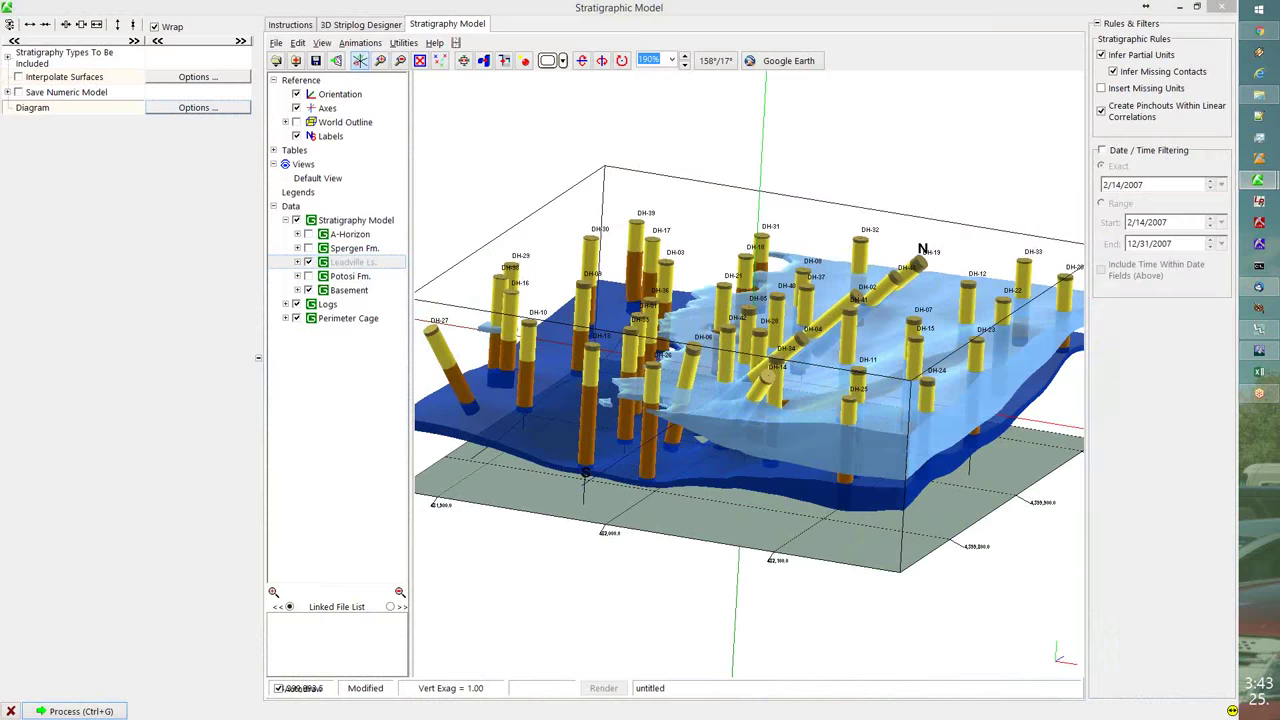
key("ctrl+s")
left_click_drag(30, 328, 608, 227)
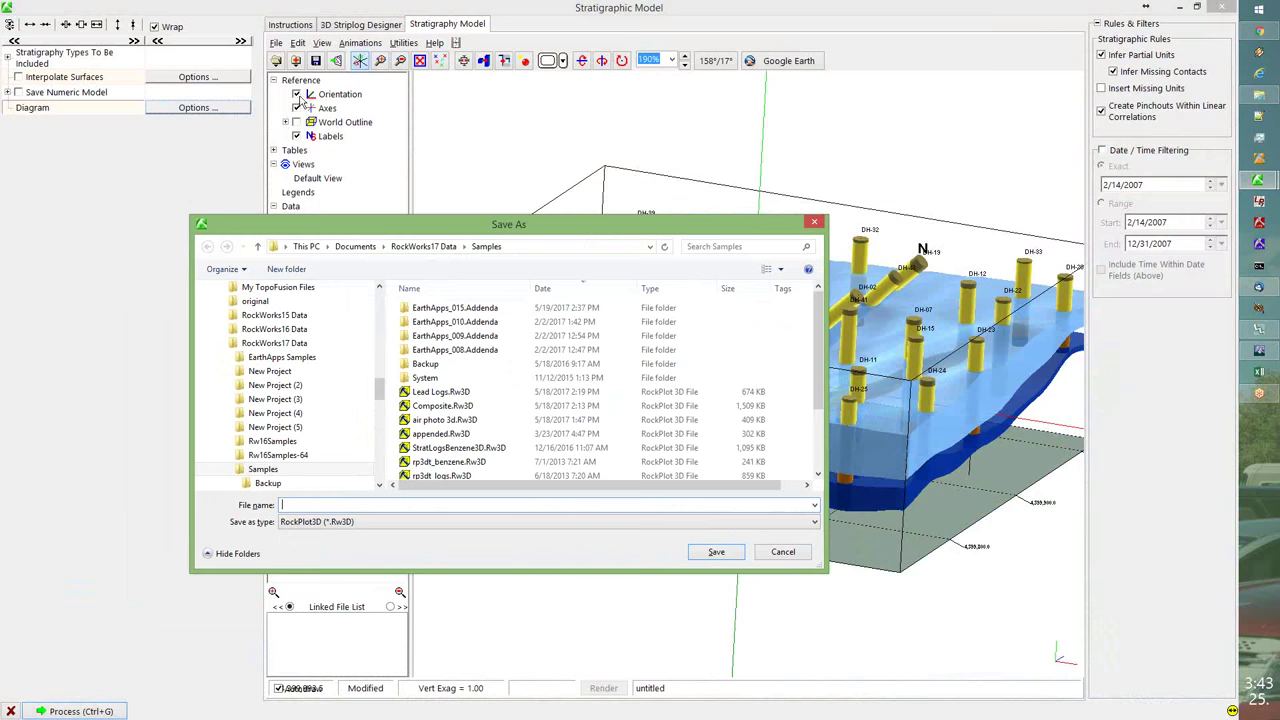
type("S")
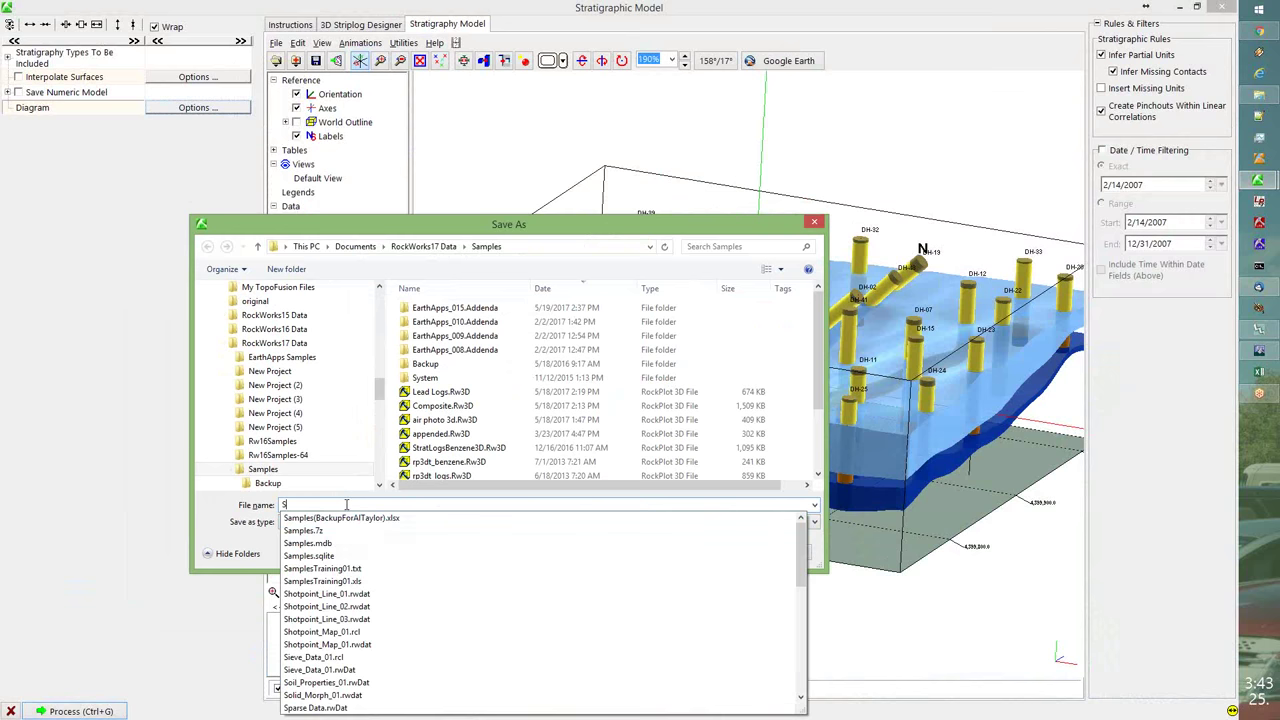
type("trat")
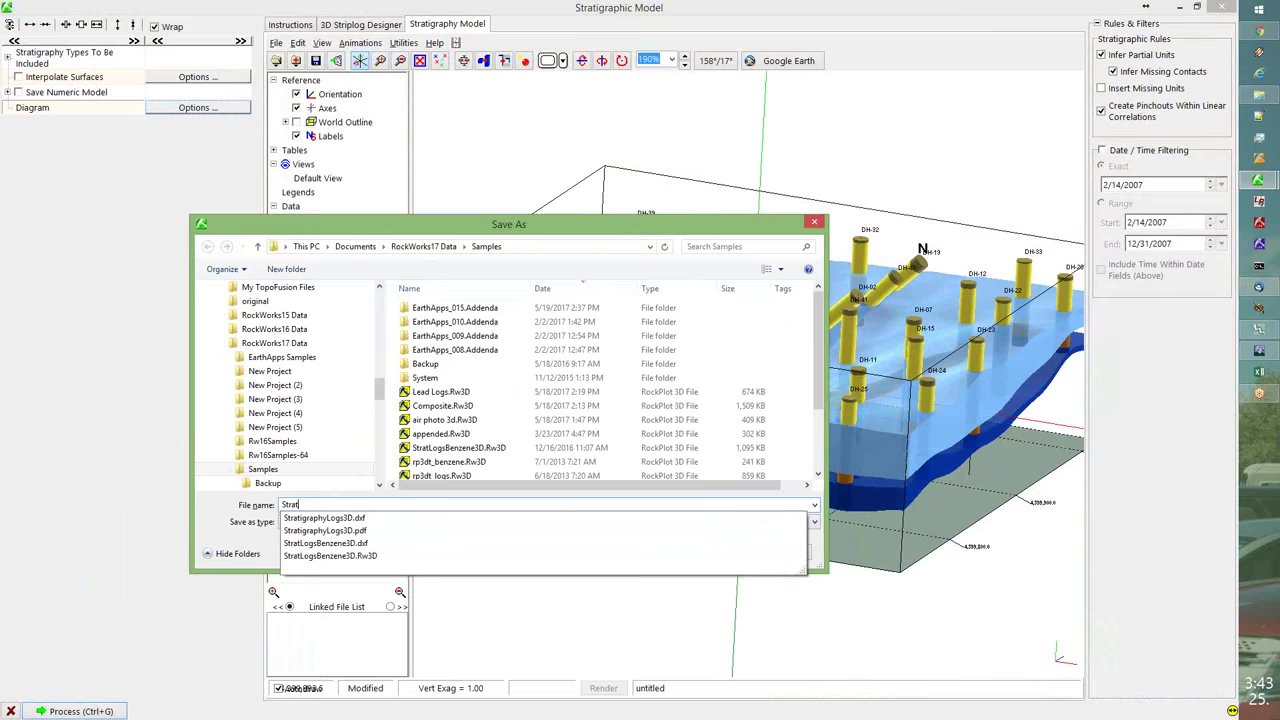
type("igraphyWithLogs")
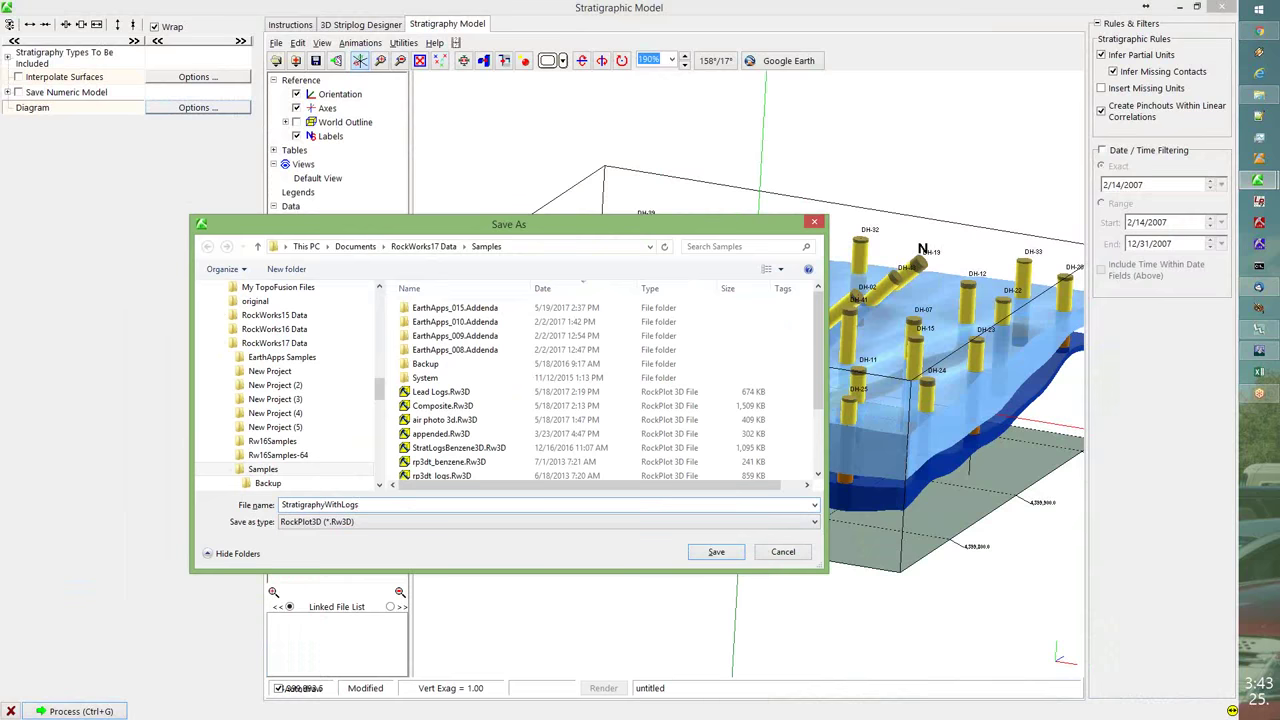
left_click(716, 552)
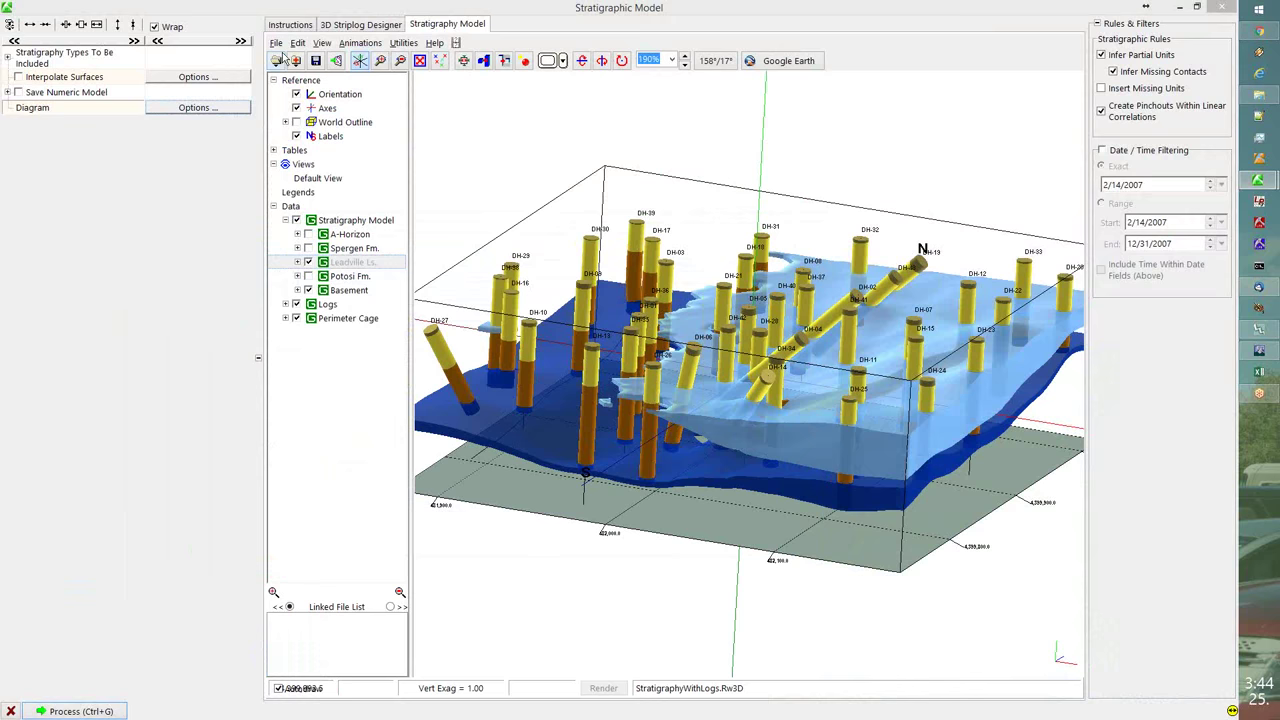
- Look through the RockPlot3D files available to append without adding one, and shrink the model window to uncover the Borehole Manager
left_click(276, 43)
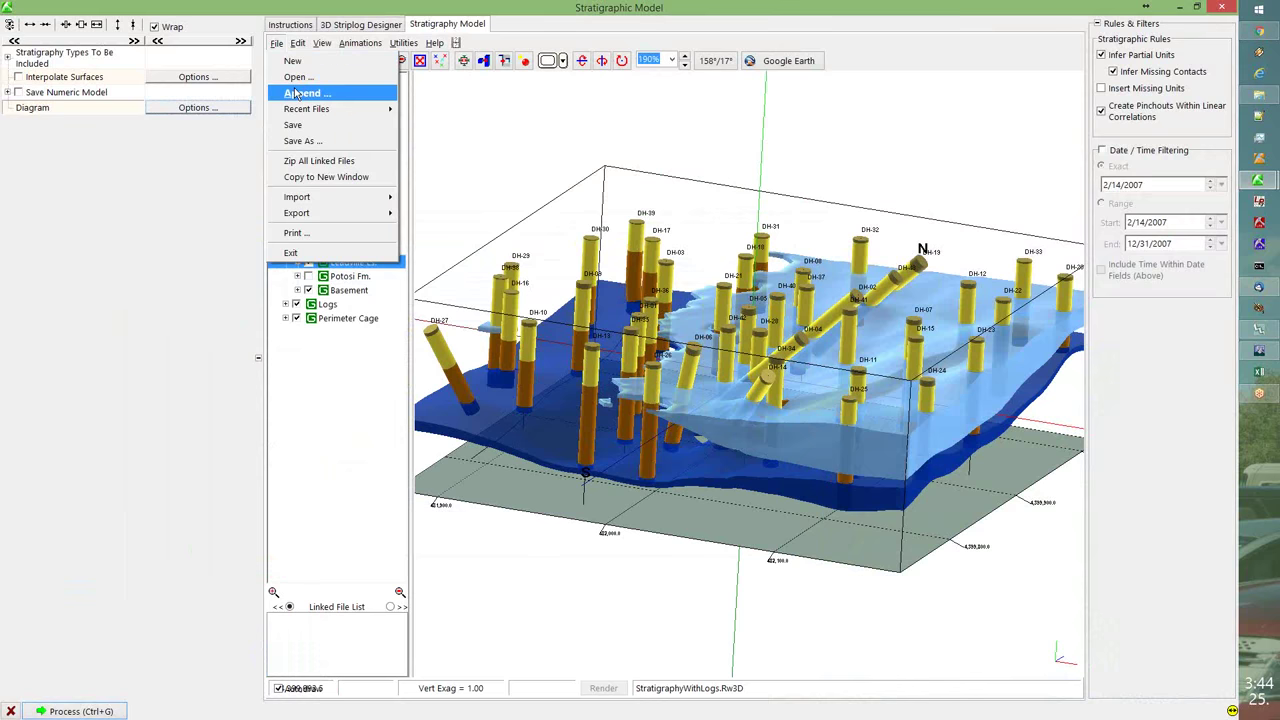
left_click(300, 93)
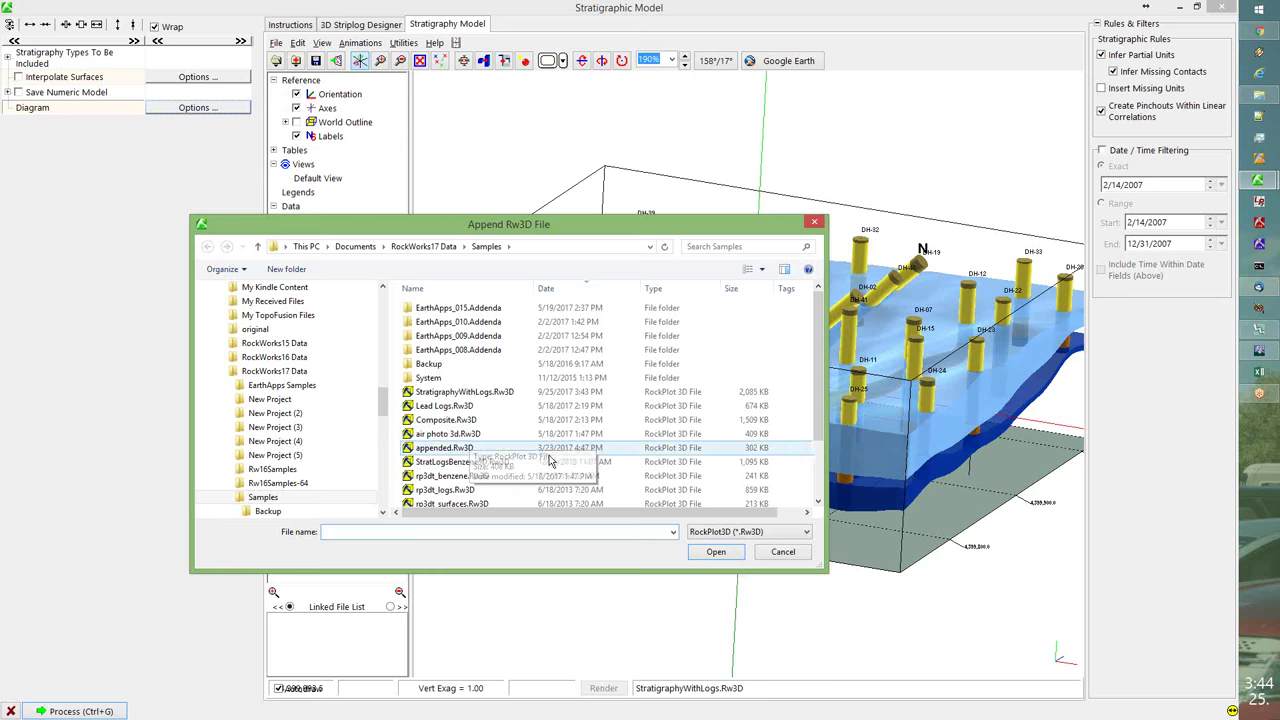
left_click(783, 552)
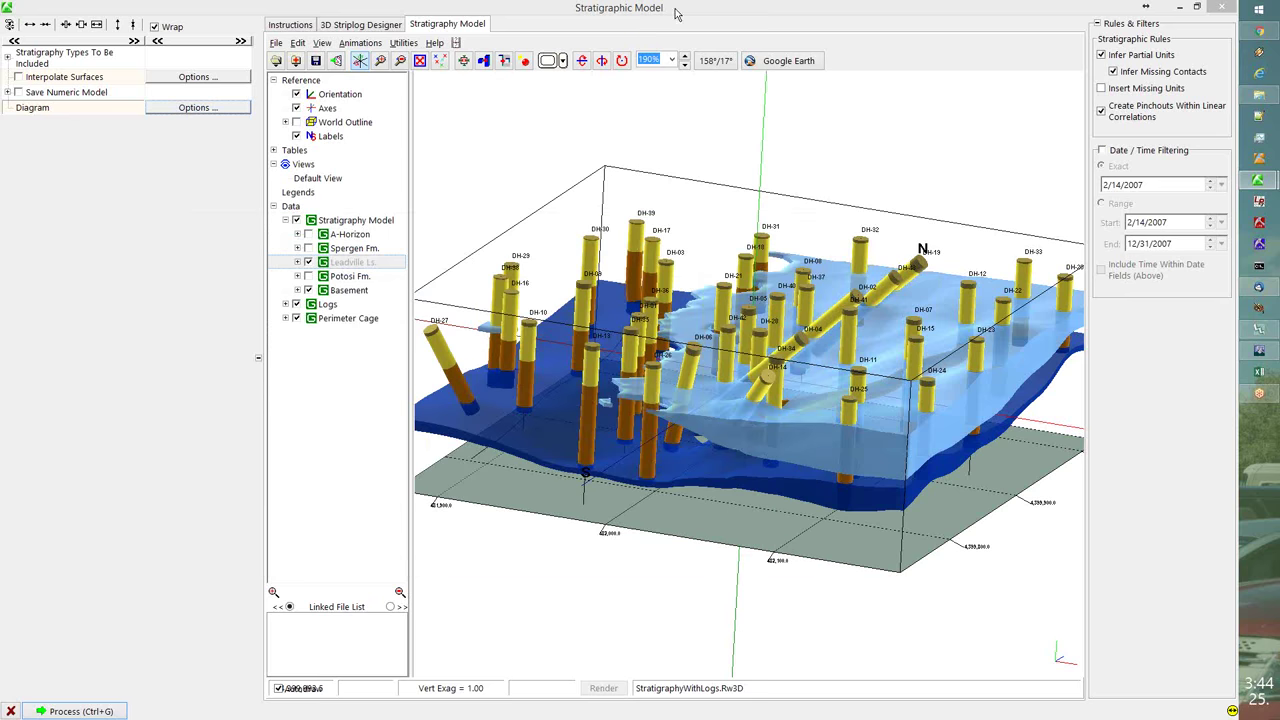
left_click_drag(676, 20, 670, 88)
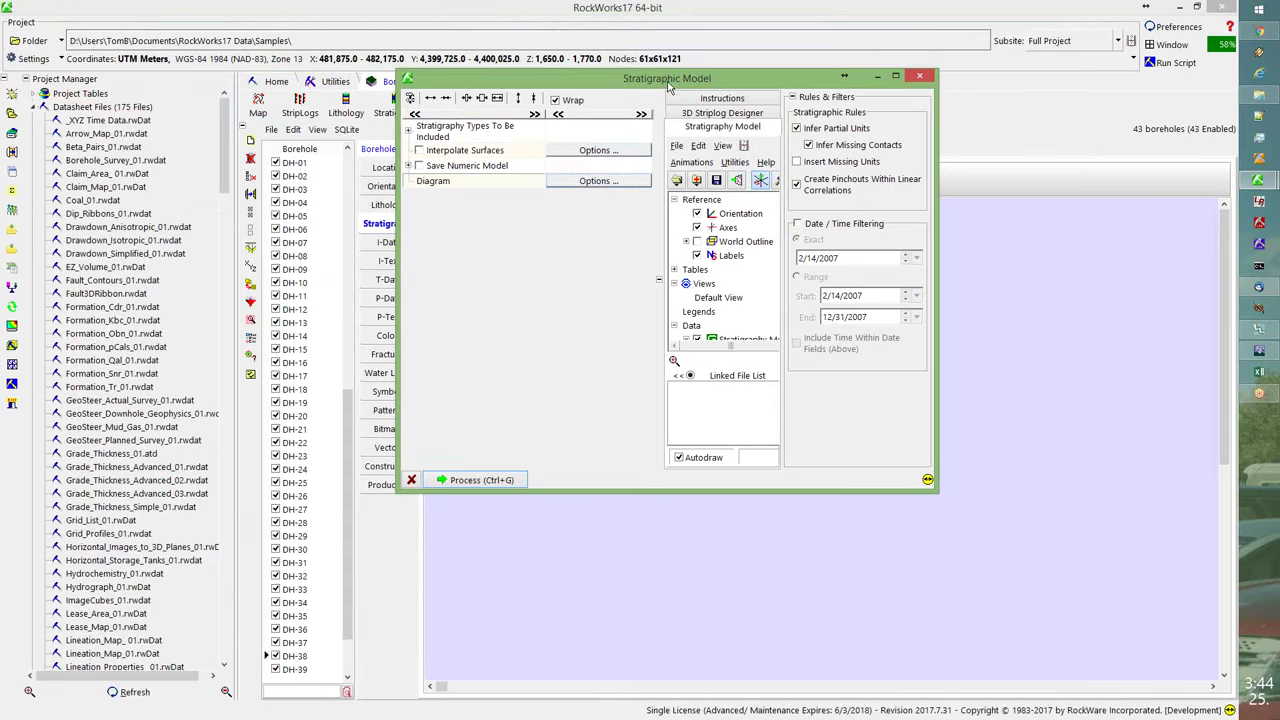
- Close the Stratigraphic Model window, and find the A-Horizon_Top grid among the project's grid models
left_click(922, 76)
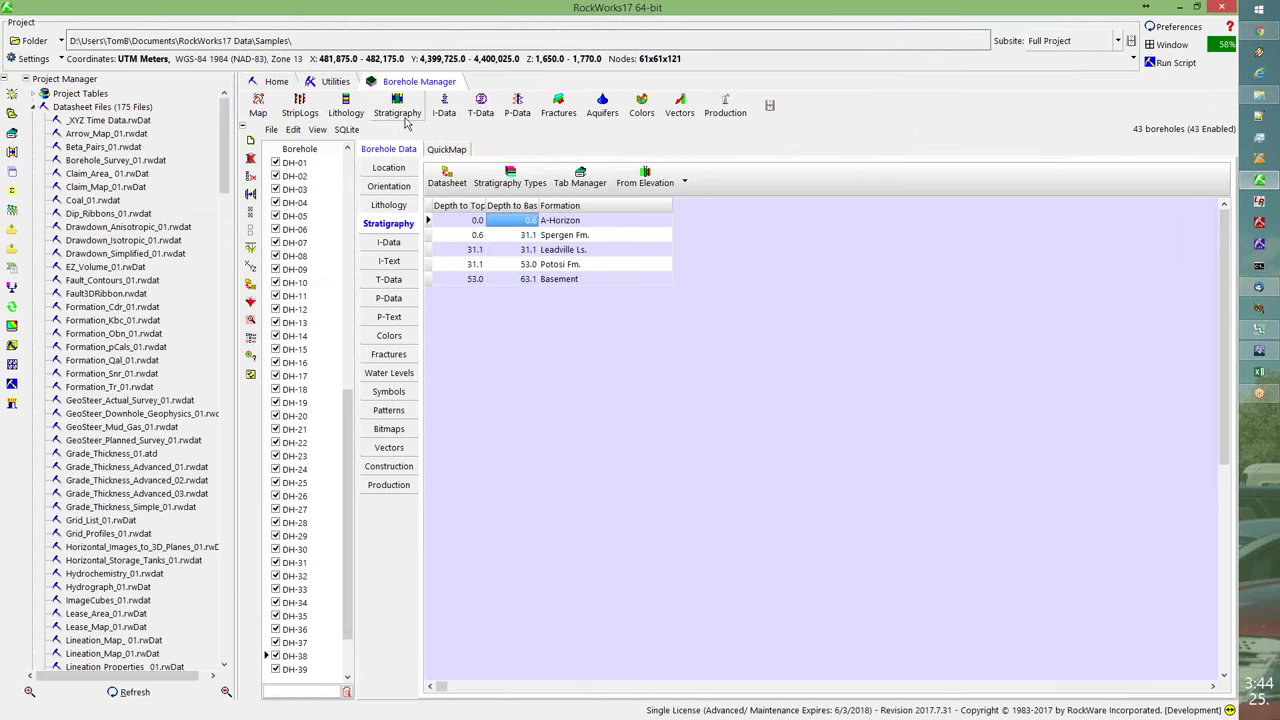
left_click(35, 108)
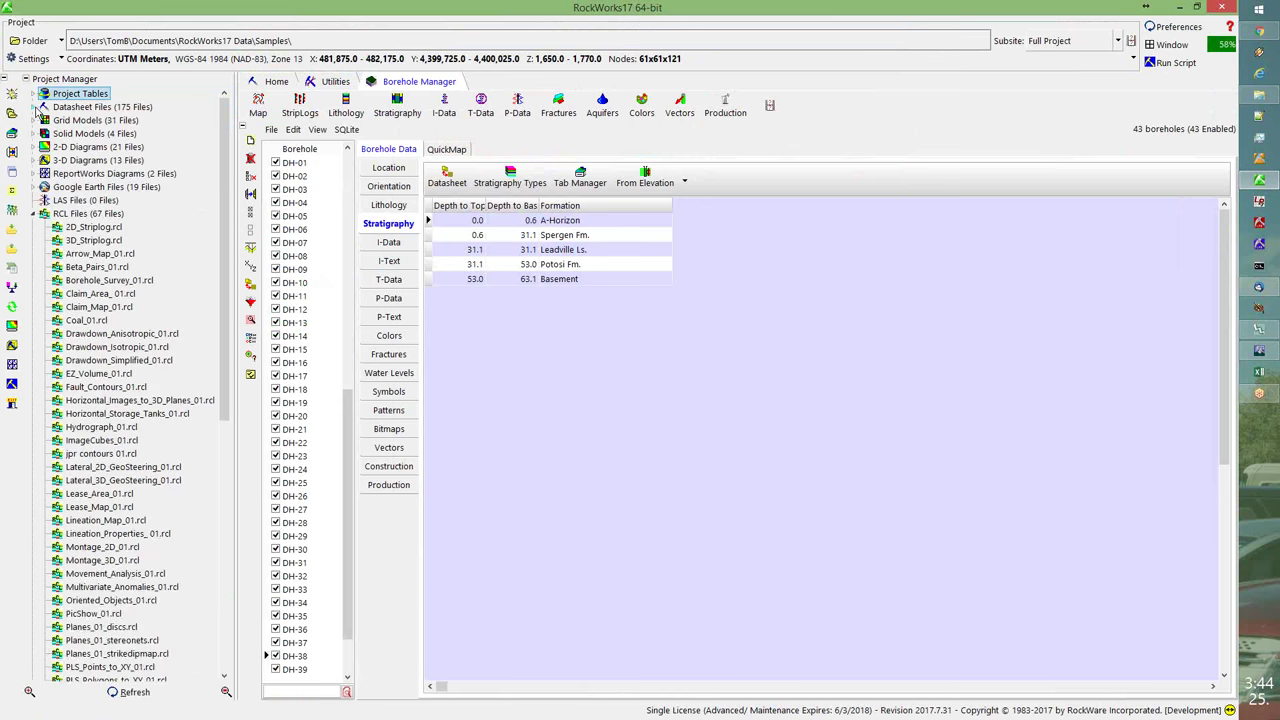
left_click(35, 214)
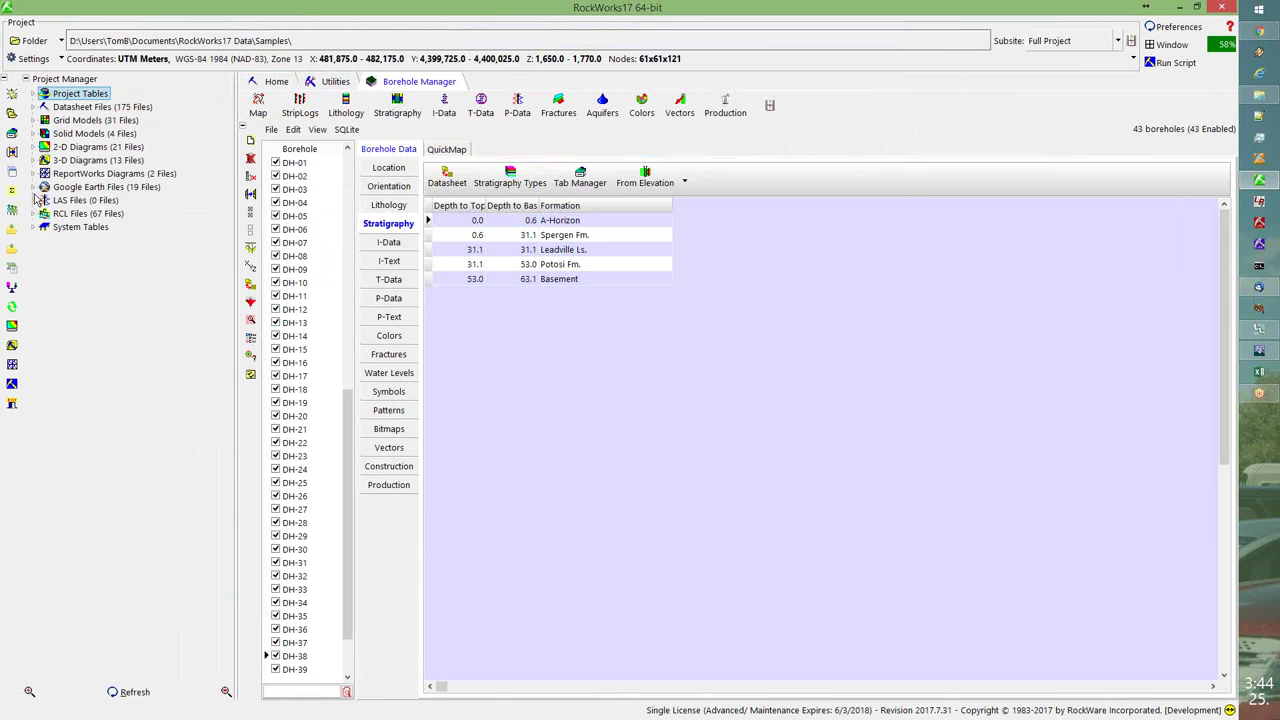
left_click(33, 121)
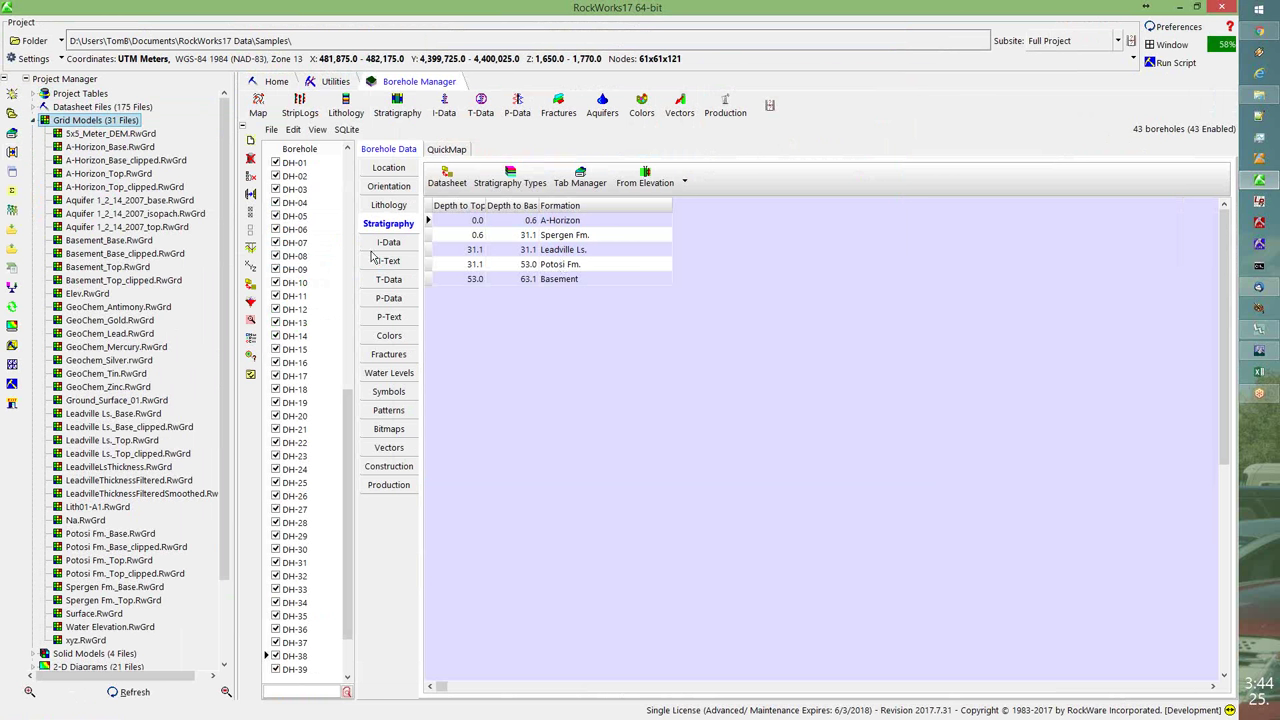
left_click(105, 175)
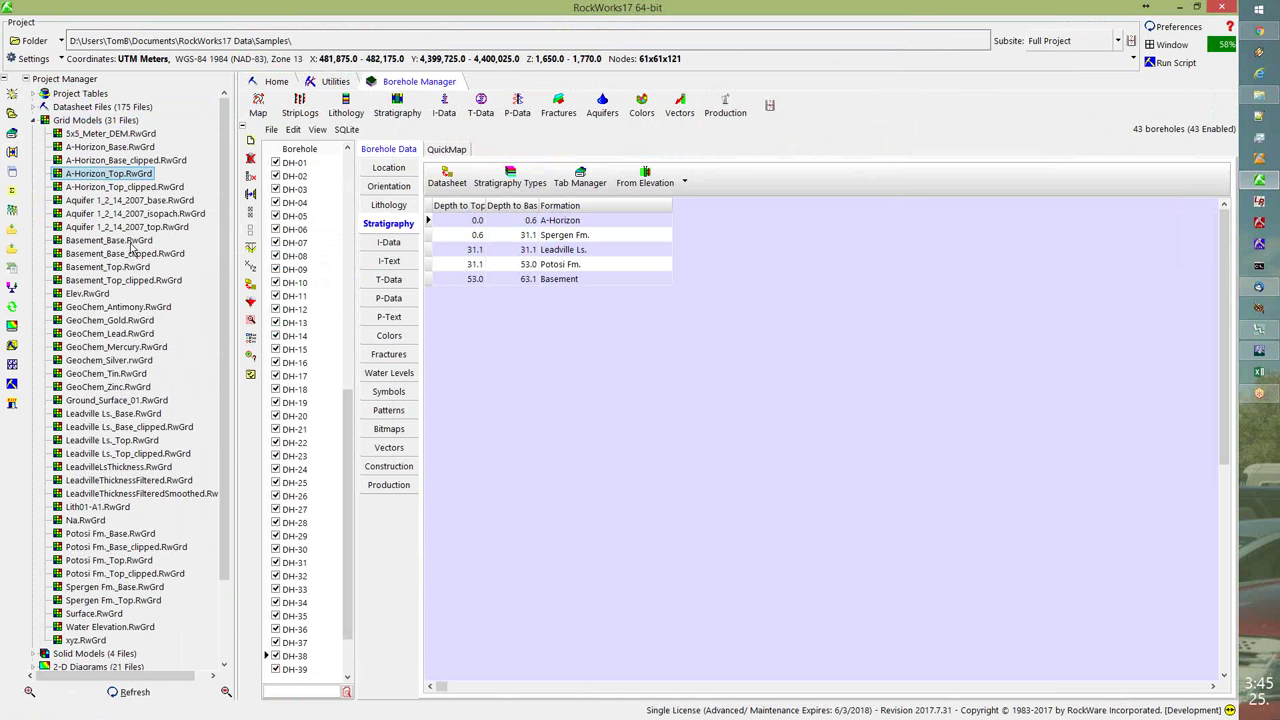
- Start a 2D structural elevation map for the A-Horizon, and name its output grid A-Horizon, a hyphen and the author's first name
left_click(397, 110)
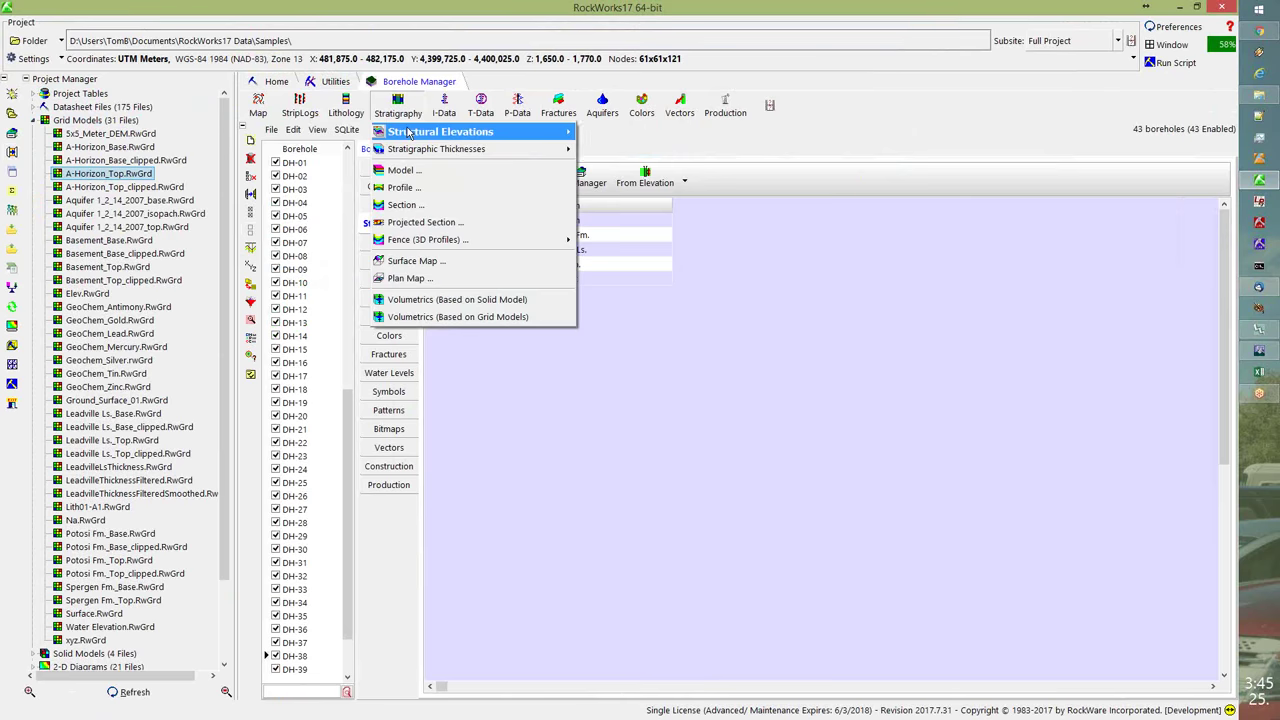
mouse_move(409, 133)
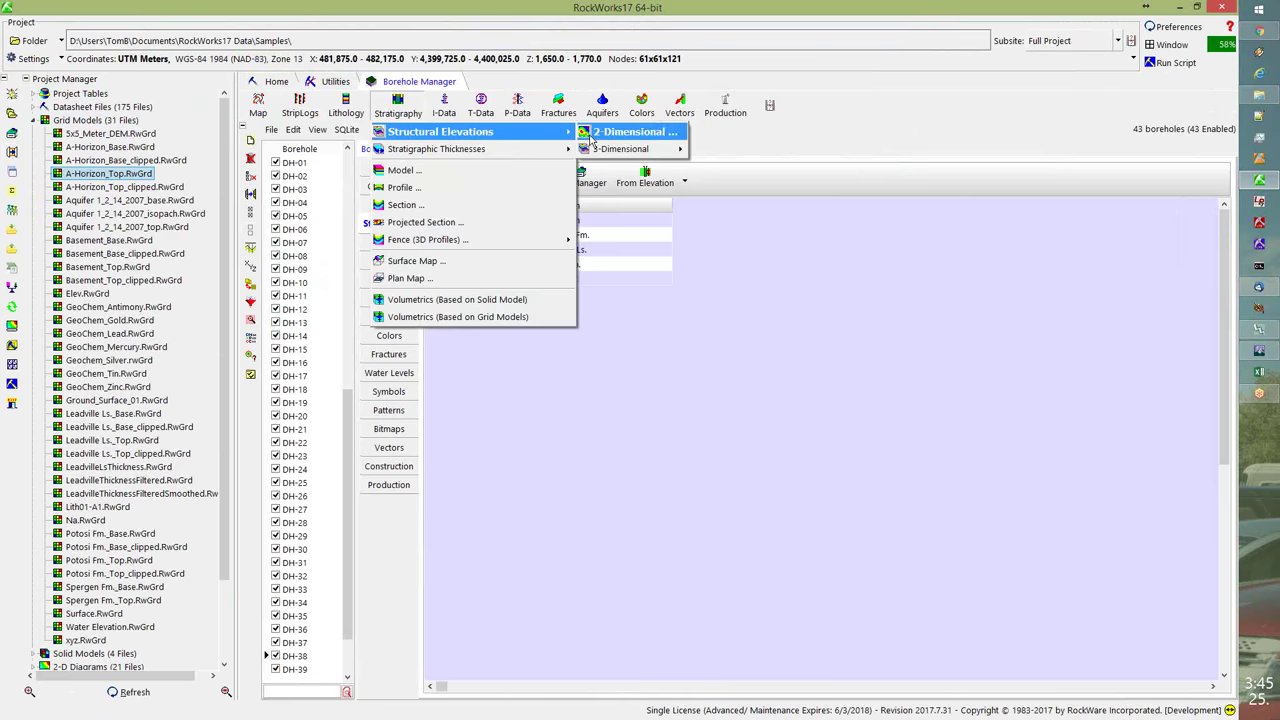
left_click(606, 135)
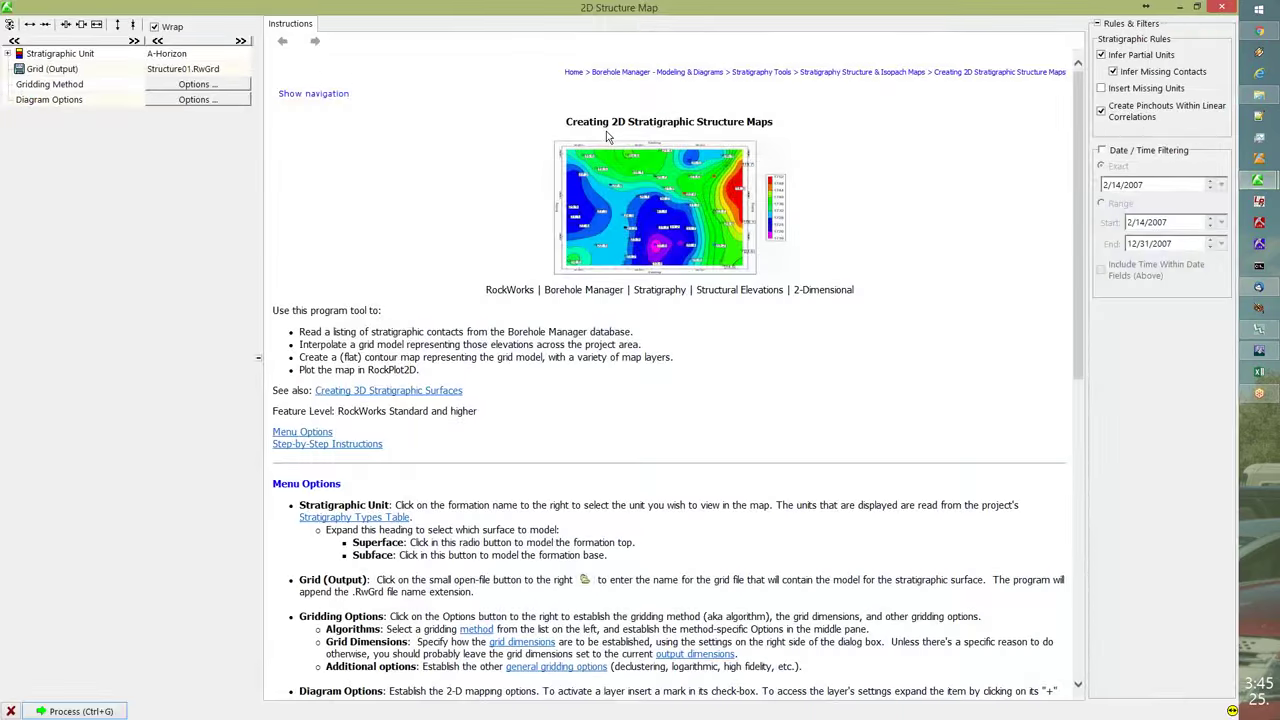
left_click(176, 68)
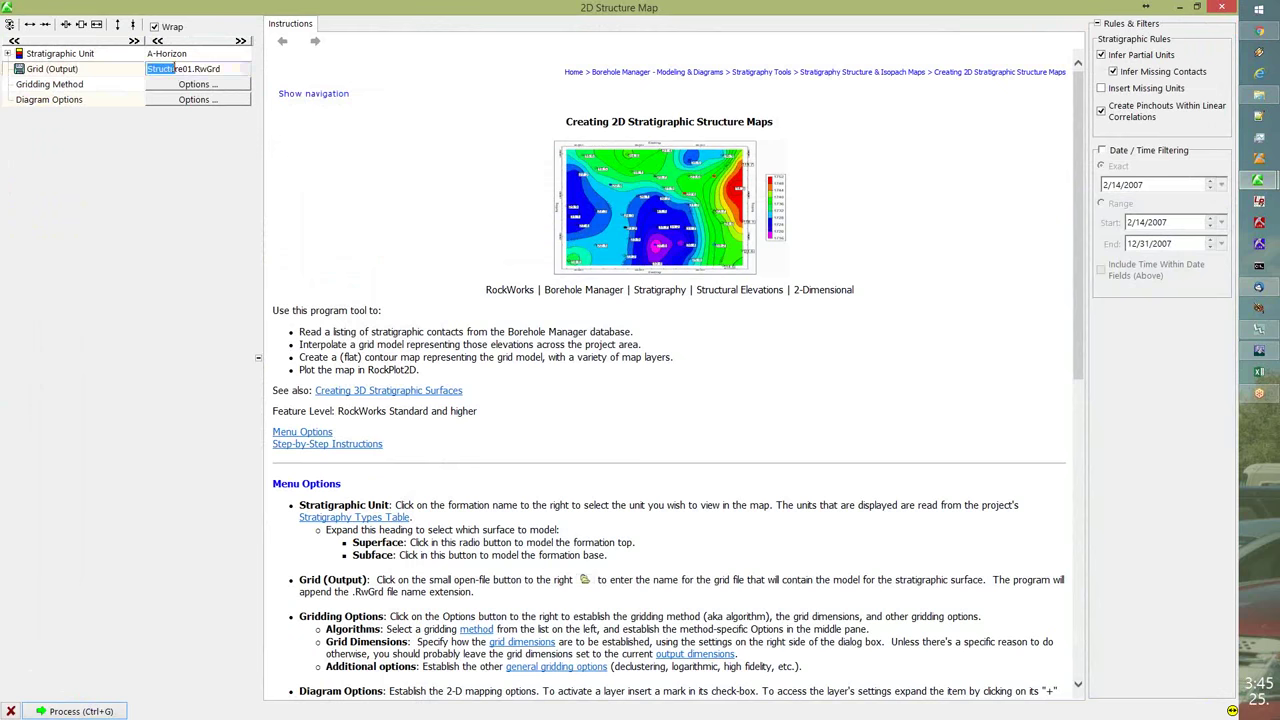
left_click(244, 68)
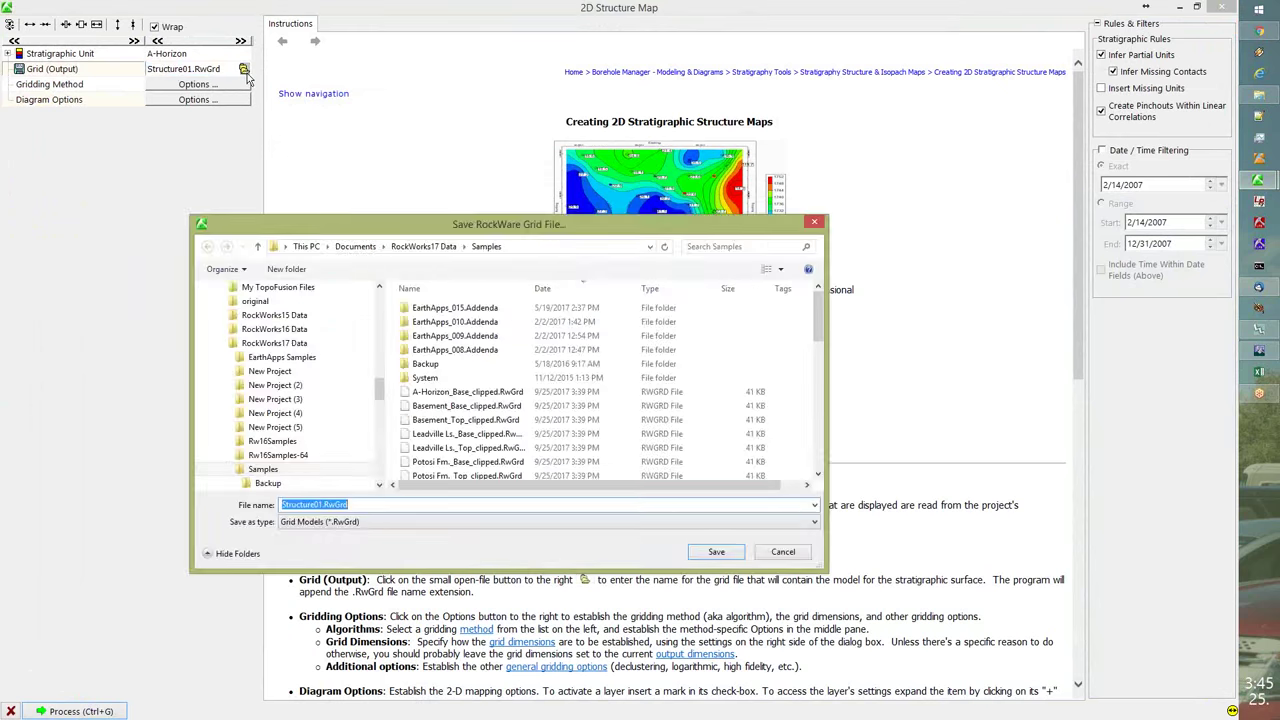
type("A")
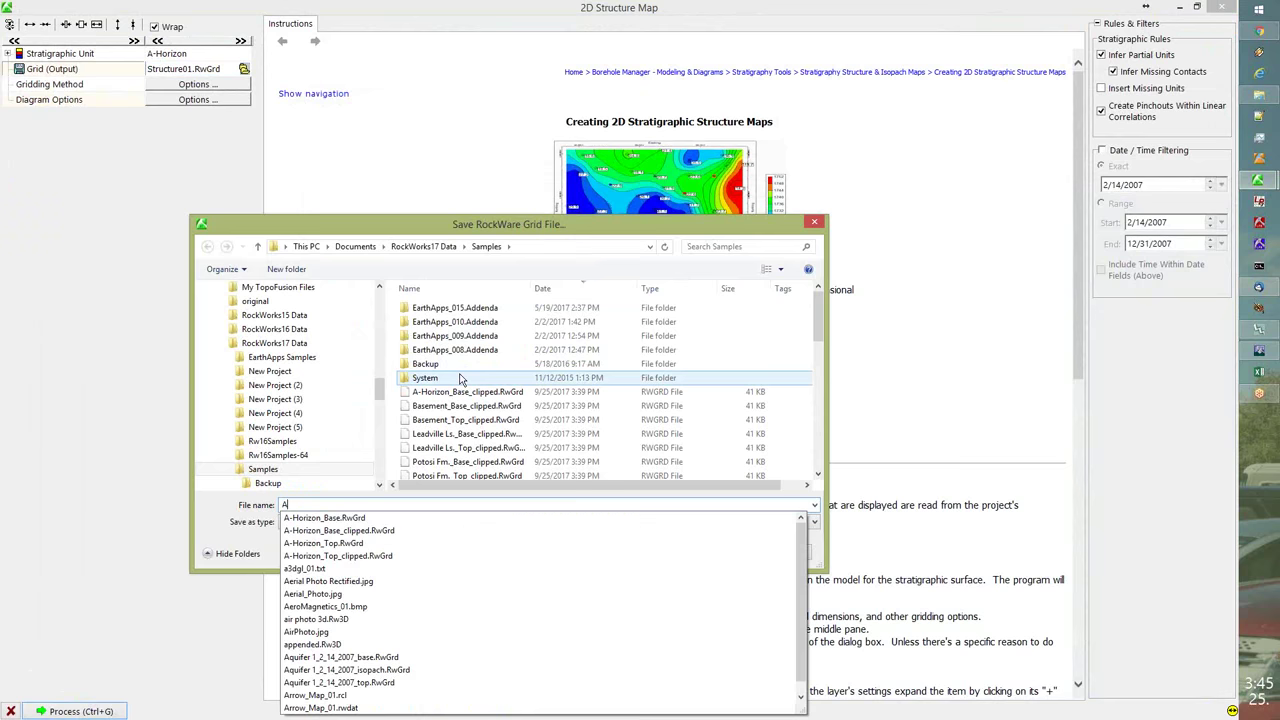
type("-Horizon")
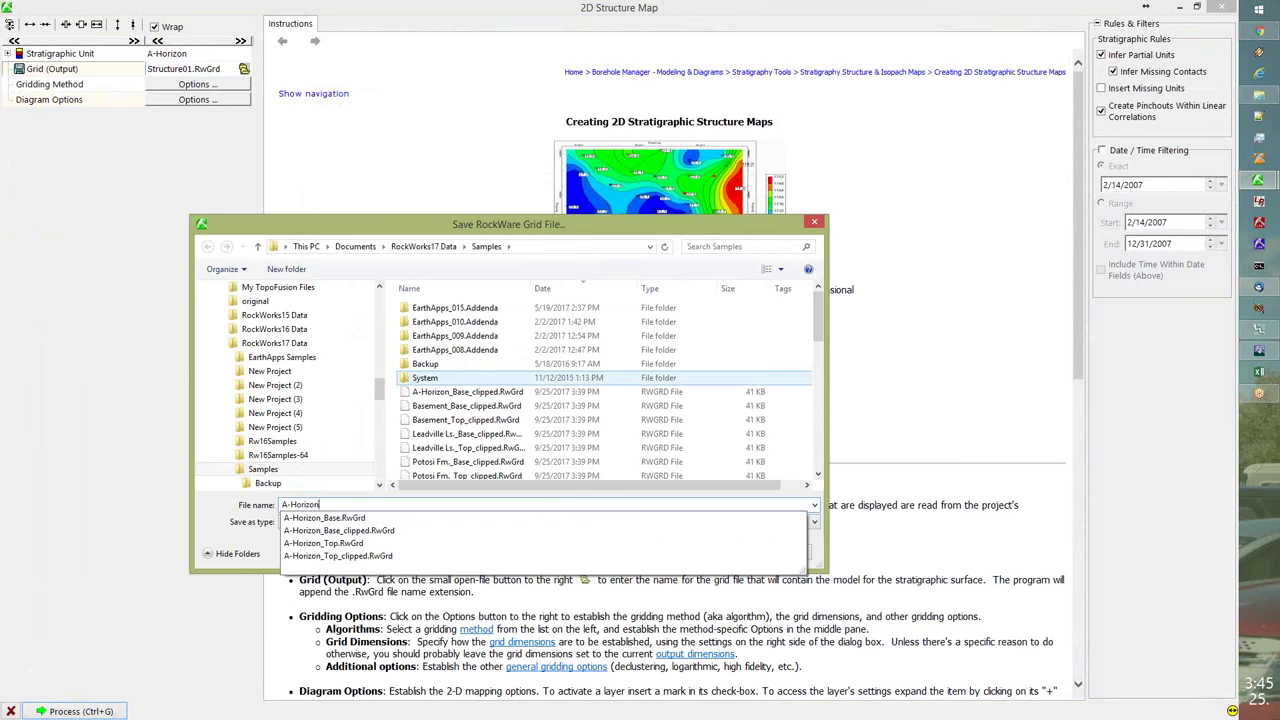
type("-t")
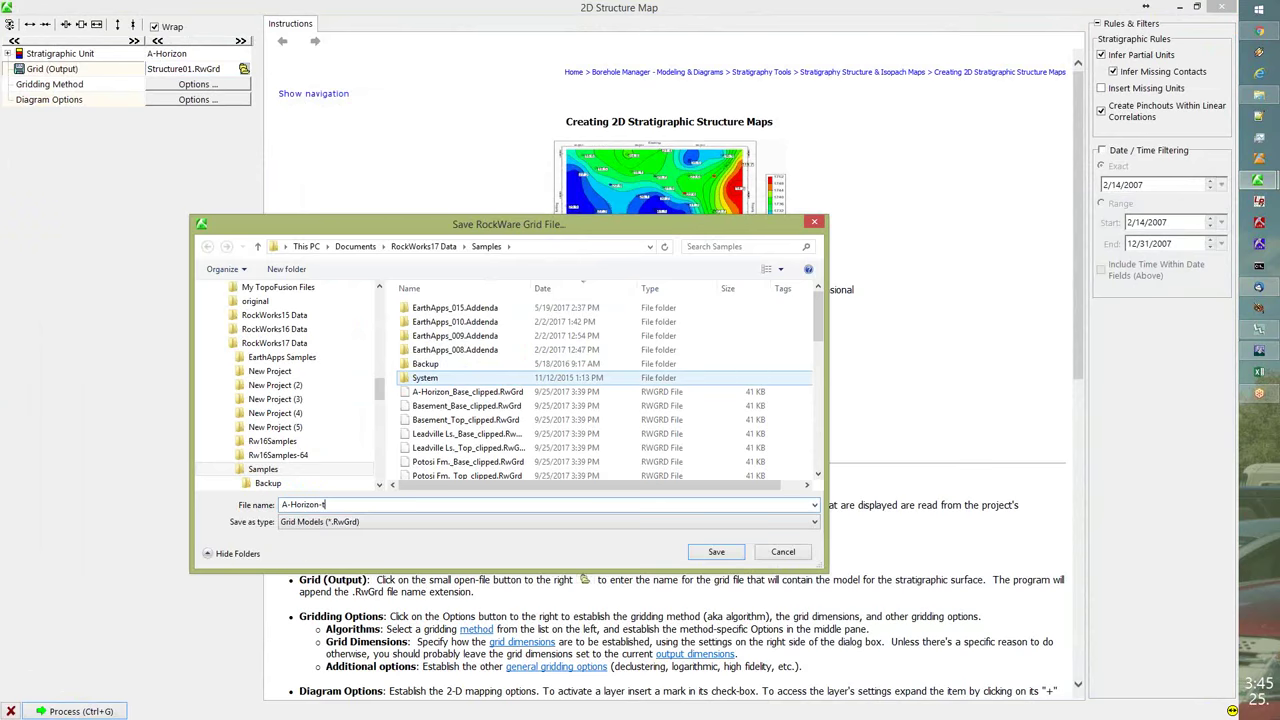
type("om")
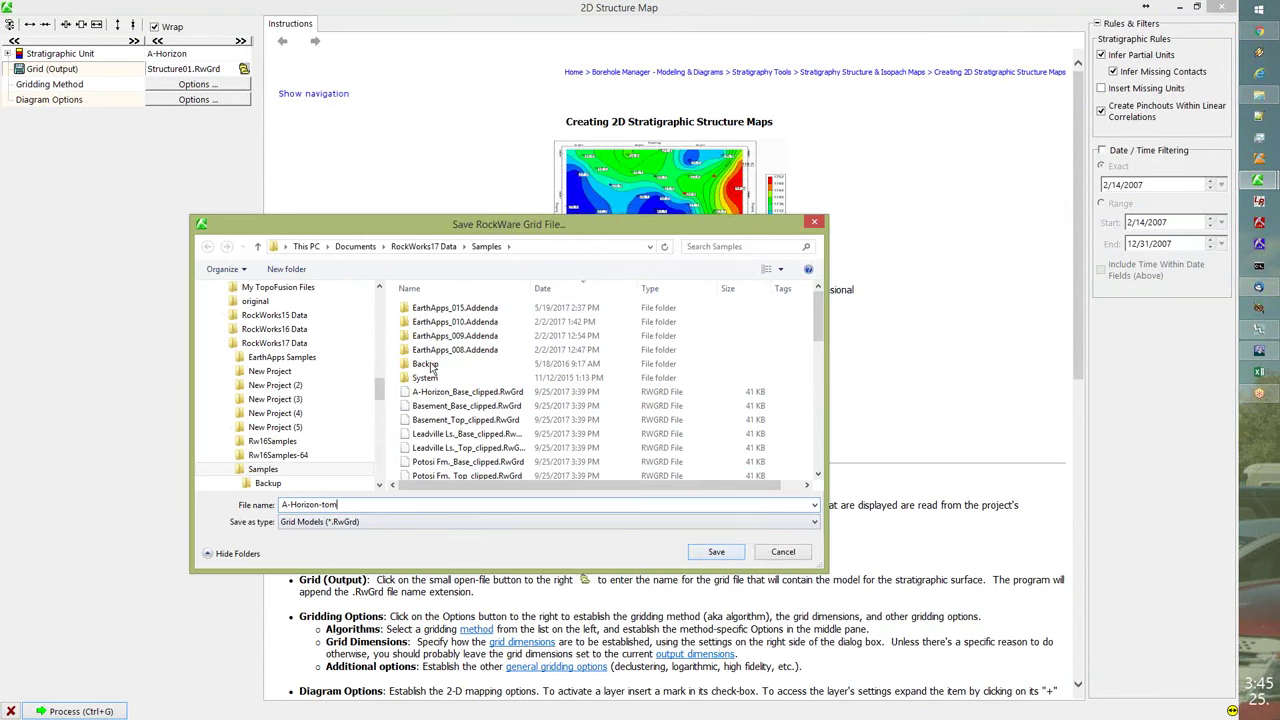
left_click(730, 558)
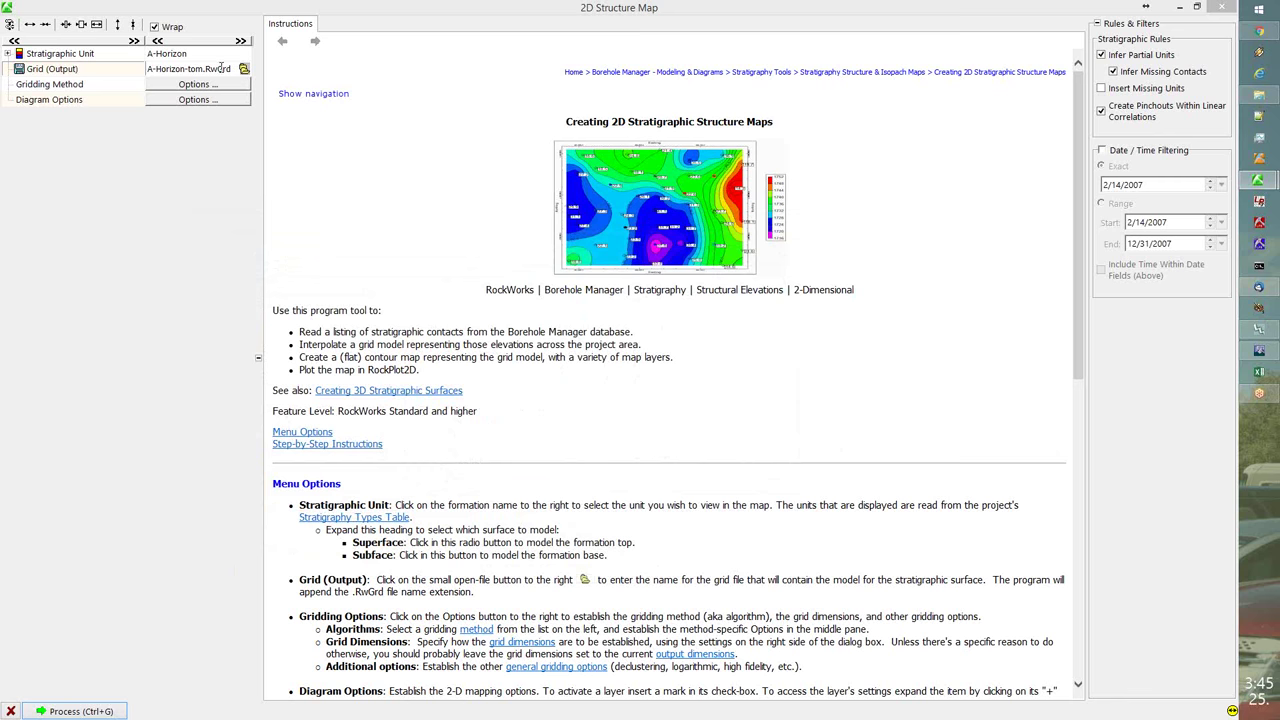
- Check which A-Horizon surface gets mapped, and review the gridding method options without changing them
left_click(8, 55)
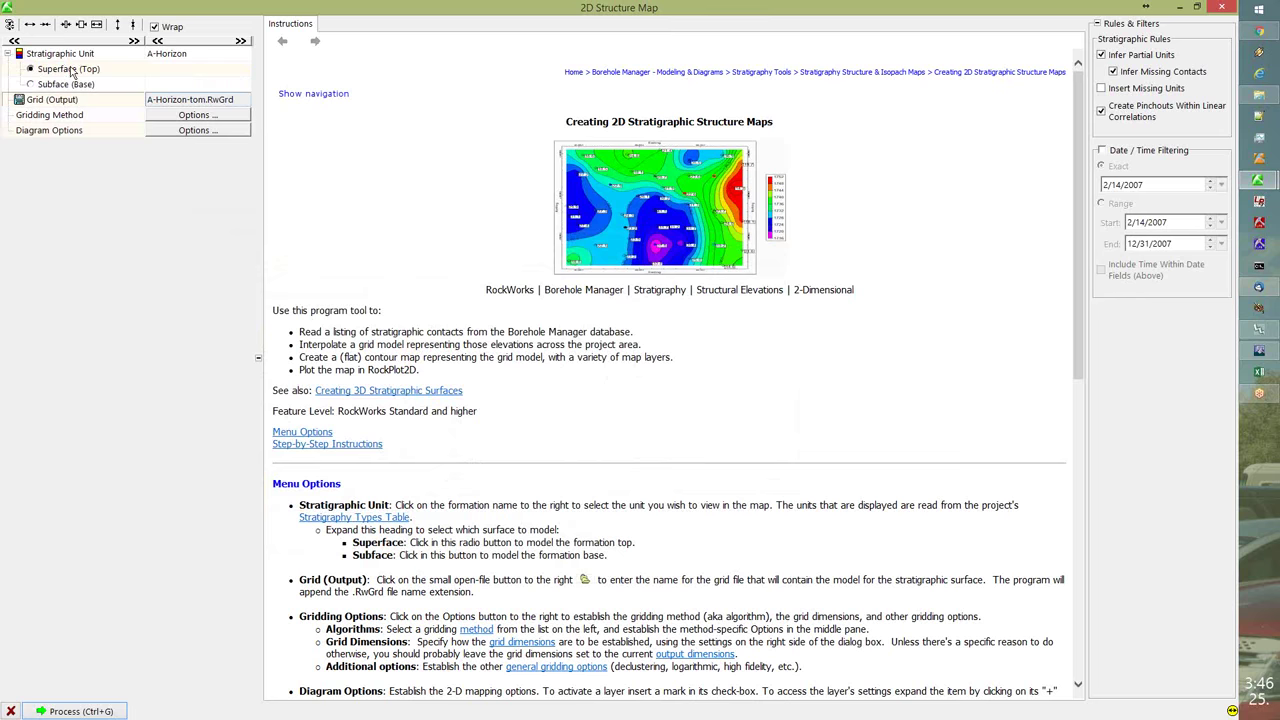
left_click(8, 55)
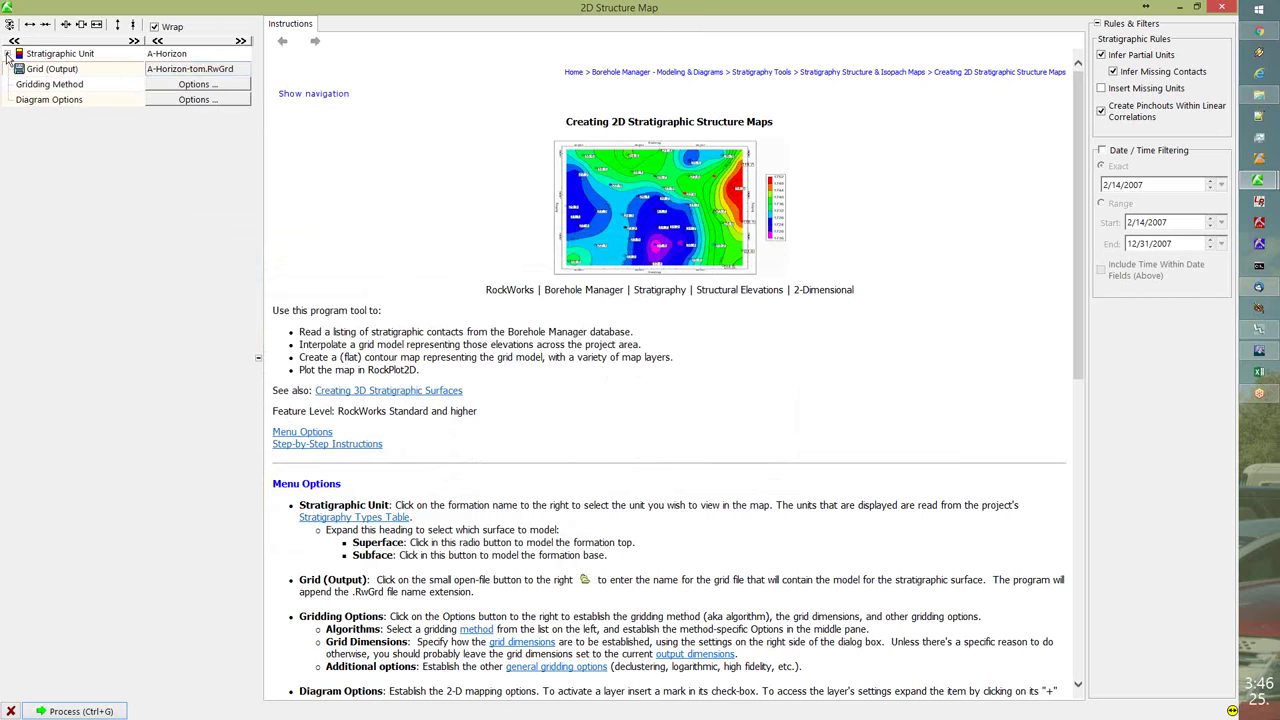
left_click(178, 85)
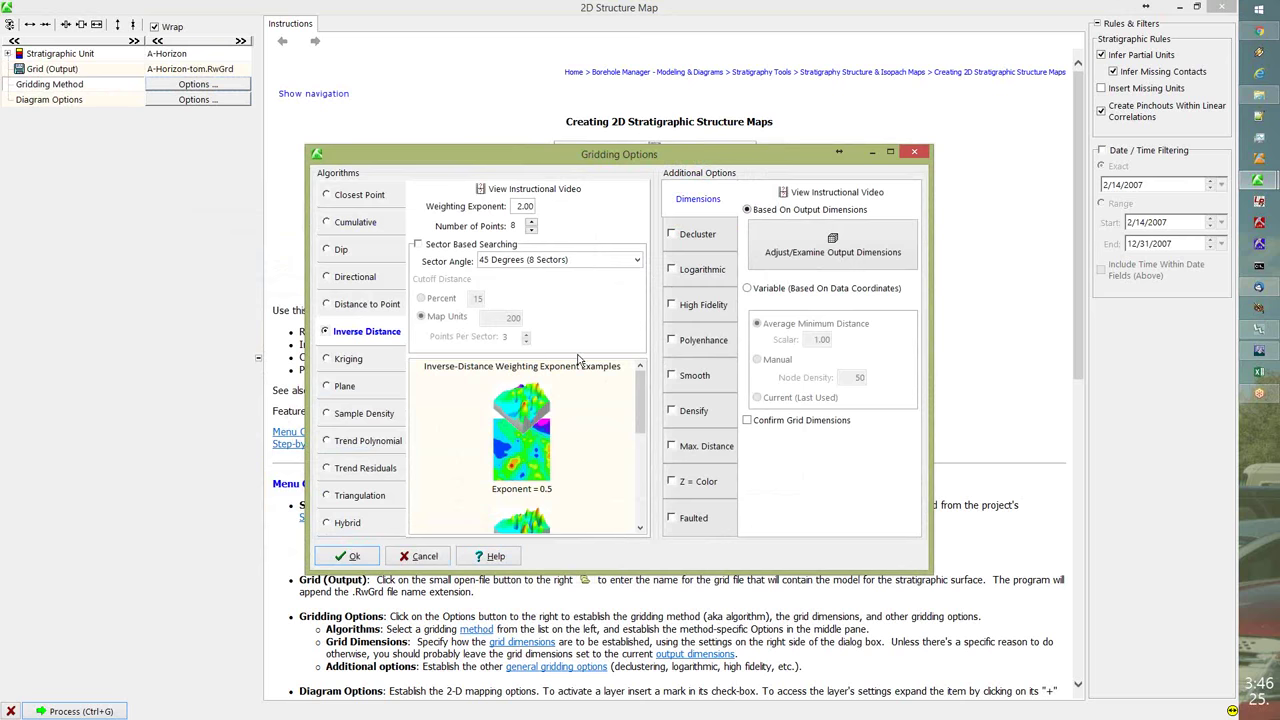
left_click(420, 558)
- Review the map's borehole symbol, log trace and ID settings, and turn on elevation labels for the borehole locations
left_click(237, 102)
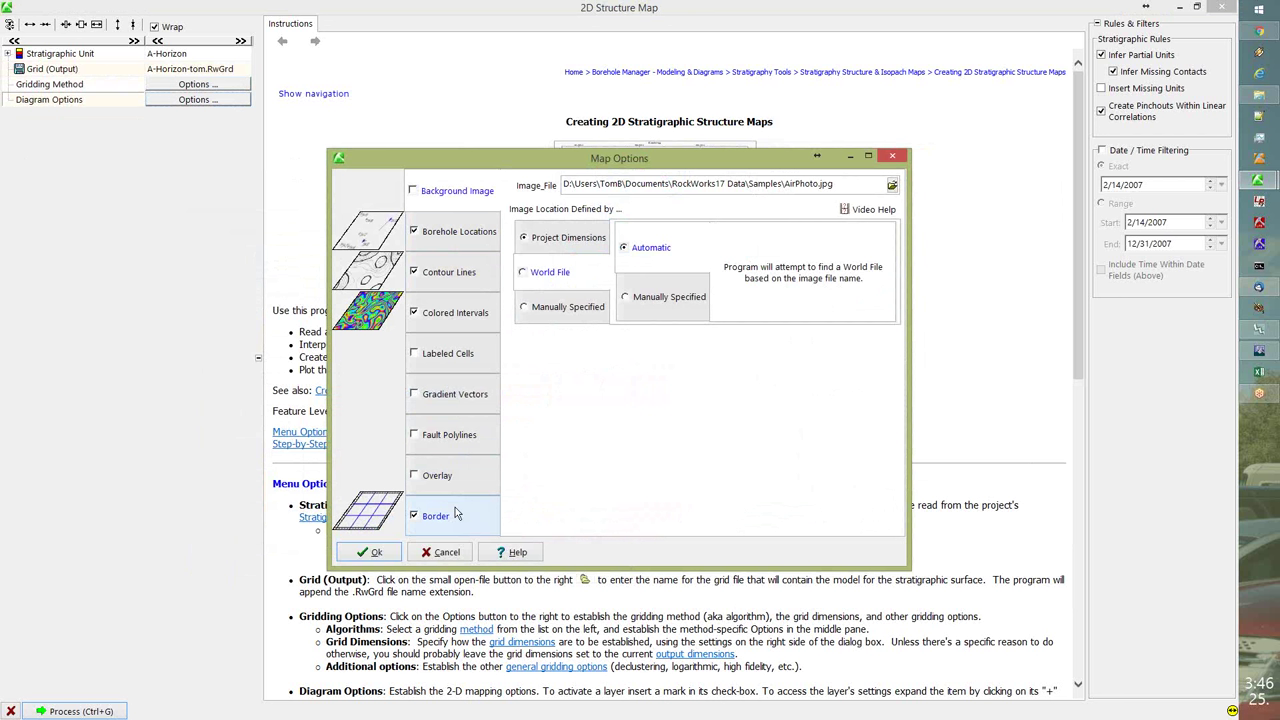
left_click(458, 231)
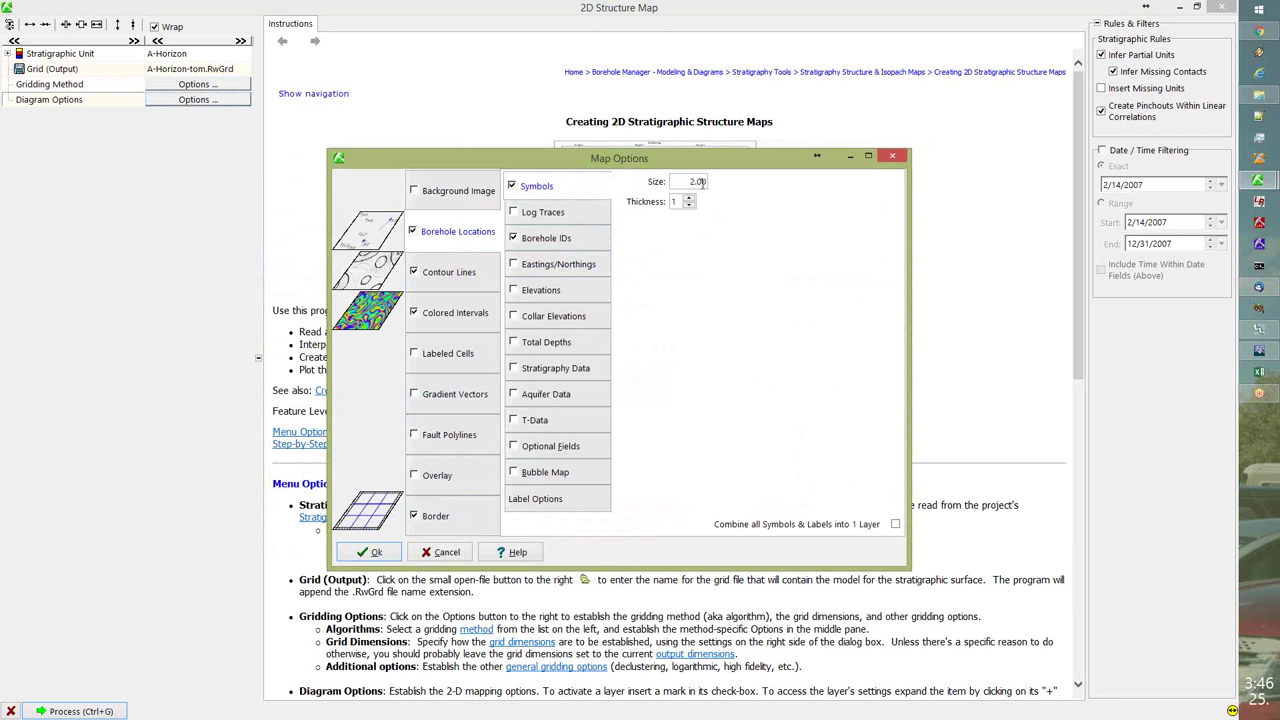
left_click(543, 216)
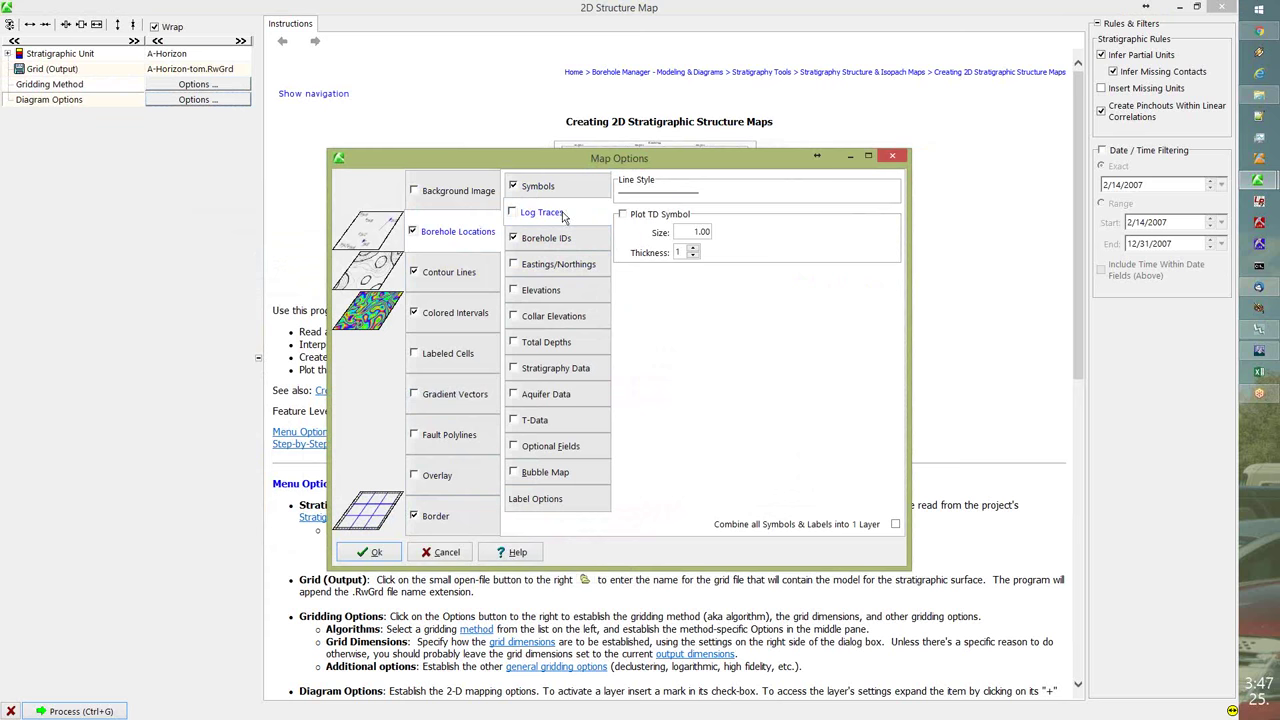
left_click(565, 240)
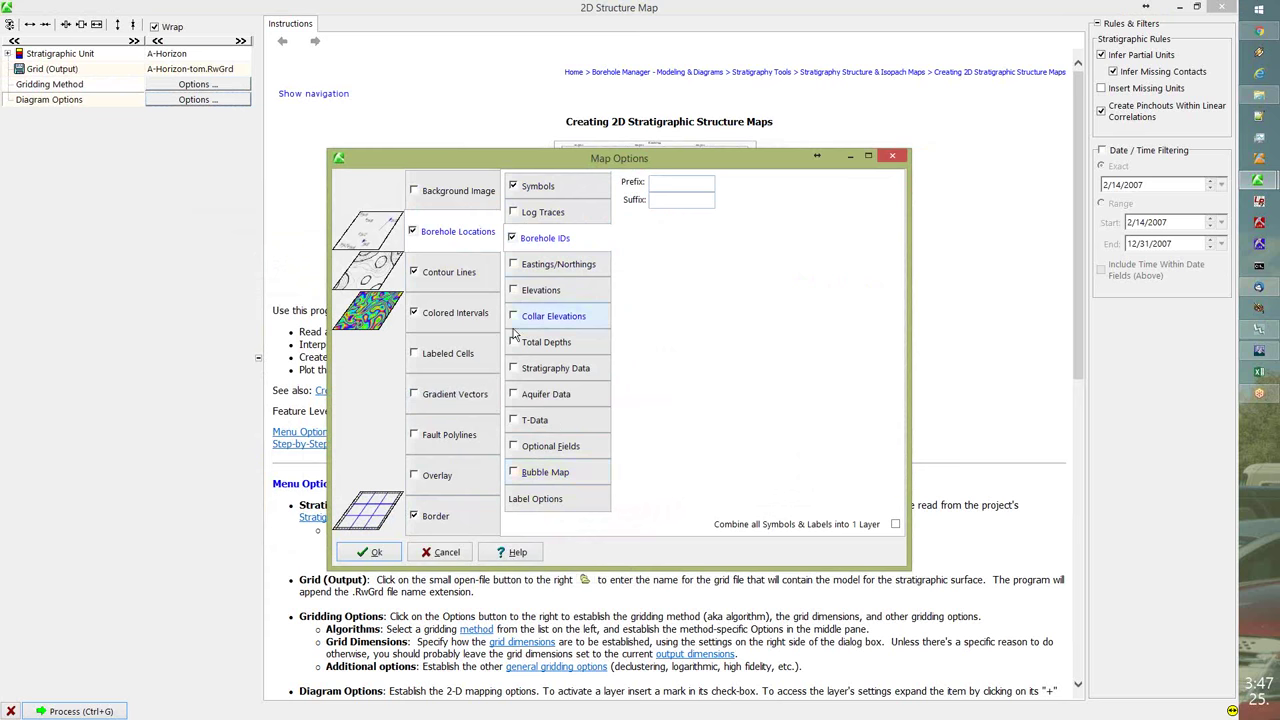
left_click(512, 291)
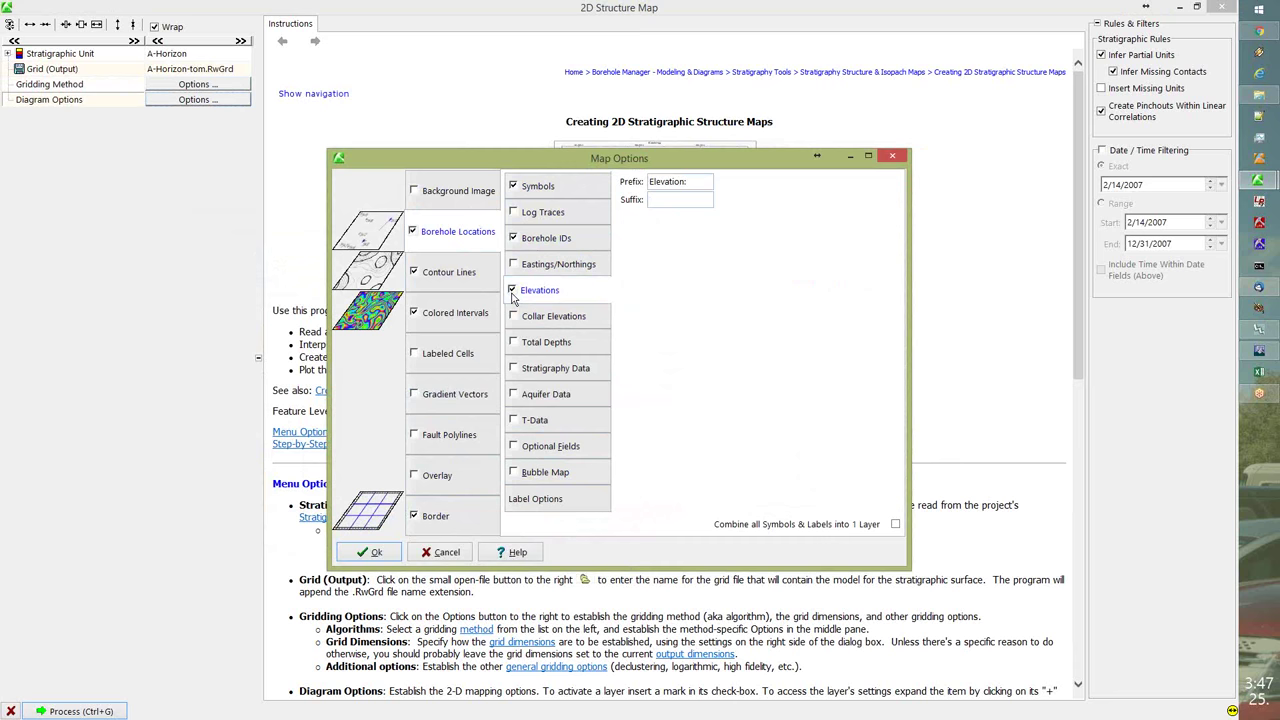
- Label the boreholes with the A-Horizon superface elevation instead of its depth, clear that label's prefix, and enable auto-offset for labels
left_click(513, 369)
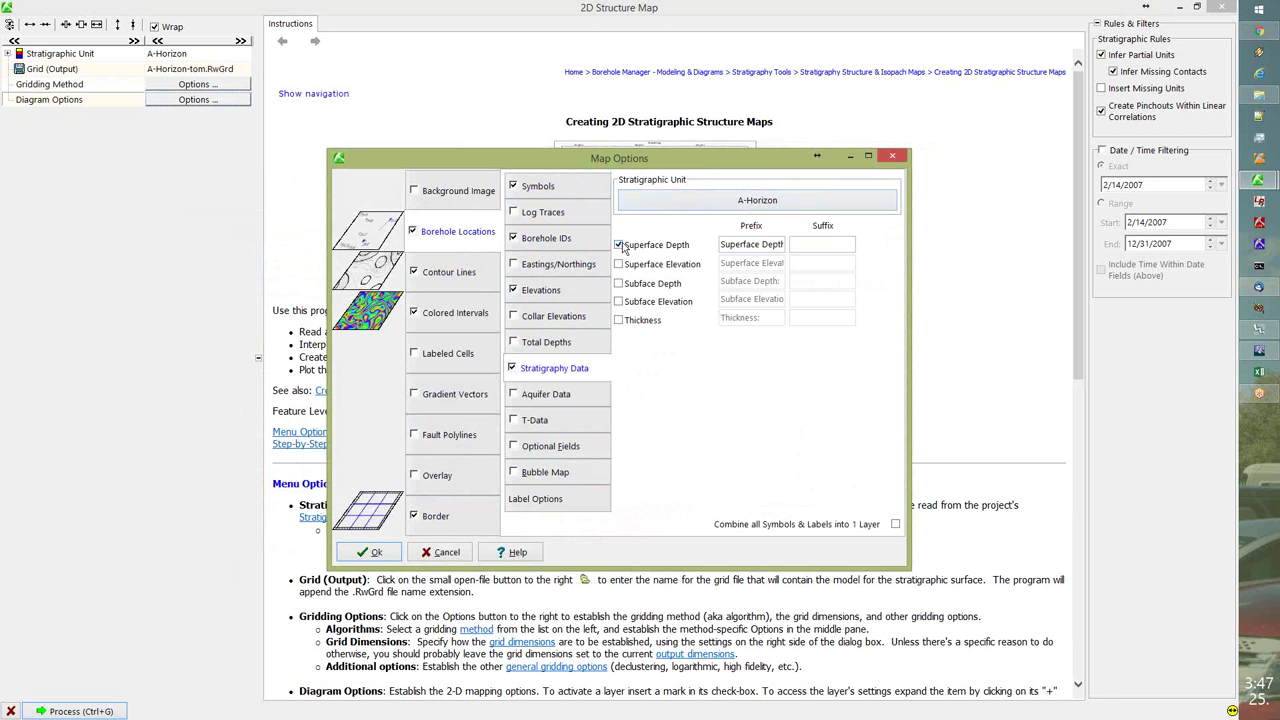
left_click(619, 245)
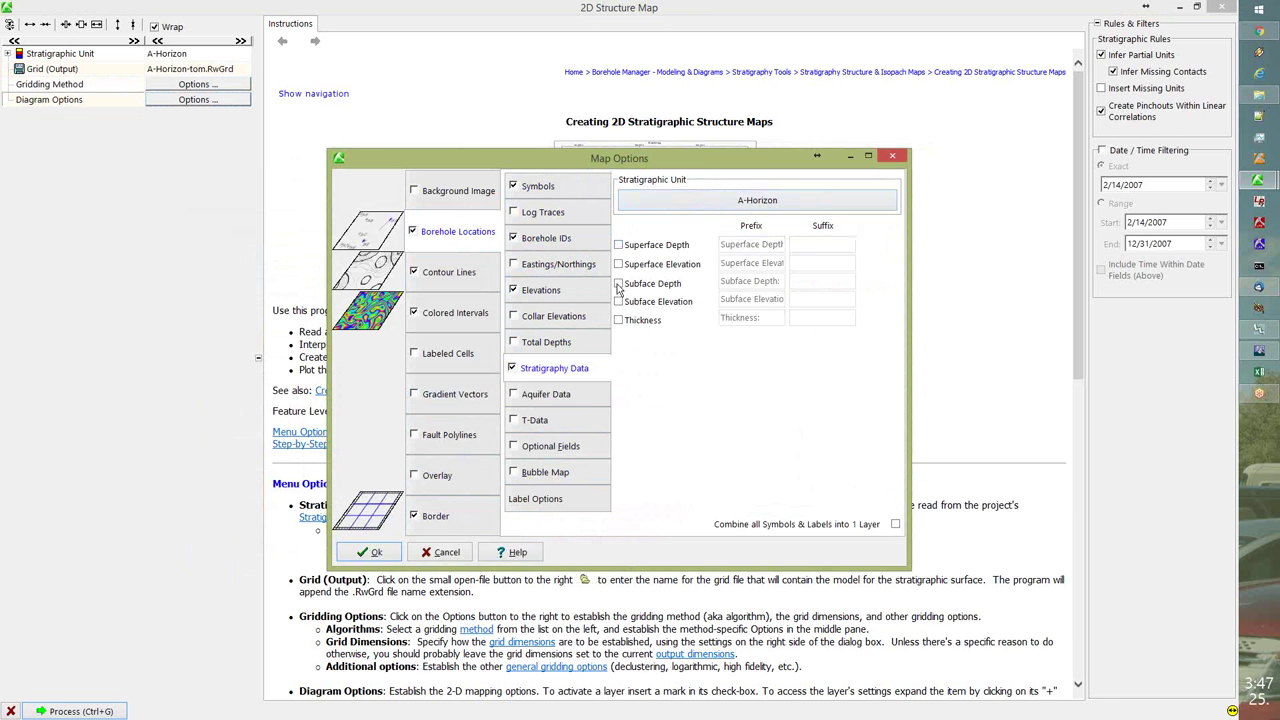
left_click(618, 264)
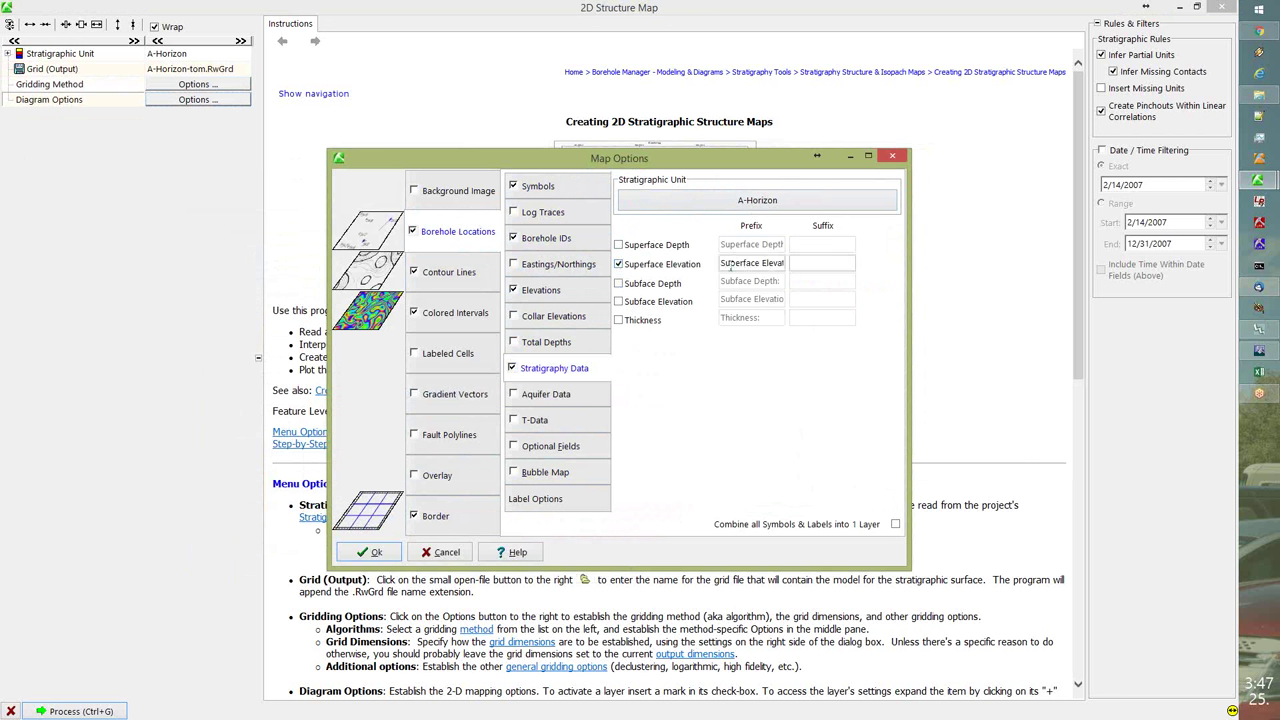
left_click_drag(731, 263, 829, 275)
key("Delete")
left_click(546, 503)
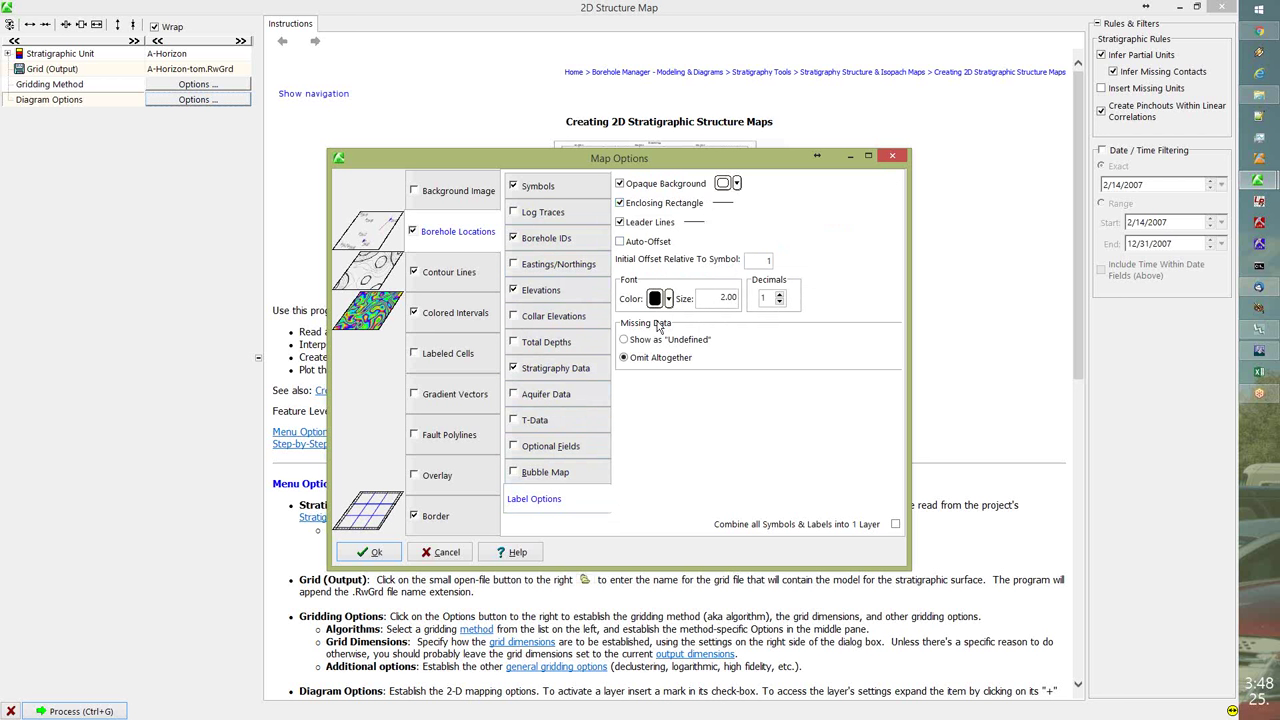
left_click(620, 243)
- Set the contour line intervals to Custom, and enter a major interval of 5 in the manual interval settings
left_click(455, 271)
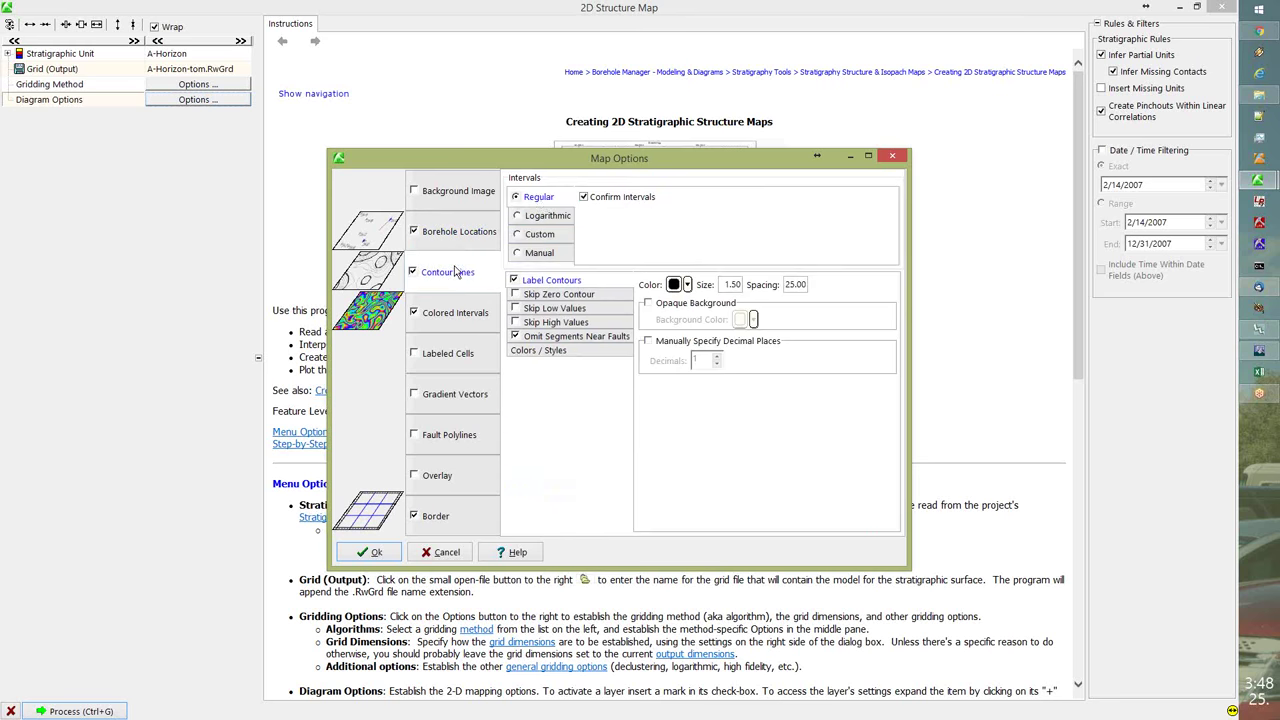
left_click(518, 236)
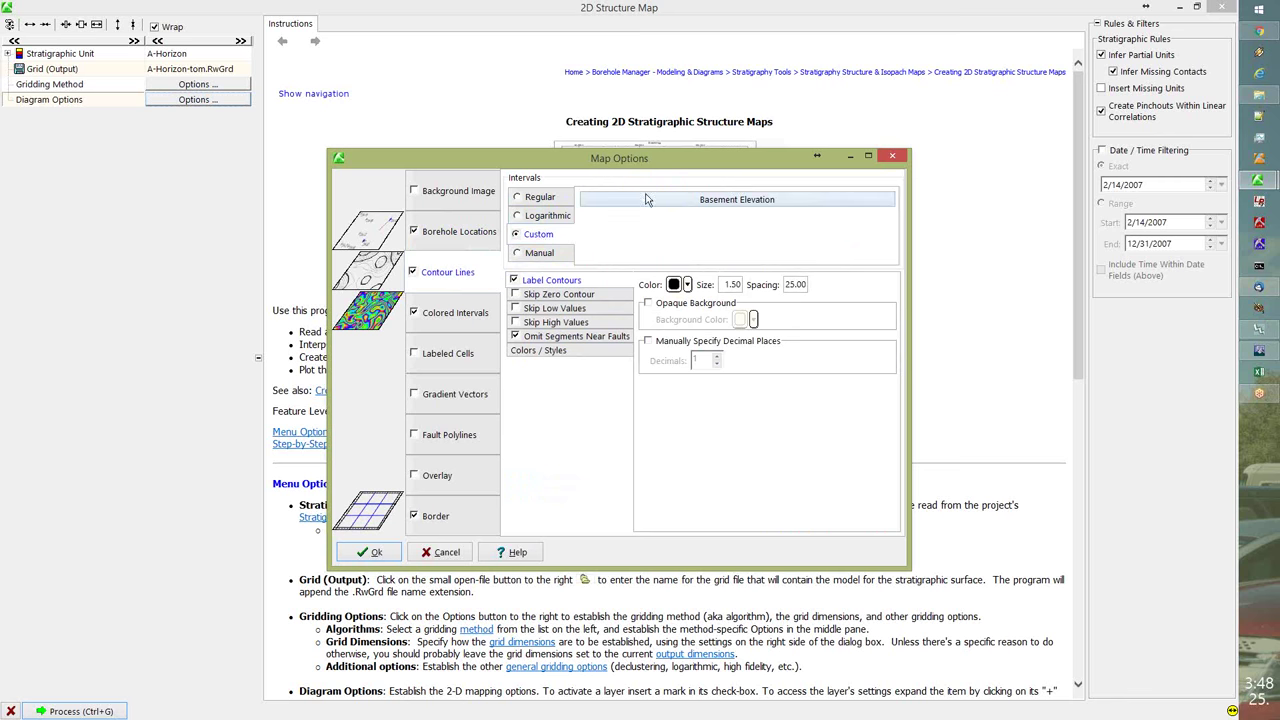
left_click(553, 254)
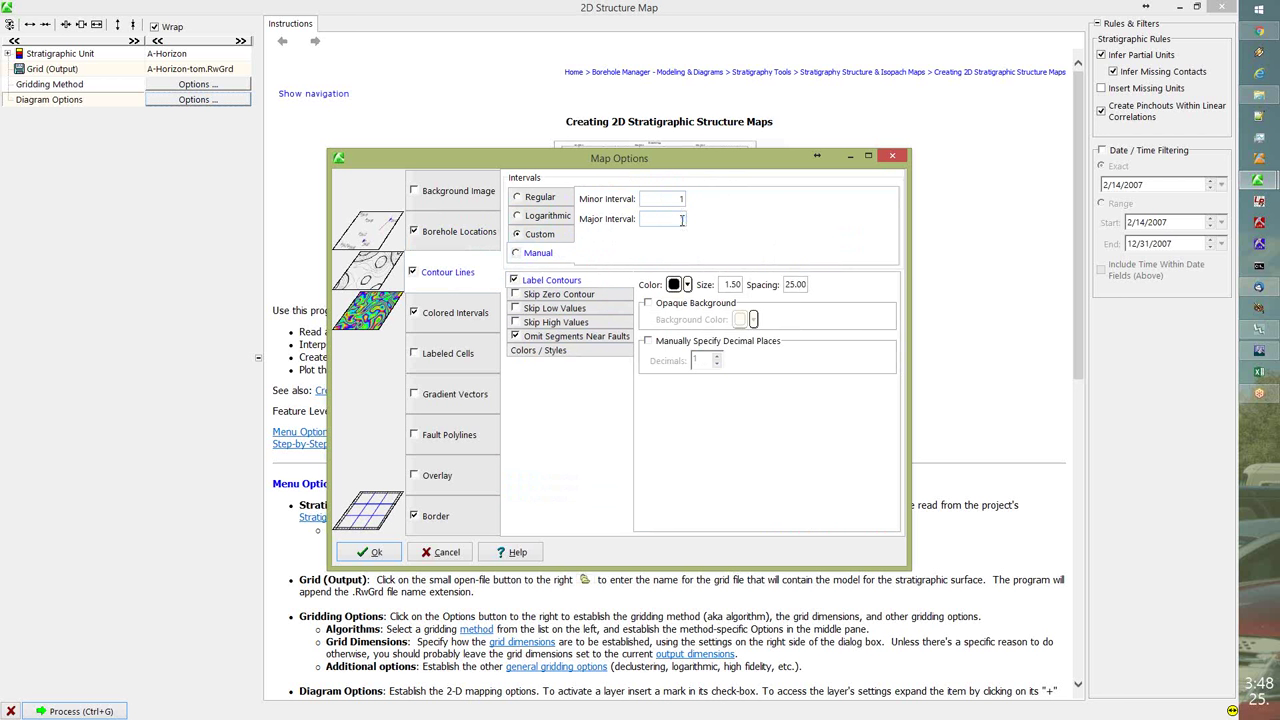
double_click(682, 219)
type("5")
- Review the two-color, three-color, logical and custom color schemes available for the map's colored intervals
left_click(484, 313)
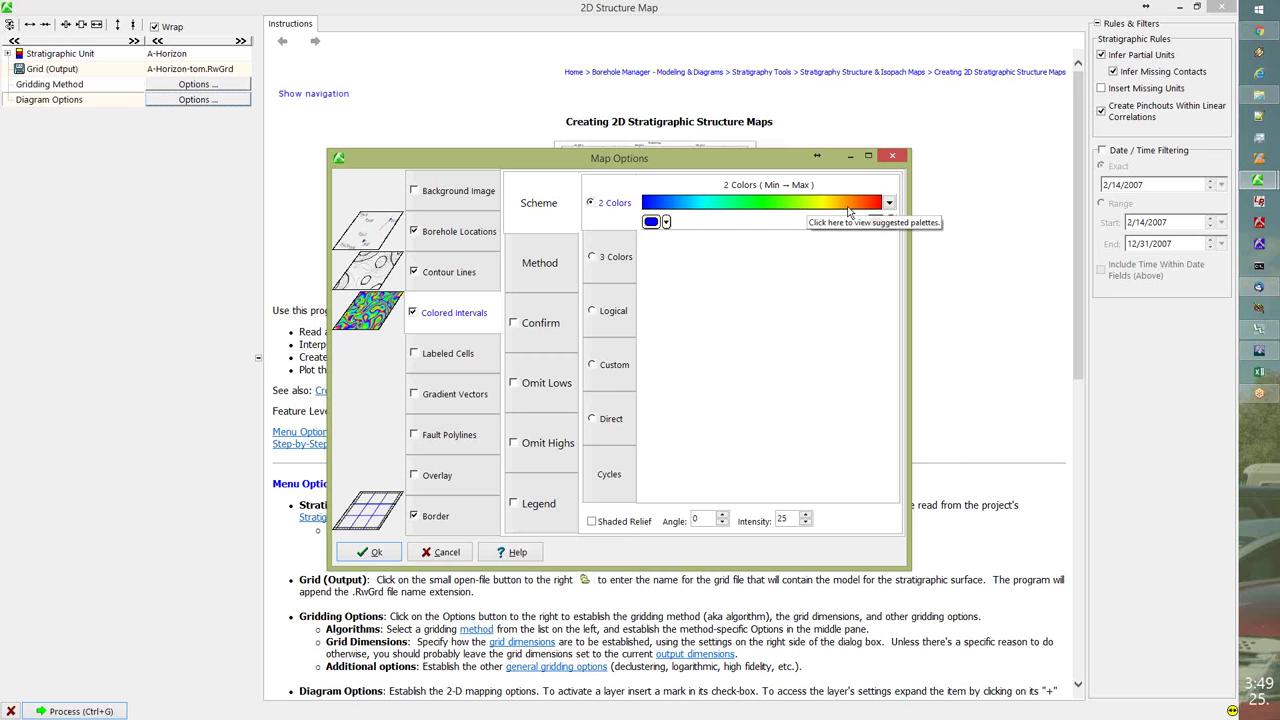
left_click(616, 257)
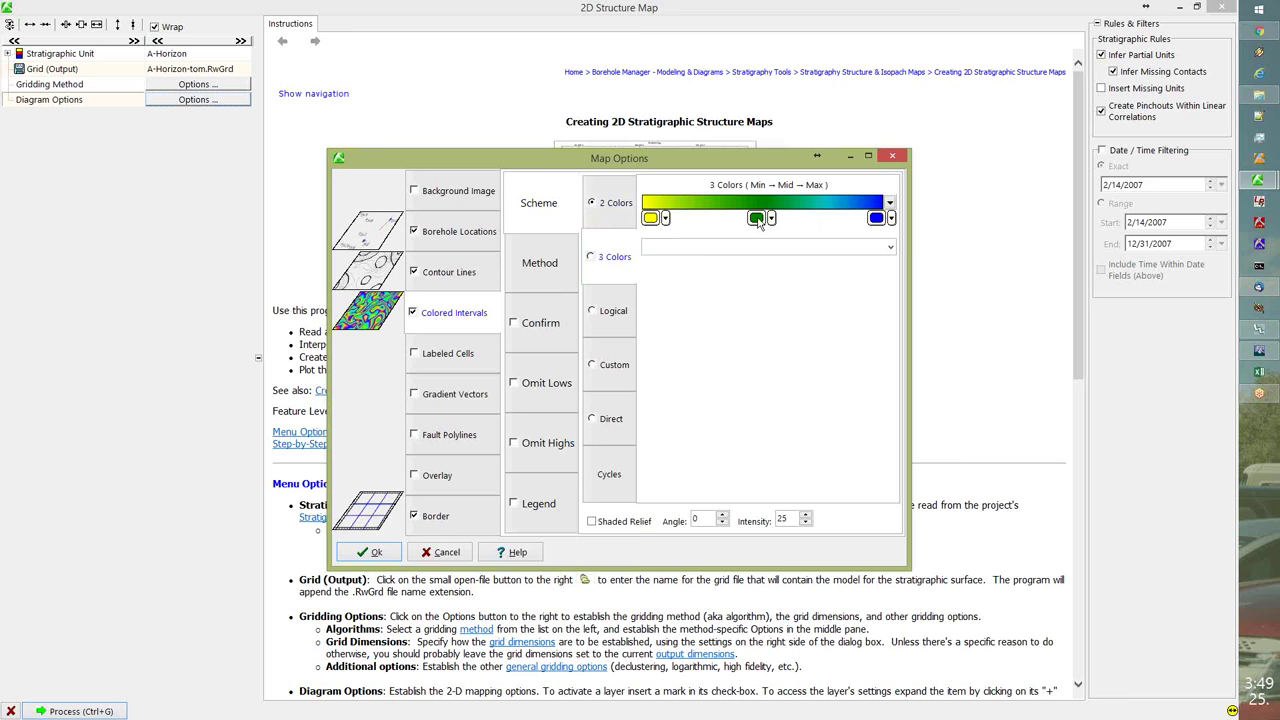
left_click(608, 314)
left_click(610, 366)
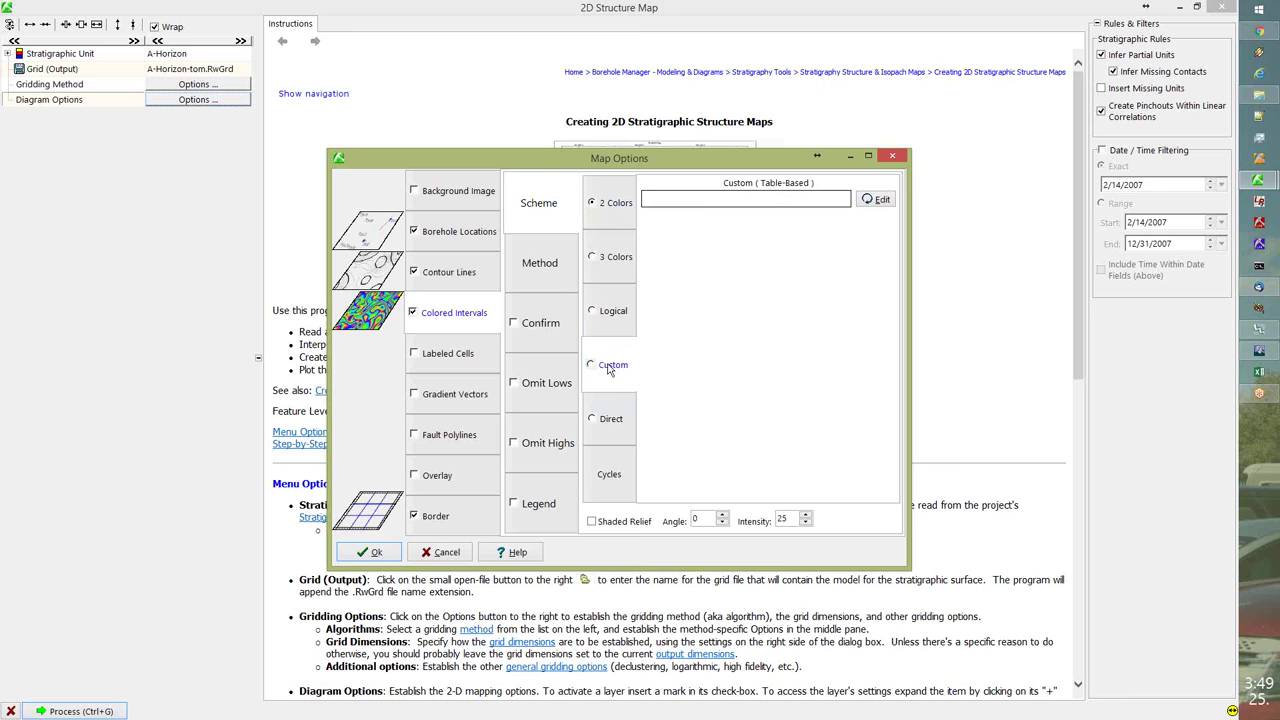
- Inspect the Benzene Soil color fill table for the custom scheme, cancel the table selection, and return to the 2 Colors scheme settings
left_click(880, 200)
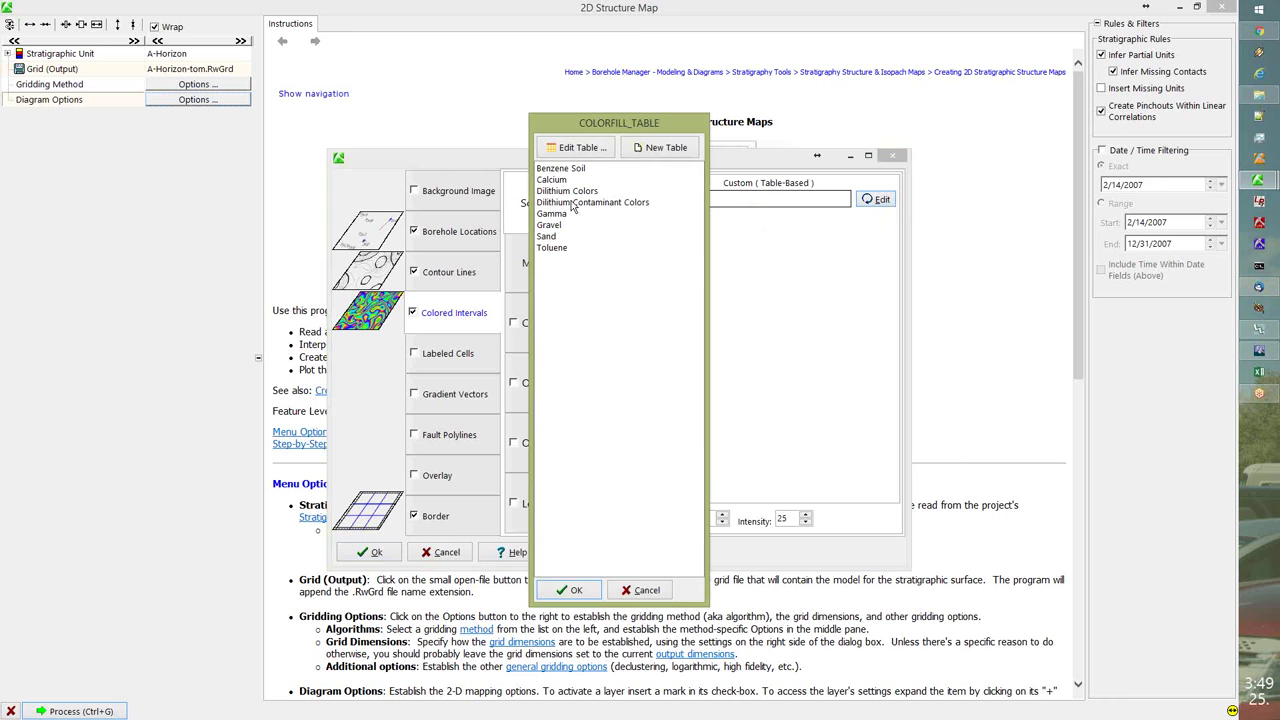
left_click(563, 170)
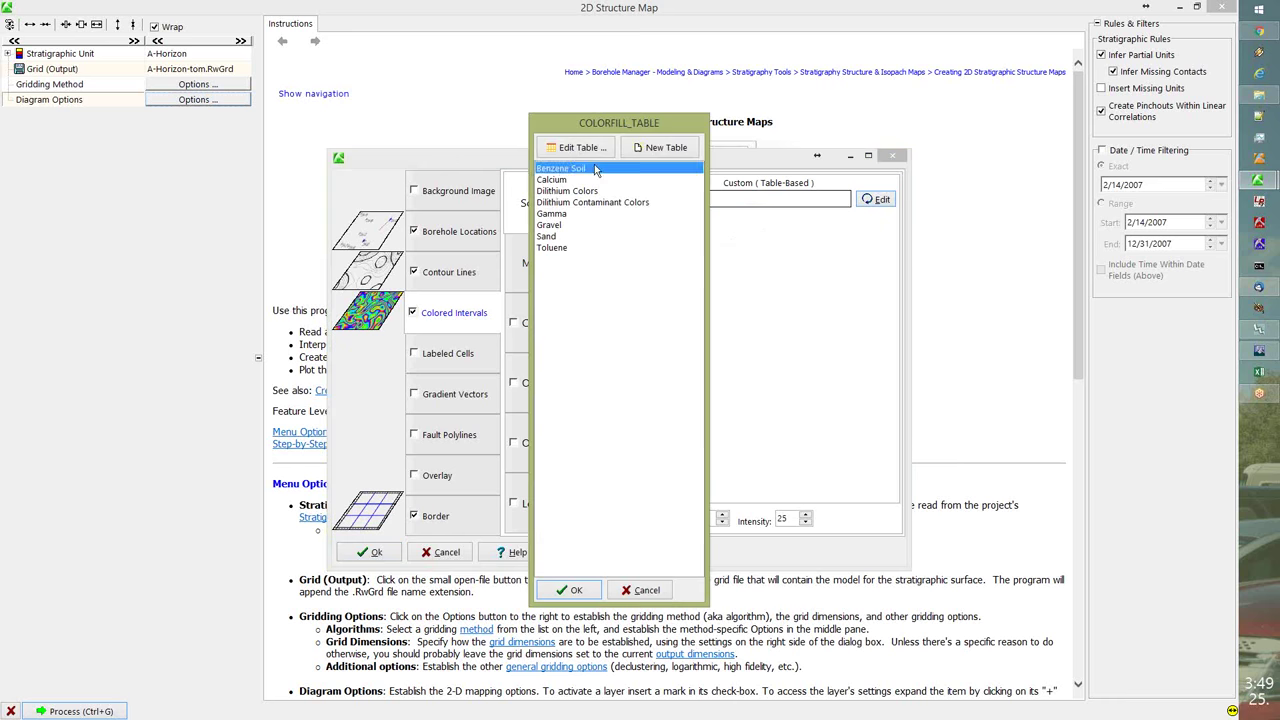
left_click(577, 147)
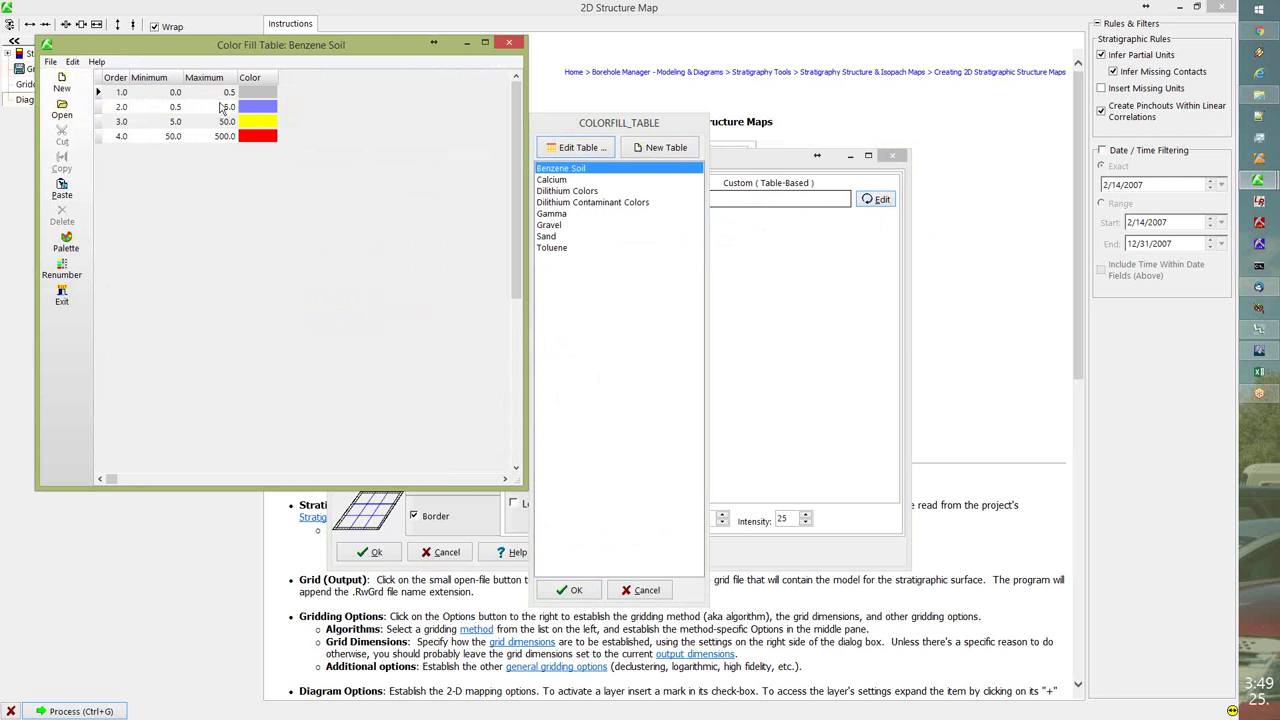
left_click(509, 42)
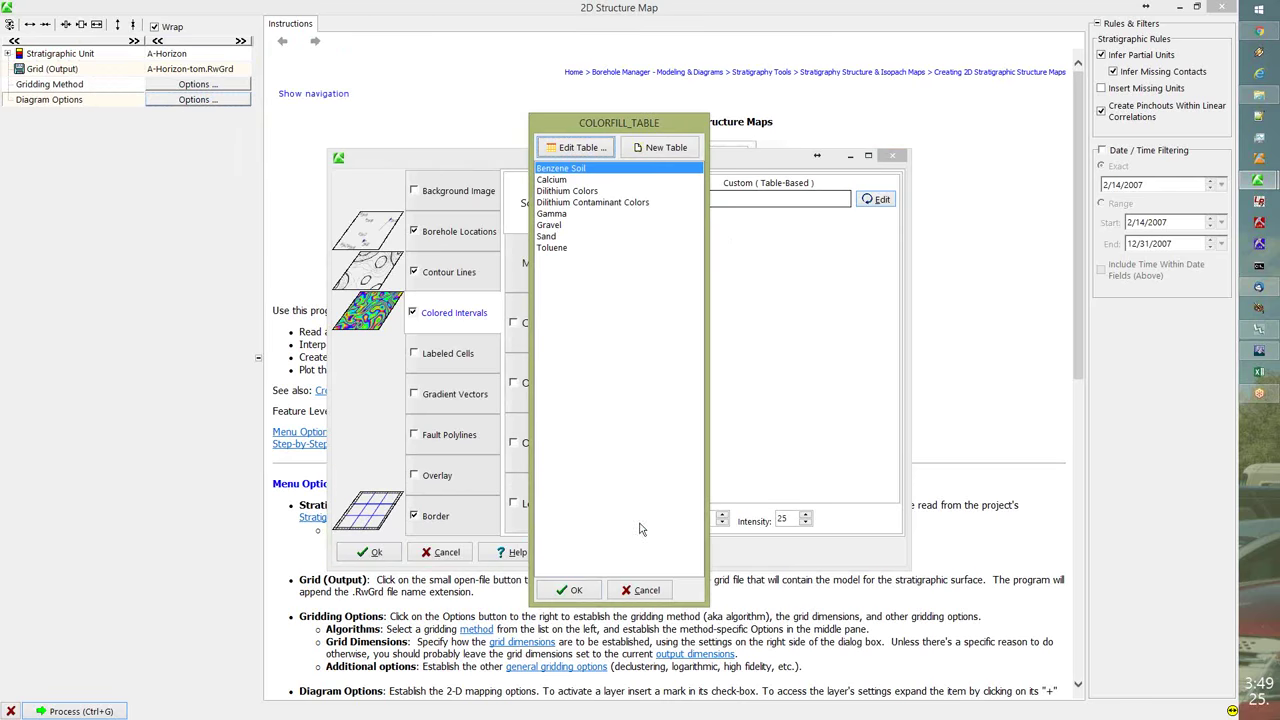
left_click(645, 590)
left_click(620, 202)
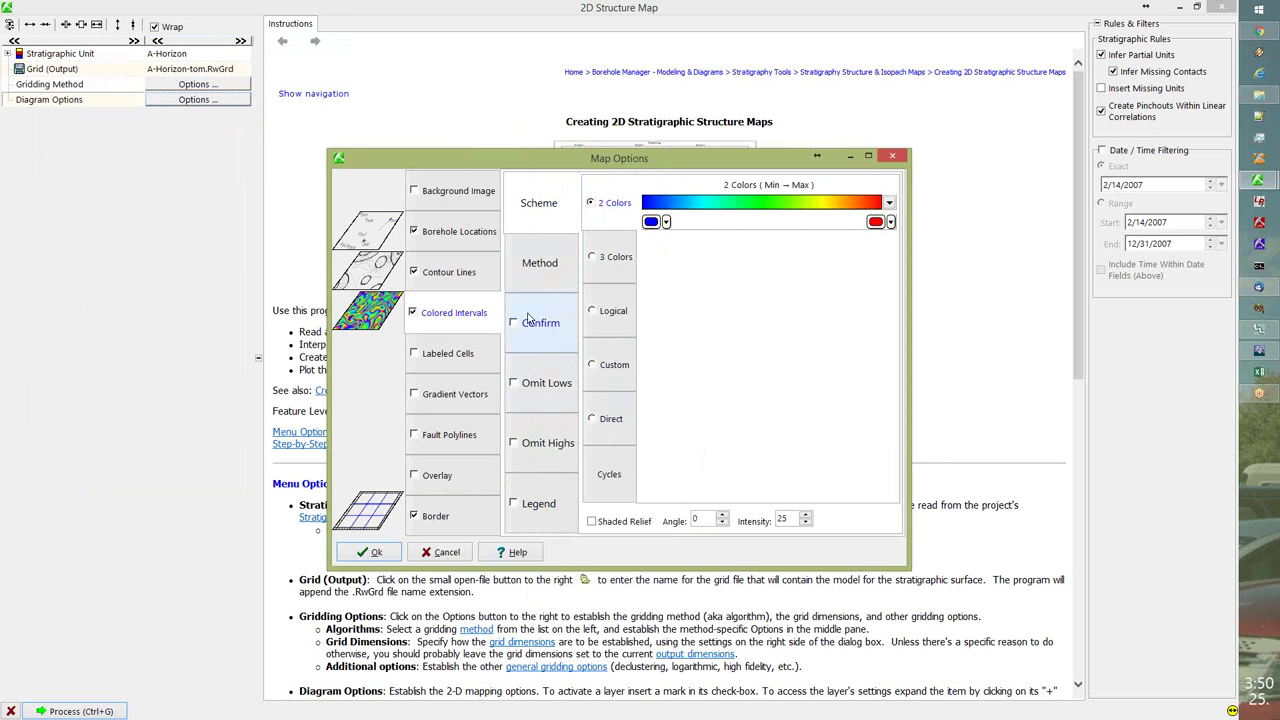
- Compare the Contours and Classification colorization methods, keep Contours, and enable confirmation of the color interval
left_click(562, 286)
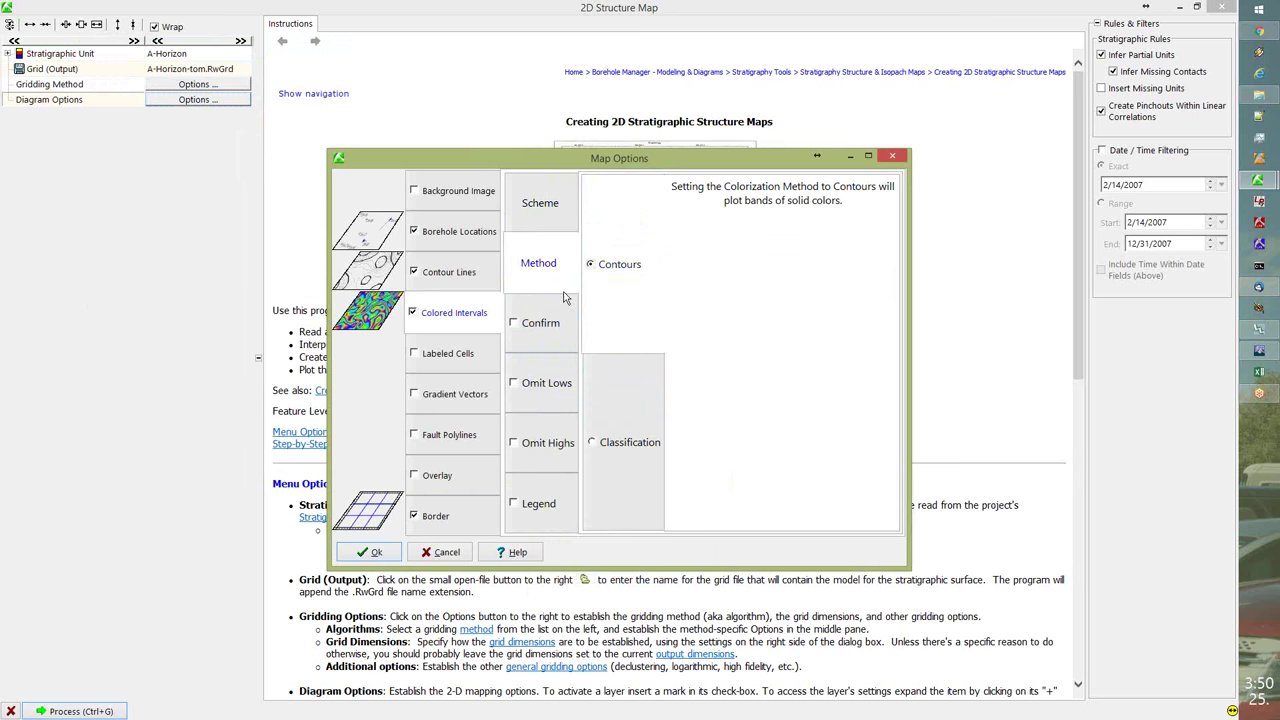
left_click(618, 446)
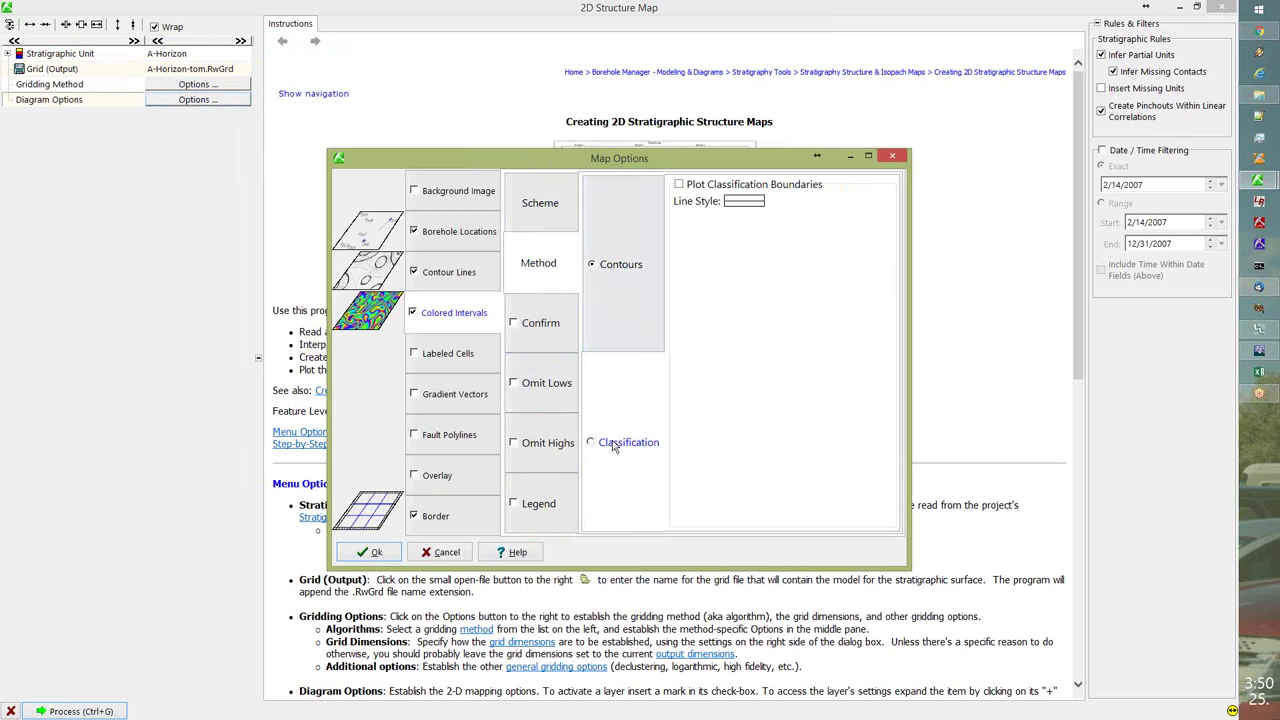
left_click(614, 309)
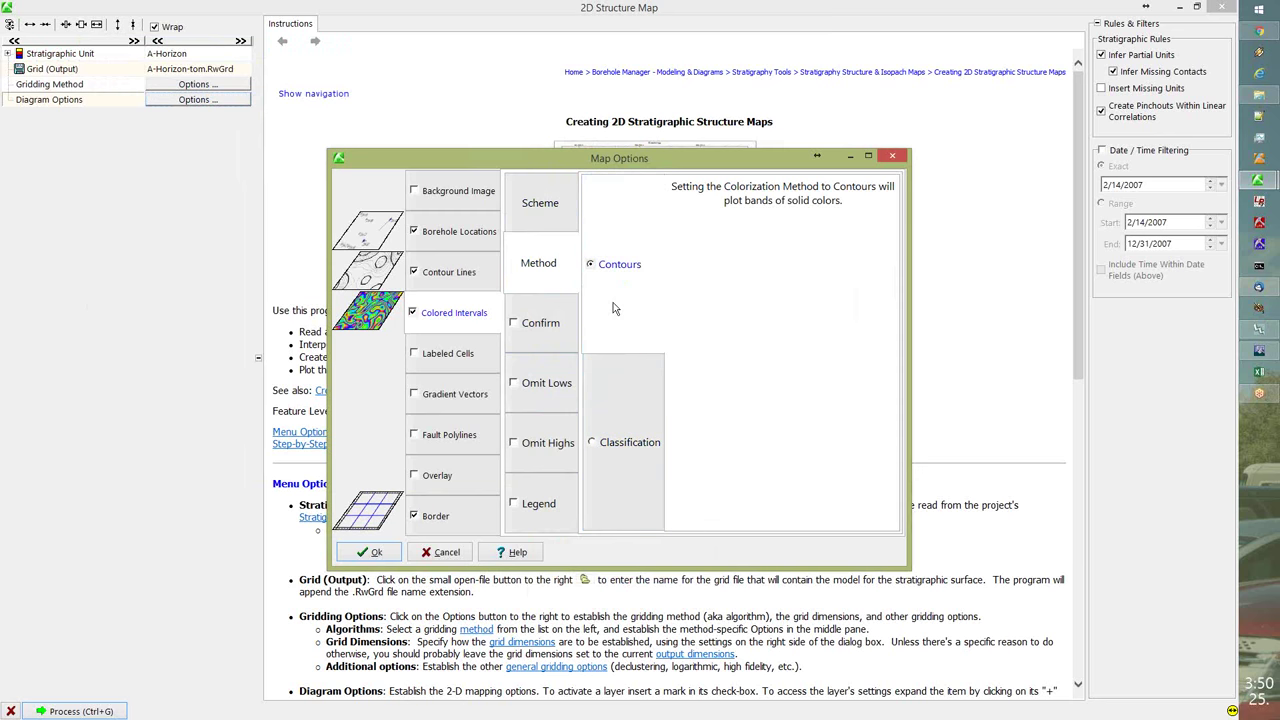
left_click(540, 325)
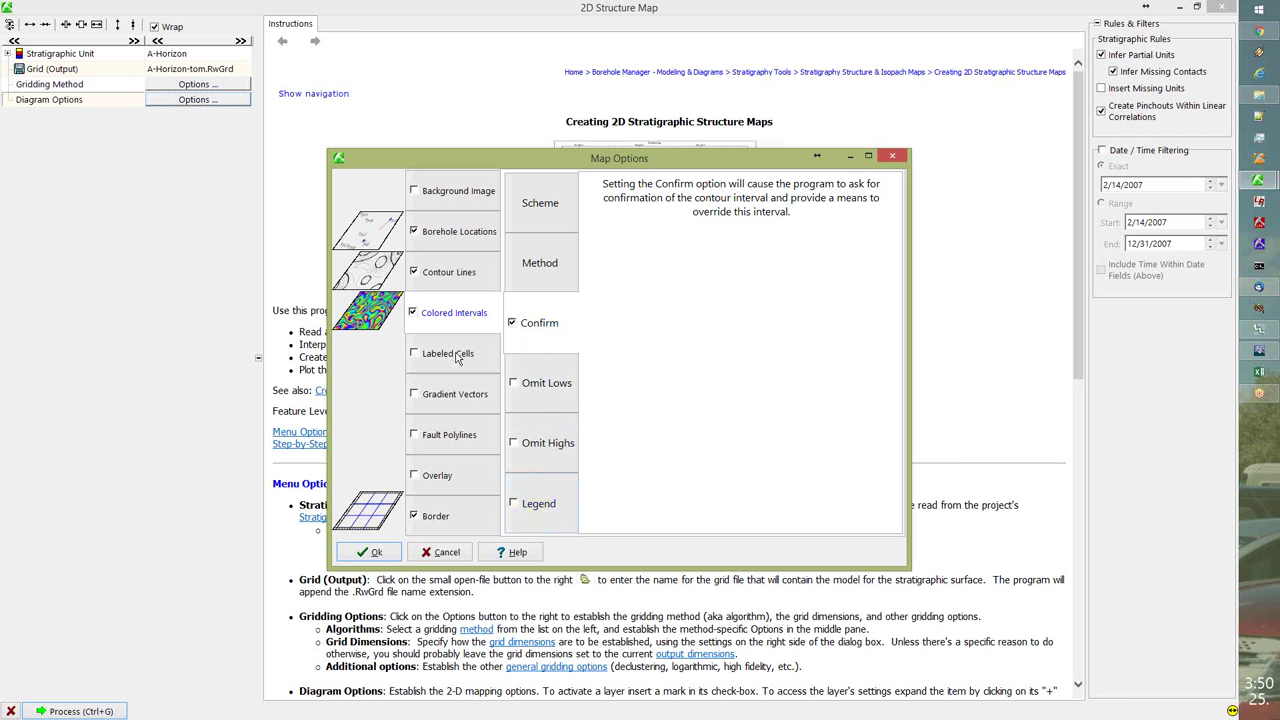
- Review the map's fault polyline, labeled cell, overlay and border settings without changing them
left_click(448, 434)
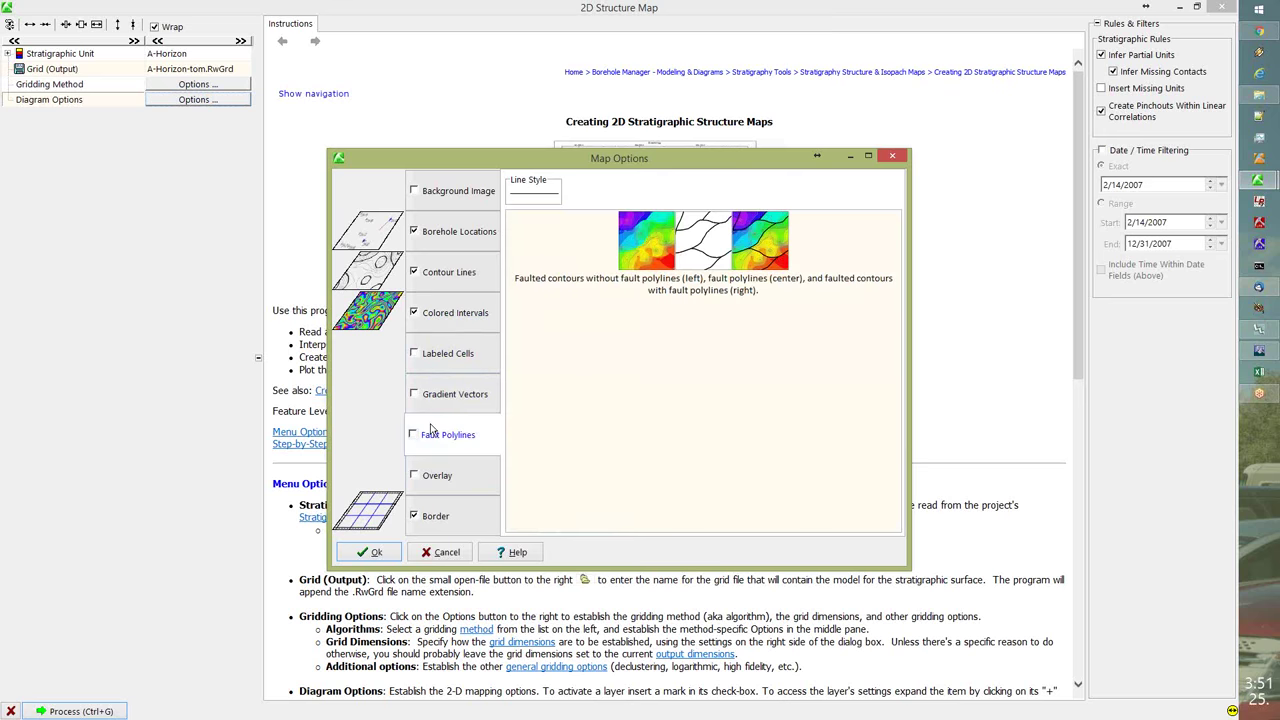
left_click(424, 366)
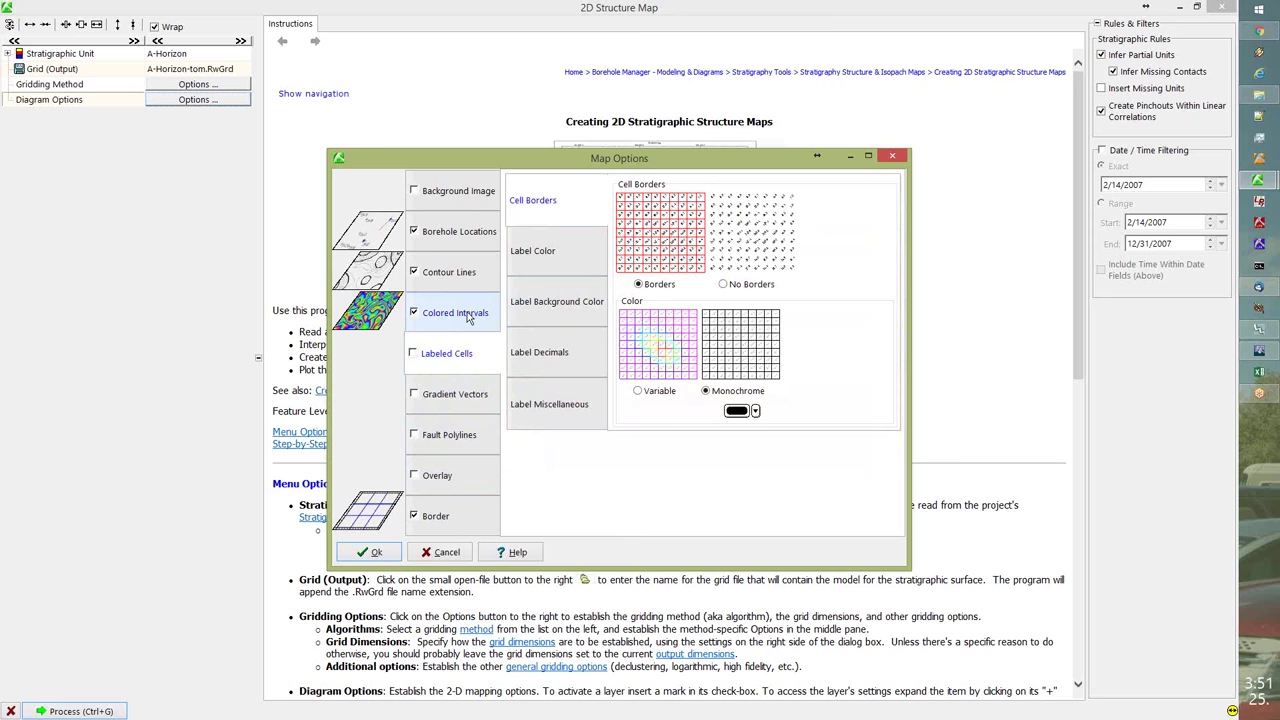
left_click(440, 487)
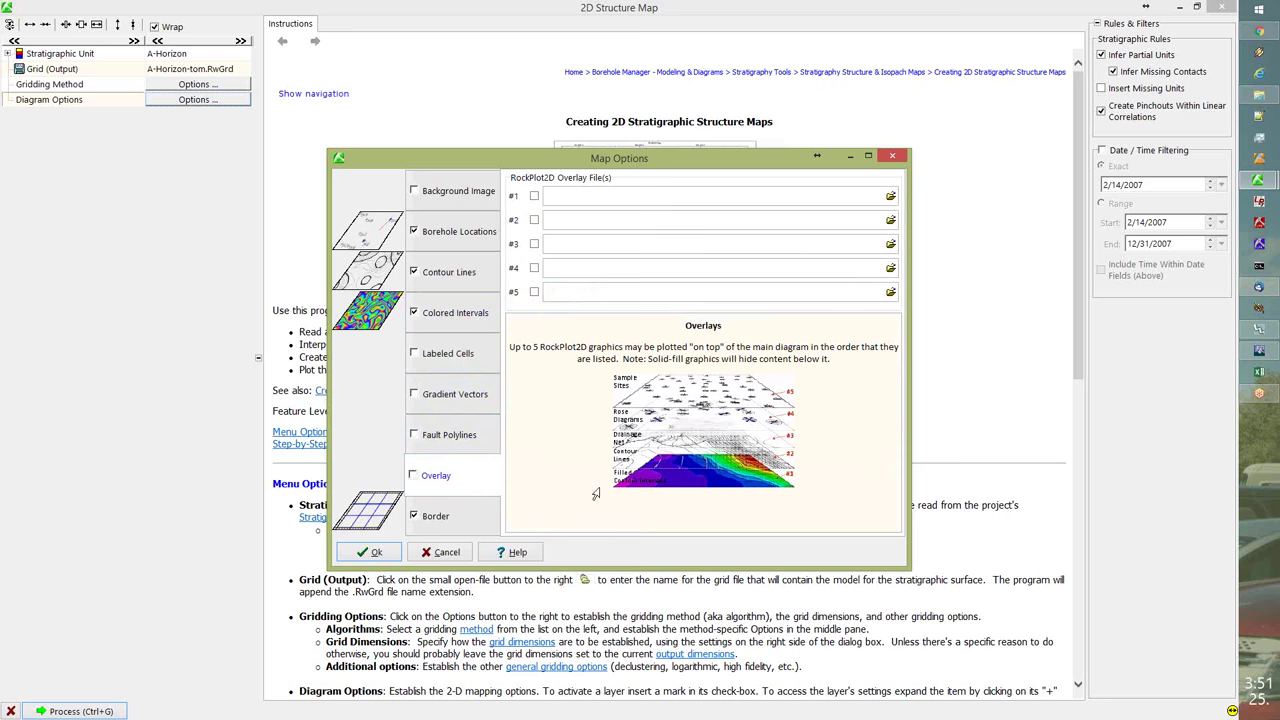
left_click(480, 516)
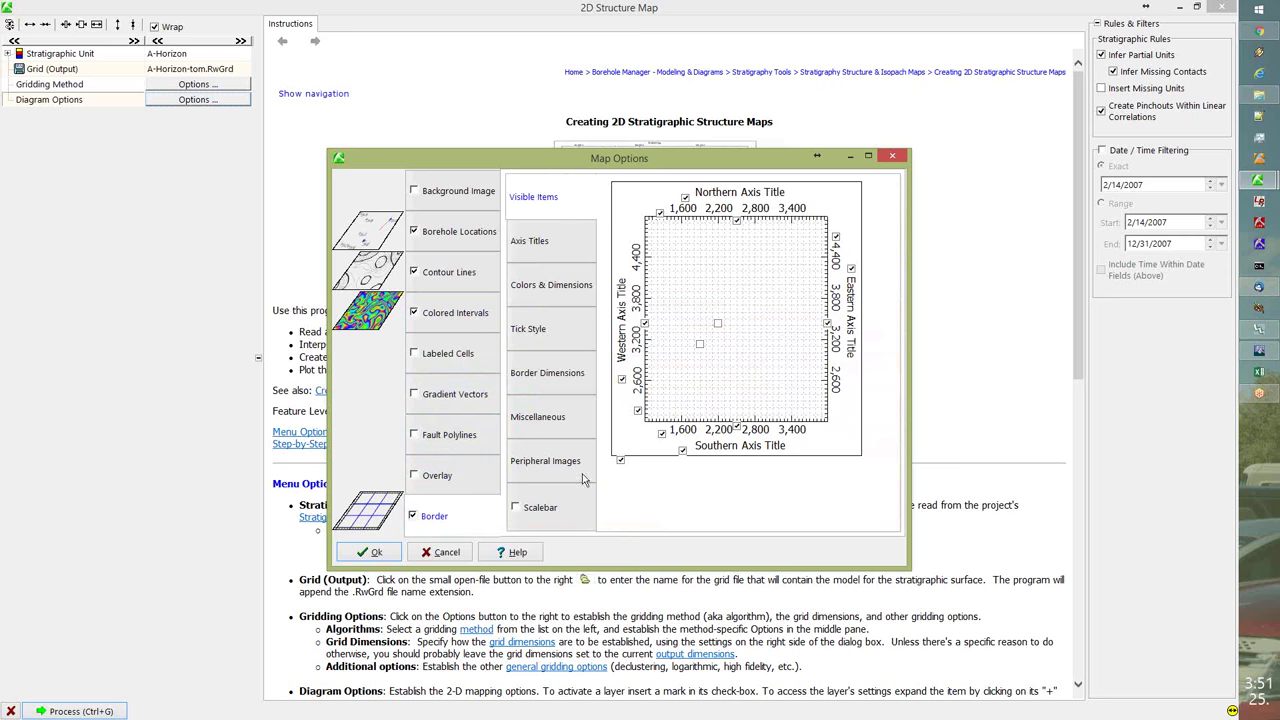
- Accept the map options and generate the A-Horizon structure map with a color interval of 1
left_click(381, 555)
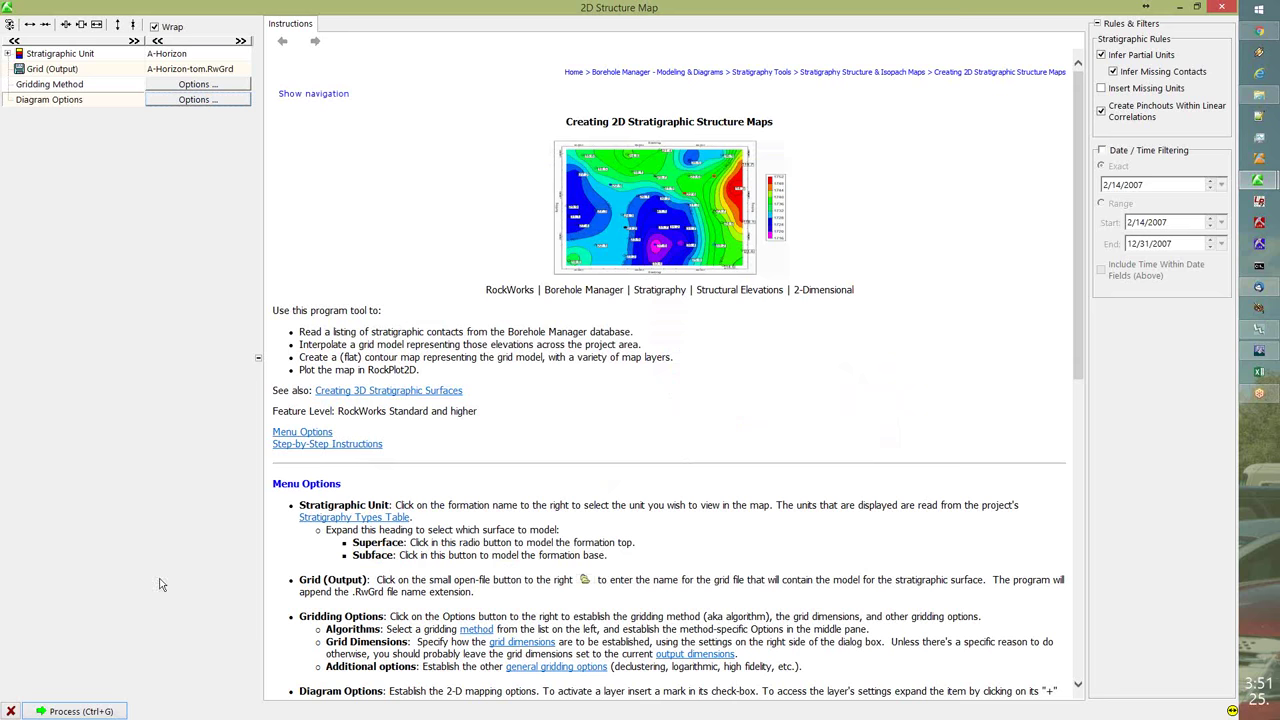
left_click(104, 712)
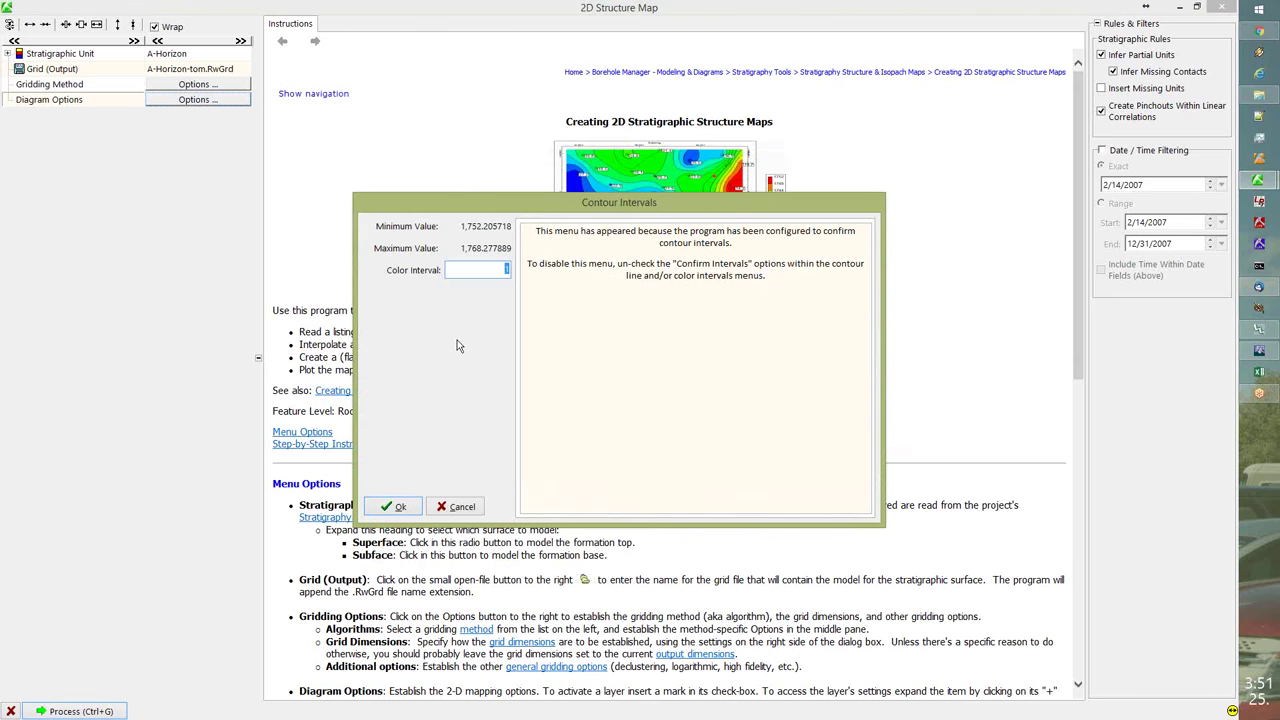
mouse_move(468, 264)
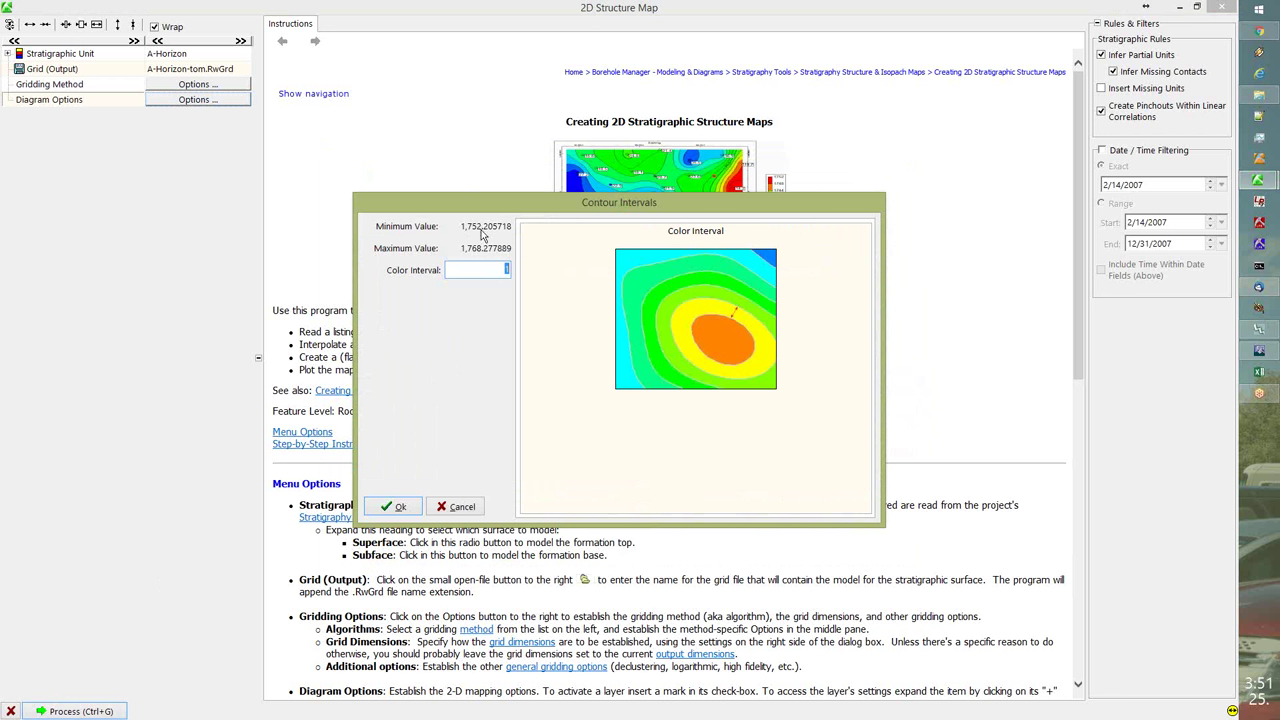
left_click(398, 506)
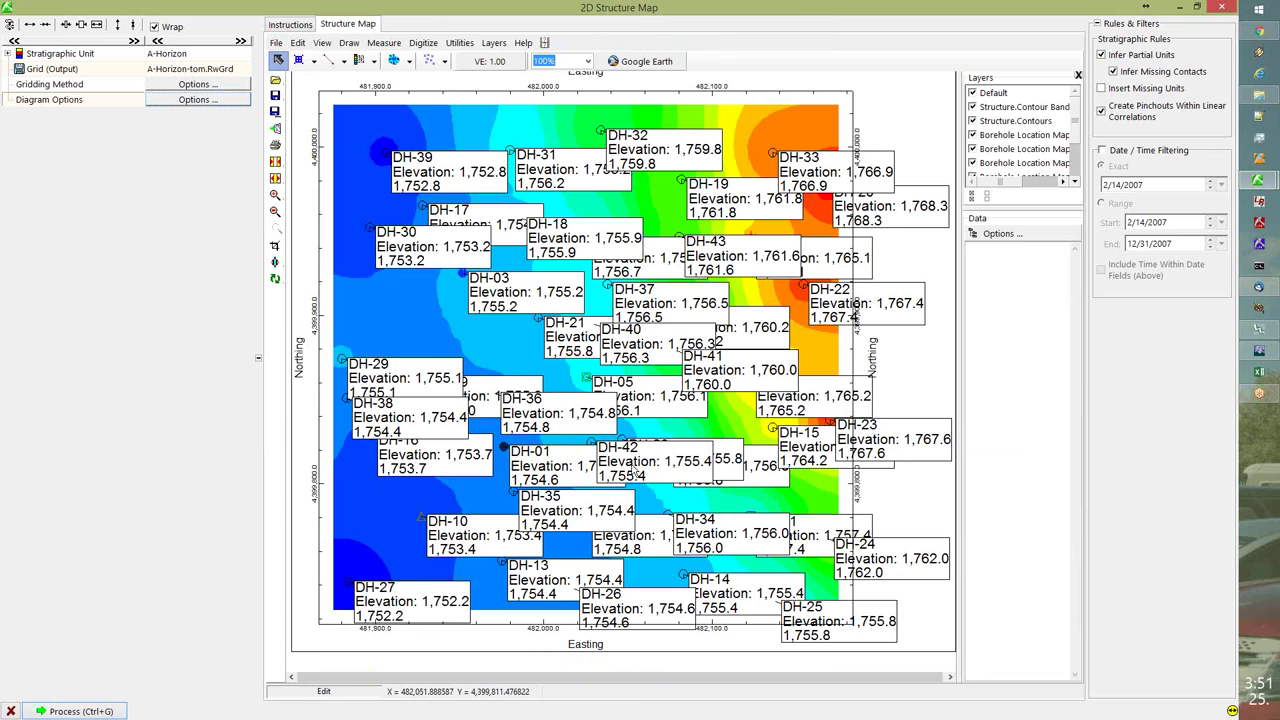
- Turn off the boreholes' elevation and stratigraphy data labels, and regenerate the structure map with a color interval of 1
left_click(196, 100)
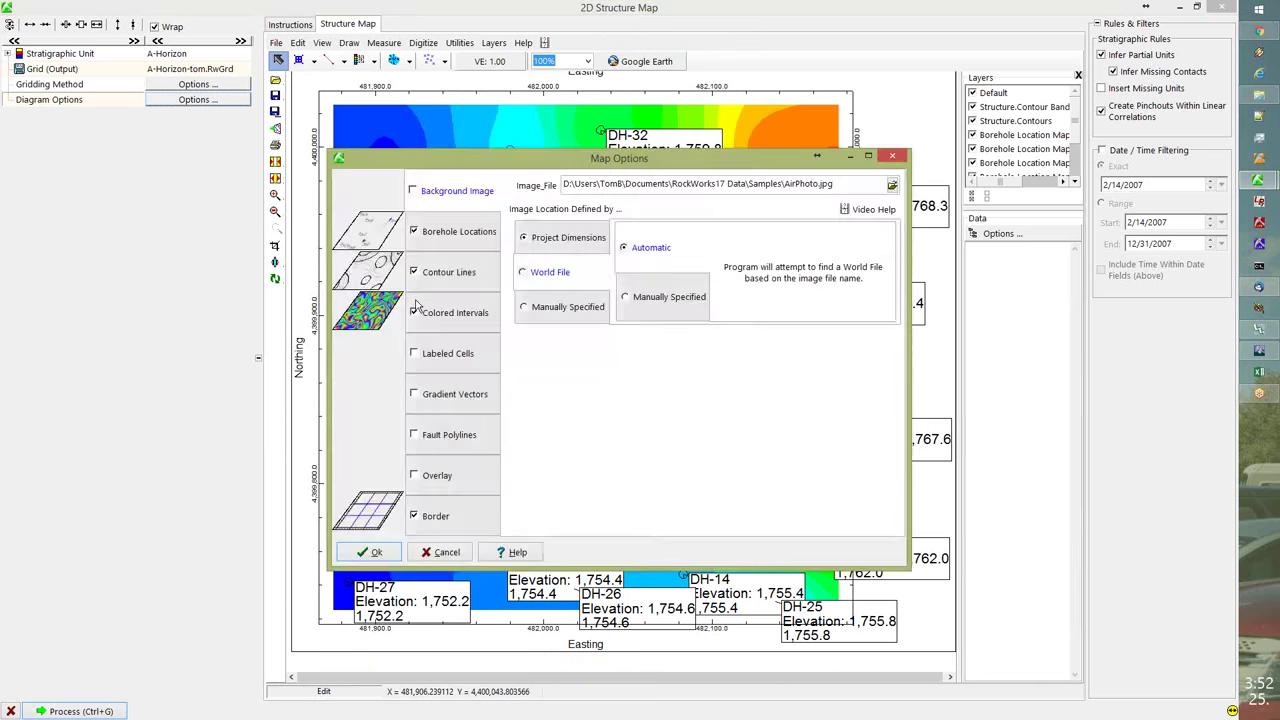
left_click(456, 228)
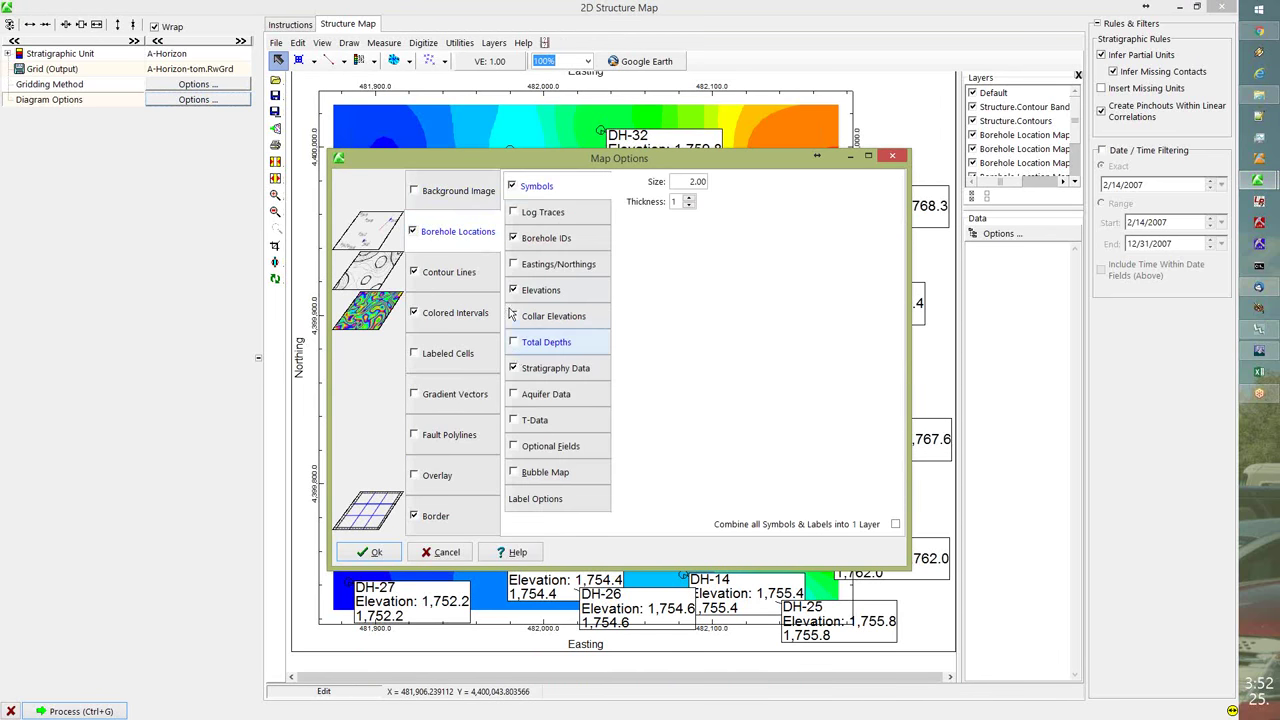
left_click(512, 290)
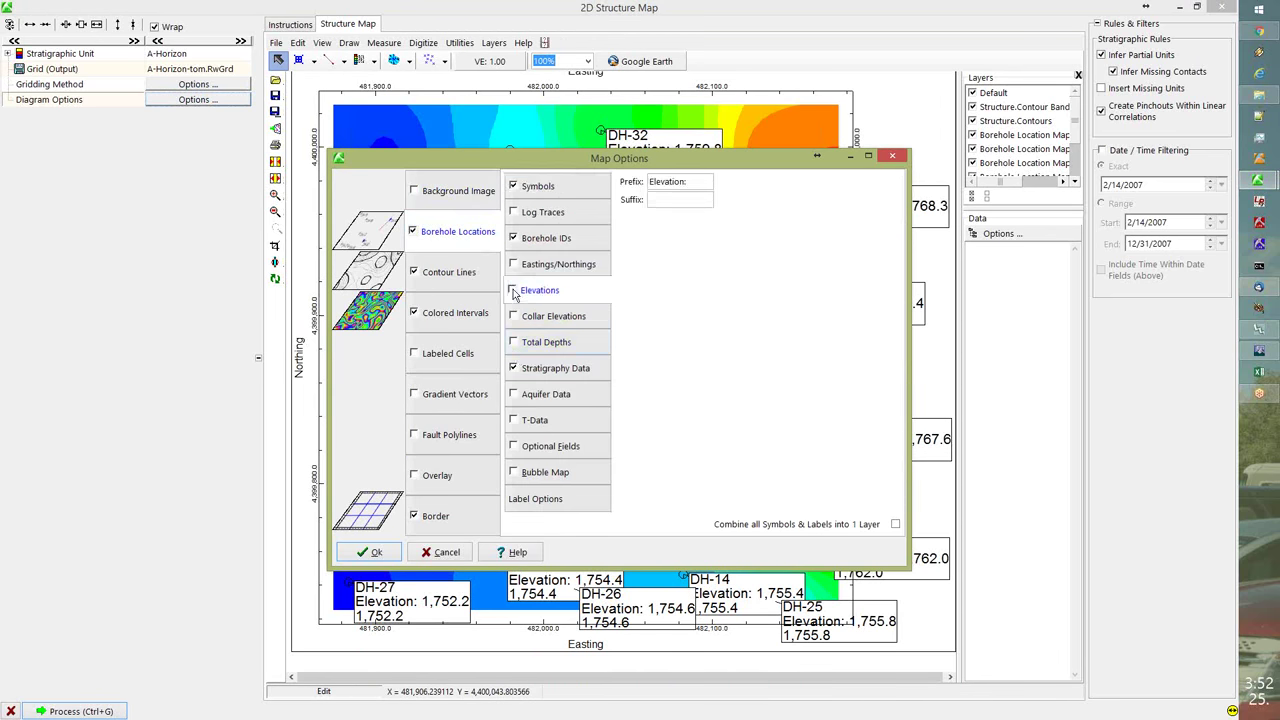
left_click(517, 369)
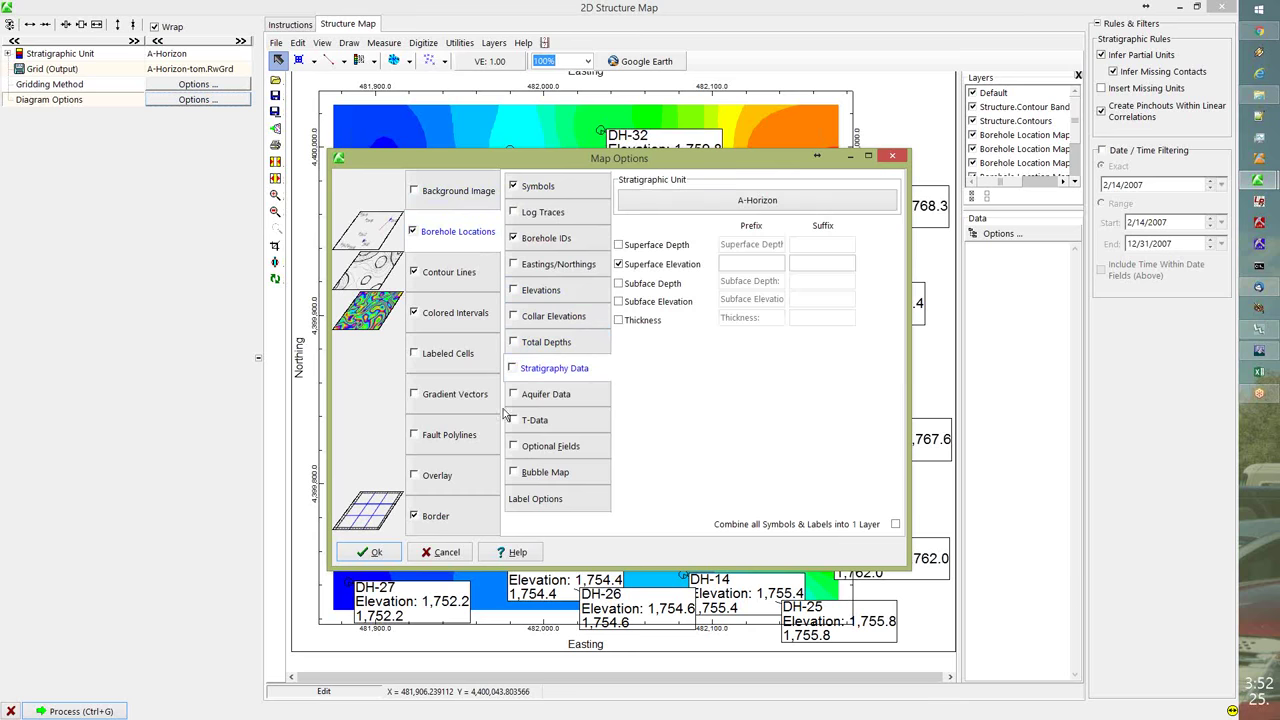
left_click(372, 552)
left_click(64, 712)
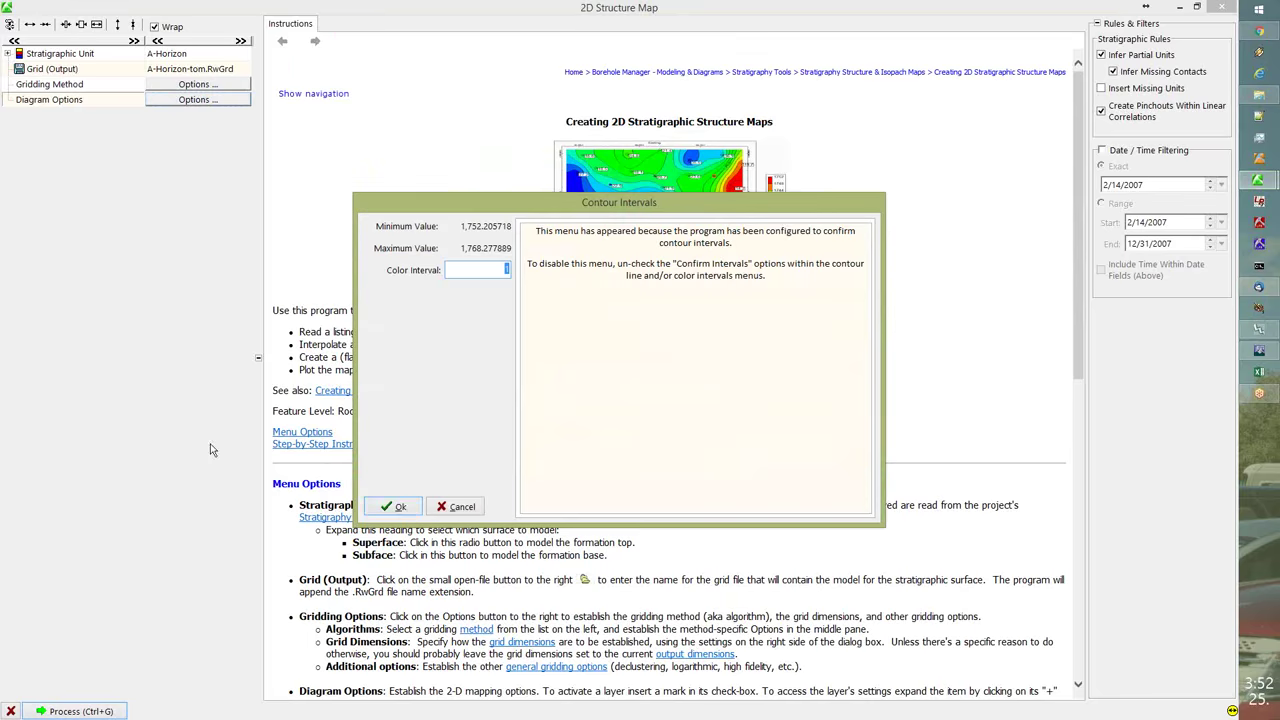
left_click(400, 507)
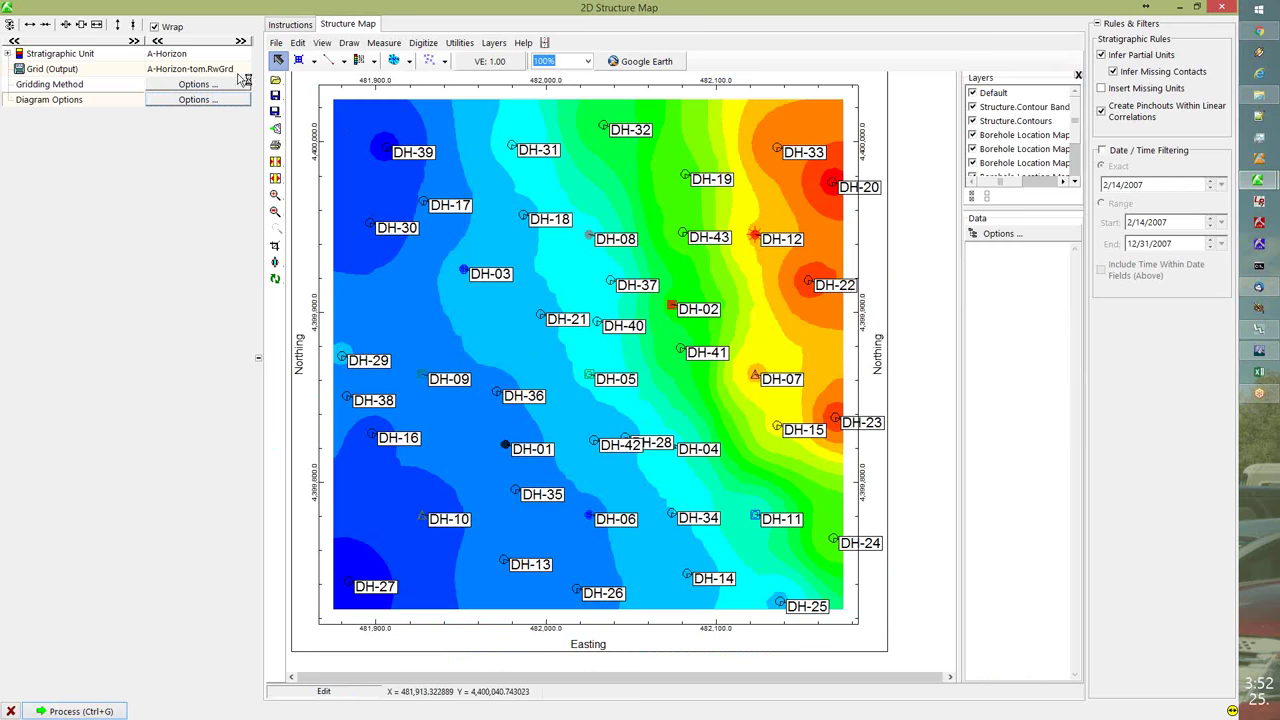
- Enable auto-offset in the borehole label options, and regenerate the structure map with a color interval of 1
left_click(213, 100)
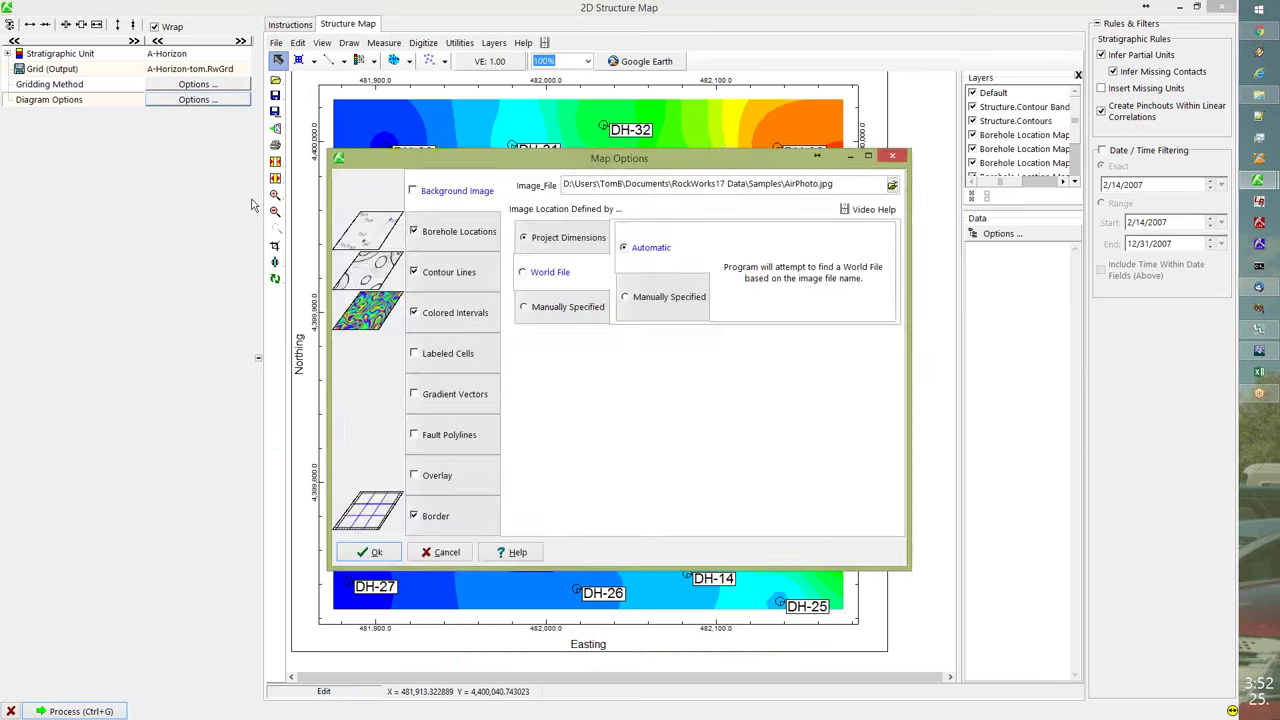
left_click(470, 231)
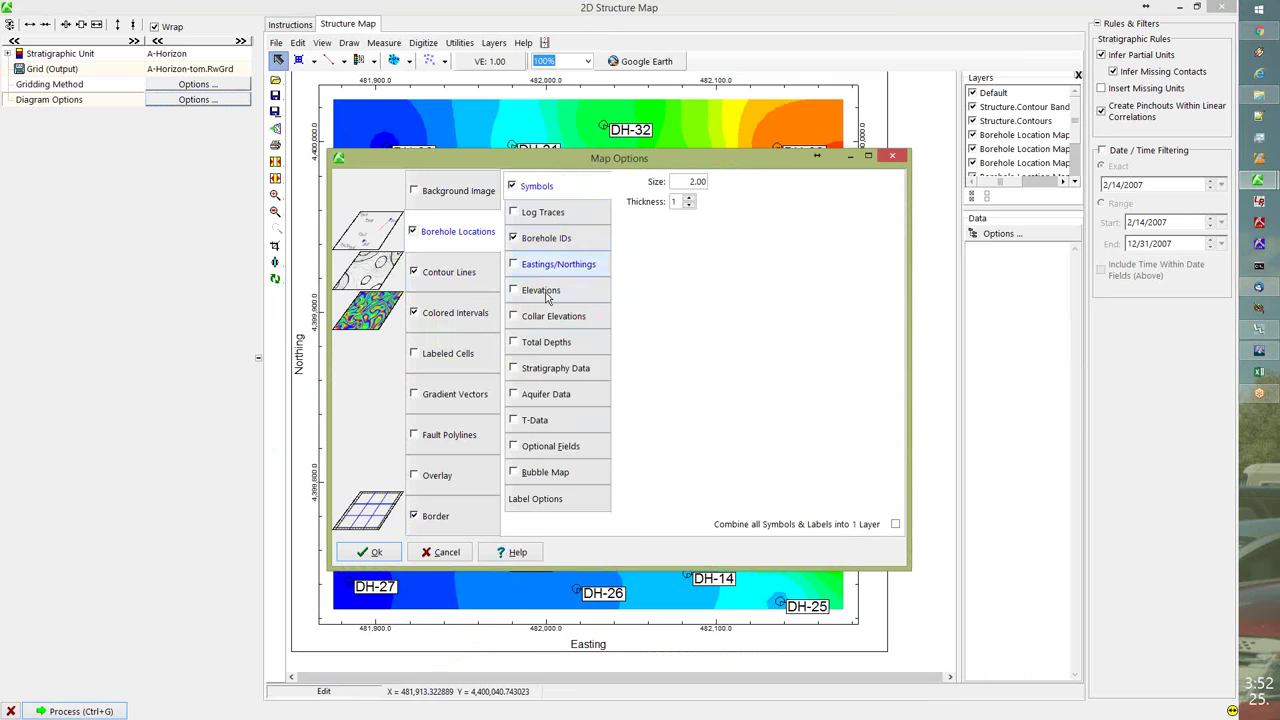
left_click(566, 502)
left_click(620, 241)
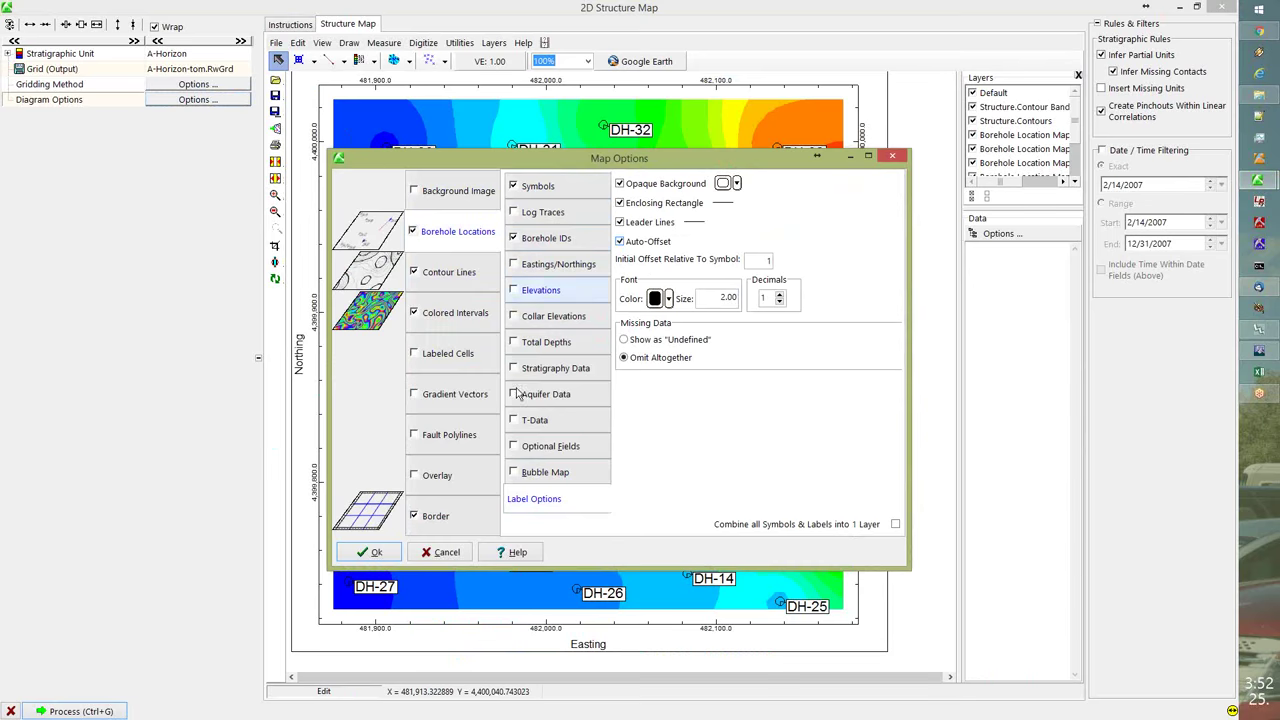
left_click(370, 552)
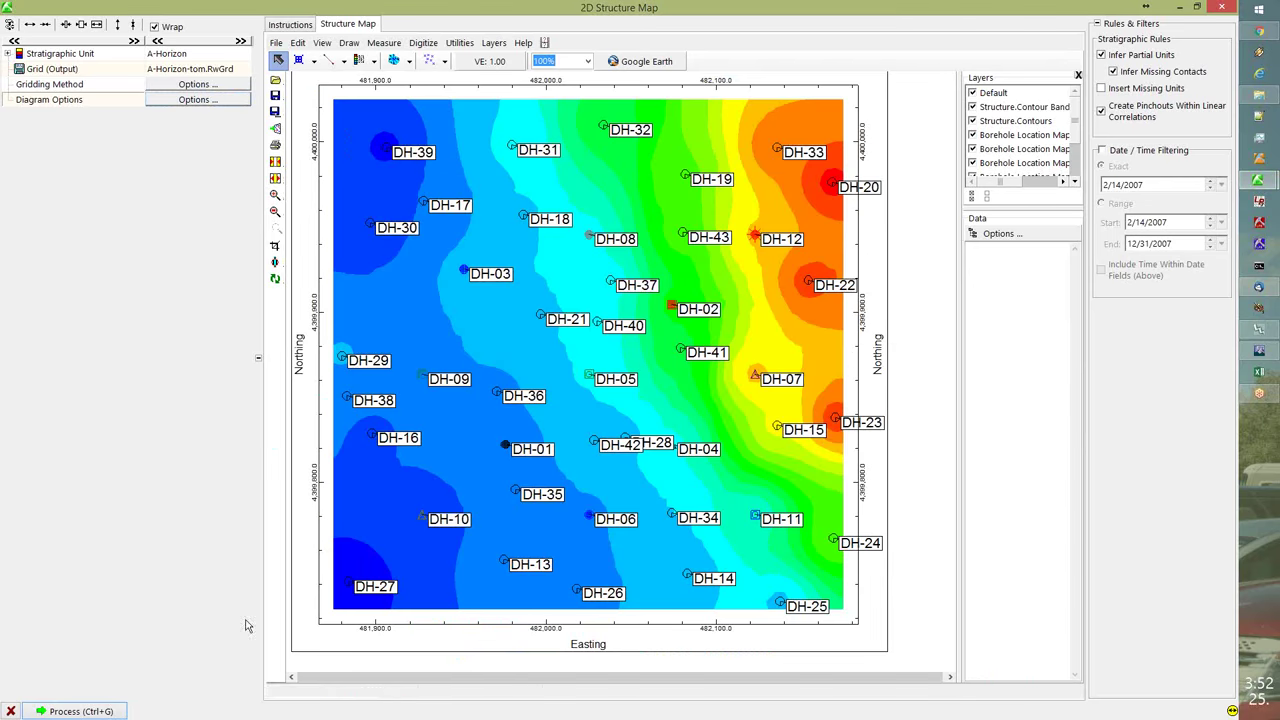
left_click(88, 711)
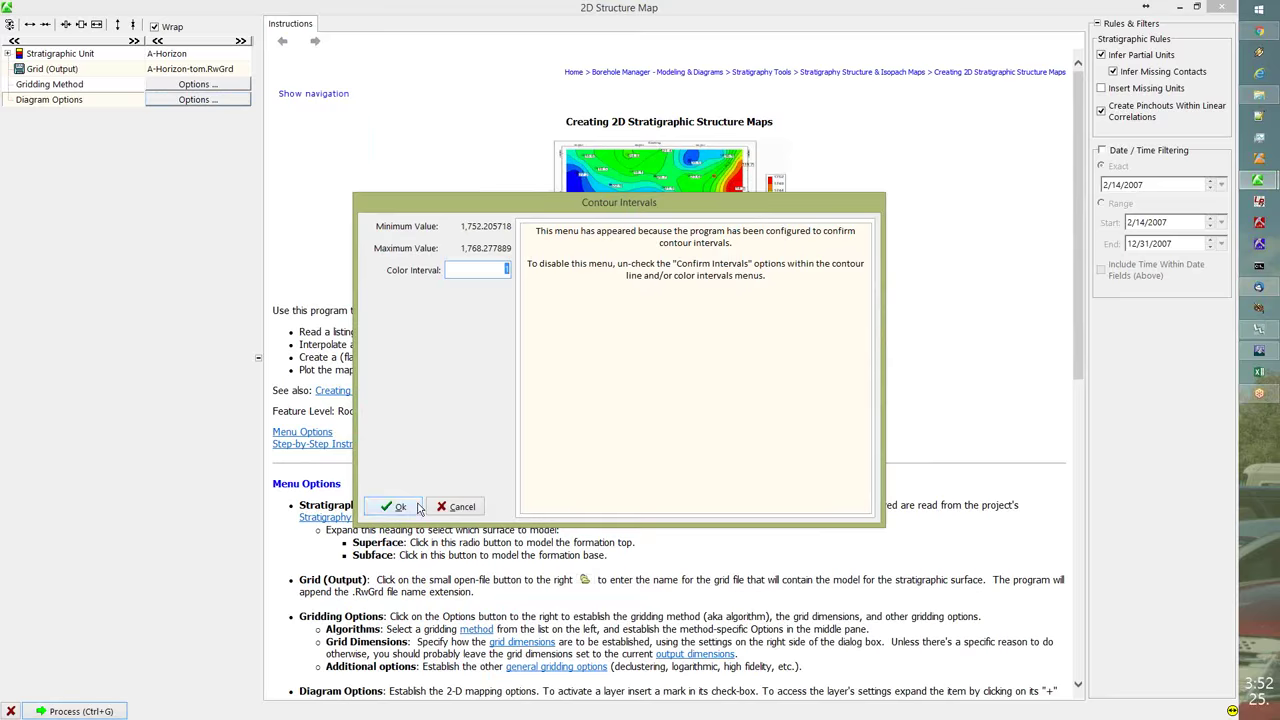
left_click(414, 505)
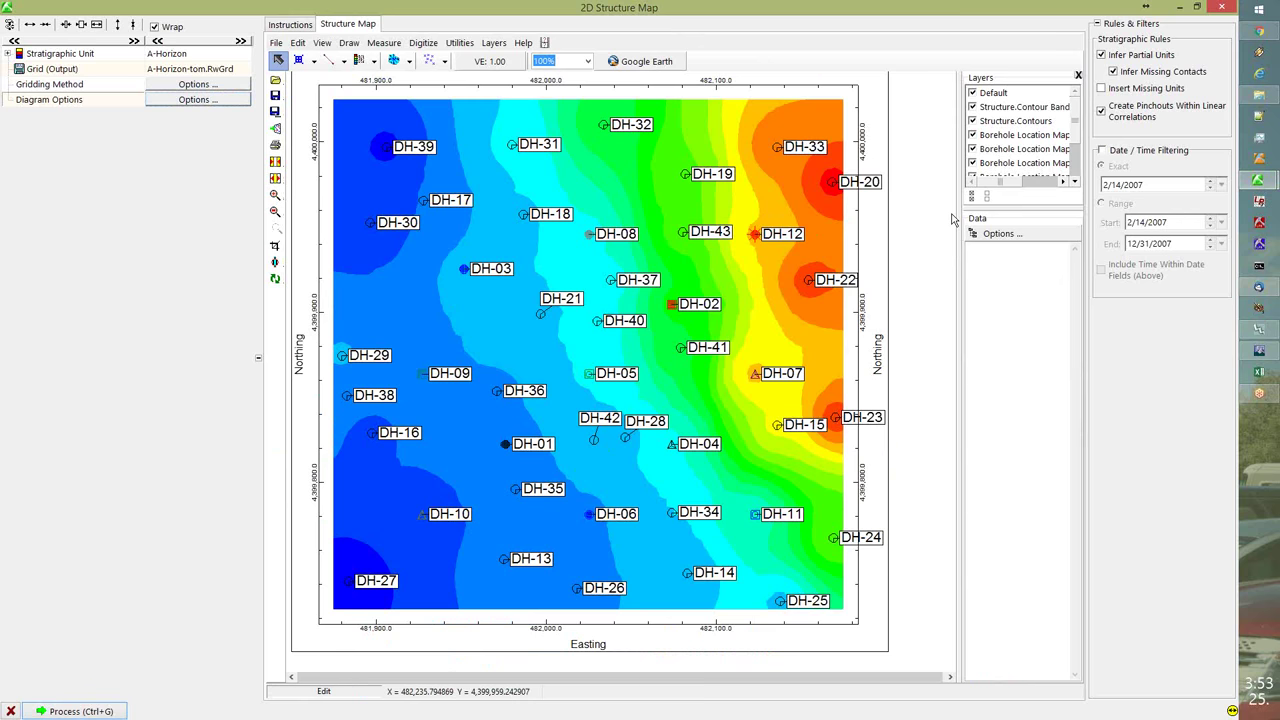
- Enlarge the map's layer list to show all full layer names, and hide the Structure.Contour Bands layer
left_click_drag(958, 218, 826, 218)
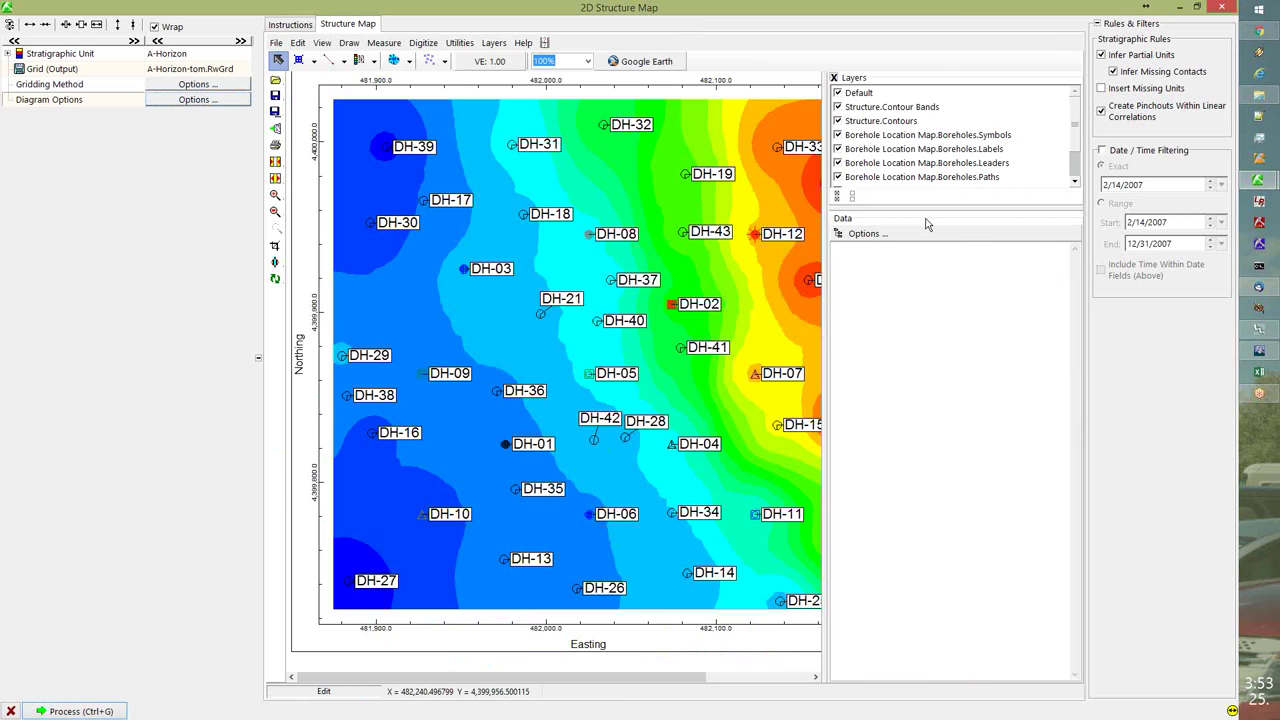
left_click_drag(929, 207, 929, 335)
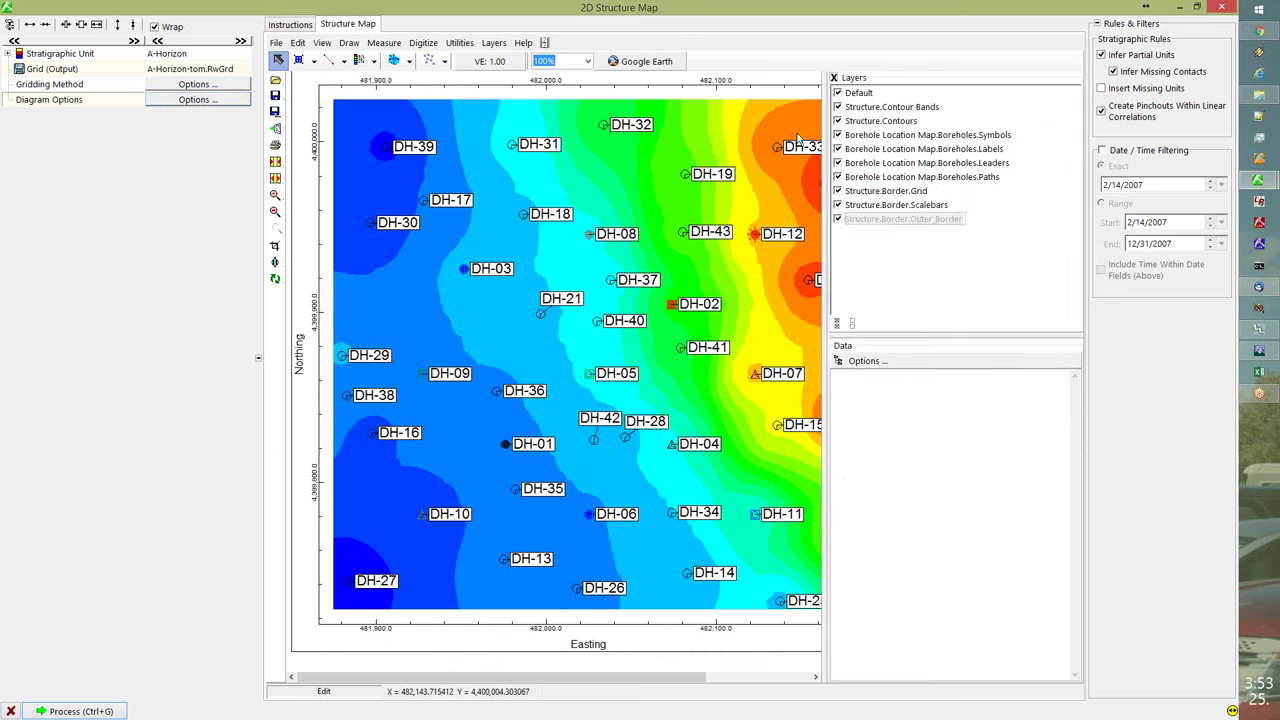
left_click(838, 107)
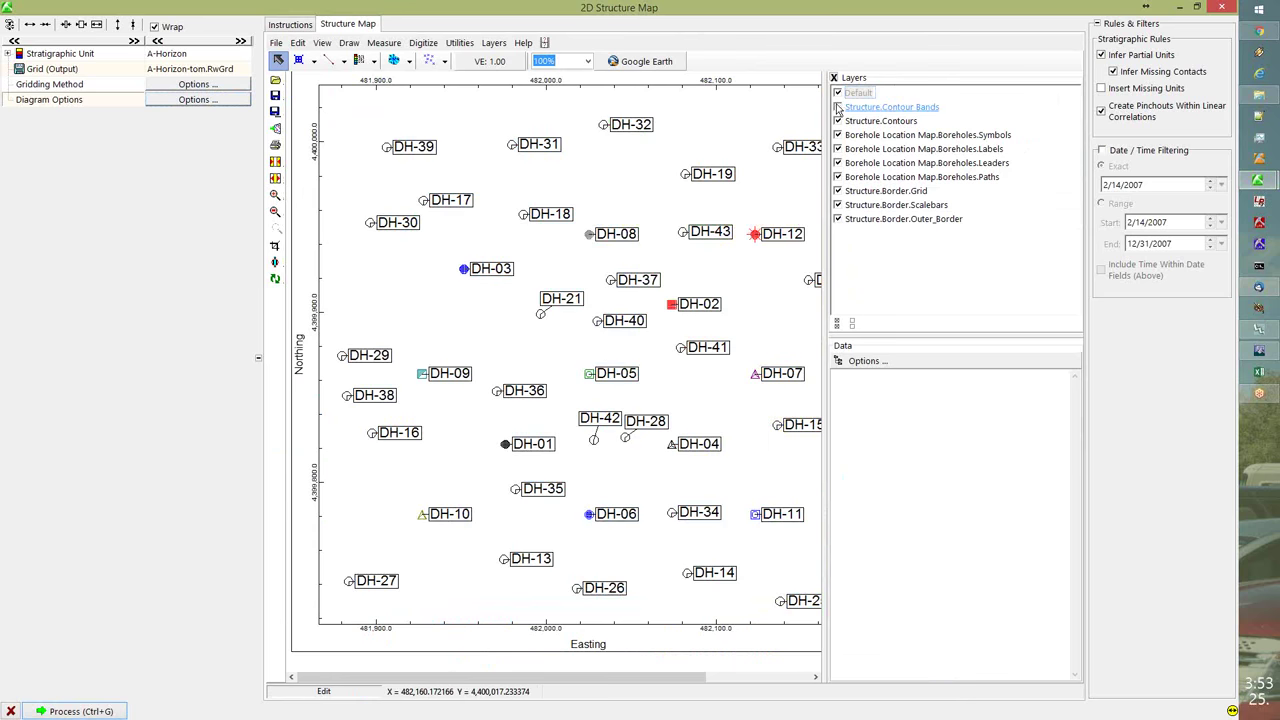
- Hide the Structure.Contours, Boreholes.Symbols and Boreholes.Labels layers on the structure map
left_click(838, 121)
left_click(838, 135)
left_click(838, 149)
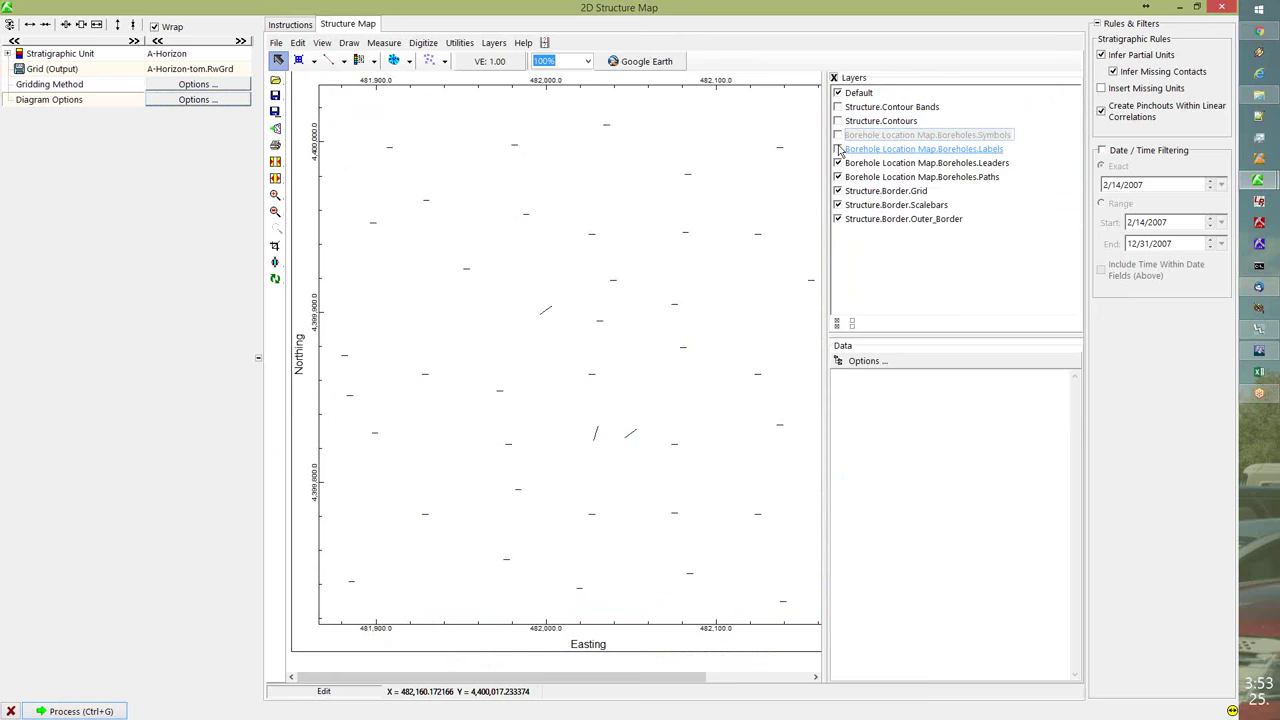
- Show the contour bands, contours, borehole symbols and borehole labels layers, and widen the map pane to fit the whole map
left_click(838, 107)
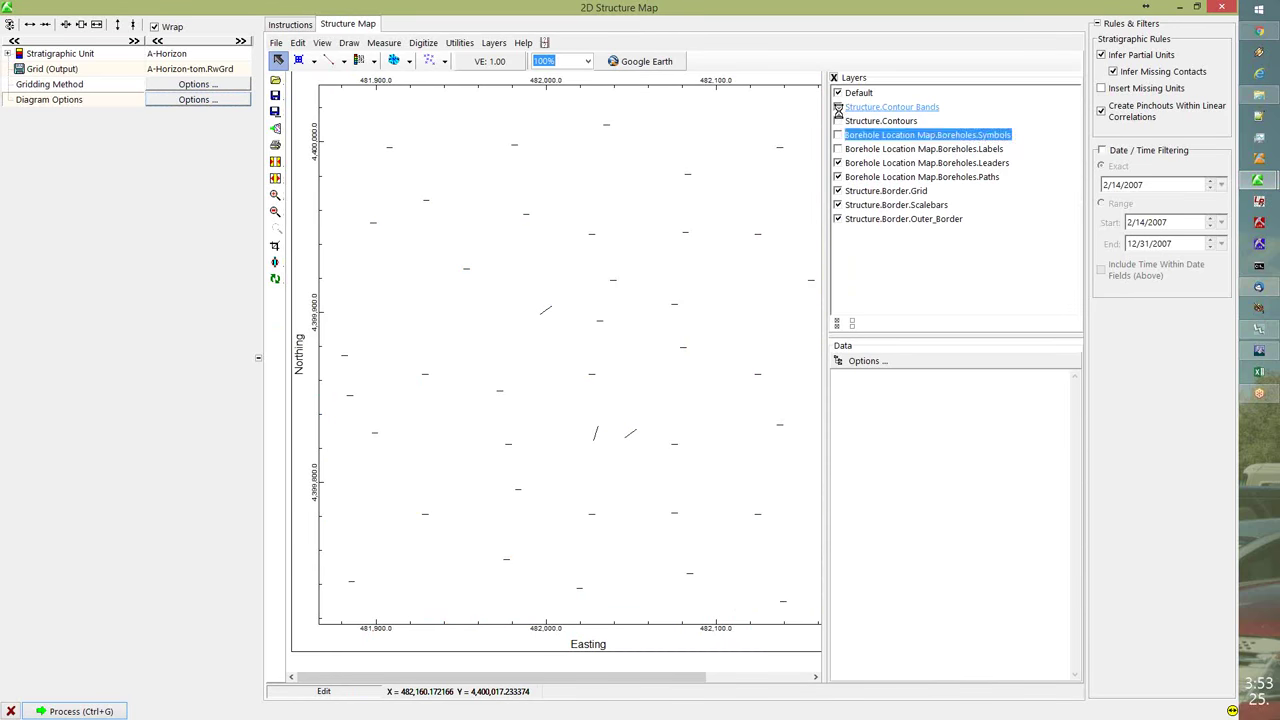
left_click(838, 121)
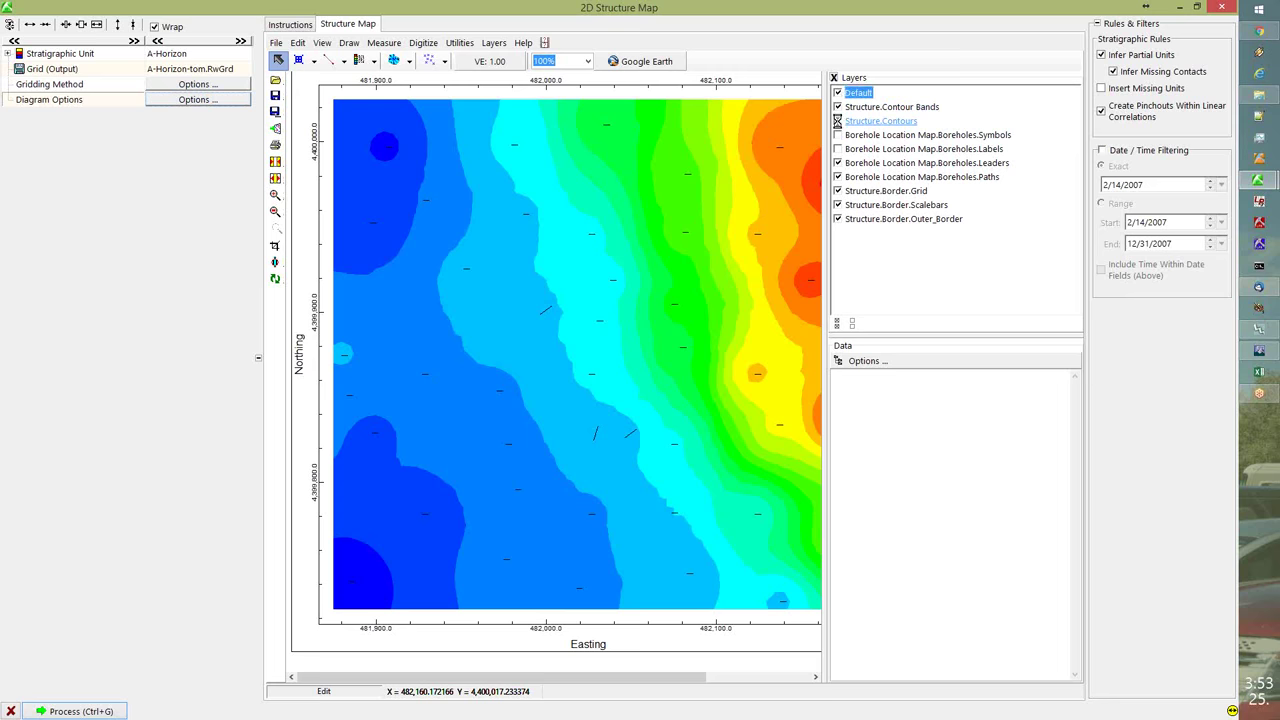
left_click(838, 149)
left_click(838, 135)
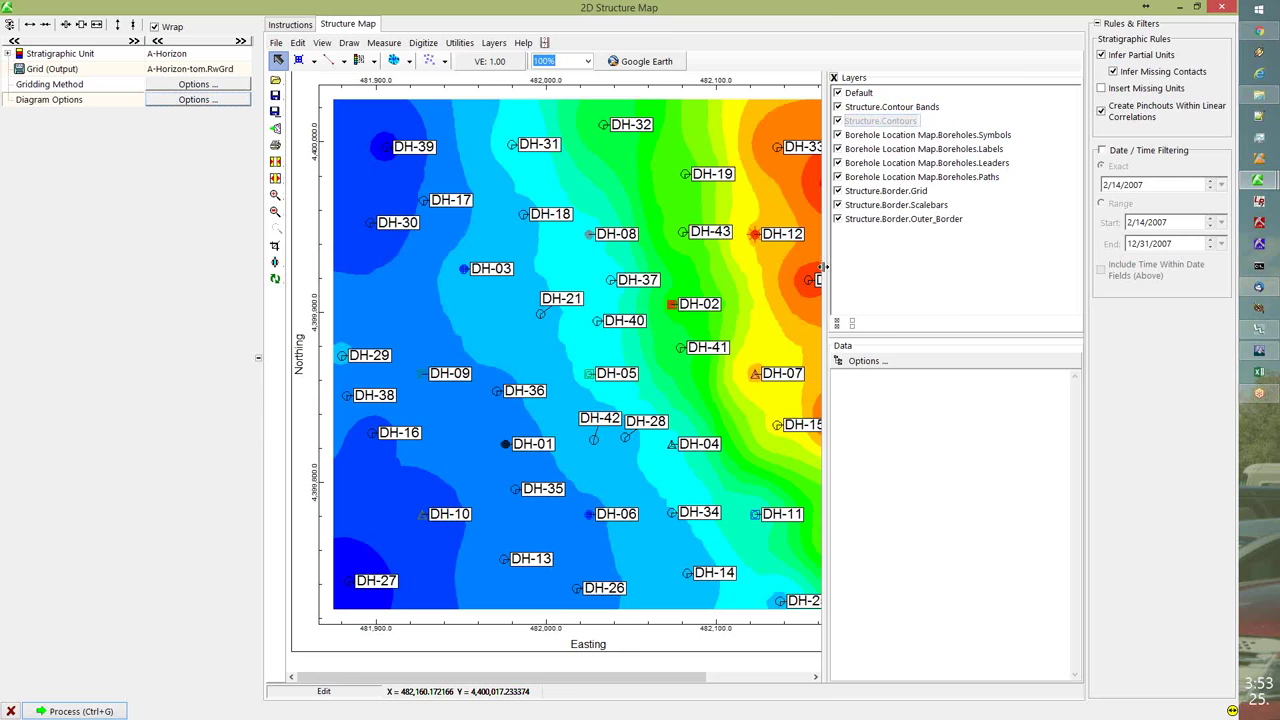
left_click_drag(822, 266, 897, 267)
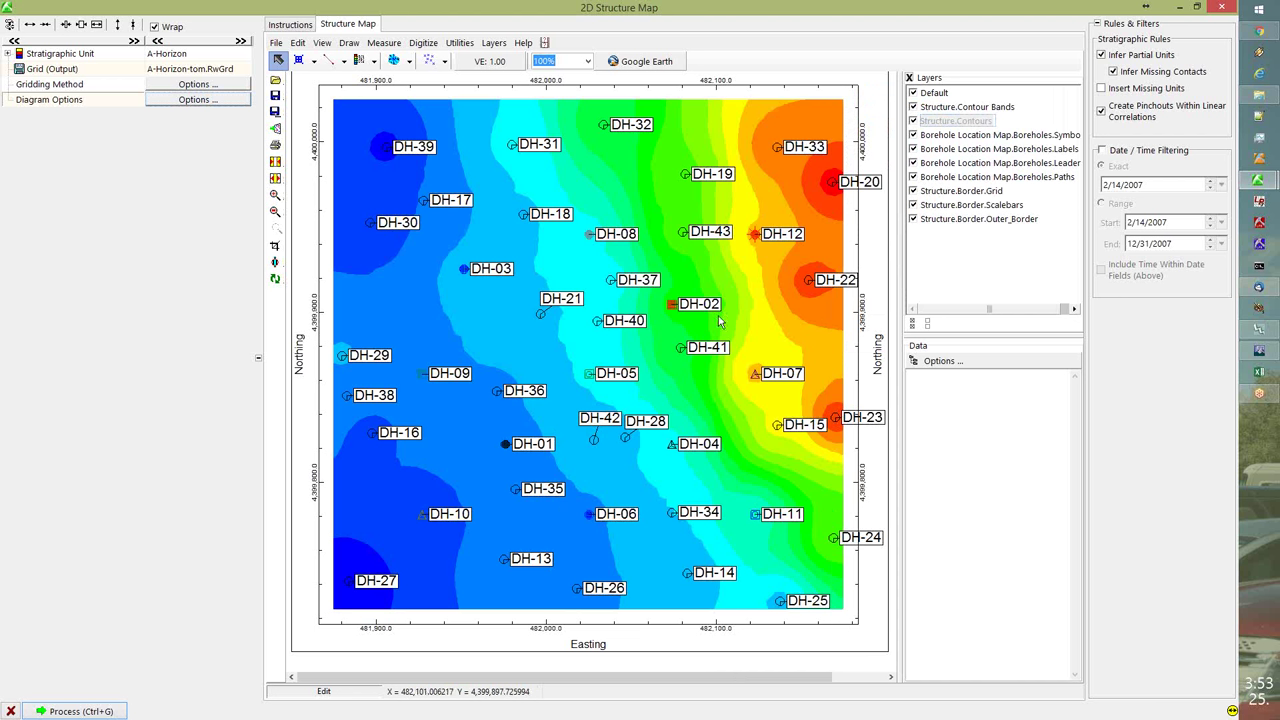
- Draw a north-south polyline with five segments from east of DH-32, between DH-02 and DH-12, to just north of DH-11
left_click(342, 62)
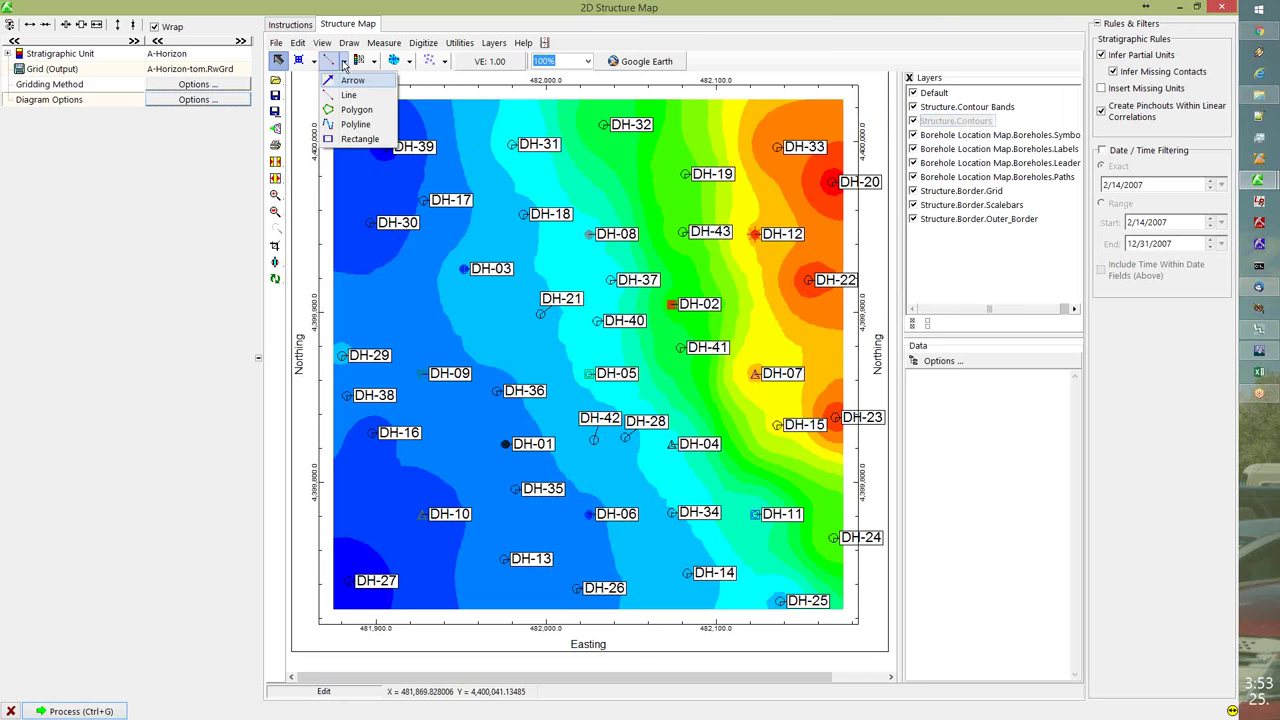
left_click(356, 122)
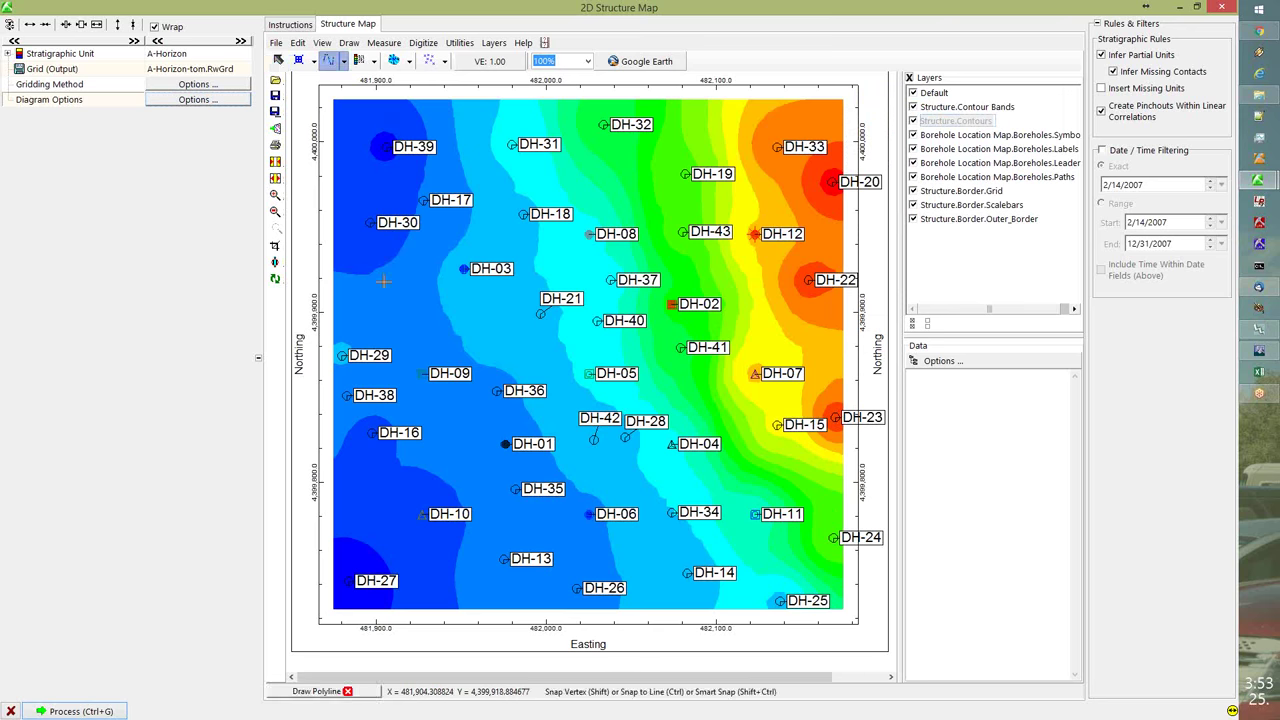
left_click(728, 120)
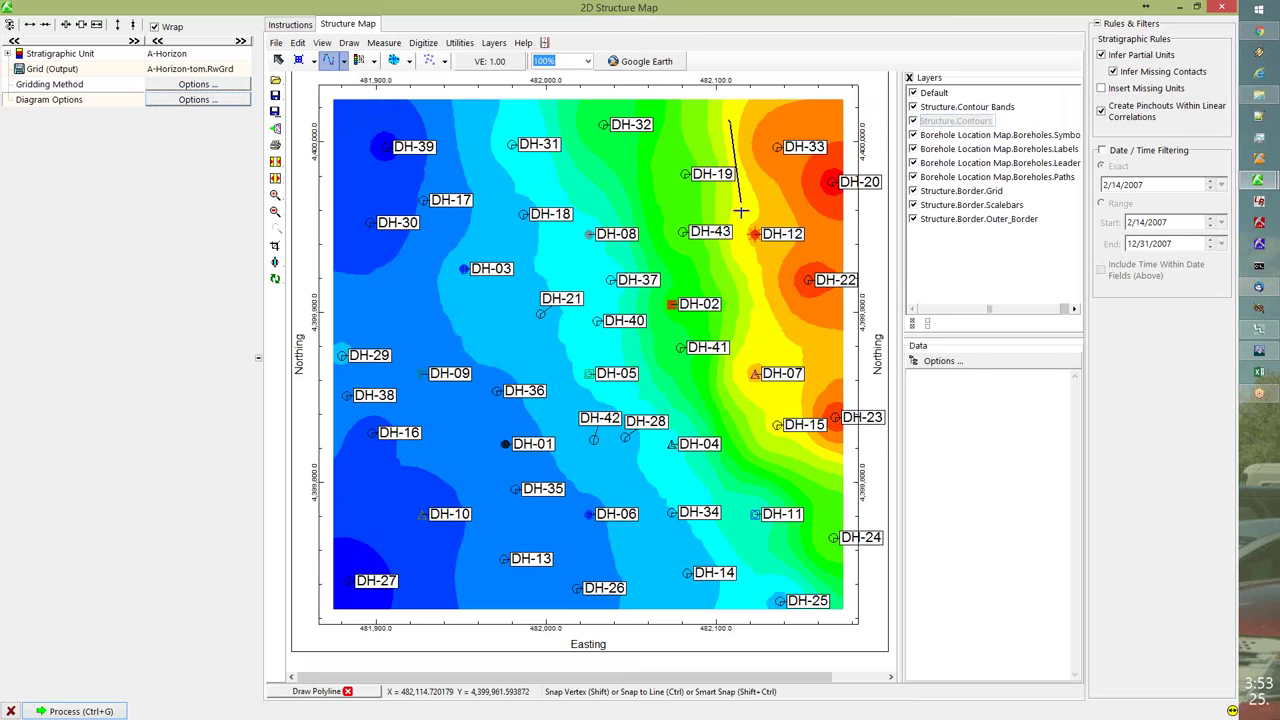
left_click(749, 303)
left_click(744, 378)
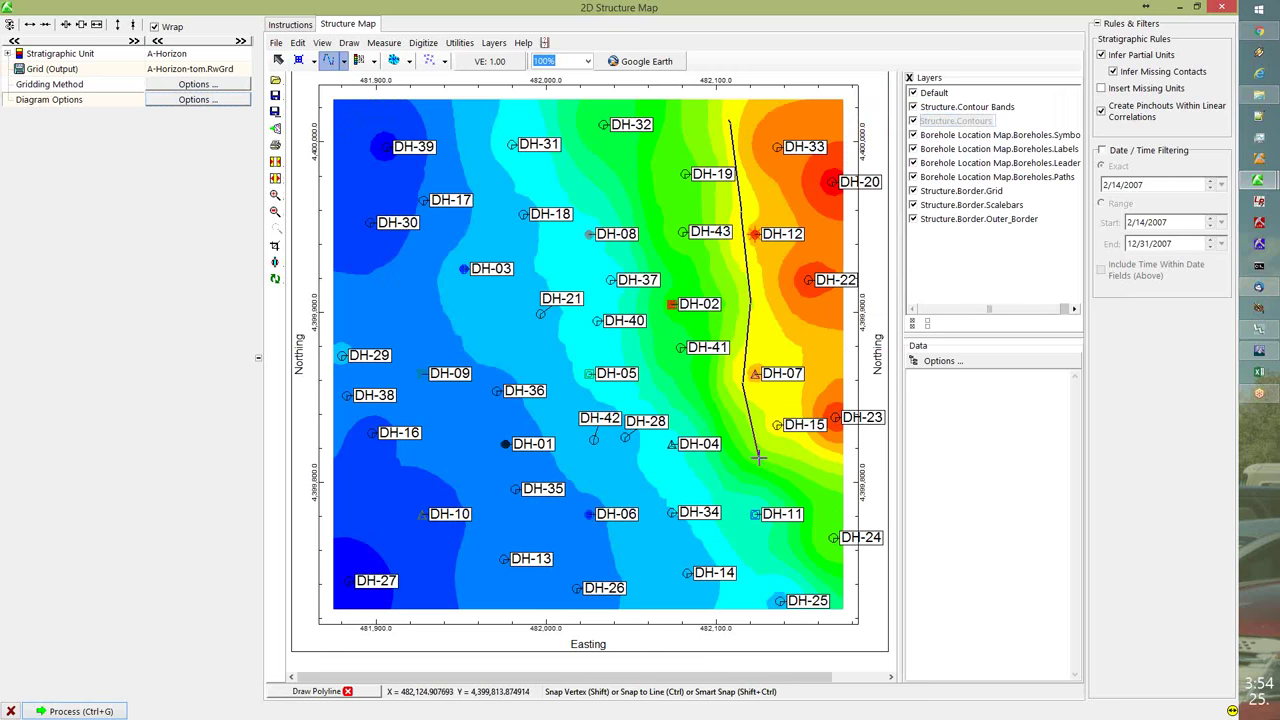
left_click(758, 458)
double_click(741, 502)
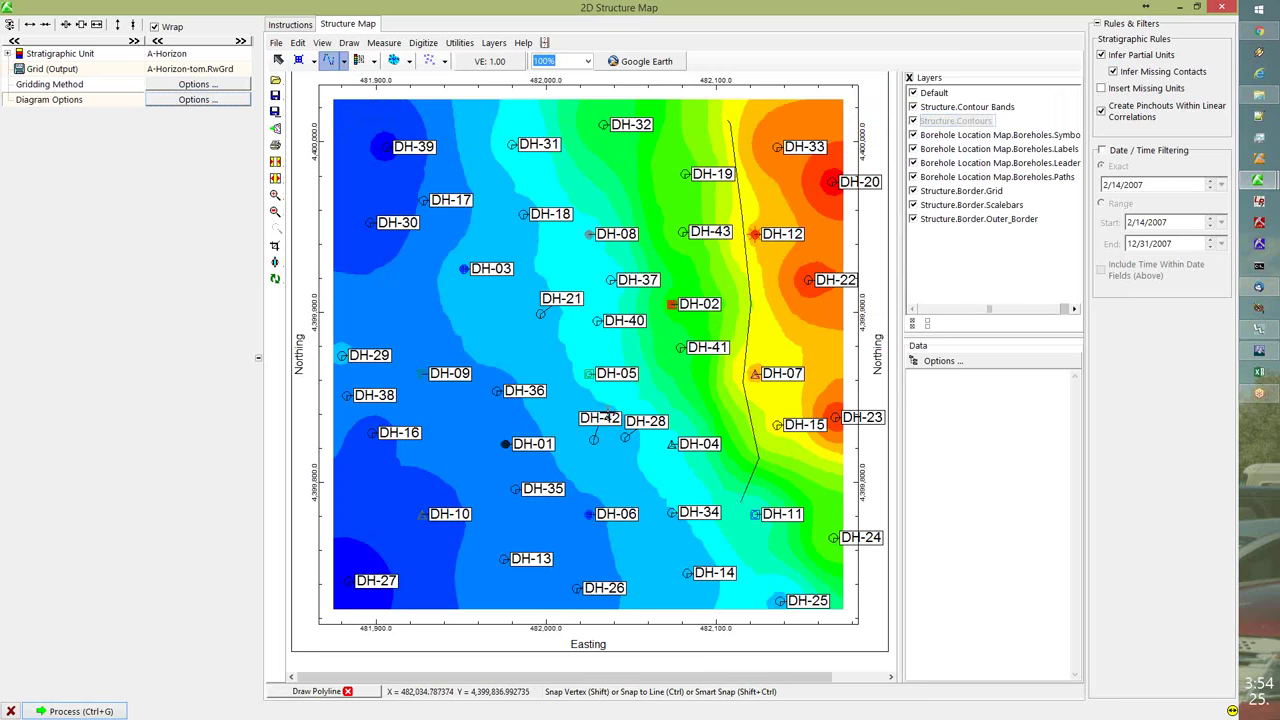
left_click(347, 691)
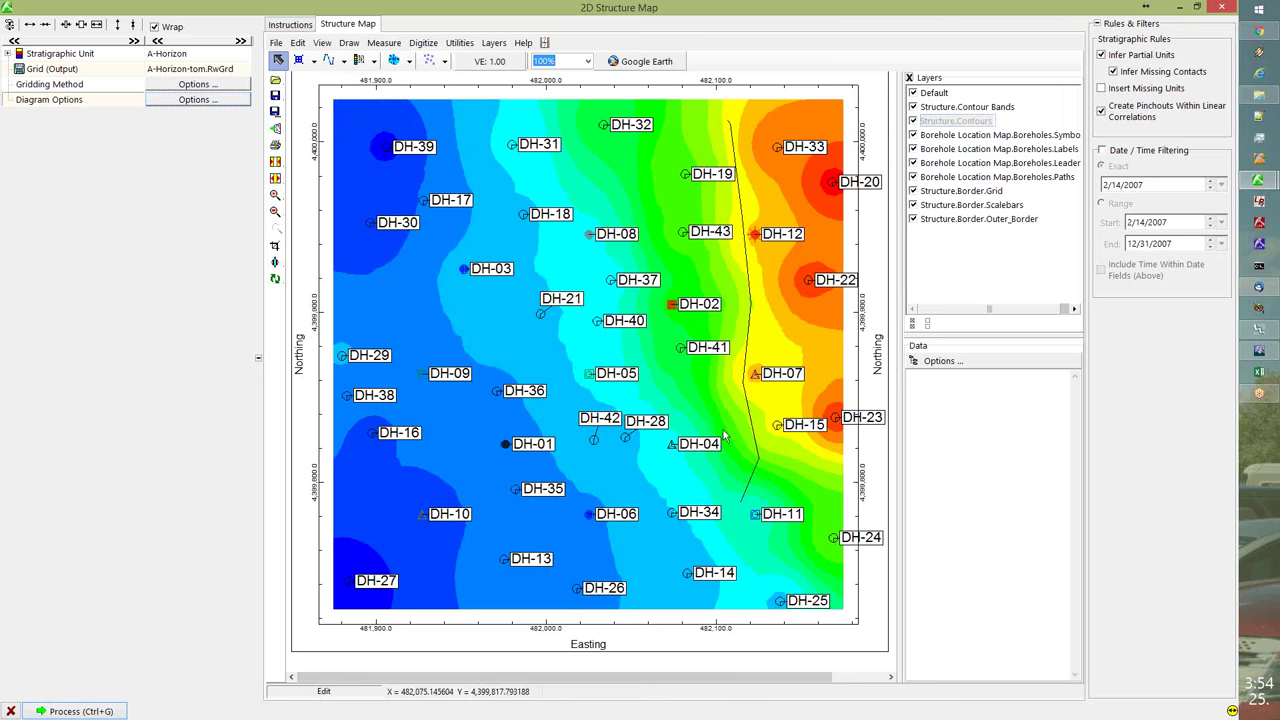
- Save the drawn polyline to a new fault table named Faults
left_click(733, 145)
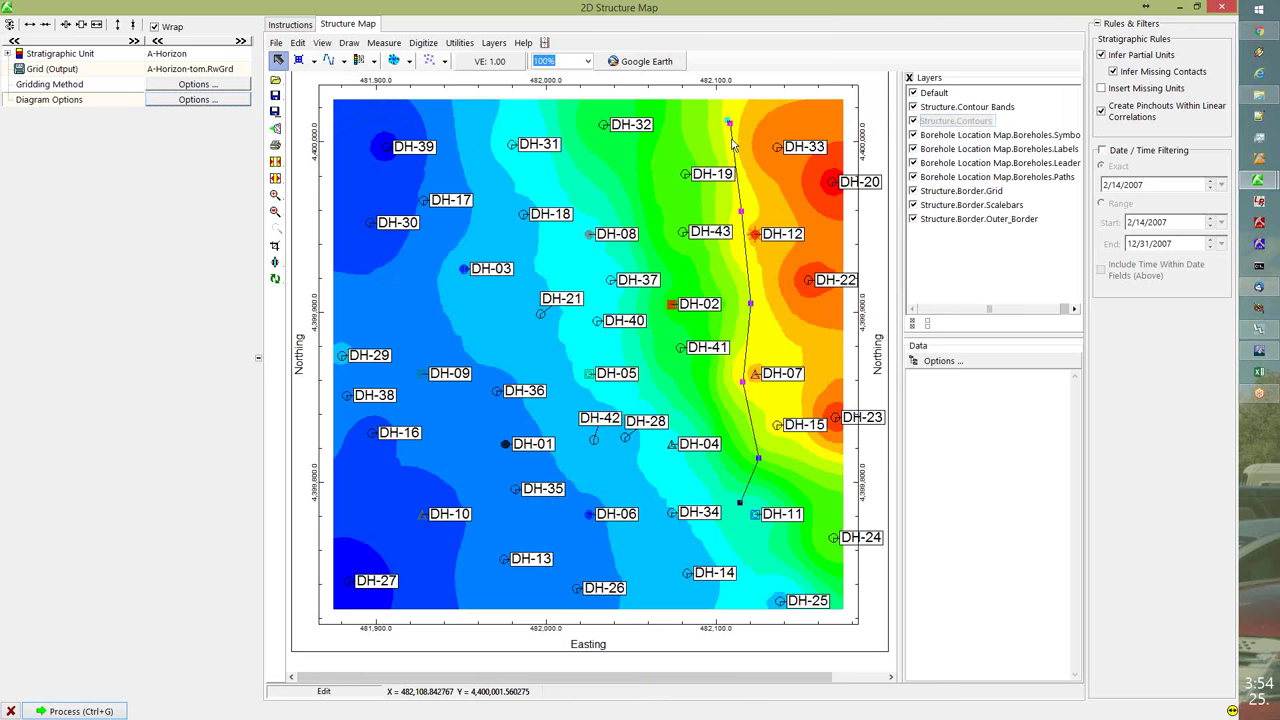
right_click(733, 145)
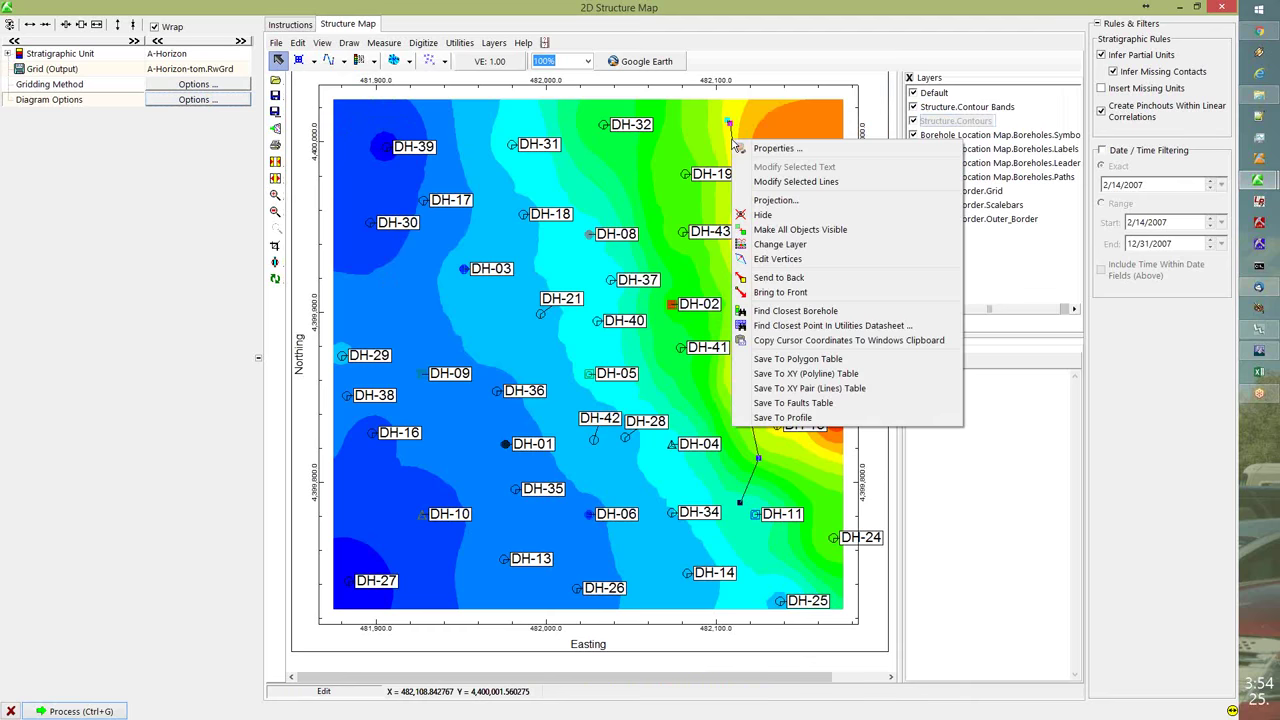
left_click(807, 403)
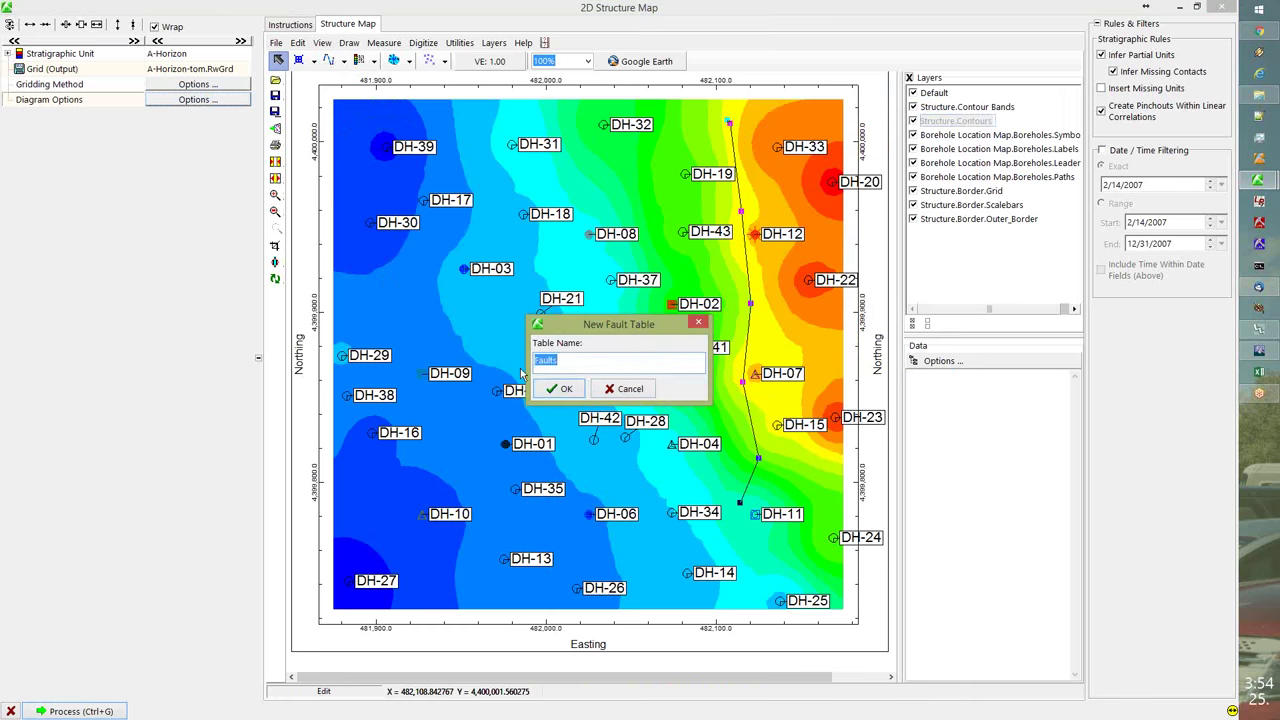
left_click(563, 389)
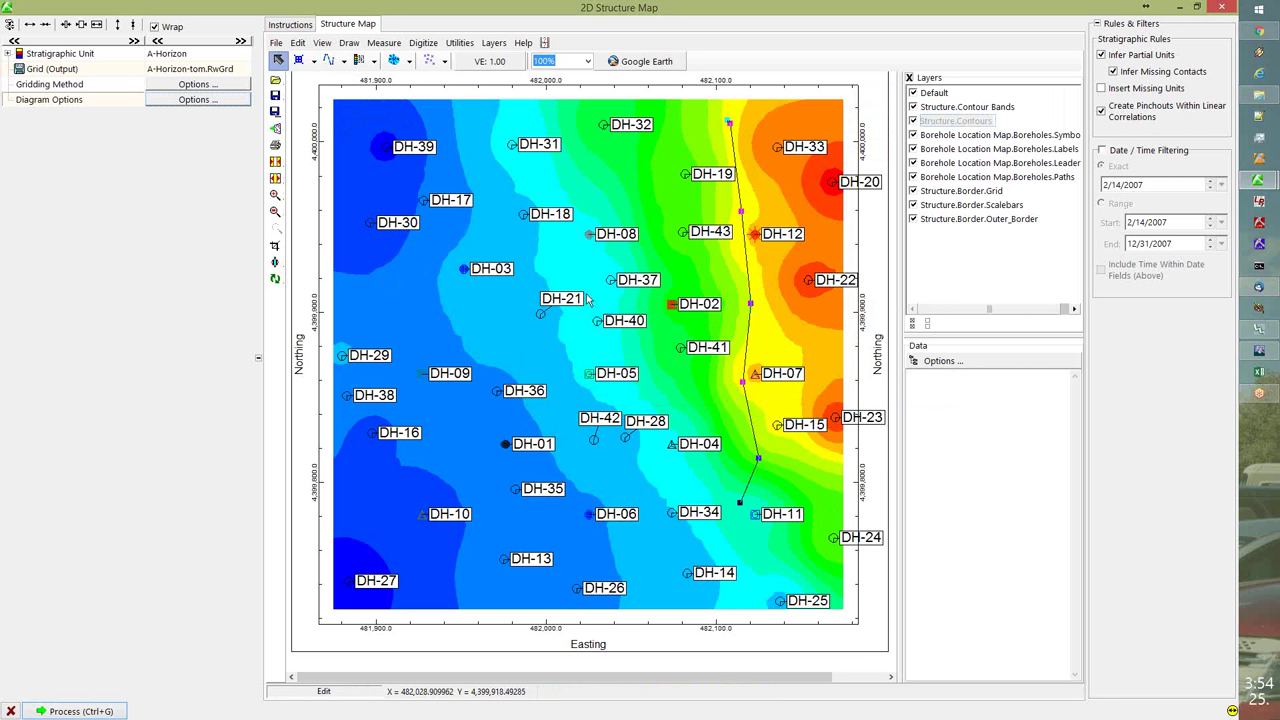
left_click(564, 324)
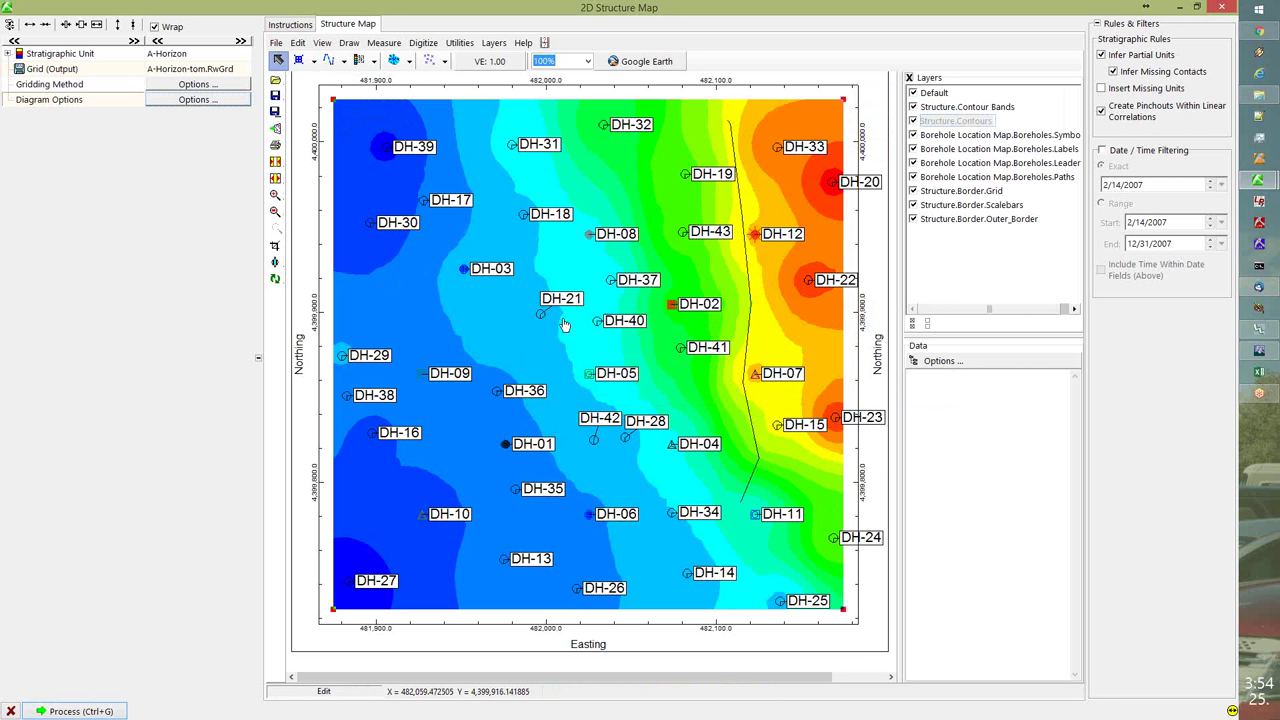
- Draw a closed polygon on the map around boreholes DH-03, DH-18, DH-08, DH-02, DH-41 and DH-05, and return to edit mode
left_click(342, 62)
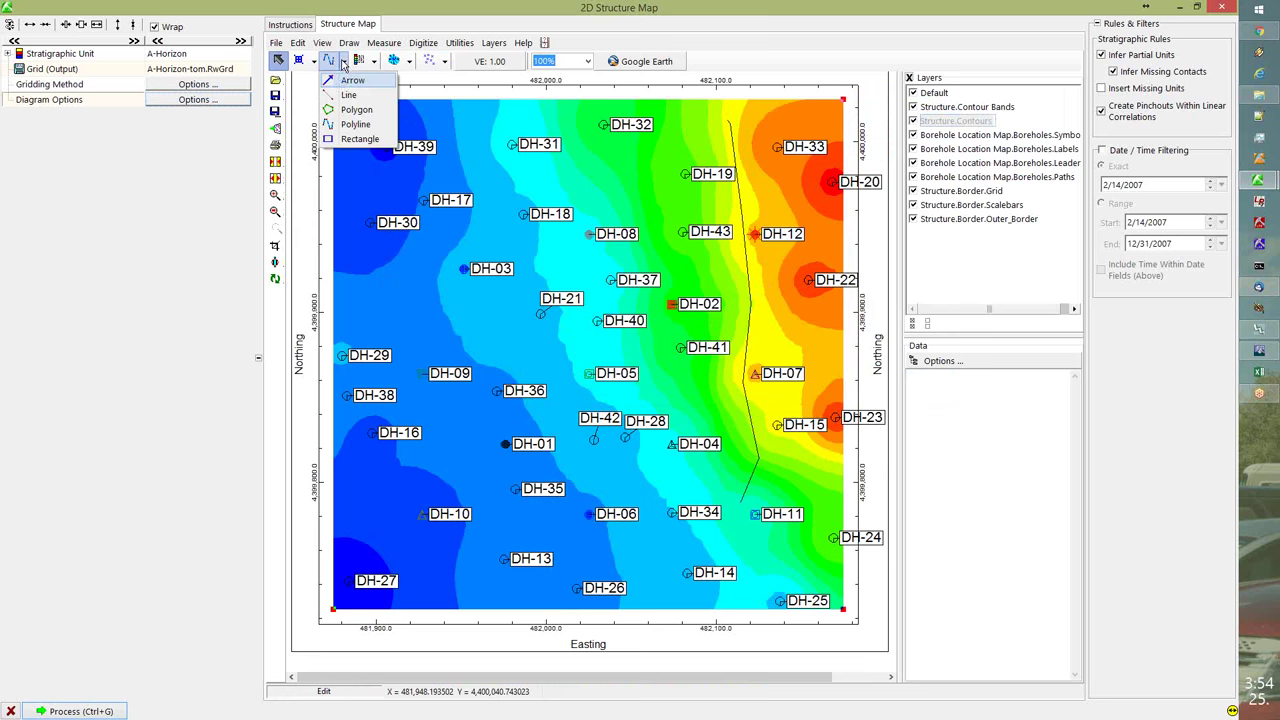
left_click(355, 110)
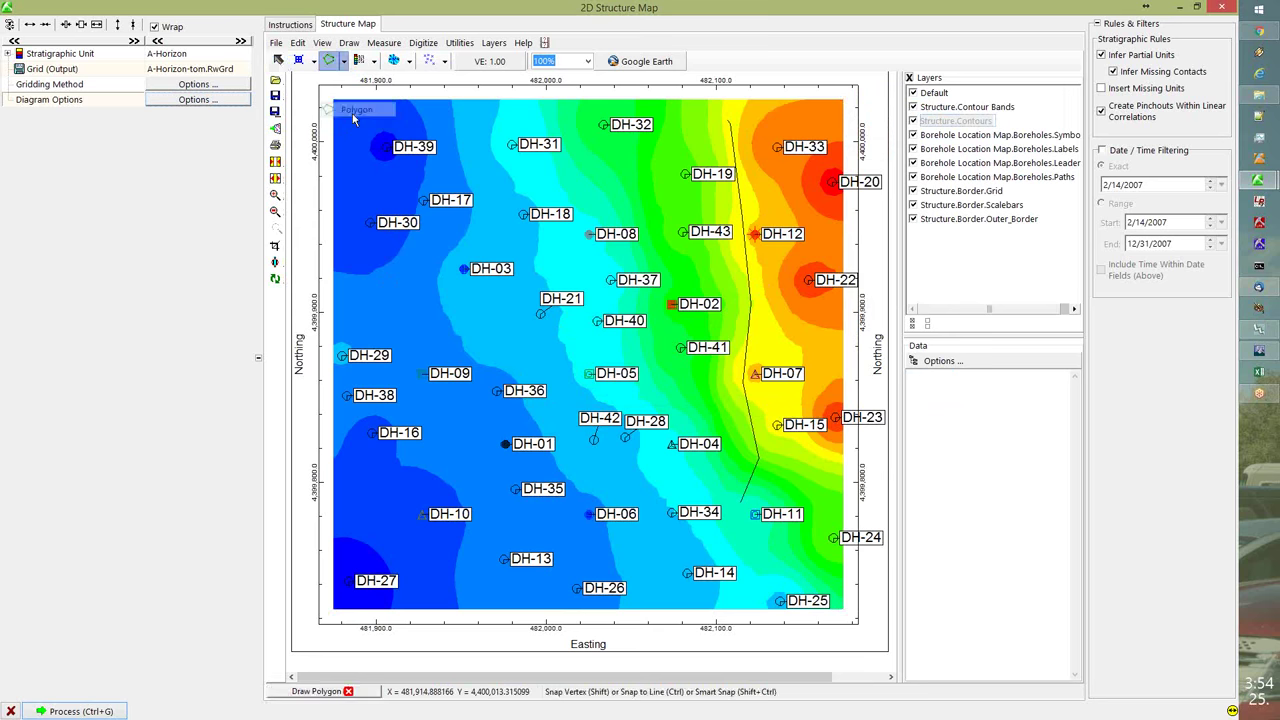
left_click(568, 163)
left_click(437, 241)
left_click(456, 331)
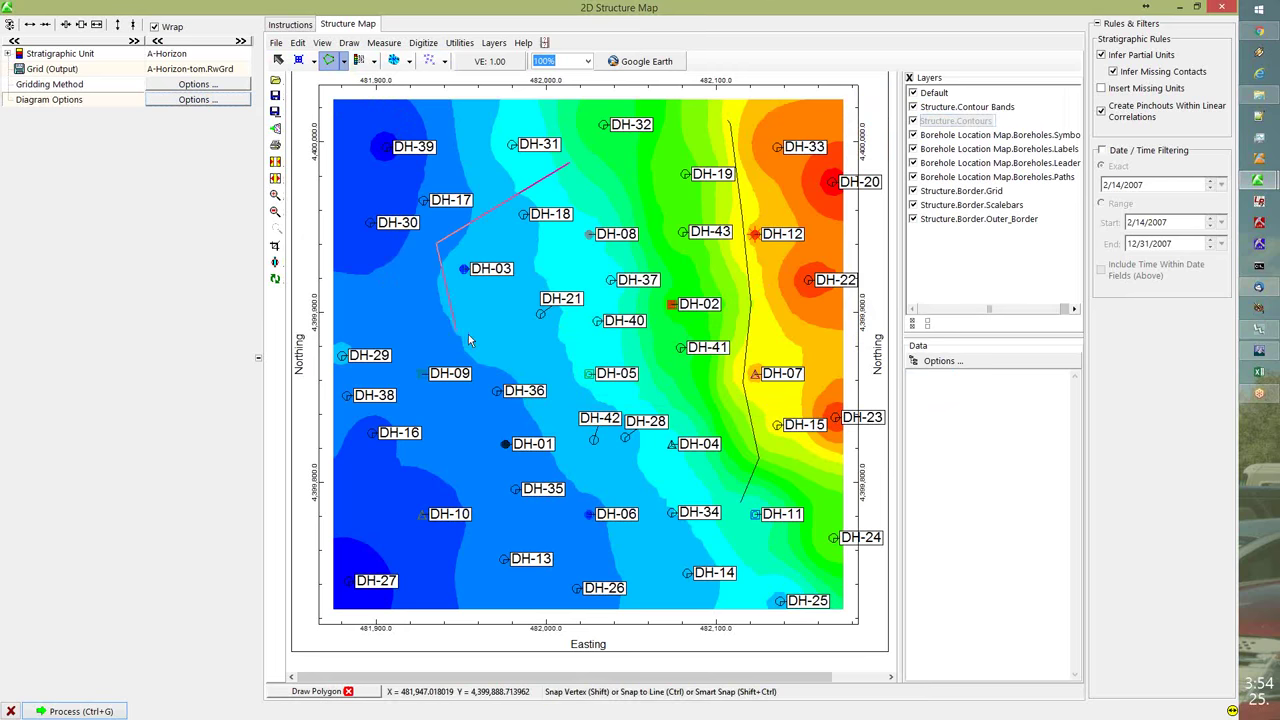
left_click(608, 400)
left_click(712, 401)
left_click(731, 299)
double_click(593, 162)
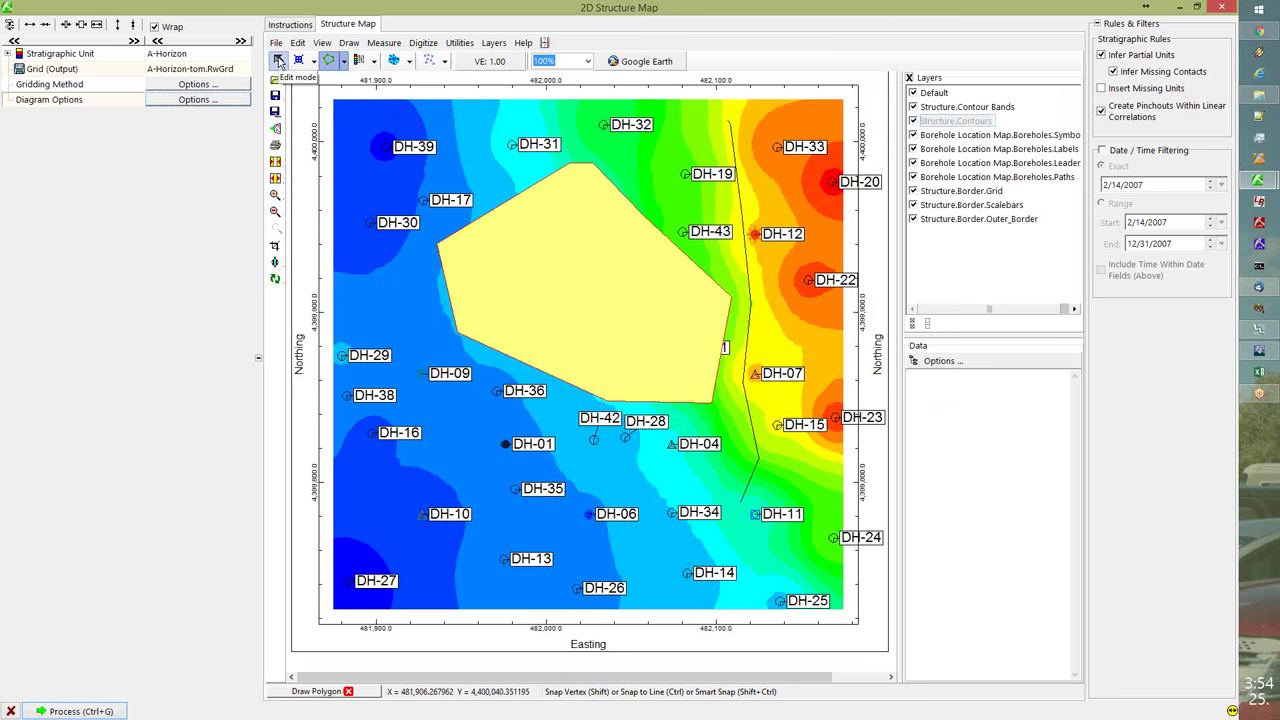
left_click(278, 62)
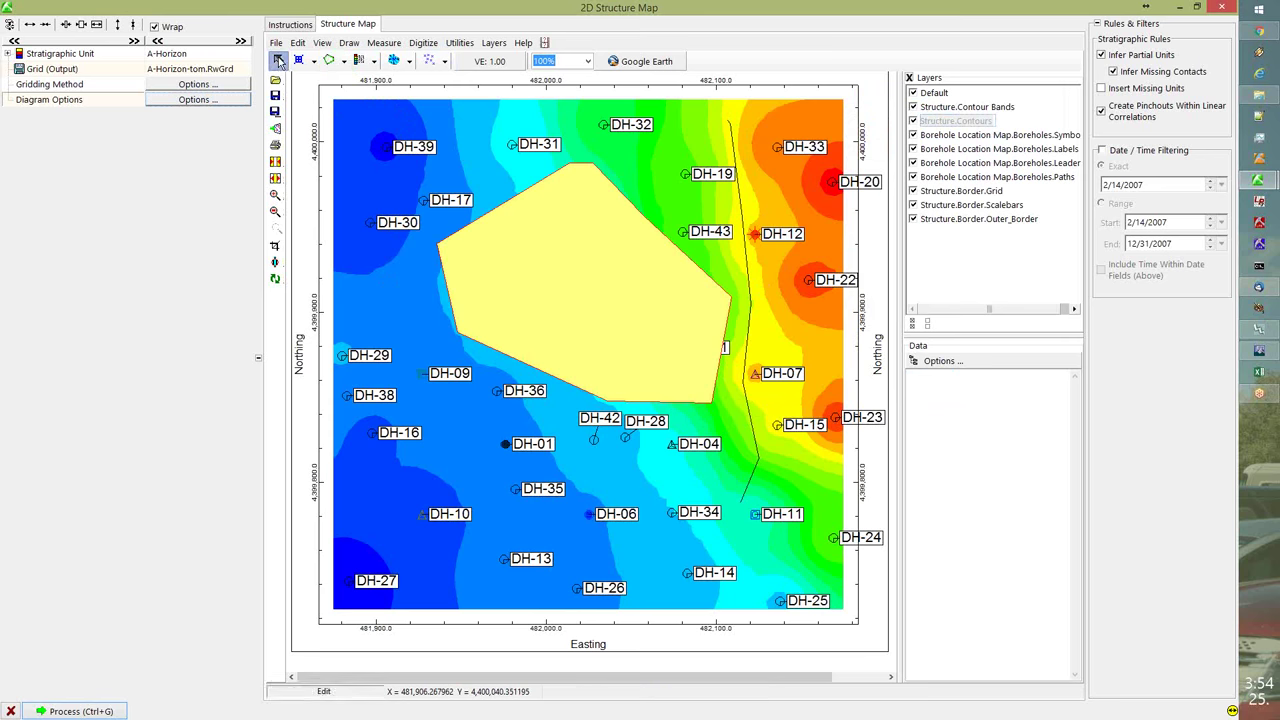
- Set the polygon's fill opacity to 50, keeping it filled
double_click(573, 283)
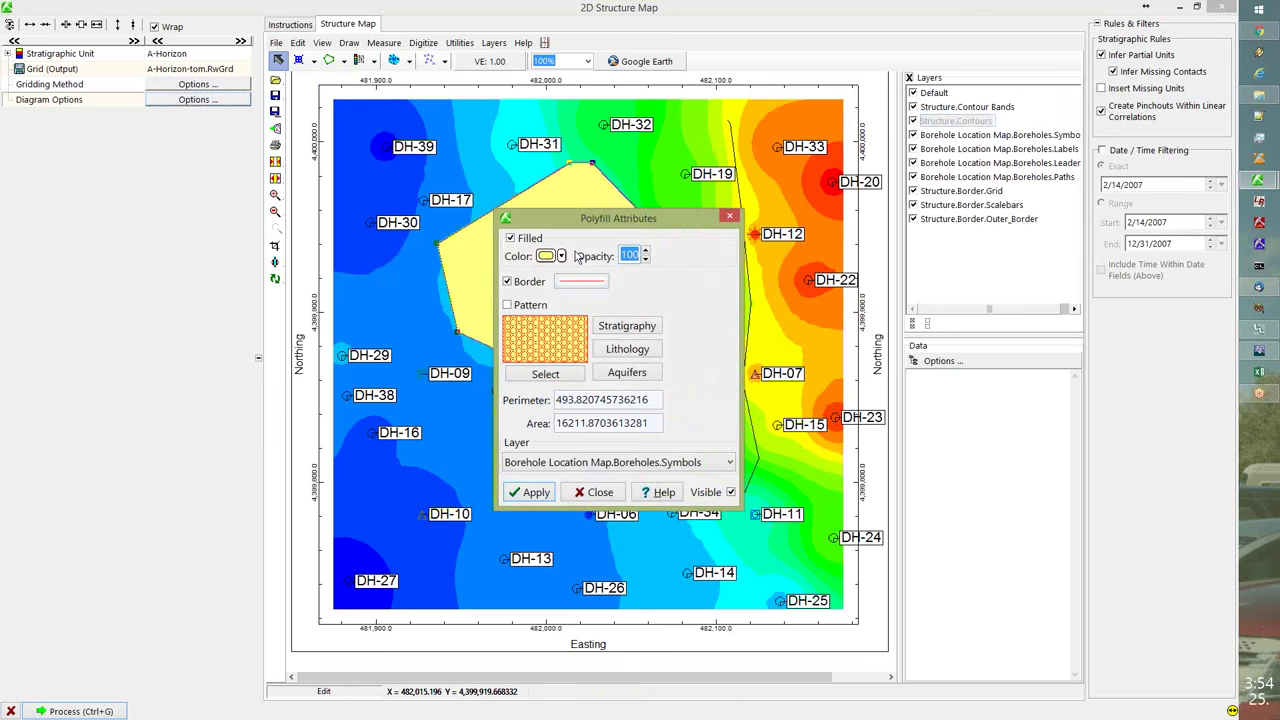
left_click(510, 239)
left_click(511, 240)
double_click(630, 256)
type("50")
left_click(528, 490)
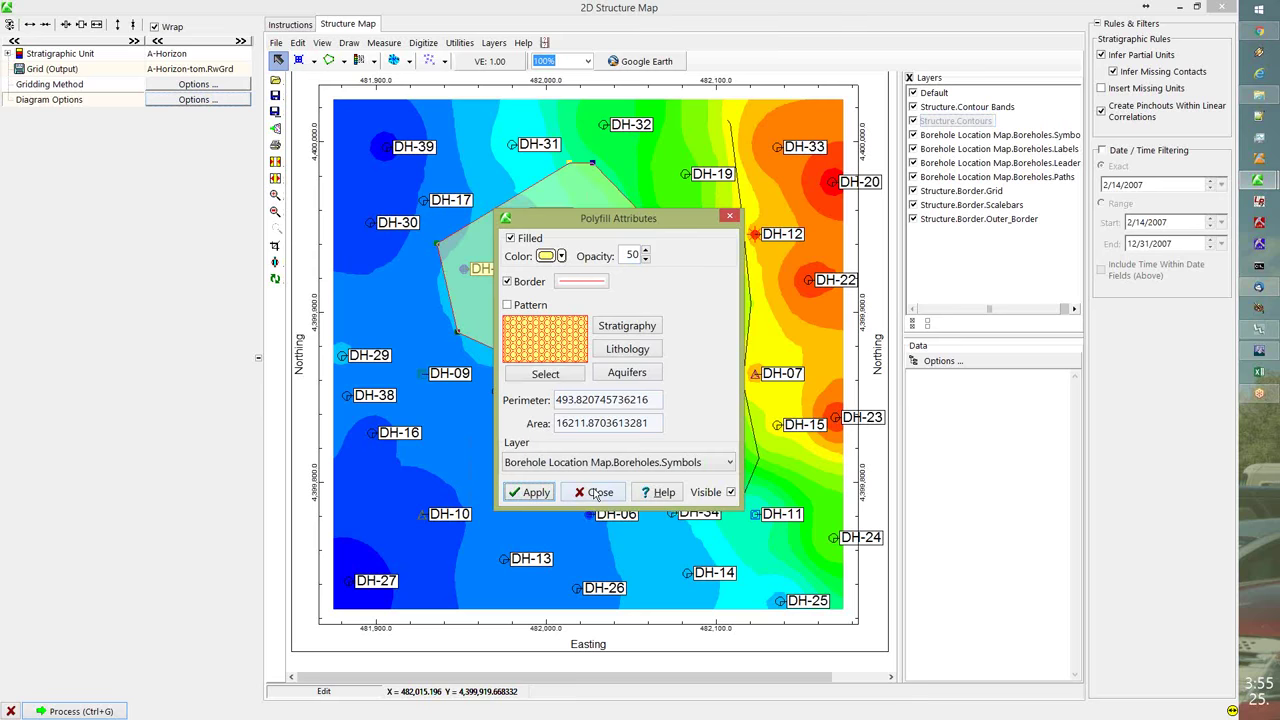
left_click(594, 492)
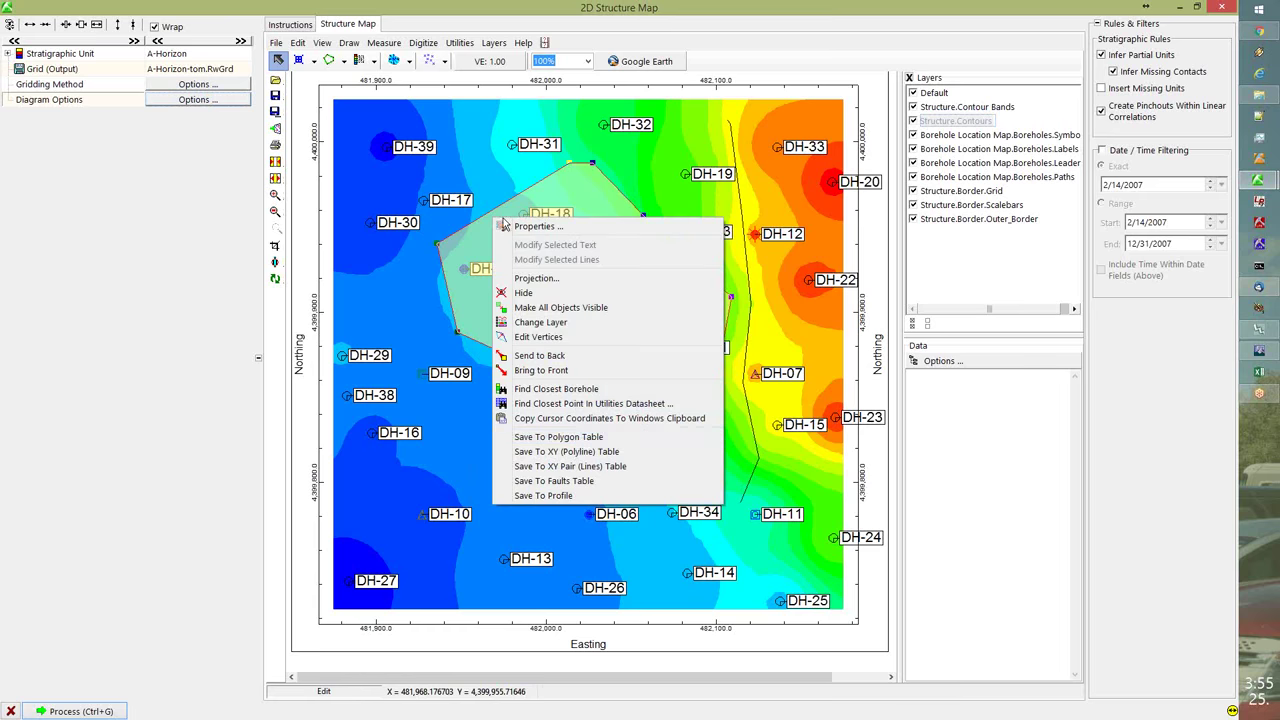
- Save the polygon to a new polygon table named XY Polygon
left_click(582, 442)
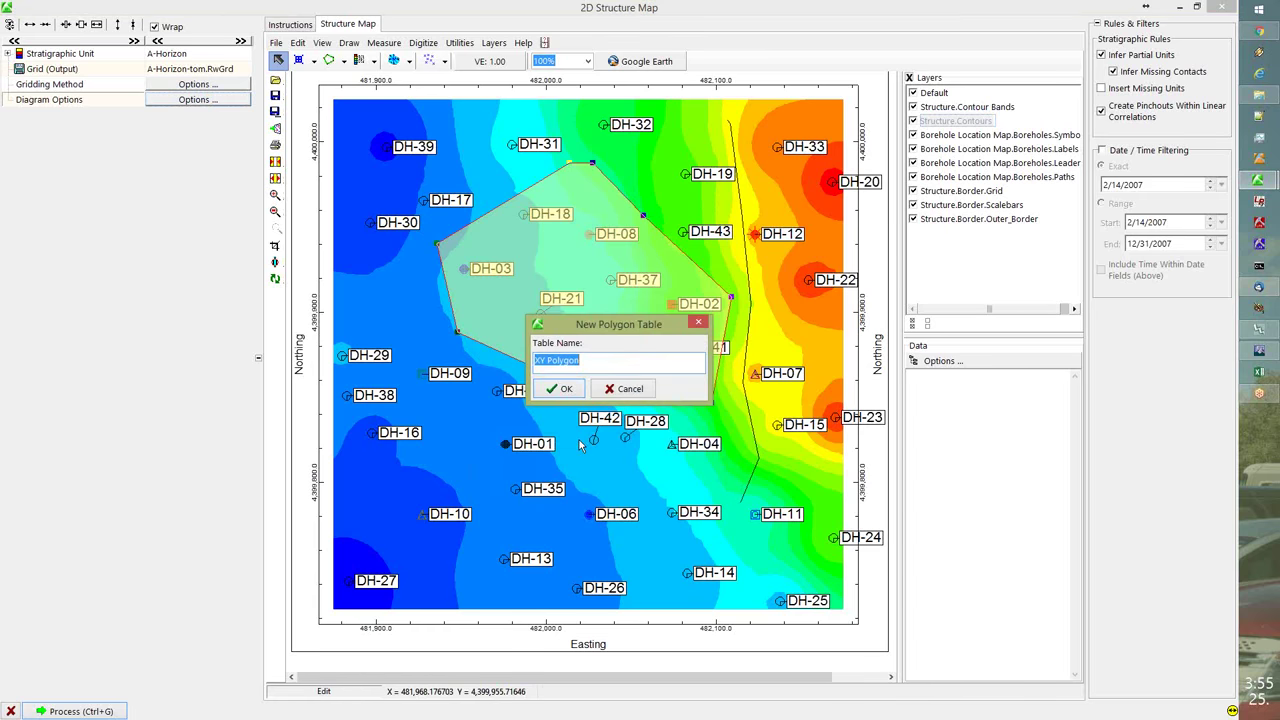
left_click(556, 390)
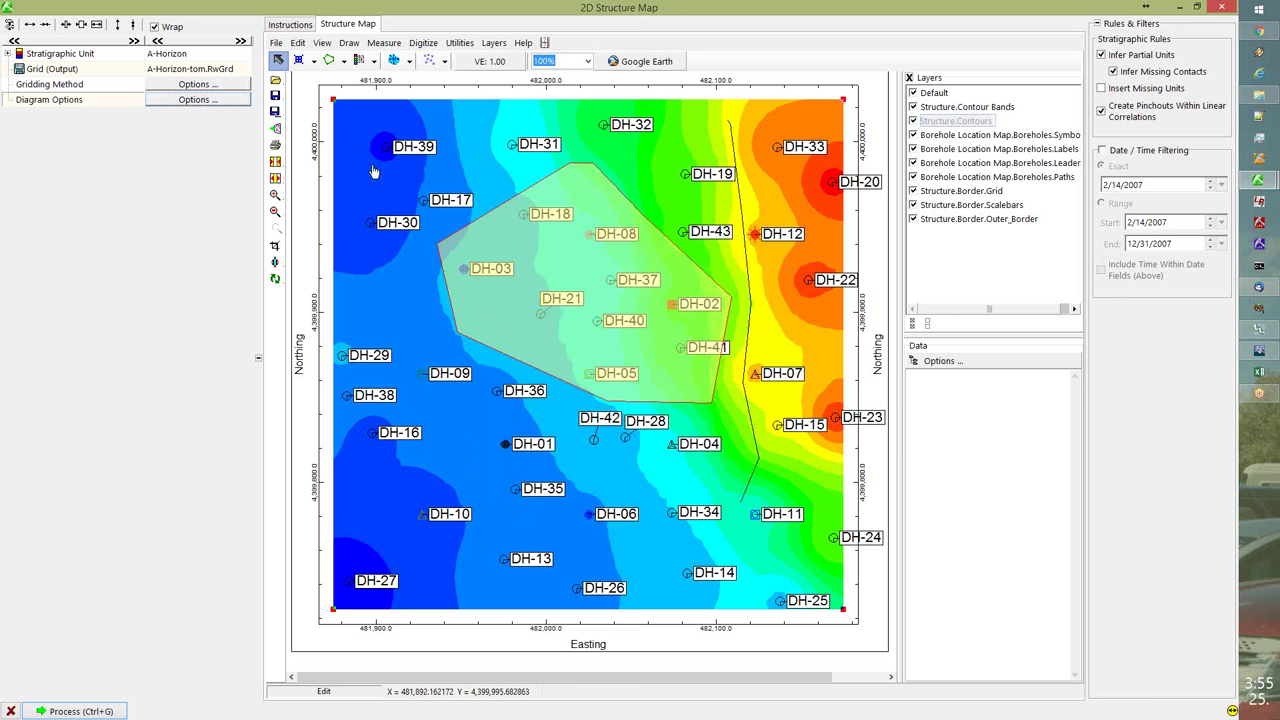
left_click(662, 401)
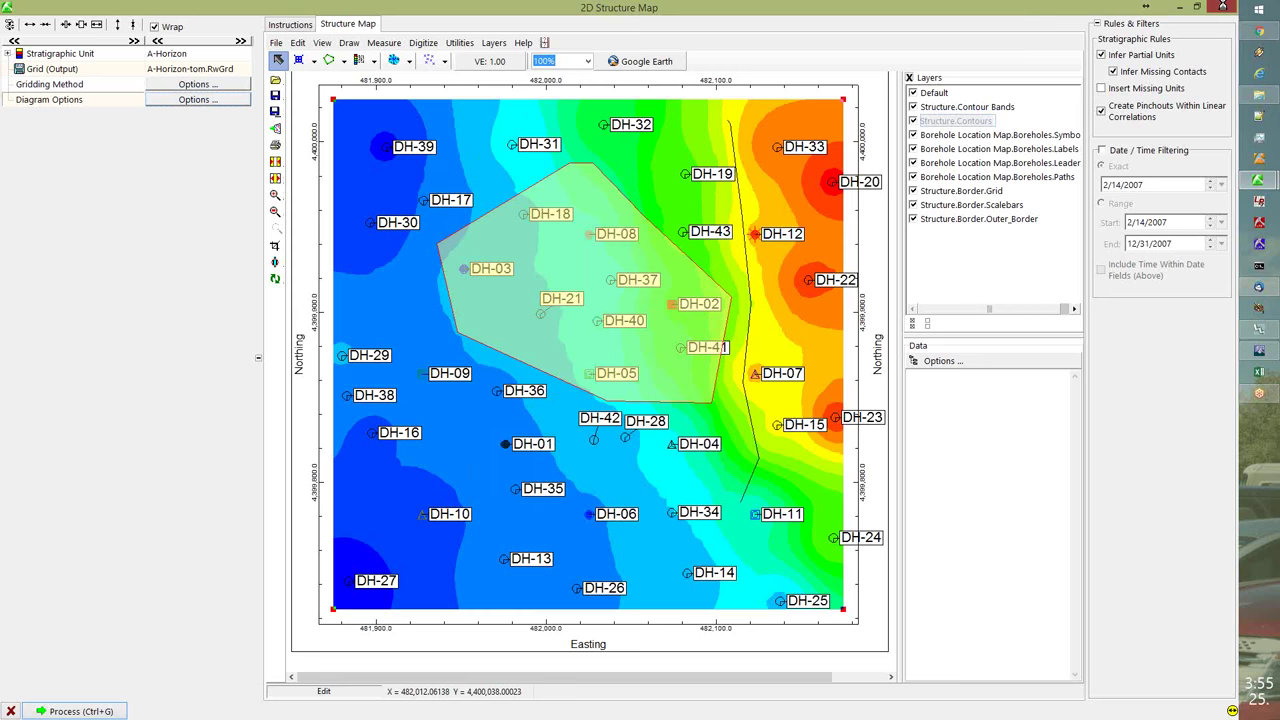
- Close the structure map without saving, and open StratigraphyWithLogs.Rw3D from the project's 3-D diagrams
left_click(1225, 8)
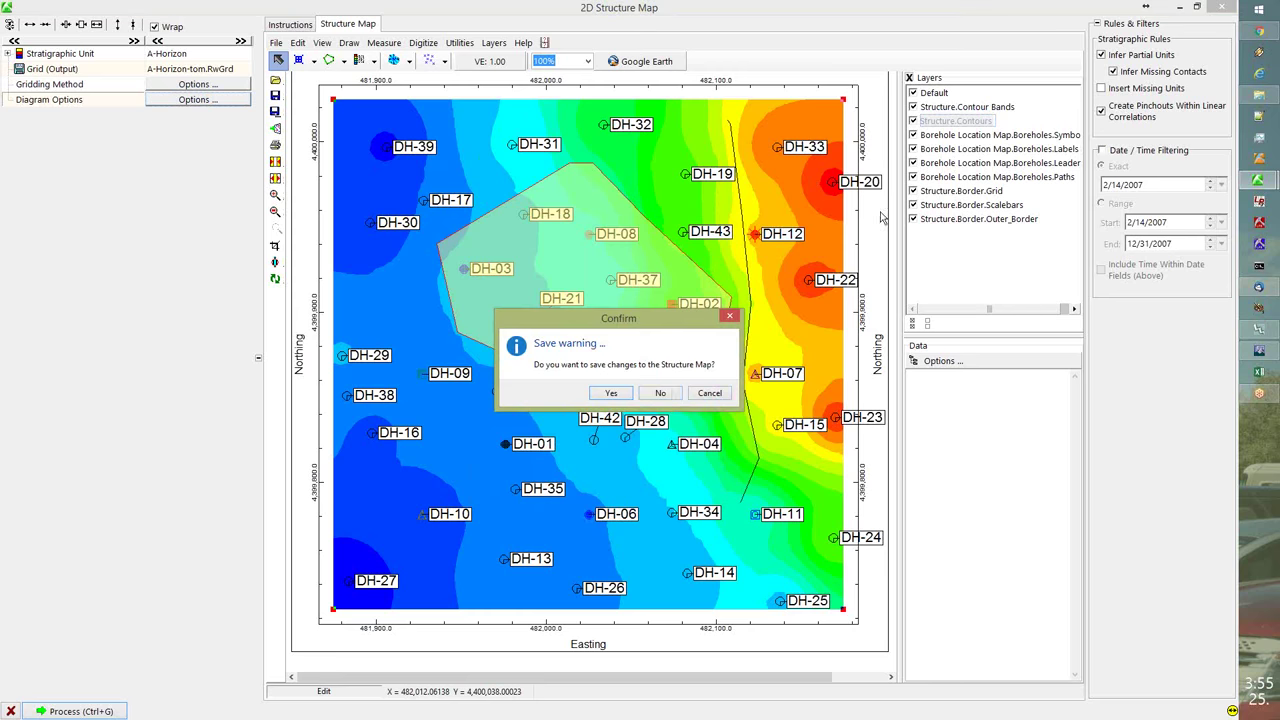
left_click(661, 393)
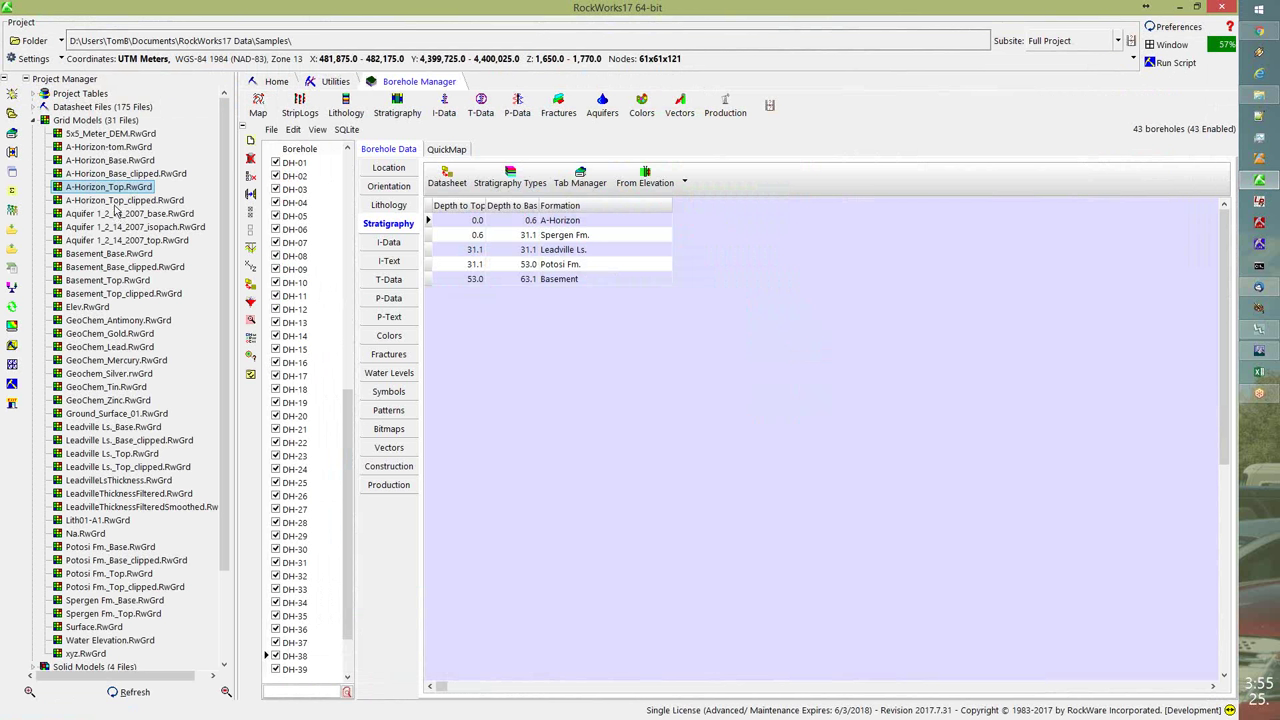
left_click(35, 120)
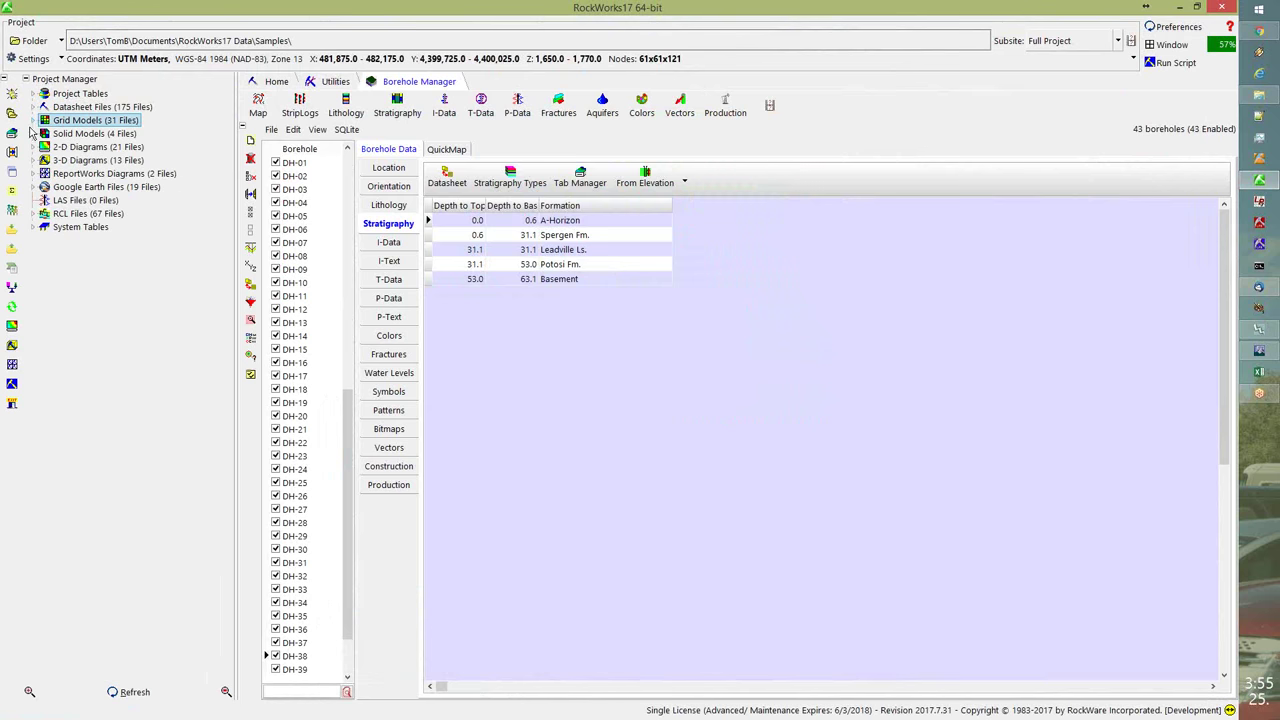
left_click(35, 160)
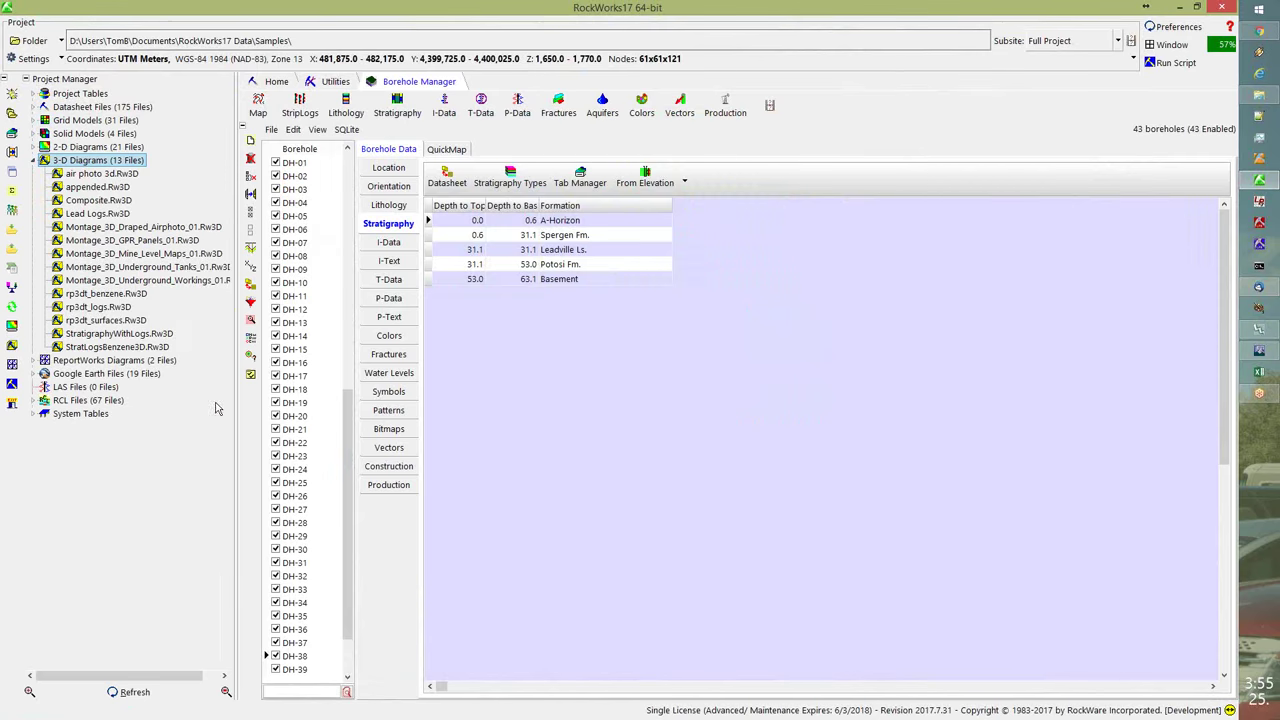
double_click(125, 335)
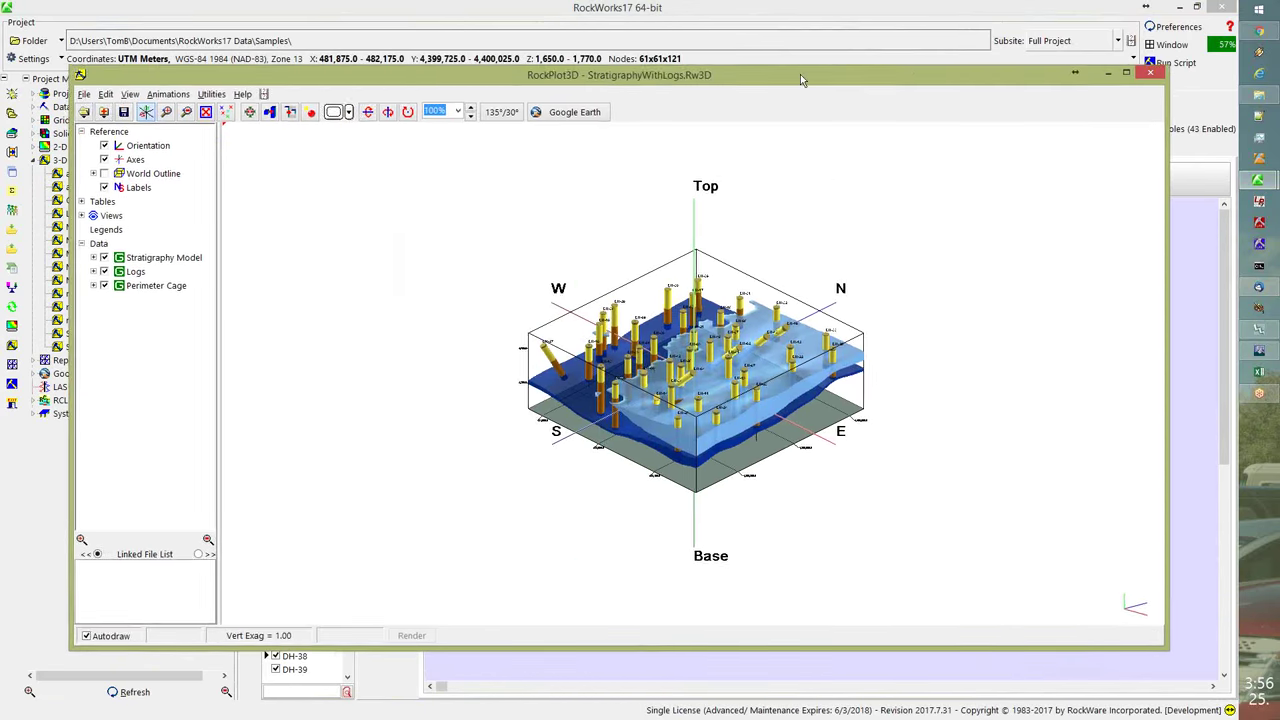
- Expand the Stratigraphy Model group and its Leadville Ls. unit, and hide the Basement unit
scroll(703, 447, "up", 5)
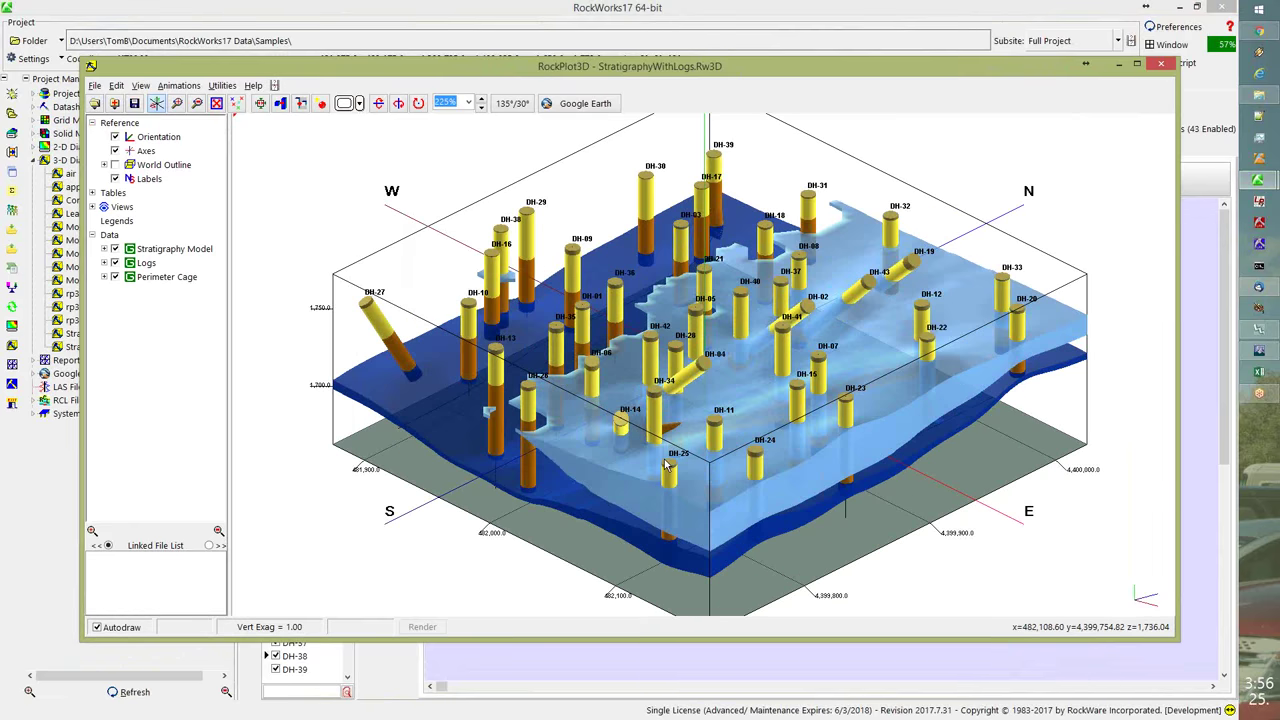
left_click(104, 248)
left_click(116, 291)
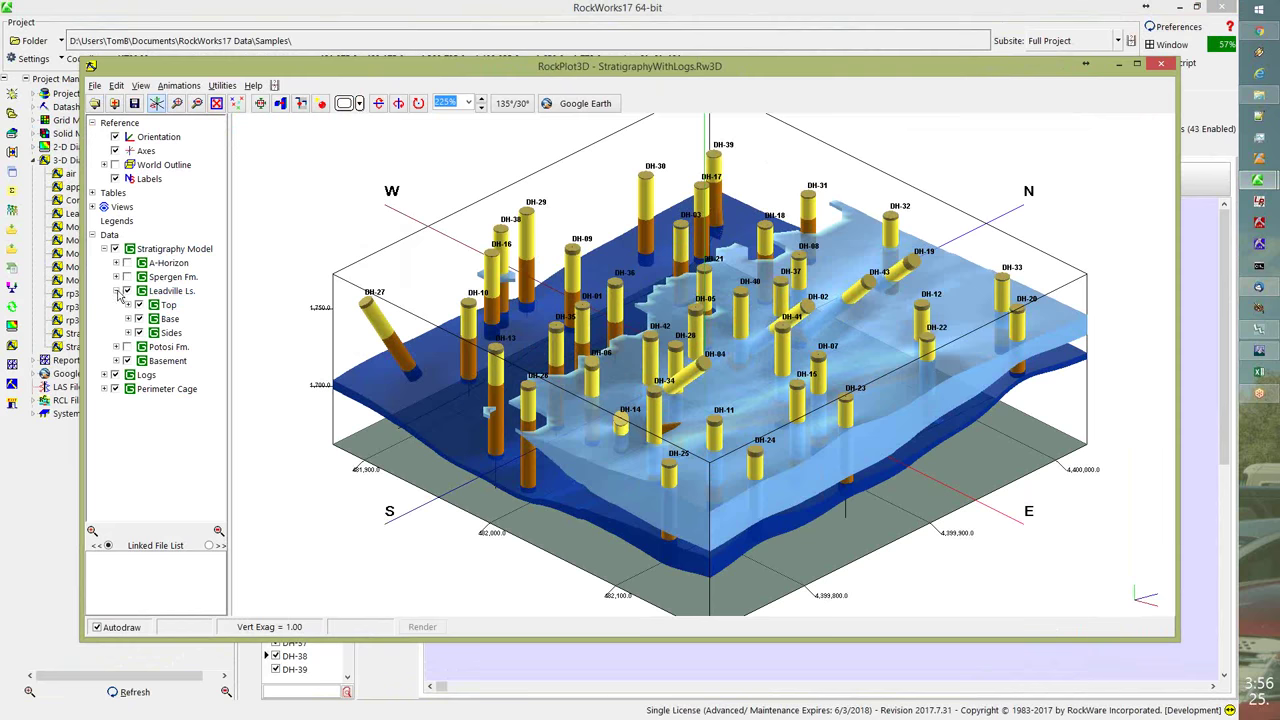
left_click(127, 361)
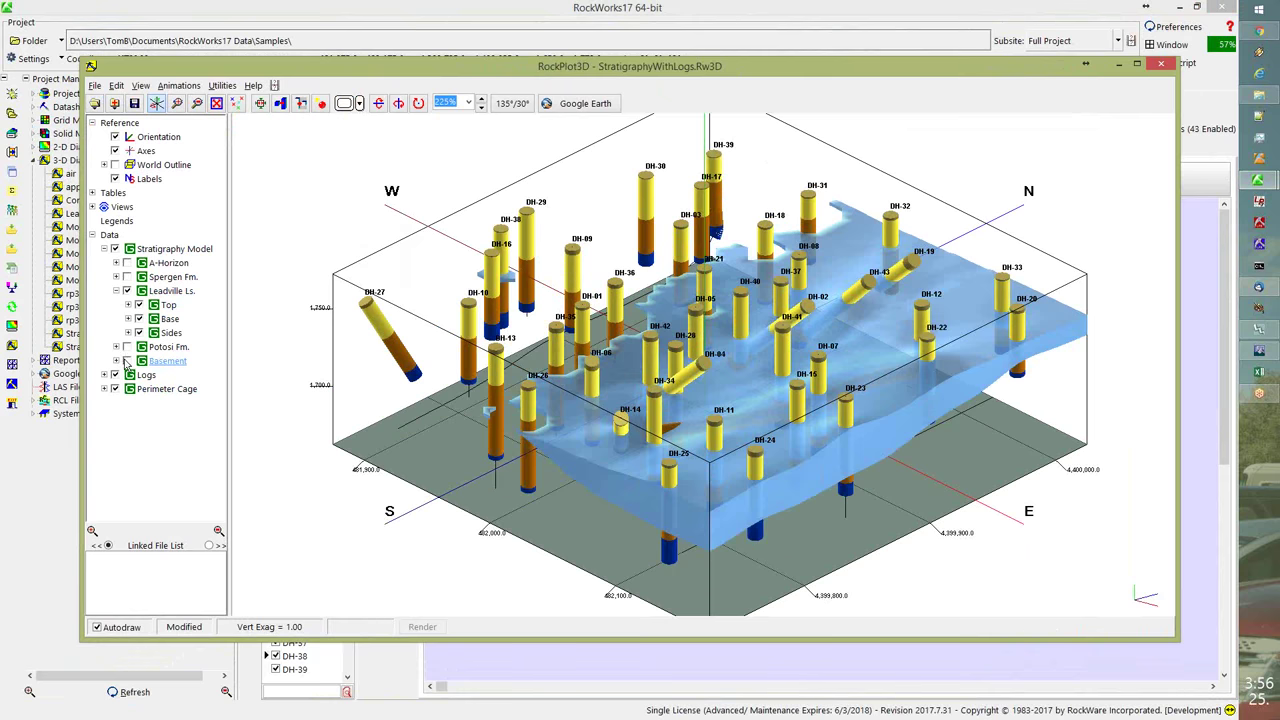
- Hide the Base and Sides of the Leadville Ls. unit and the Logs group, leaving only the unit's Top displayed
left_click(140, 346)
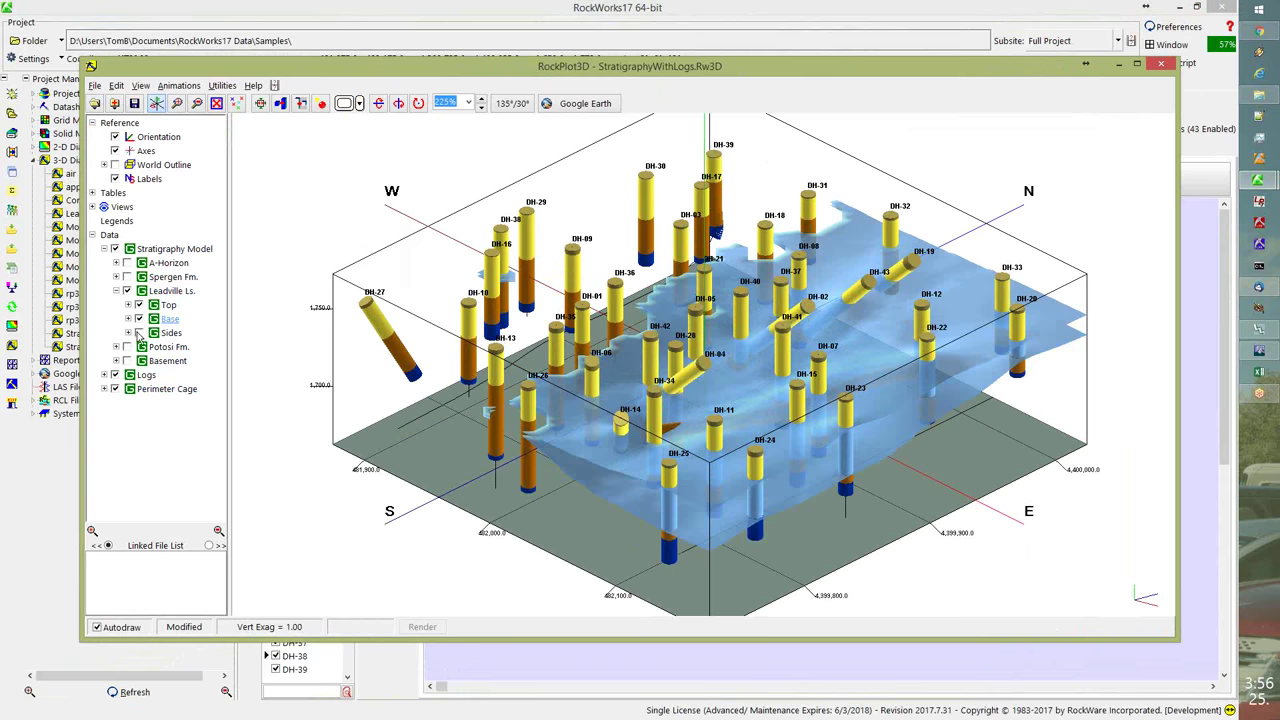
left_click(140, 319)
left_click_drag(600, 430, 610, 470)
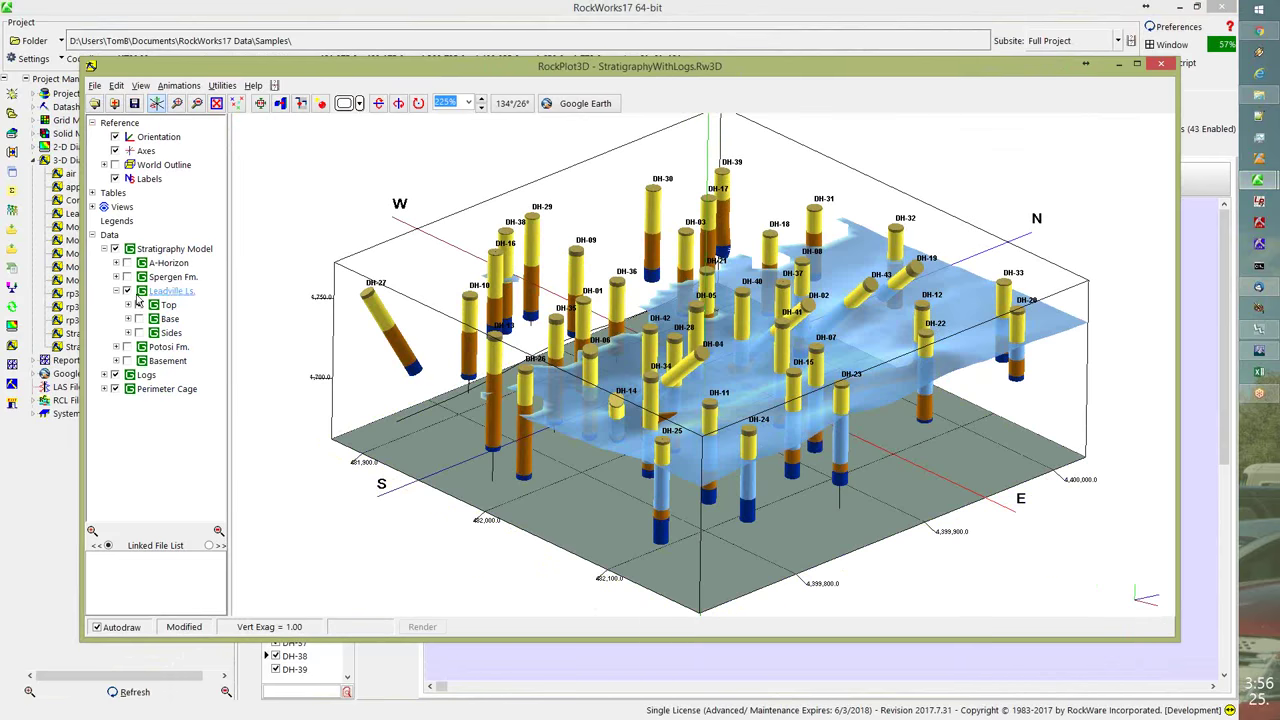
left_click(116, 374)
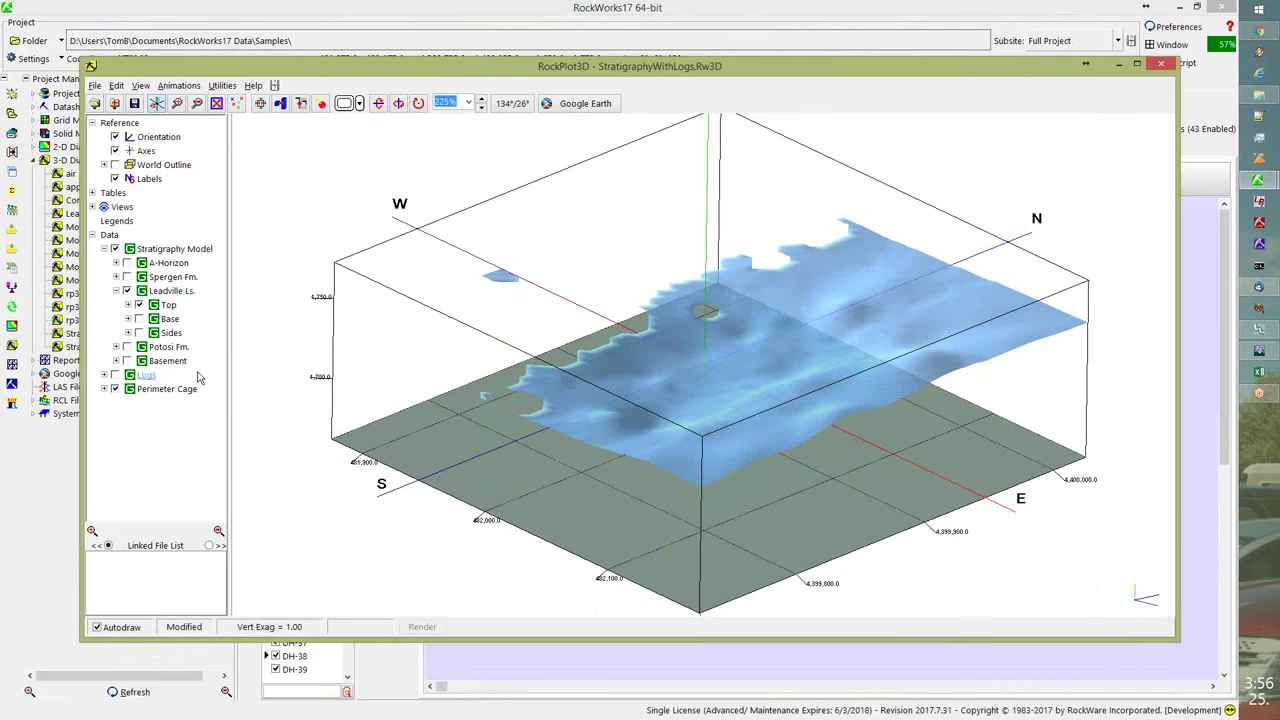
mouse_move(594, 400)
left_mouse_down()
mouse_move(646, 416)
mouse_move(639, 386)
left_mouse_up()
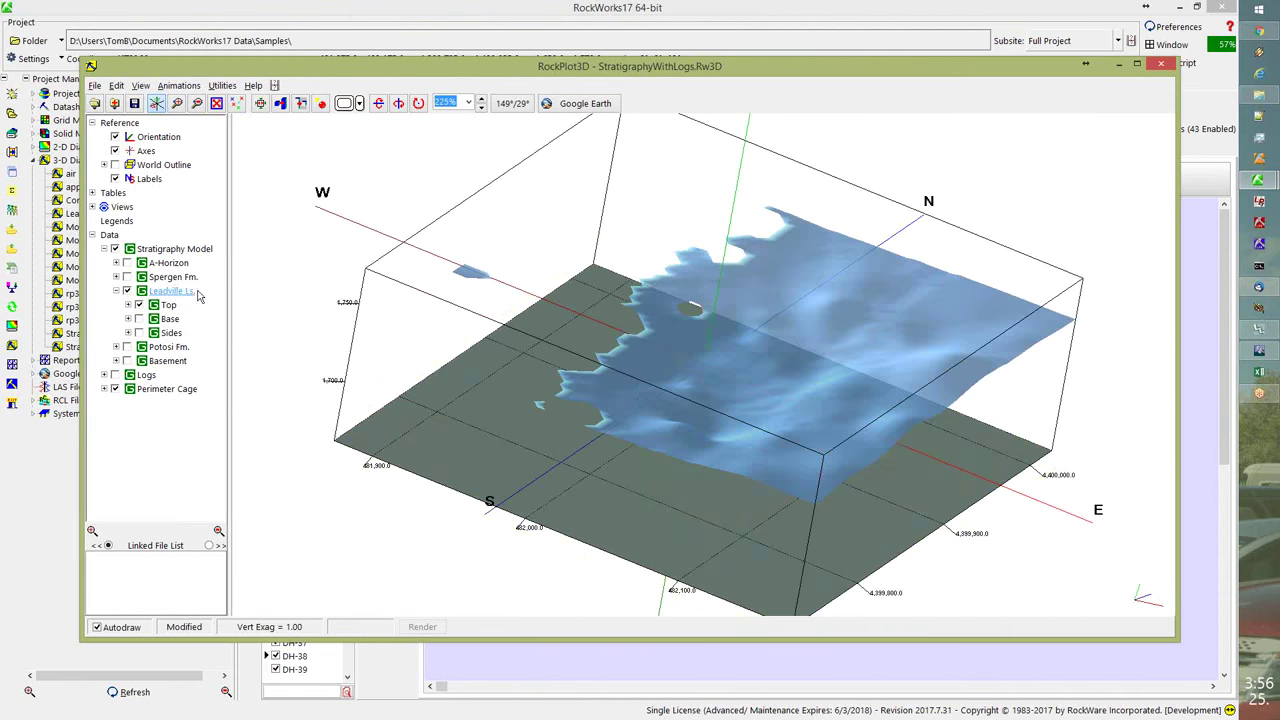
- Set the draw style of the Leadville Ls. Top elevation grid to Wire Frame
double_click(170, 308)
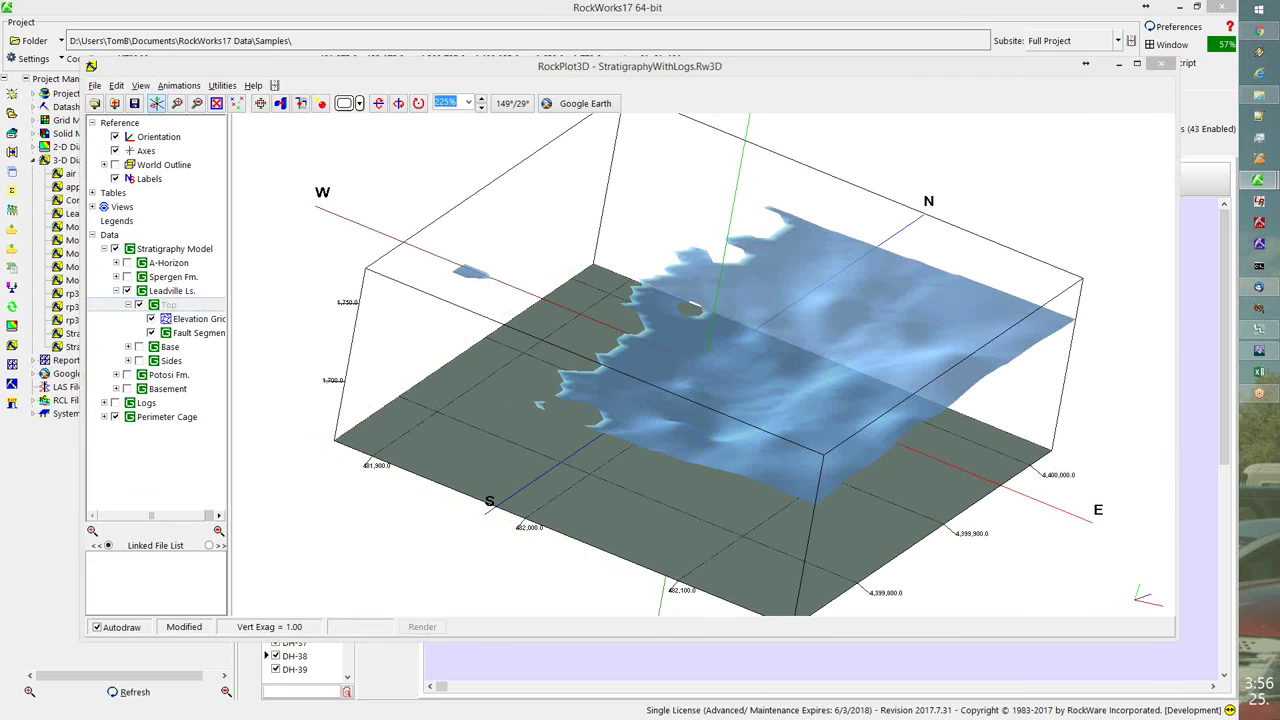
double_click(220, 322)
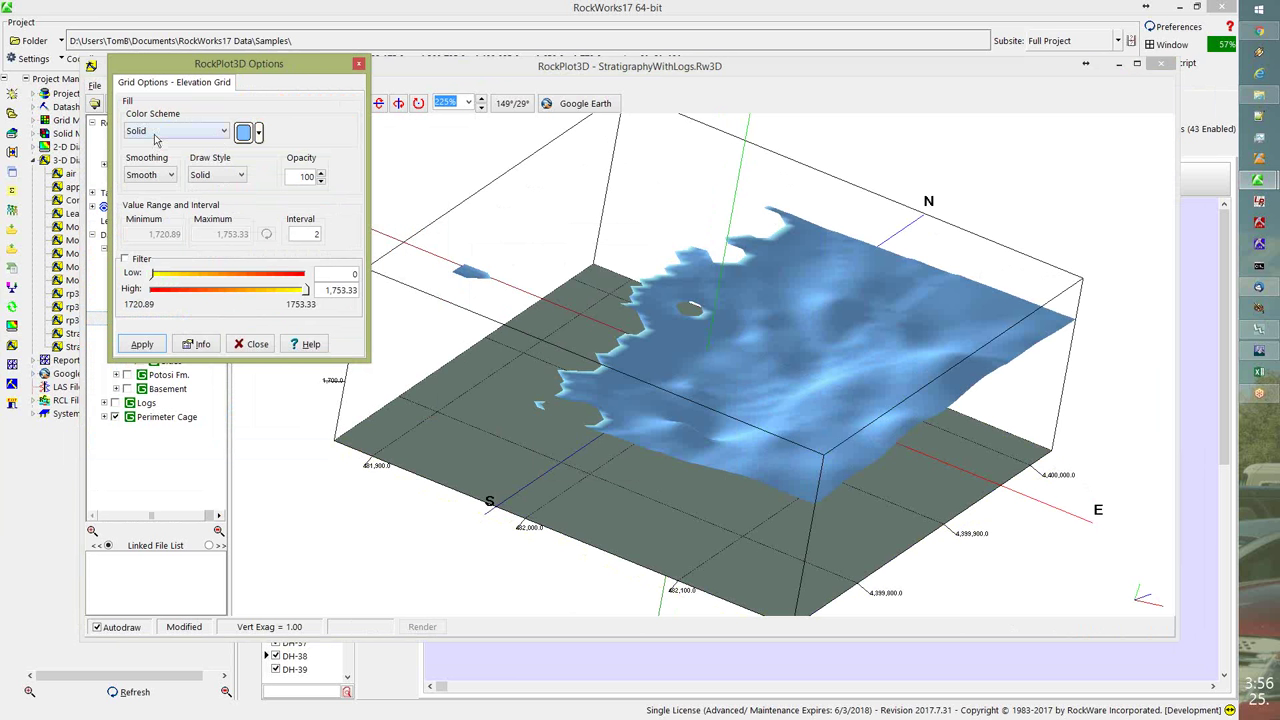
left_click(198, 133)
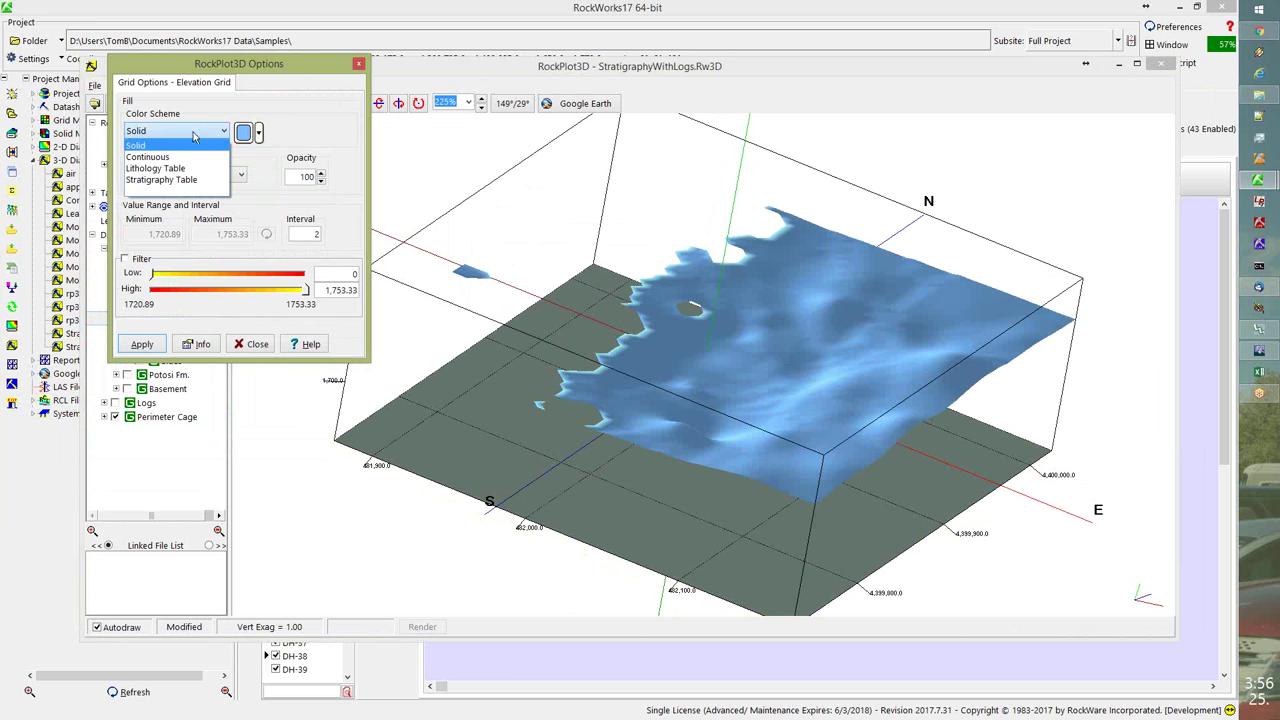
left_click(185, 127)
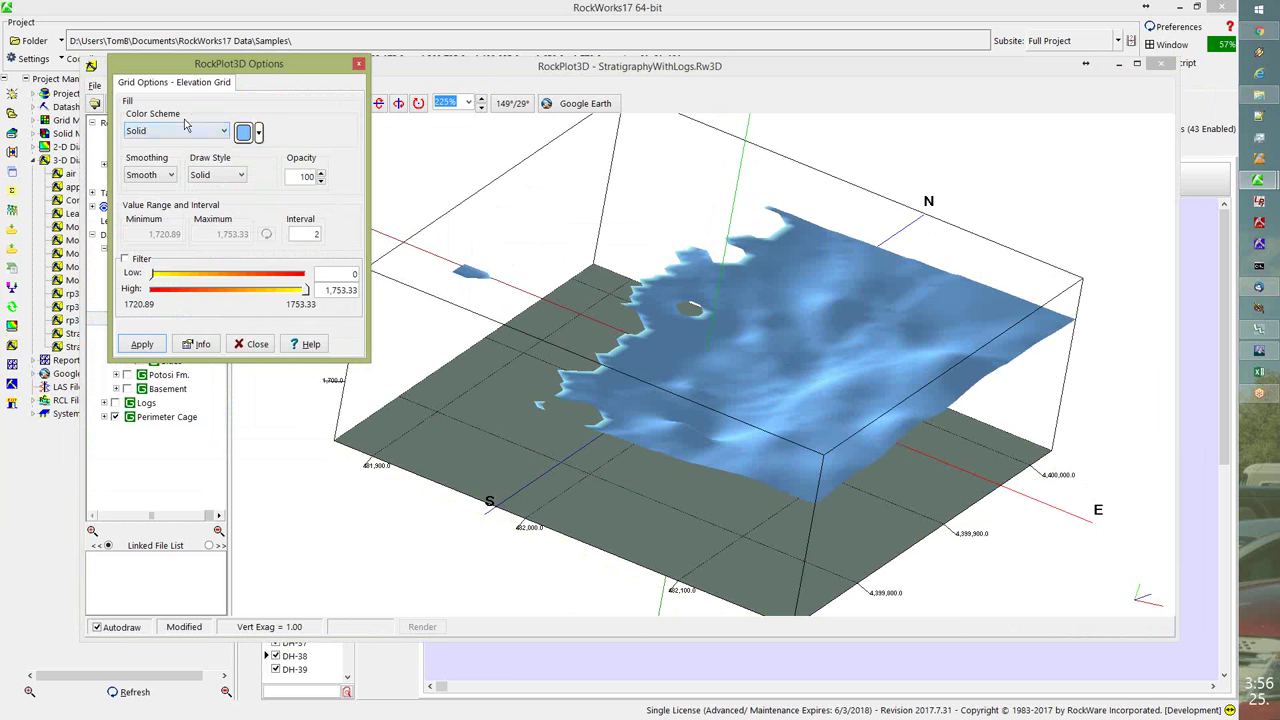
left_click(242, 177)
left_click(238, 191)
left_click(152, 348)
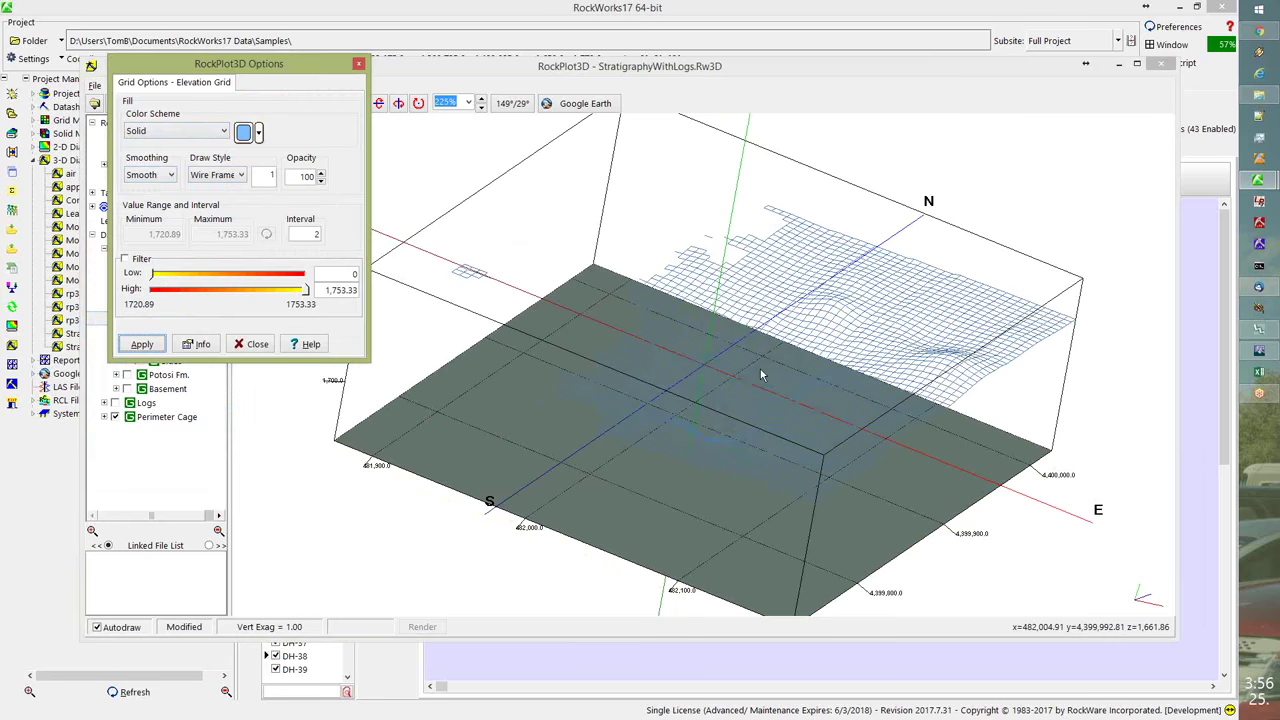
left_click(250, 344)
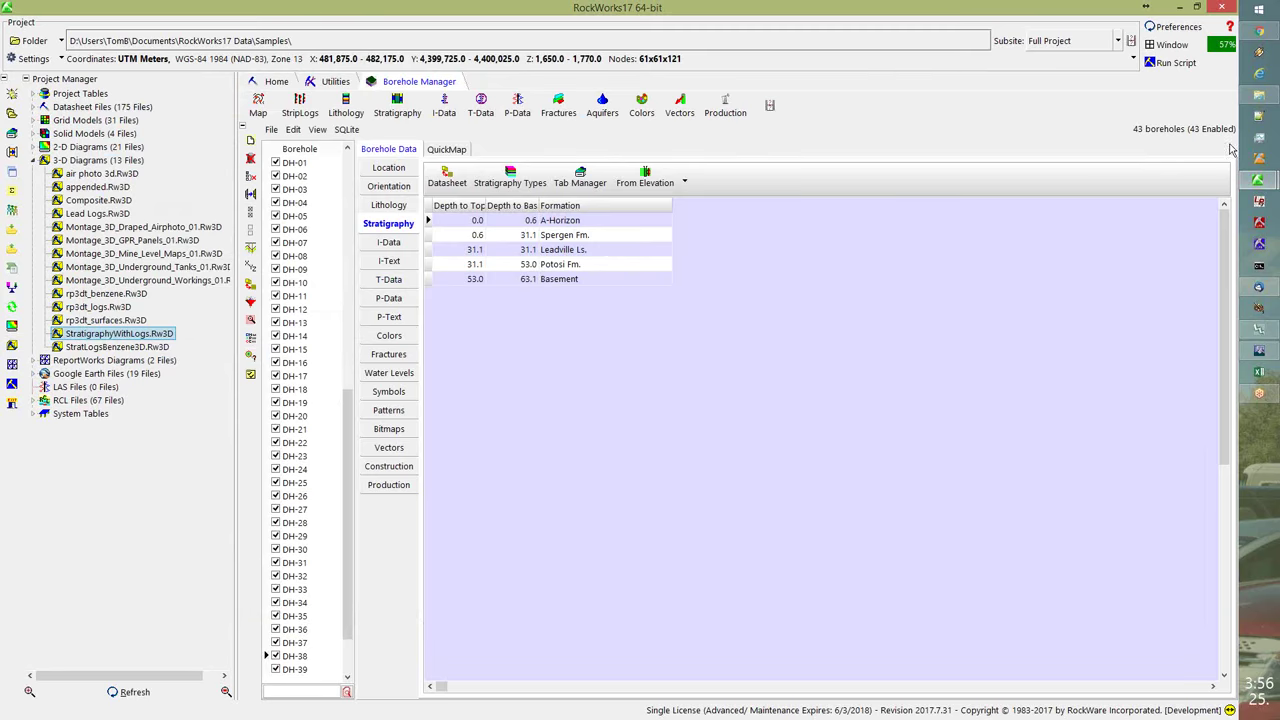
- Bring the 3-D diagram back to the front, and hide the Perimeter Cage to inspect the grid's wireframe
left_click(1259, 180)
left_click(1179, 242)
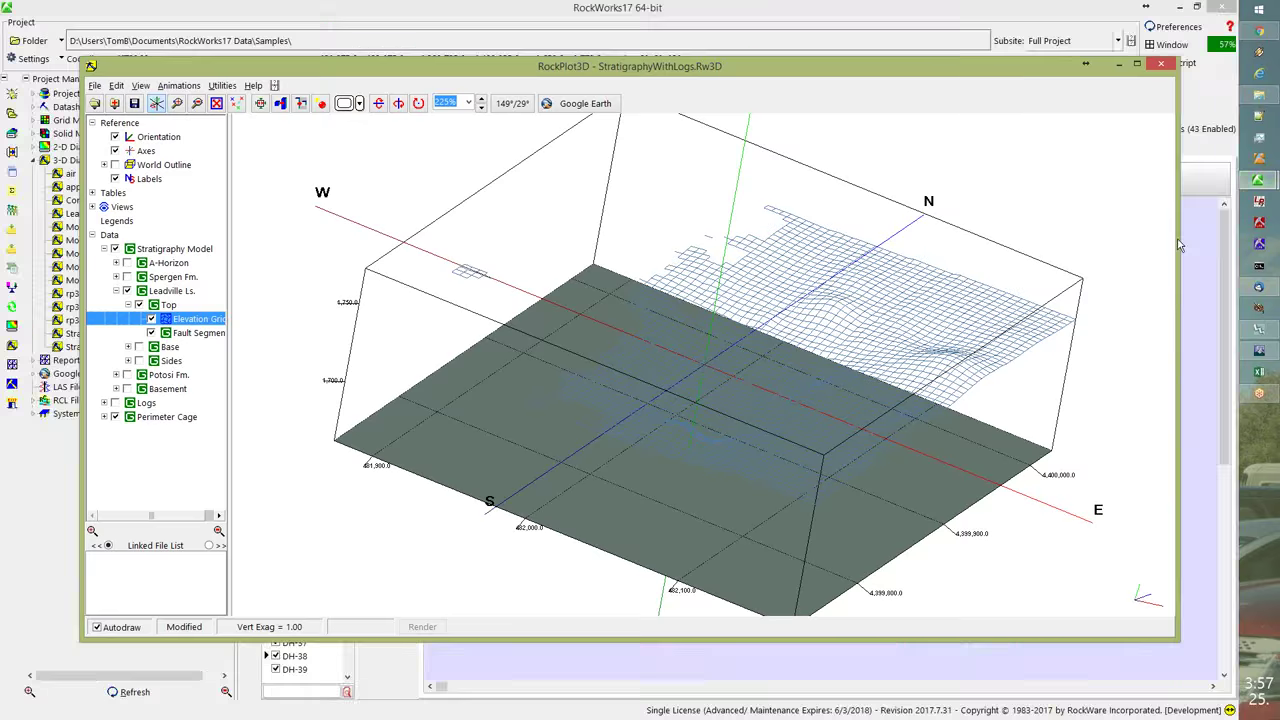
left_click(116, 417)
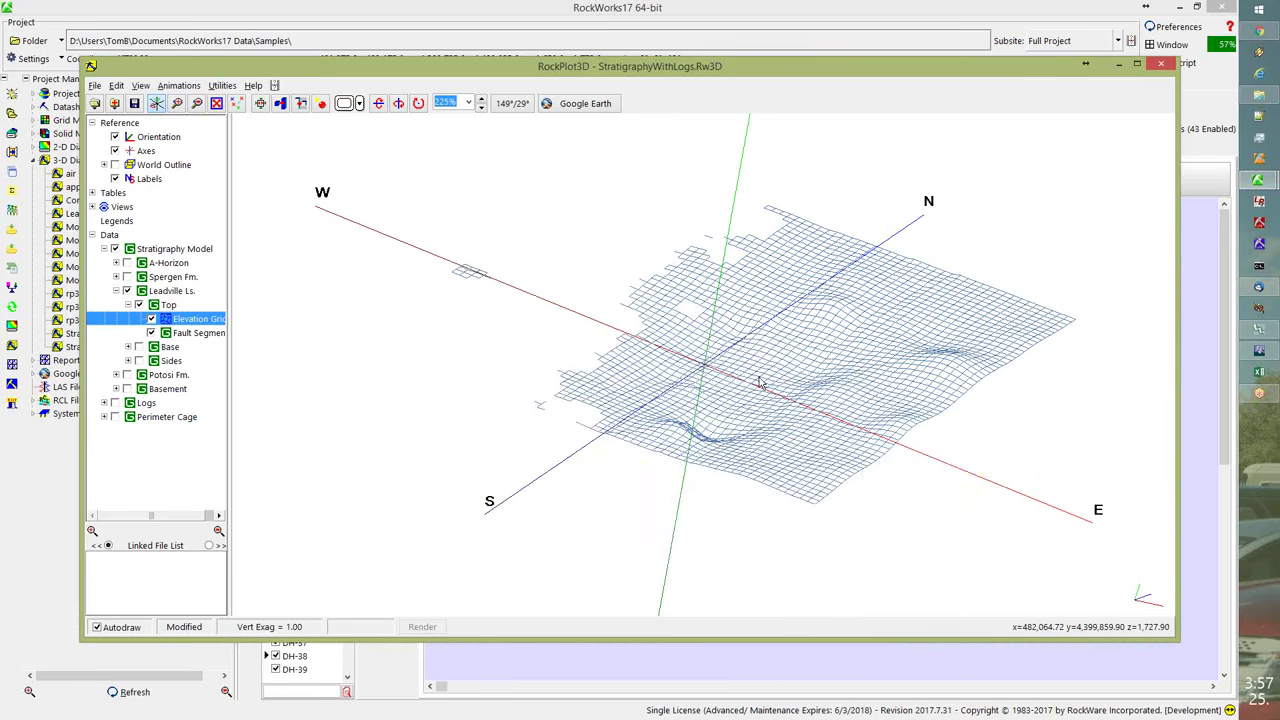
mouse_move(755, 368)
left_mouse_down()
mouse_move(814, 374)
mouse_move(792, 352)
left_mouse_up()
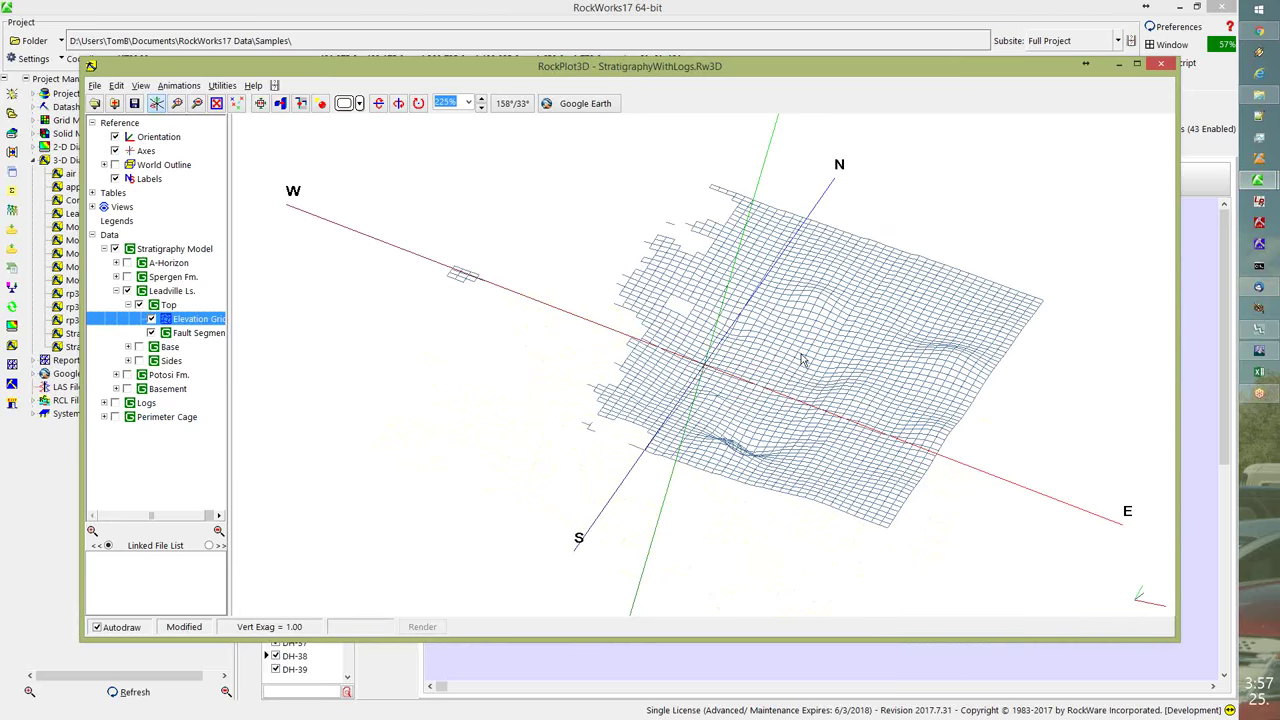
left_click_drag(800, 357, 802, 364)
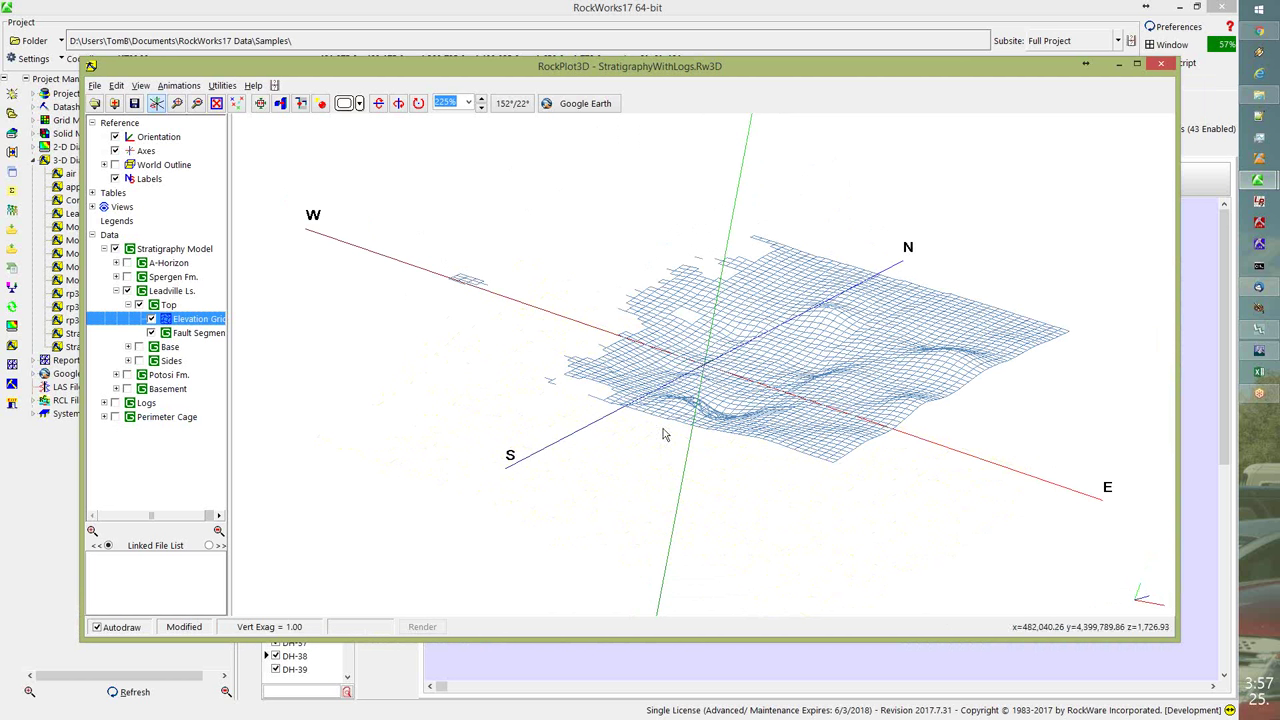
- Close the 3-D diagram without saving, and open the Lithology Model tool from the borehole lithology data
left_click(1161, 65)
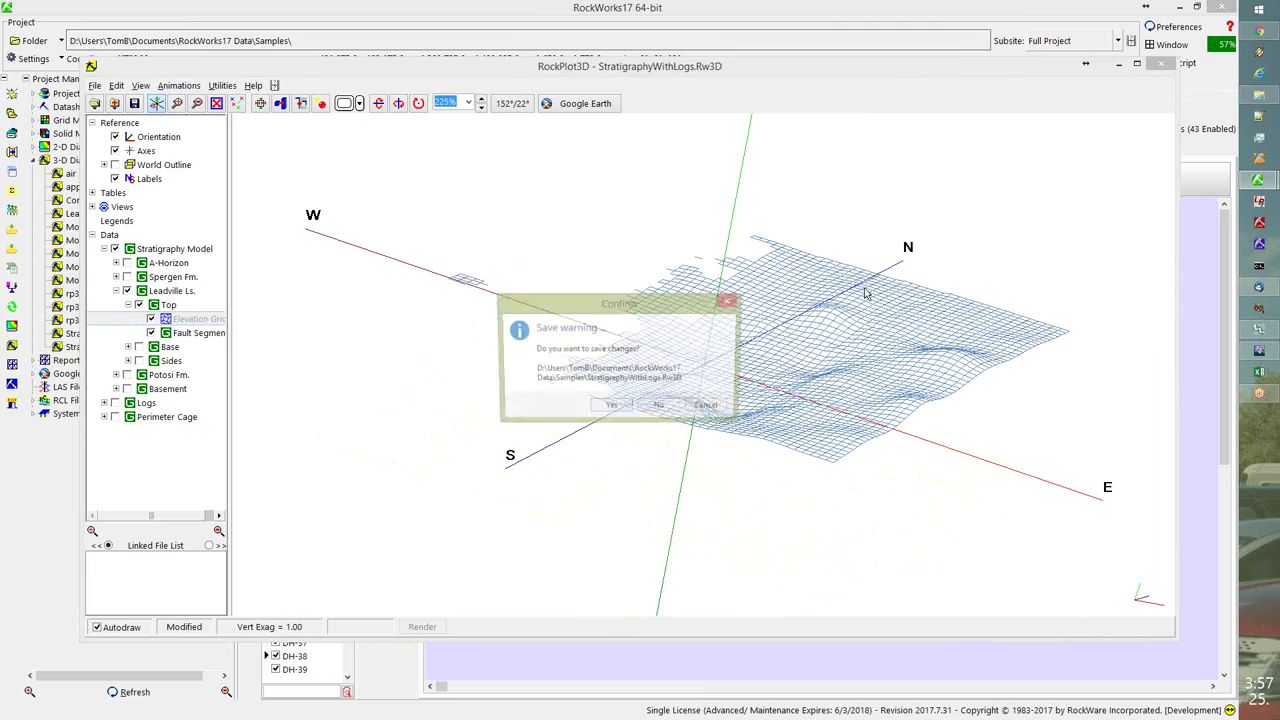
left_click(658, 410)
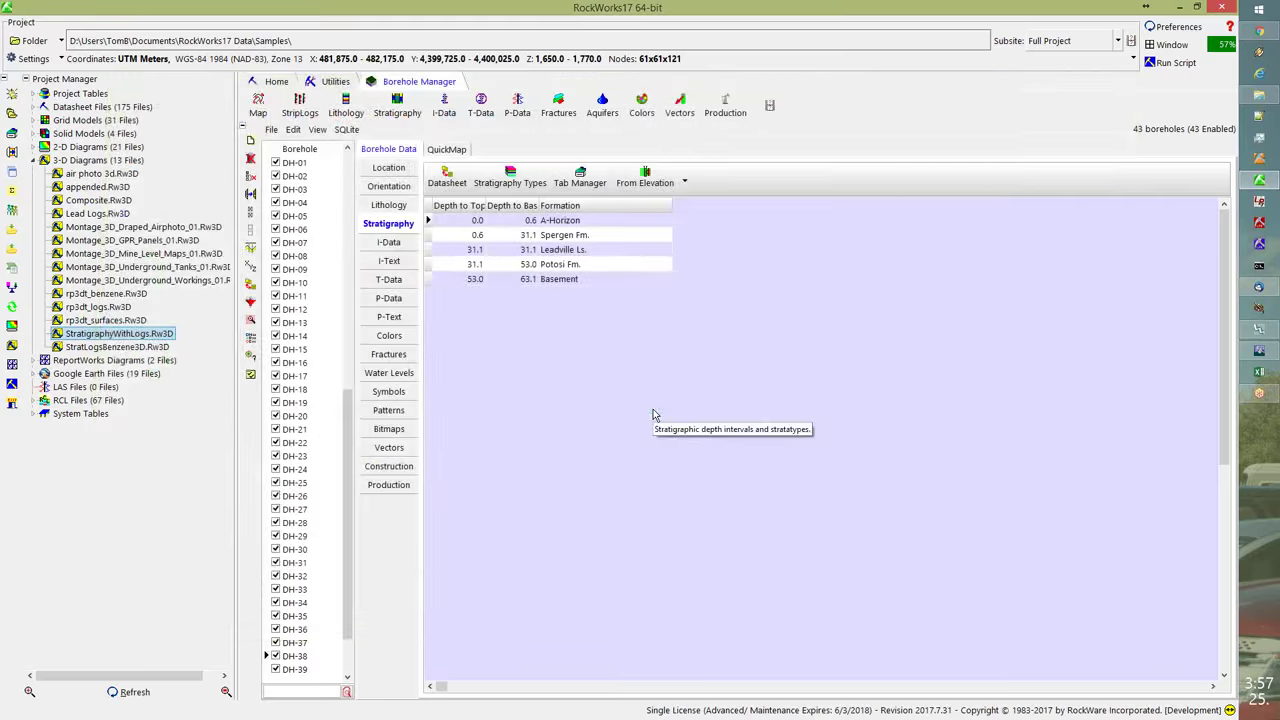
left_click(388, 205)
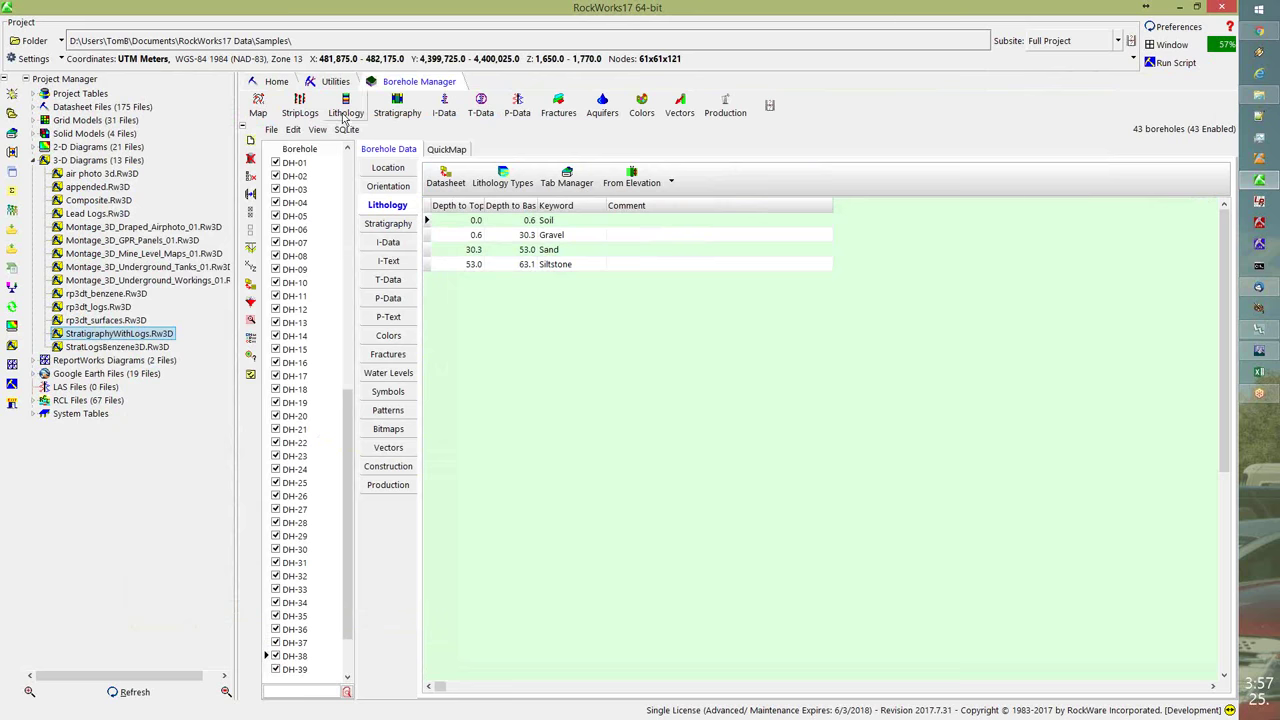
left_click(344, 117)
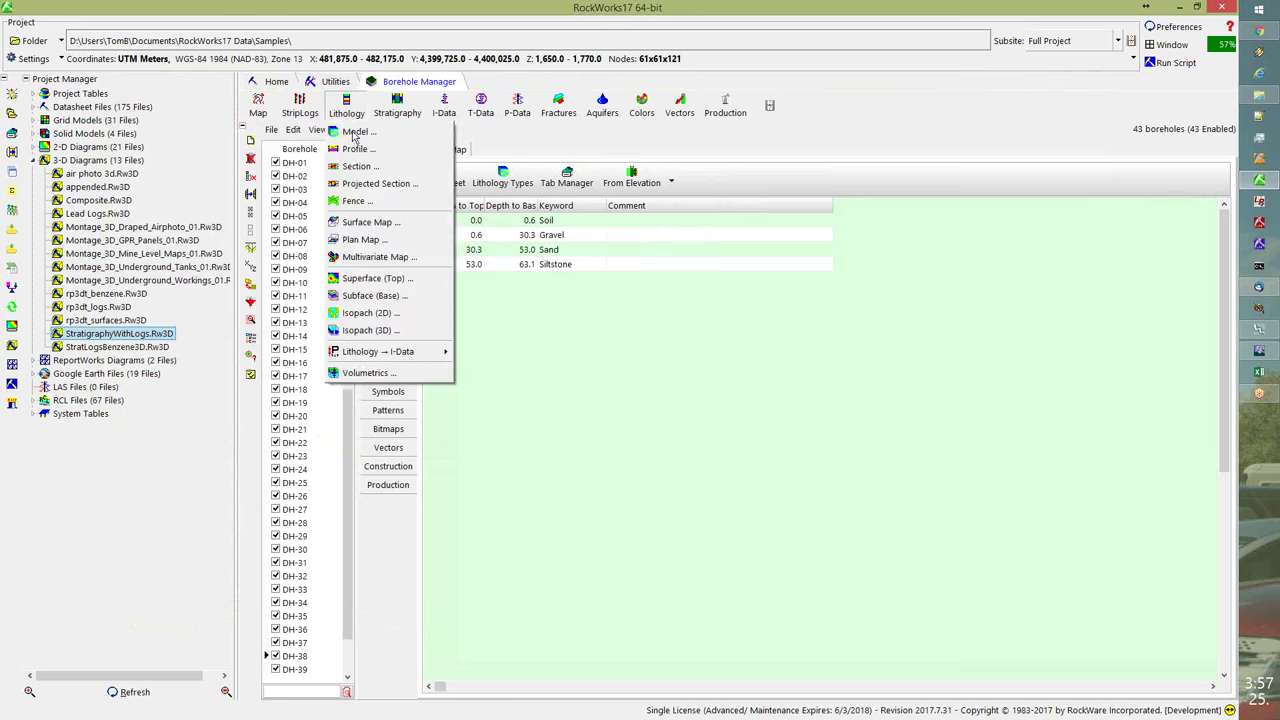
left_click(353, 133)
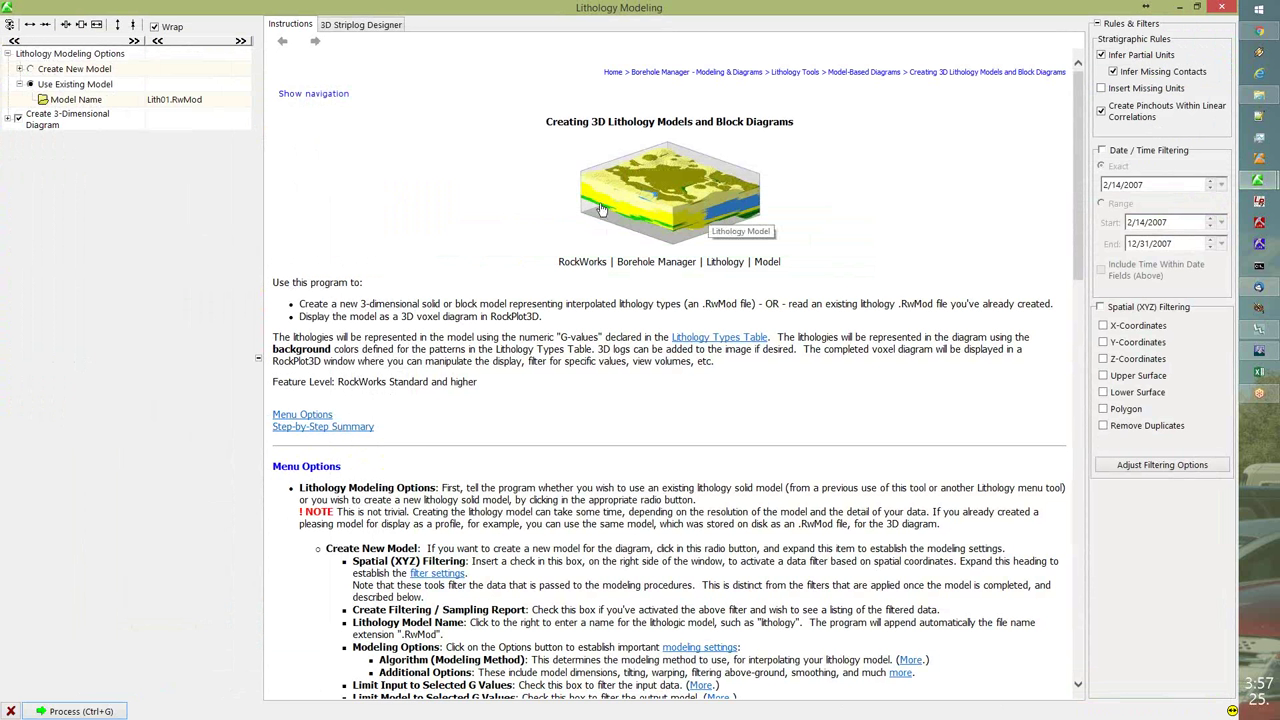
- Read the help topic on lithology modeling settings, and return to the instructions for creating 3D lithology models
left_click_drag(483, 9, 487, 30)
double_click(489, 27)
left_click(731, 650)
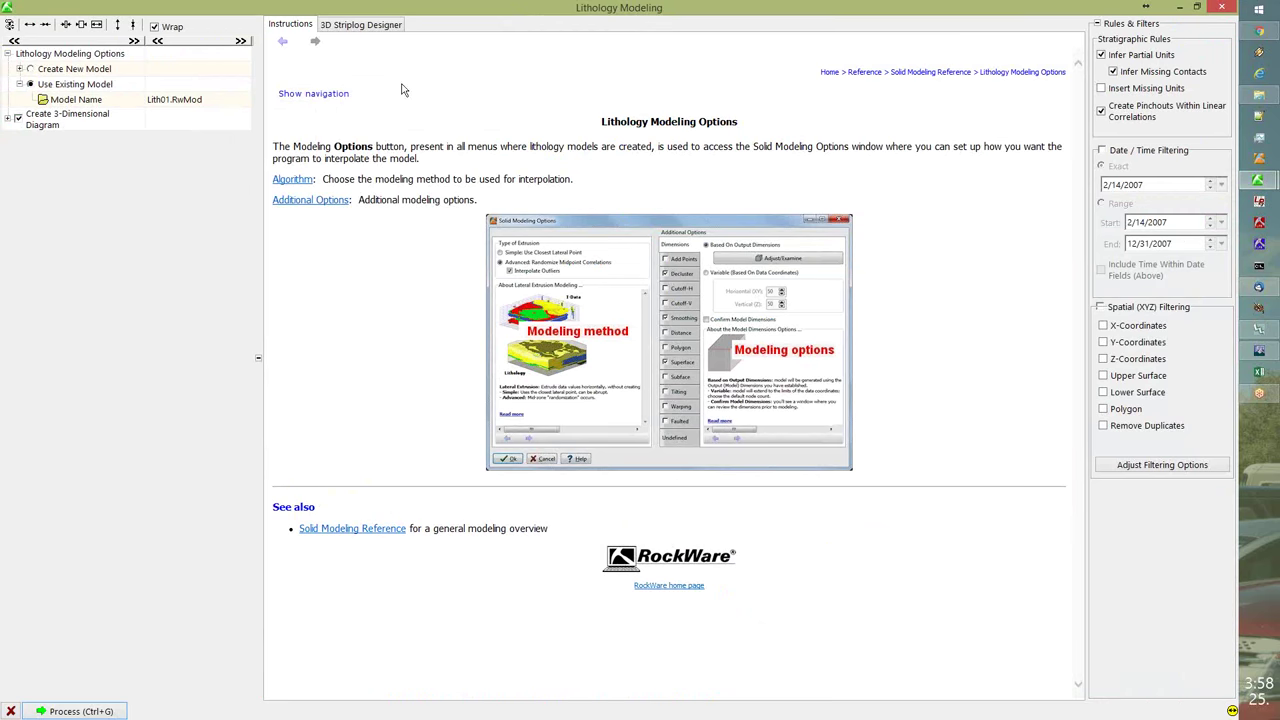
left_click(280, 43)
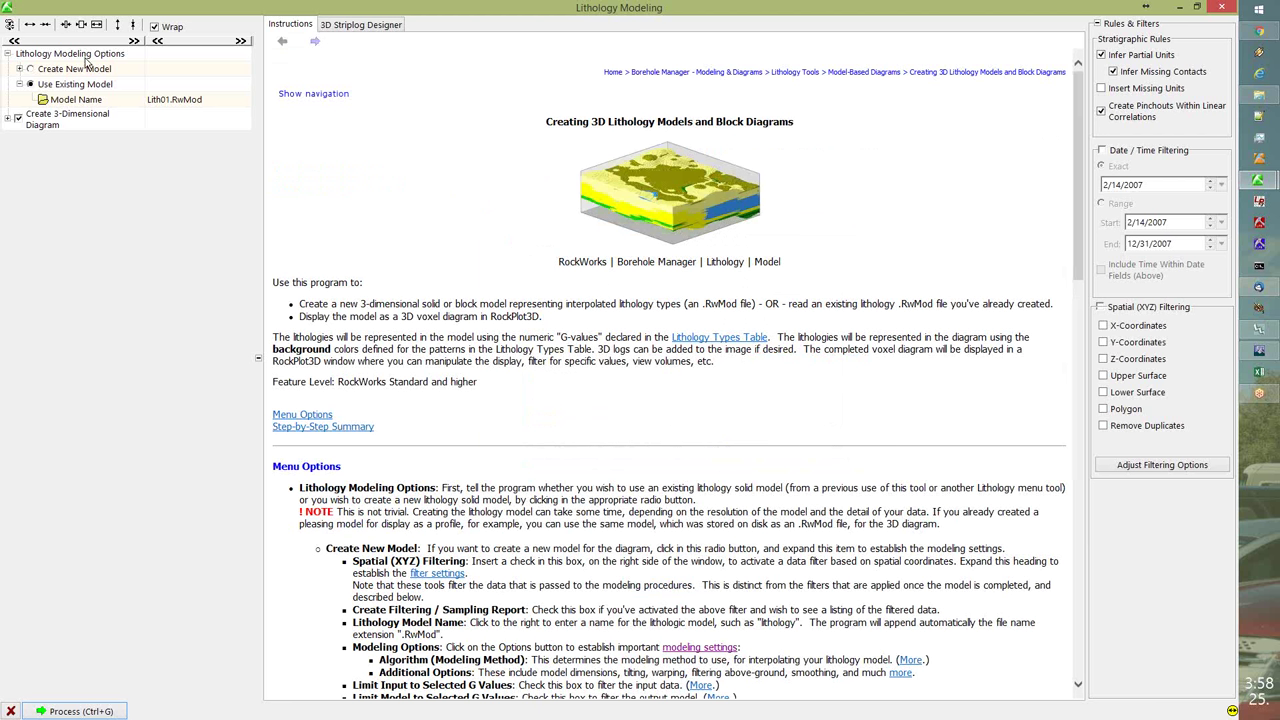
left_click_drag(317, 14, 448, 289)
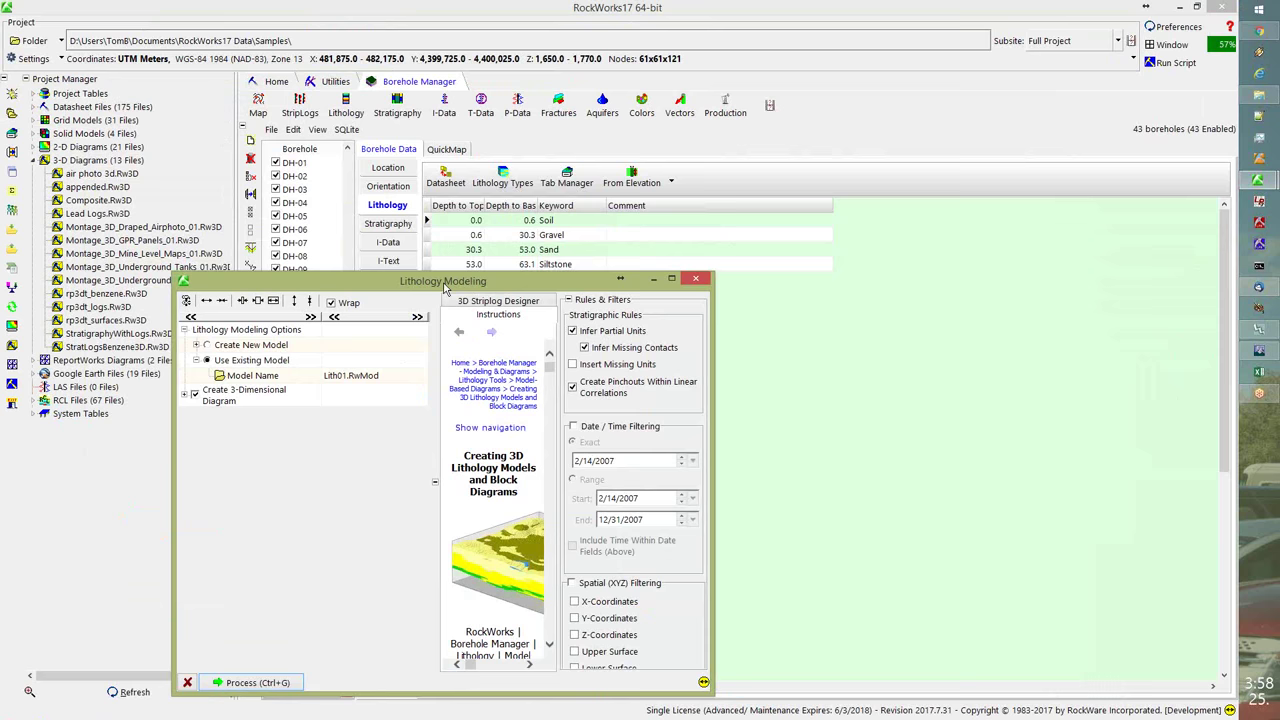
double_click(445, 284)
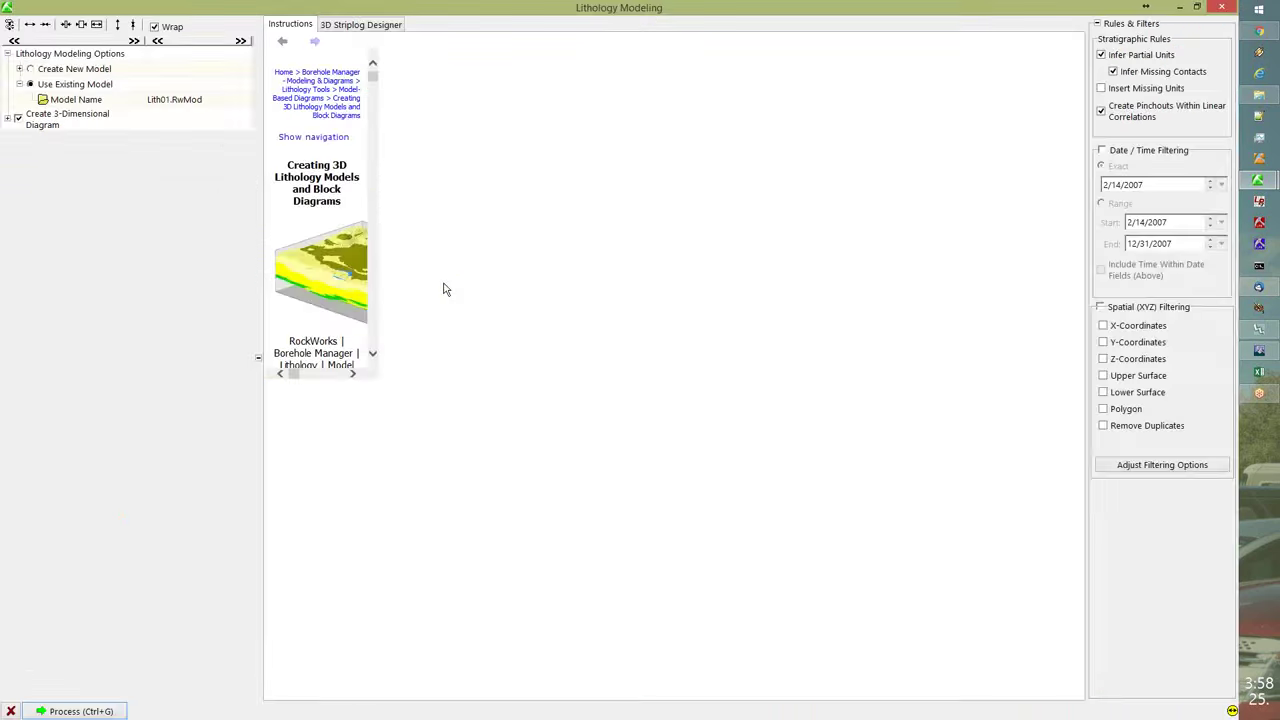
- Choose to create a new lithology model, and open the output dimensions in its modeling options
left_click(20, 69)
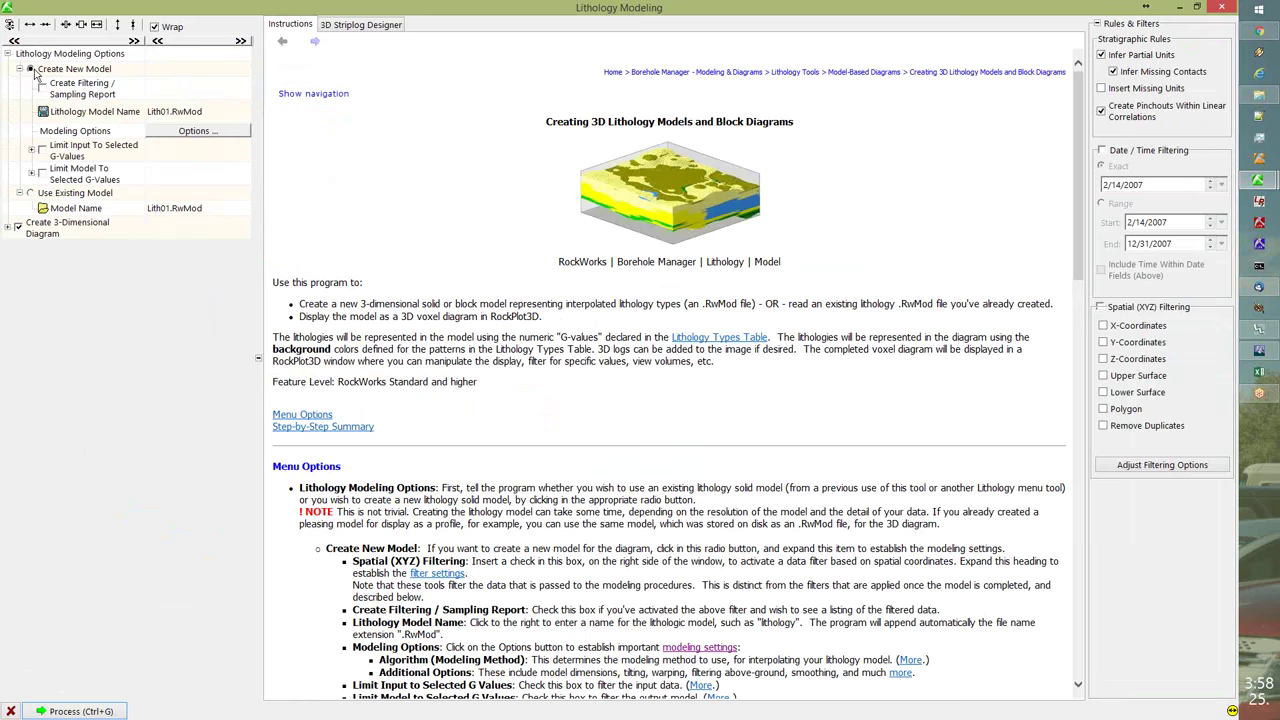
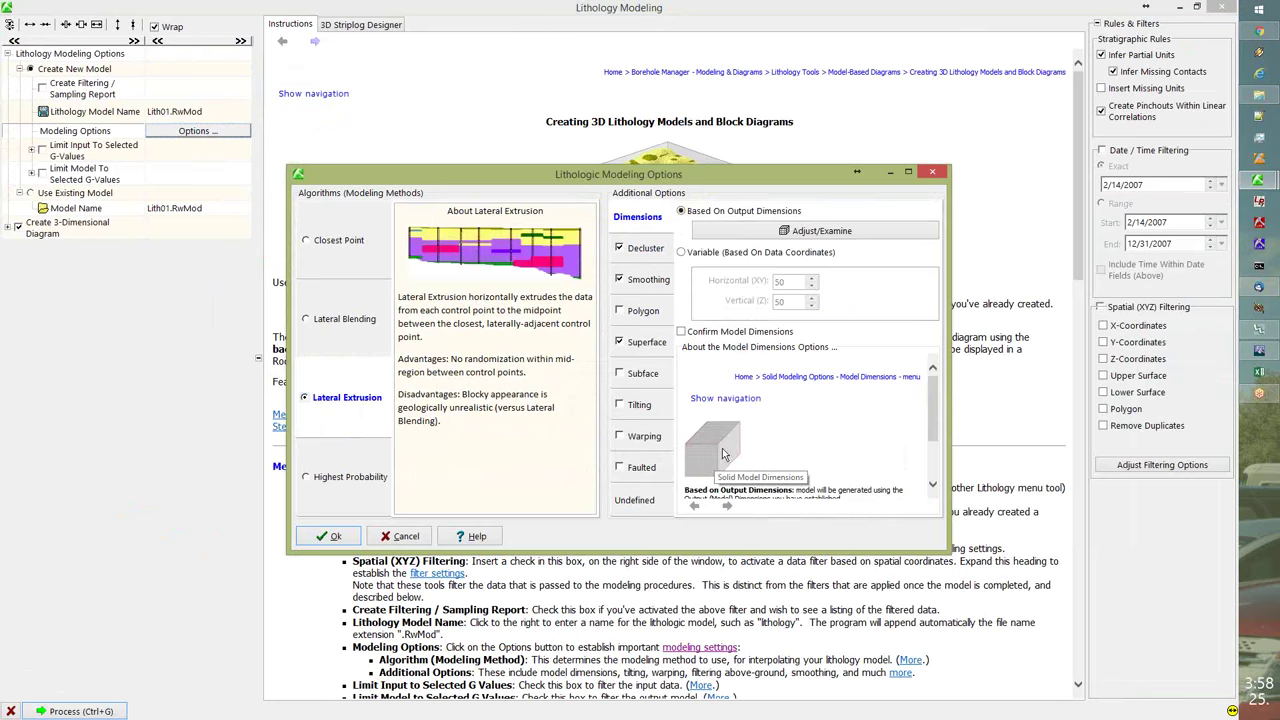
left_click(735, 234)
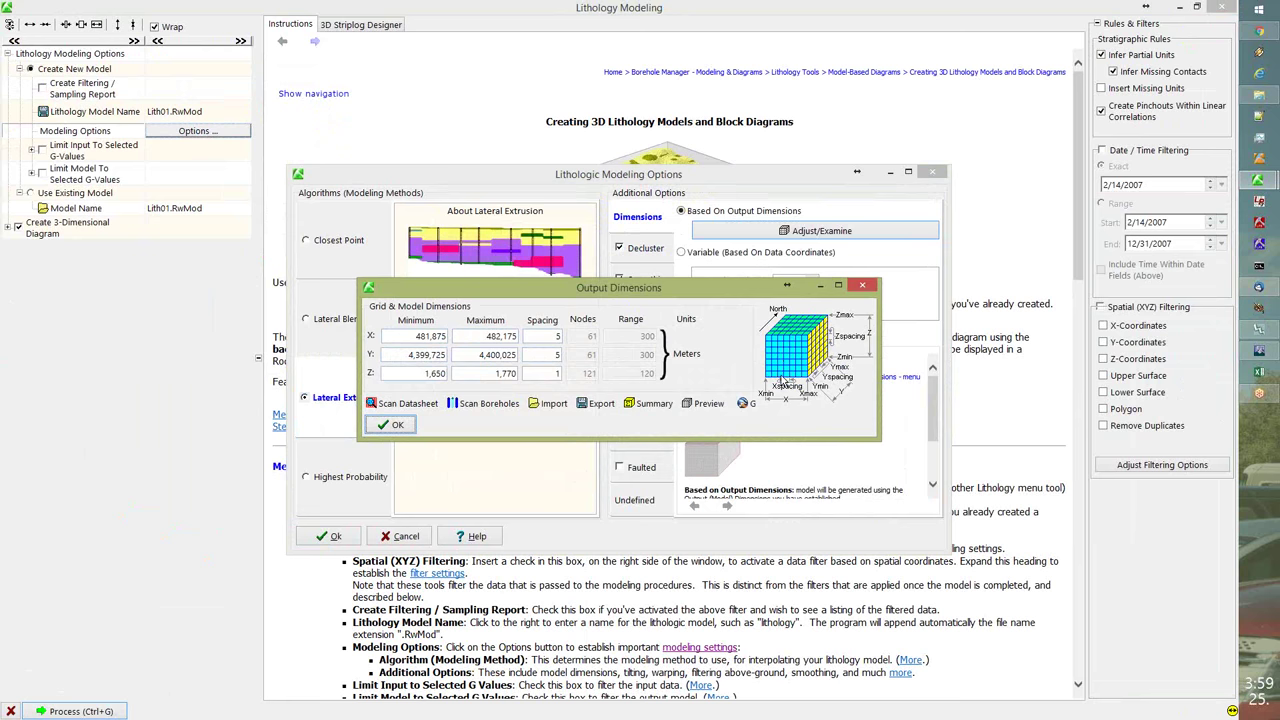
- Close the output dimensions, the lithologic modeling options and the lithology modeling setup without processing
left_click(865, 288)
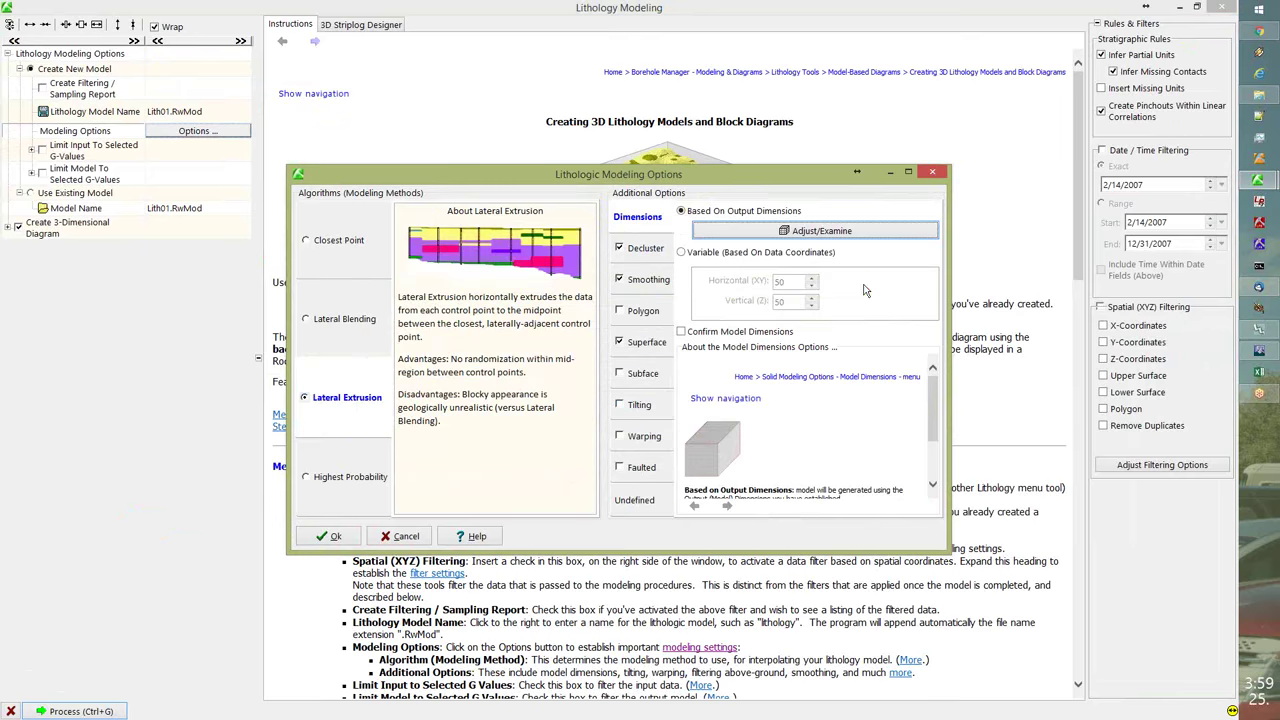
left_click(932, 172)
key("Escape")
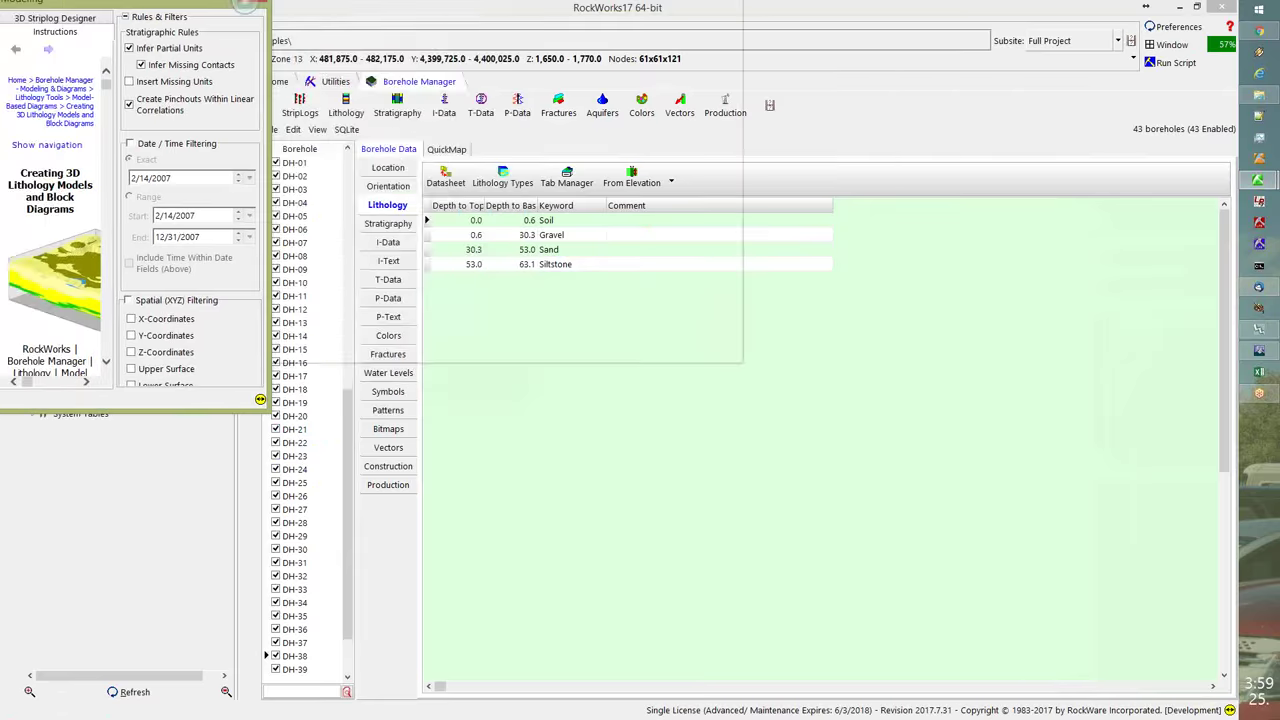
- Review the Lithology Types table with its keywords, G-values and patterns, and close it
left_click(502, 178)
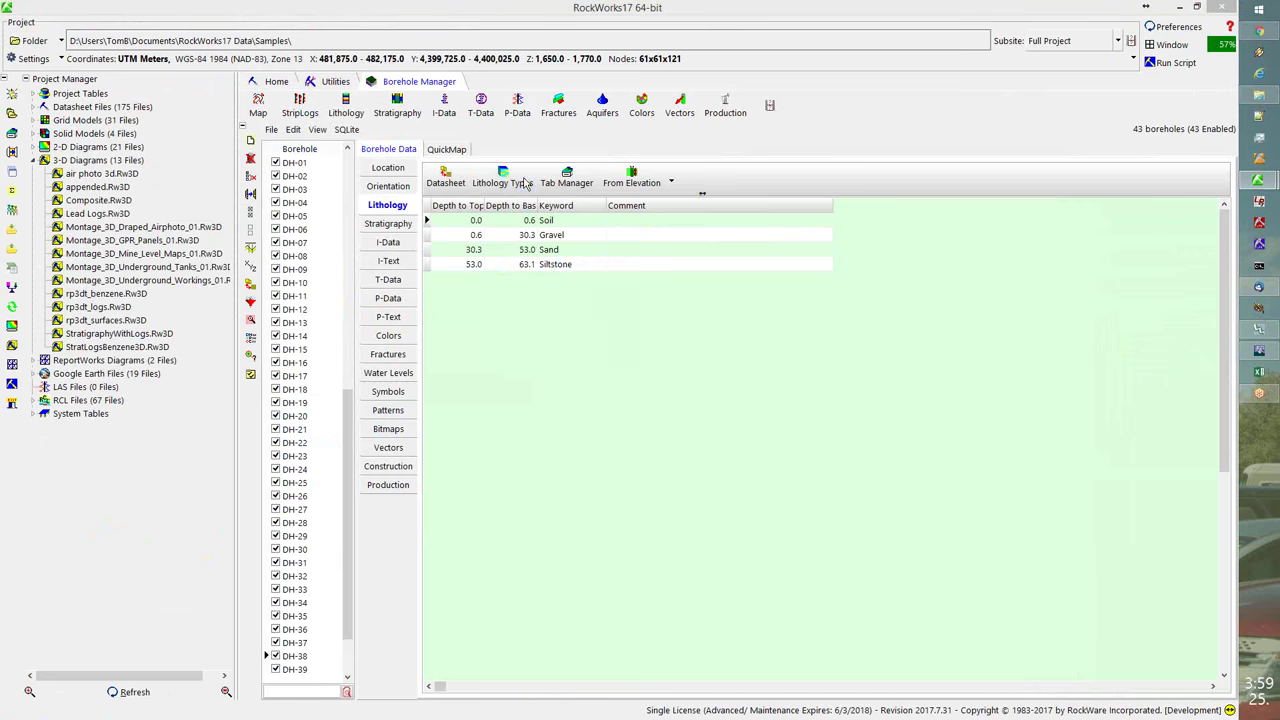
left_click(476, 232)
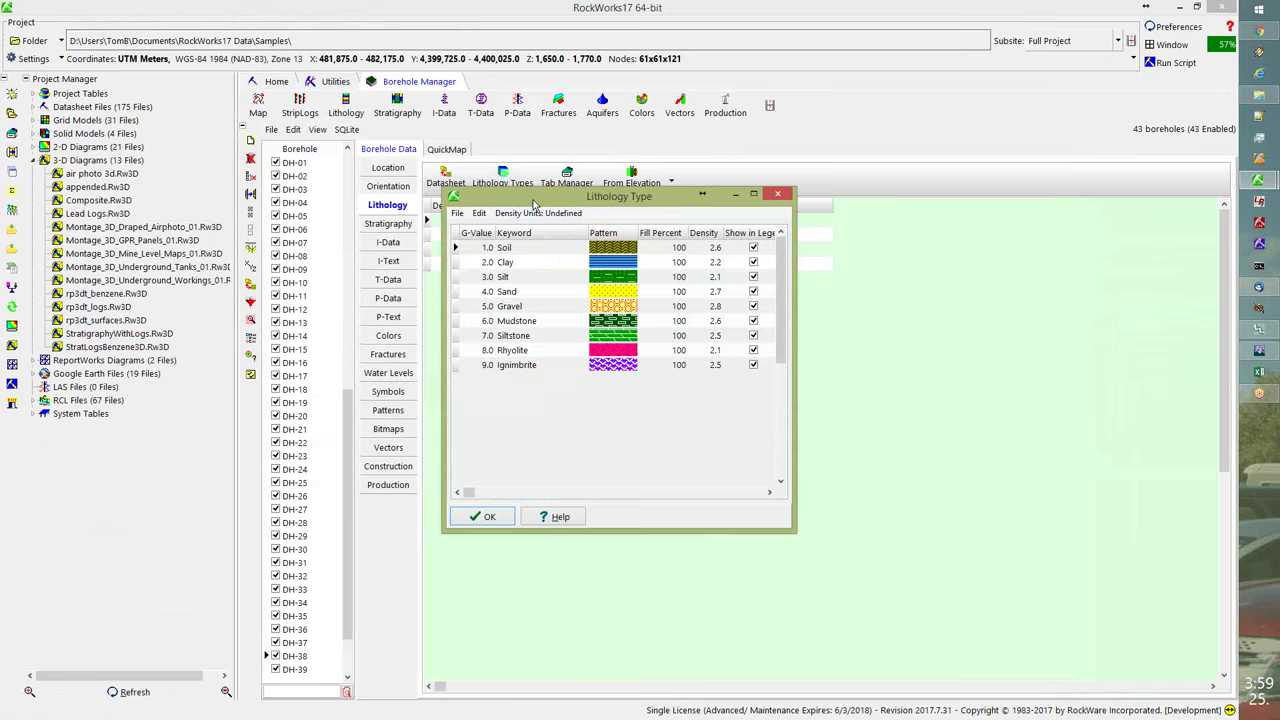
left_click_drag(553, 205, 770, 234)
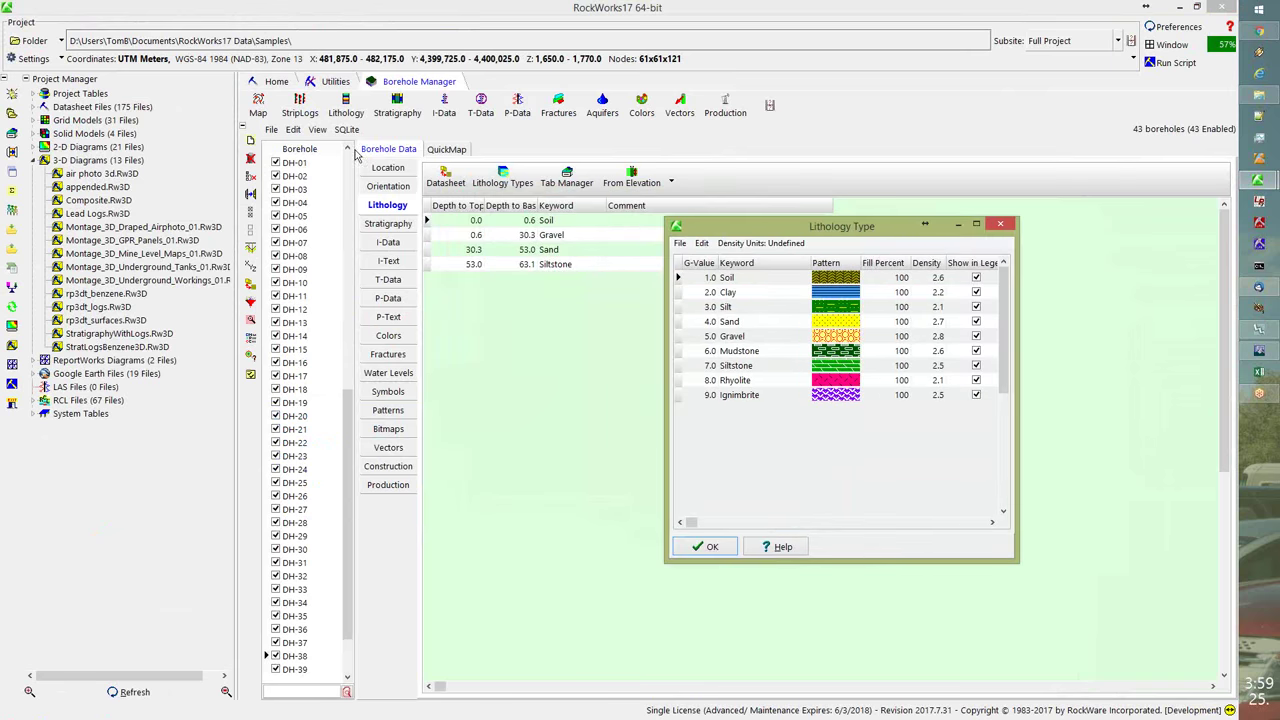
left_click(706, 546)
- Compare borehole DH-01's lithology intervals with the G-values in the Lithology Types table
left_click(295, 163)
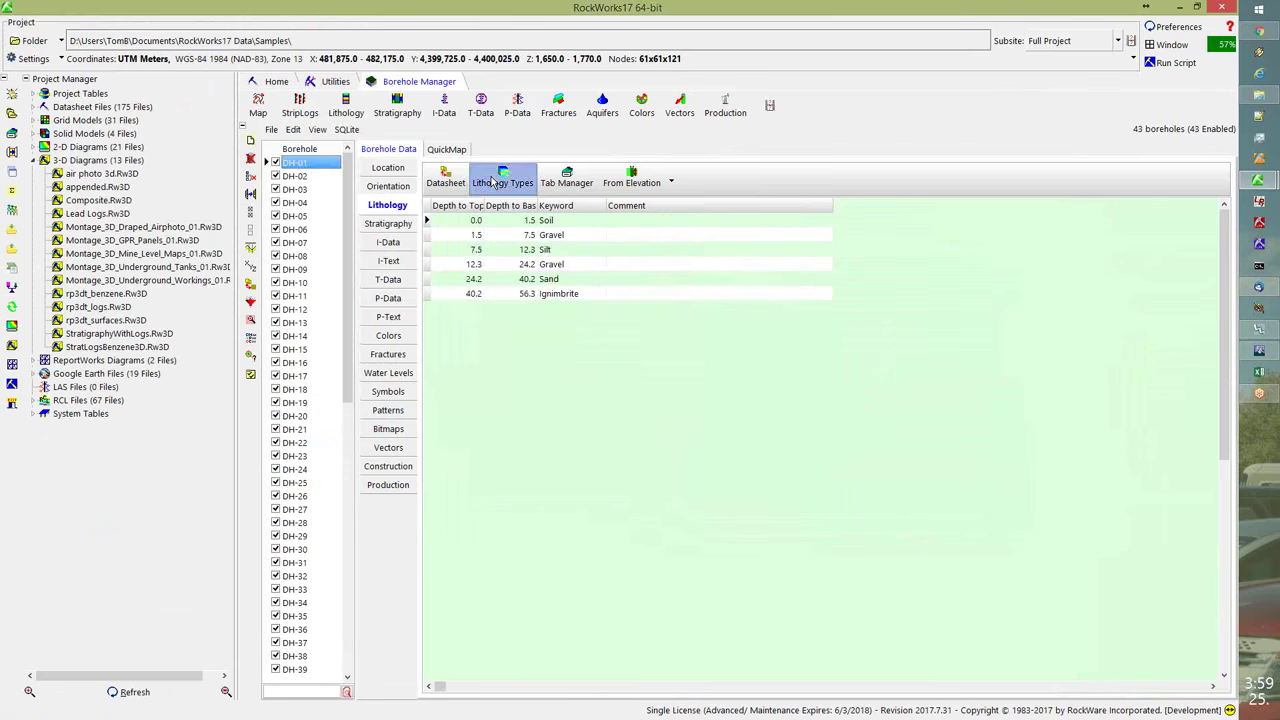
left_click(493, 183)
left_click_drag(568, 200, 752, 232)
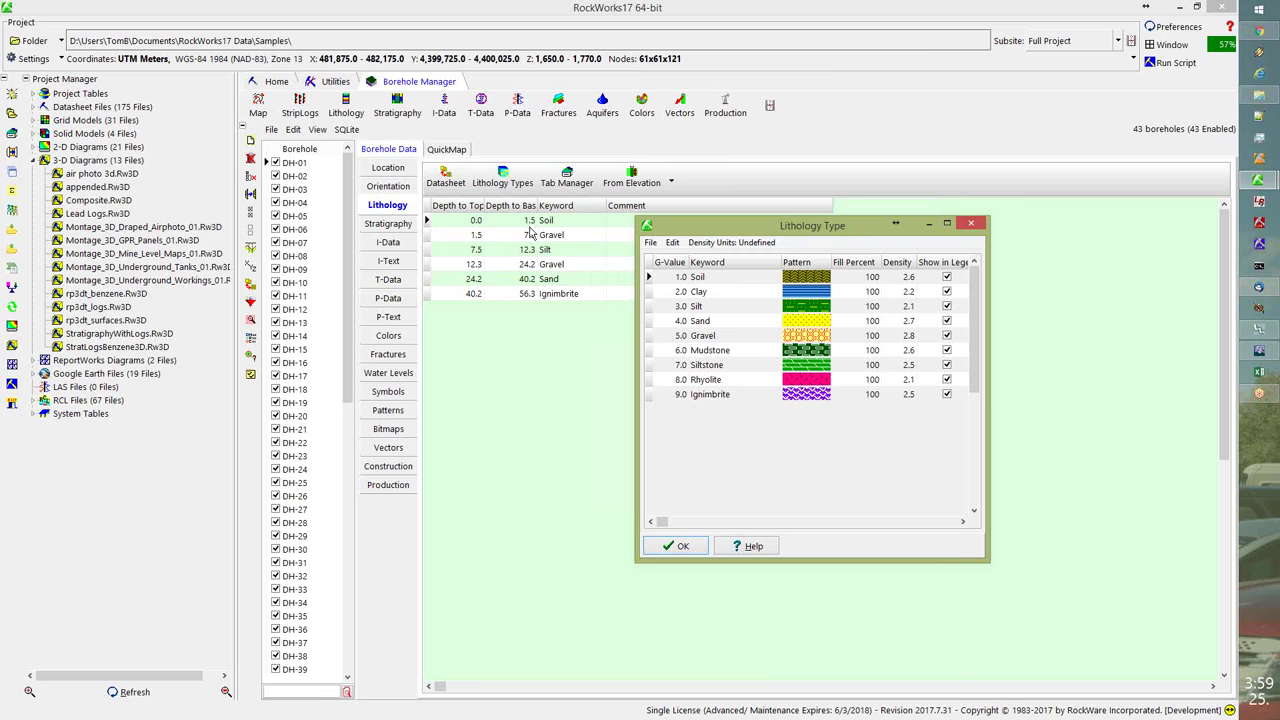
left_click(767, 196)
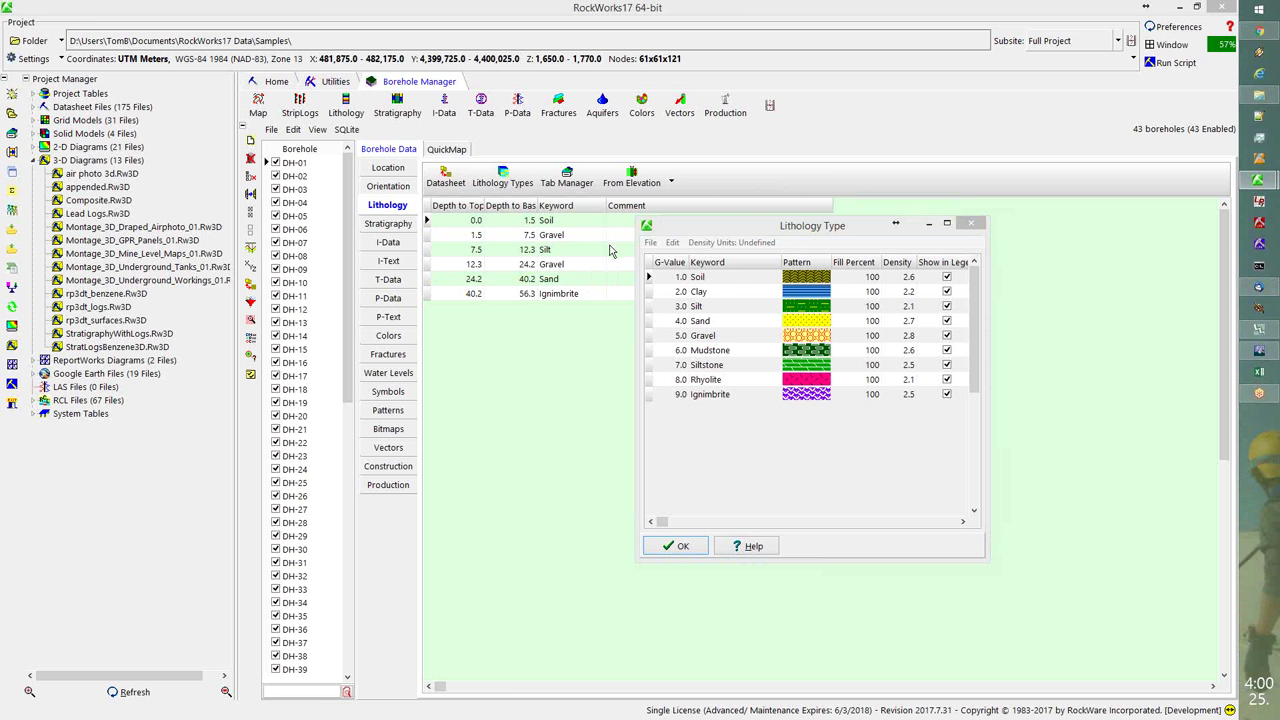
left_click(676, 323)
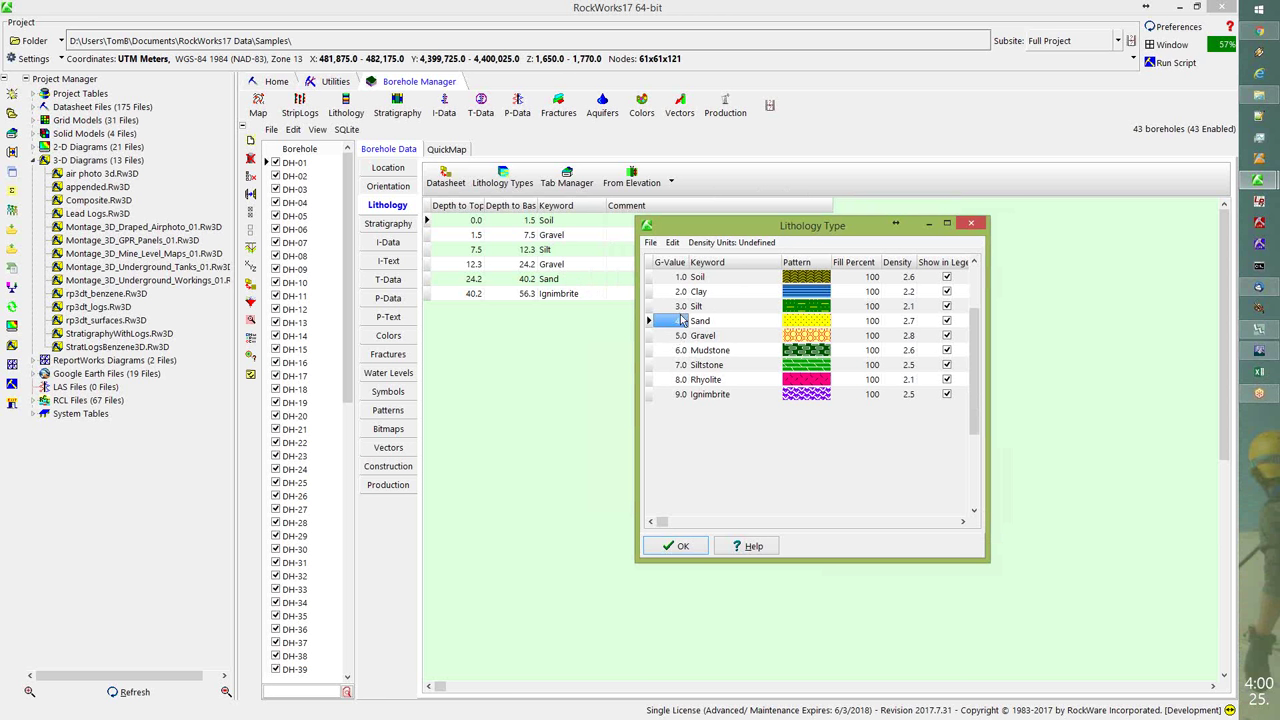
left_click(680, 320)
left_click(680, 546)
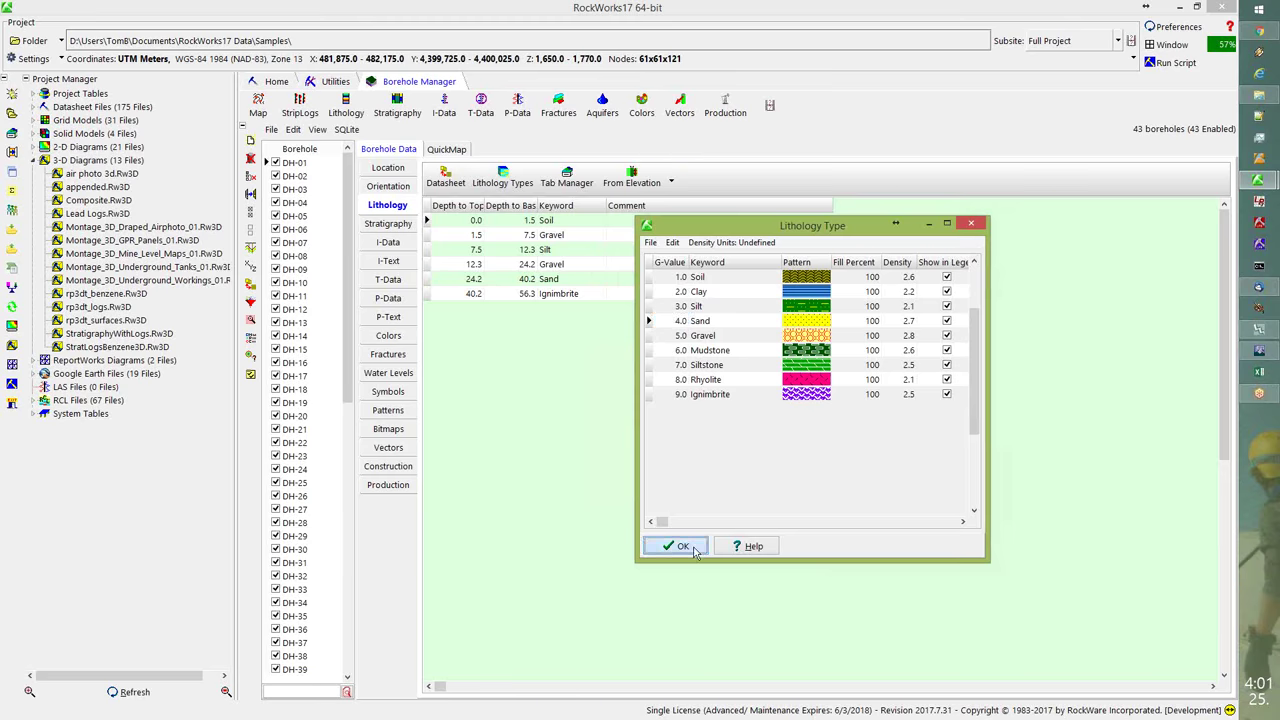
- Reopen the modeling options for a new lithology model and examine the Closest Point, Lateral Blending and Lateral Extrusion algorithms and the output dimensions
left_click(345, 105)
left_click(405, 135)
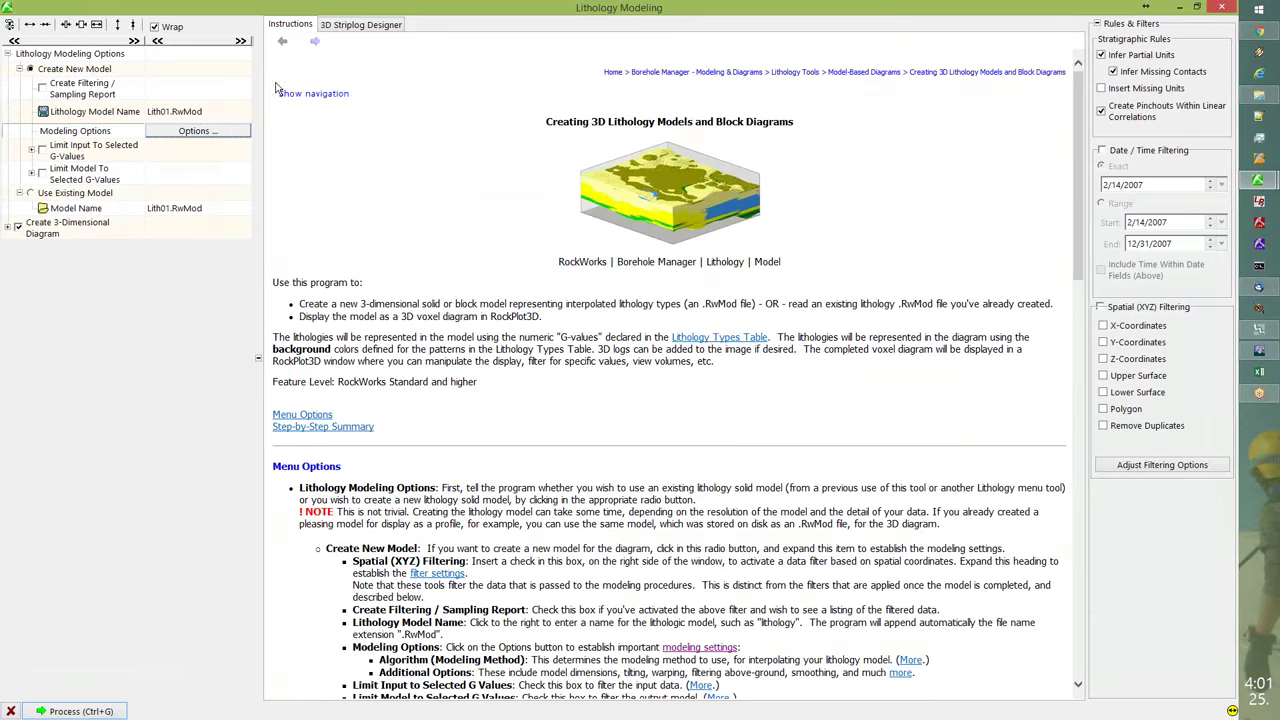
left_click(245, 132)
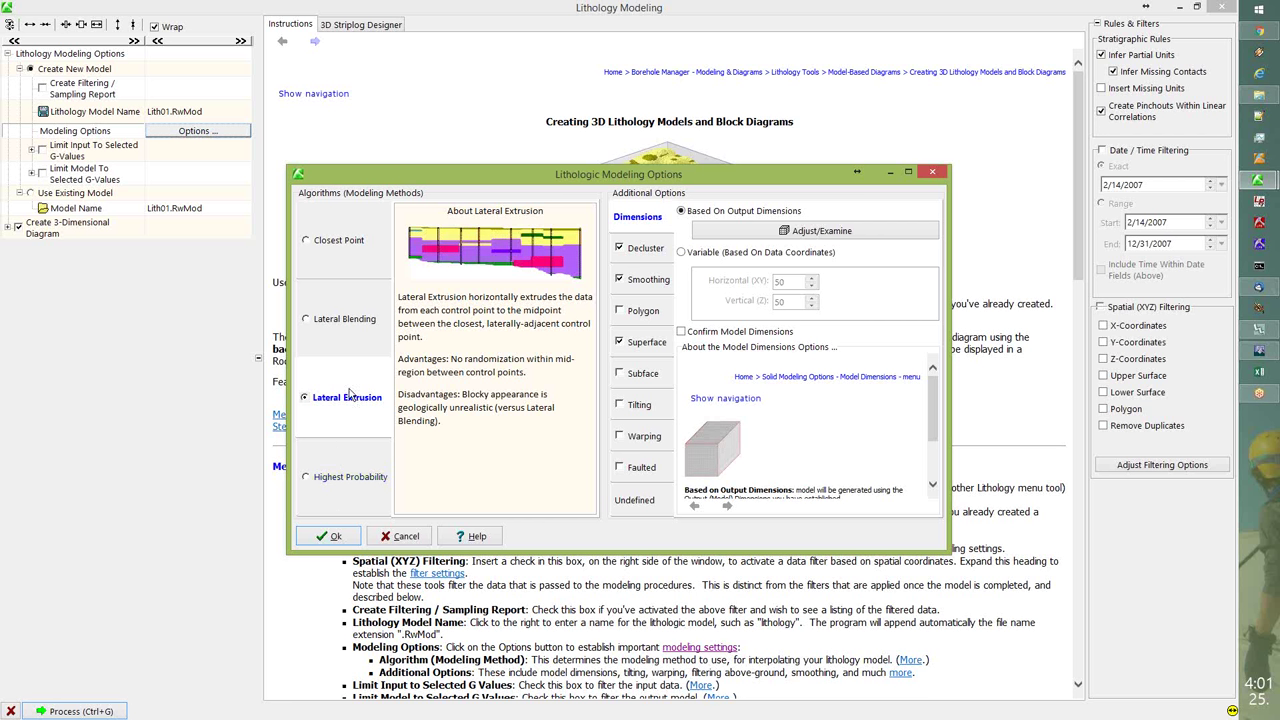
left_click(348, 338)
mouse_move(338, 265)
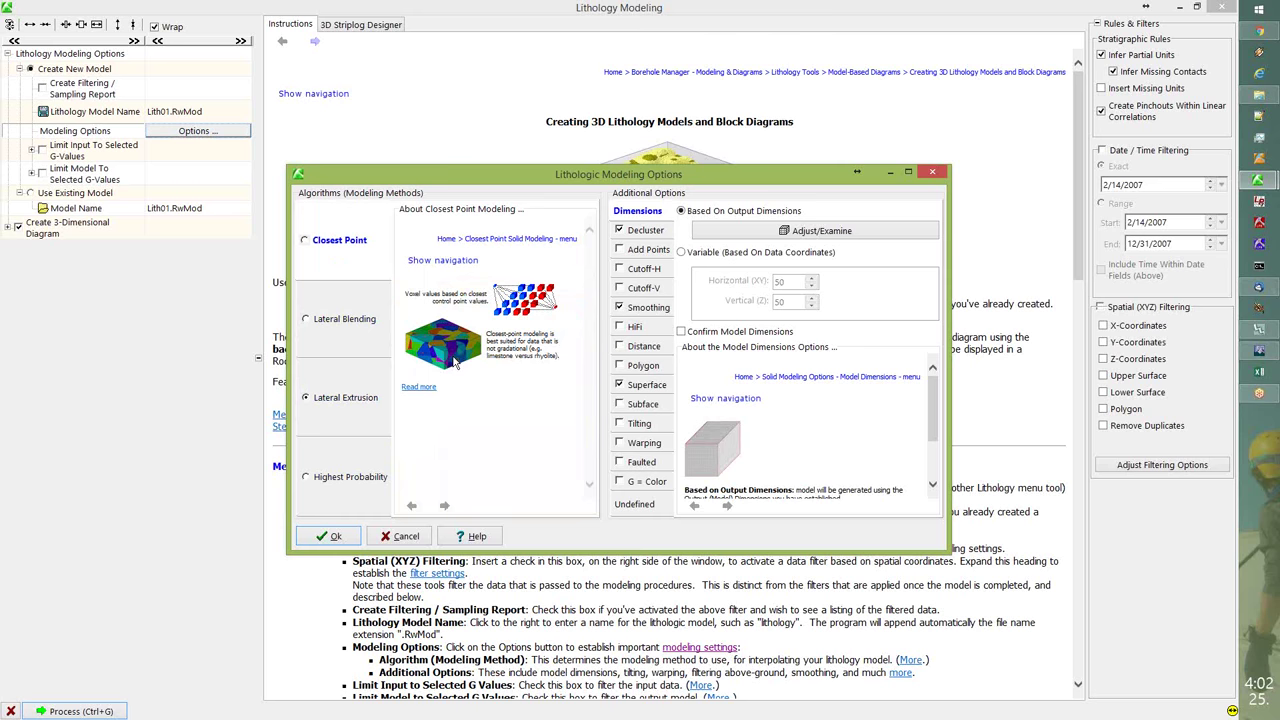
left_click(353, 404)
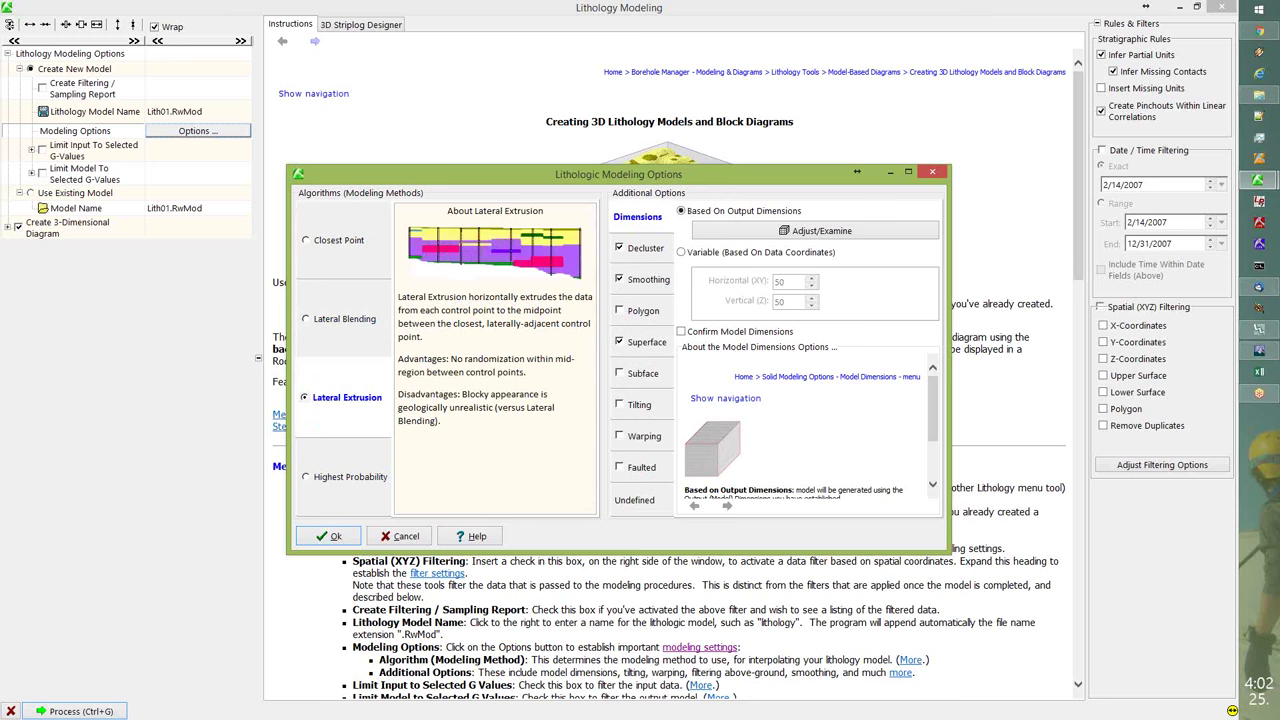
left_click(360, 347)
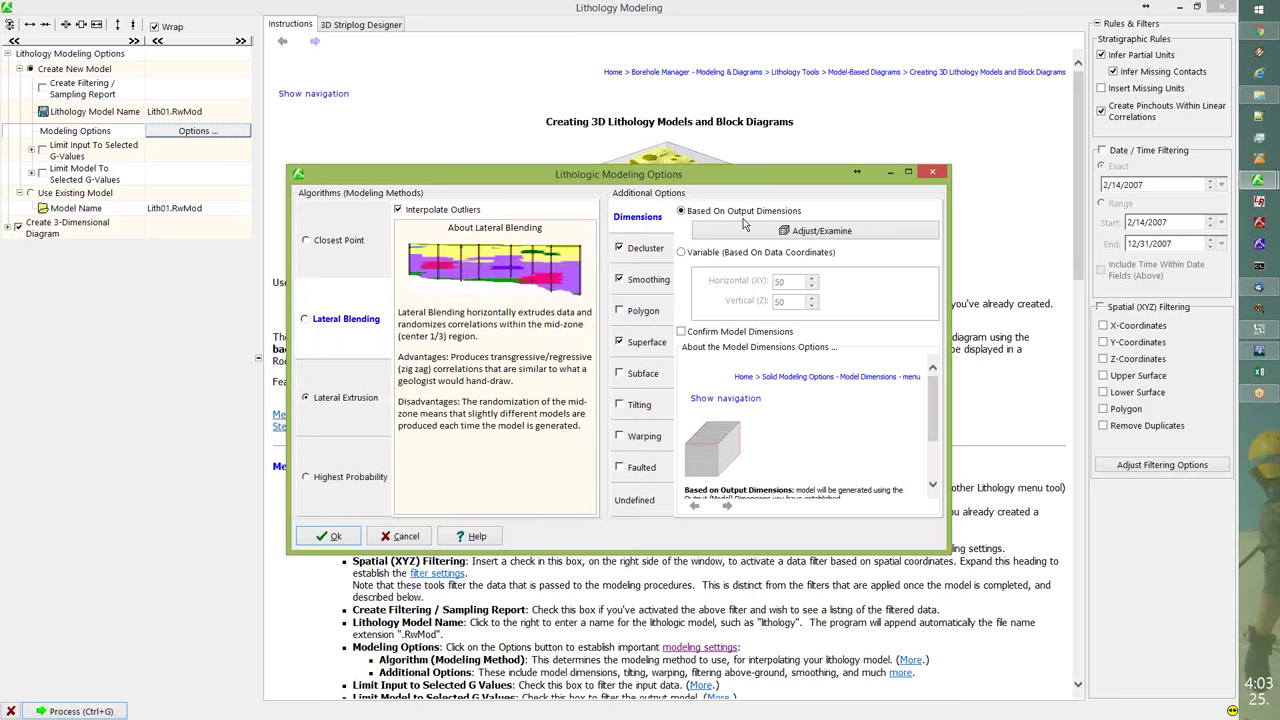
left_click(815, 231)
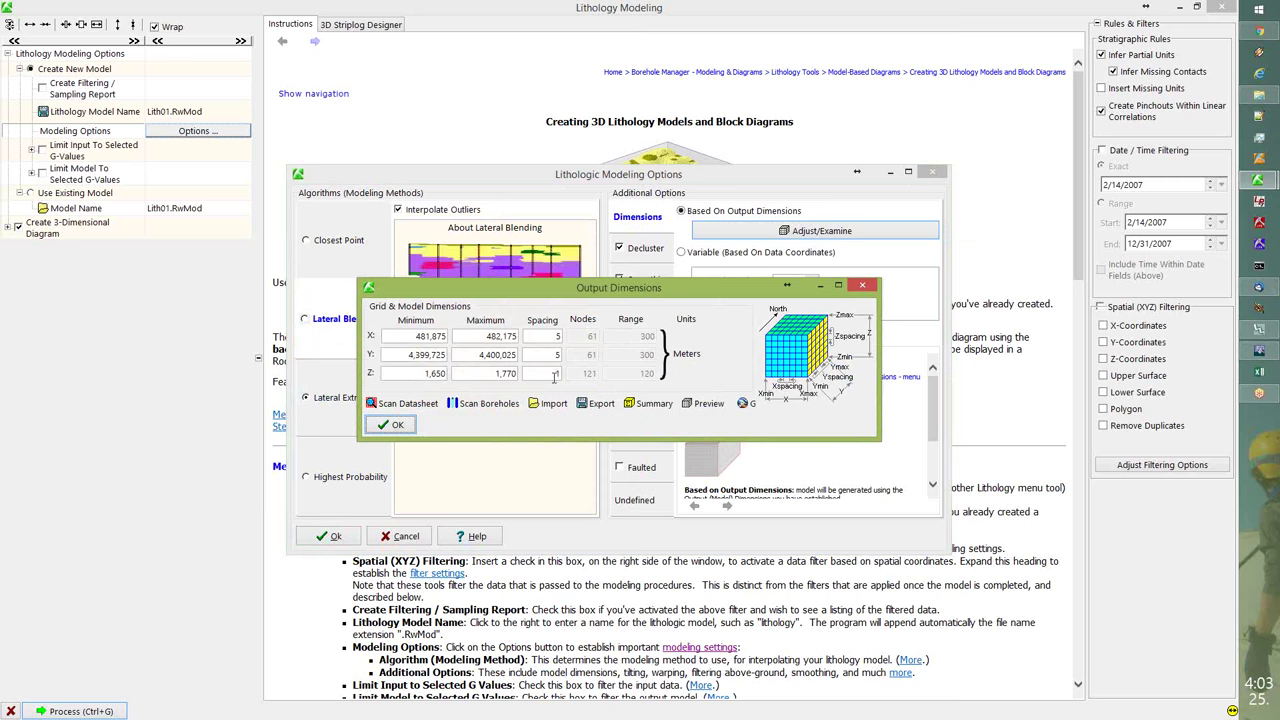
left_click(396, 426)
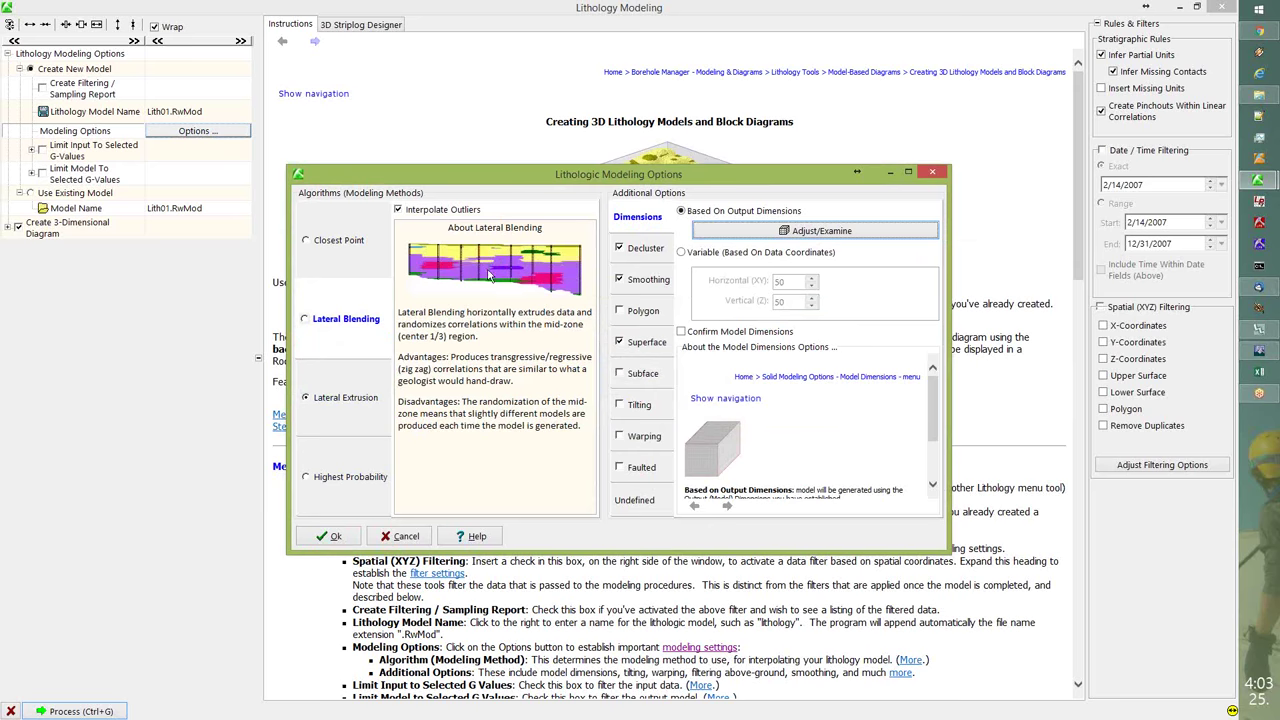
- Try a Z spacing of .25 in the model's output dimensions and restore it to 1
left_click(900, 230)
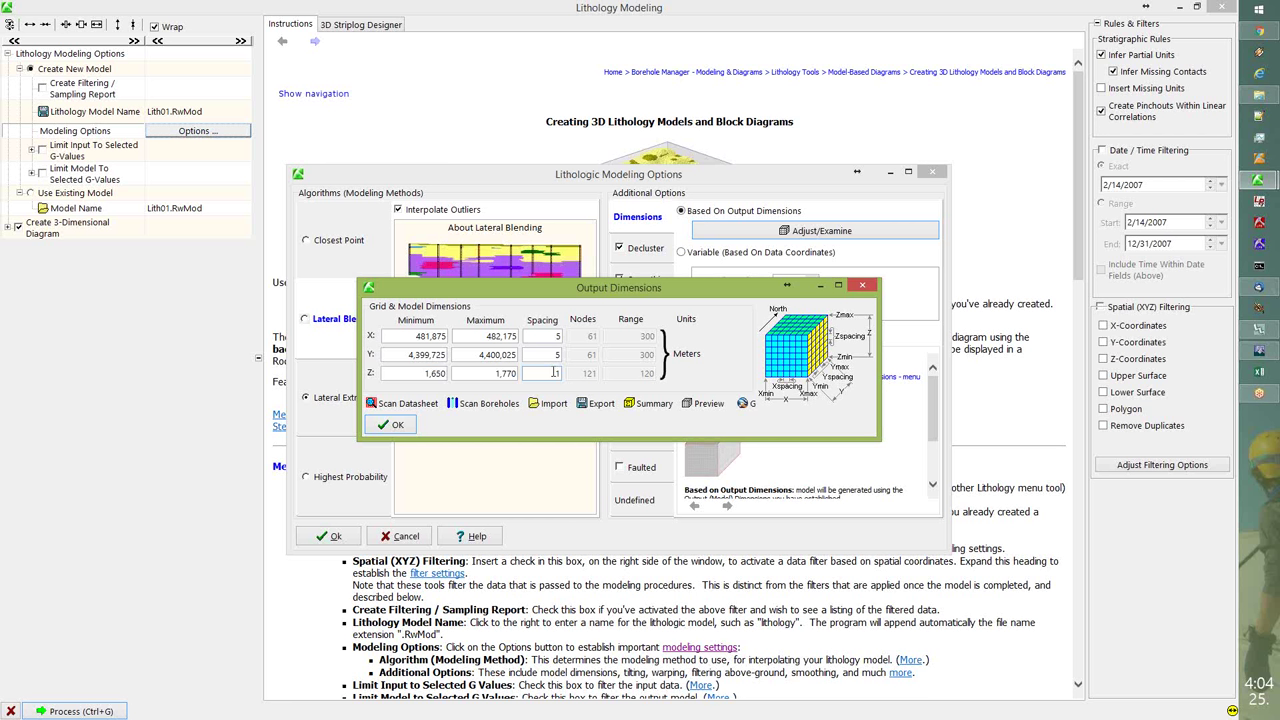
double_click(555, 372)
type(".25")
left_click(558, 354)
left_click_drag(539, 375, 566, 384)
type("1")
left_click(391, 425)
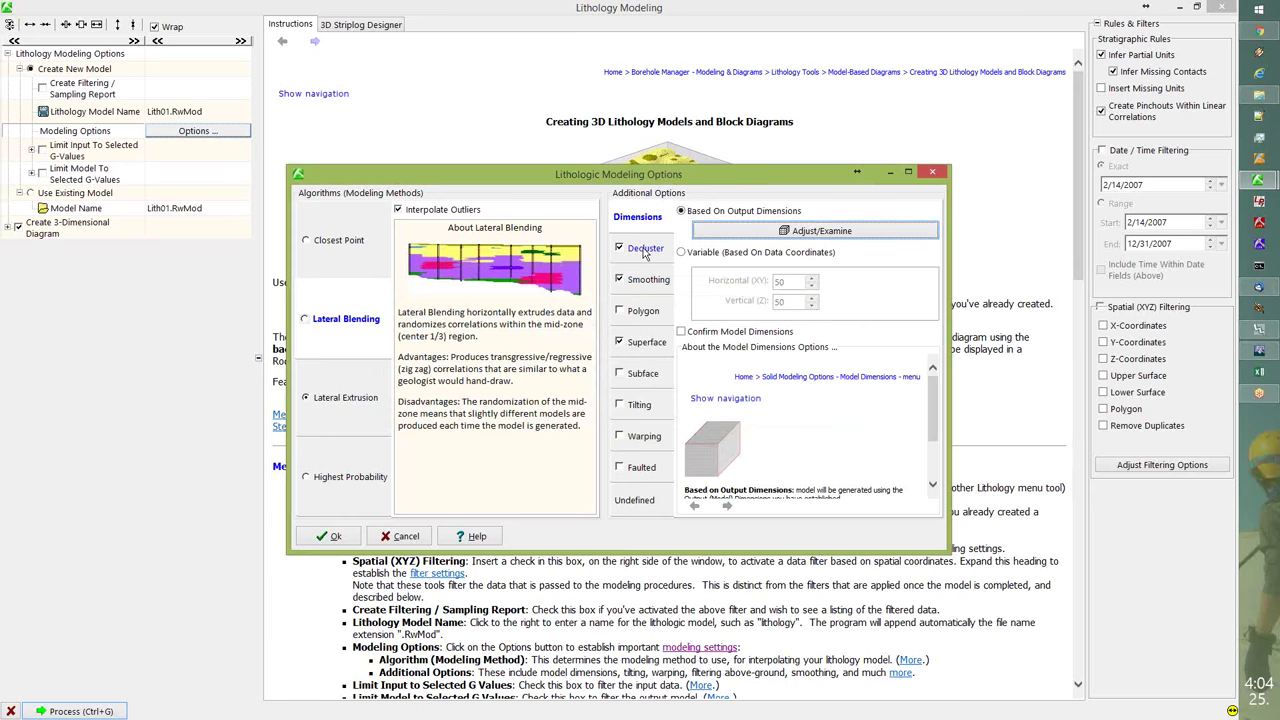
- Select the Highest Probability algorithm and turn off its declustering and smoothing options
left_click(365, 483)
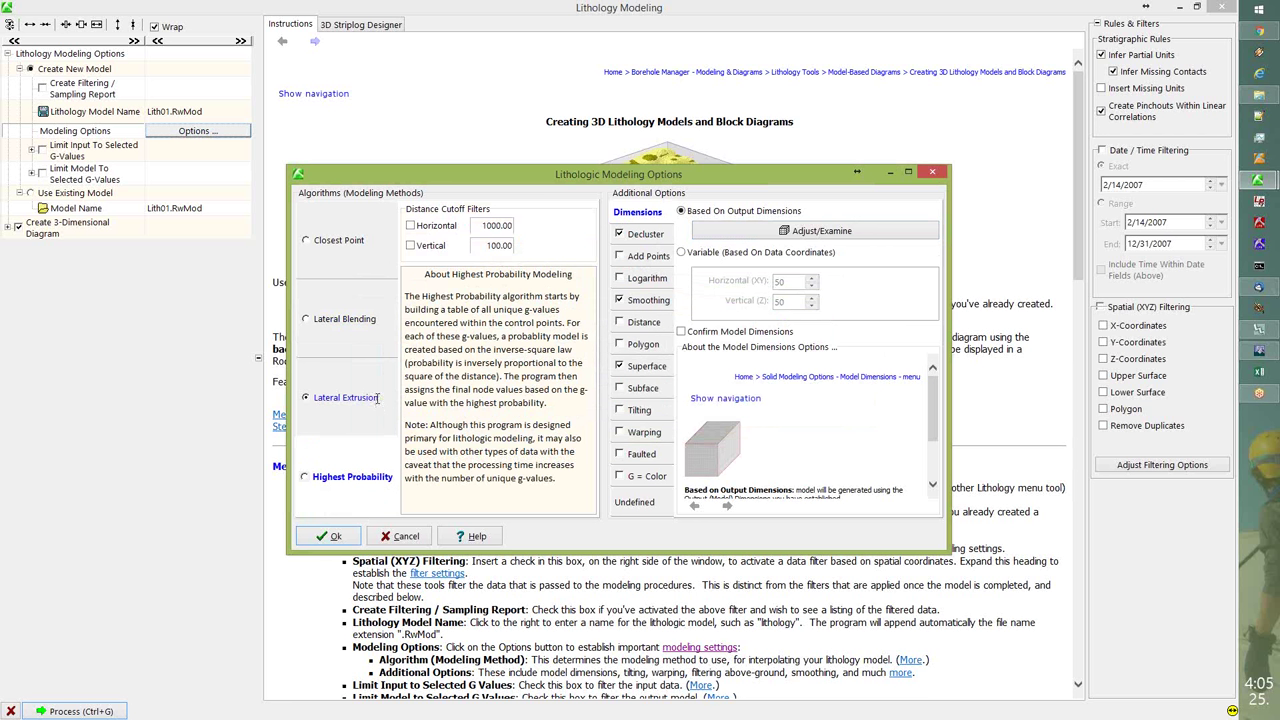
left_click(640, 236)
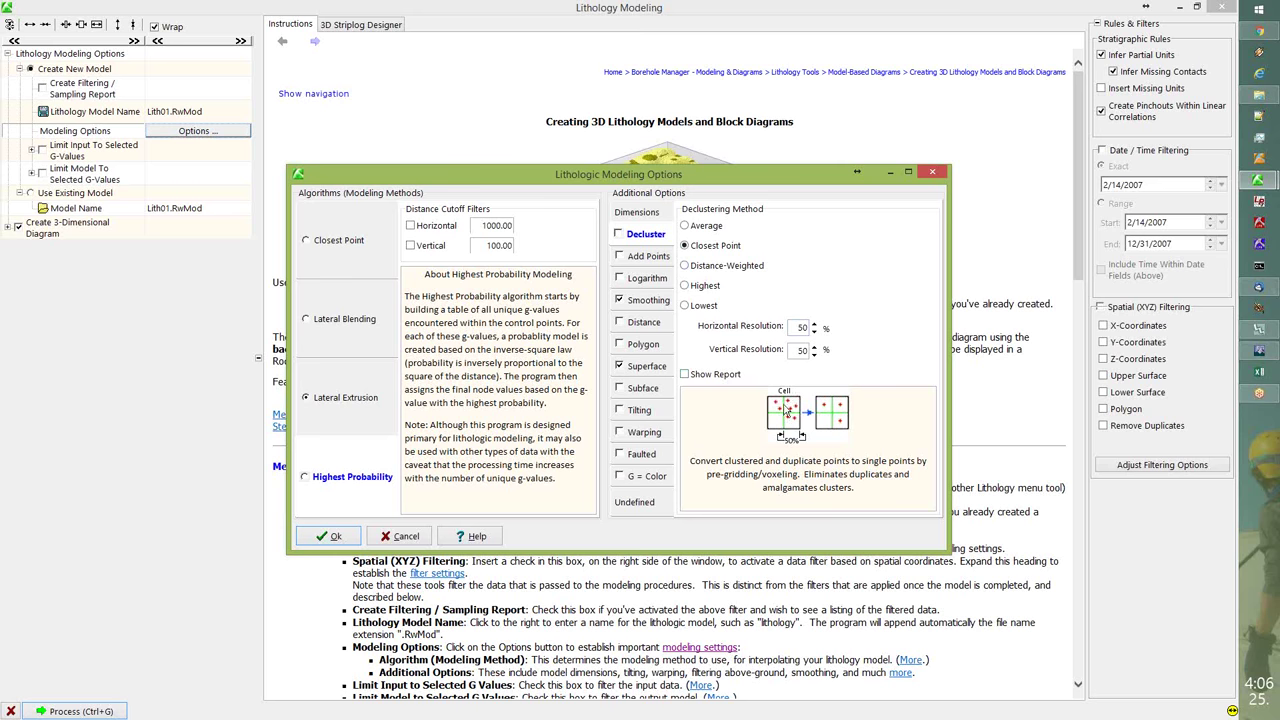
left_click(648, 258)
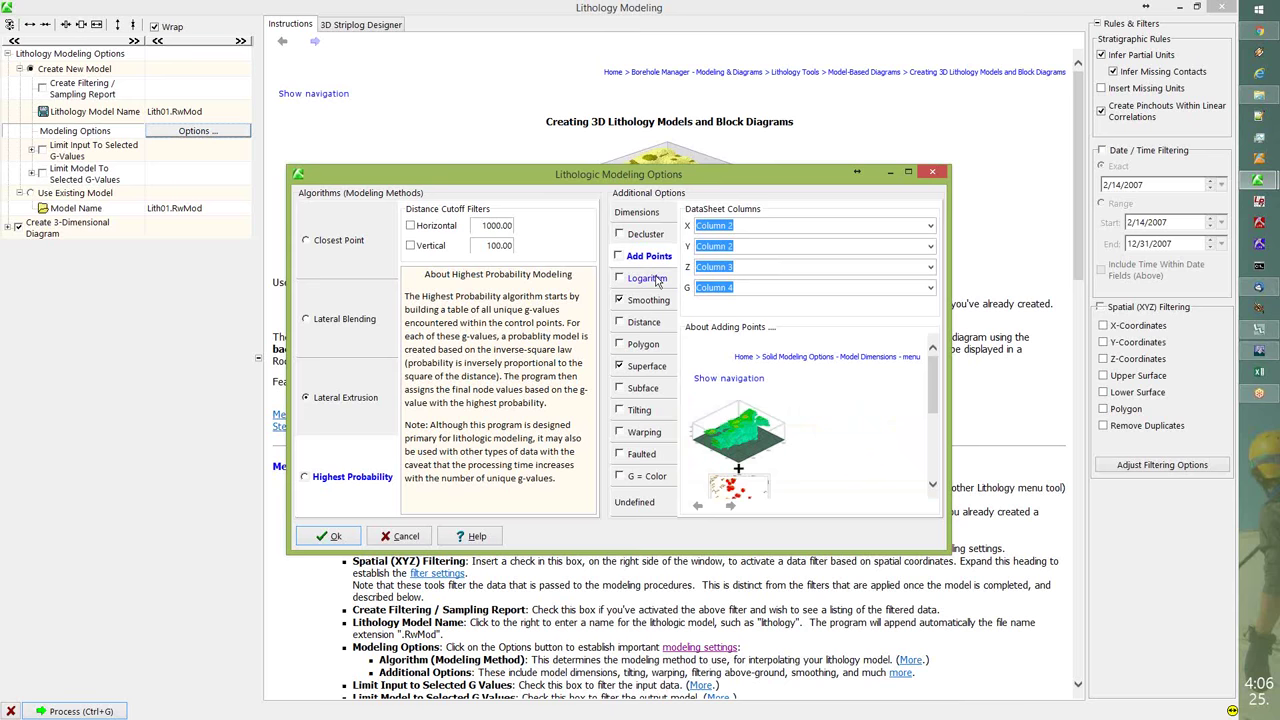
left_click(656, 281)
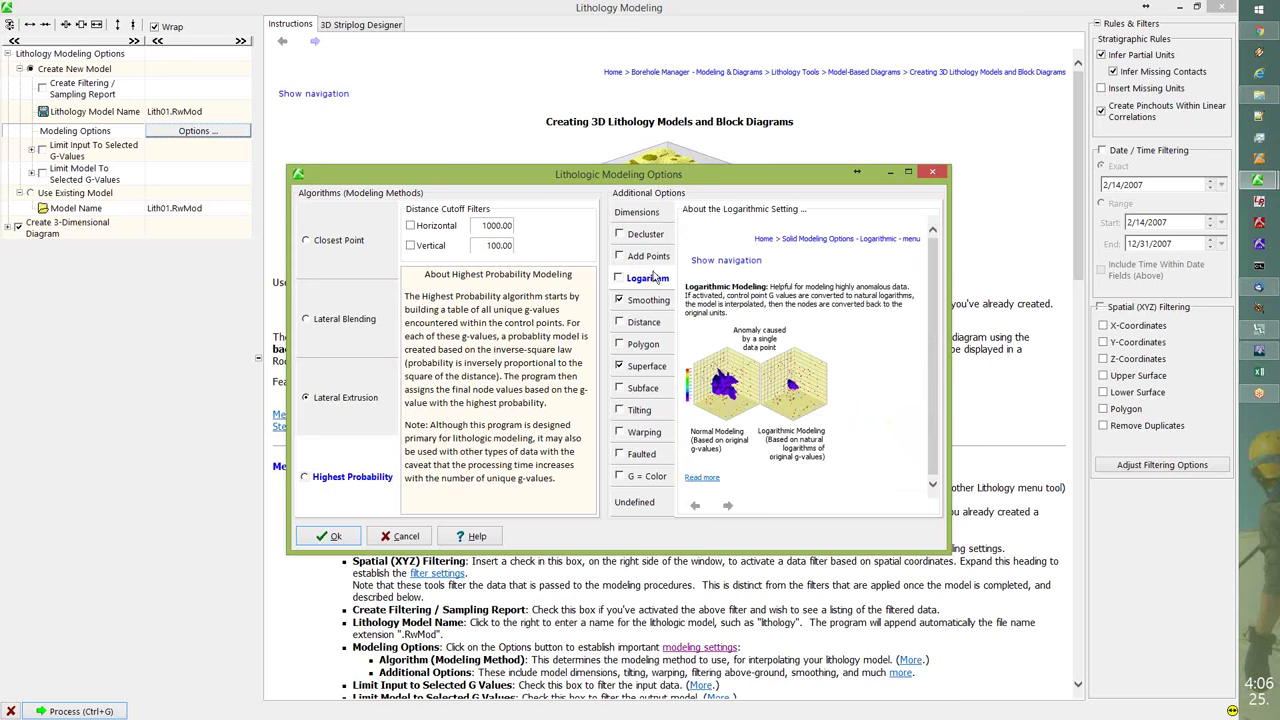
left_click(645, 302)
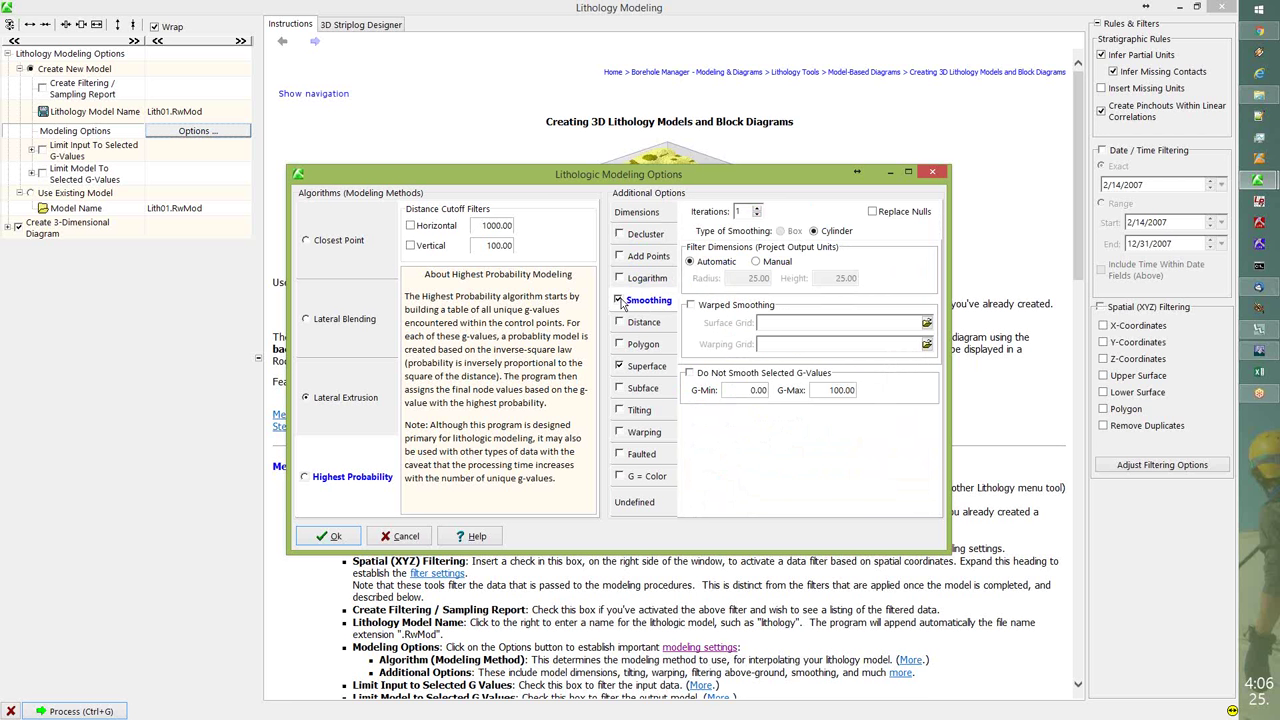
left_click(619, 300)
left_click(618, 300)
- Set the distance filter to map units with a cutoff distance of 100, leaving the filter turned off
left_click(645, 322)
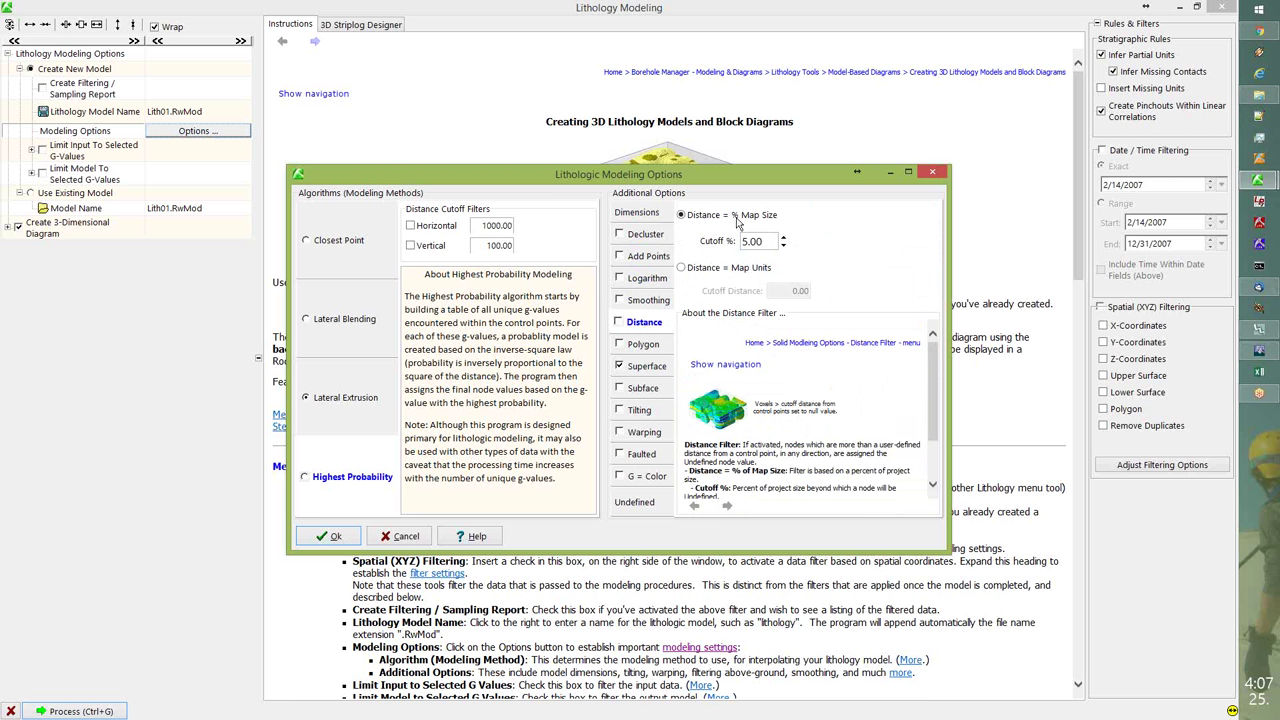
left_click(701, 272)
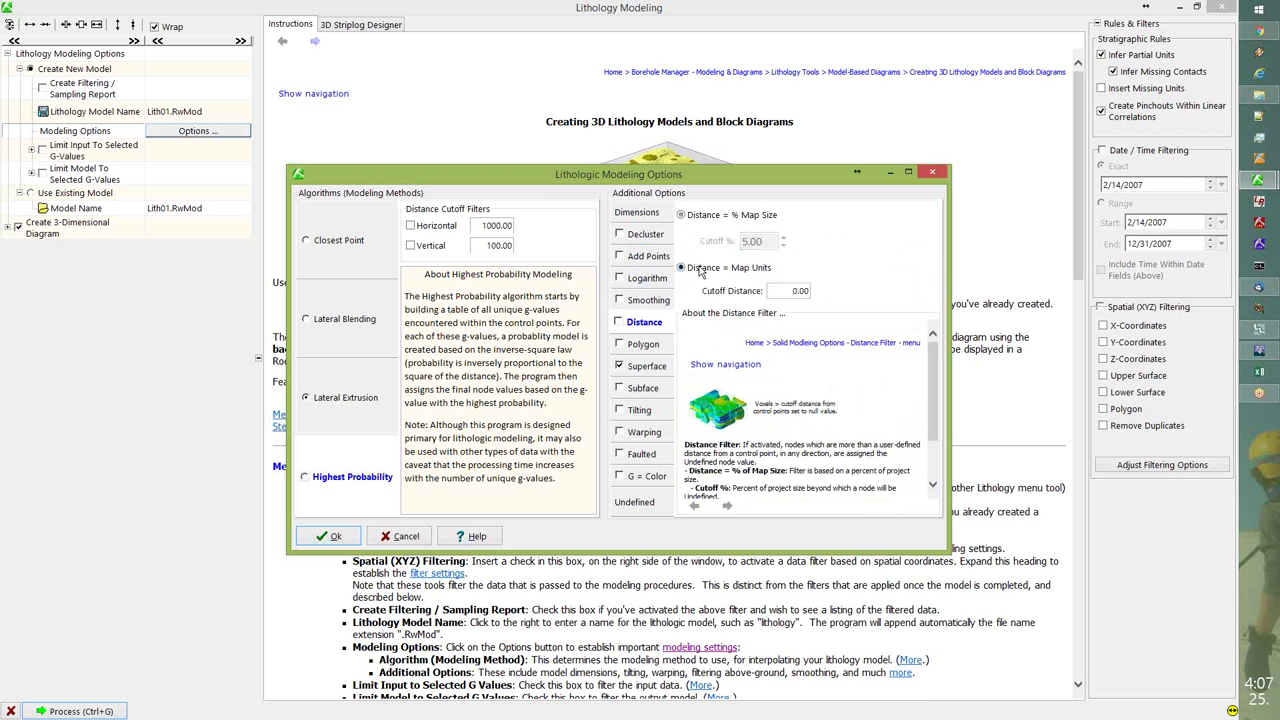
double_click(795, 290)
type("100")
left_click(657, 370)
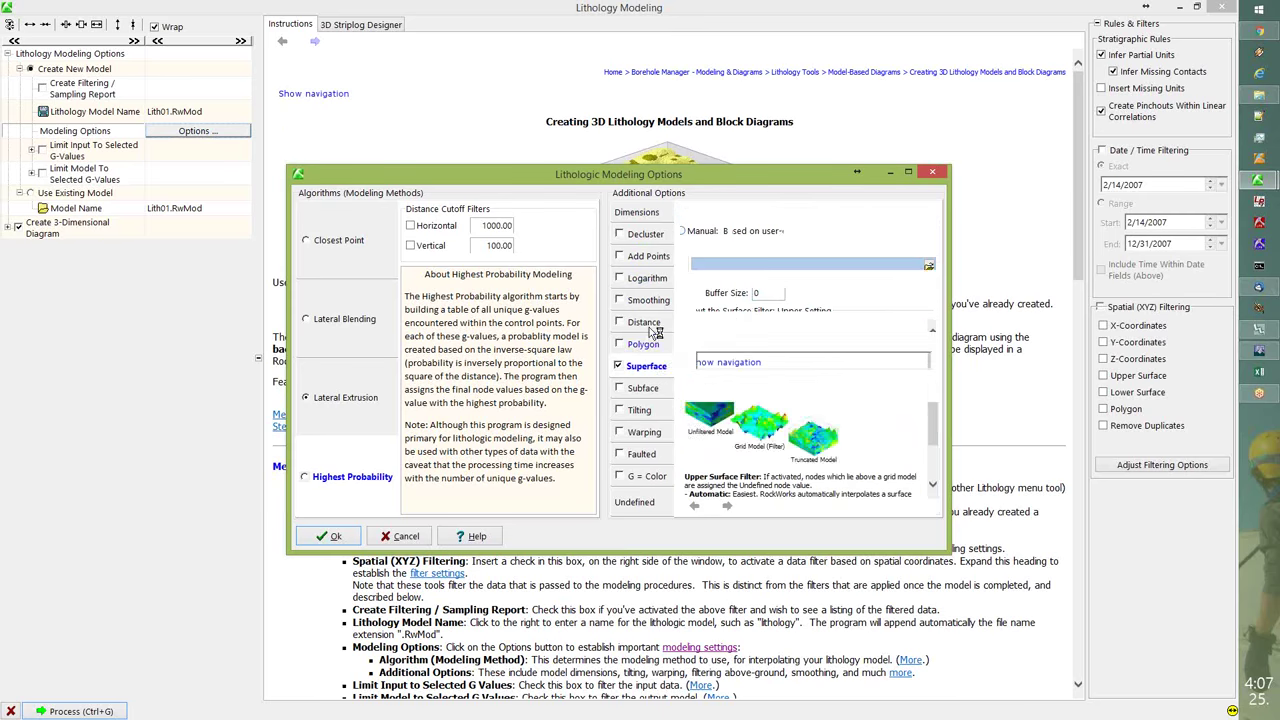
left_click(648, 342)
left_click(640, 326)
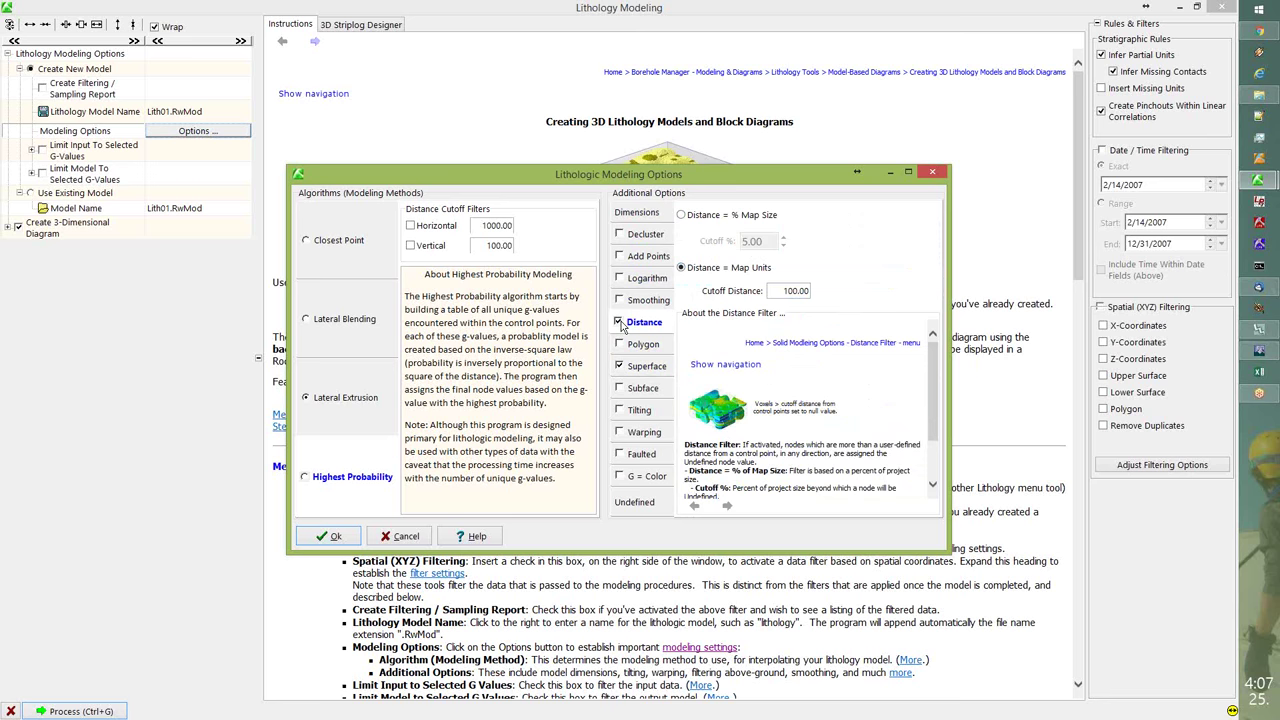
left_click(620, 323)
- Examine the Polygon, Superface and Subface filter options, including the automatic and manual Subface settings
left_click(642, 347)
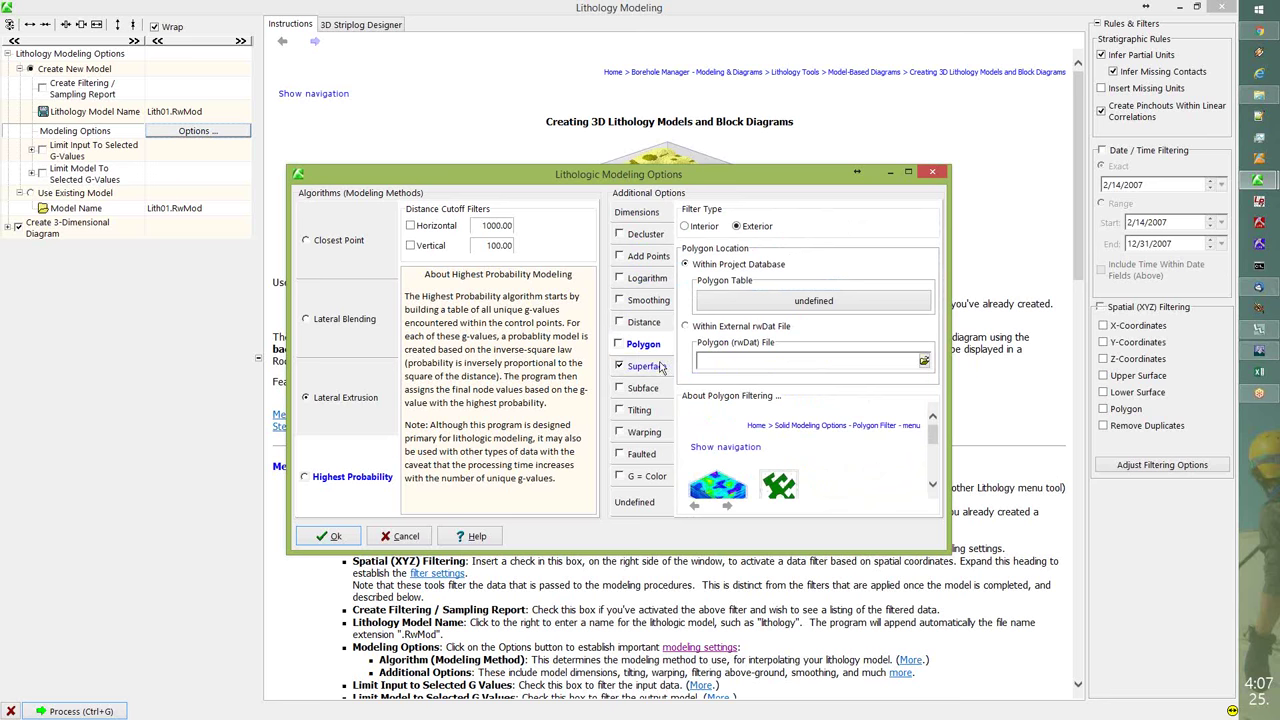
left_click(658, 367)
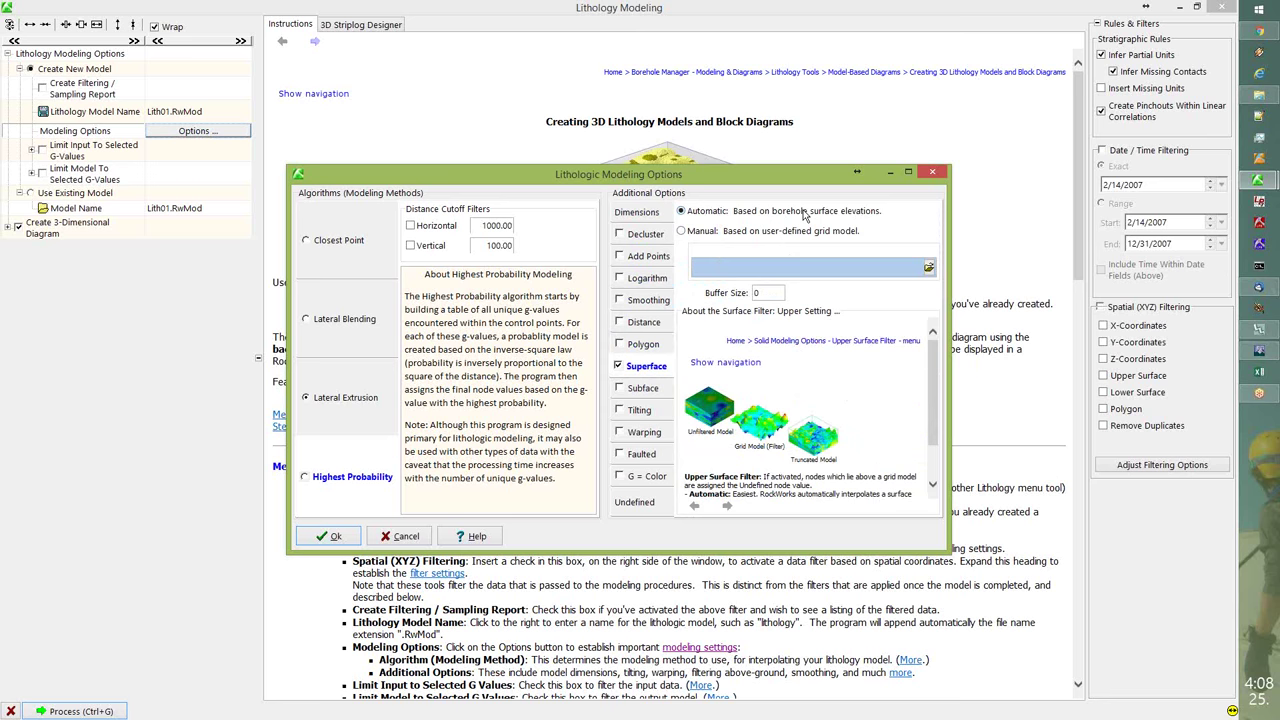
left_click(656, 391)
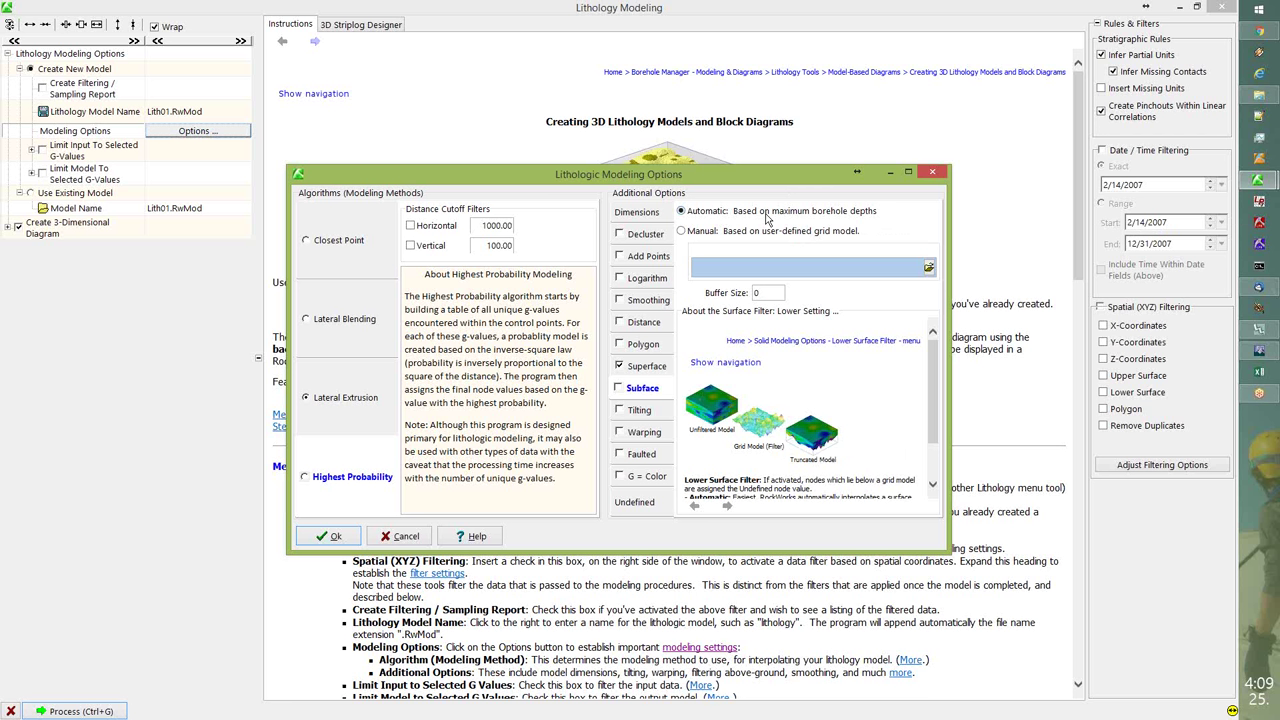
left_click(760, 234)
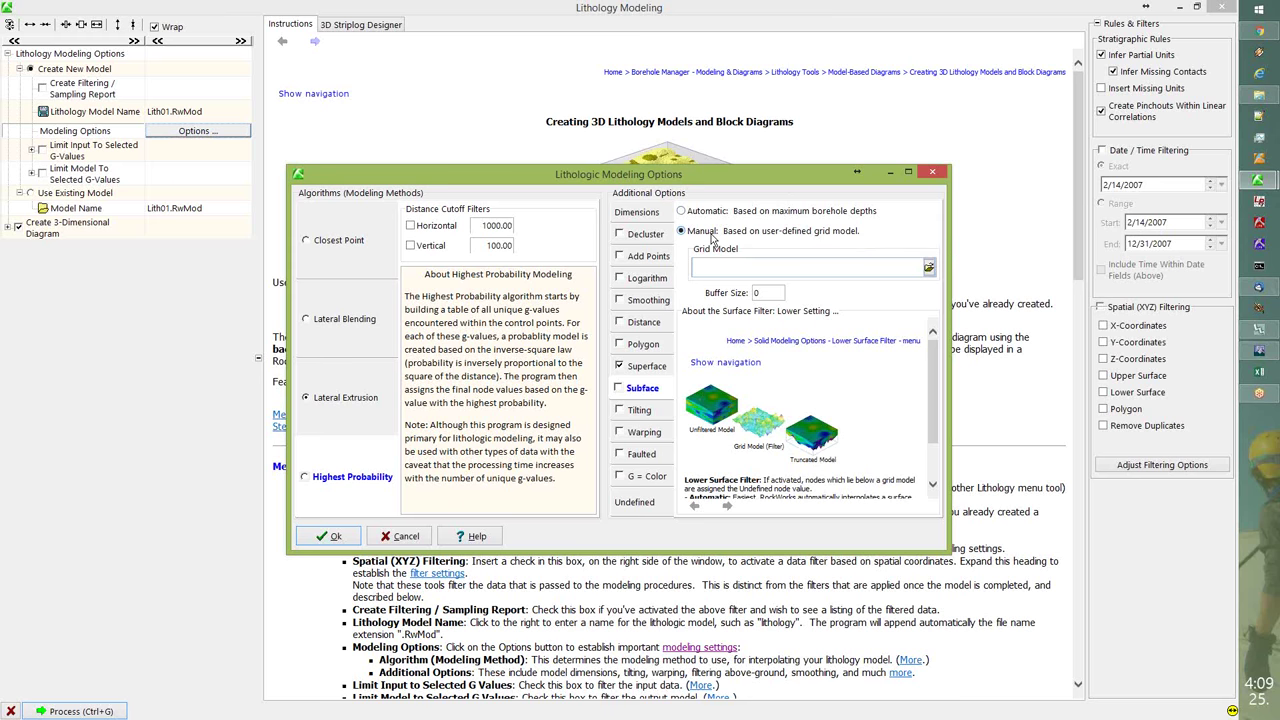
left_click(684, 213)
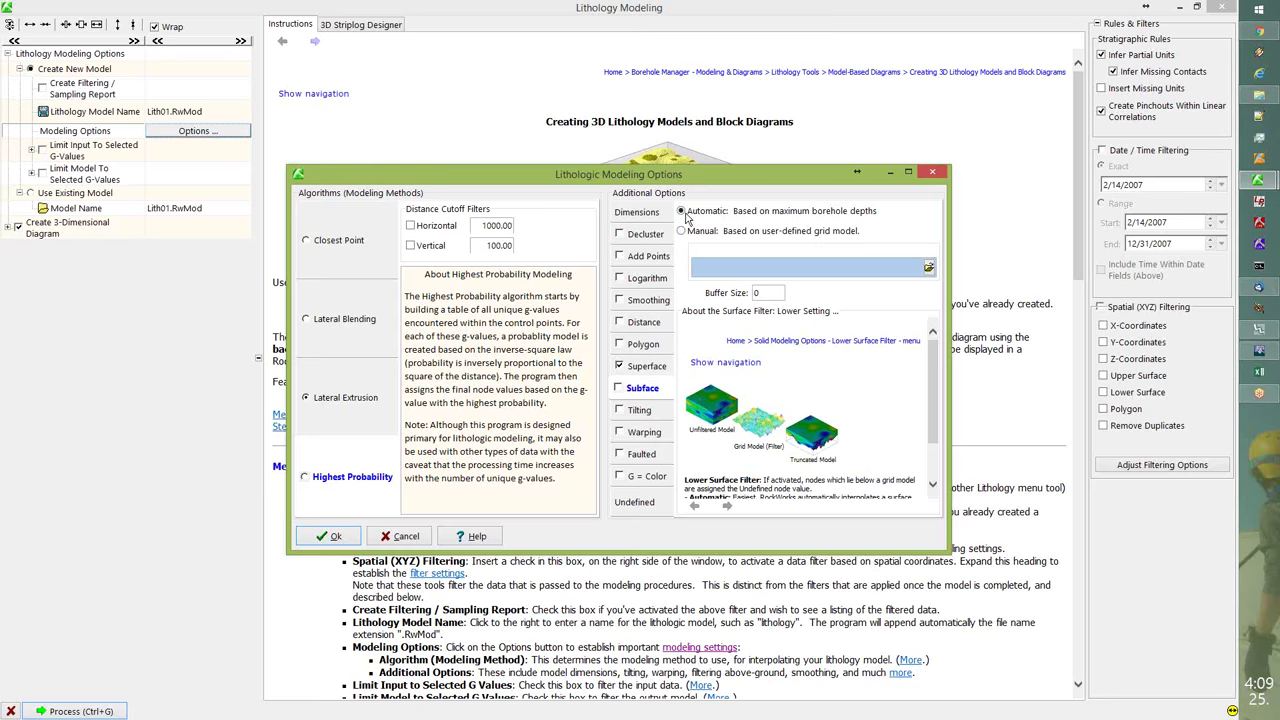
- Examine the Tilting and Warping options for the lithology model
left_click(642, 410)
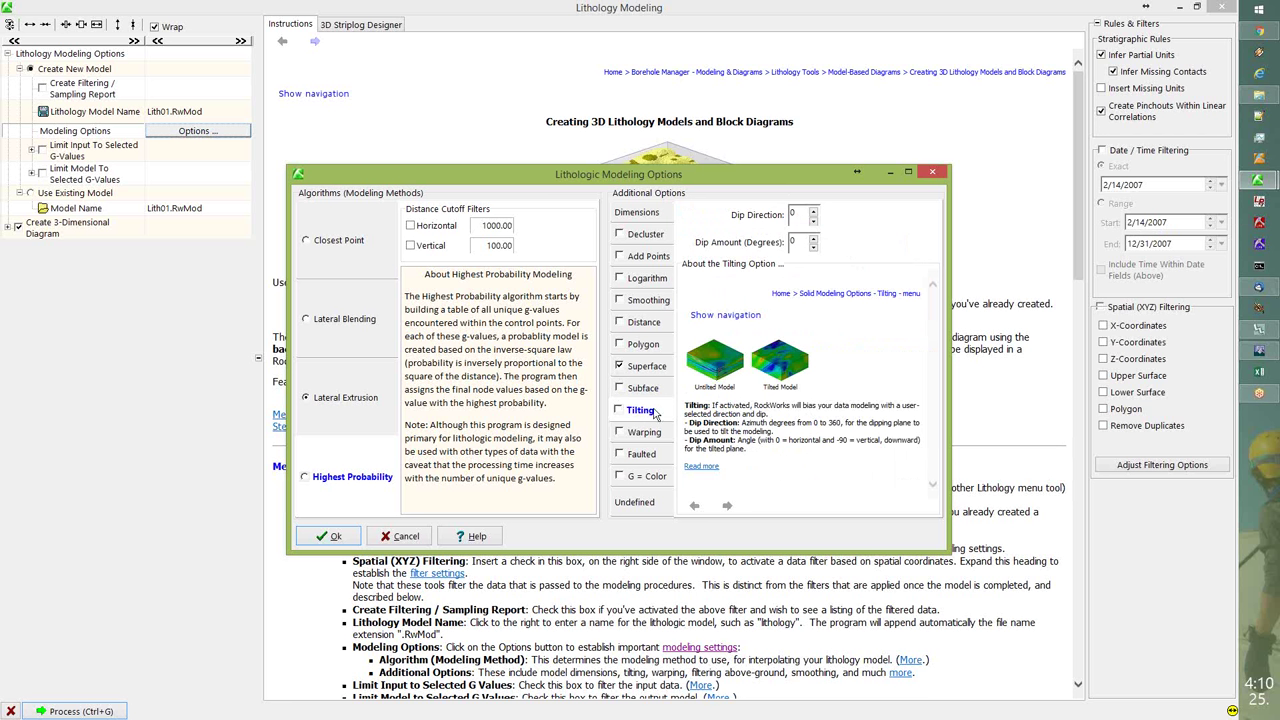
left_click(620, 410)
left_click(620, 410)
left_click(655, 436)
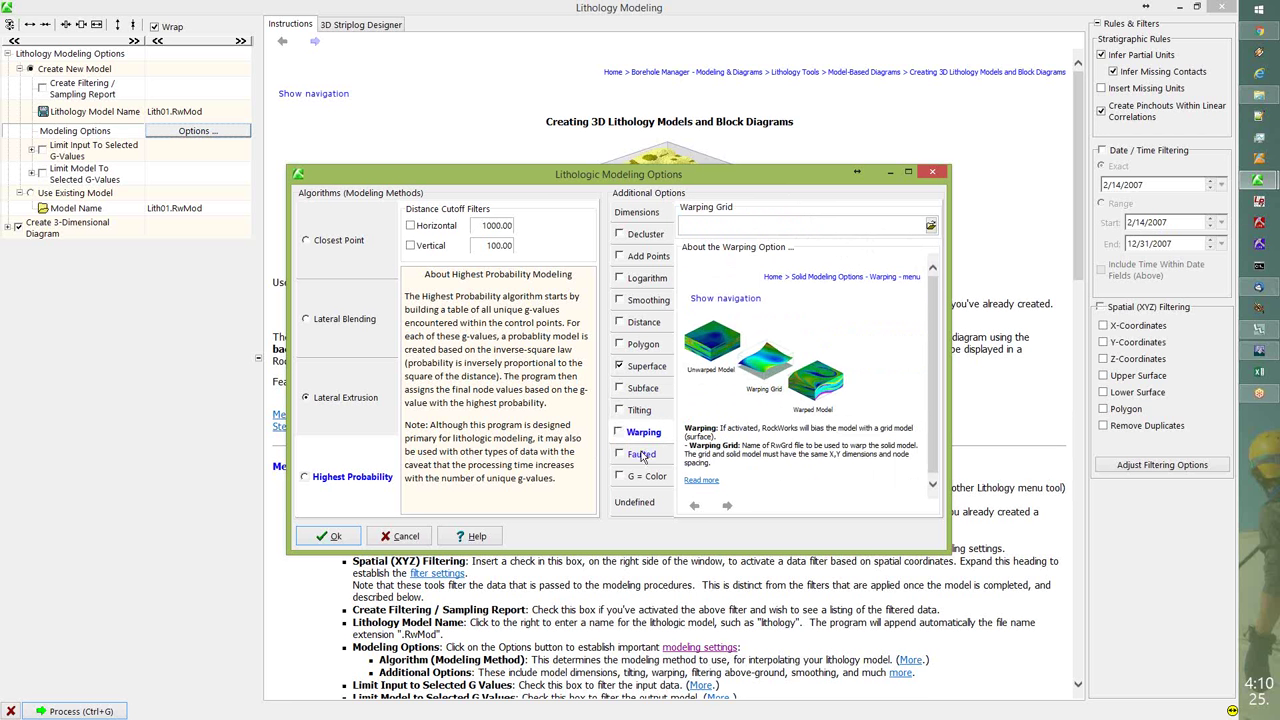
- Review the Faulted, G = Color and Undefined options, and accept the modeling options with the Lateral Extrusion algorithm
left_click(642, 455)
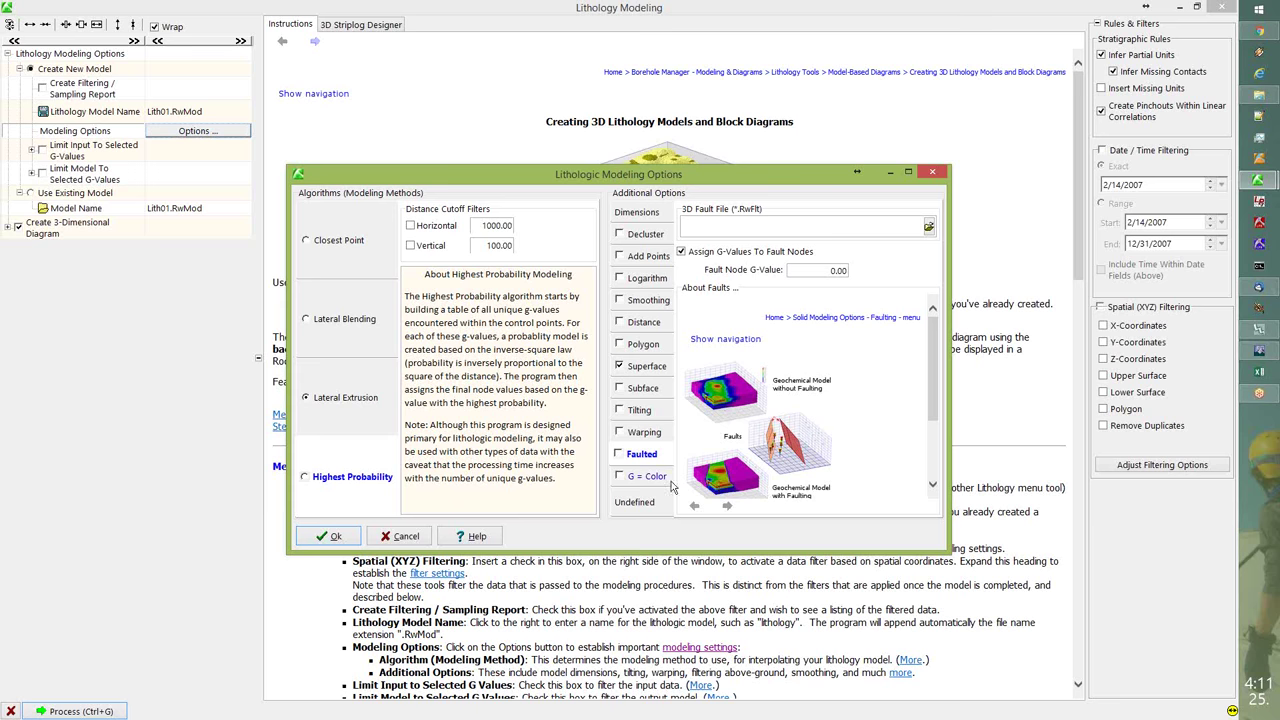
left_click(640, 482)
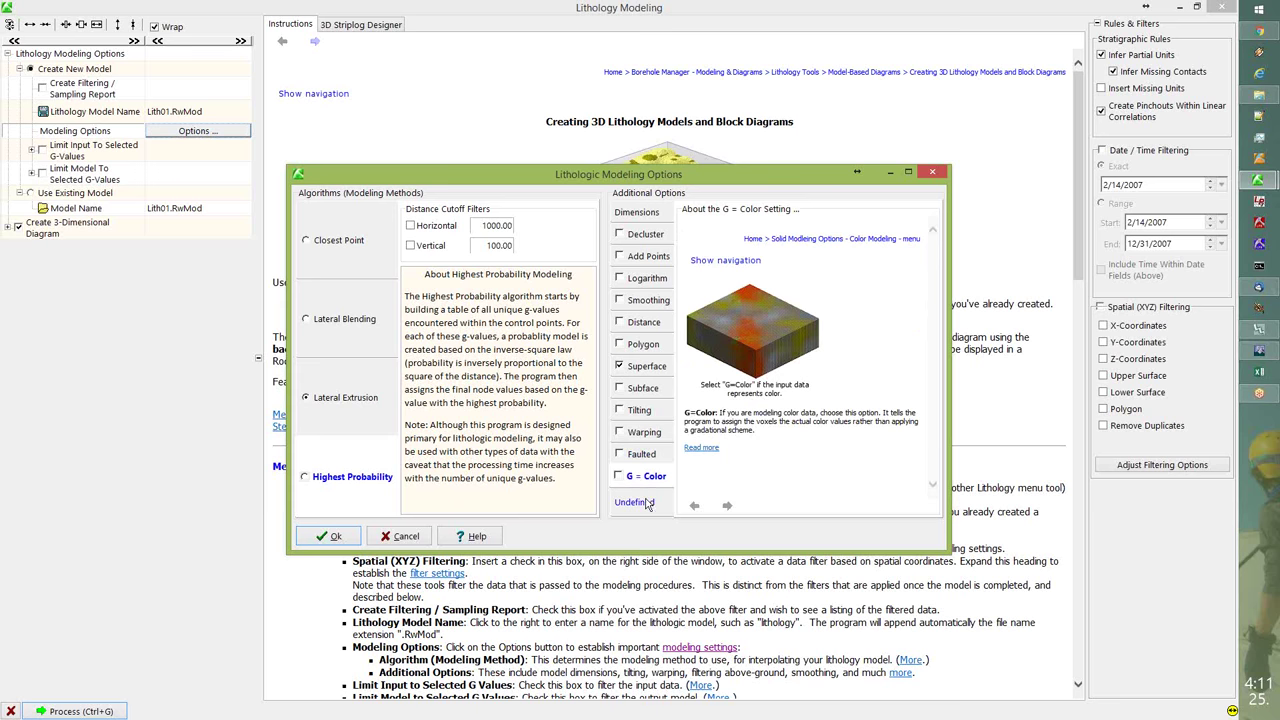
left_click(650, 505)
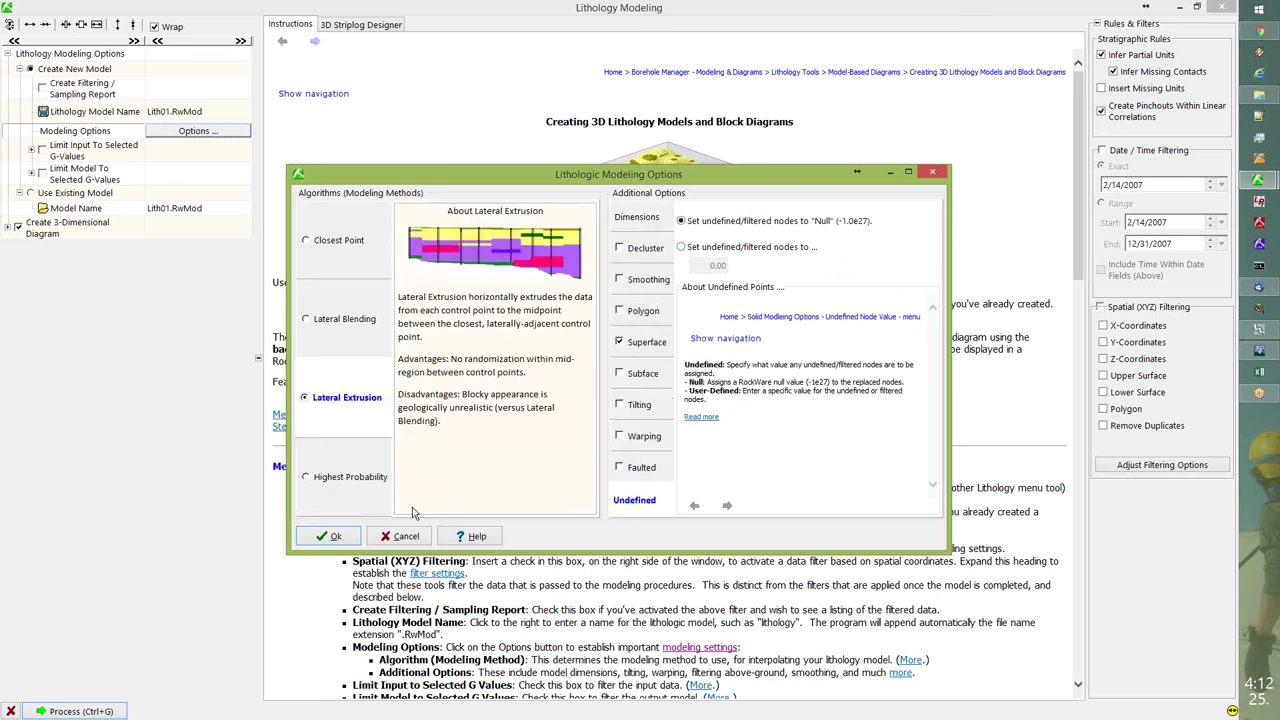
left_click(349, 541)
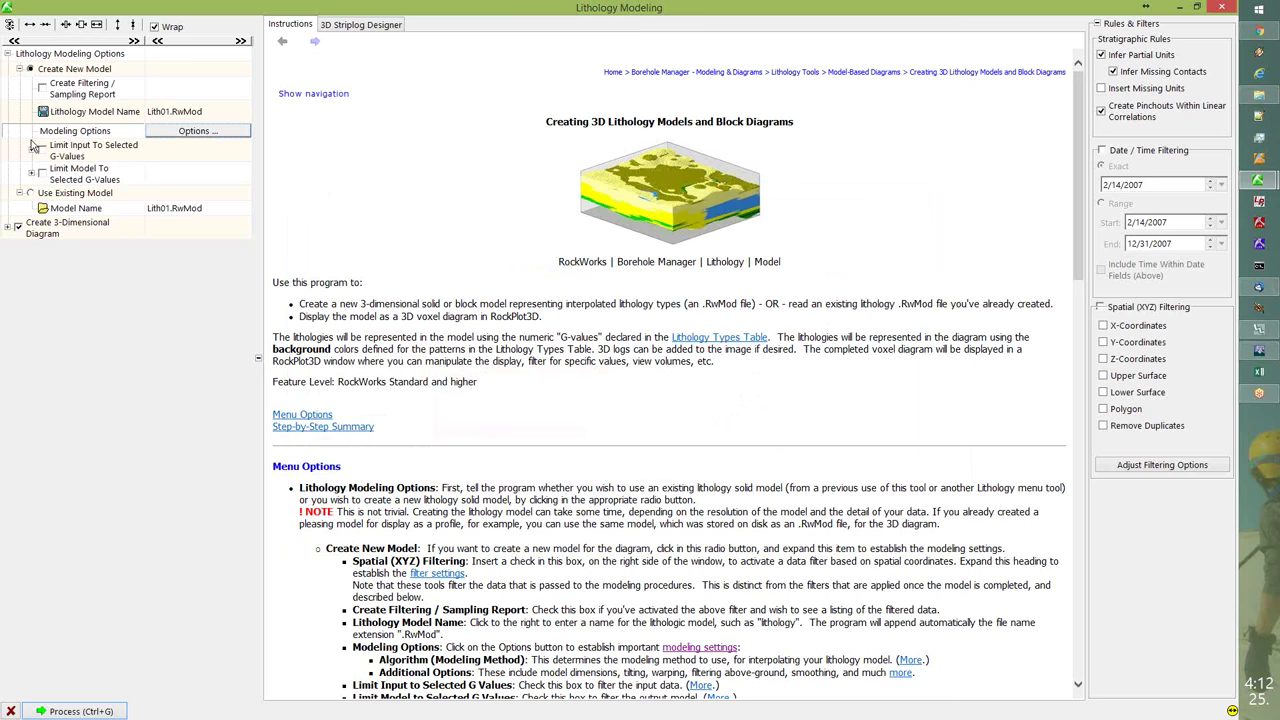
- Show the 3-dimensional diagram settings, compare the voxel styles and keep Full Voxel
left_click(17, 228)
left_click(7, 228)
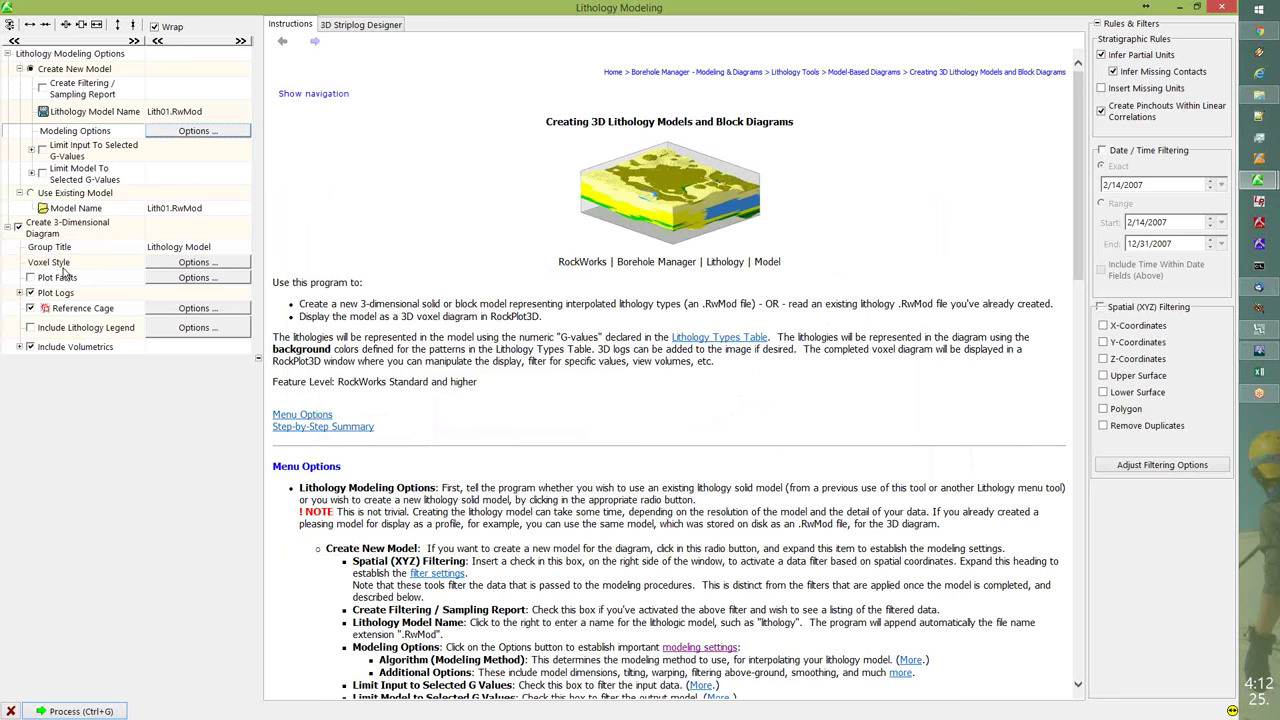
double_click(105, 266)
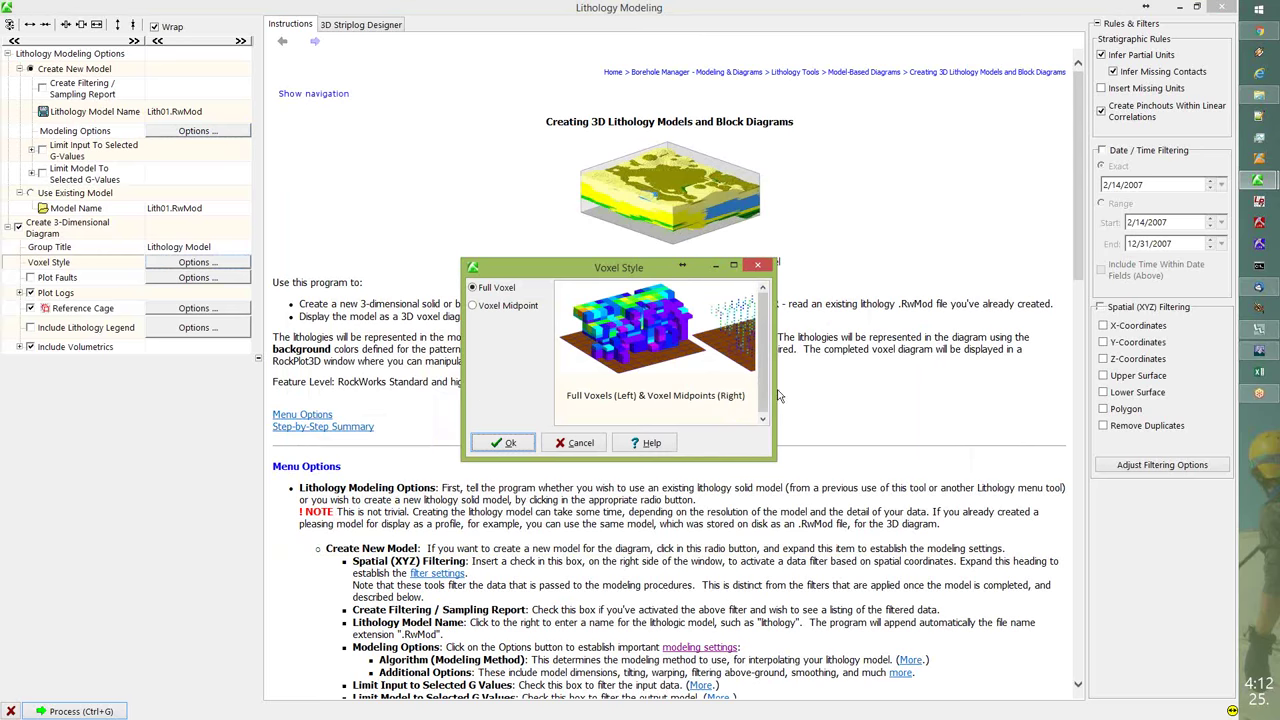
left_click_drag(778, 396, 938, 410)
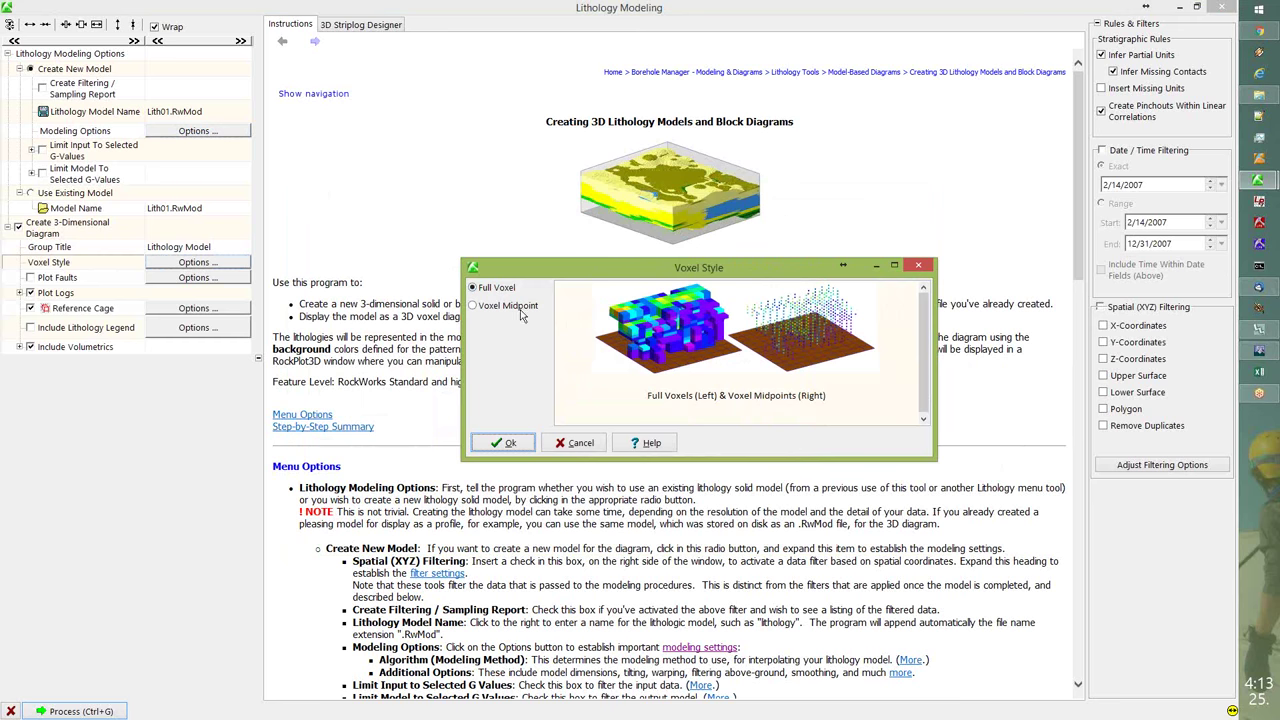
left_click(473, 306)
left_click(474, 288)
left_click(521, 447)
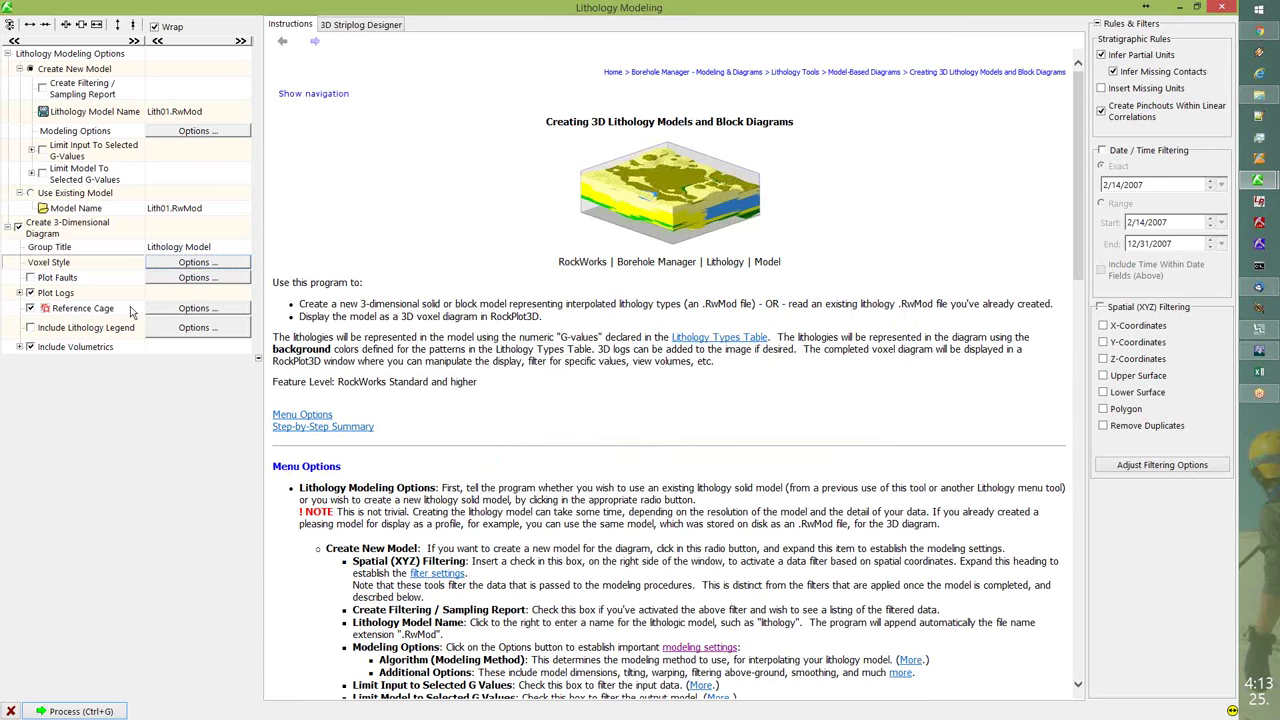
- Examine the clipping options for the plotted logs, leaving them unchanged
left_click(19, 292)
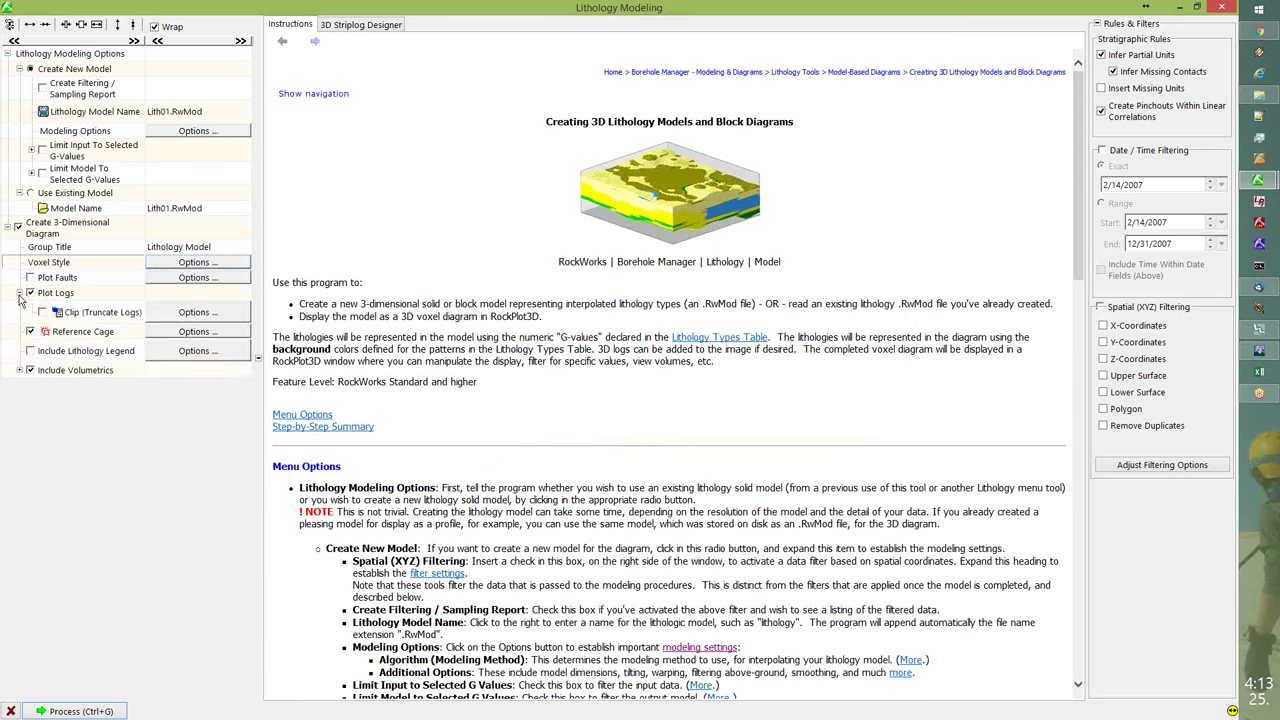
left_click(165, 312)
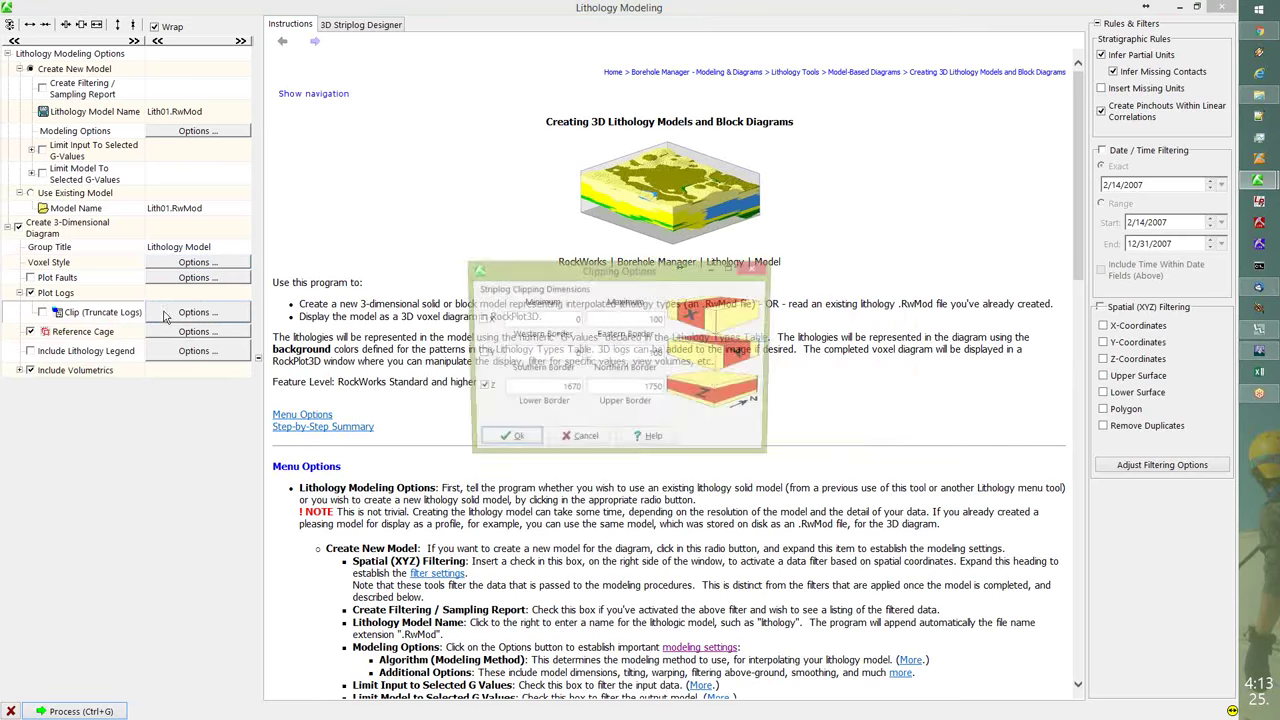
left_click(580, 440)
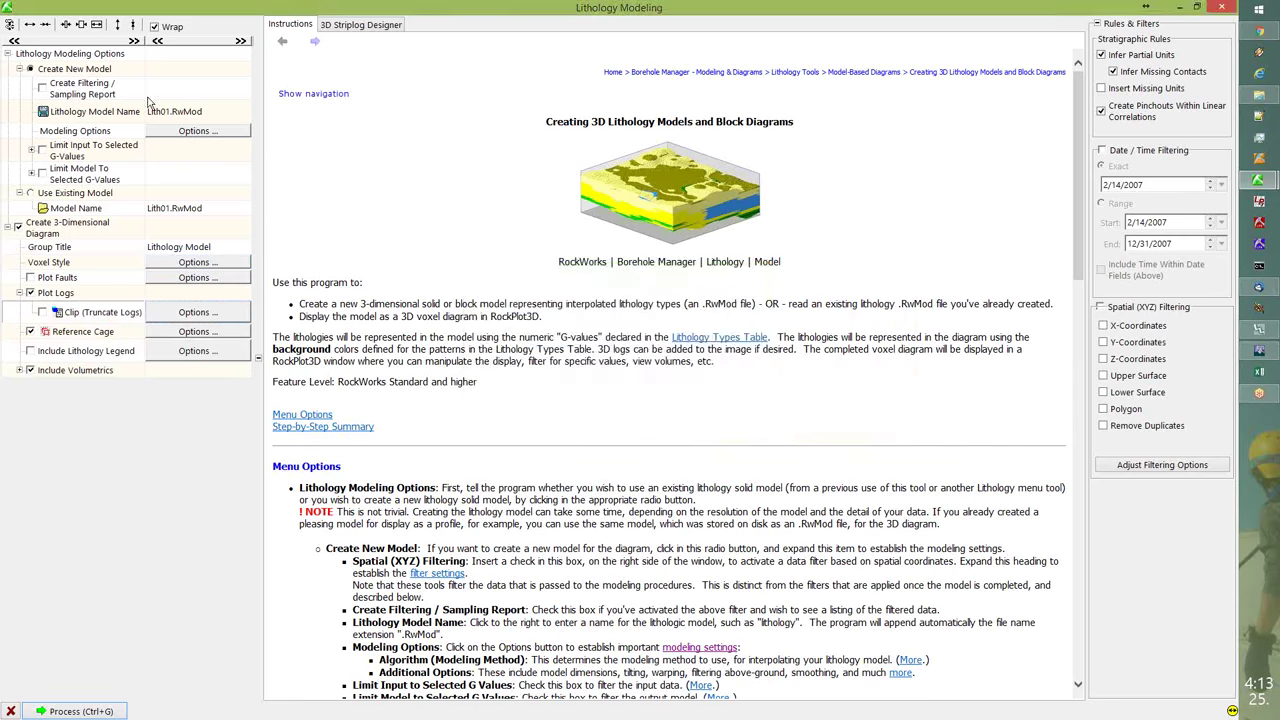
- Set the 3D striplogs to show Lithology instead of Stratigraphy
left_click(350, 30)
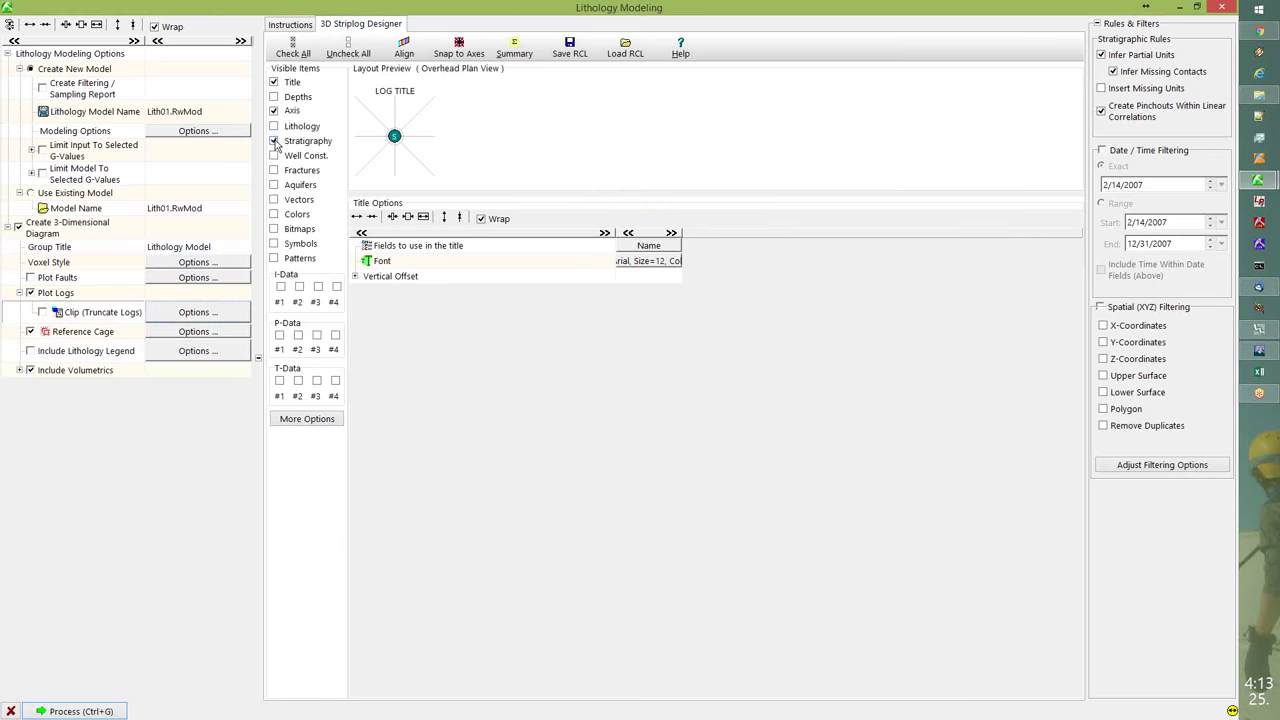
left_click(274, 141)
left_click(274, 127)
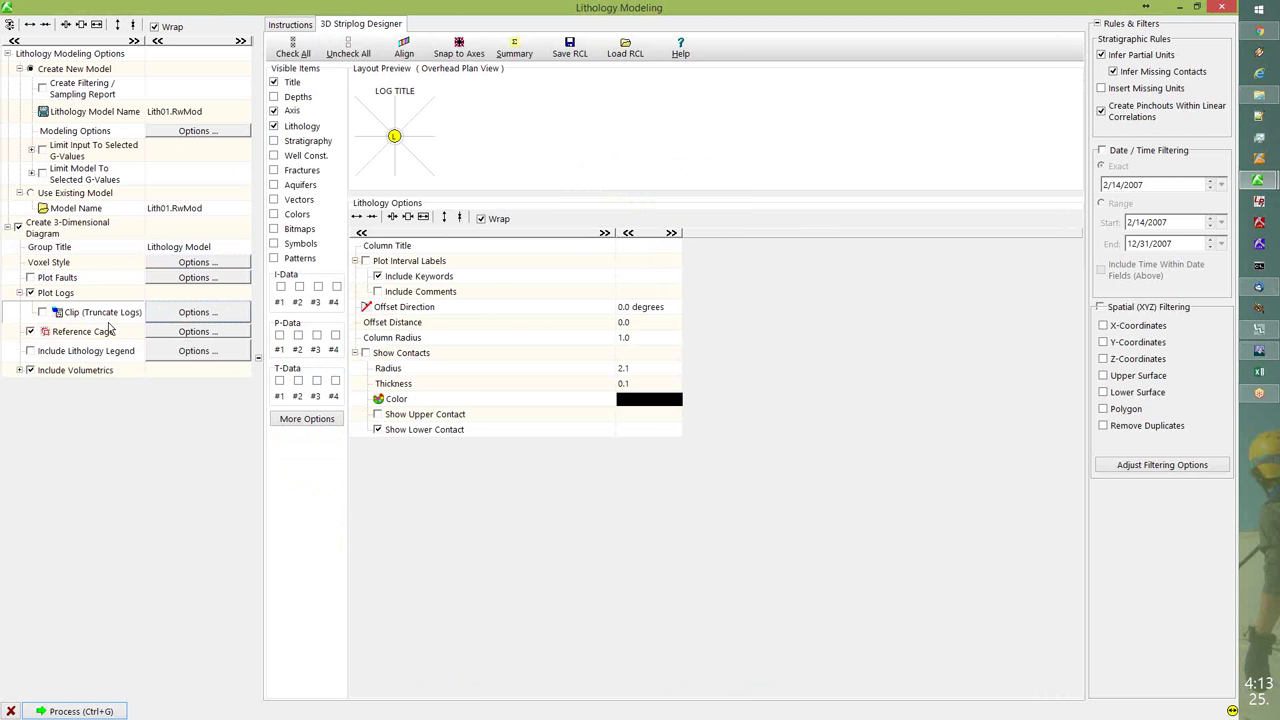
- Accept the automatic reference cage dimensions, then process the lithology model with the lithology legend included and volumetrics turned off
left_click(180, 334)
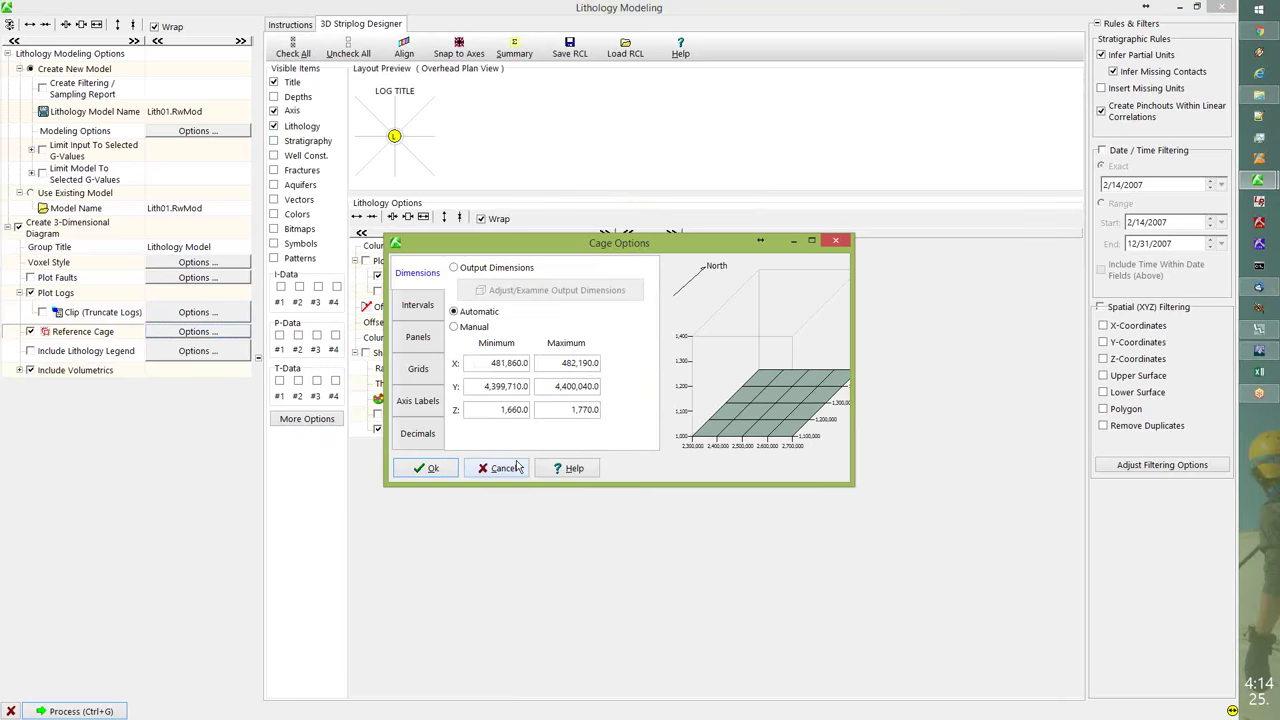
left_click(425, 468)
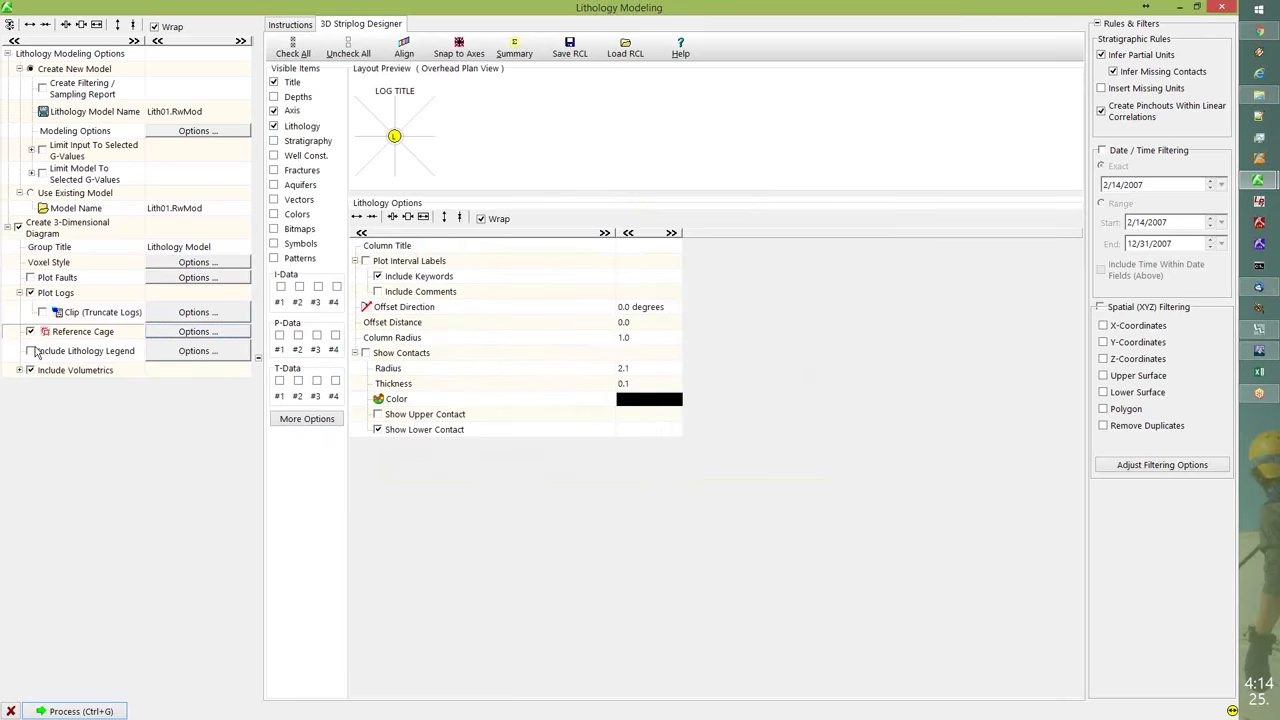
left_click(31, 352)
left_click(30, 371)
left_click(81, 712)
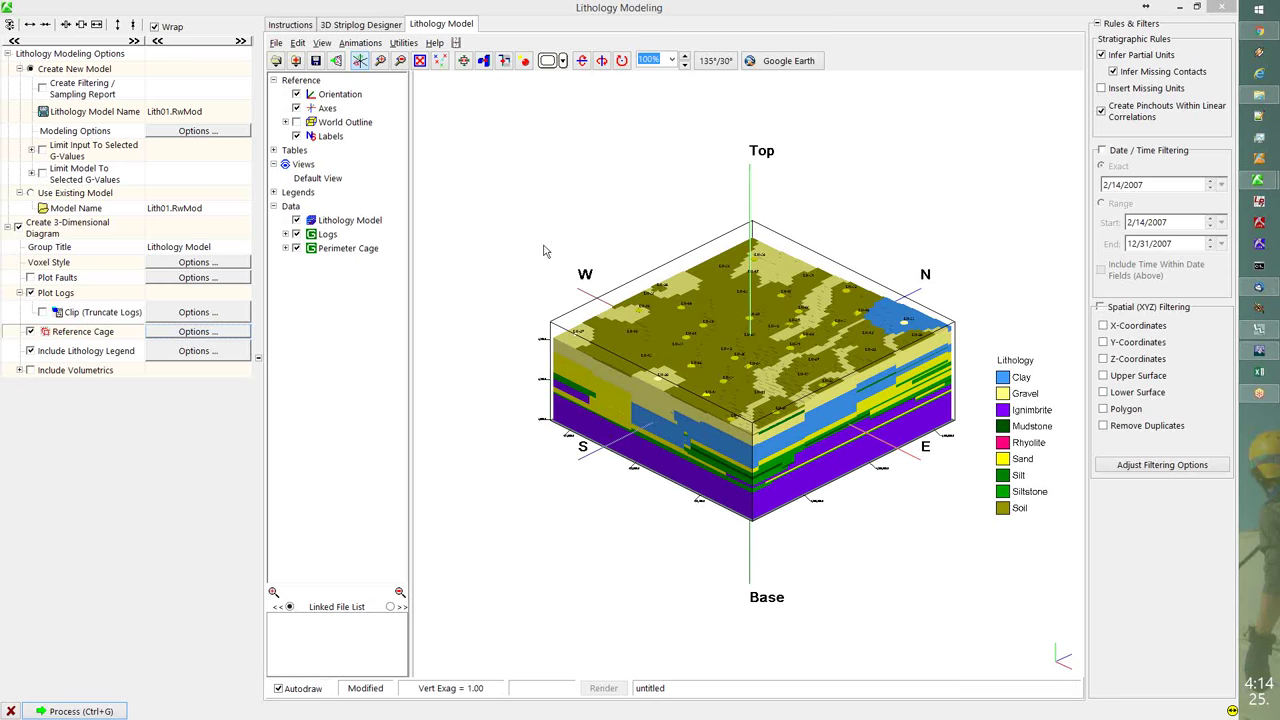
- Set the lithology model's slice options to North-South at 481985 with the Points style, and apply them
left_click(350, 220)
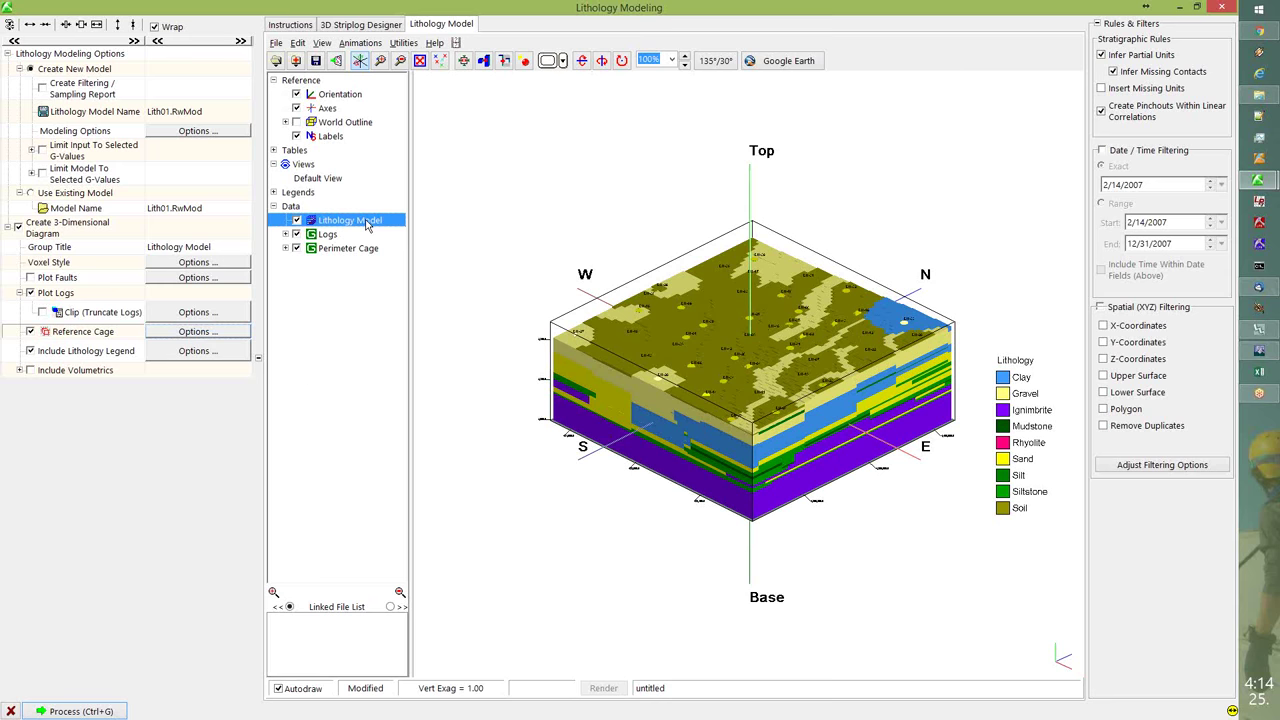
left_click(214, 273)
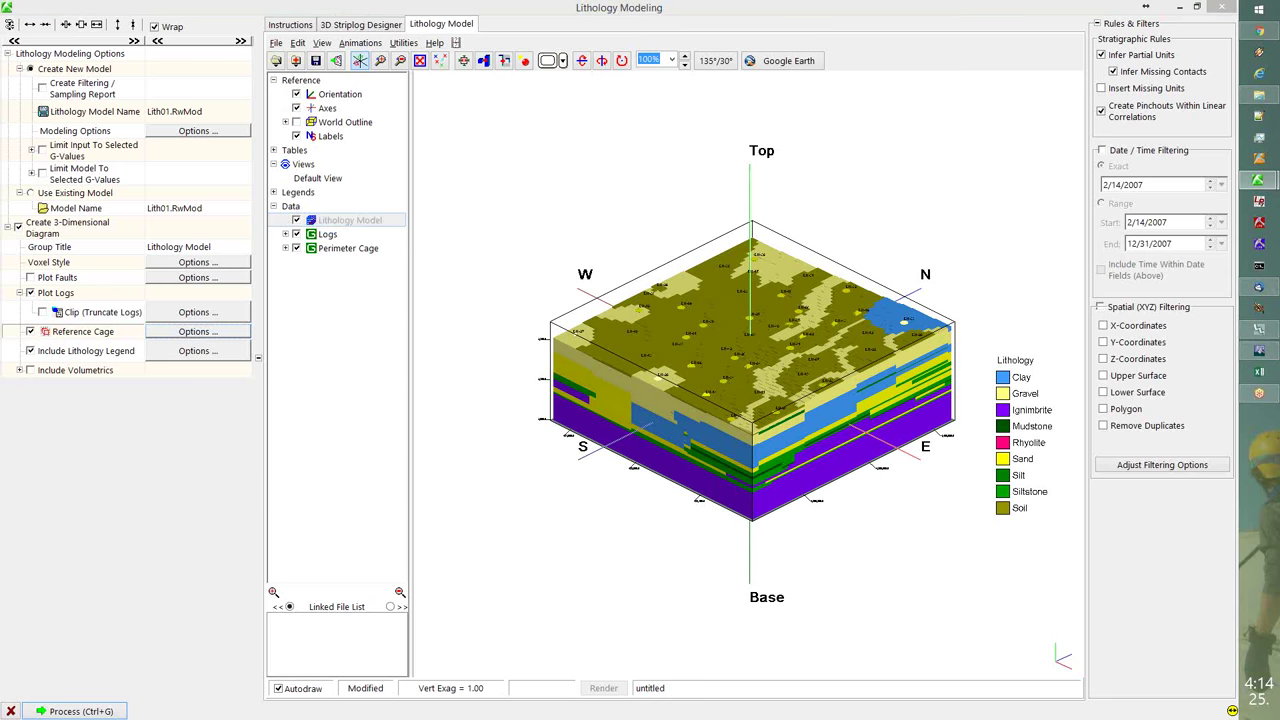
left_click_drag(145, 228, 279, 157)
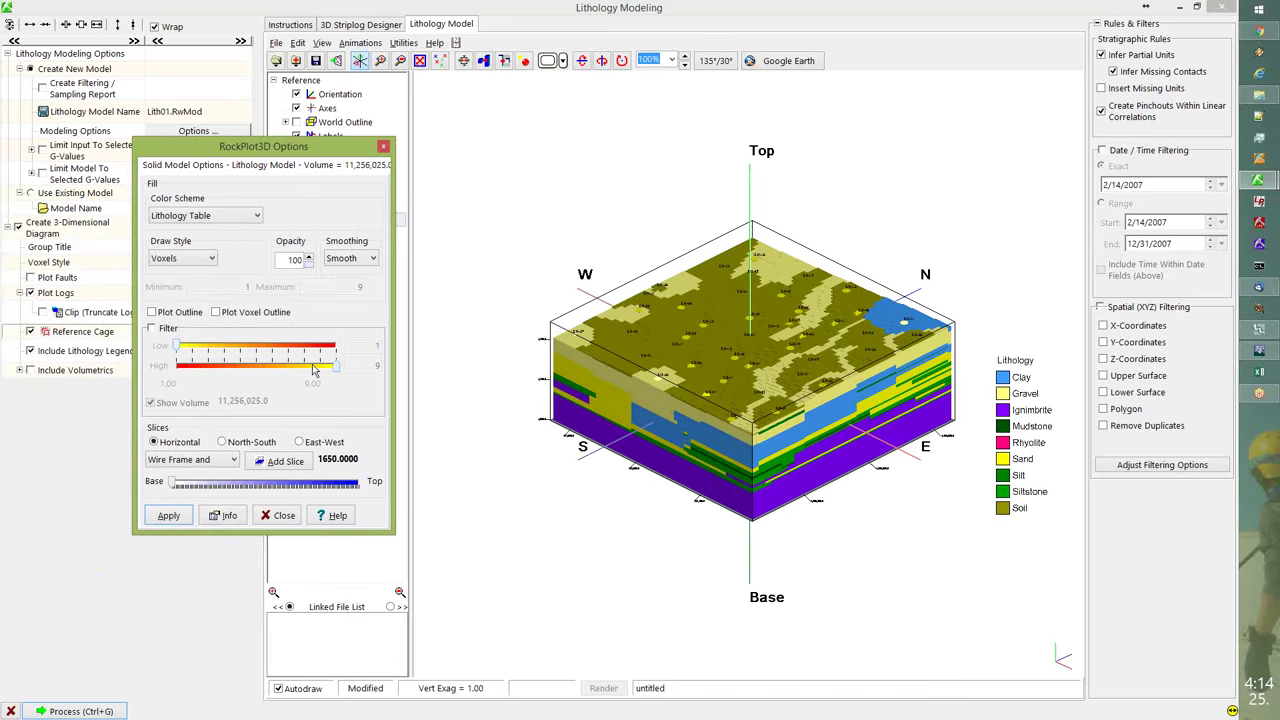
left_click(222, 442)
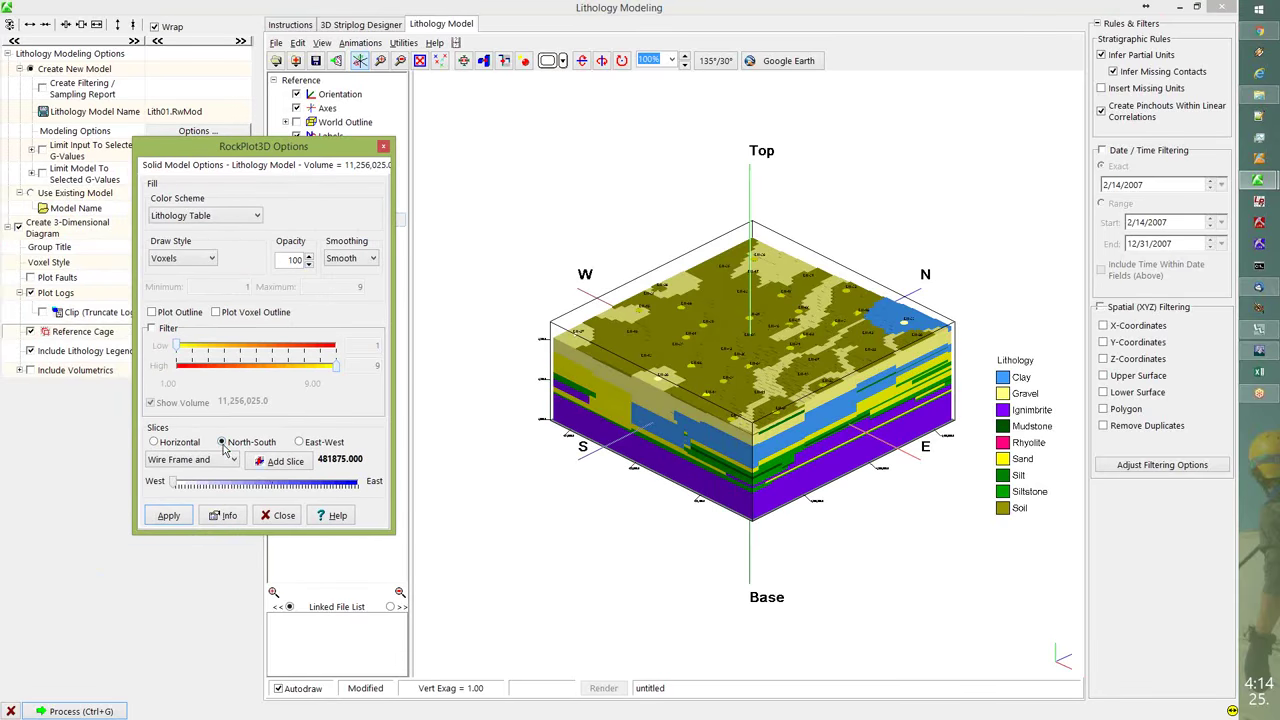
left_click_drag(183, 485, 292, 485)
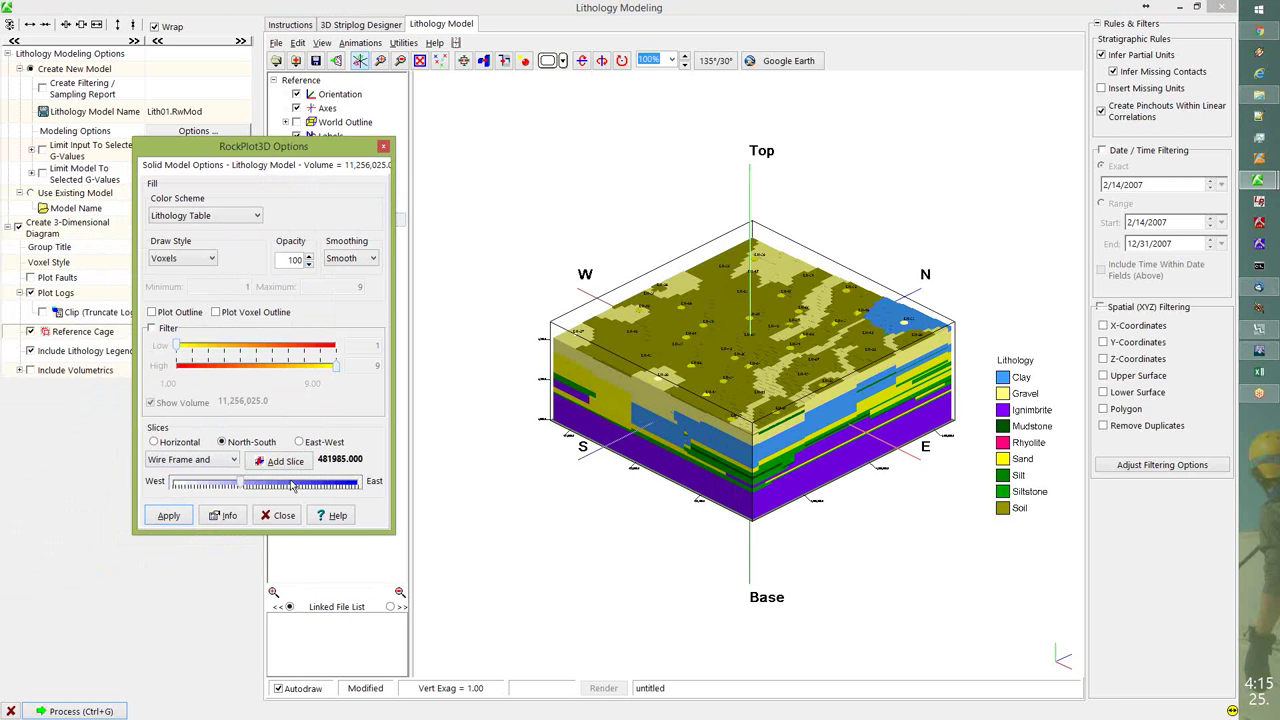
left_click(236, 461)
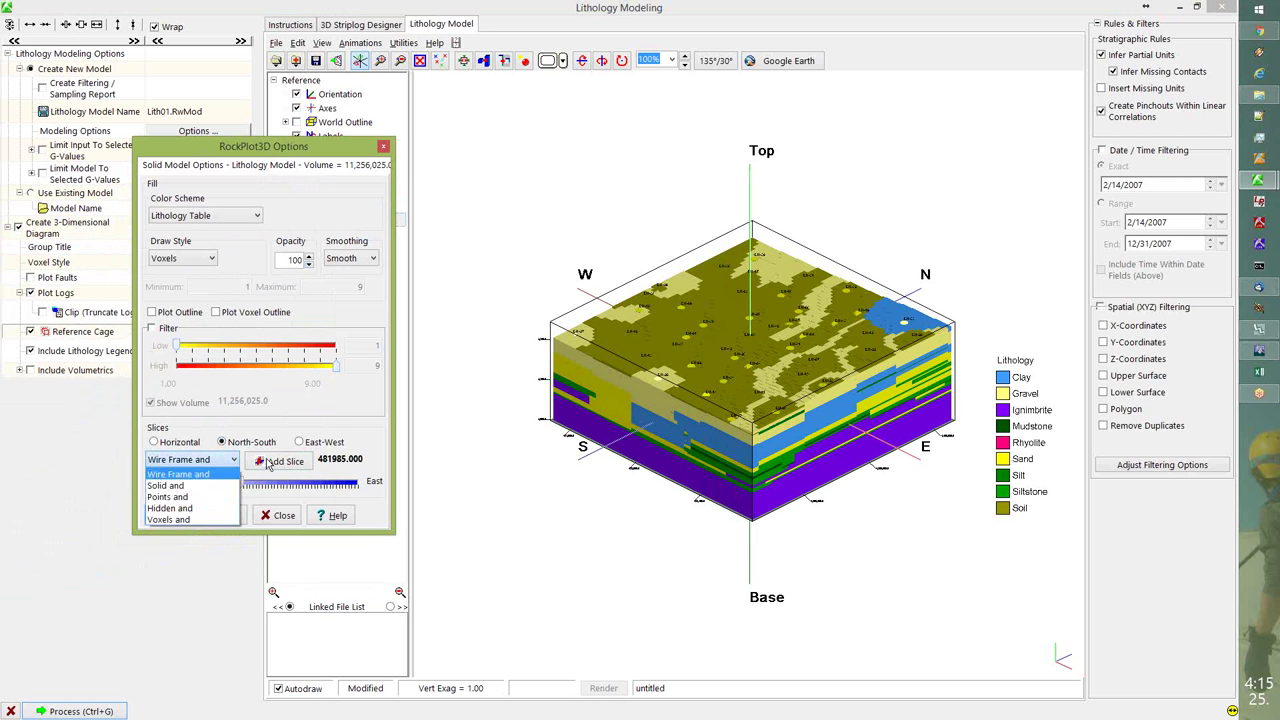
left_click(167, 497)
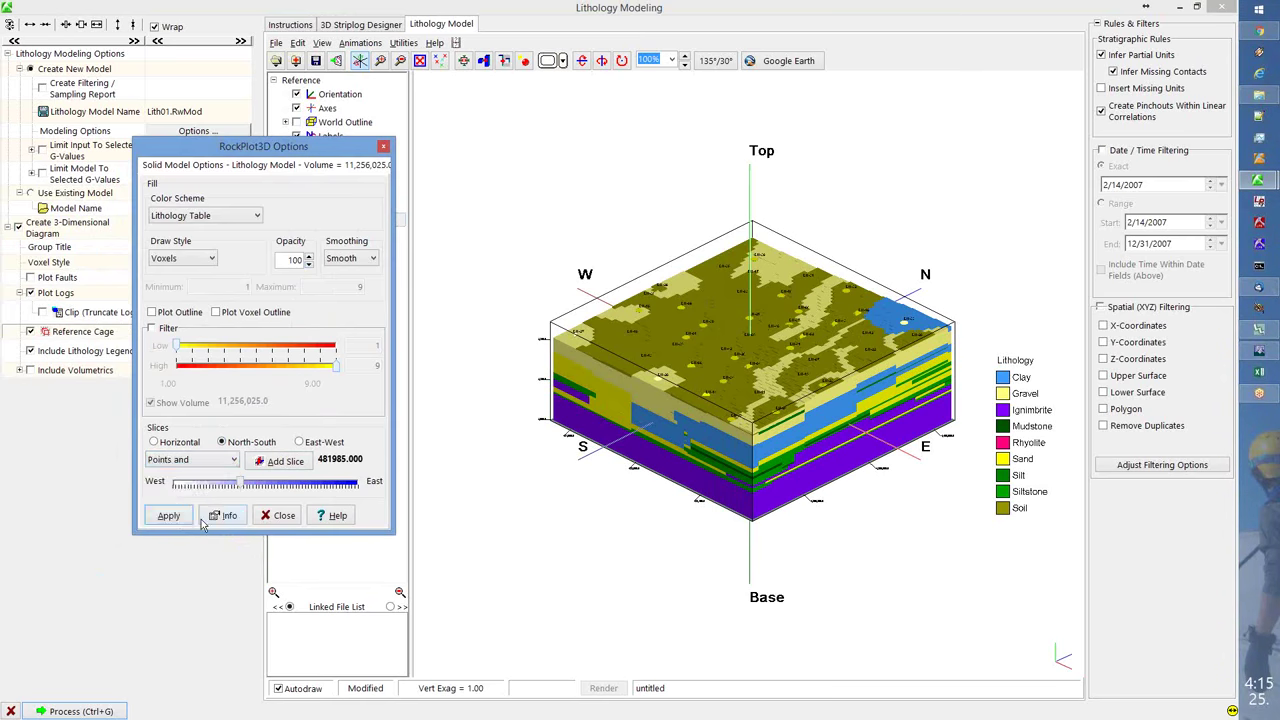
left_click(181, 516)
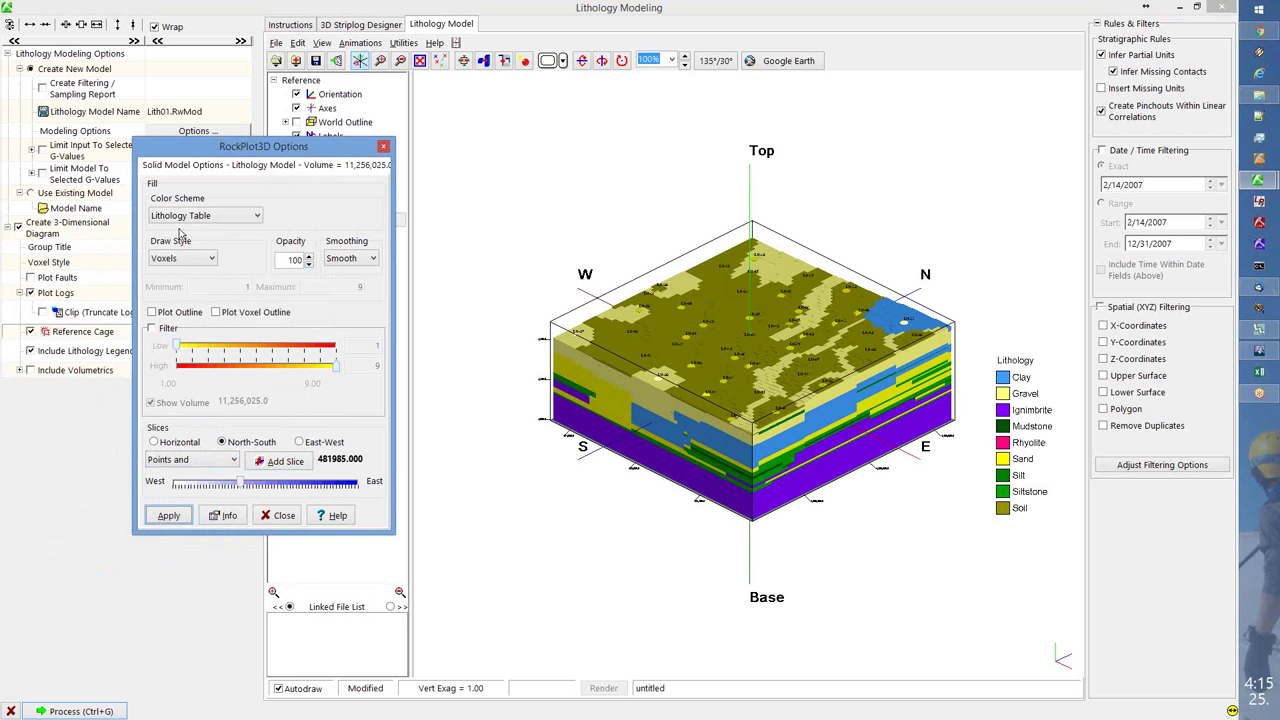
- Set the lithology model's draw style to Points, apply it and close the model's display options
left_click(190, 259)
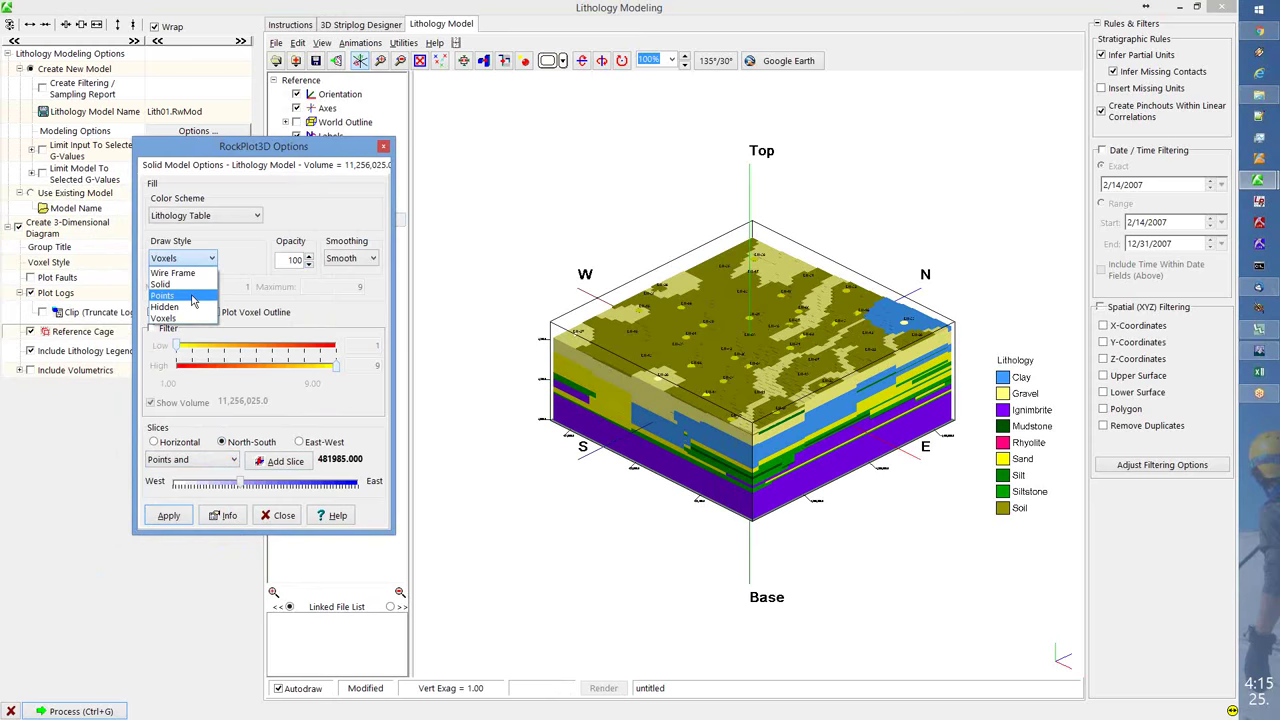
left_click(193, 297)
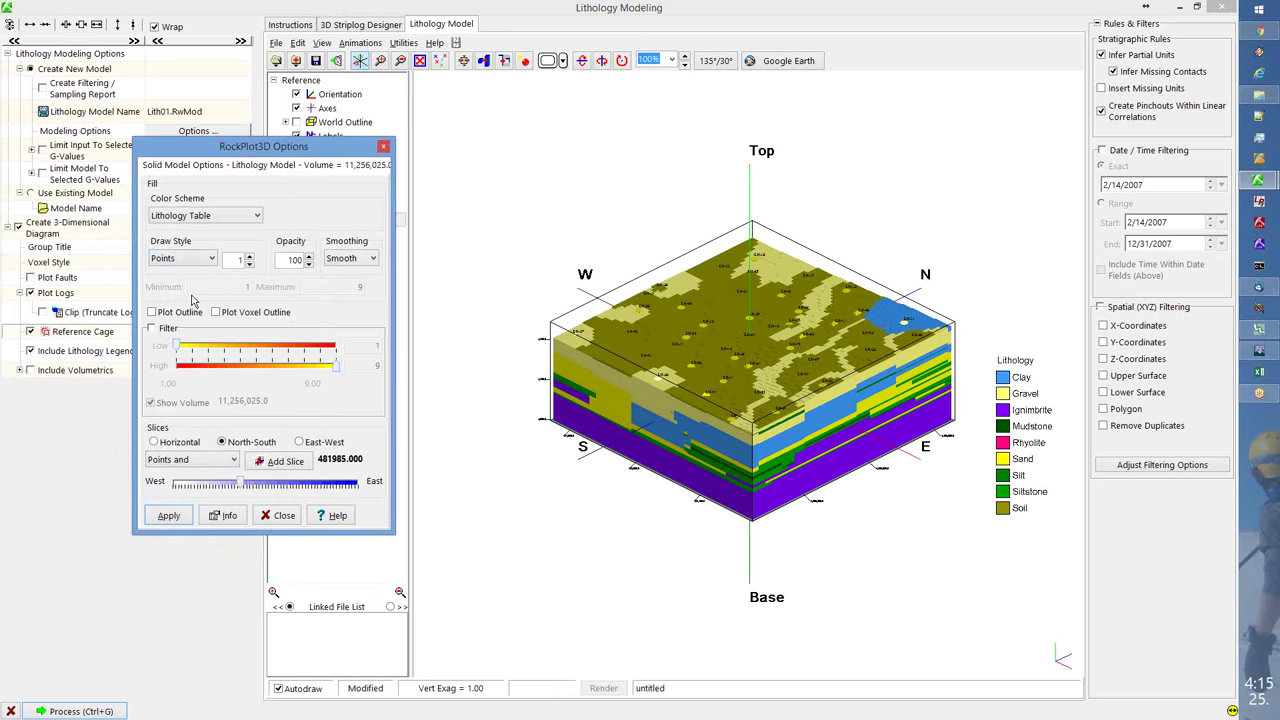
left_click(167, 514)
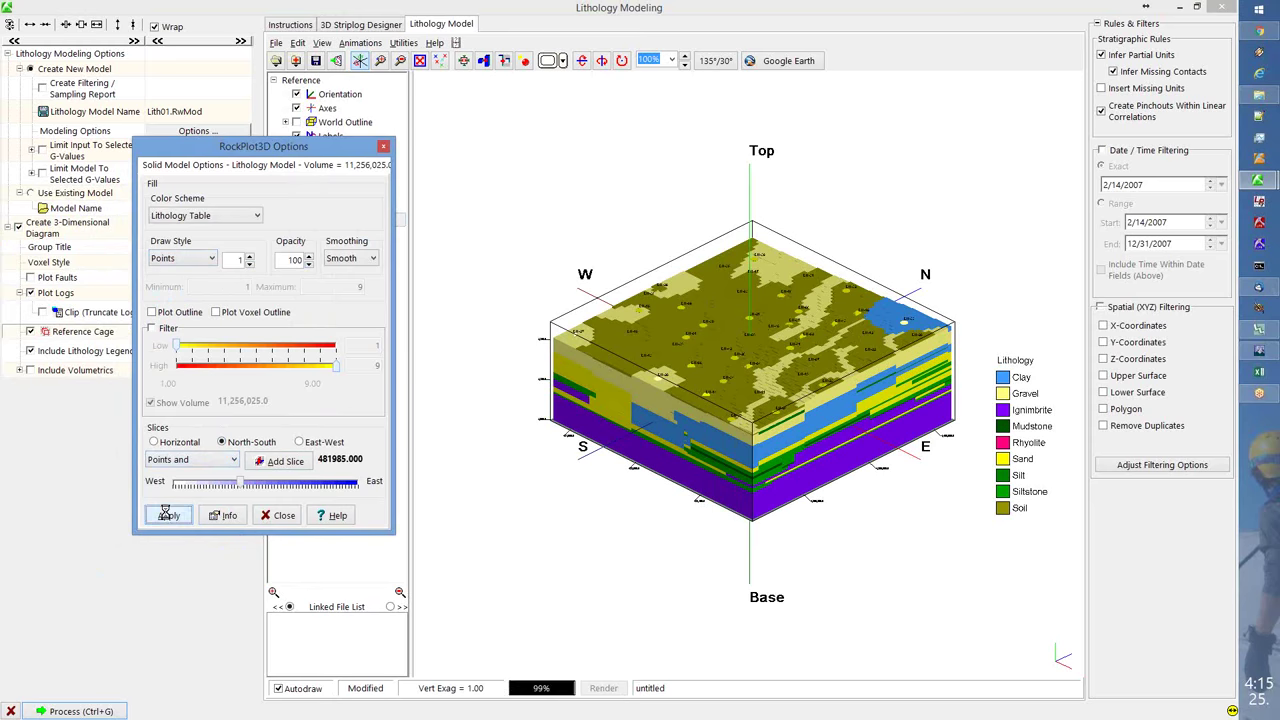
left_click(270, 515)
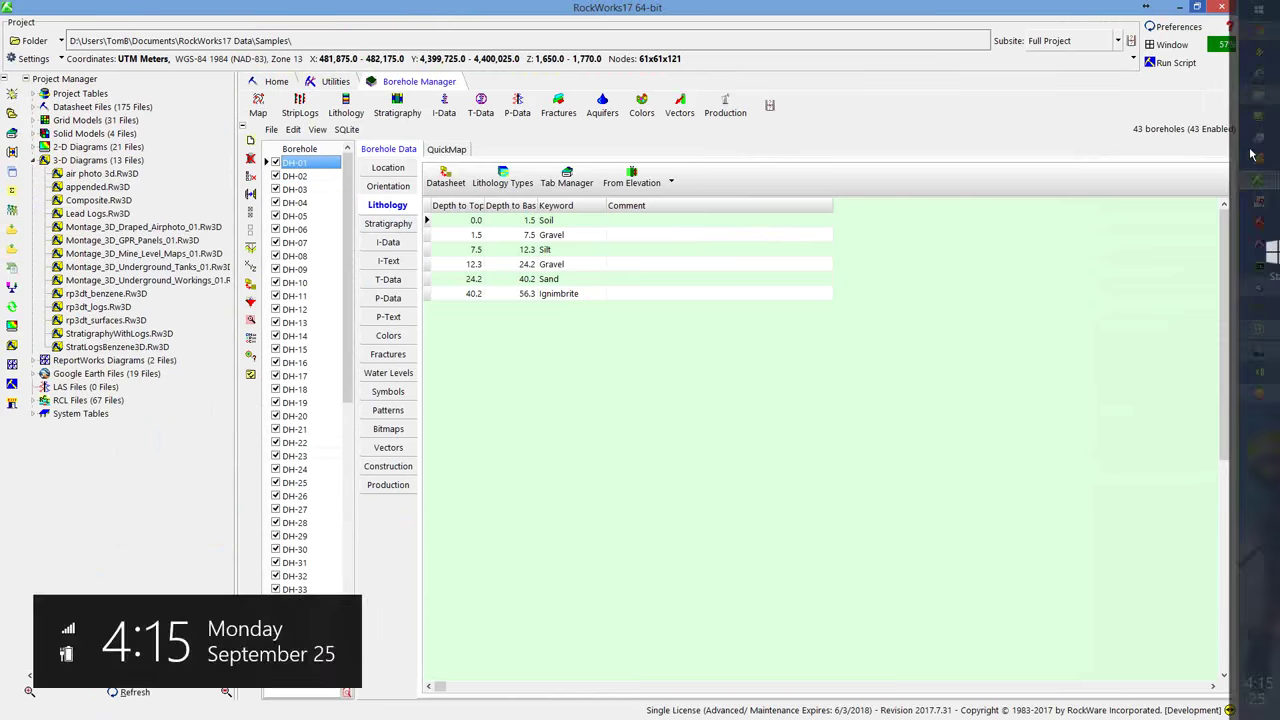
- Return to the Lithology Modeling window and inspect the point-style model and its logs from a different angle
mouse_move(1255, 184)
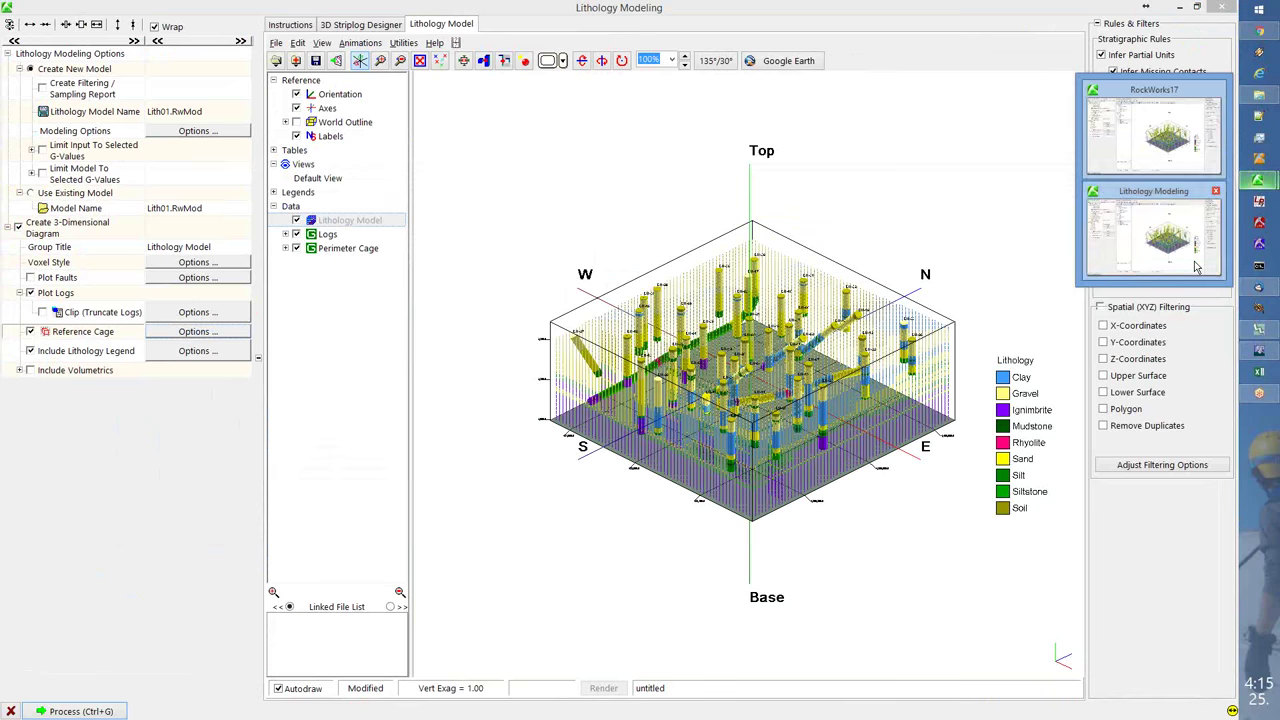
left_click(1196, 267)
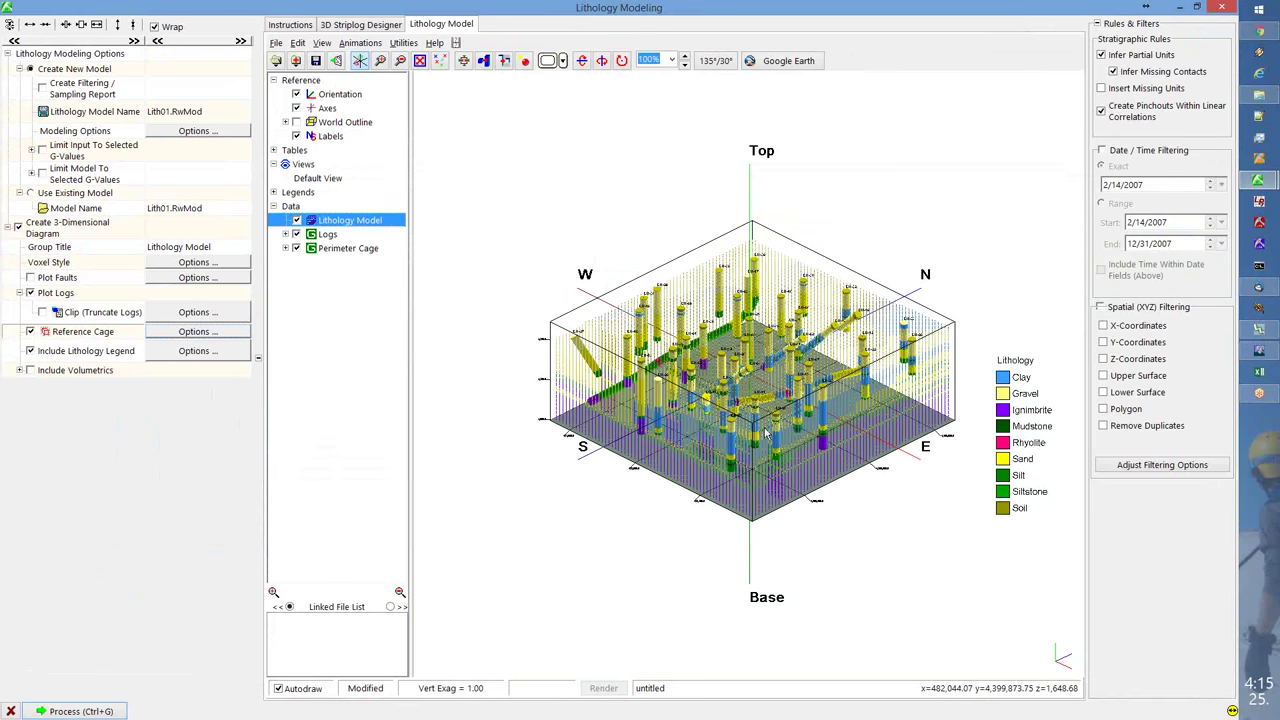
left_click_drag(766, 430, 757, 433)
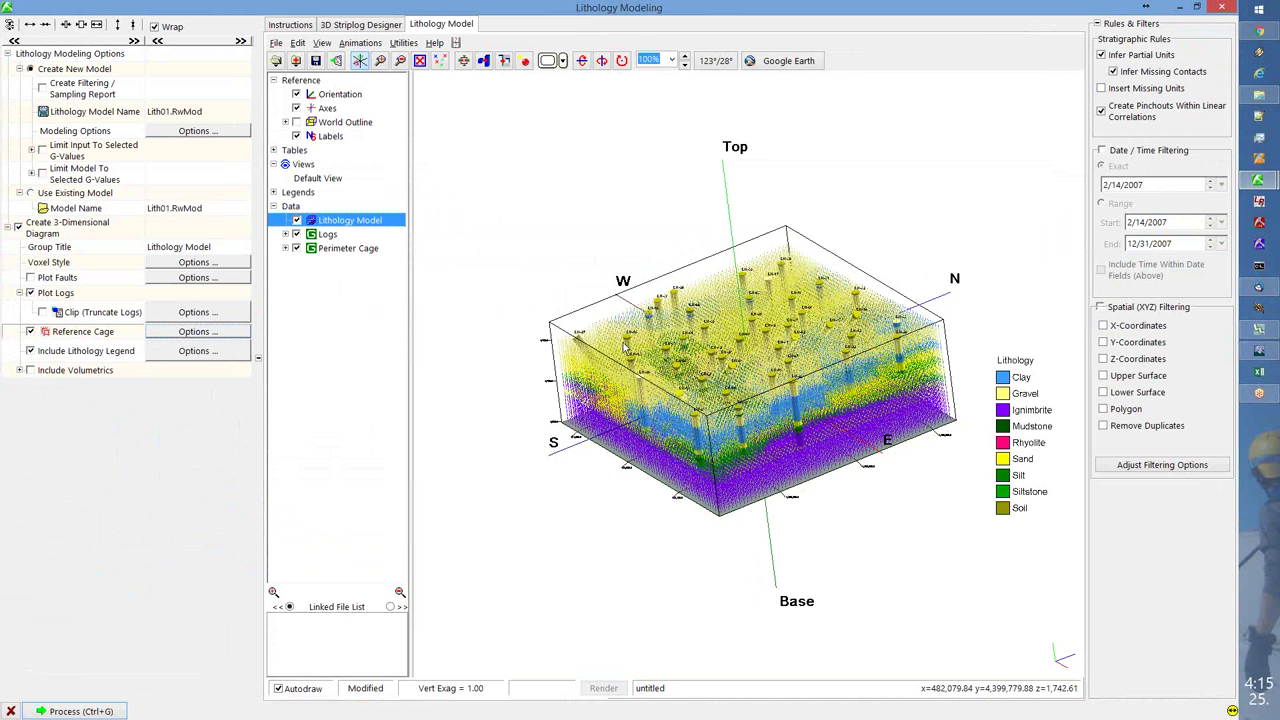
- Set the lithology model's draw style to Solid and apply it
double_click(322, 226)
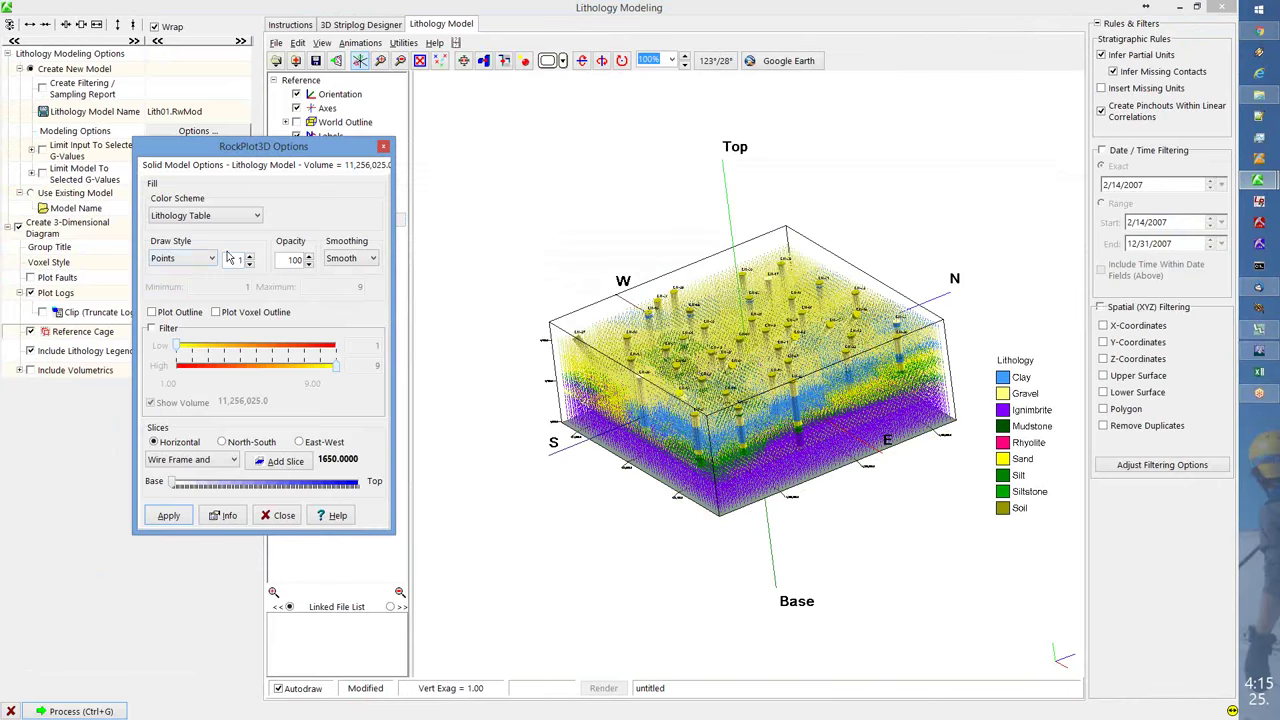
left_click(212, 260)
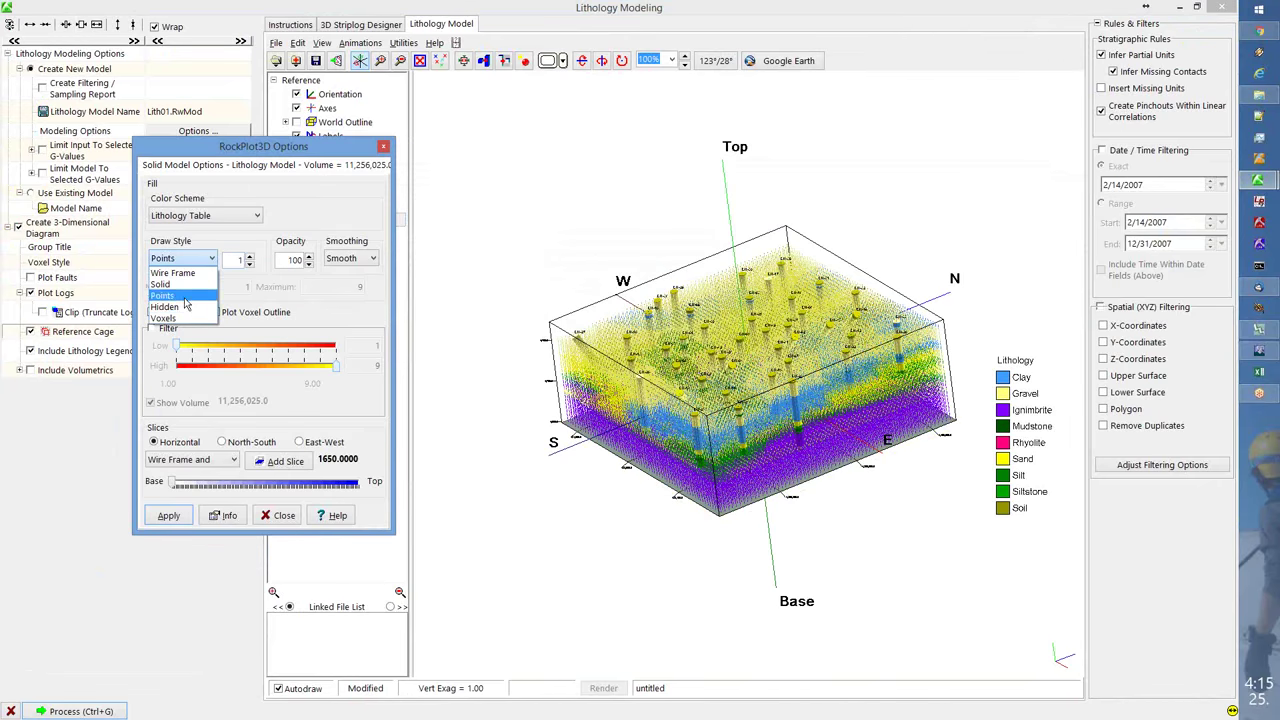
left_click(186, 306)
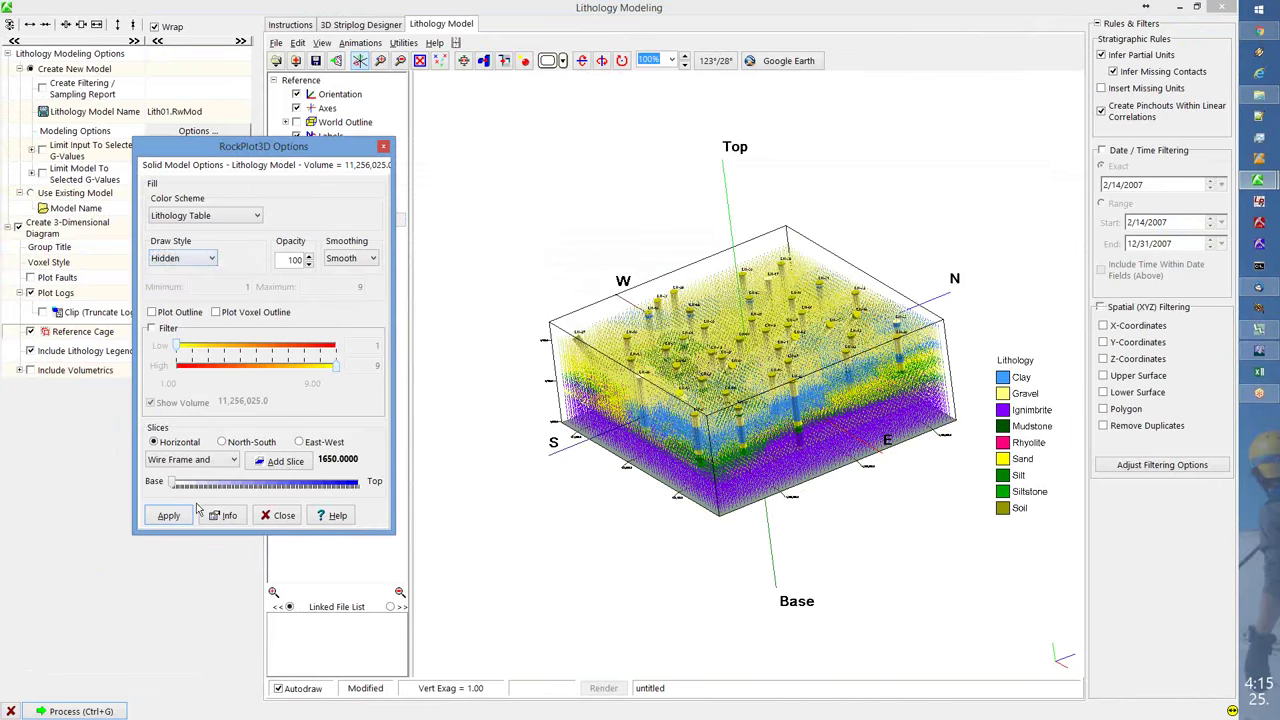
left_click(206, 260)
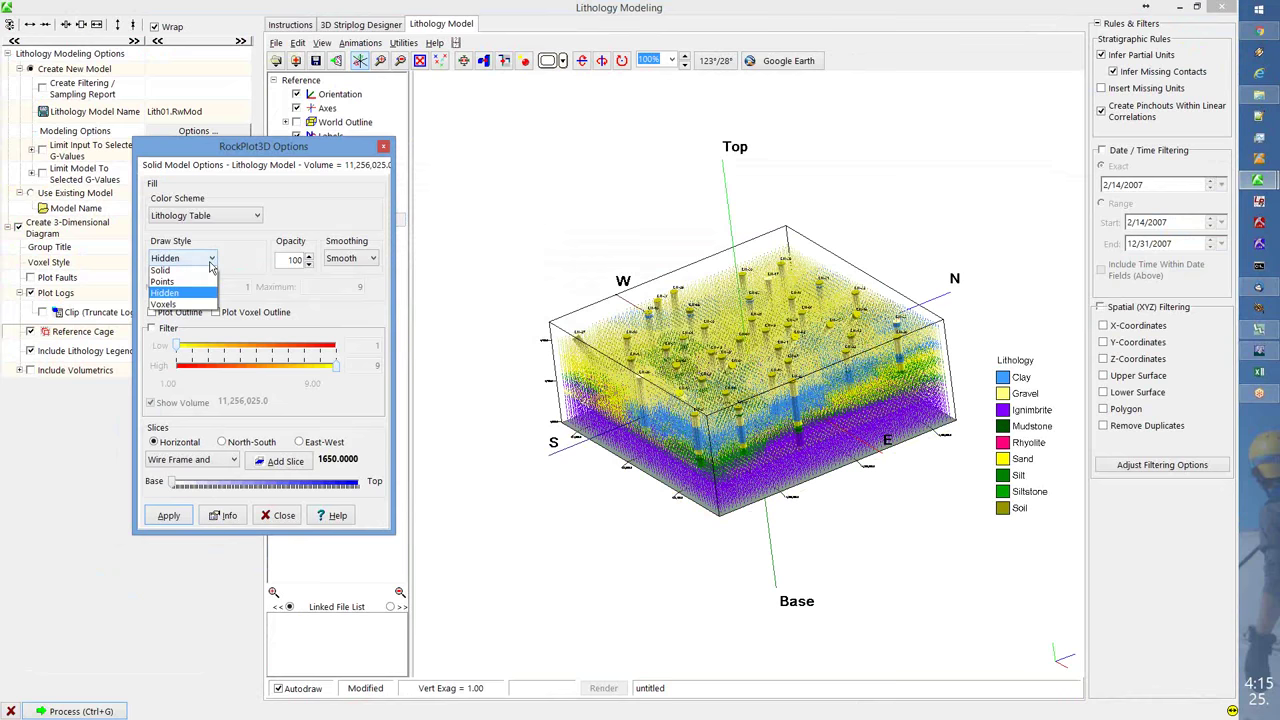
left_click(205, 284)
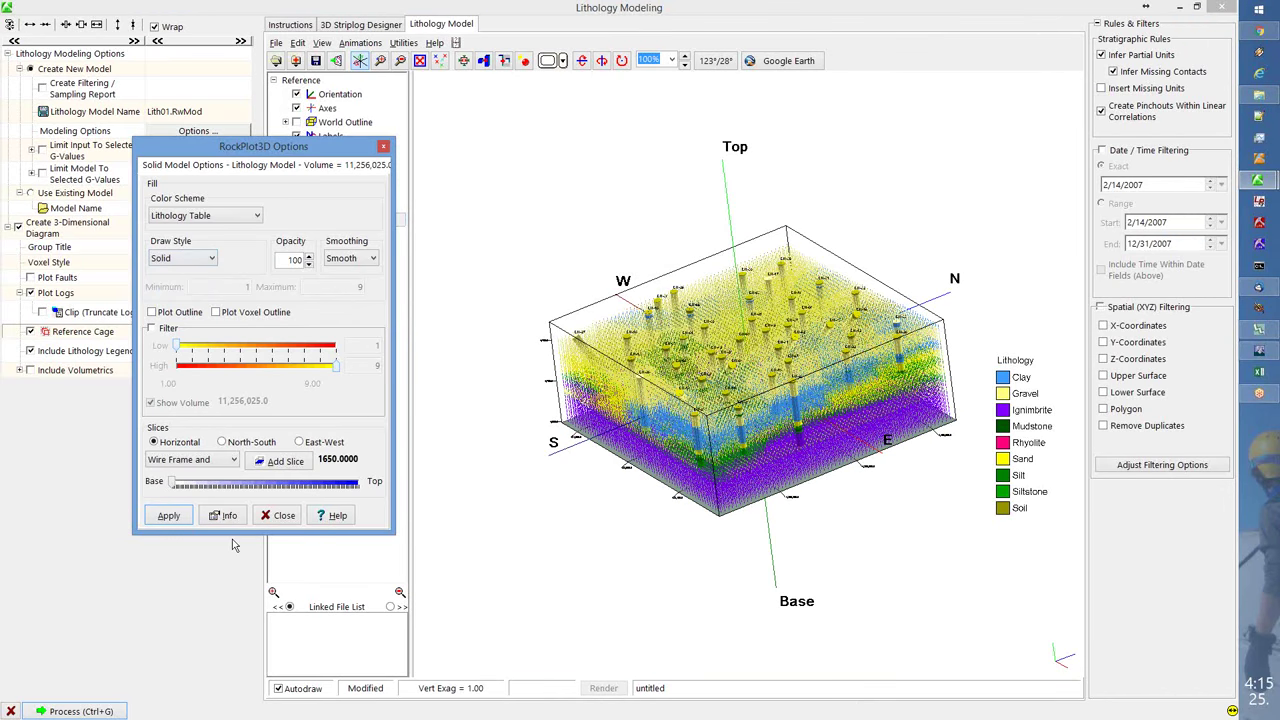
left_click(169, 515)
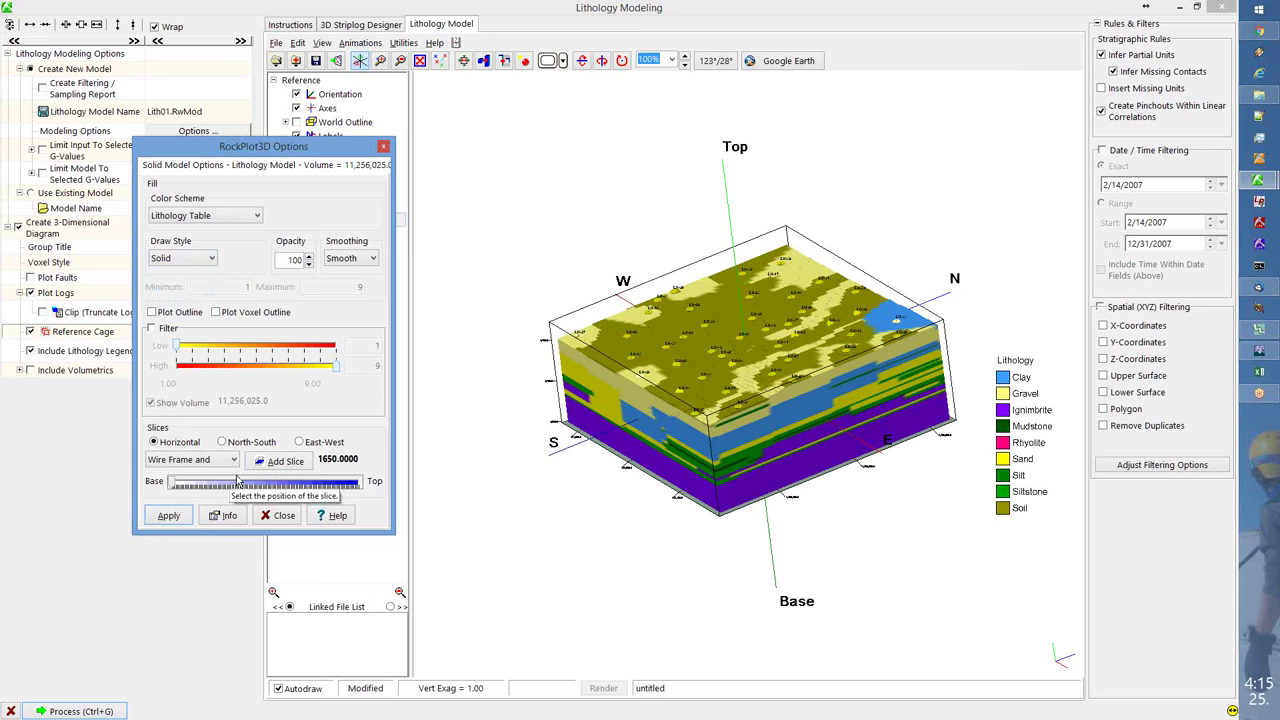
- Add a North-South slice at 481995 to the lithology model
left_click(222, 442)
left_click_drag(178, 484, 249, 492)
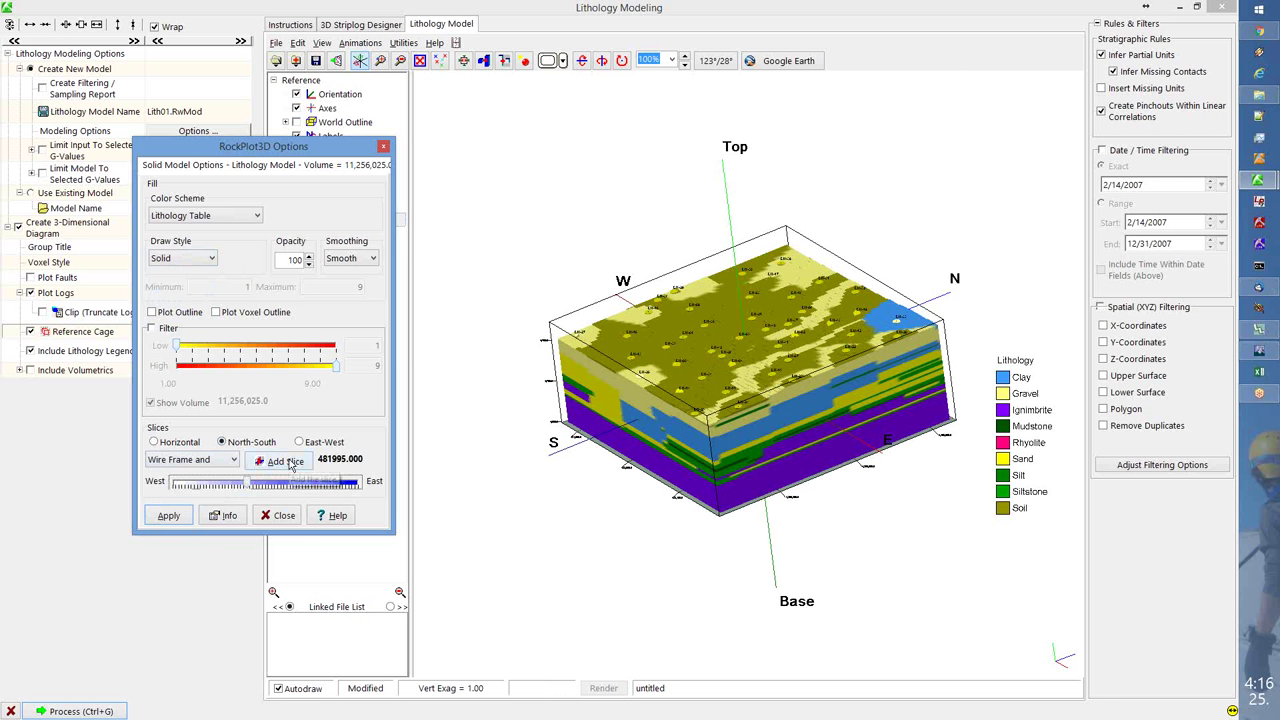
left_click(285, 462)
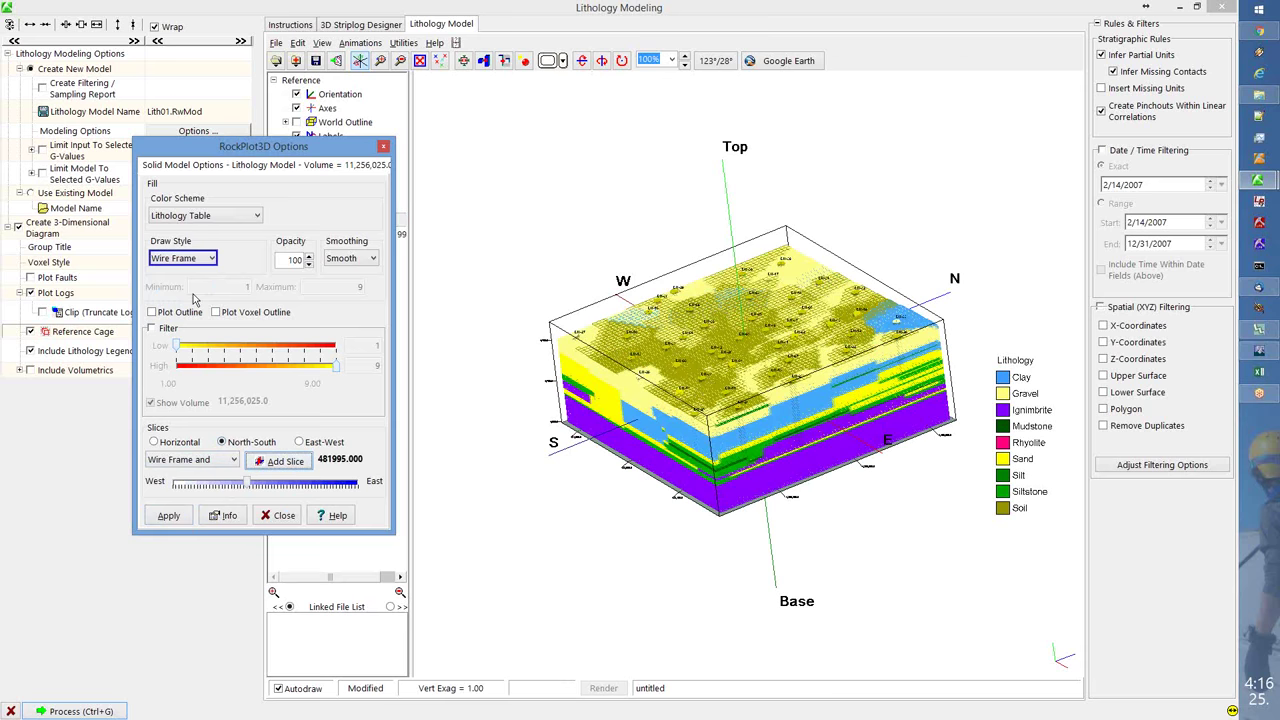
- Set the lithology model's draw style to Hidden, apply it, and inspect the North-South slice among the borehole logs from several angles
left_click(191, 262)
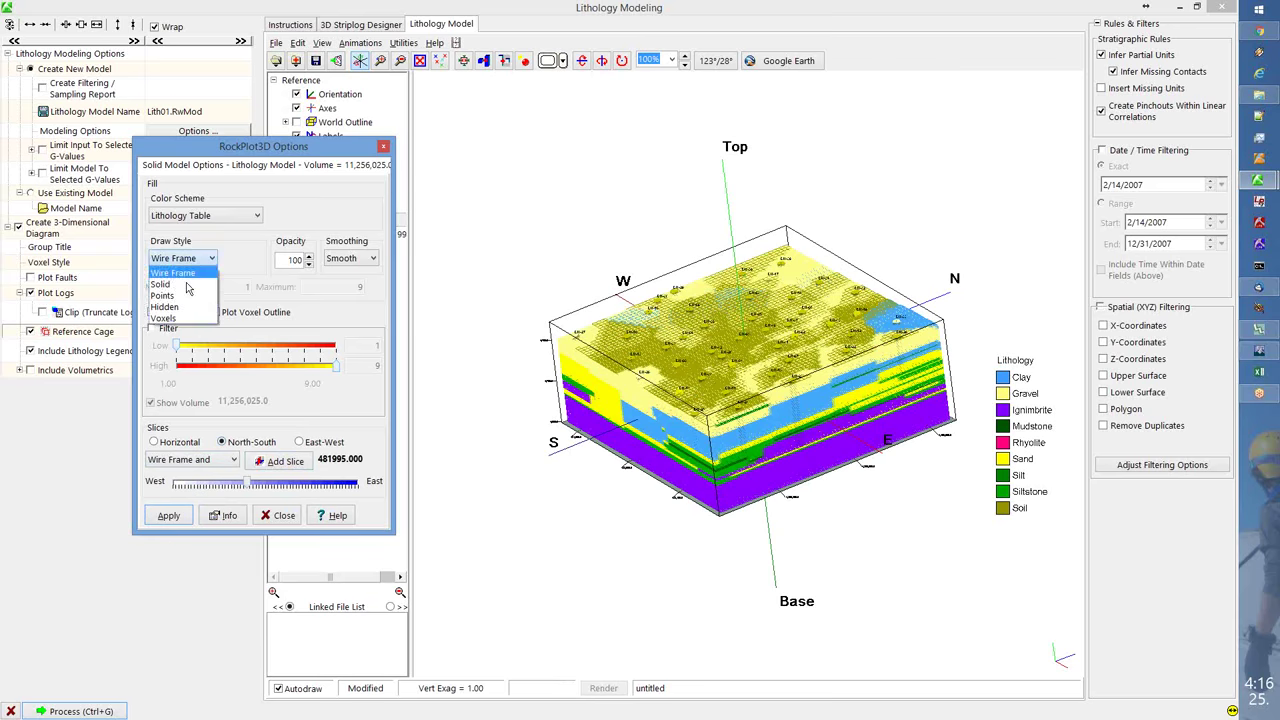
left_click(183, 306)
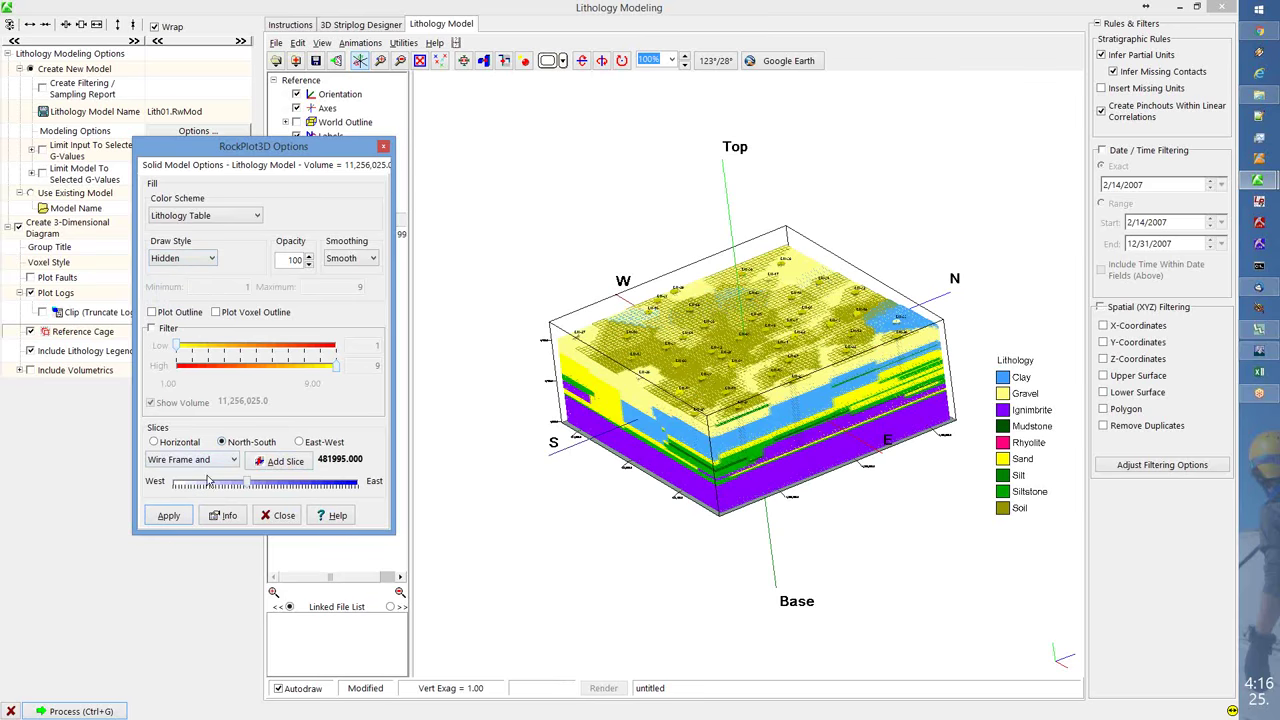
left_click(168, 515)
mouse_move(758, 437)
left_mouse_down()
mouse_move(779, 441)
mouse_move(751, 440)
left_mouse_up()
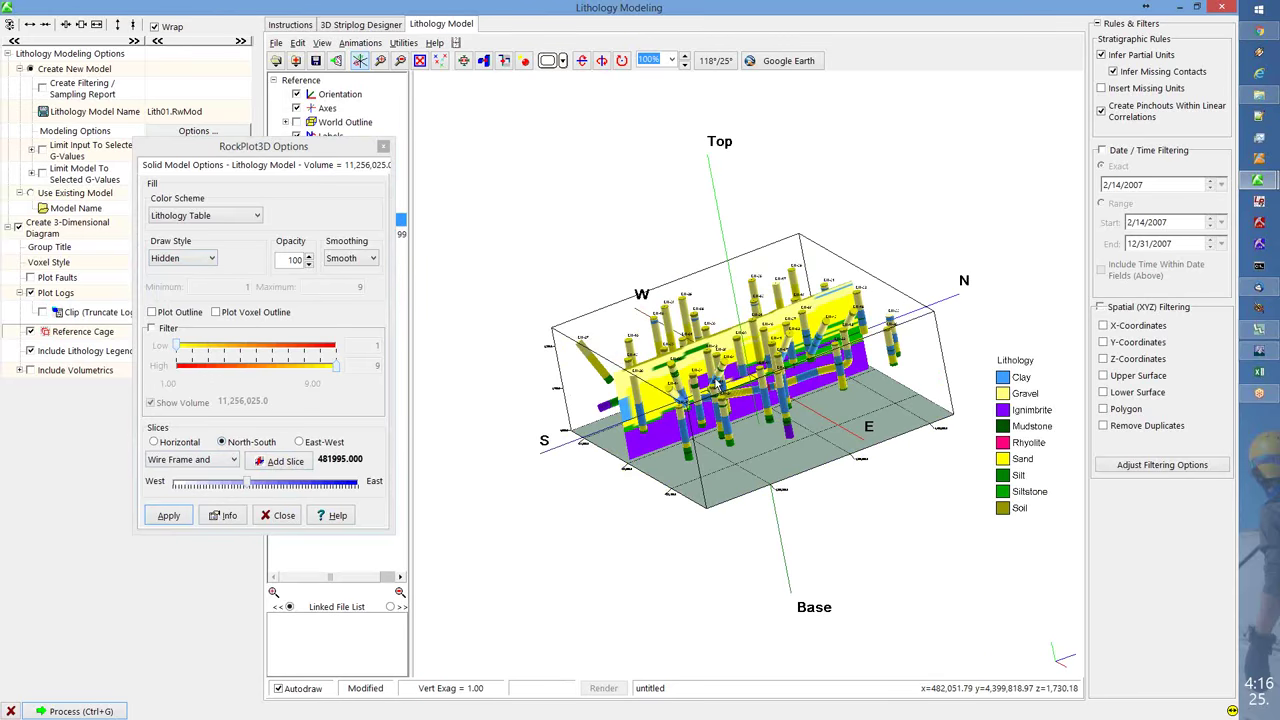
left_click_drag(710, 378, 711, 384)
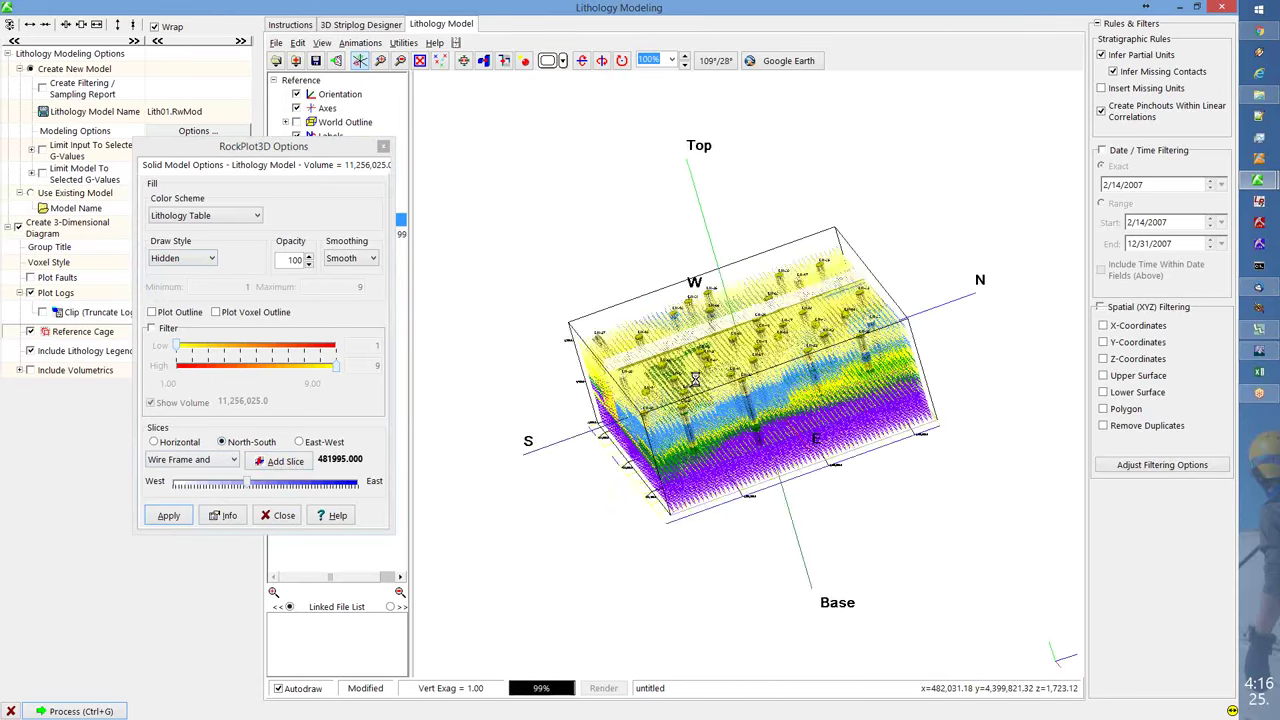
scroll(711, 388, "up", 2)
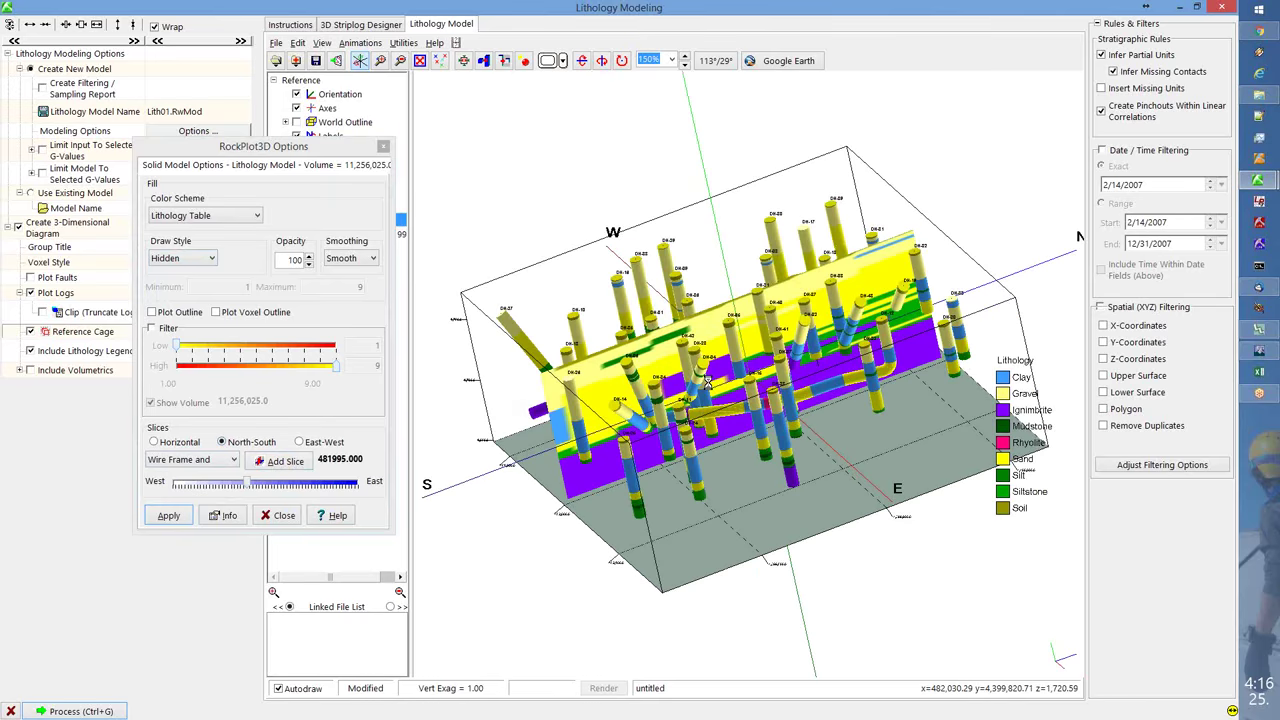
scroll(708, 386, "up", 2)
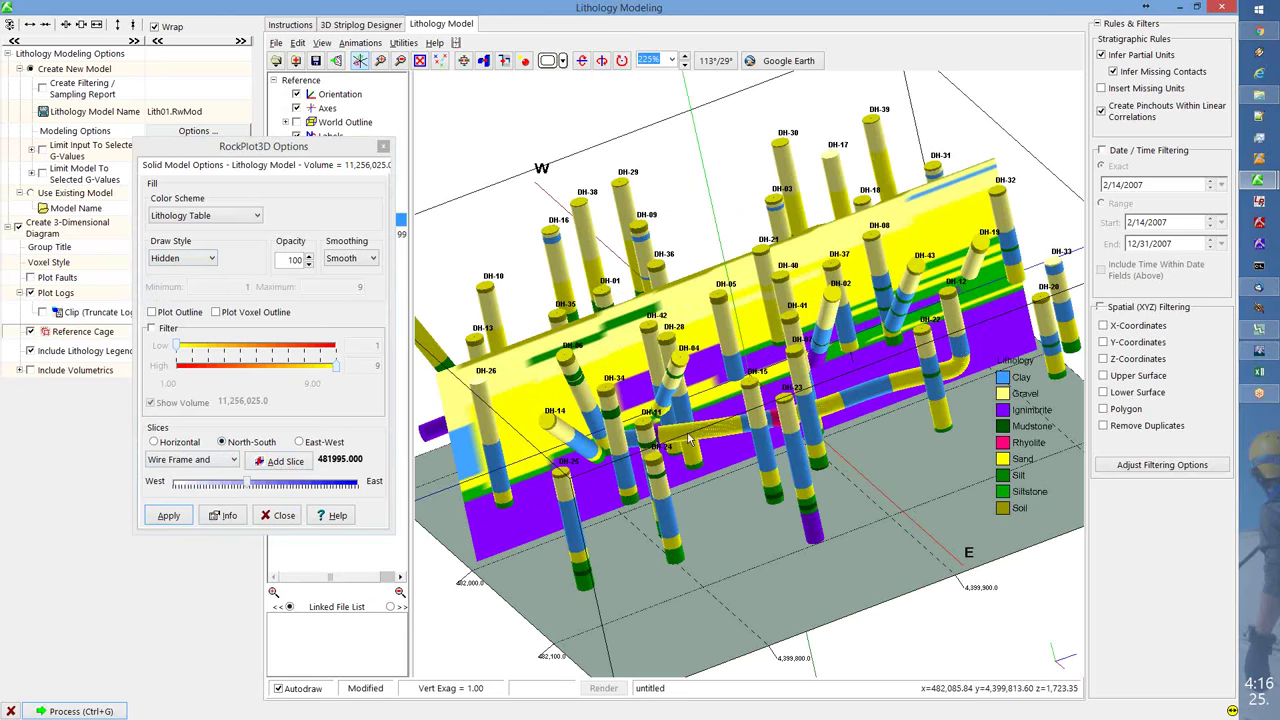
left_click_drag(820, 358, 845, 365)
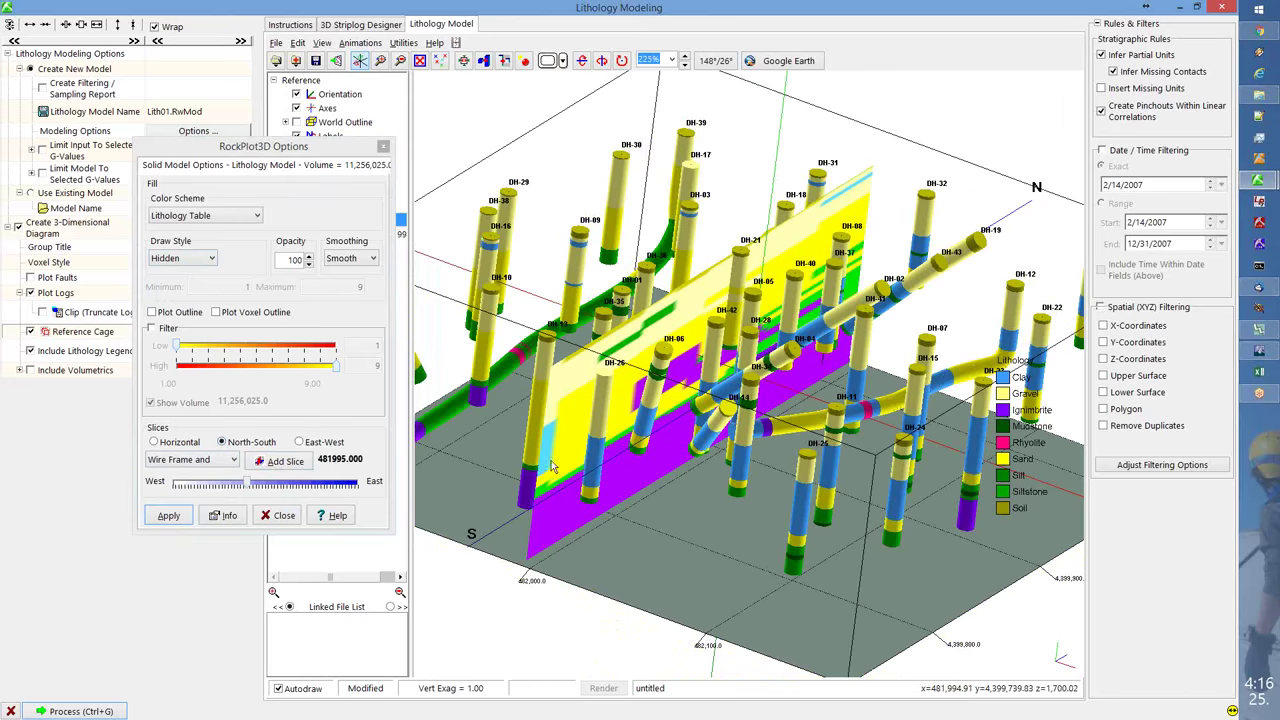
left_click_drag(554, 467, 573, 470)
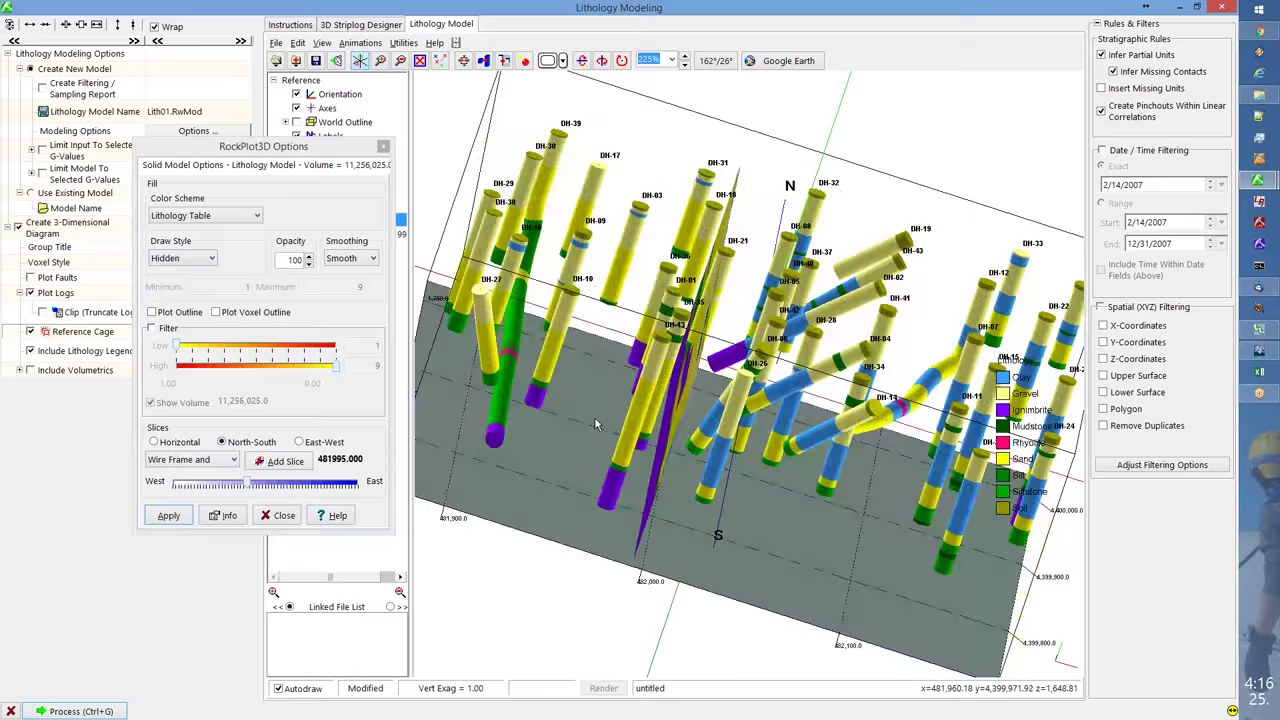
left_click_drag(672, 510, 662, 510)
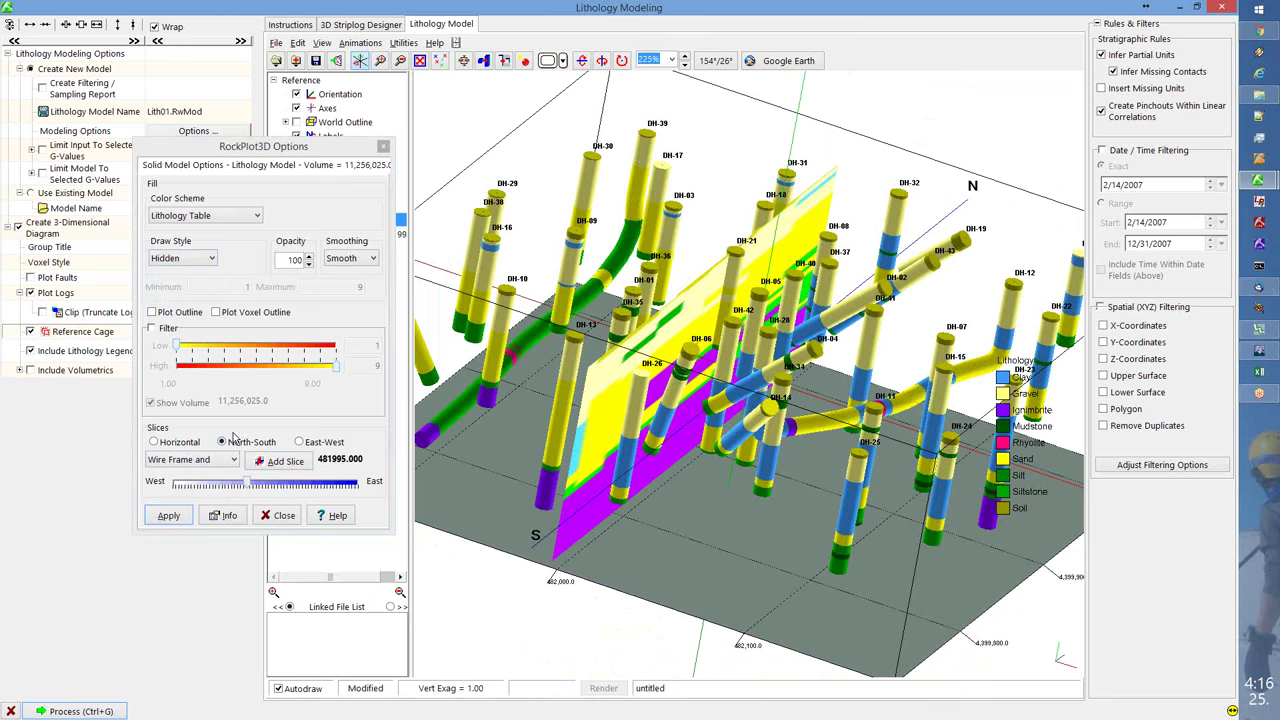
- Set the lithology model's draw style back to Solid, apply it and close the display options
left_click(190, 270)
left_click(190, 258)
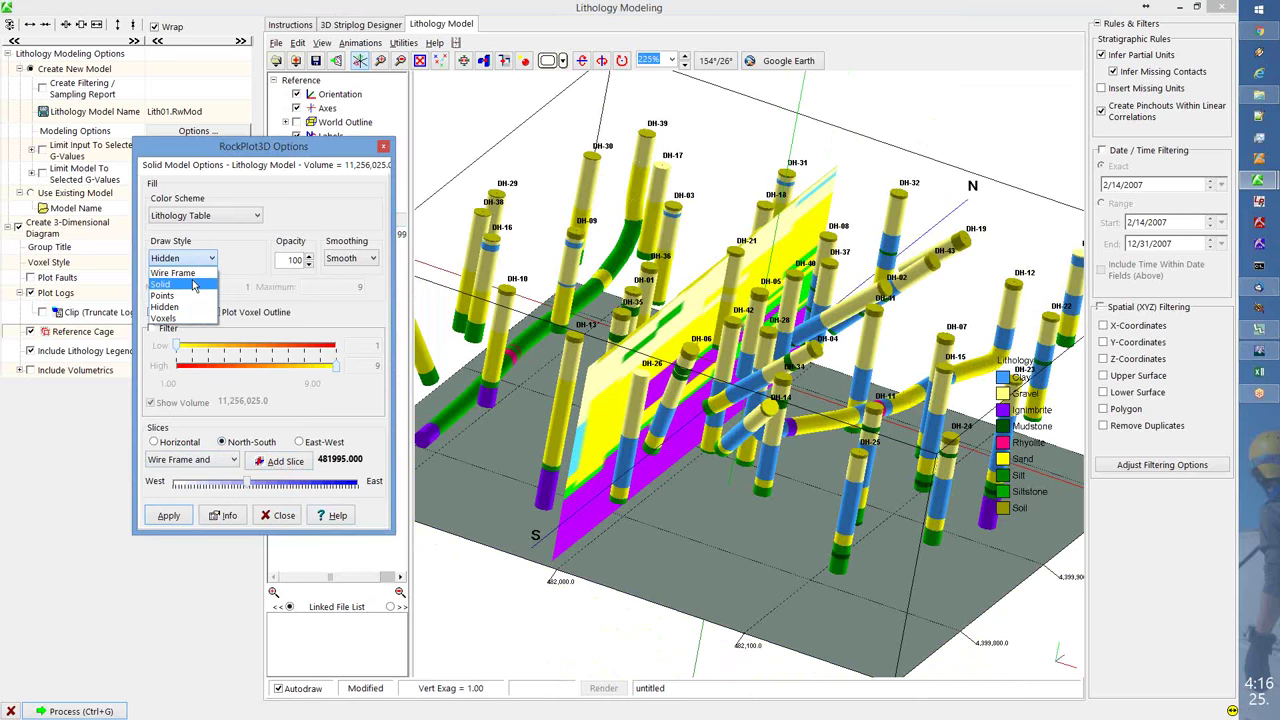
left_click(192, 283)
left_click(167, 517)
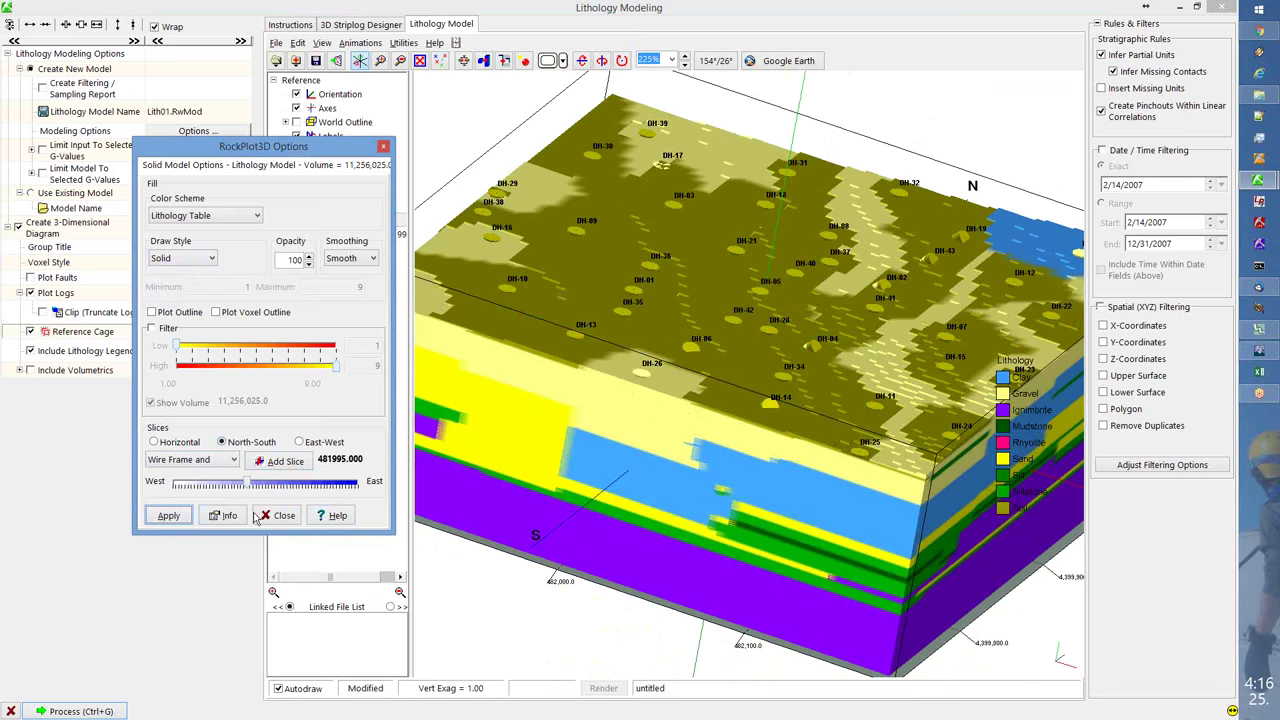
left_click(285, 517)
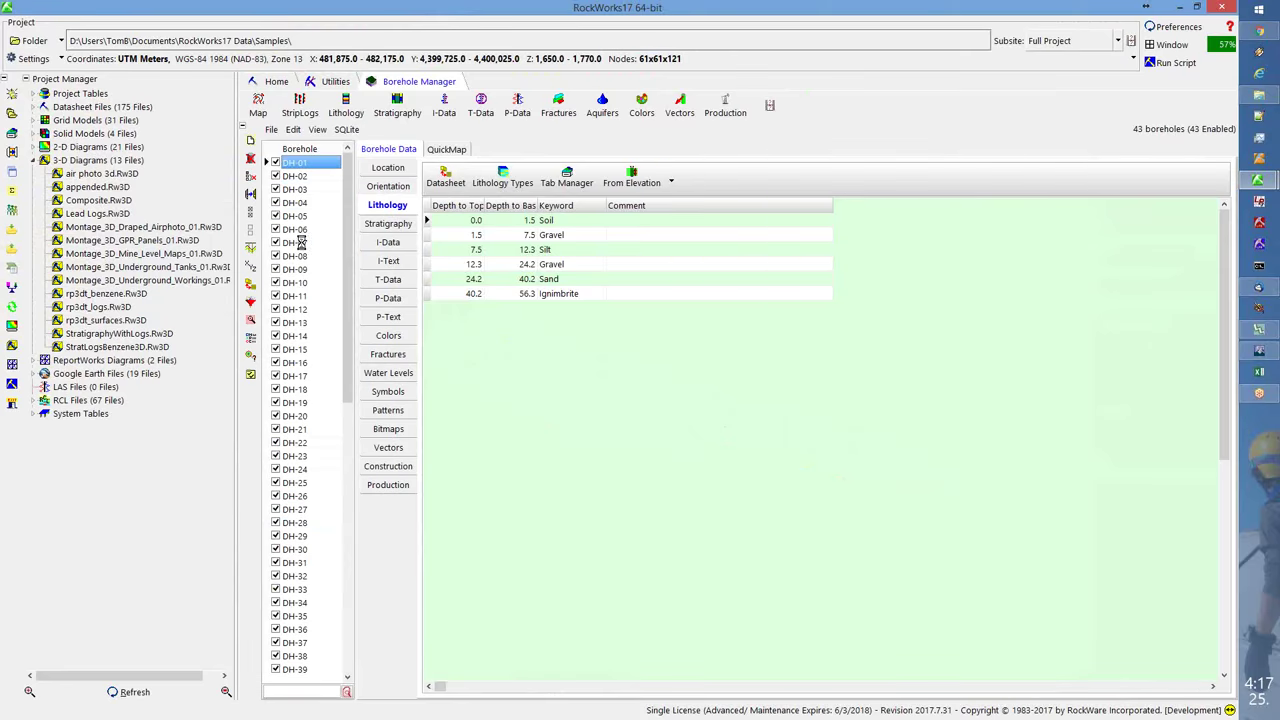
- Return to the Lithology Modeling window, filter the lithology model to values 4 through 5, inspect the applied filter and close the display options
mouse_move(1259, 182)
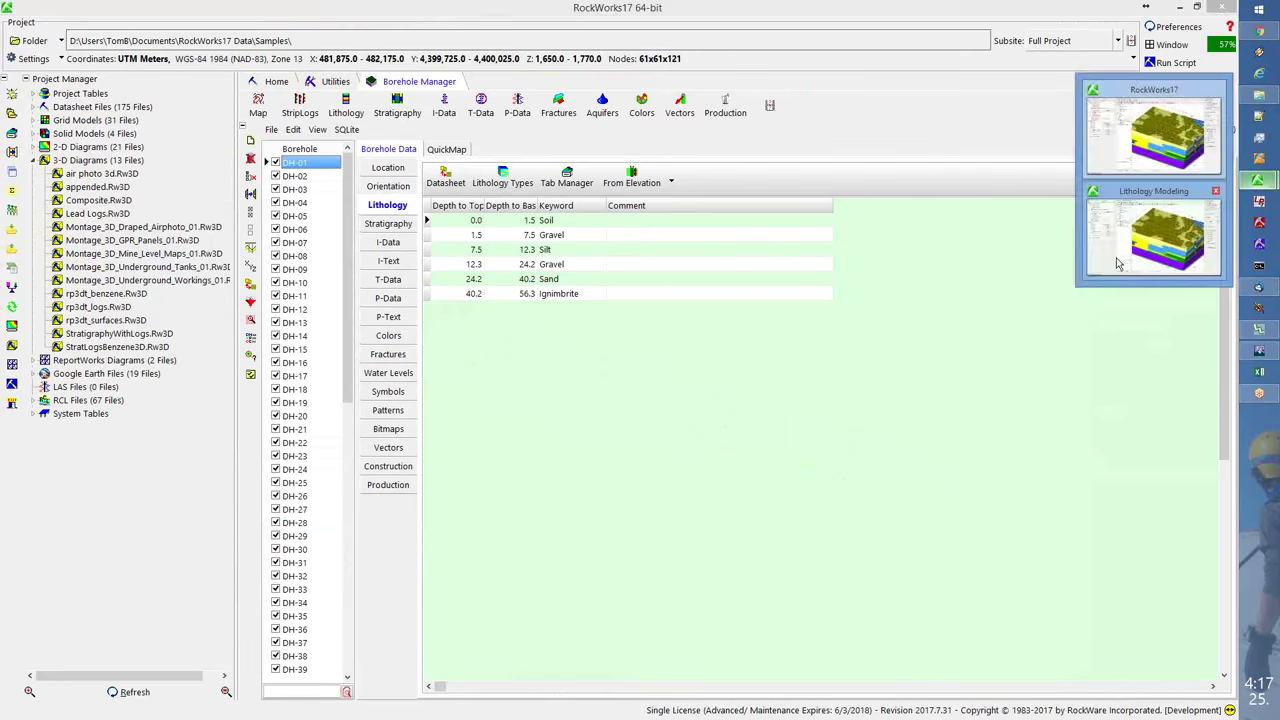
left_click(1130, 245)
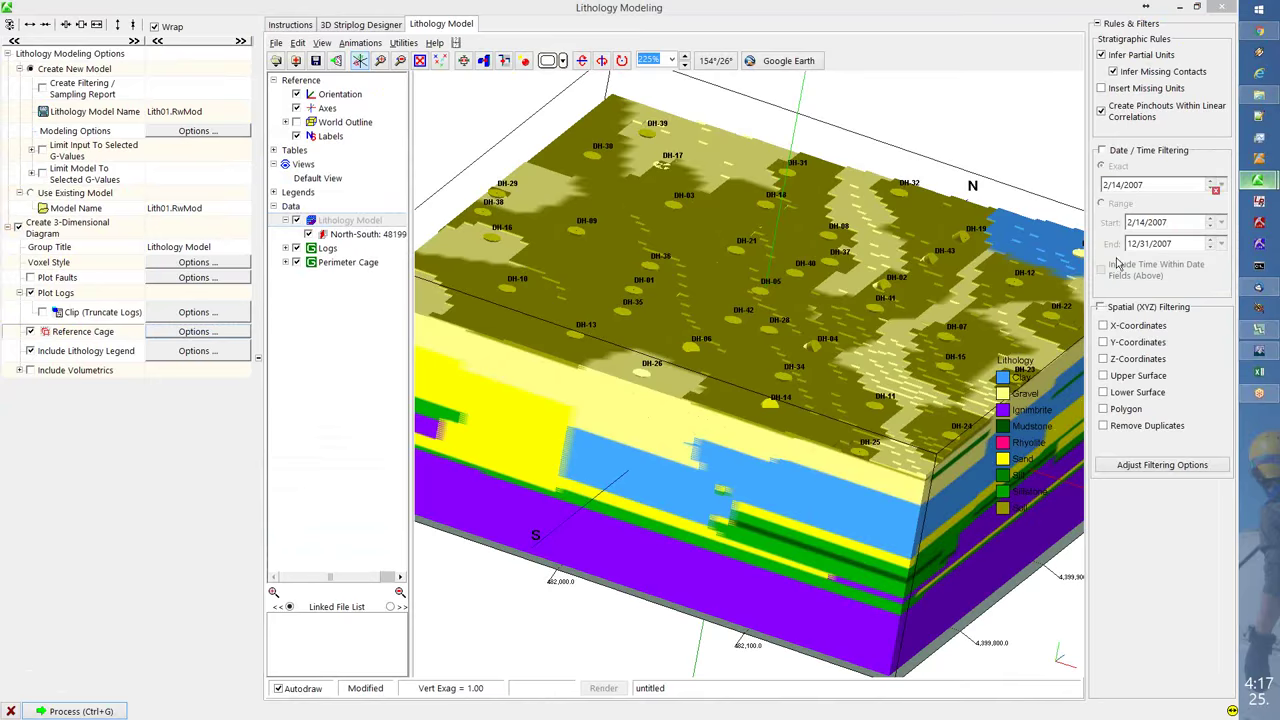
double_click(350, 222)
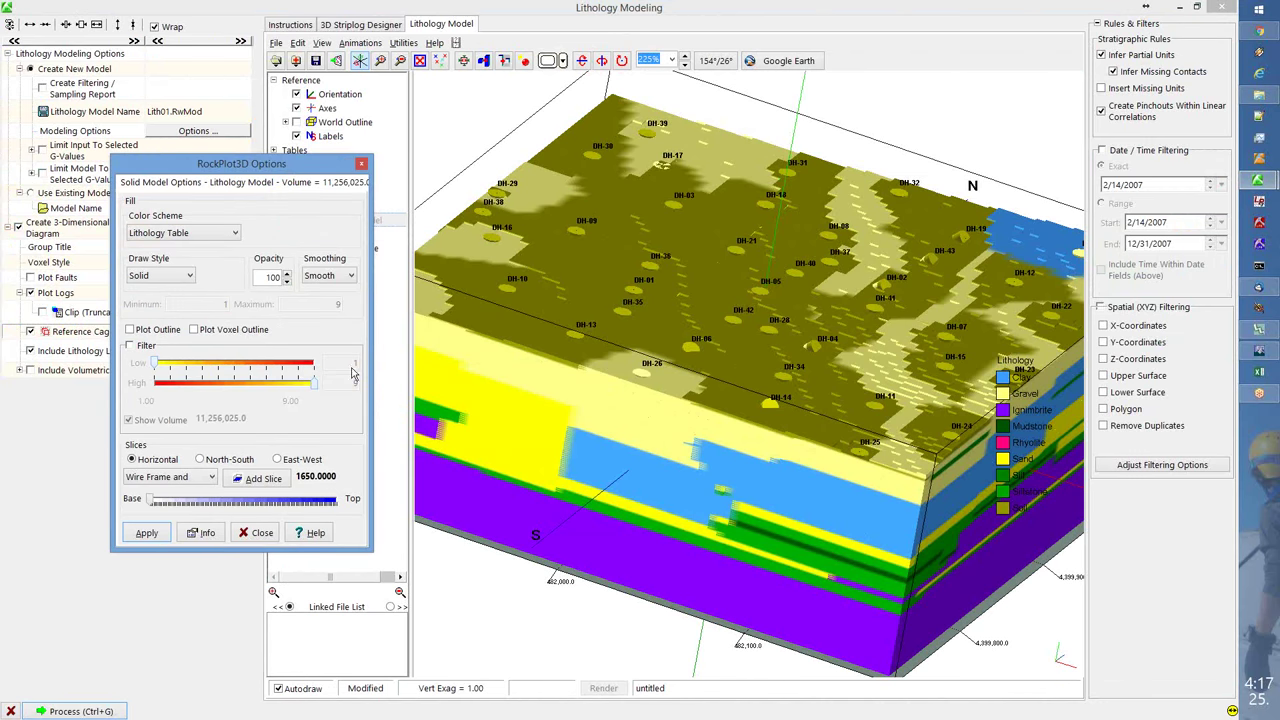
left_click(132, 346)
key("Tab")
type("4")
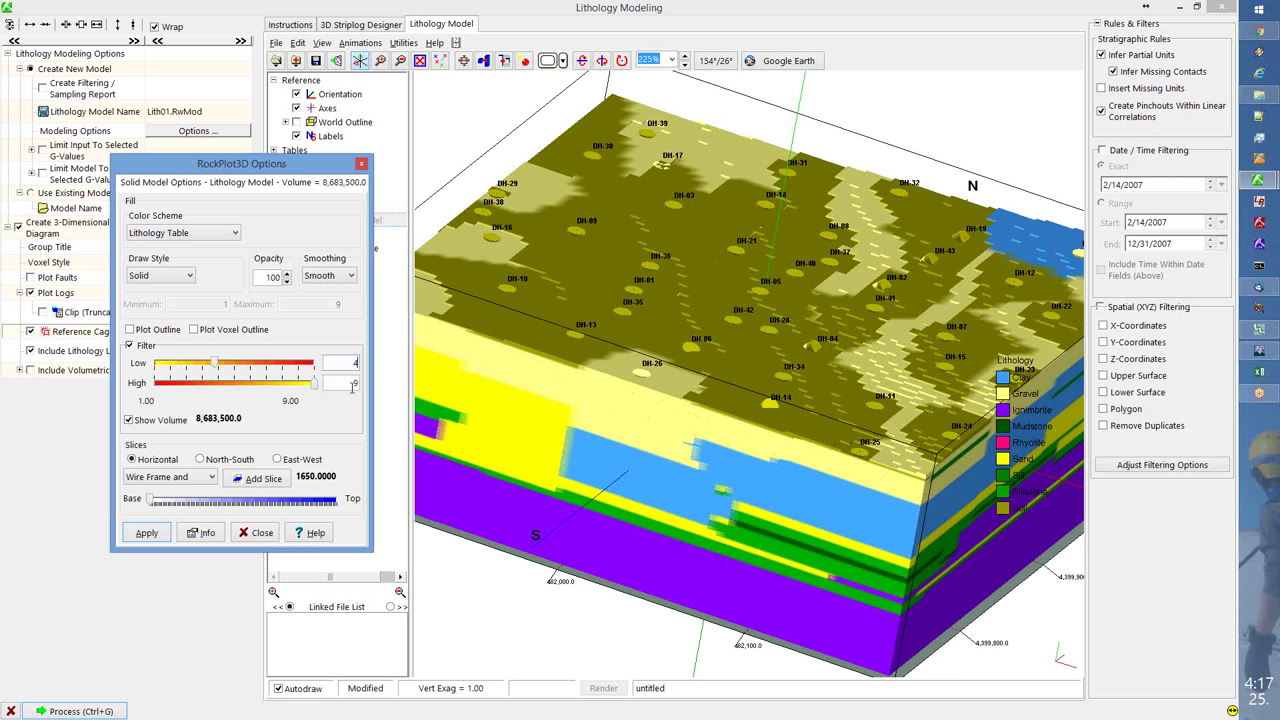
double_click(354, 385)
type("5")
left_click(167, 531)
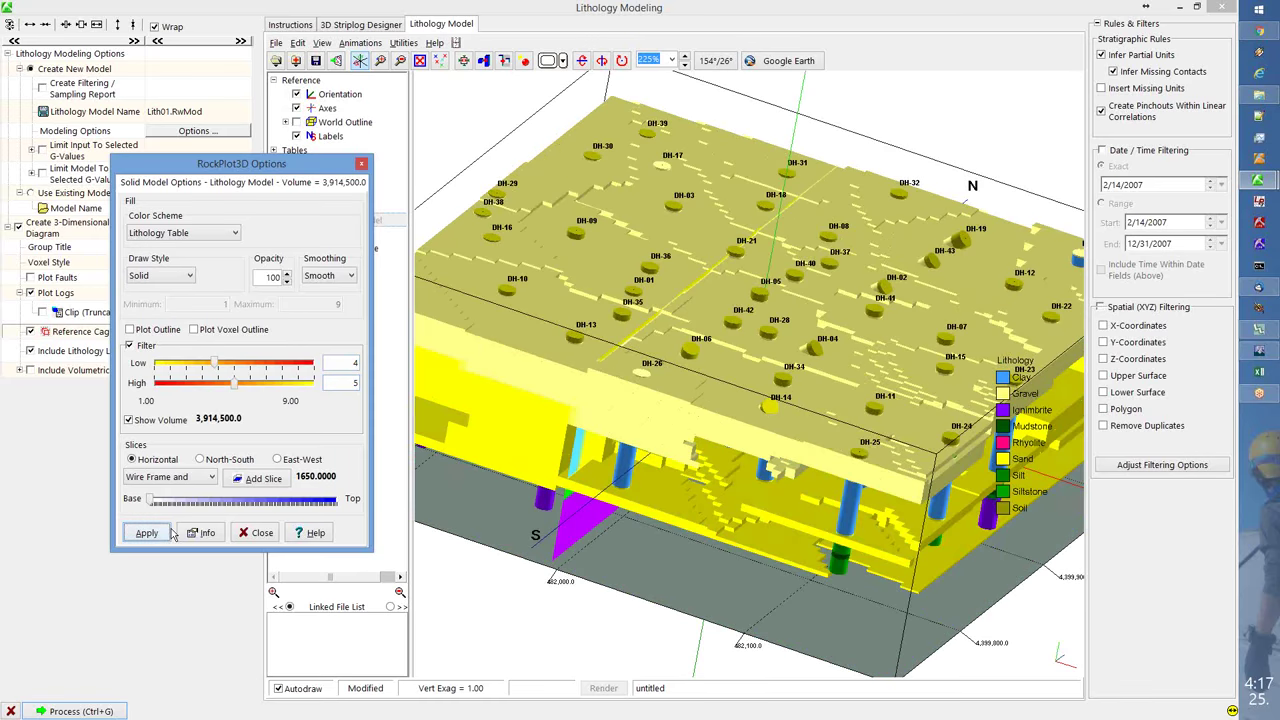
left_click_drag(557, 460, 567, 383)
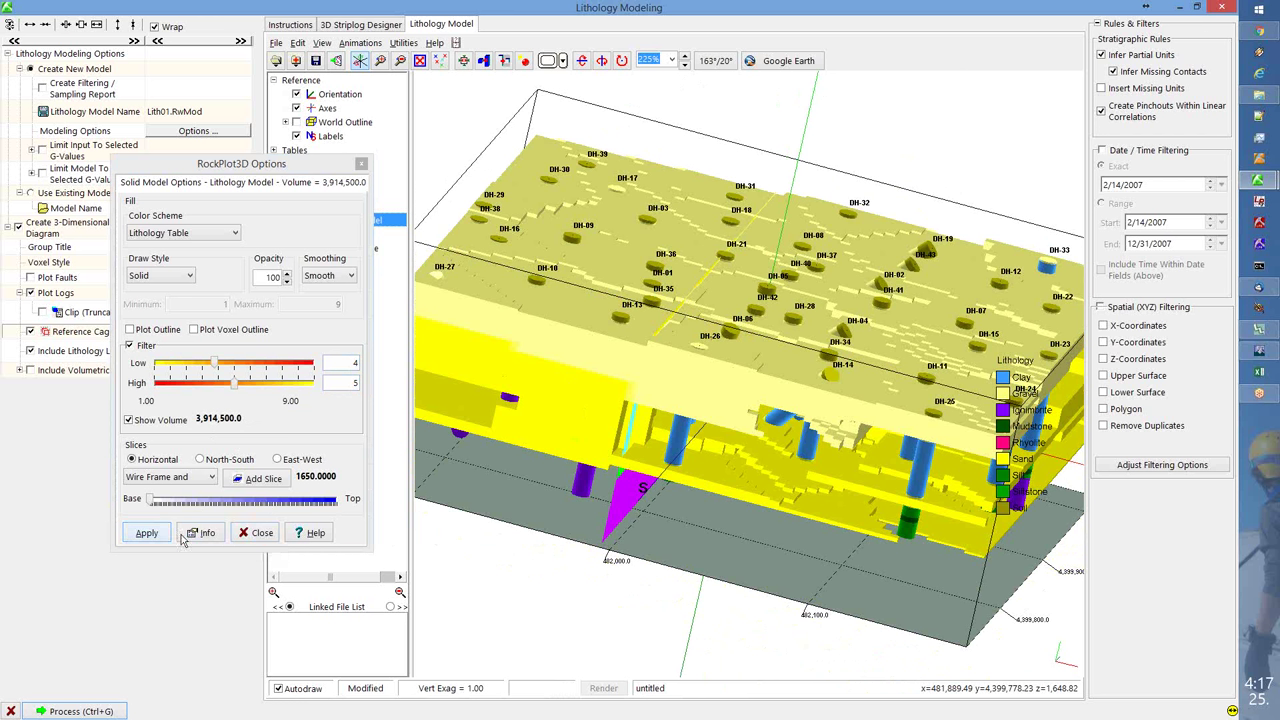
left_click(245, 534)
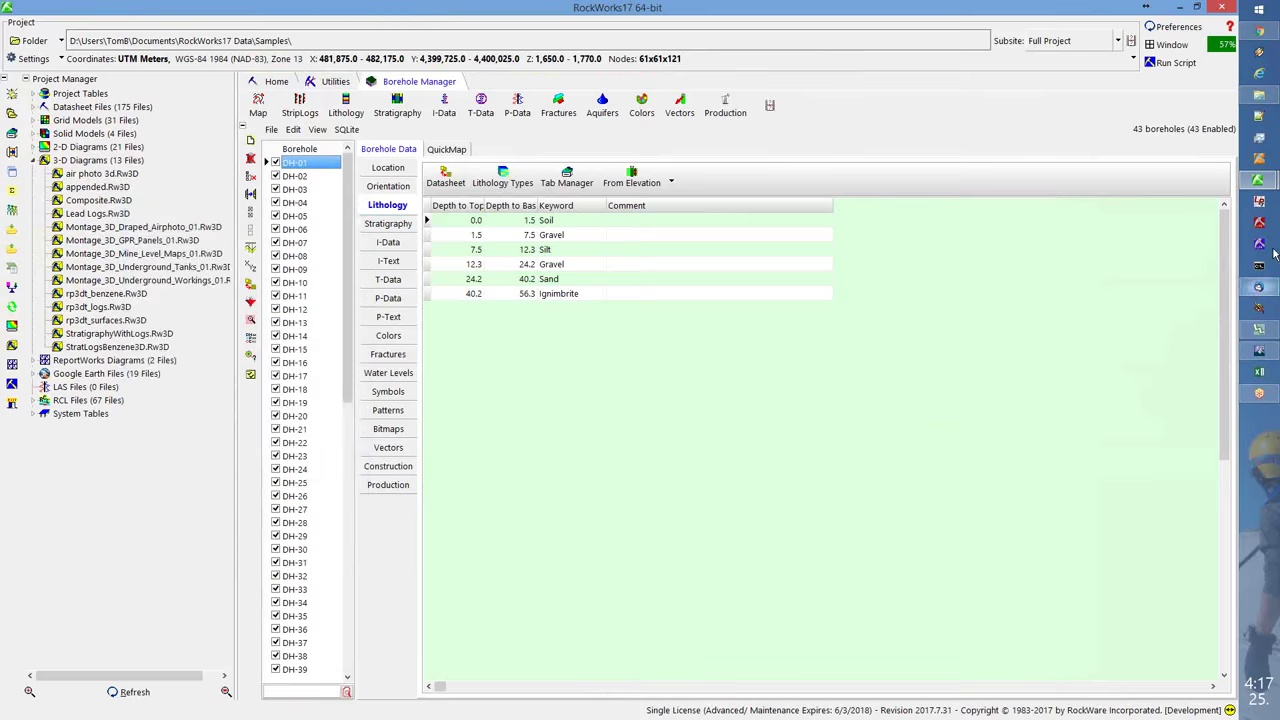
- Return to the Lithology Modeling window, save the 3D view as LithologyWithLogs in the Samples folder and close the window
mouse_move(1270, 190)
left_click(1180, 225)
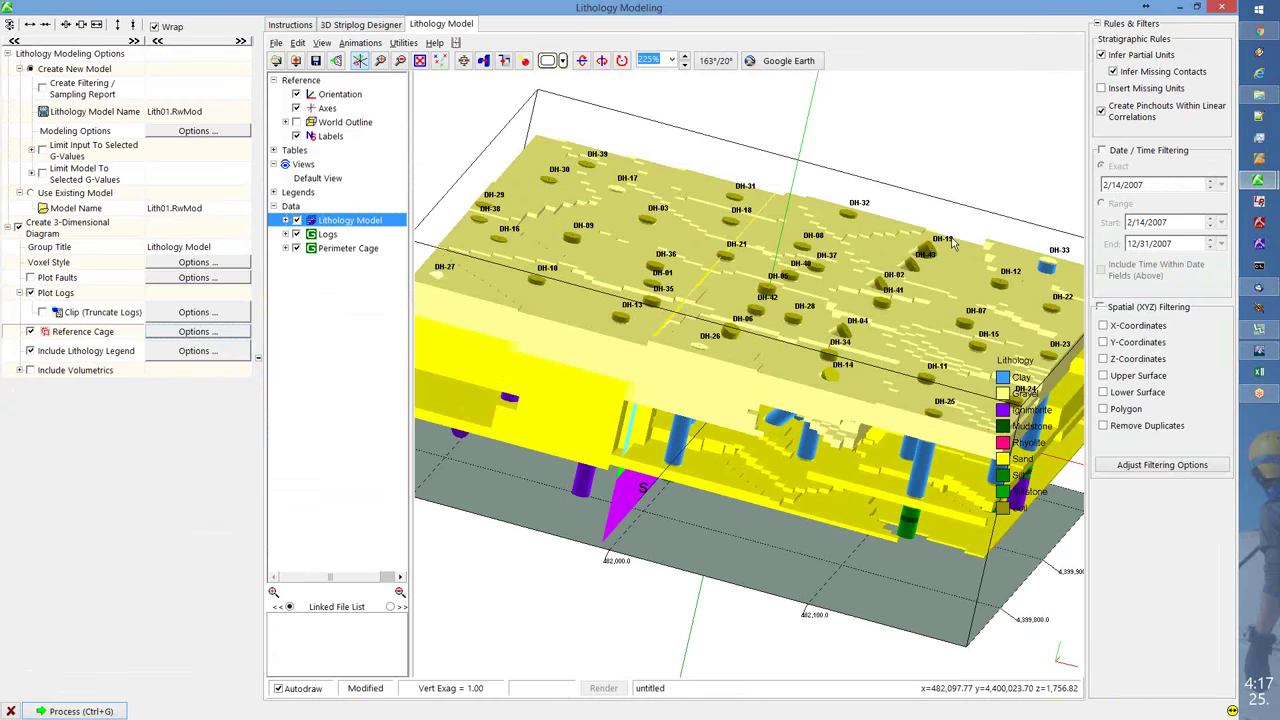
left_click(276, 43)
left_click(303, 141)
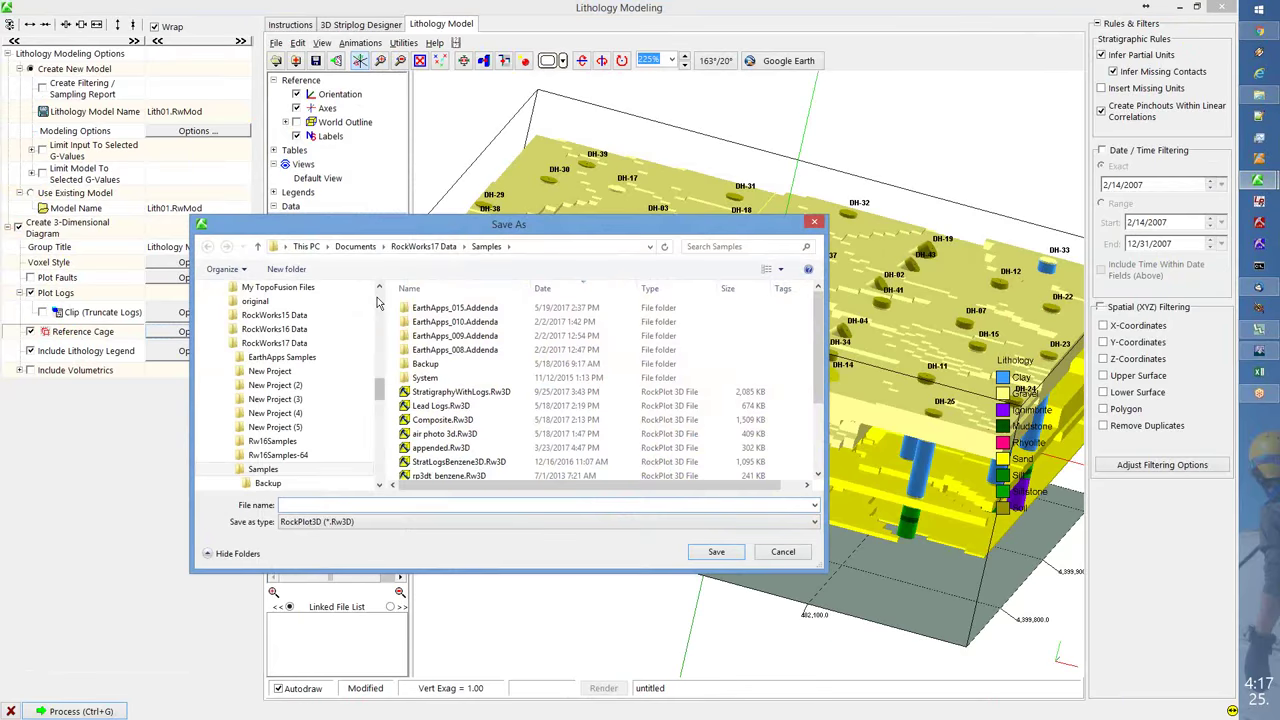
type("LithologyWithLogs")
left_click(718, 552)
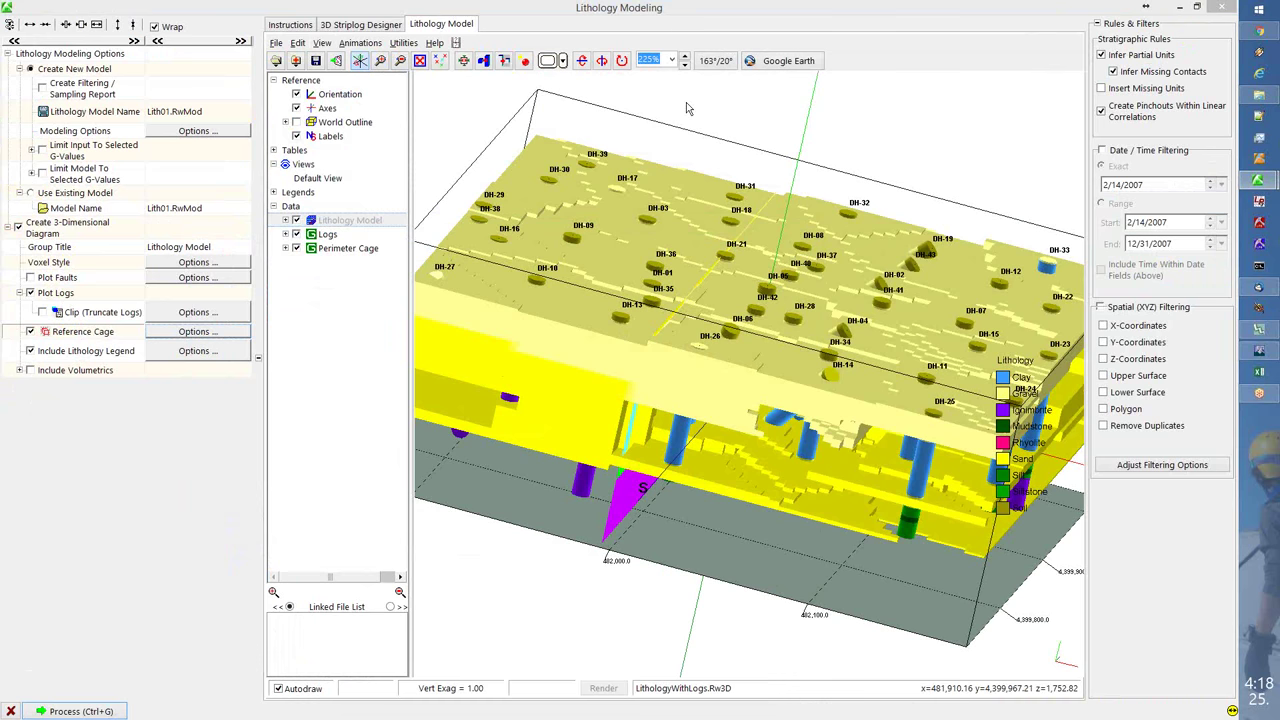
left_click(1234, 9)
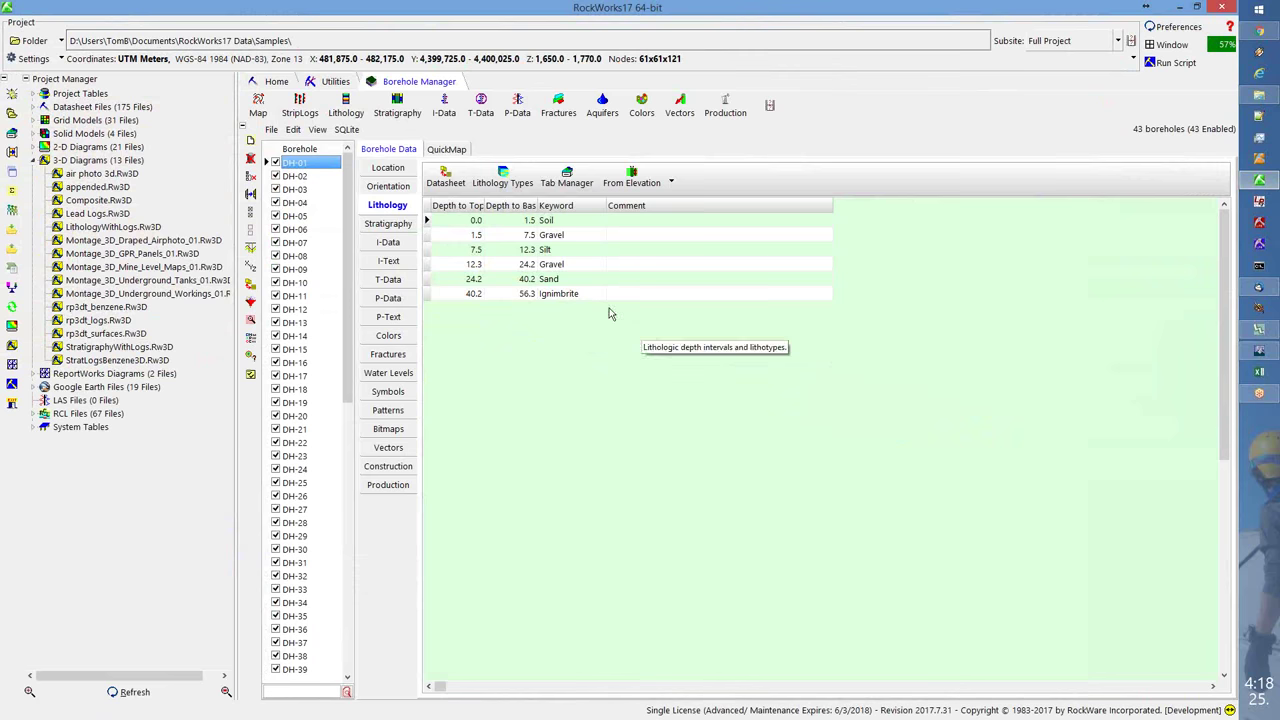
- Review borehole DH-01's I-Data and P-Data tables, and examine the defined I-Data columns
left_click(384, 244)
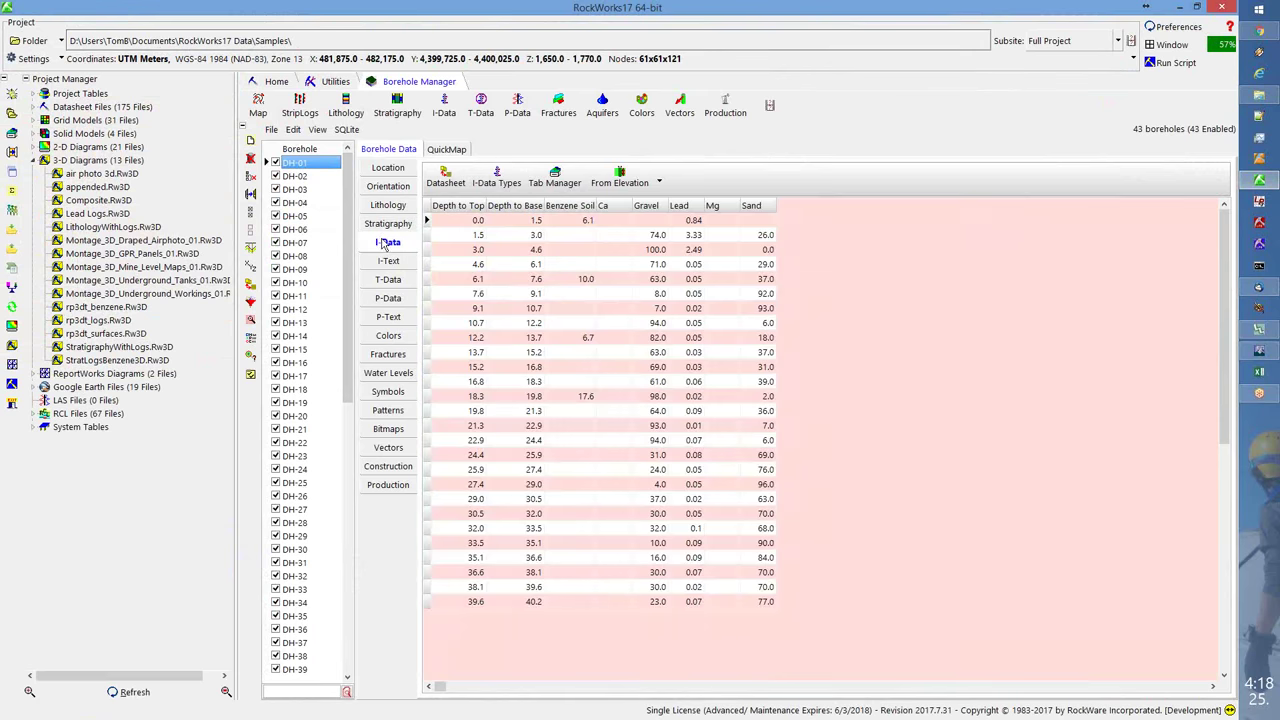
left_click(395, 298)
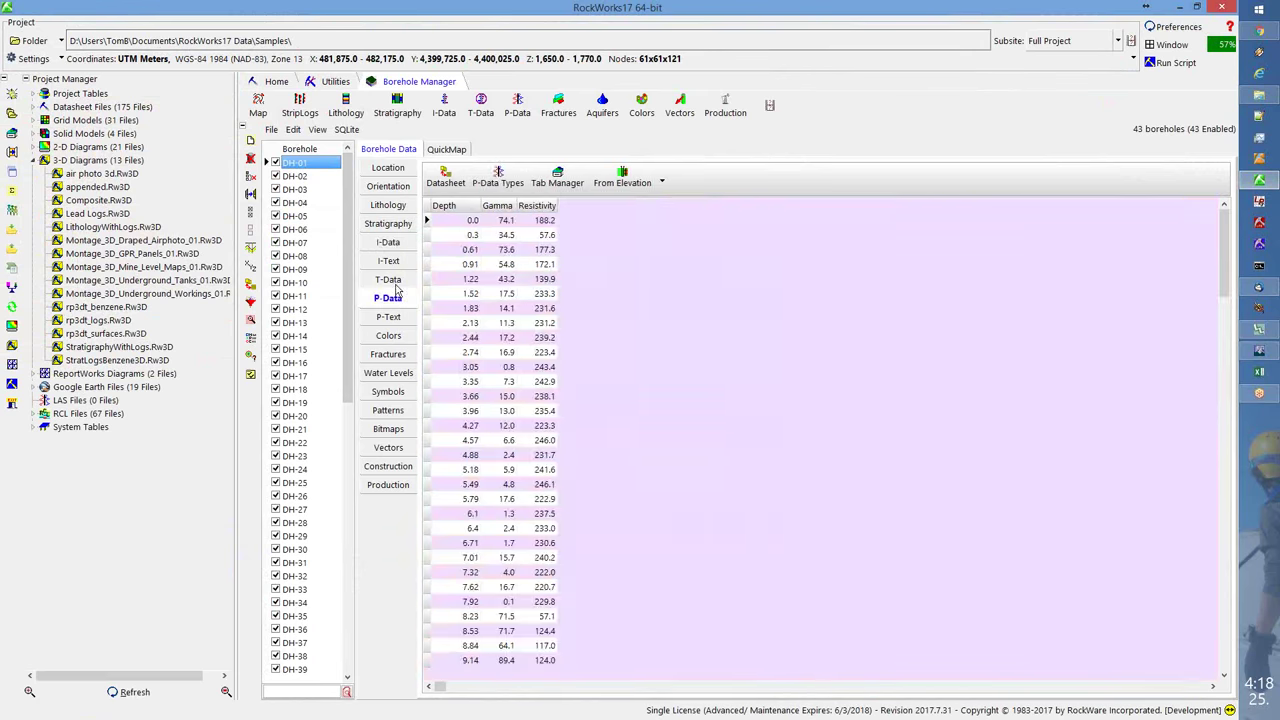
left_click(386, 244)
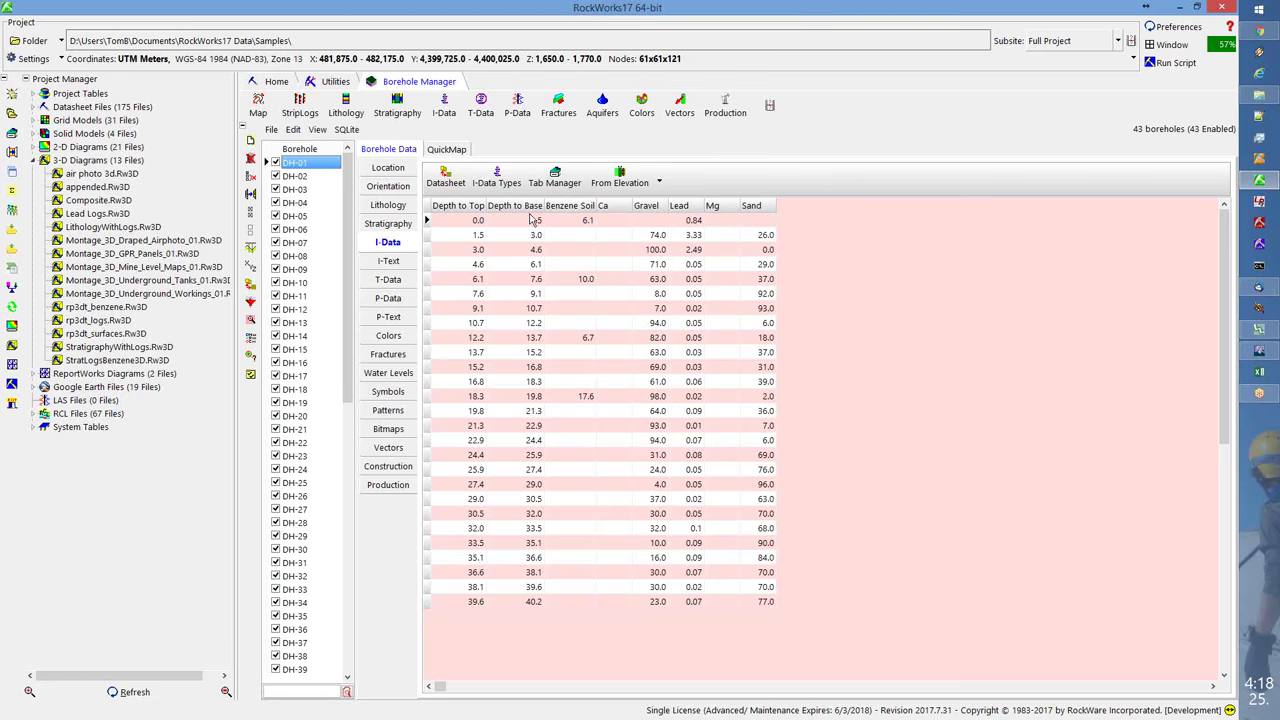
left_click(497, 180)
left_click(519, 388)
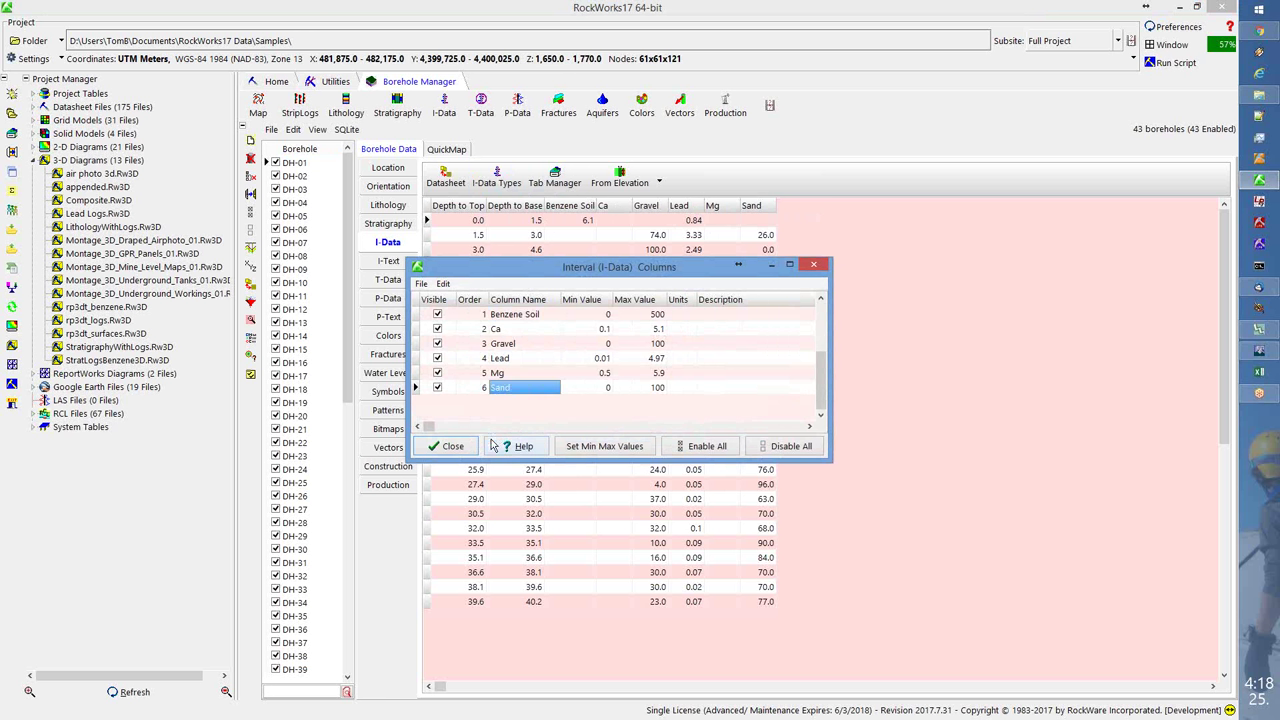
- Close the I-Data columns window and examine the depth intervals in borehole DH-01's I-Data table
left_click(815, 267)
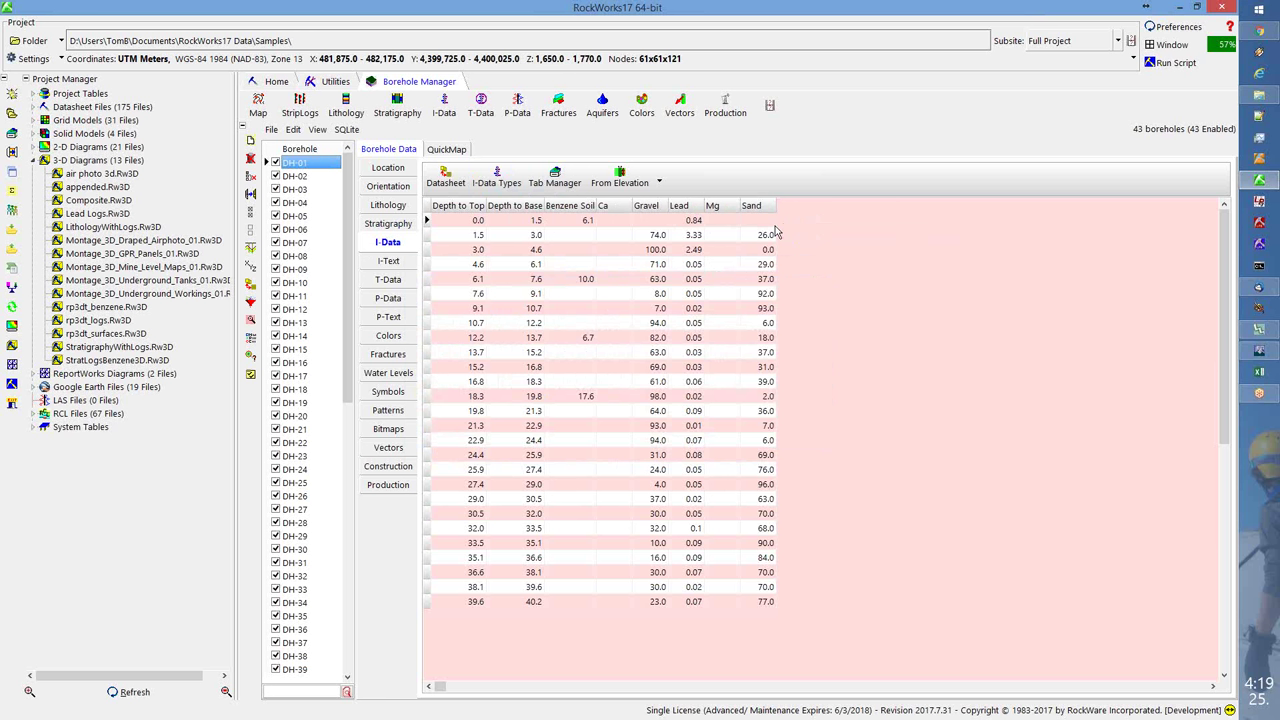
left_click(478, 222)
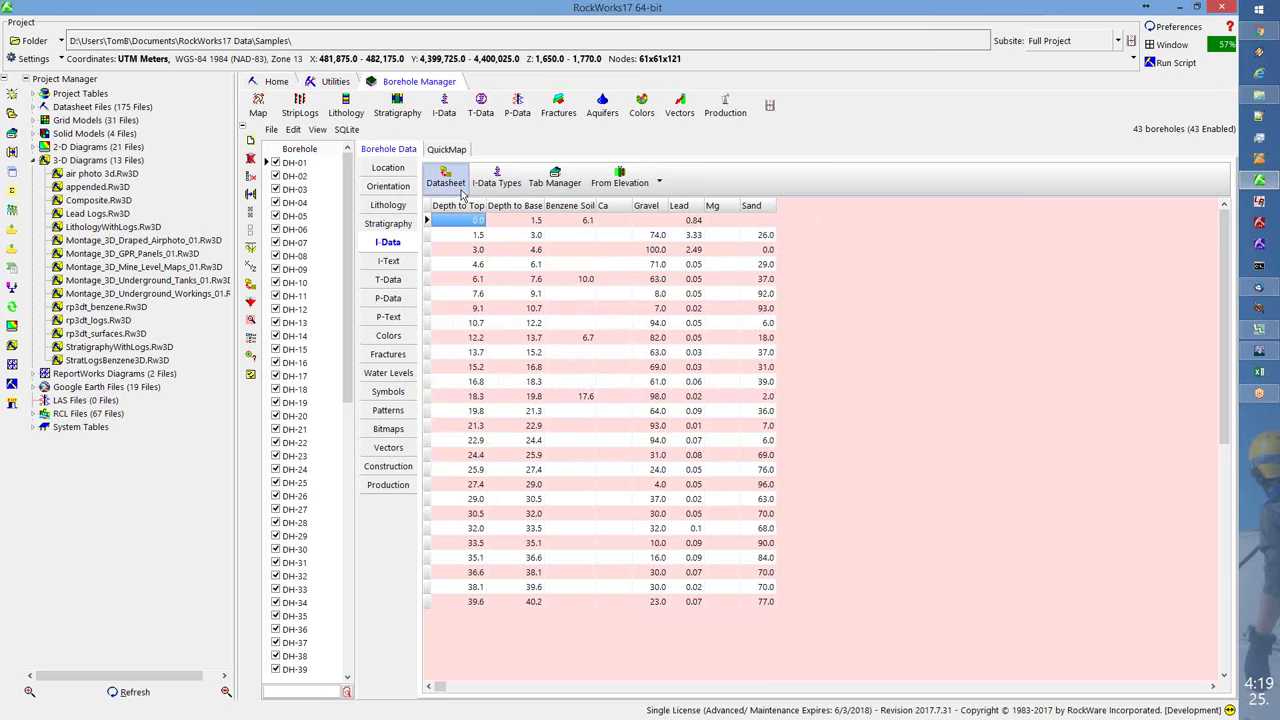
left_click(540, 266)
left_click_drag(635, 293, 500, 405)
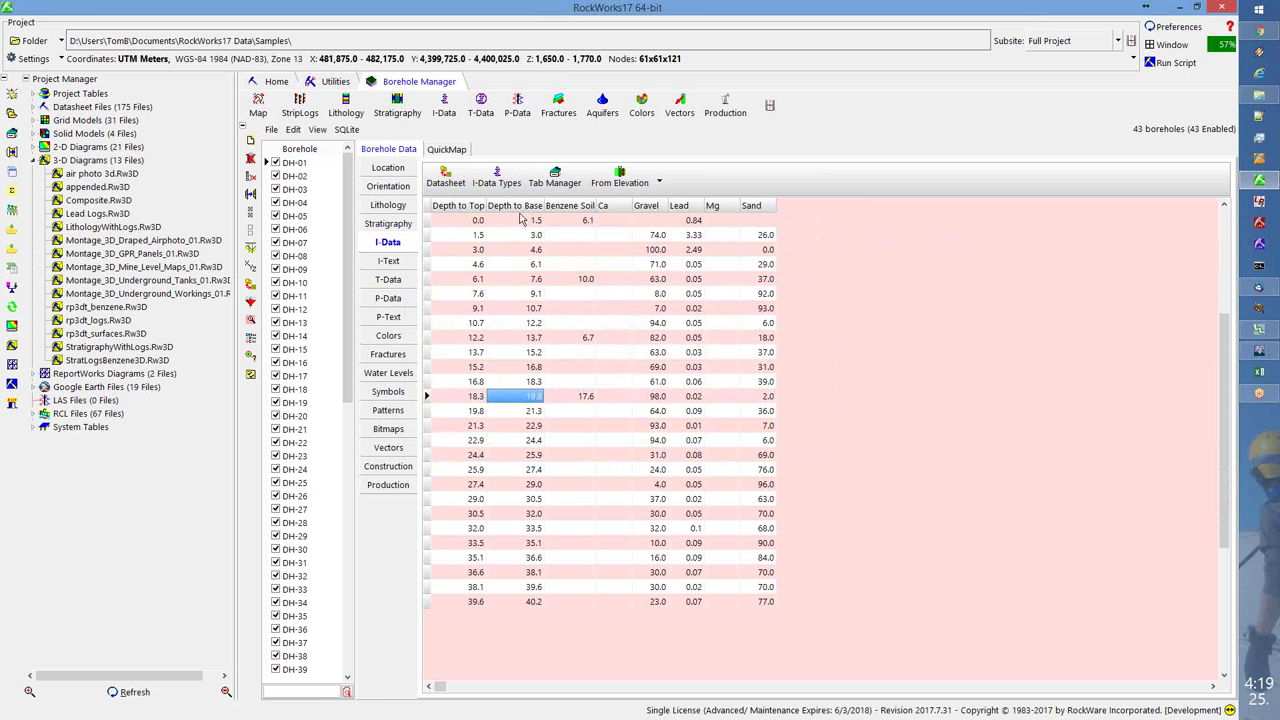
- Open borehole DH-01's I-Data in the datasheet editor and review its rows through the last interval
left_click(448, 178)
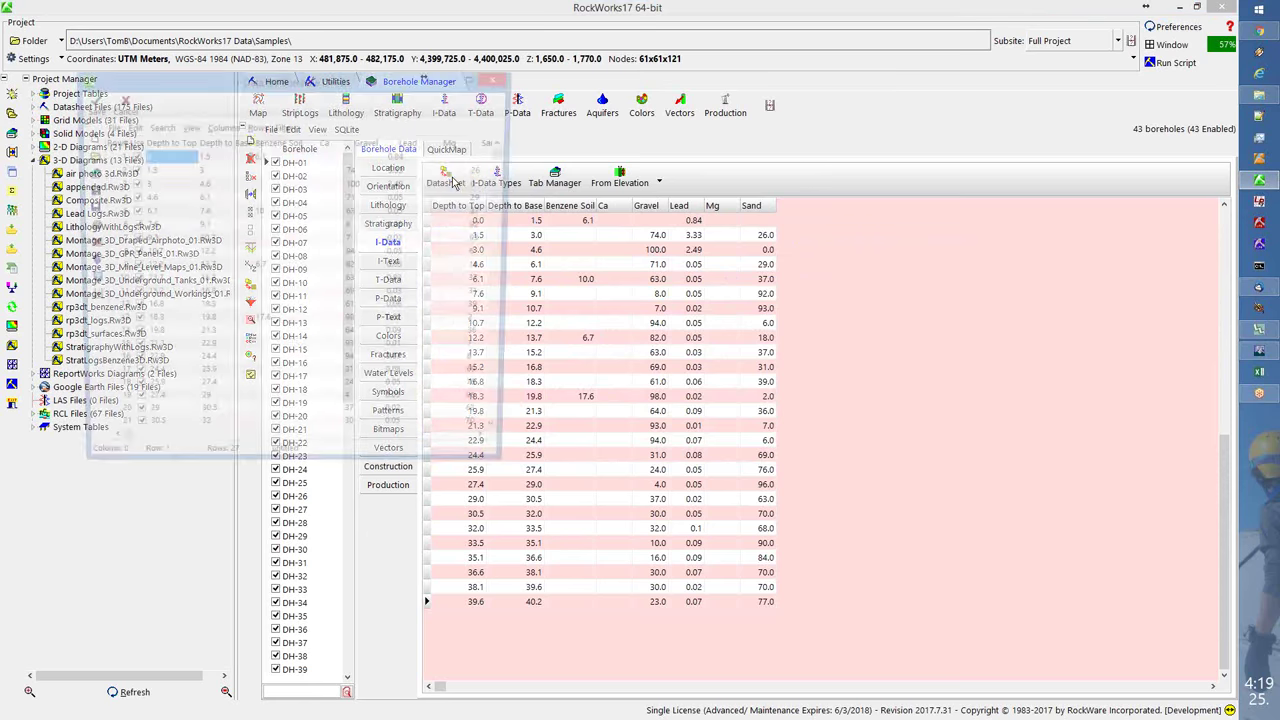
left_click_drag(248, 156, 400, 266)
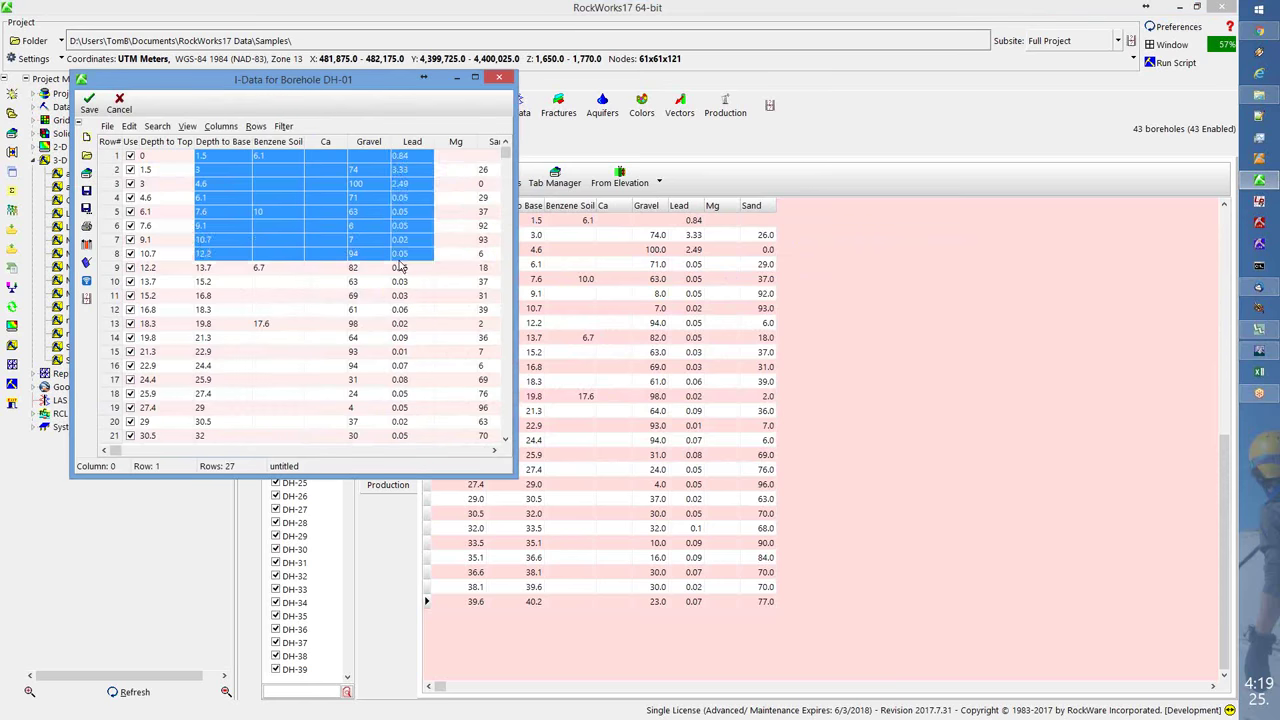
left_click(326, 268)
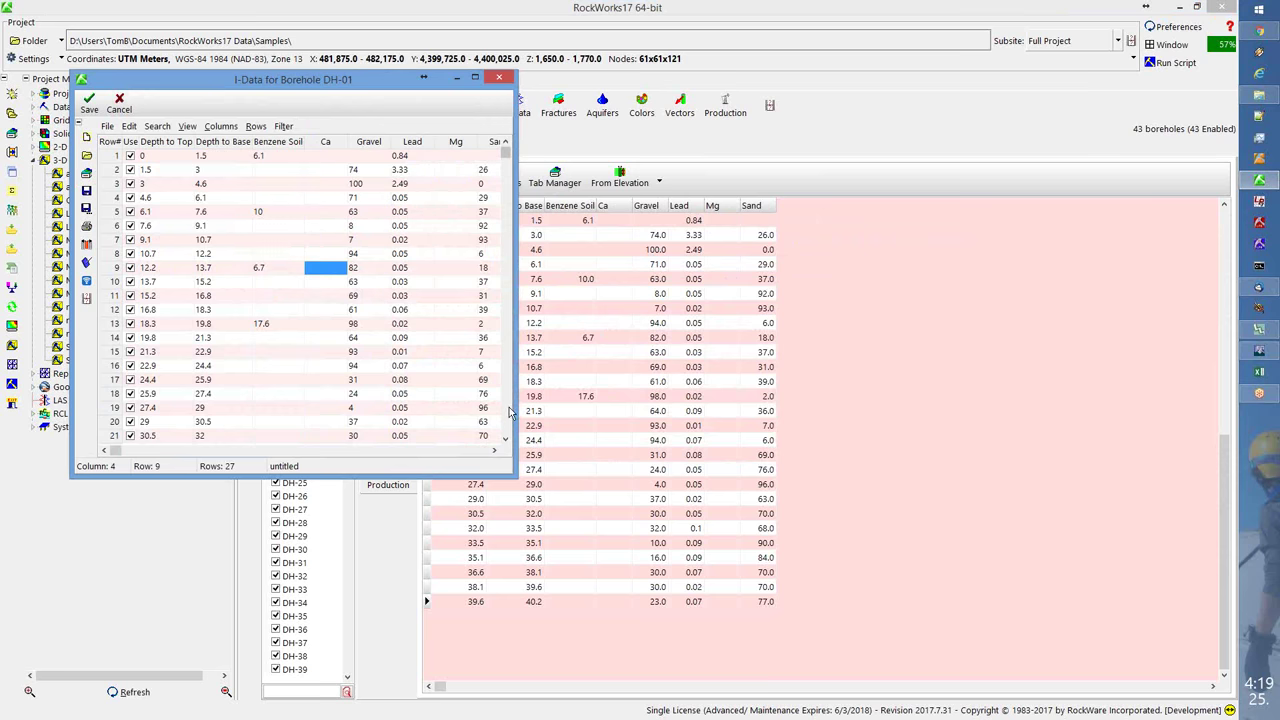
left_click(505, 439)
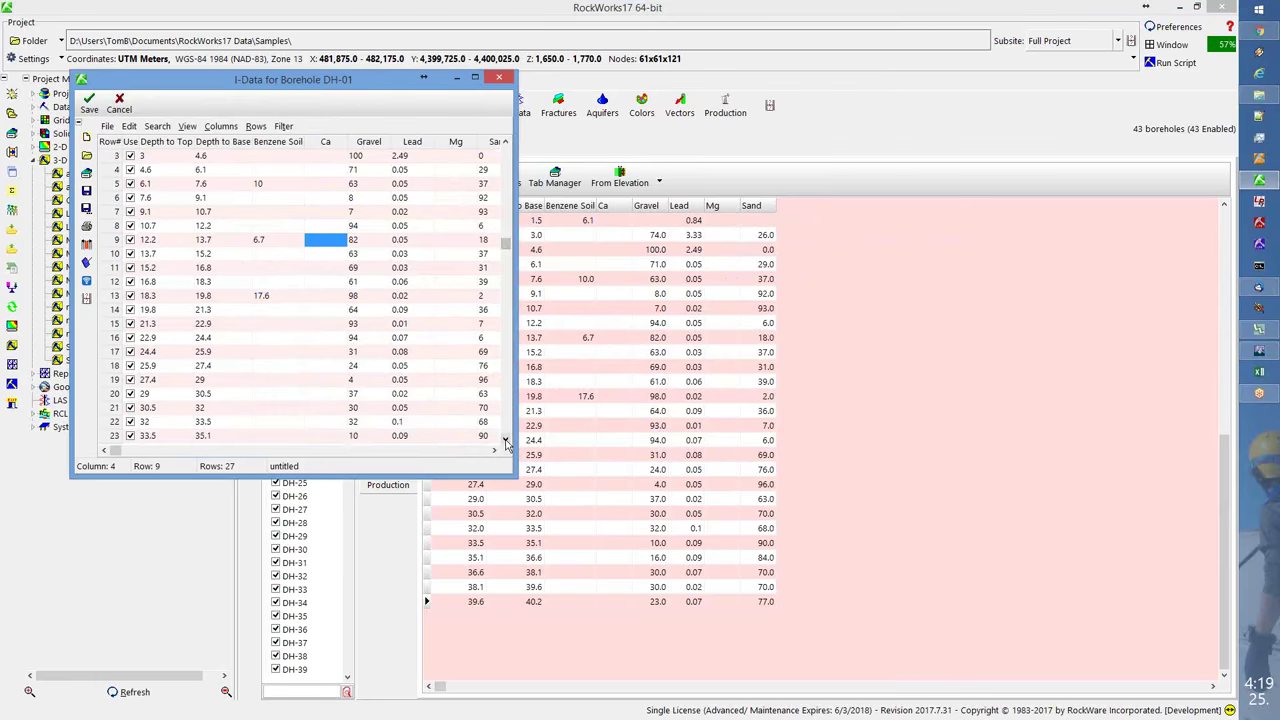
left_click(505, 439)
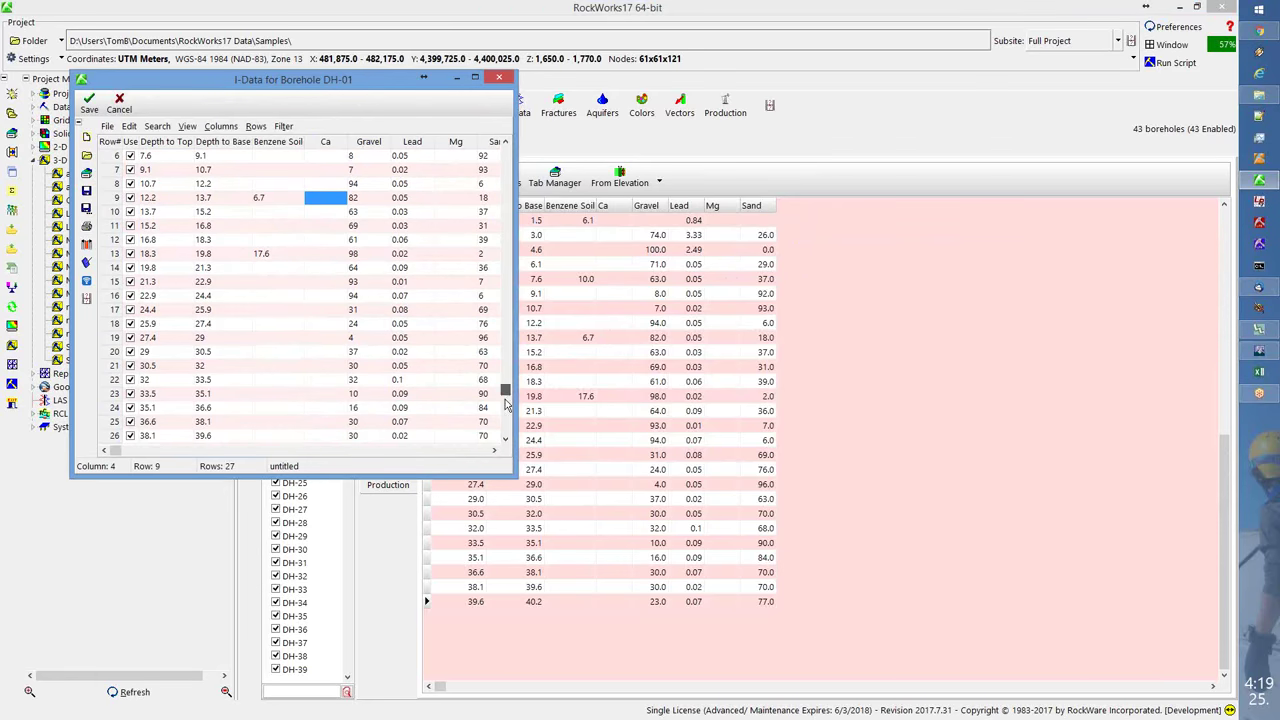
left_click(505, 439)
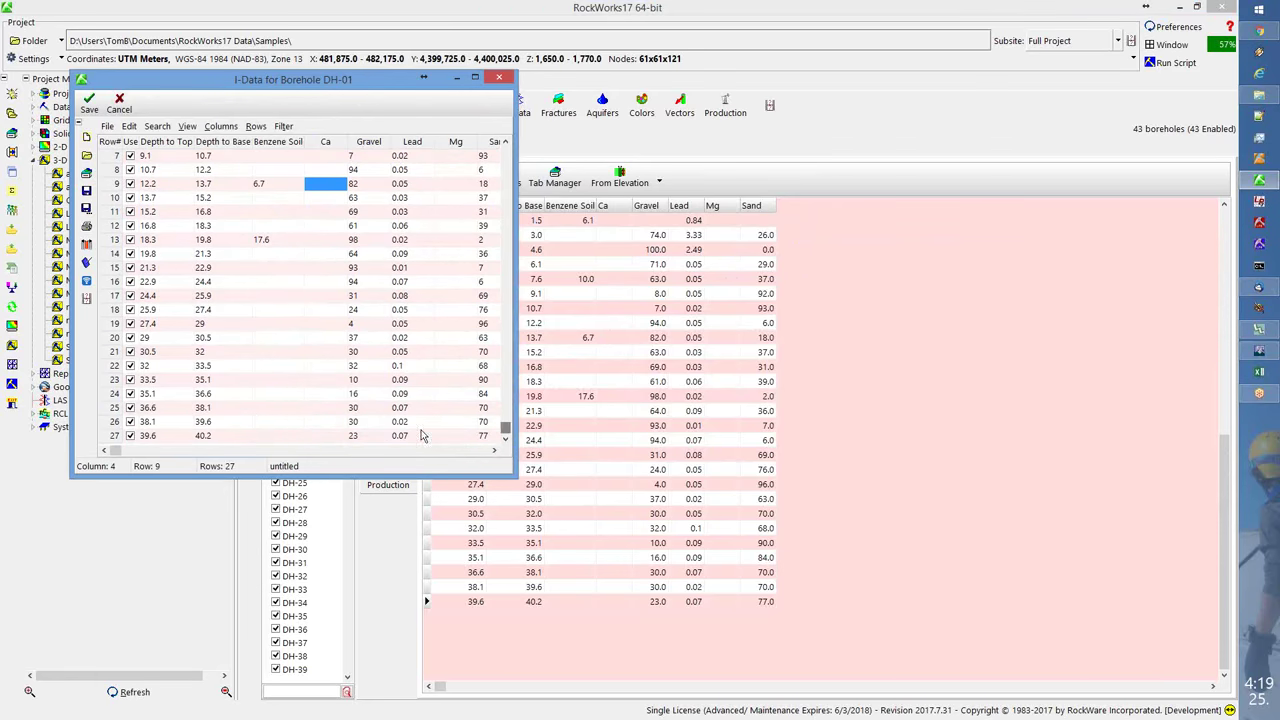
- Extend the DH-01 datasheet with blank rows below the last interval, then save and commit the changes
left_click(152, 435)
key("Down")
key("Down")
key("Down")
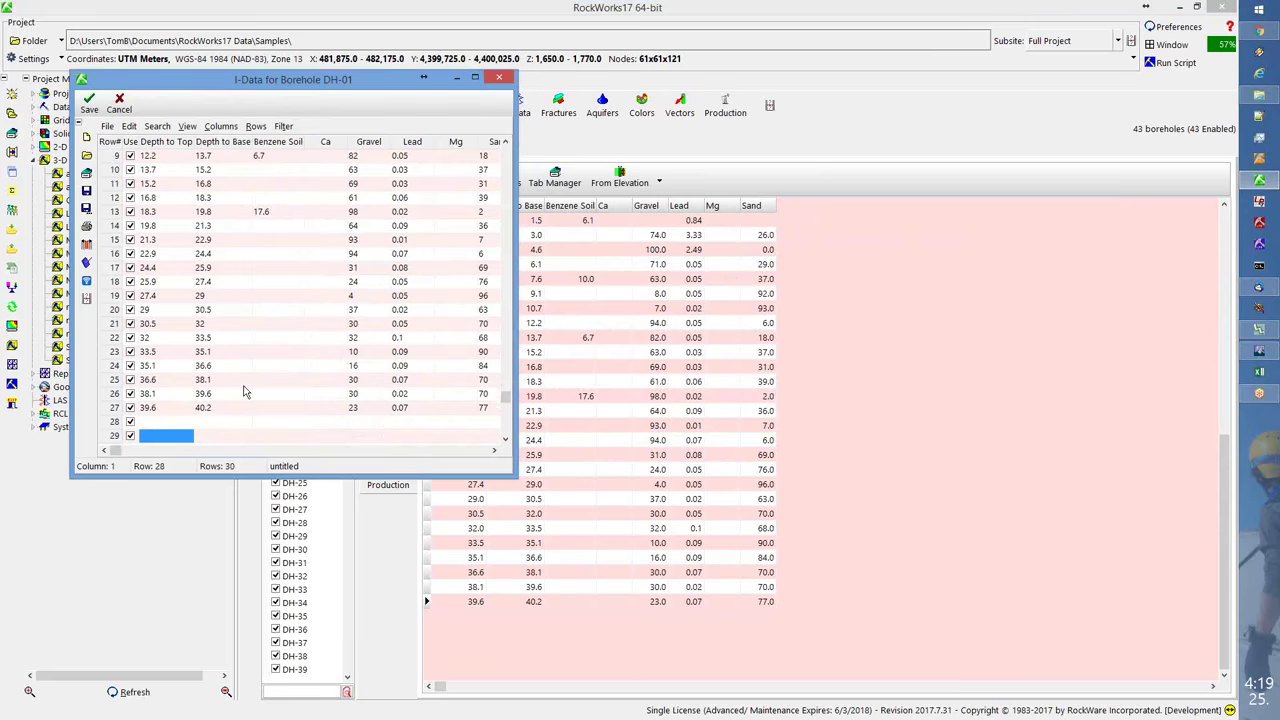
key("Up")
key("Up")
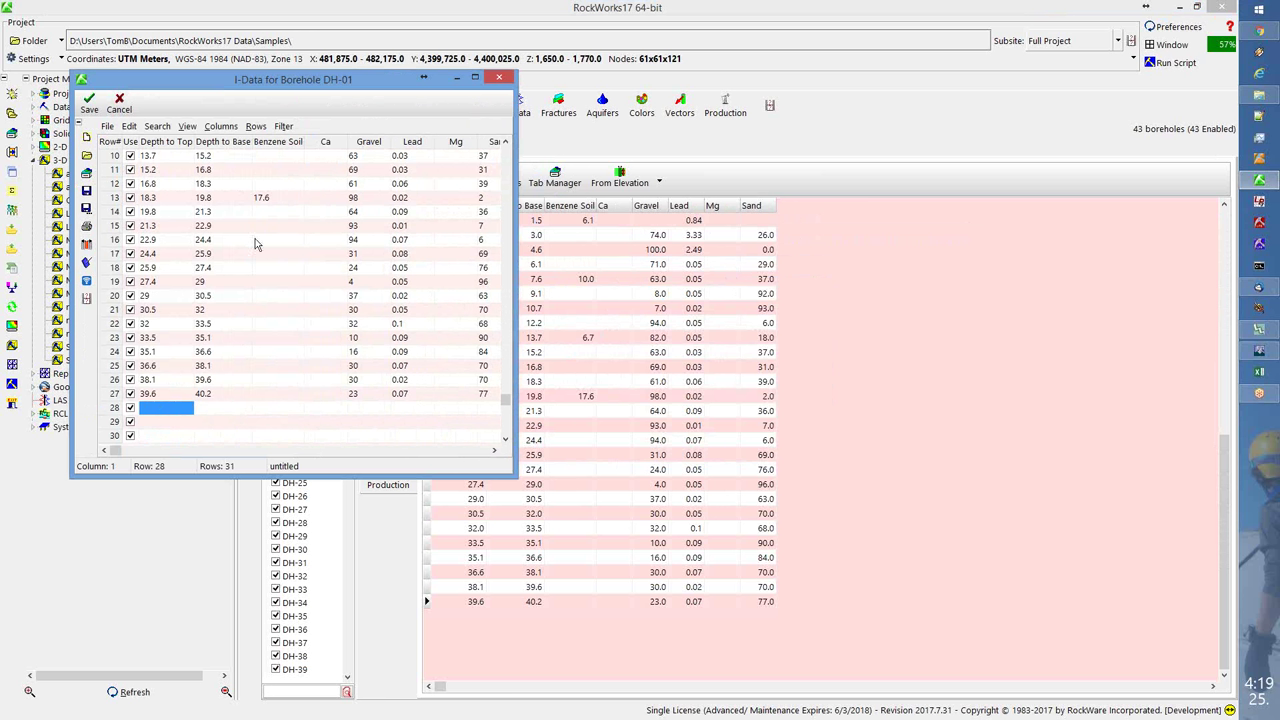
left_click(98, 112)
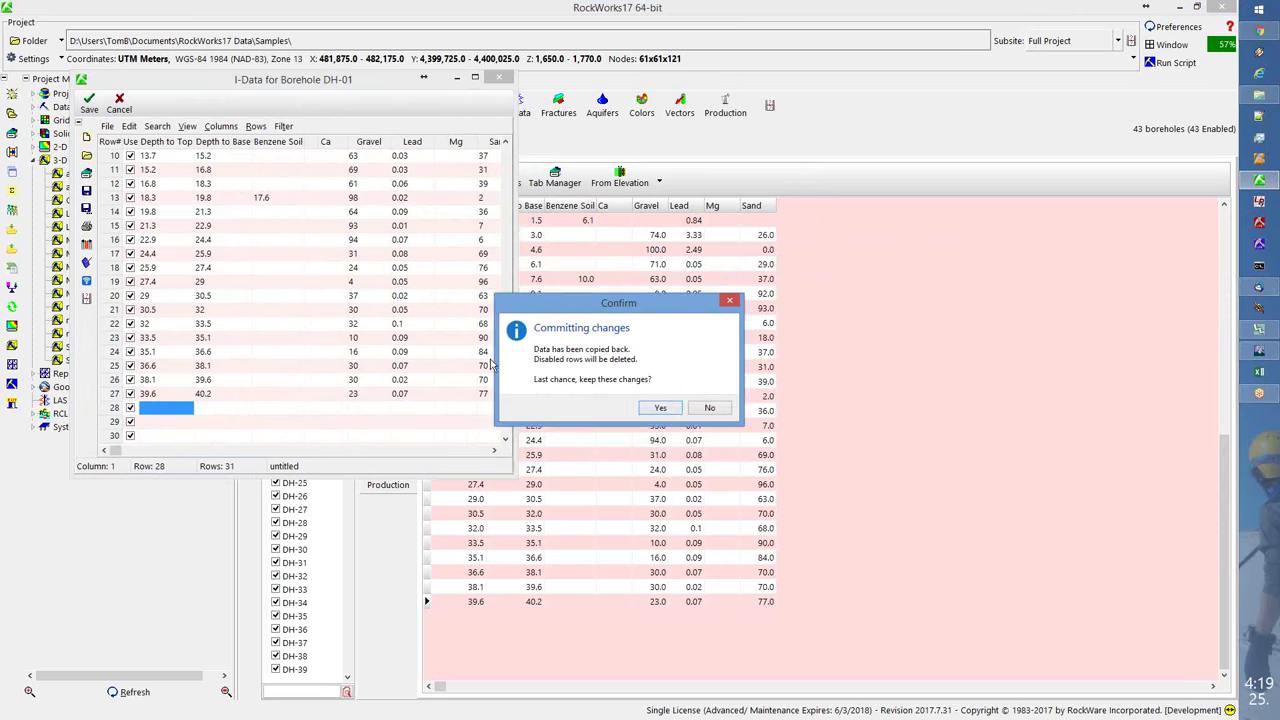
left_click(661, 407)
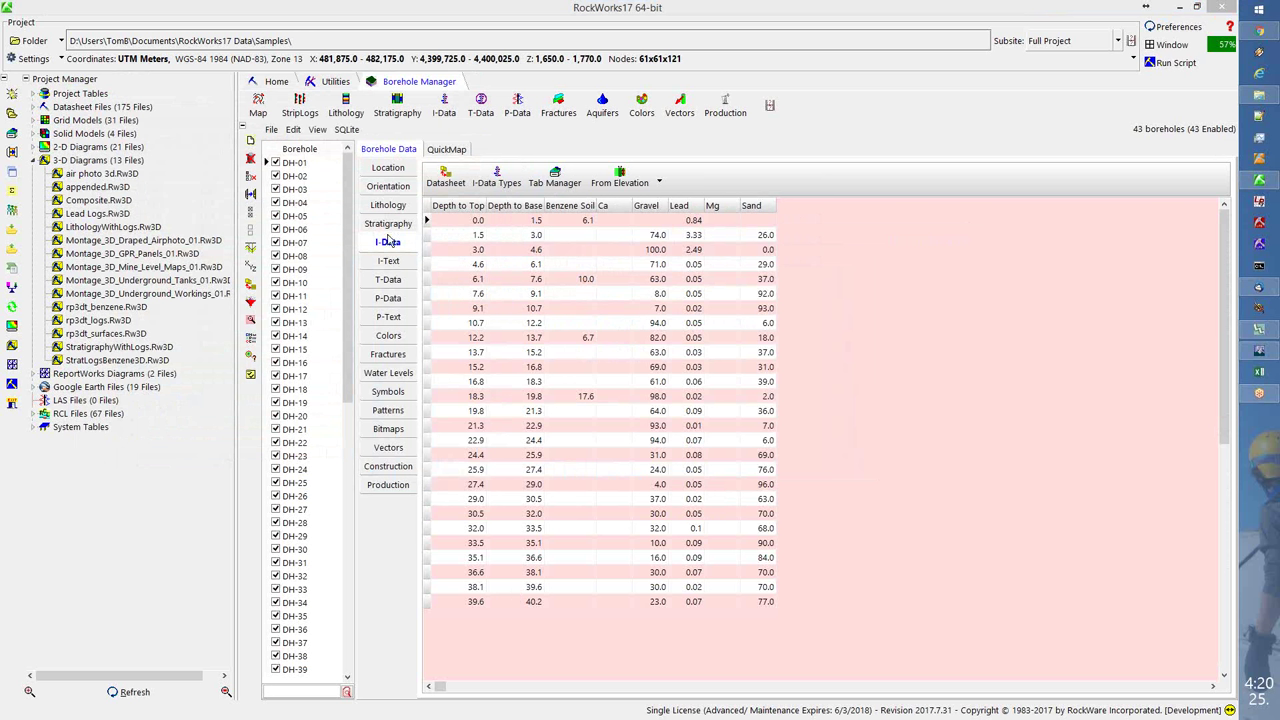
- Start an I-Data fence diagram, expand the Create New Model settings, and inspect the G-value filter options without changing them
left_click(444, 104)
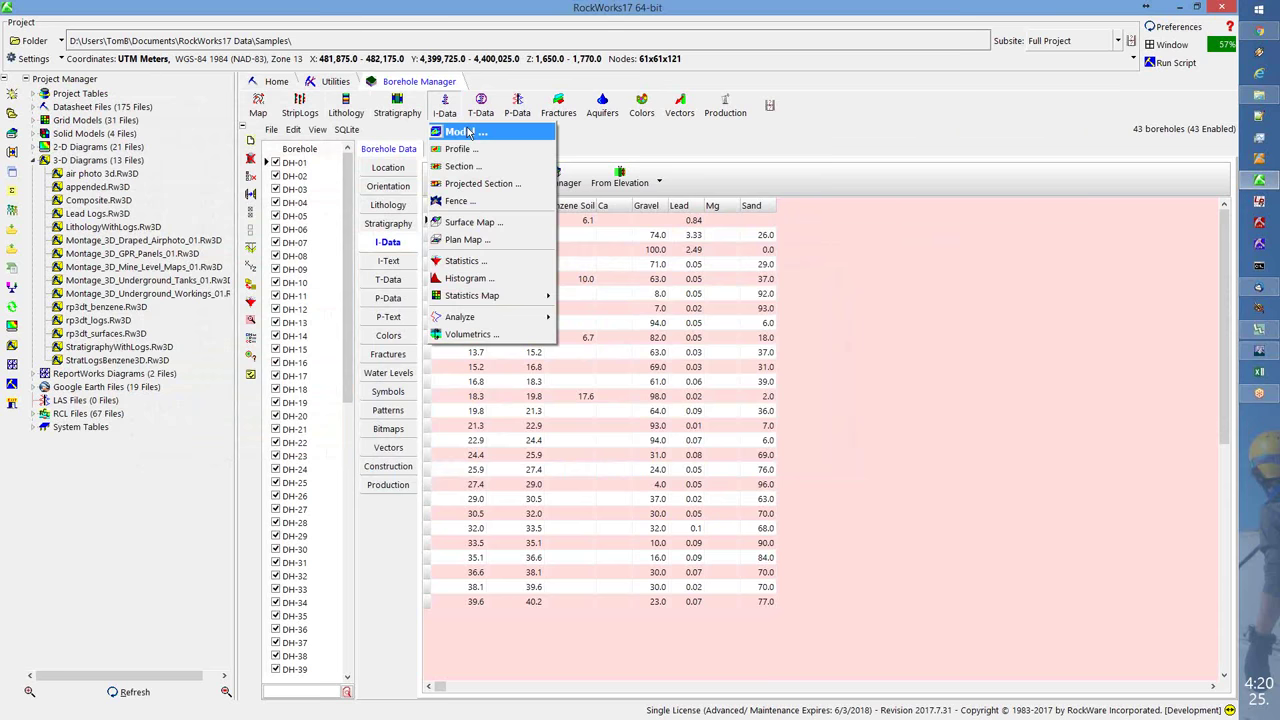
left_click(467, 202)
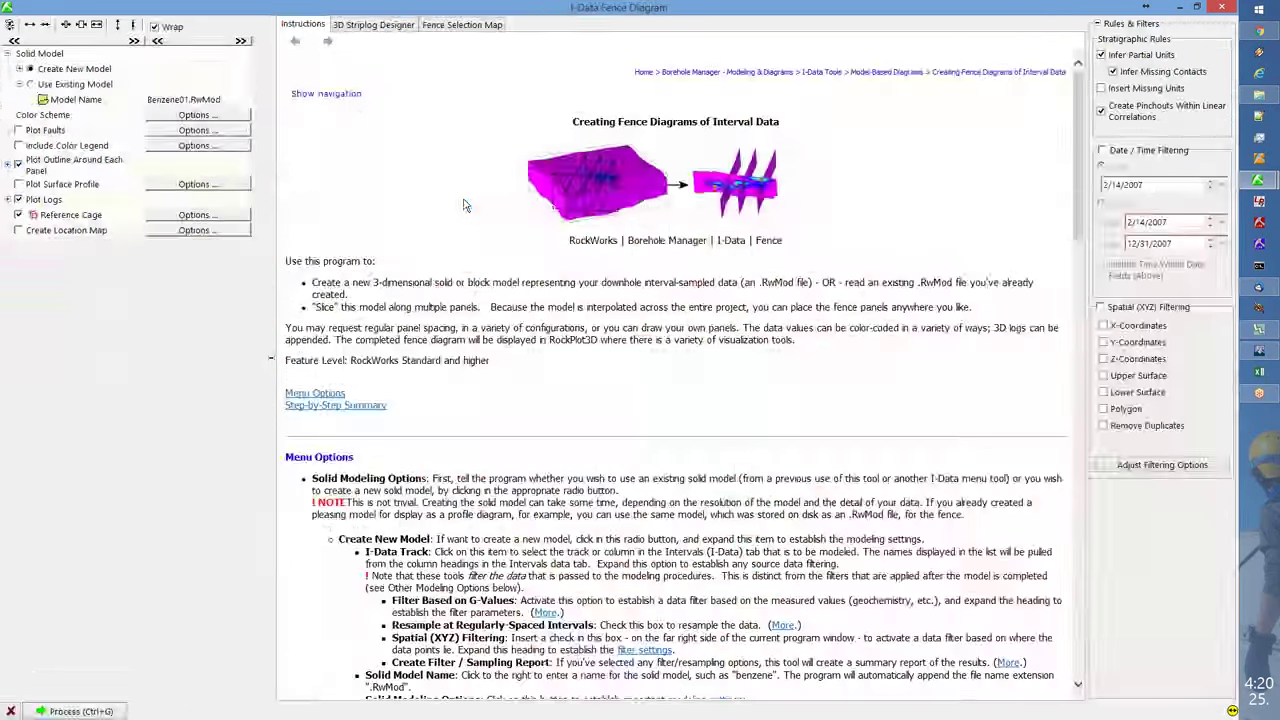
left_click(19, 70)
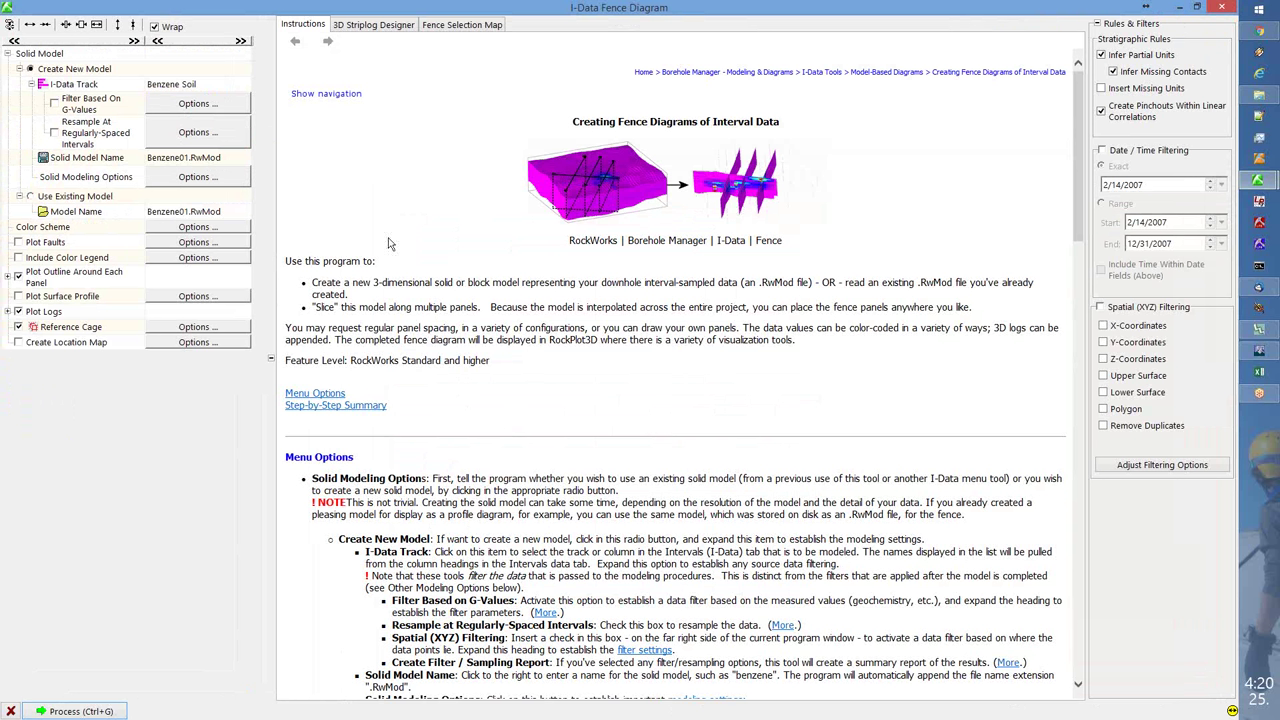
left_click(203, 105)
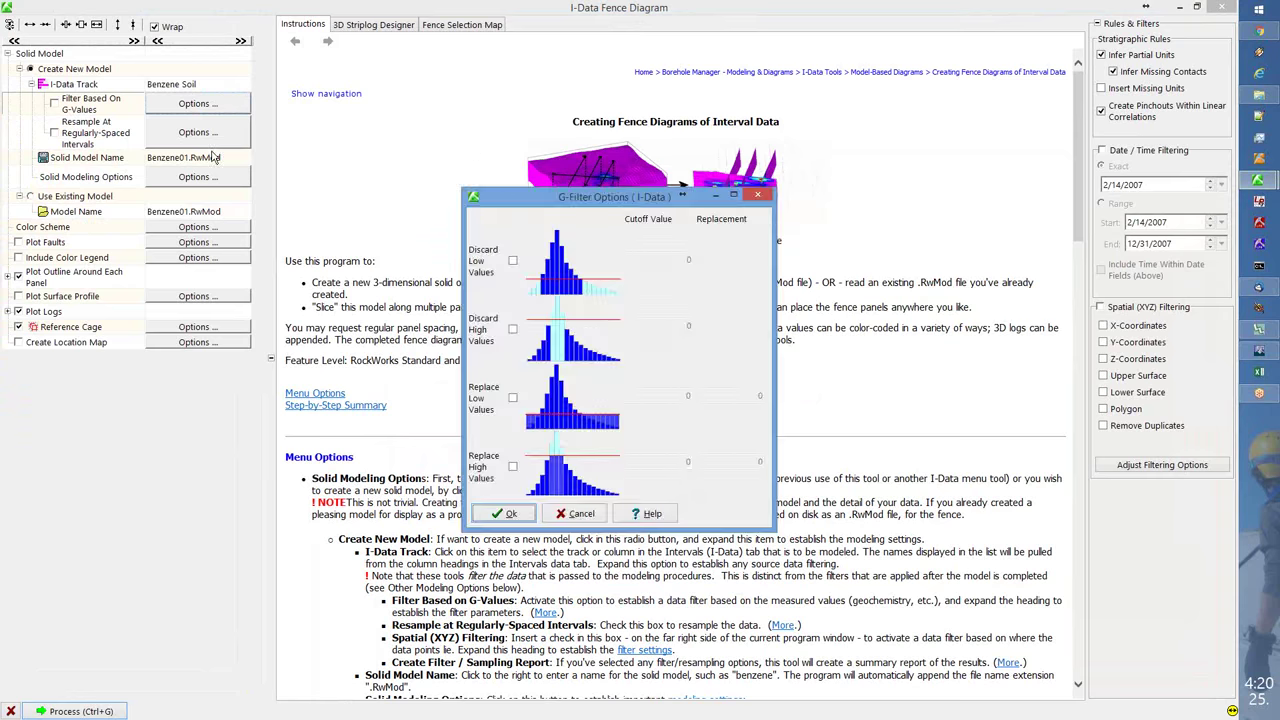
left_click(756, 196)
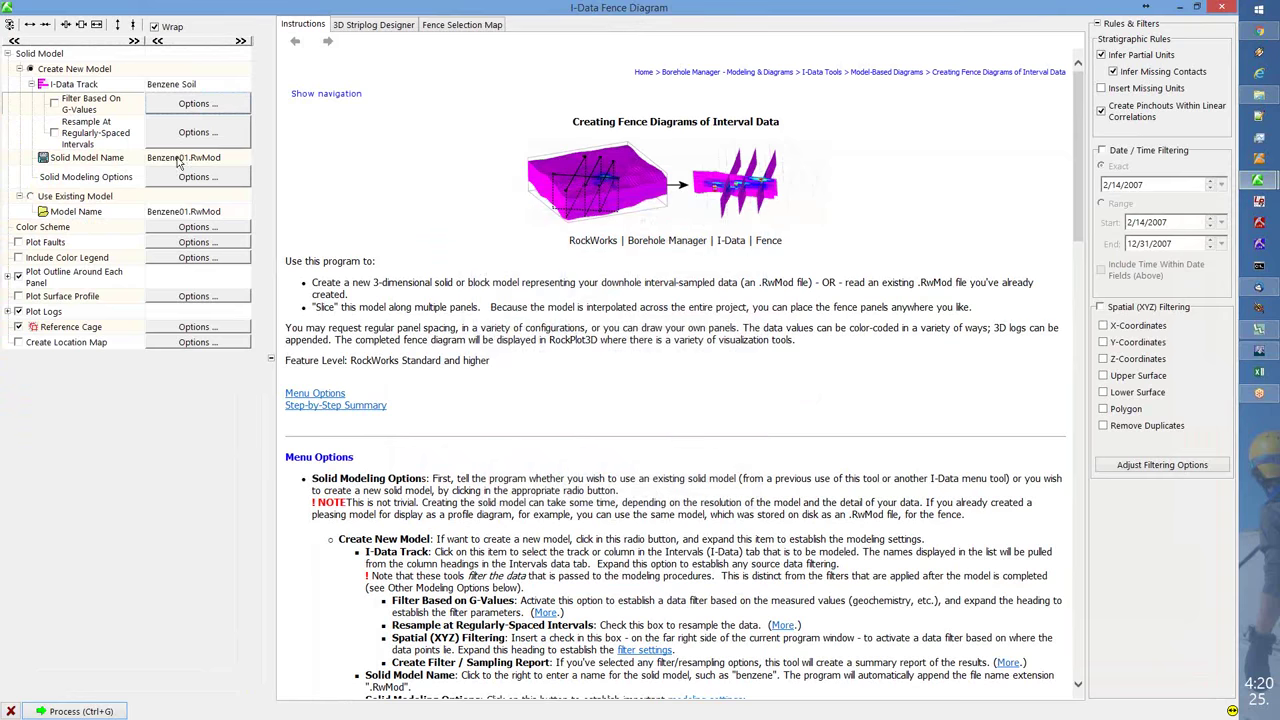
- Compare the IDW methods in the Solid Modeling Options and try a vertical weighting exponent of 5 for IDW - Advanced
left_click(187, 182)
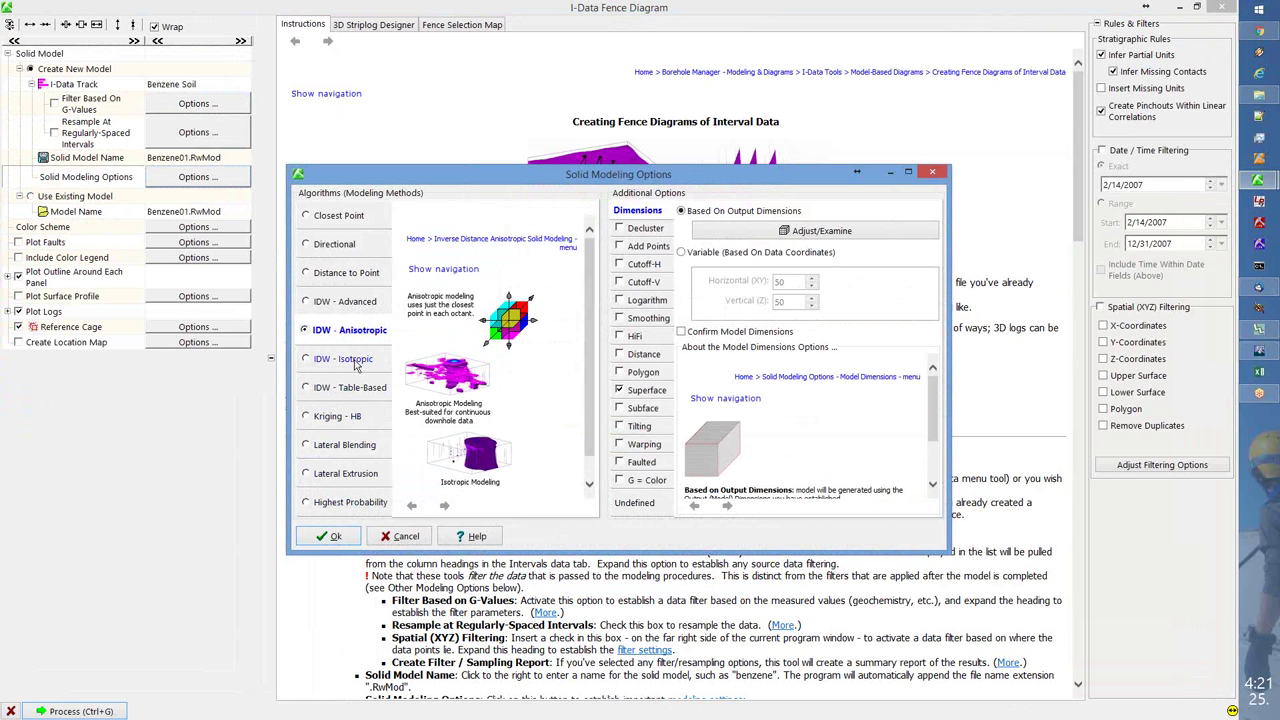
mouse_move(356, 366)
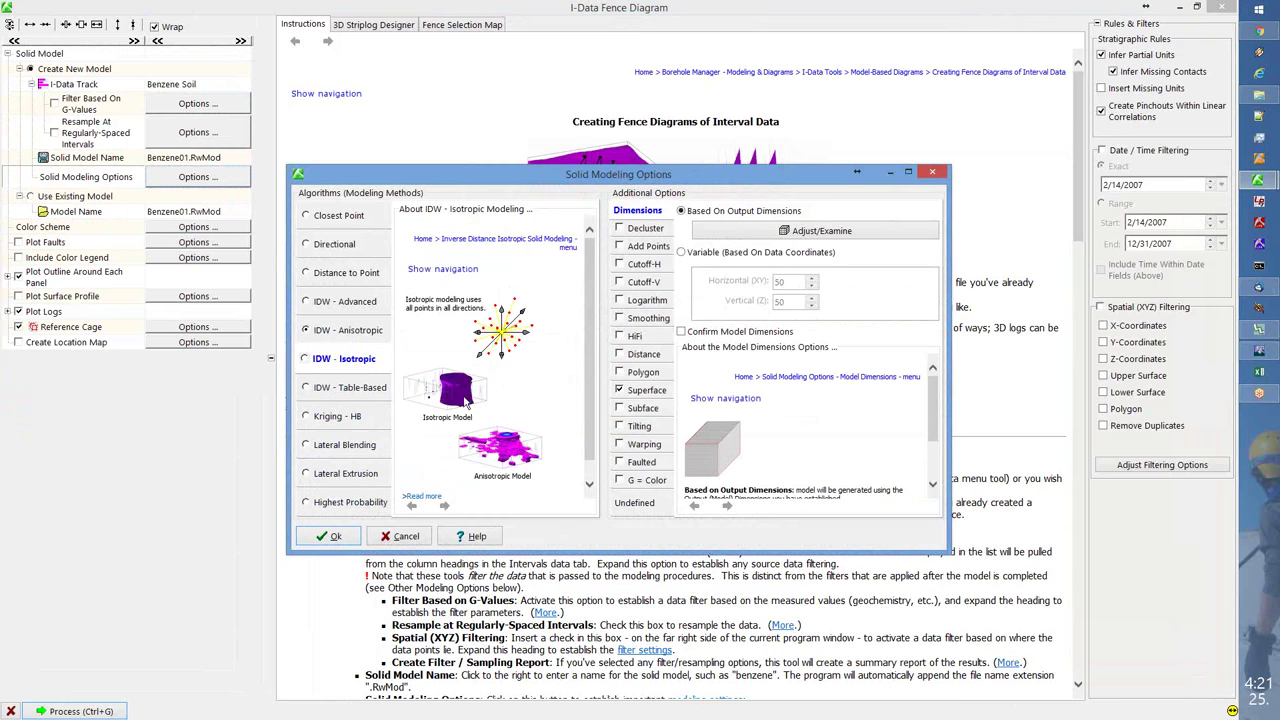
left_click(351, 332)
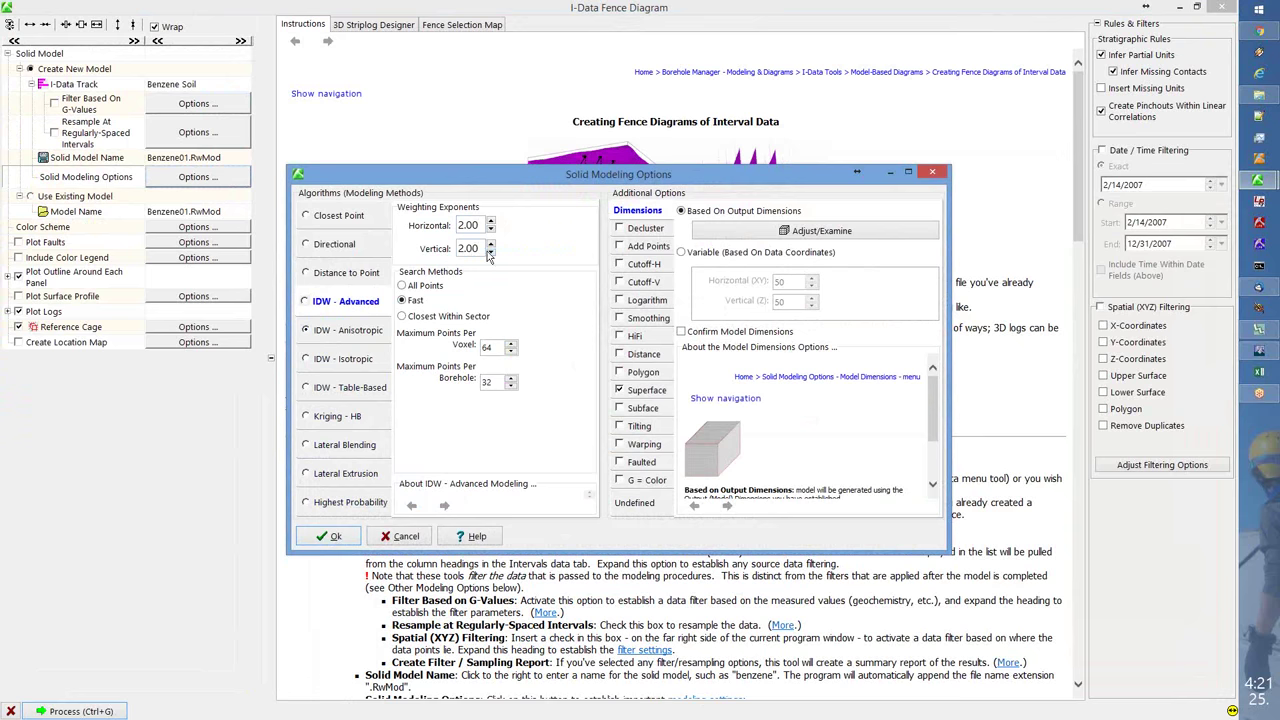
left_click_drag(483, 250, 445, 250)
type("5")
left_click(491, 254)
- Disable Pre-Model Points for Variograms under Kriging - HB and review the horizontal and vertical cutoff options
left_click(341, 422)
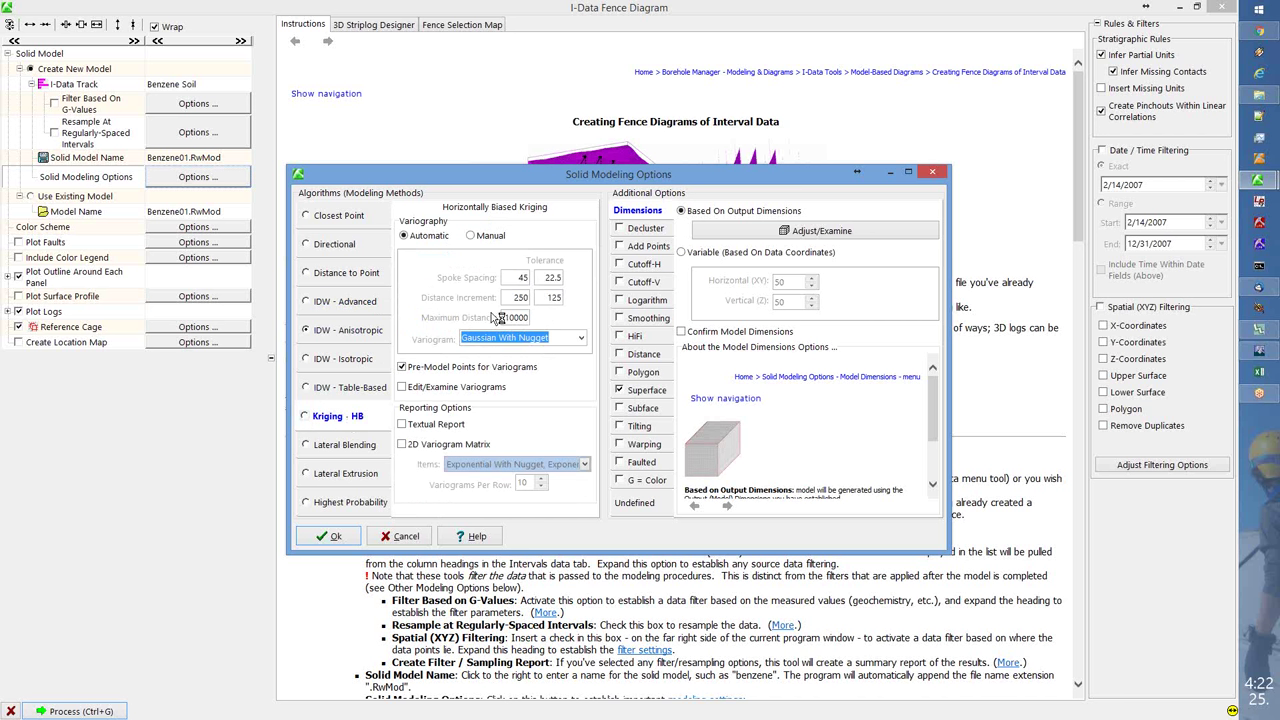
left_click(402, 367)
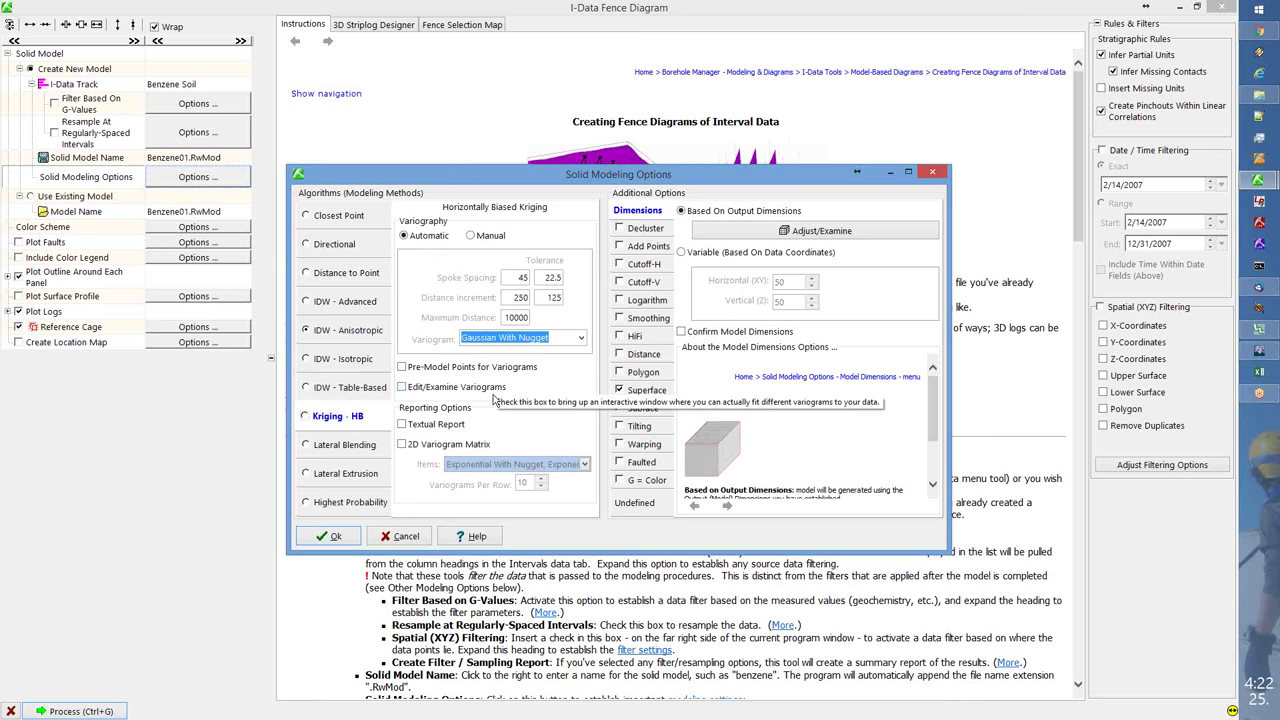
left_click(650, 266)
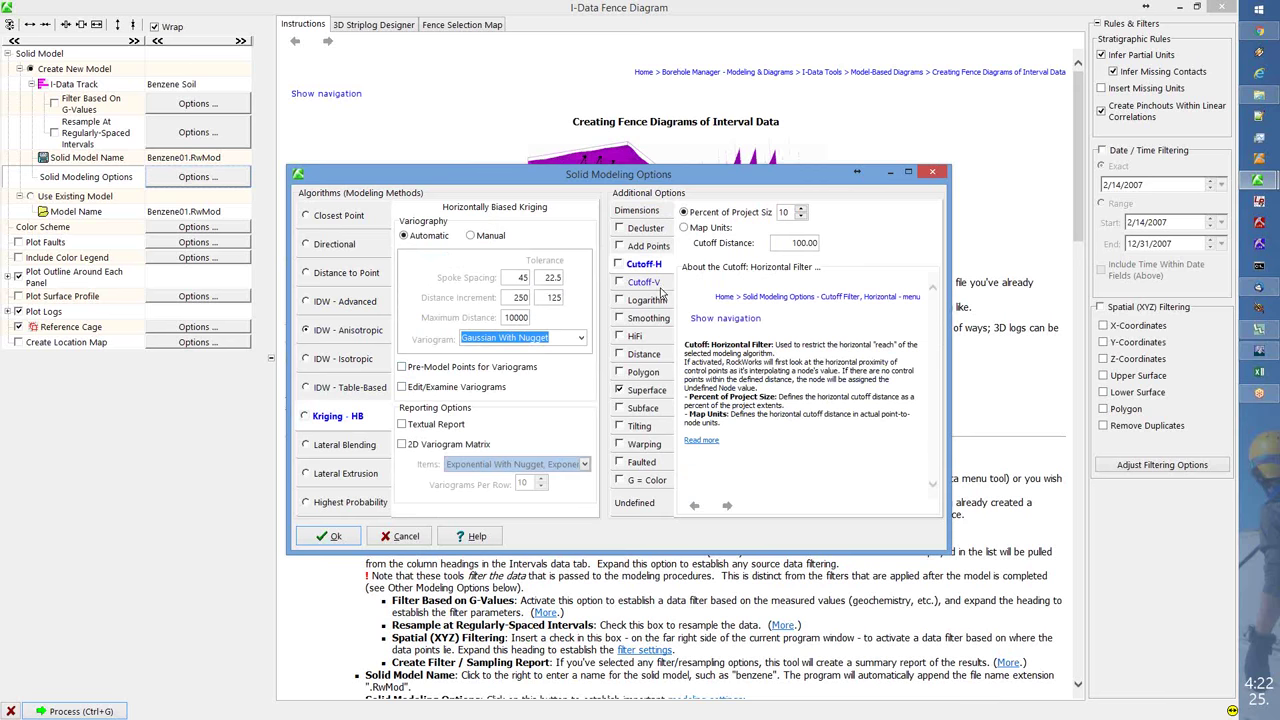
left_click(655, 285)
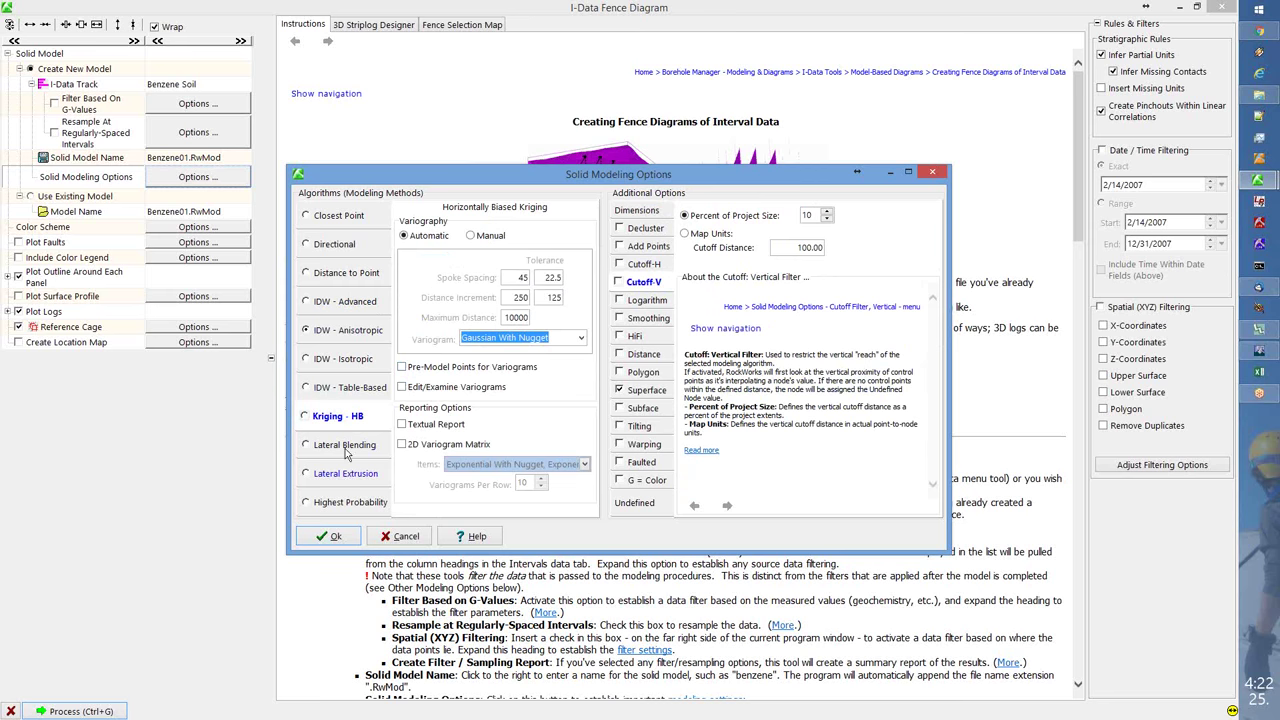
- Keep IDW - Anisotropic as the modeling method, check the Superface settings and accept the solid modeling options
left_click(340, 333)
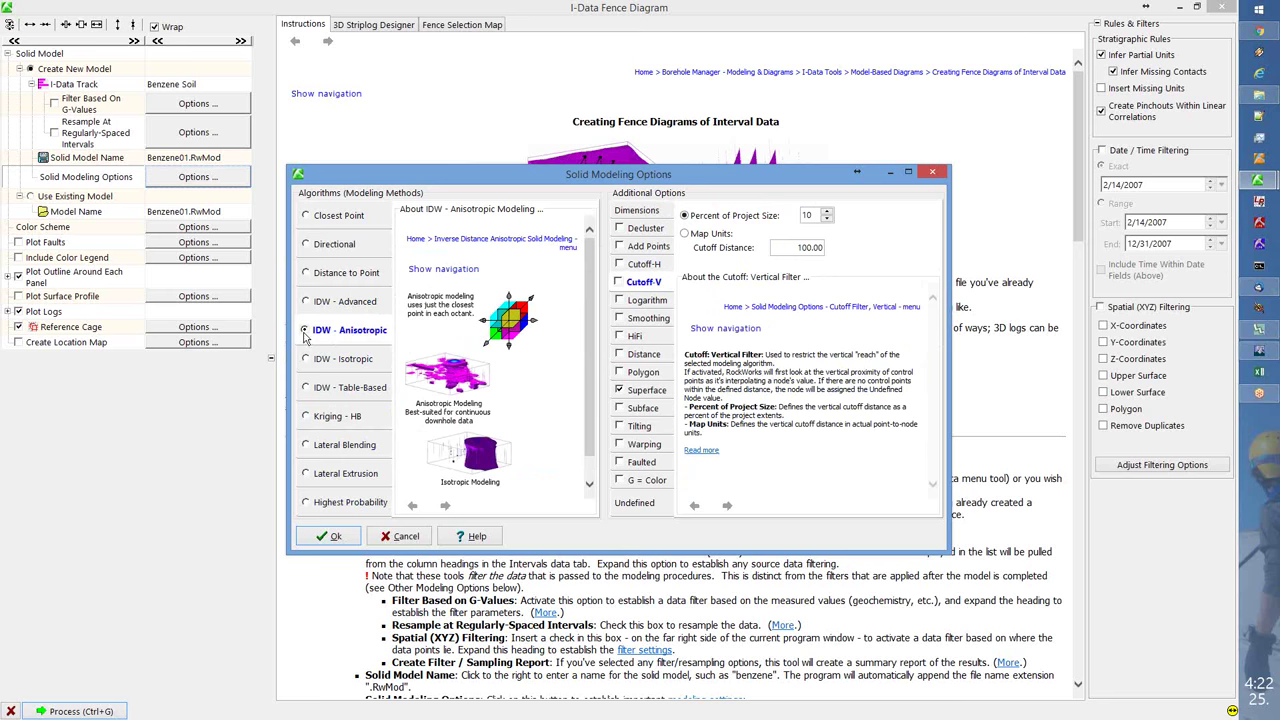
left_click(652, 391)
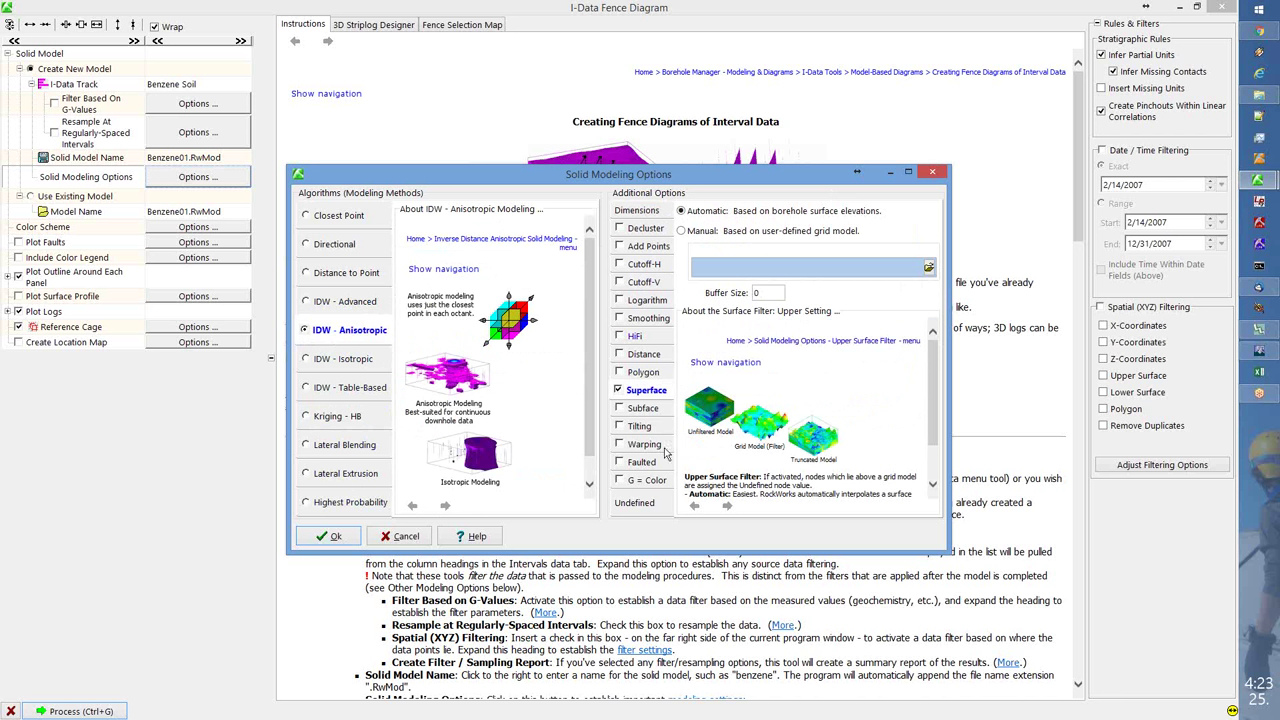
left_click(338, 536)
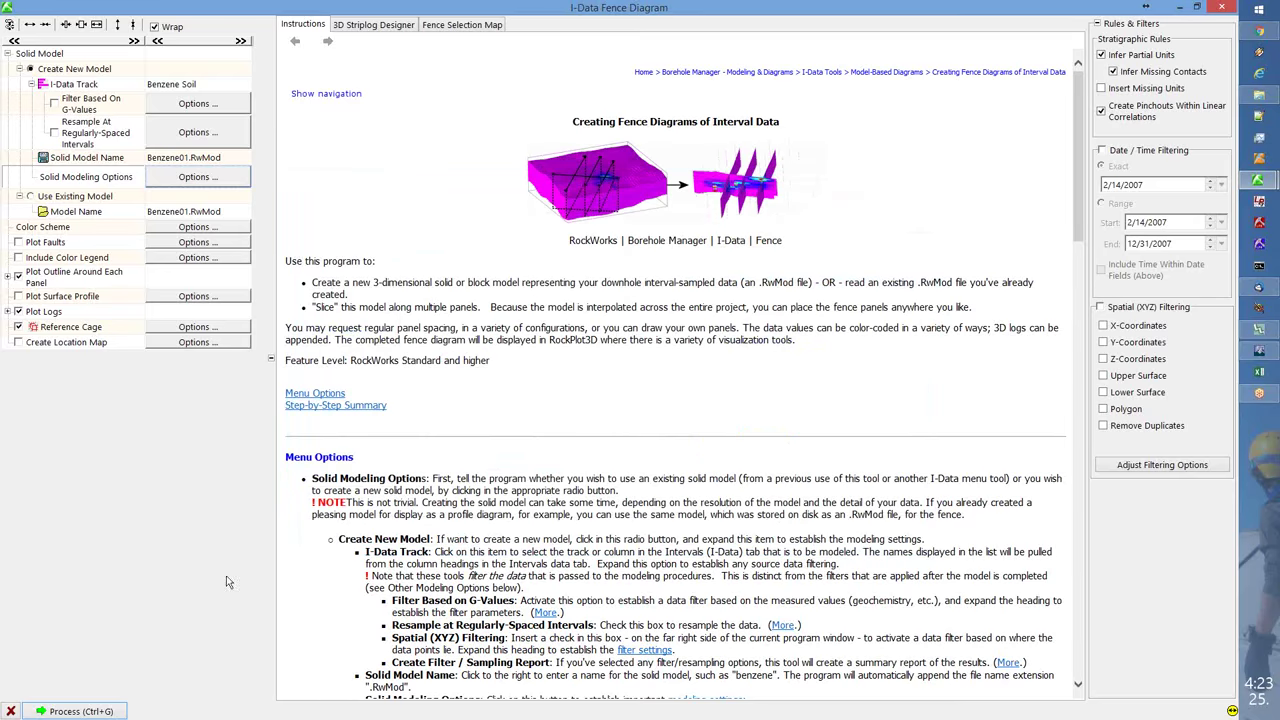
- Process the Benzene Soil fence diagram with the proposed color interval and rotate the resulting 3D view
left_click(110, 711)
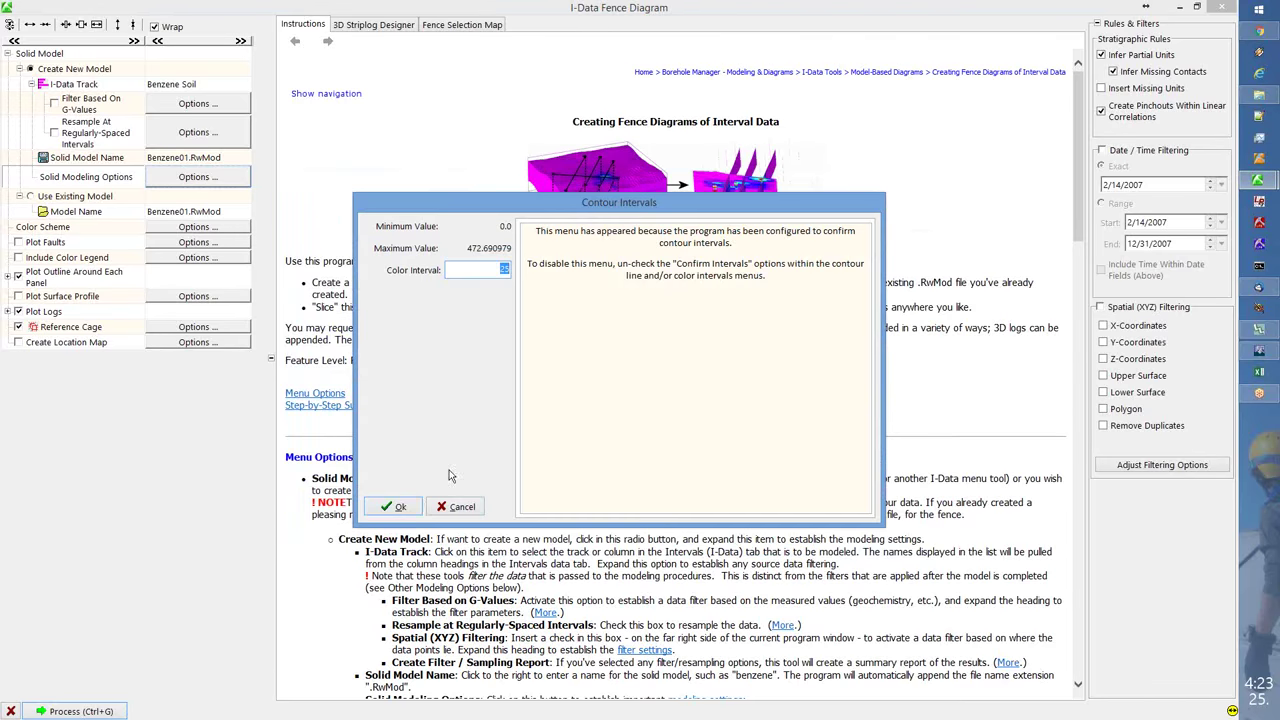
left_click(400, 507)
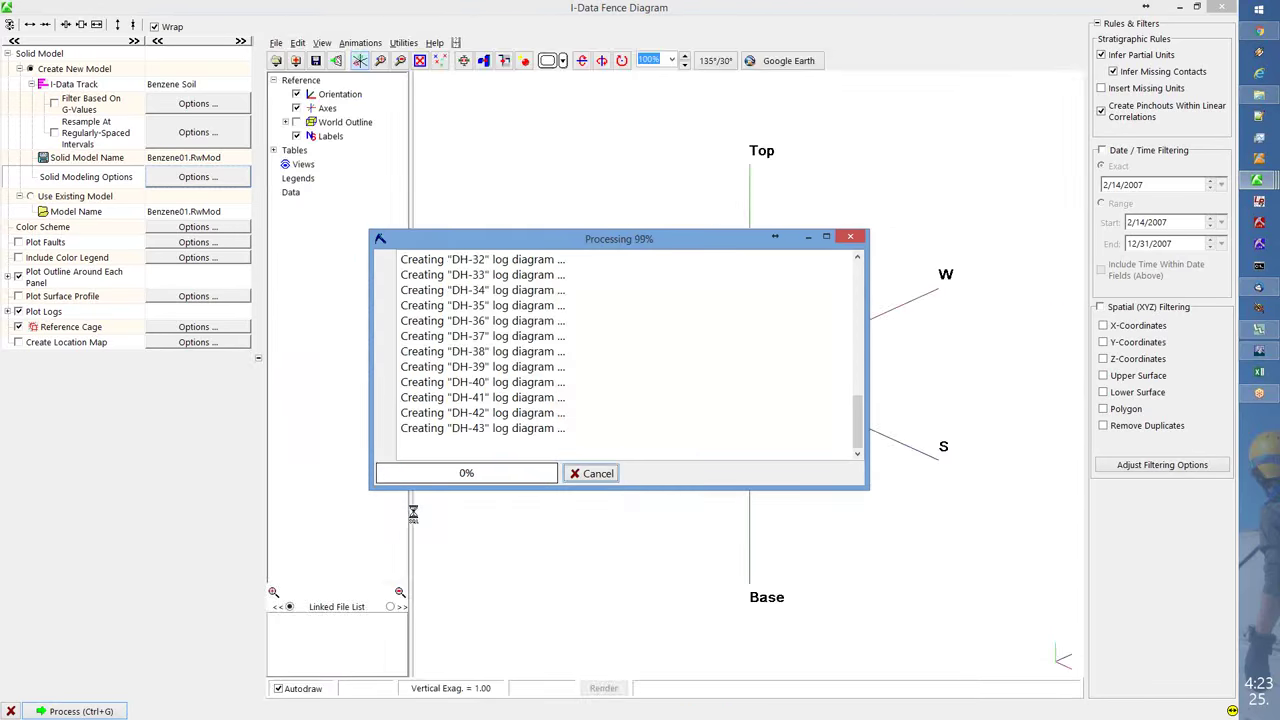
left_click_drag(548, 482, 654, 468)
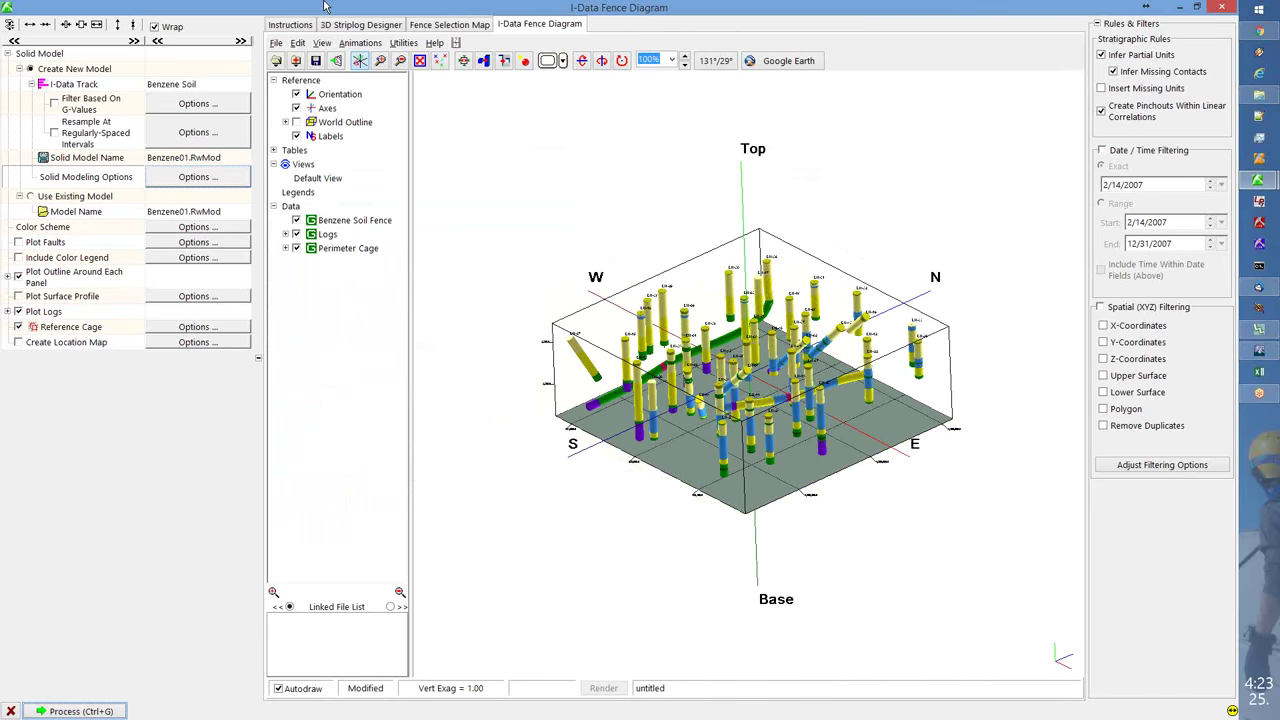
- On the Fence Selection Map, draw two northeast-southwest panels, from near DH-31 to DH-16 and from DH-12 to west of DH-14
left_click(428, 24)
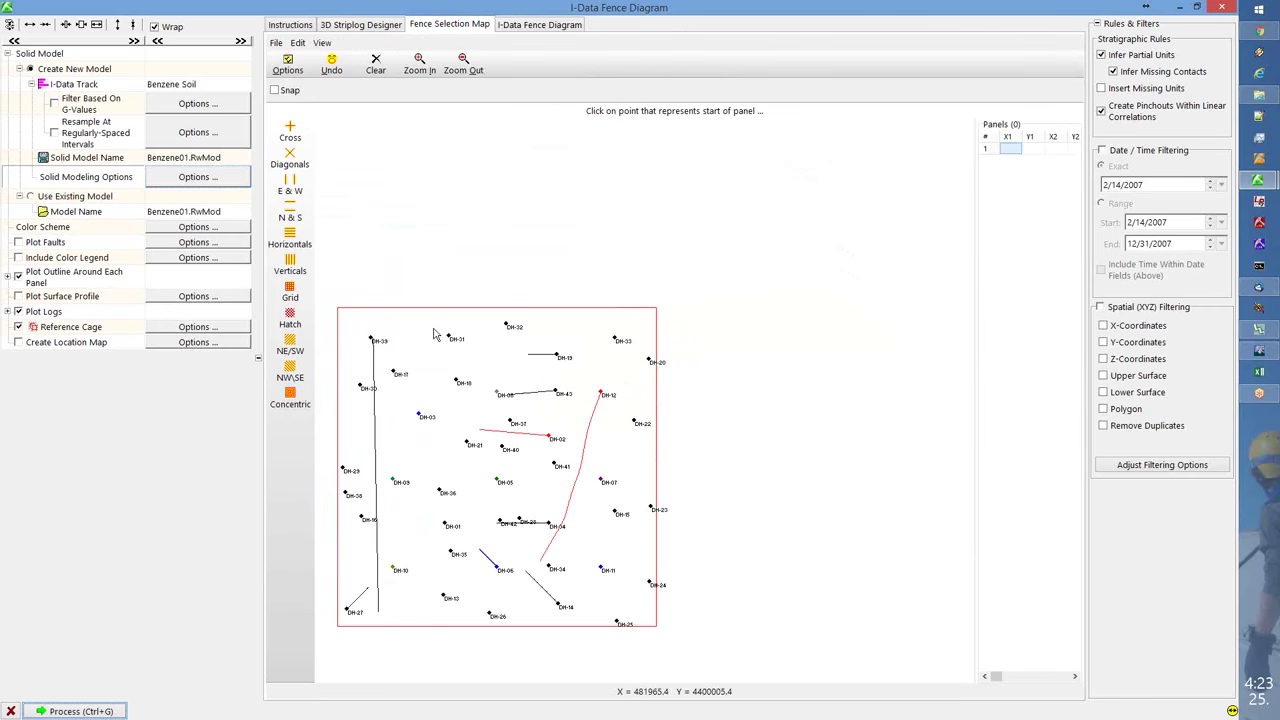
left_click(472, 344)
left_click(376, 518)
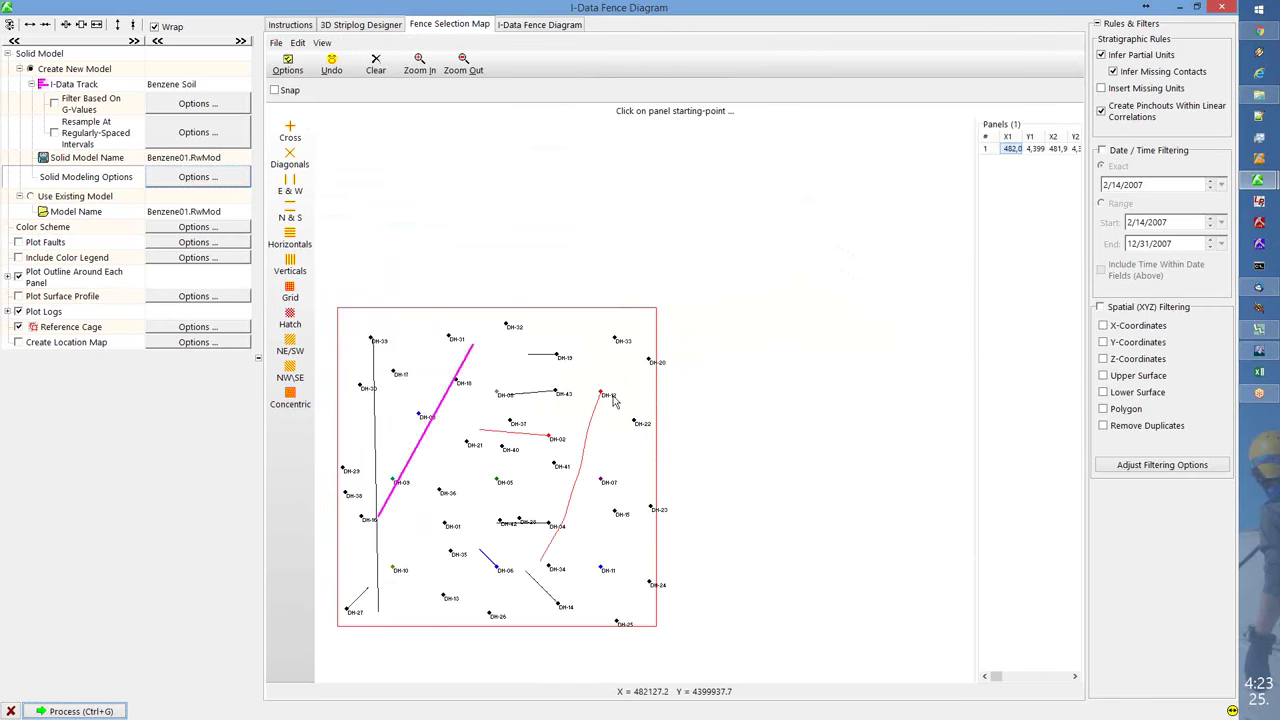
left_click(613, 393)
left_click(523, 617)
- Add two long northwest-southeast panels crossing the first two, plus a short panel from near DH-19 to near DH-32
left_click(372, 381)
left_click(619, 505)
left_click(347, 494)
left_click(608, 589)
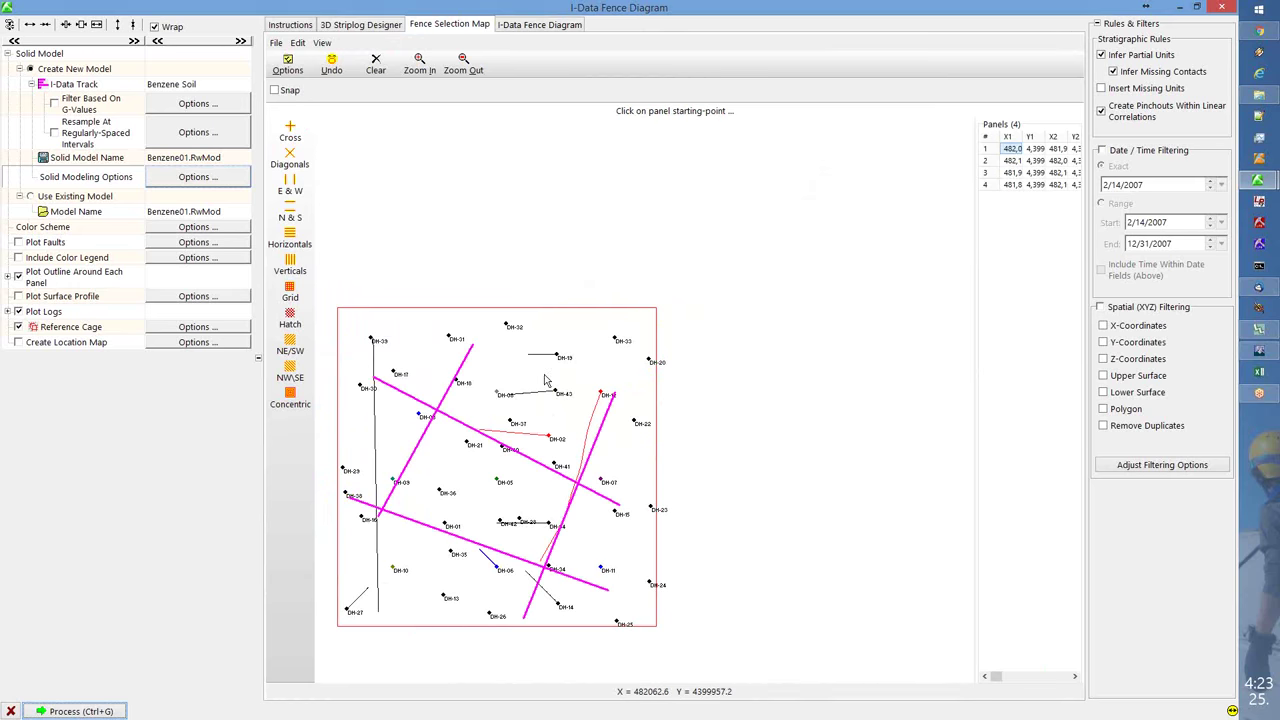
left_click(566, 350)
left_click(534, 324)
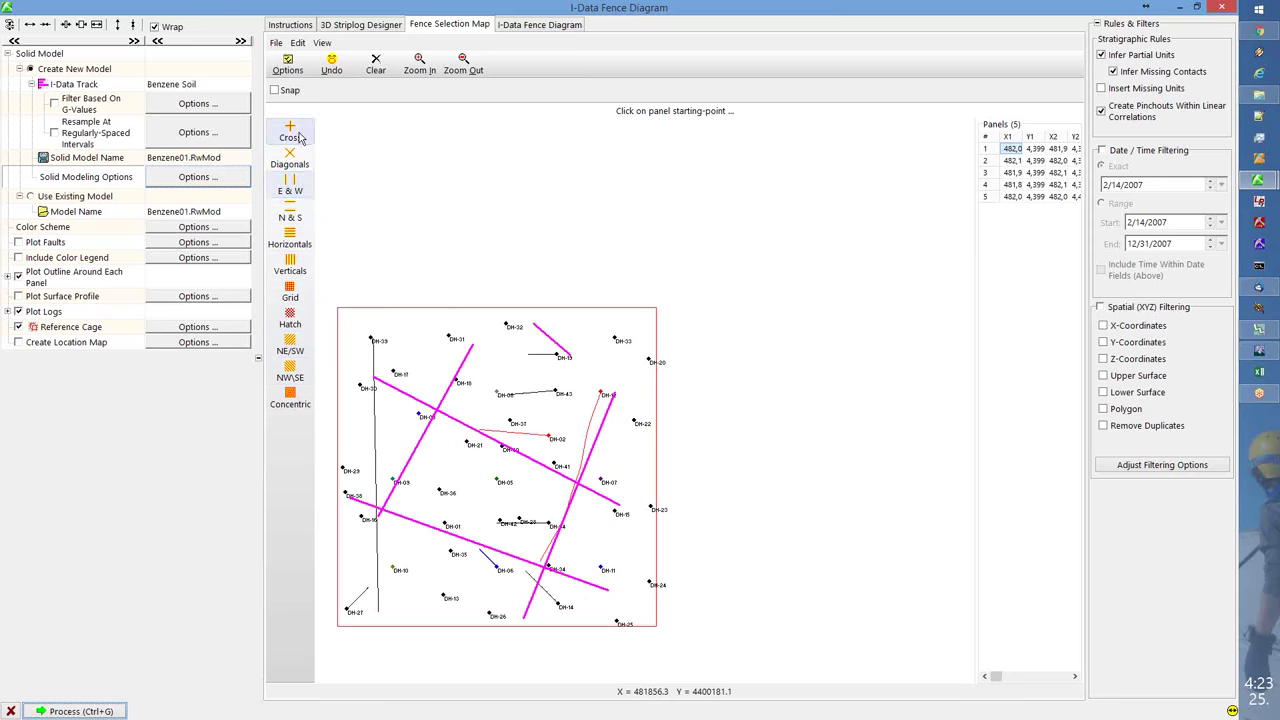
- Replace the hand-drawn fence panels with the preset Cross, Diagonals, E & W, NE/SW, NW/SE and Concentric layouts
left_click(375, 63)
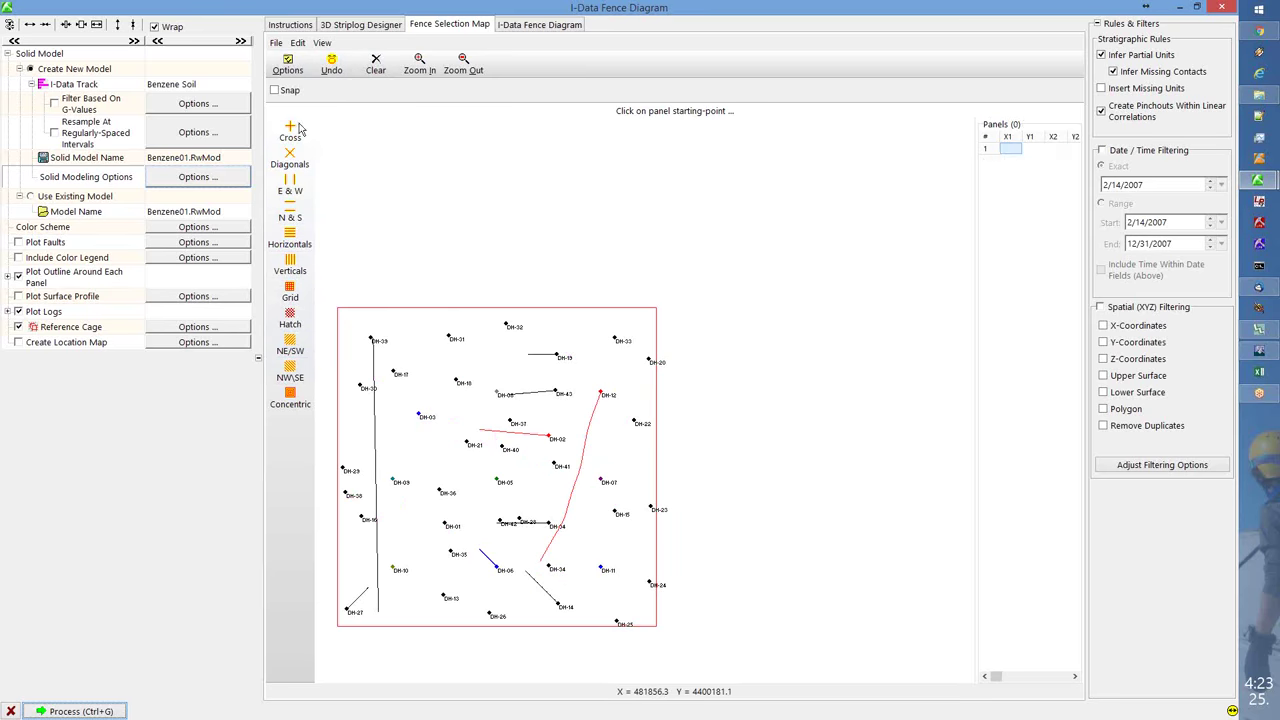
left_click(294, 130)
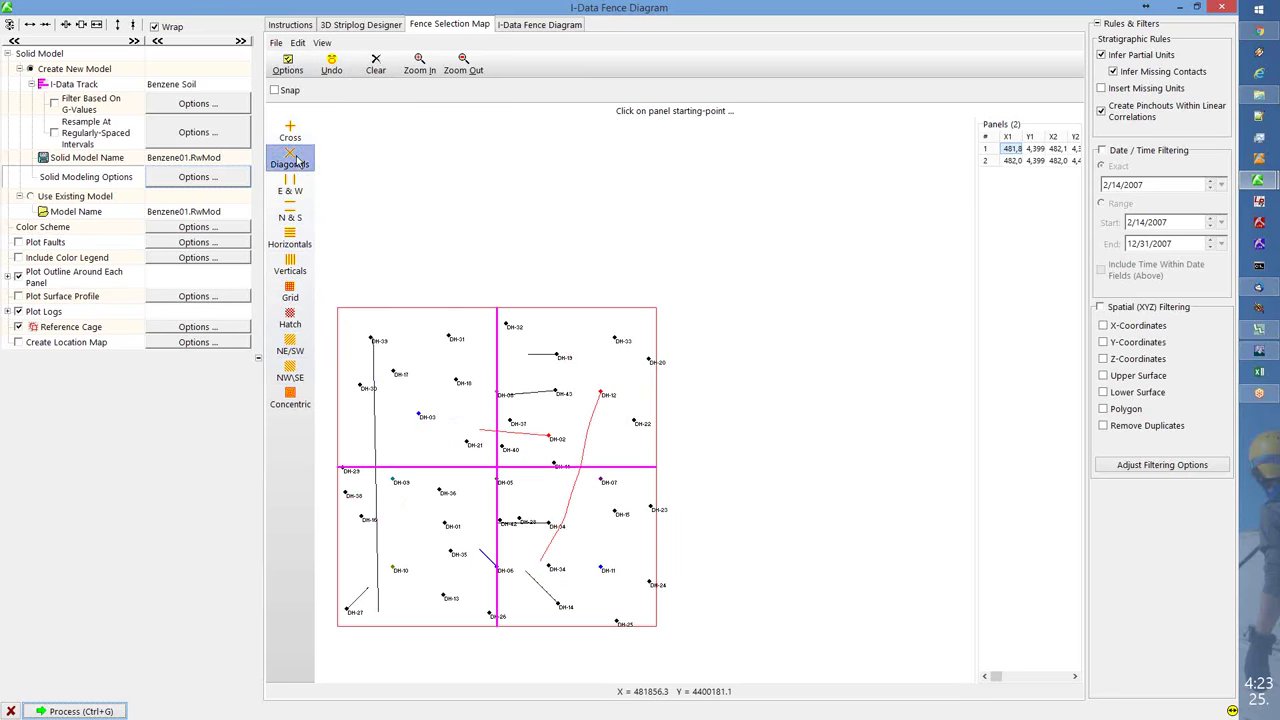
left_click(296, 159)
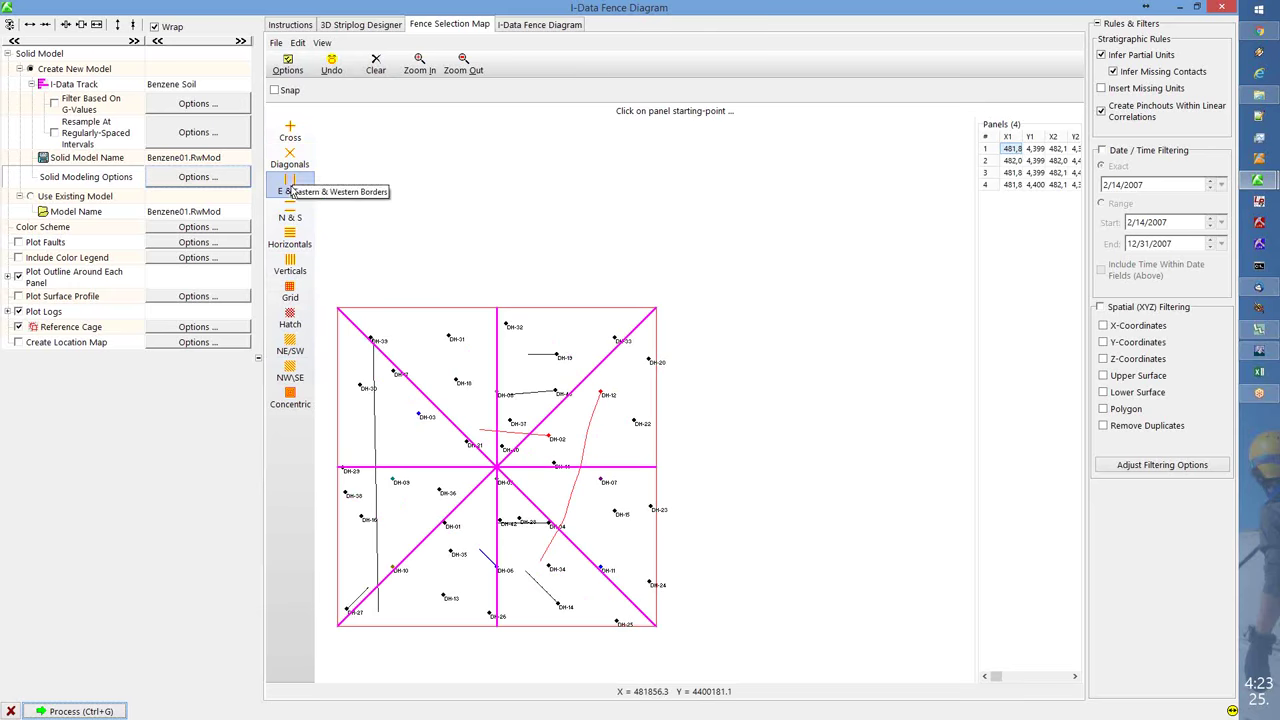
left_click(290, 187)
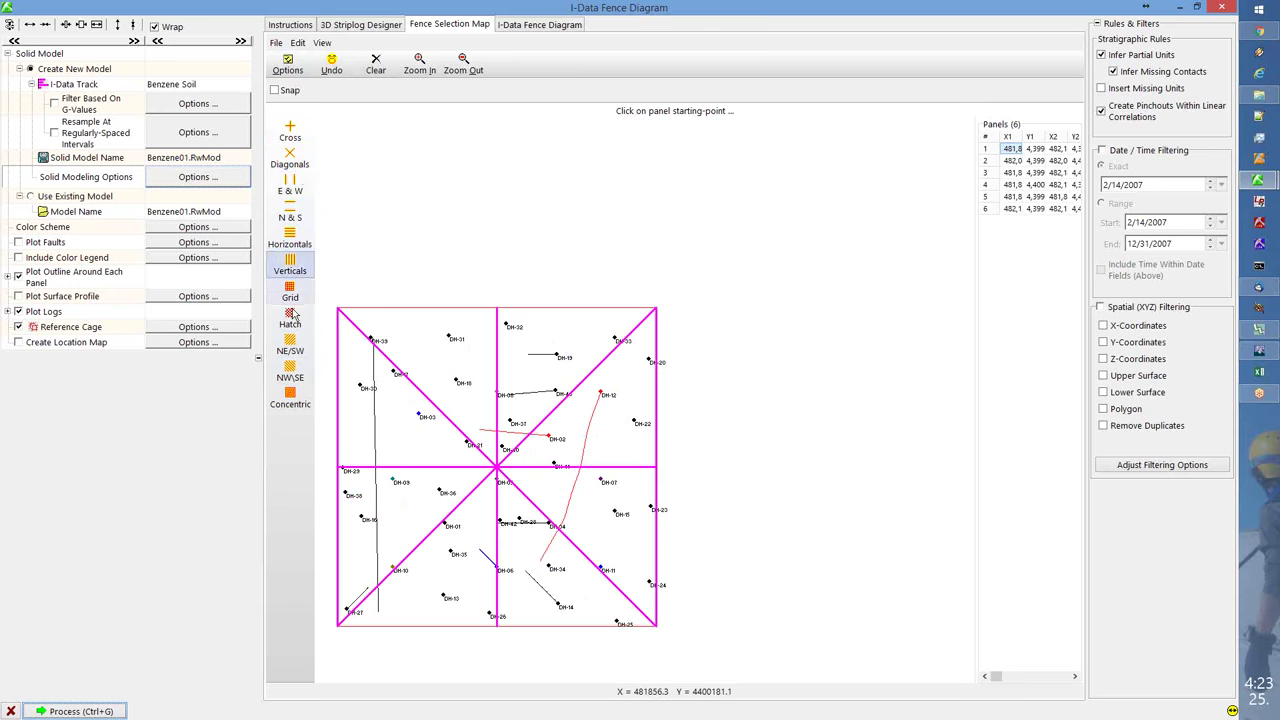
left_click(290, 347)
left_click(294, 375)
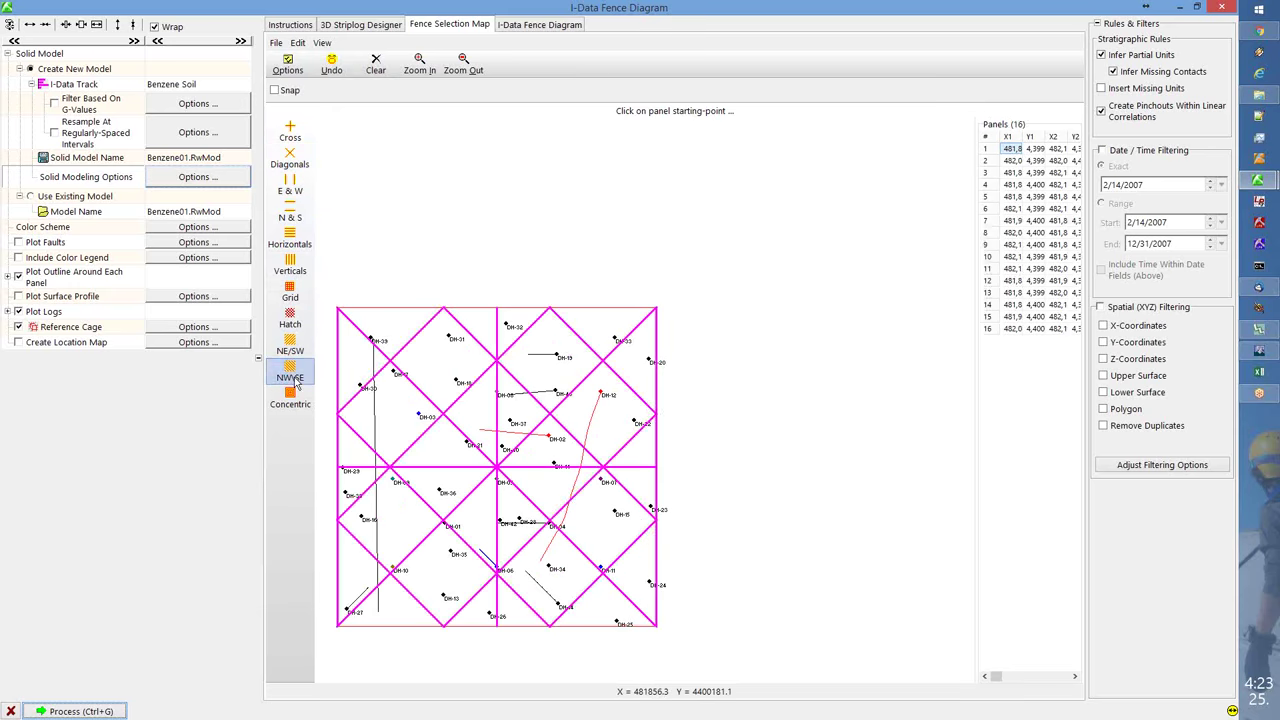
left_click(297, 401)
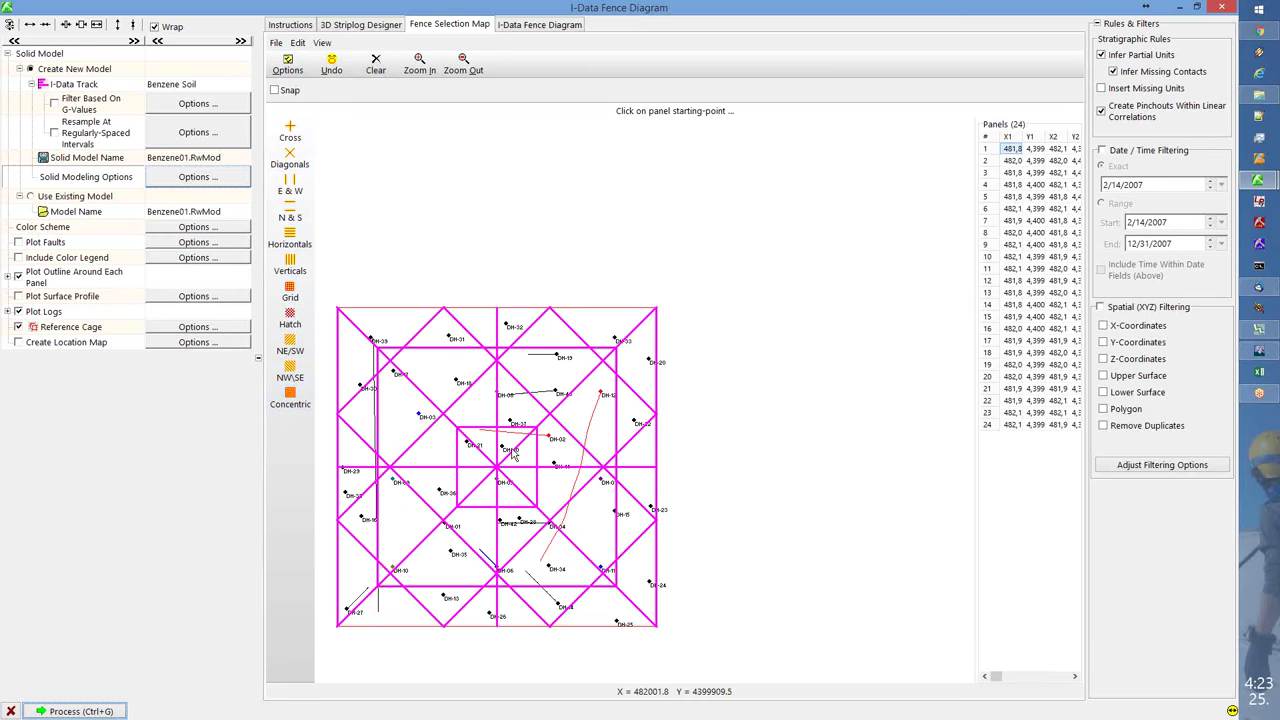
left_click(291, 131)
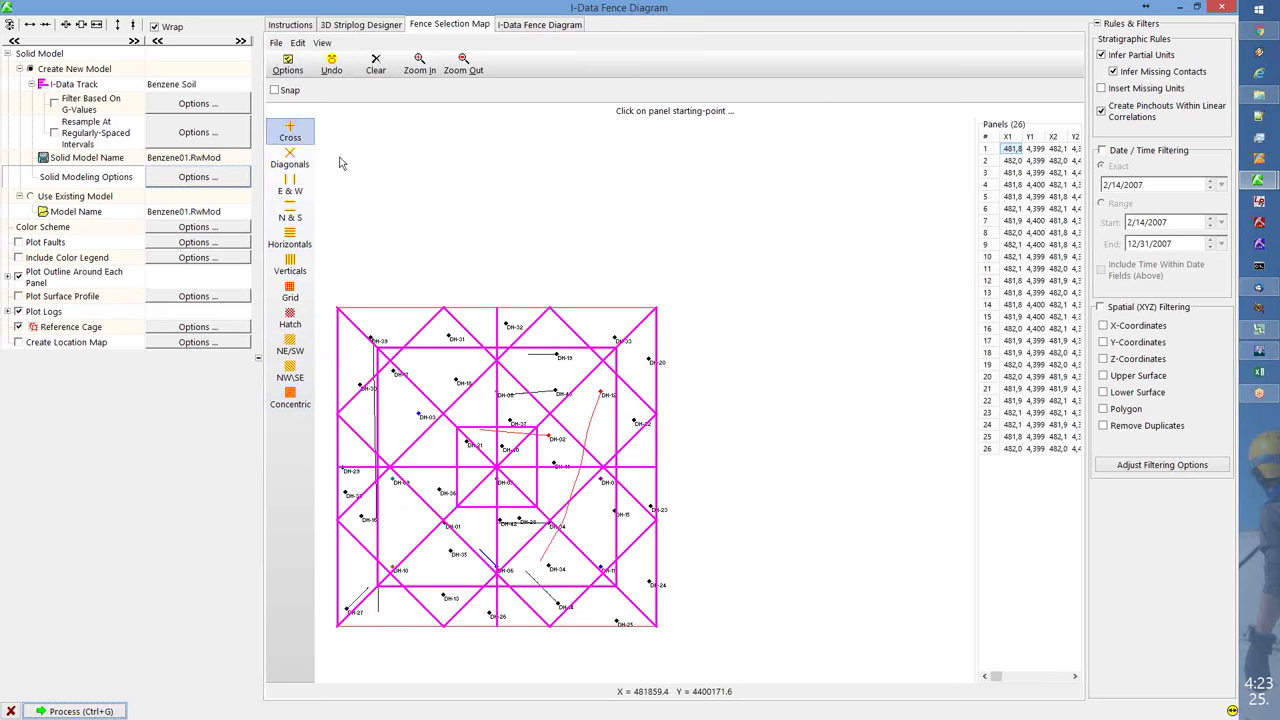
- Clear the fence panels, add the preset Cross layout and draw two diagonal panels that intersect near the map's center
left_click(375, 63)
left_click(291, 131)
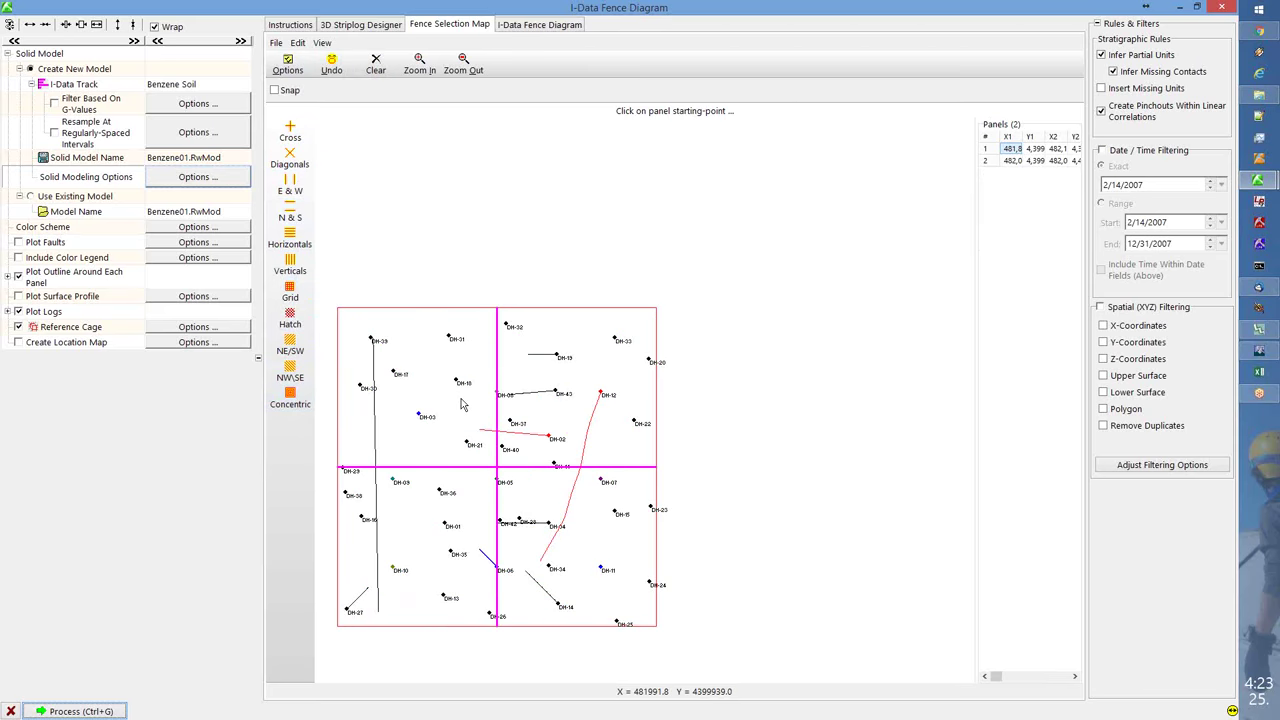
left_click(422, 365)
left_click(573, 566)
left_click(439, 546)
left_click(540, 421)
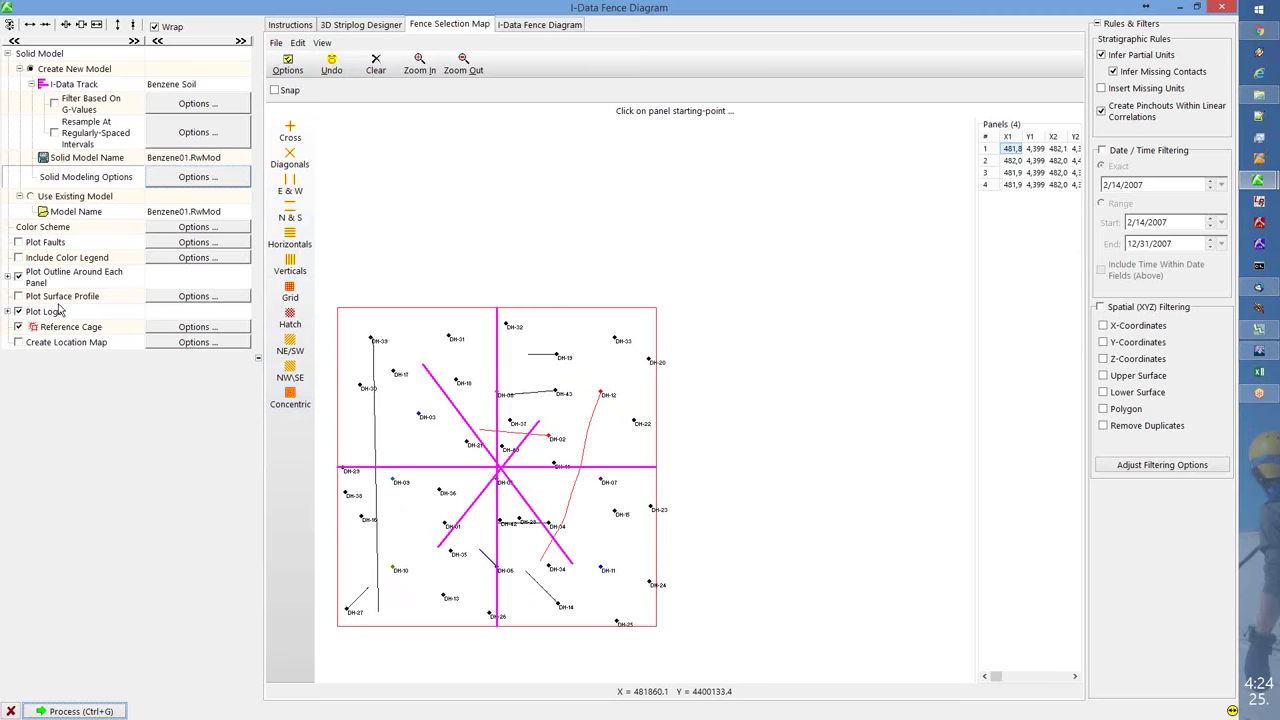
- Process the Benzene Soil fence diagram with the proposed color interval and examine the panels and logs closely from several angles
left_click(120, 708)
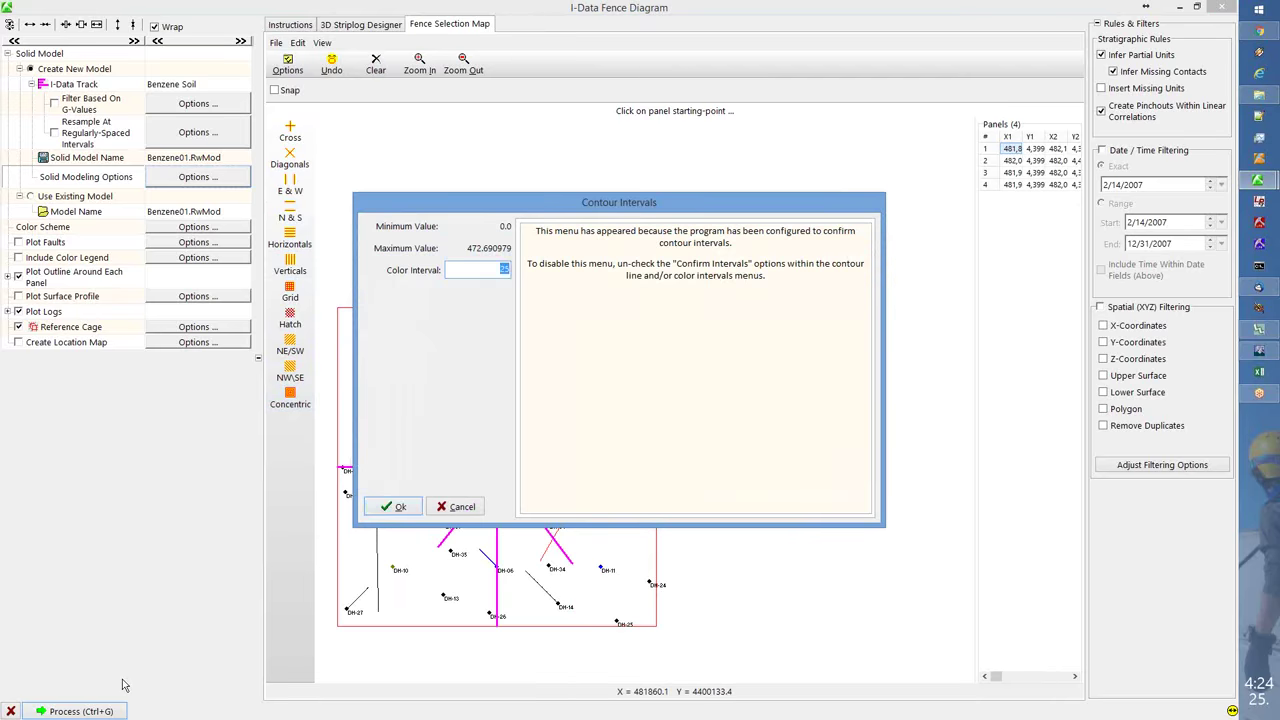
left_click(390, 507)
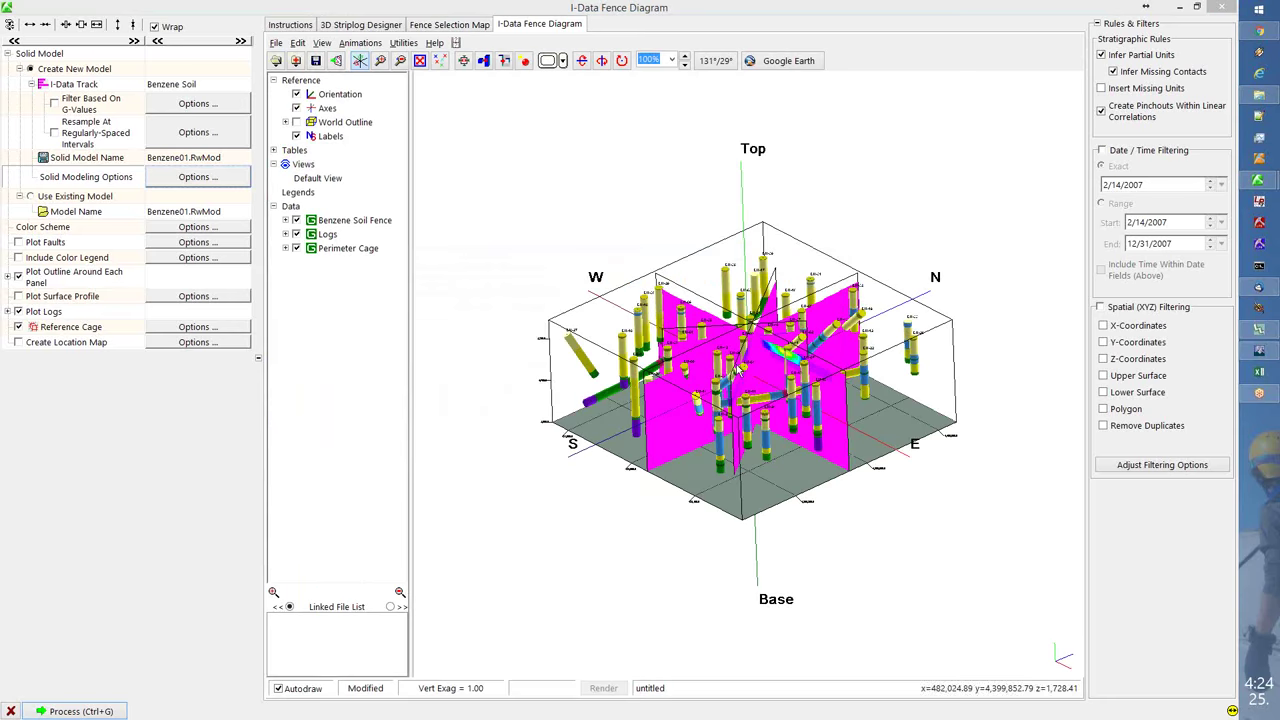
left_click_drag(740, 405, 762, 296)
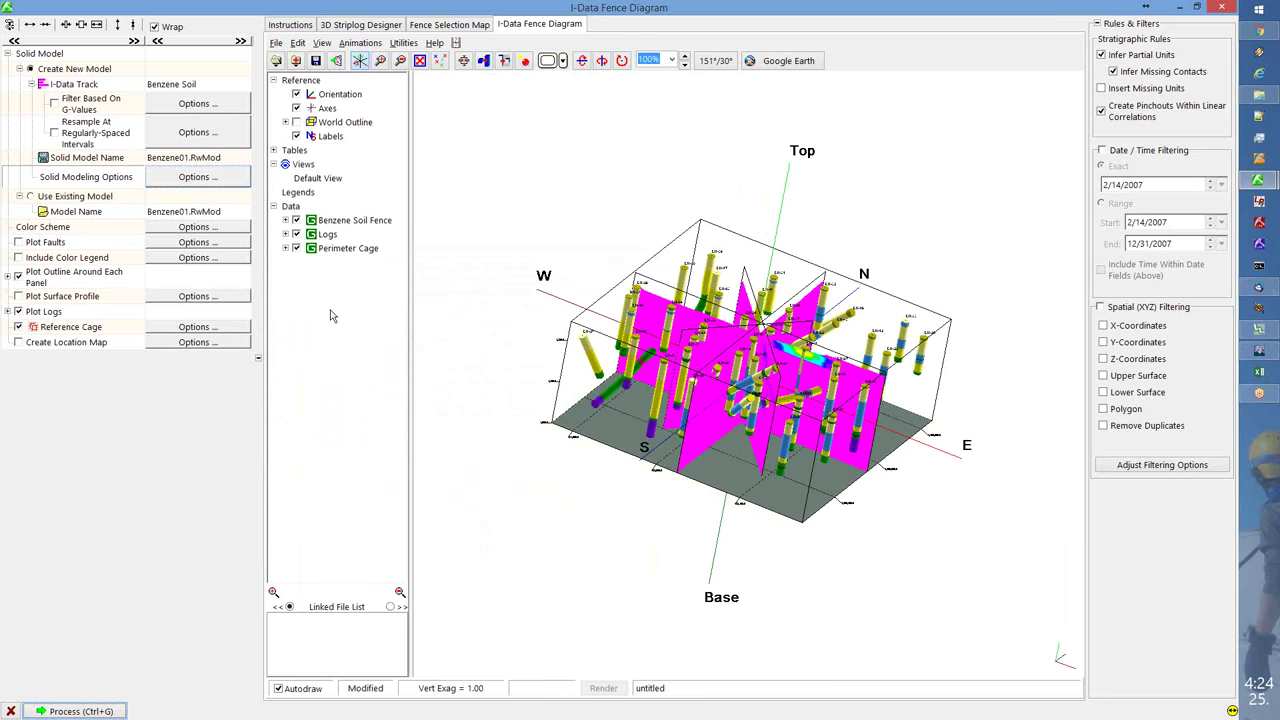
scroll(805, 368, "up", 5)
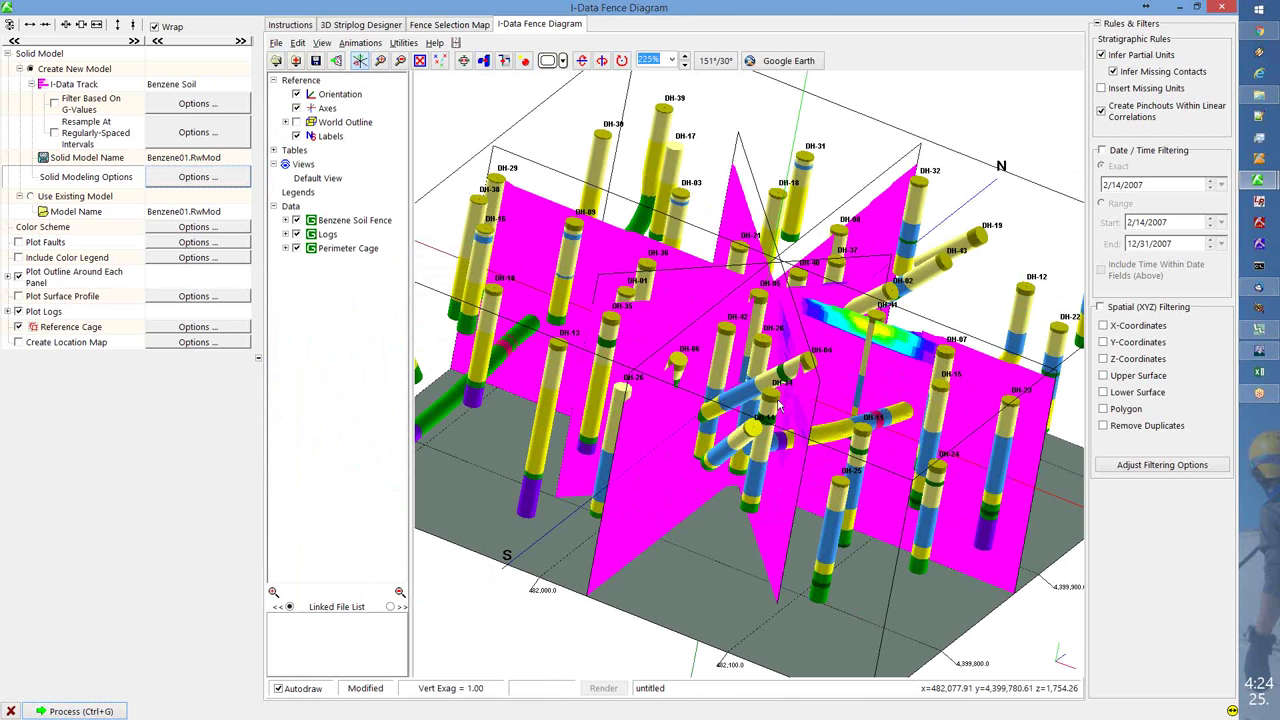
left_click_drag(912, 318, 872, 342)
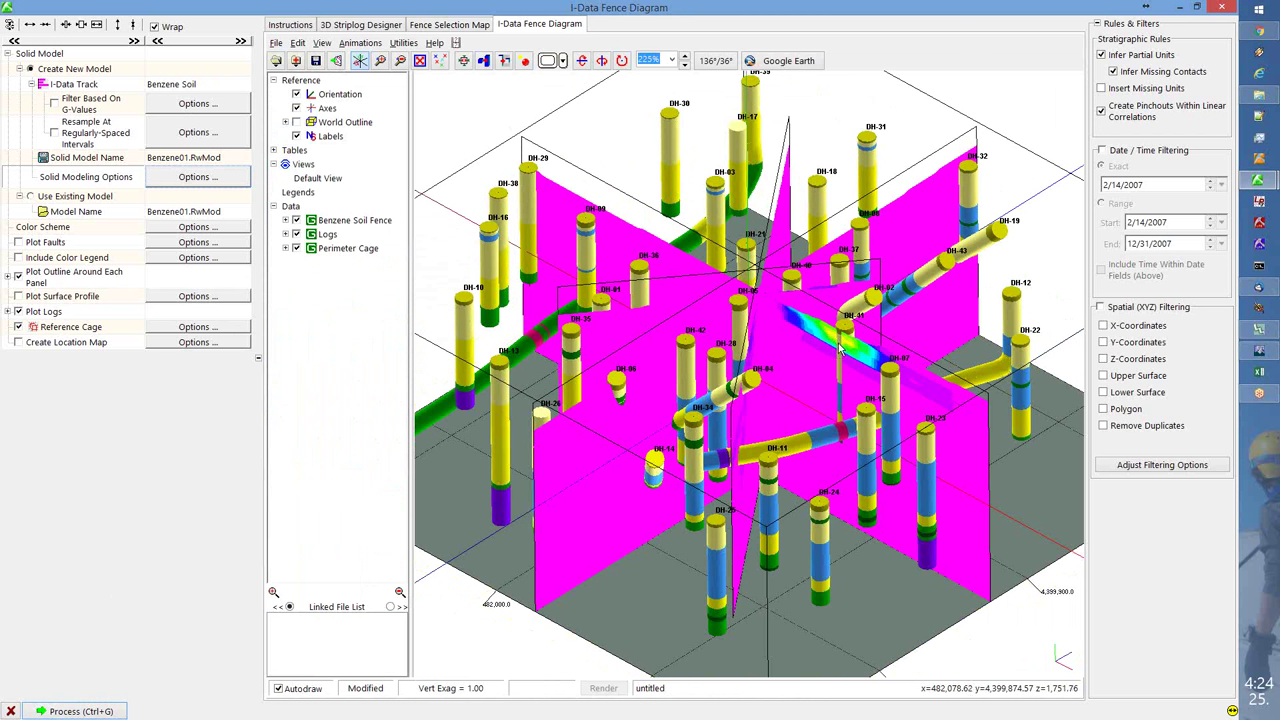
left_click_drag(836, 408, 785, 401)
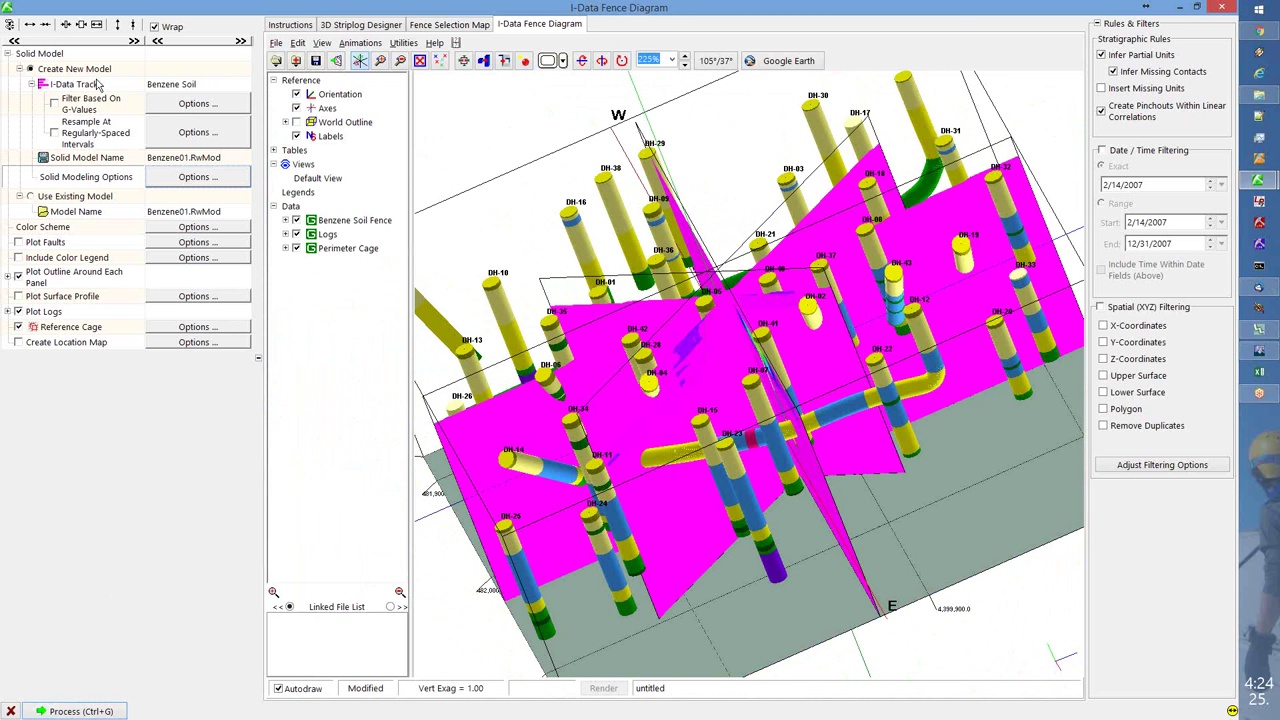
left_click_drag(746, 384, 822, 382)
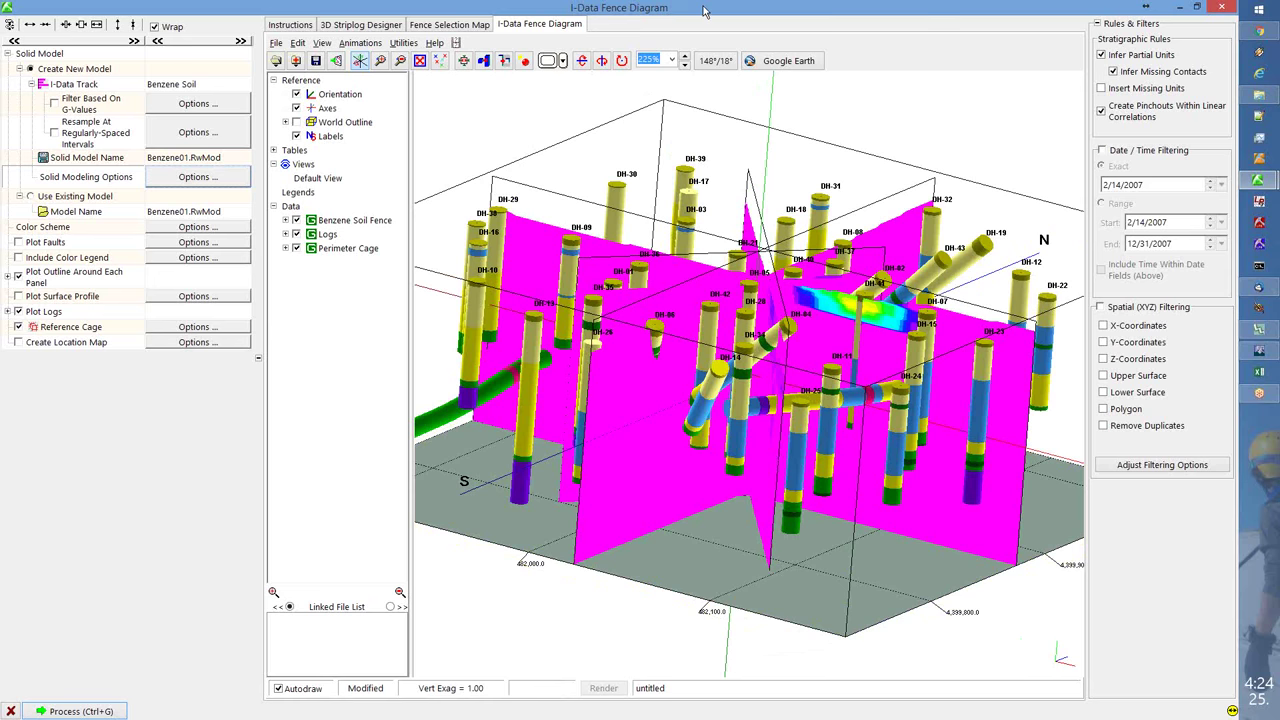
- Close the fence diagram without saving and open the Model tool for the boreholes' P-Data
left_click(1221, 7)
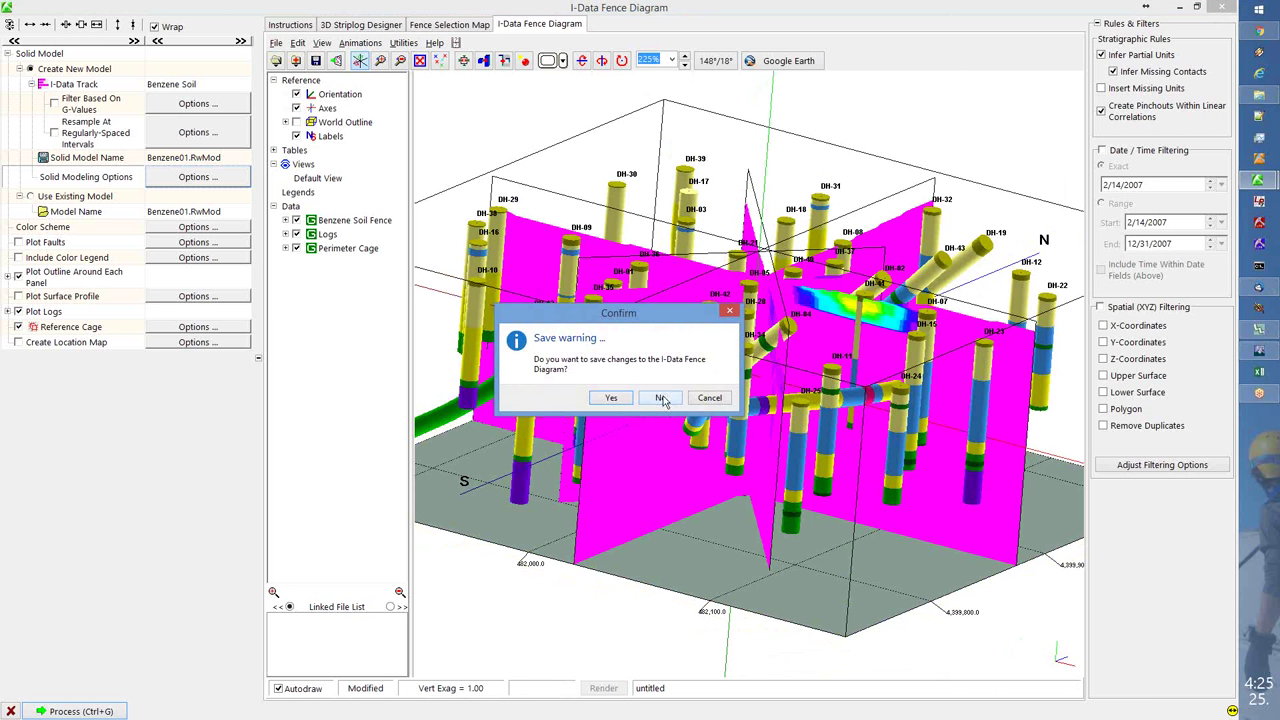
left_click(661, 398)
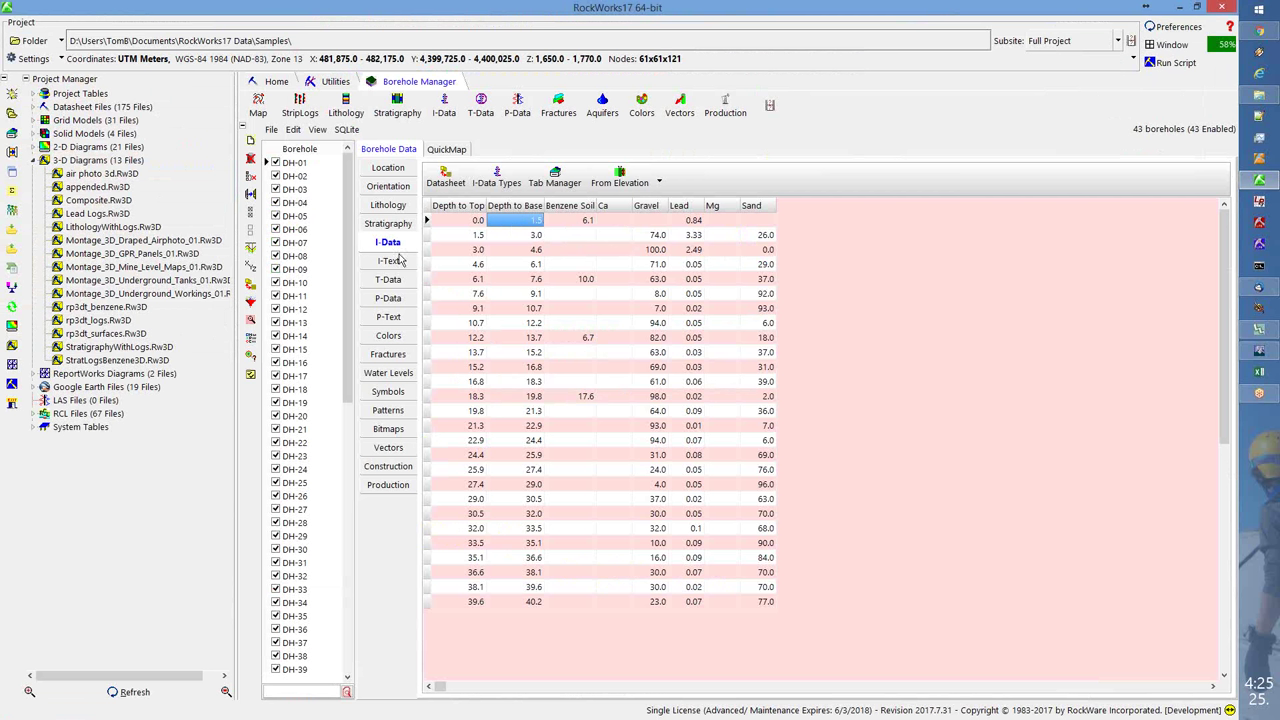
left_click(388, 299)
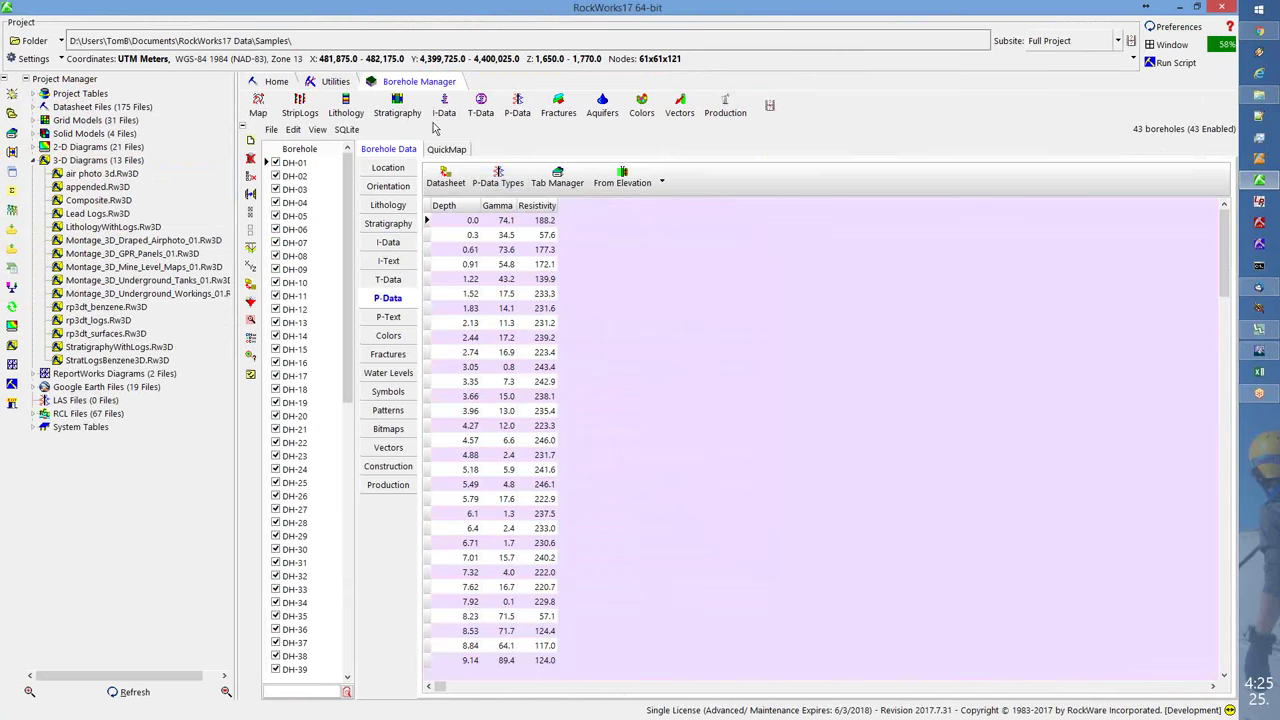
left_click(518, 106)
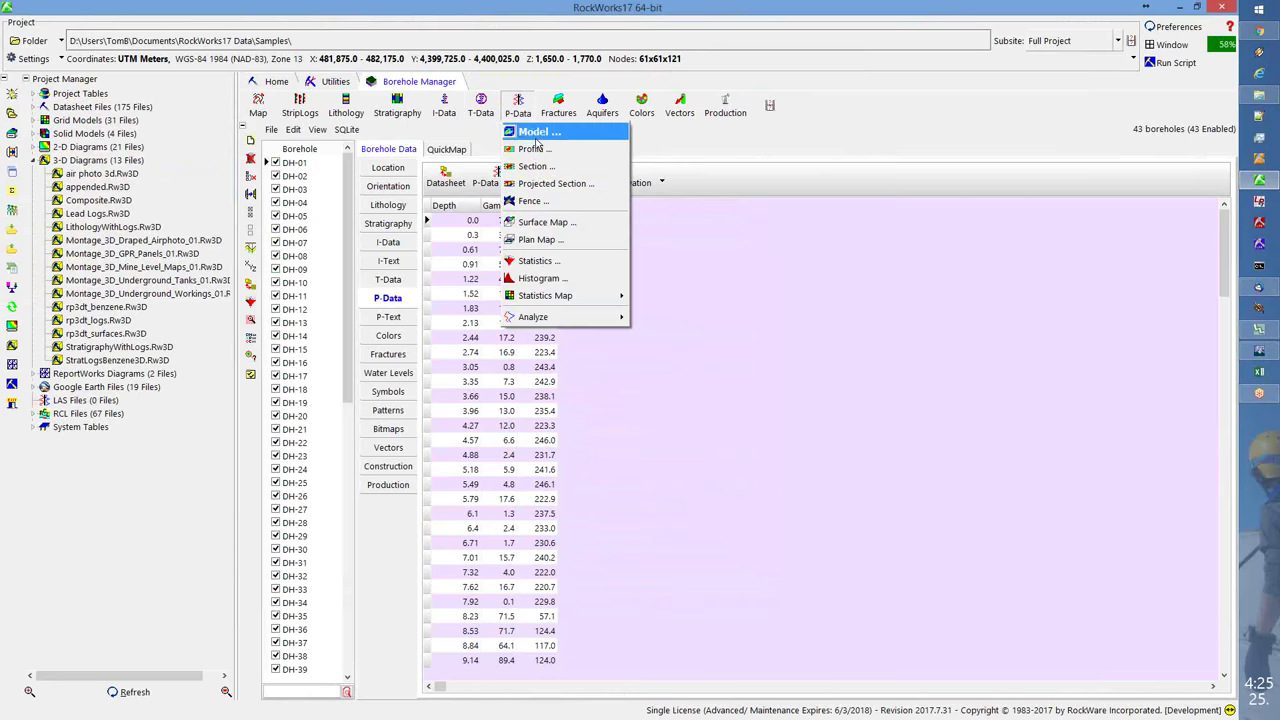
left_click(536, 138)
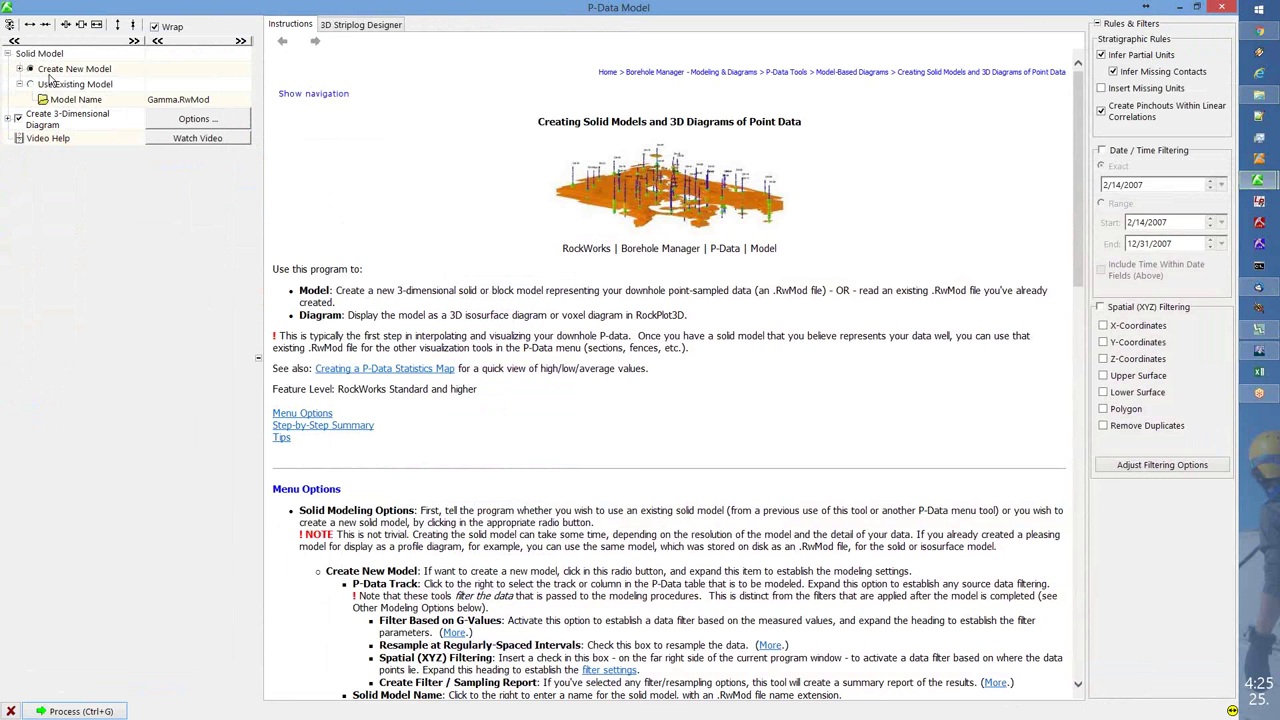
- Review the new Gamma model's file name and solid modeling options without changing them
left_click(21, 70)
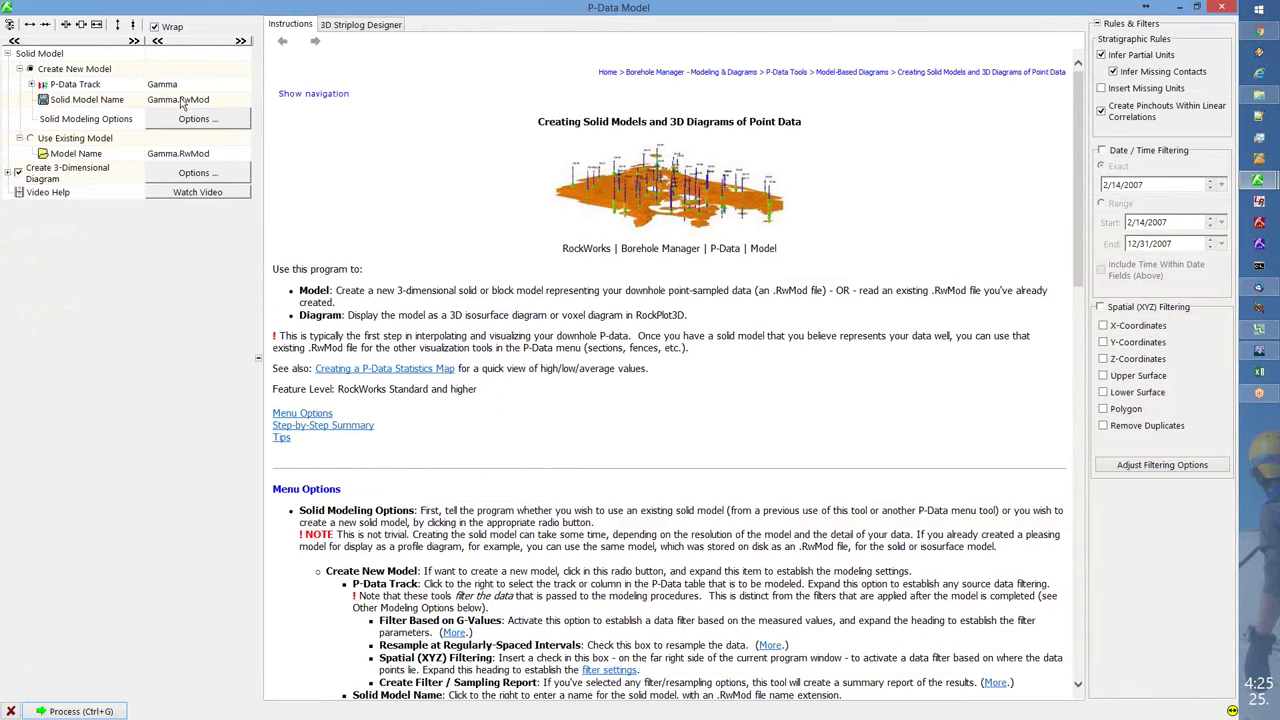
left_click(240, 102)
left_click(180, 98)
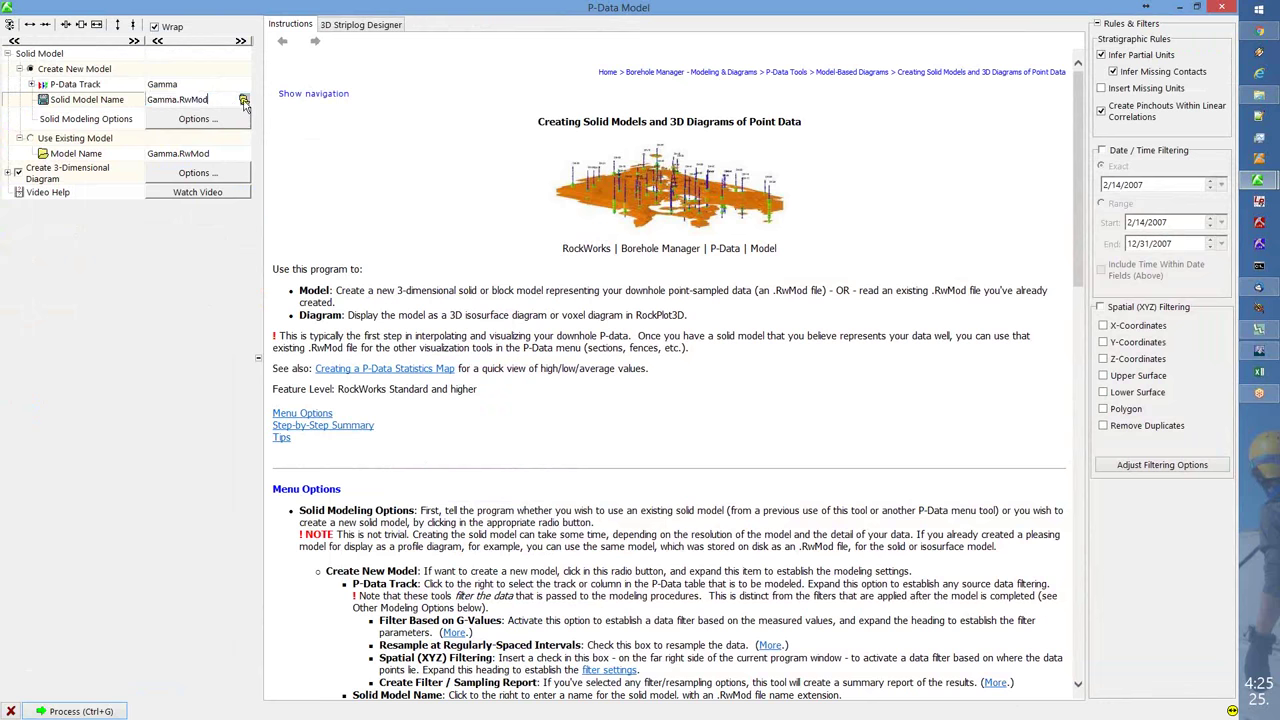
left_click(244, 101)
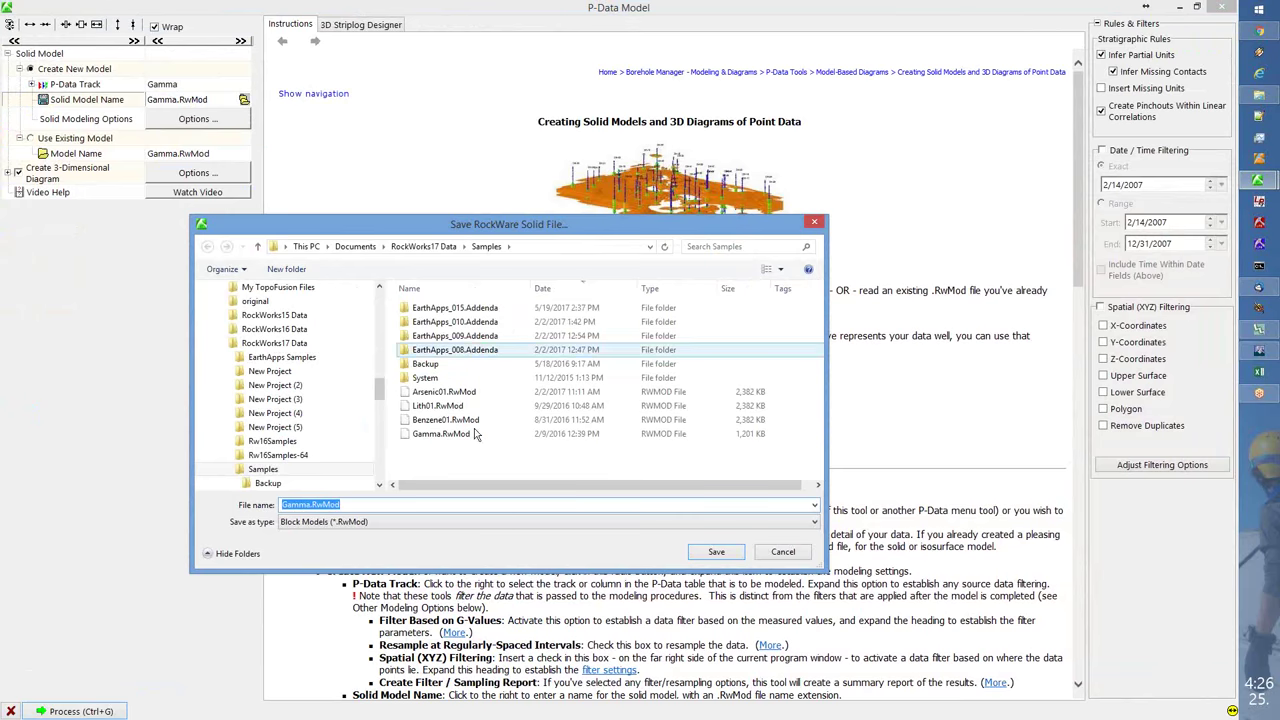
left_click(783, 553)
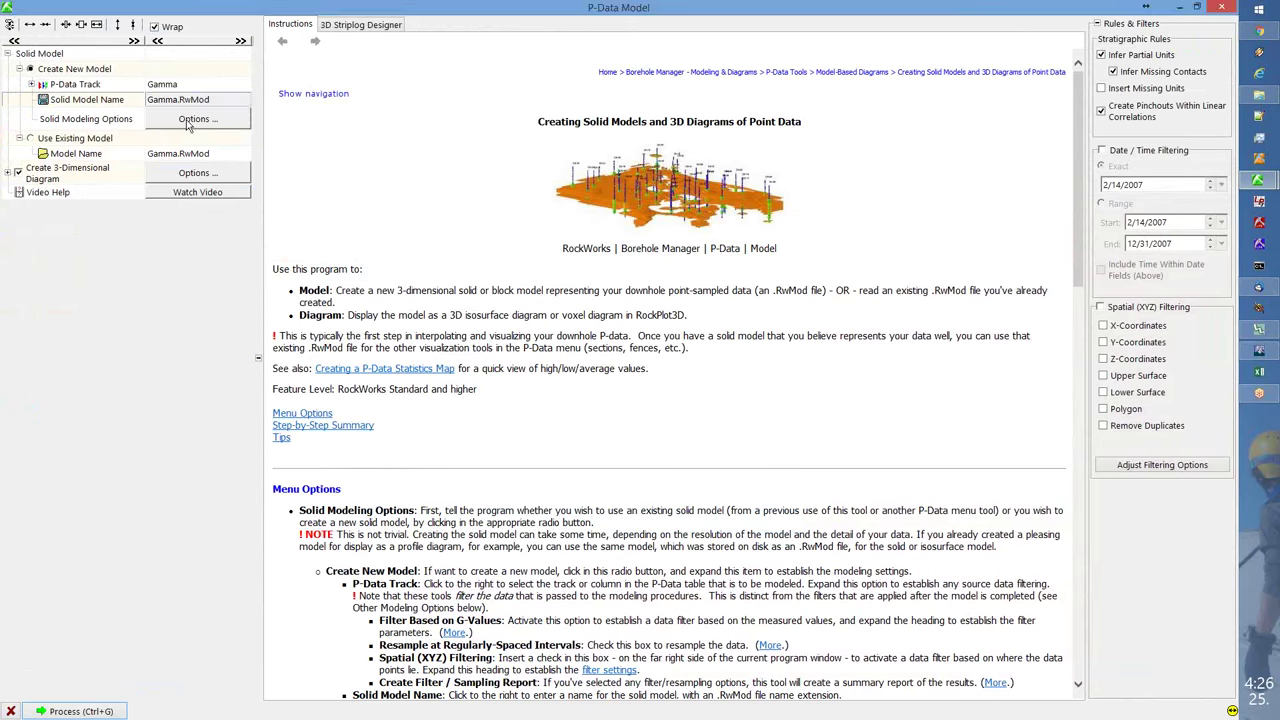
left_click(193, 120)
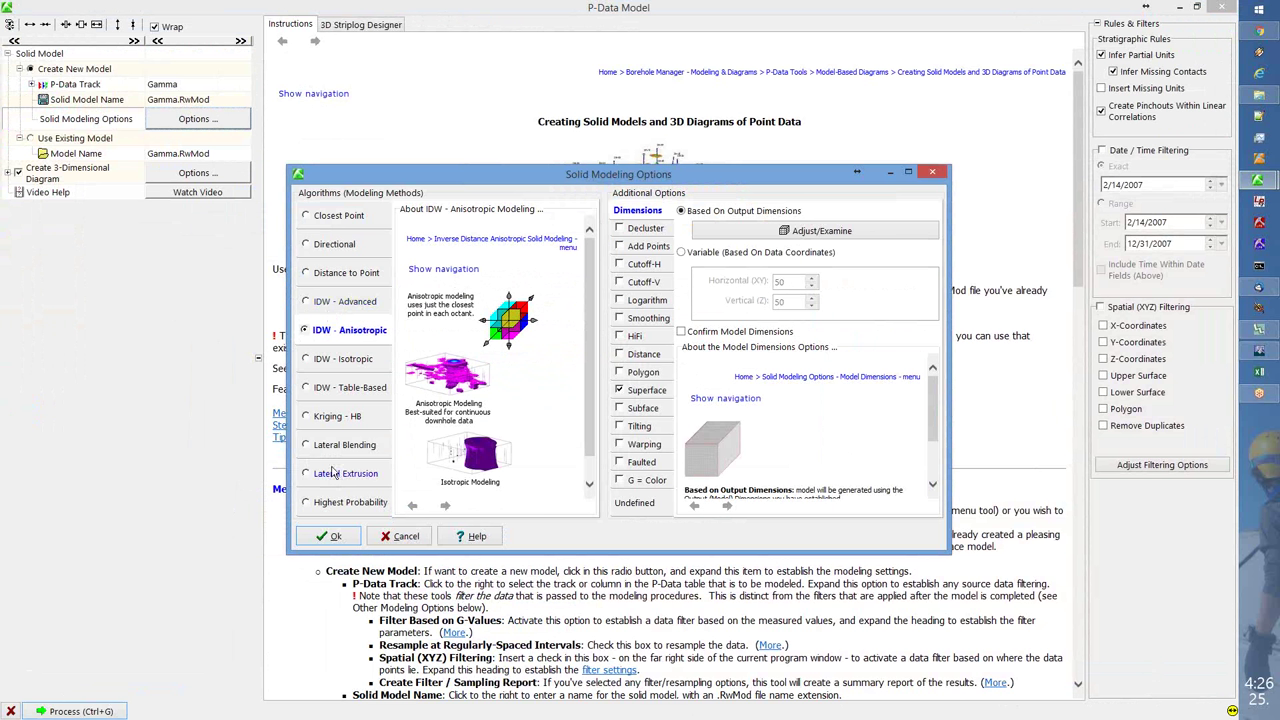
left_click(398, 537)
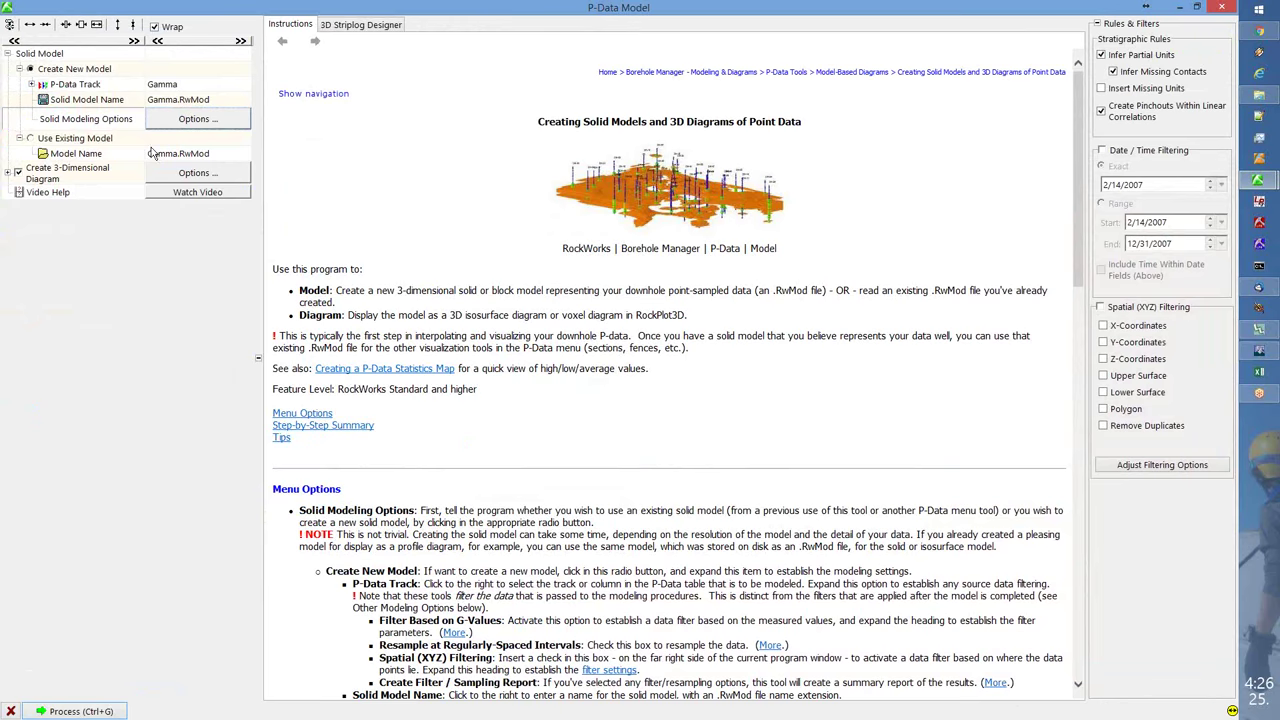
- Set the 3D diagram type to IsoSurface, keeping the logs and cage, and process the Gamma model
left_click(8, 172)
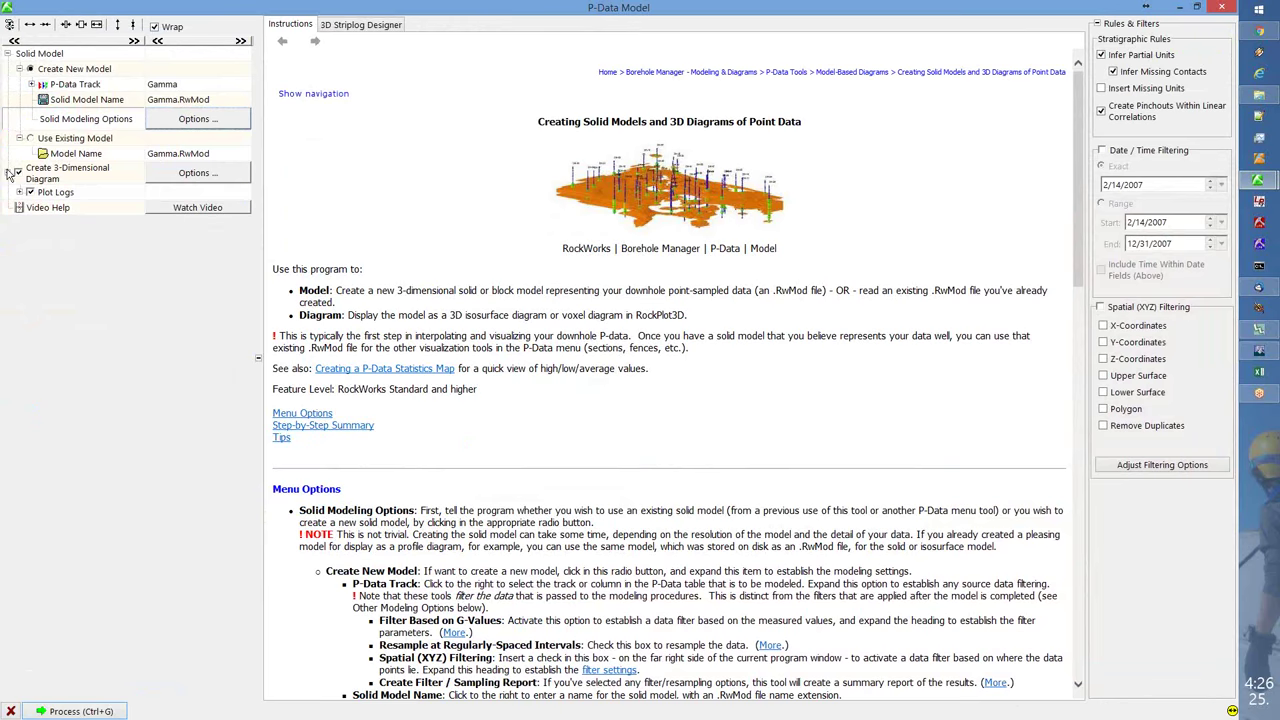
left_click(194, 173)
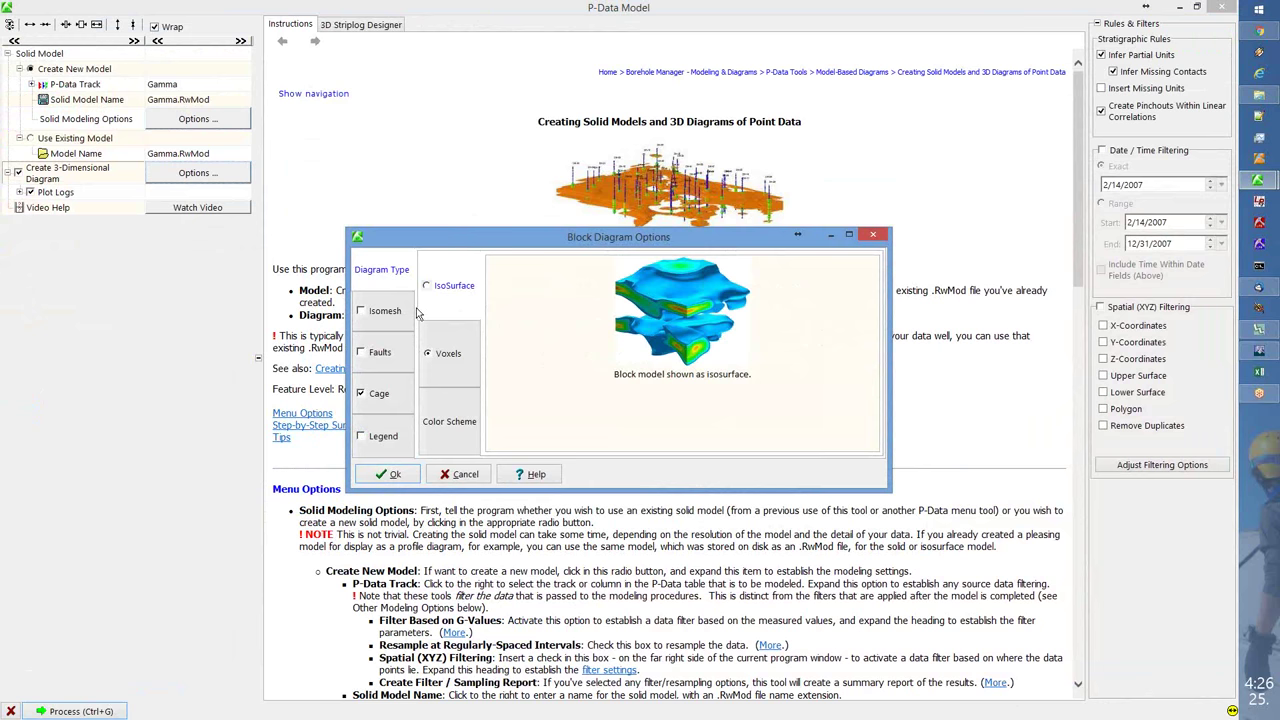
left_click(458, 343)
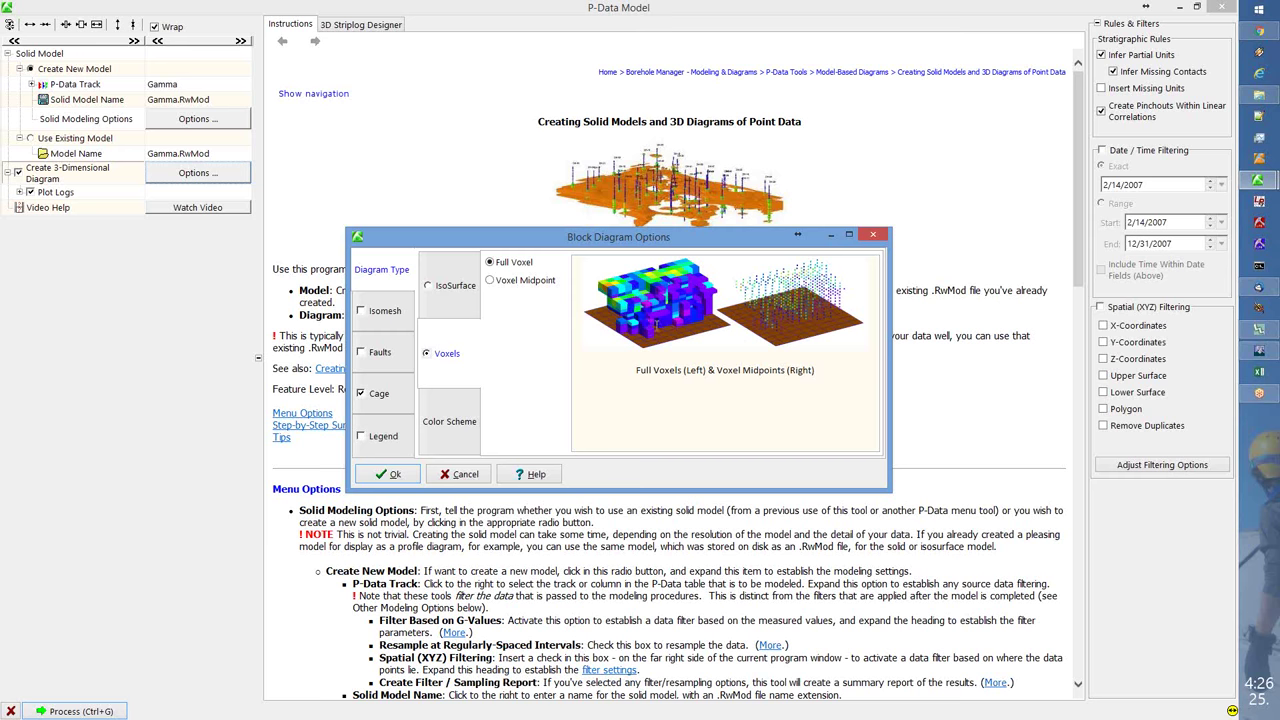
left_click(454, 288)
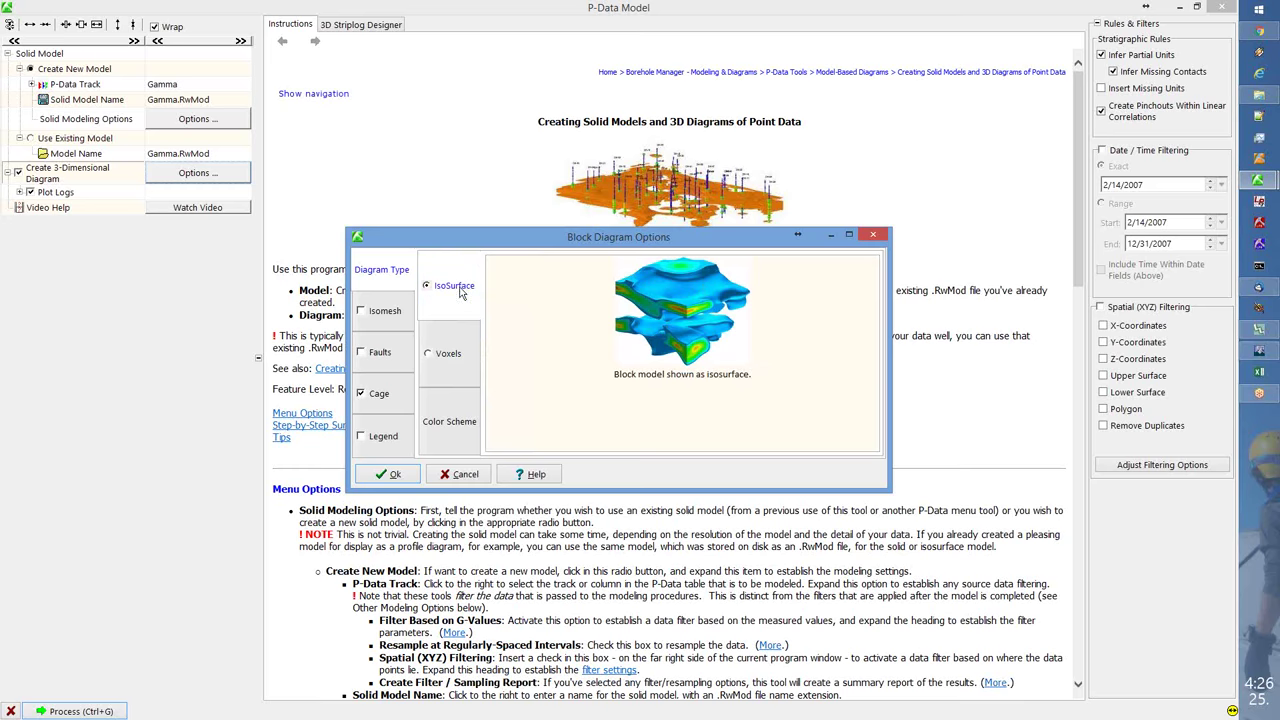
left_click(389, 476)
left_click(92, 710)
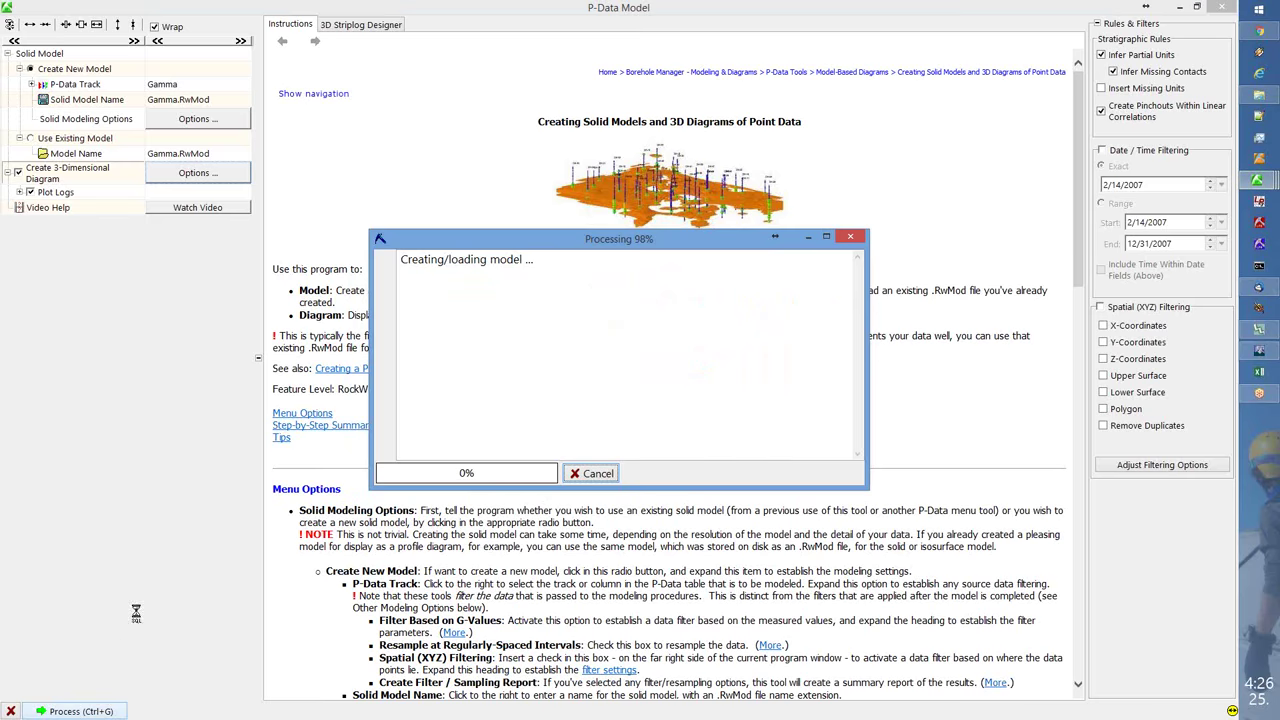
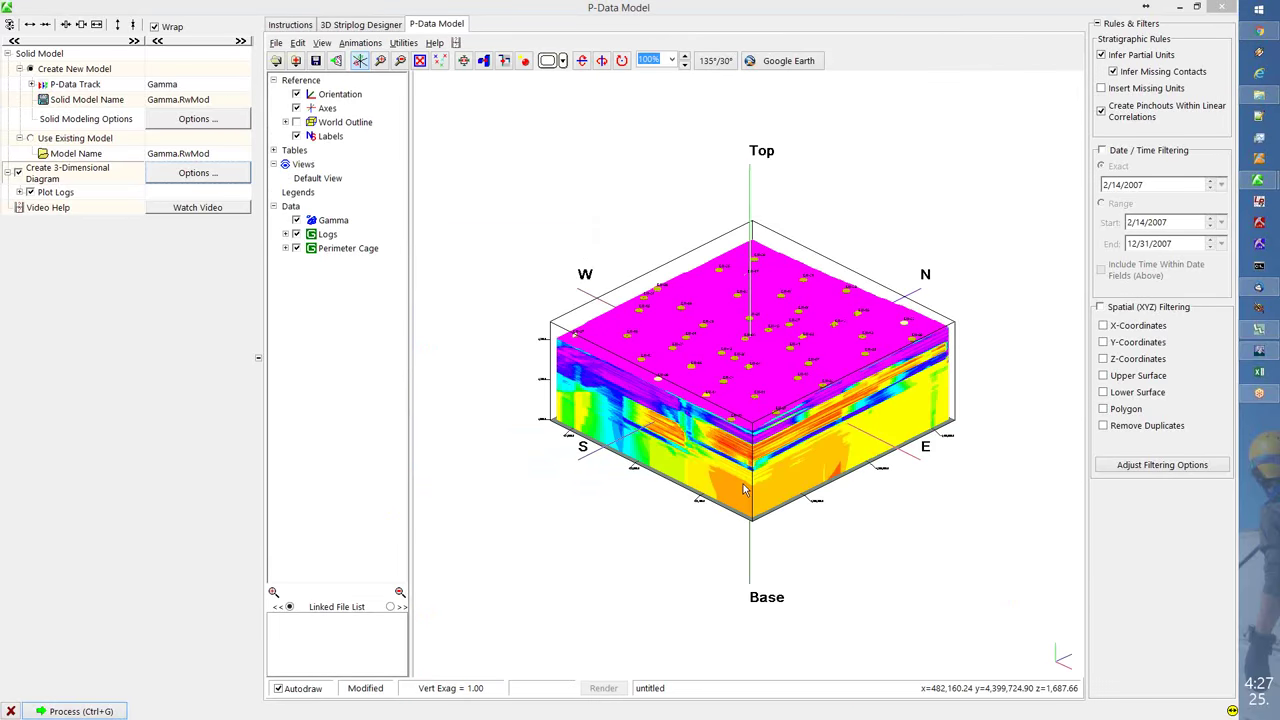
- Open the Gamma isosurface options, apply iso-levels of about 19.33 and 57.45, and examine the model
left_click_drag(741, 416, 747, 489)
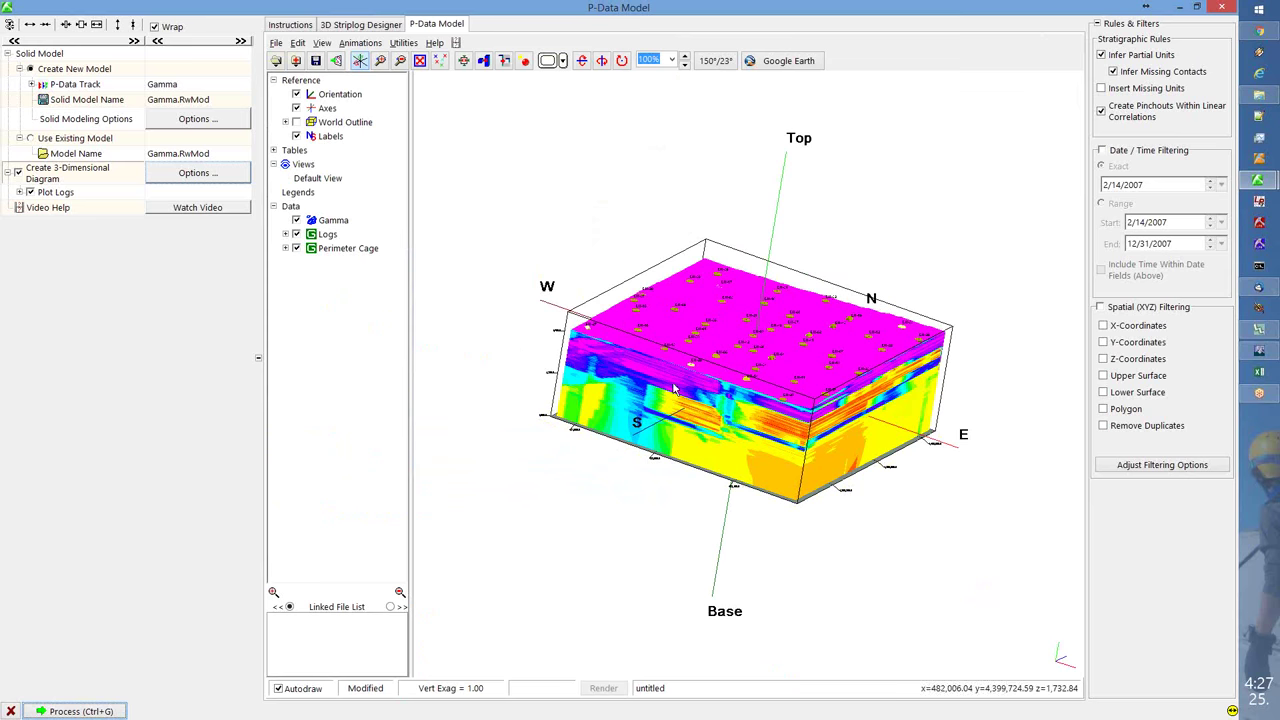
left_click(334, 220)
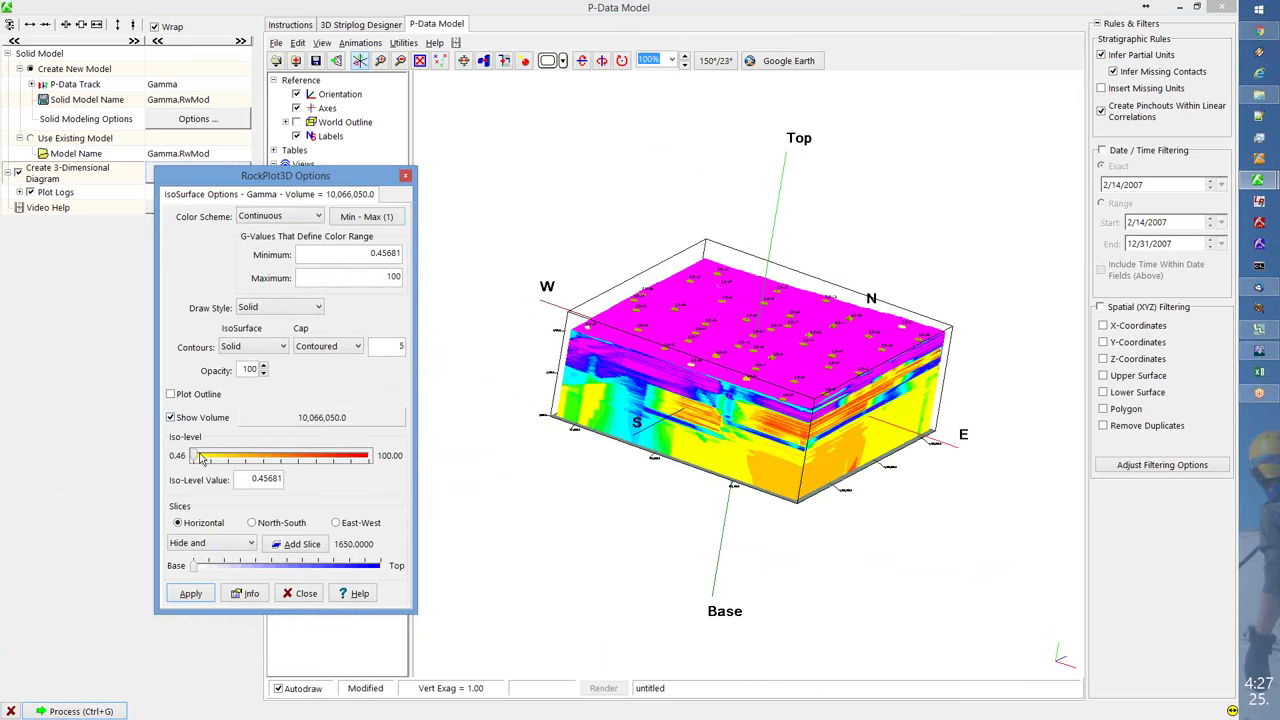
left_click(196, 456)
left_click_drag(196, 456, 226, 456)
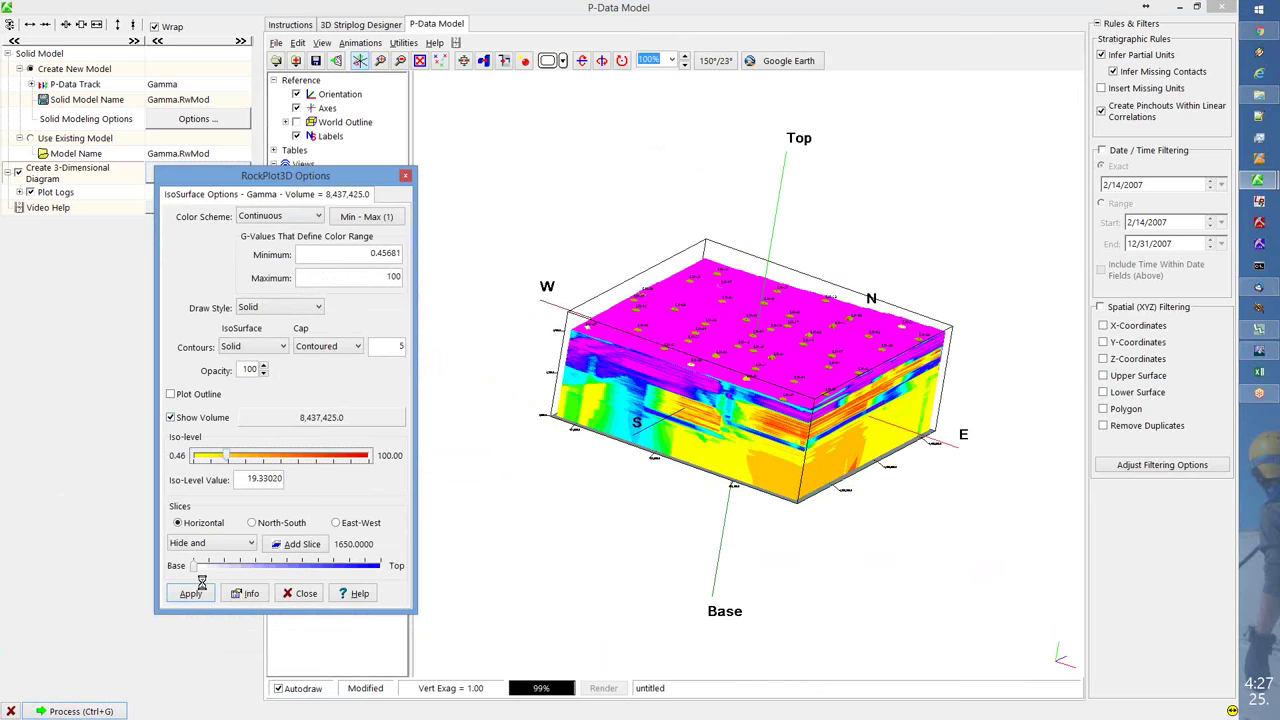
left_click_drag(229, 458, 294, 456)
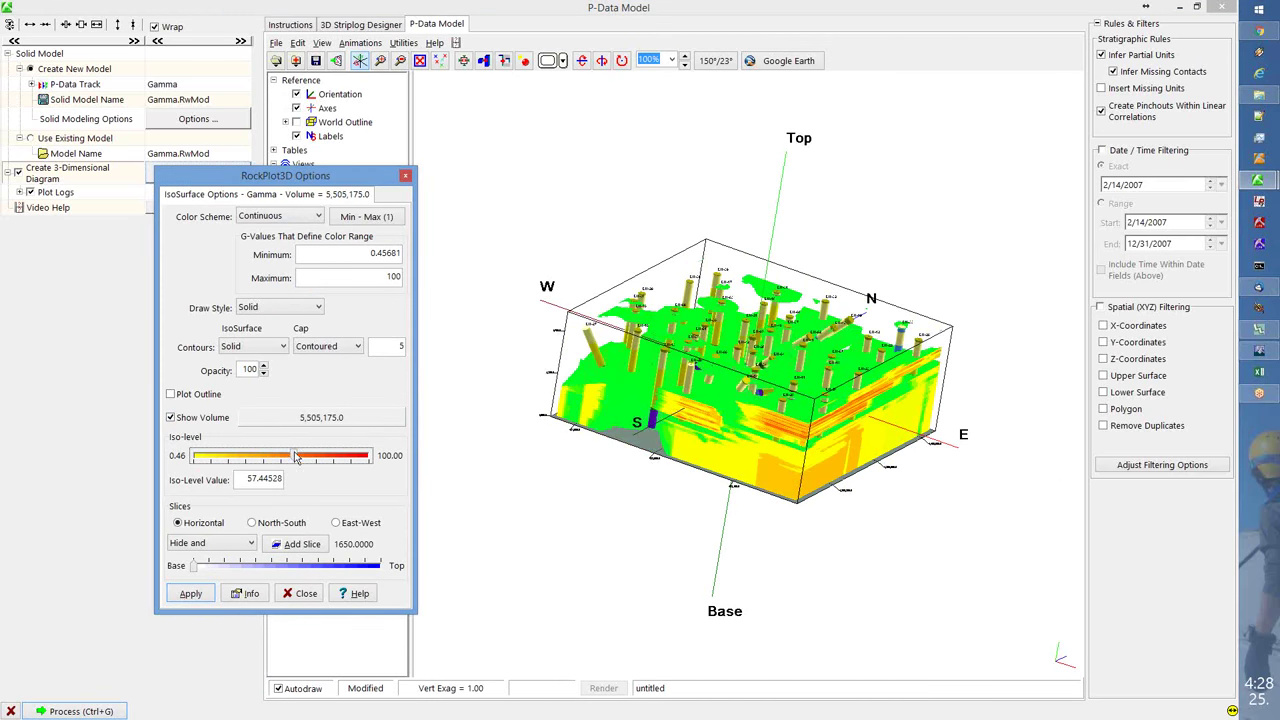
left_click_drag(815, 450, 770, 442)
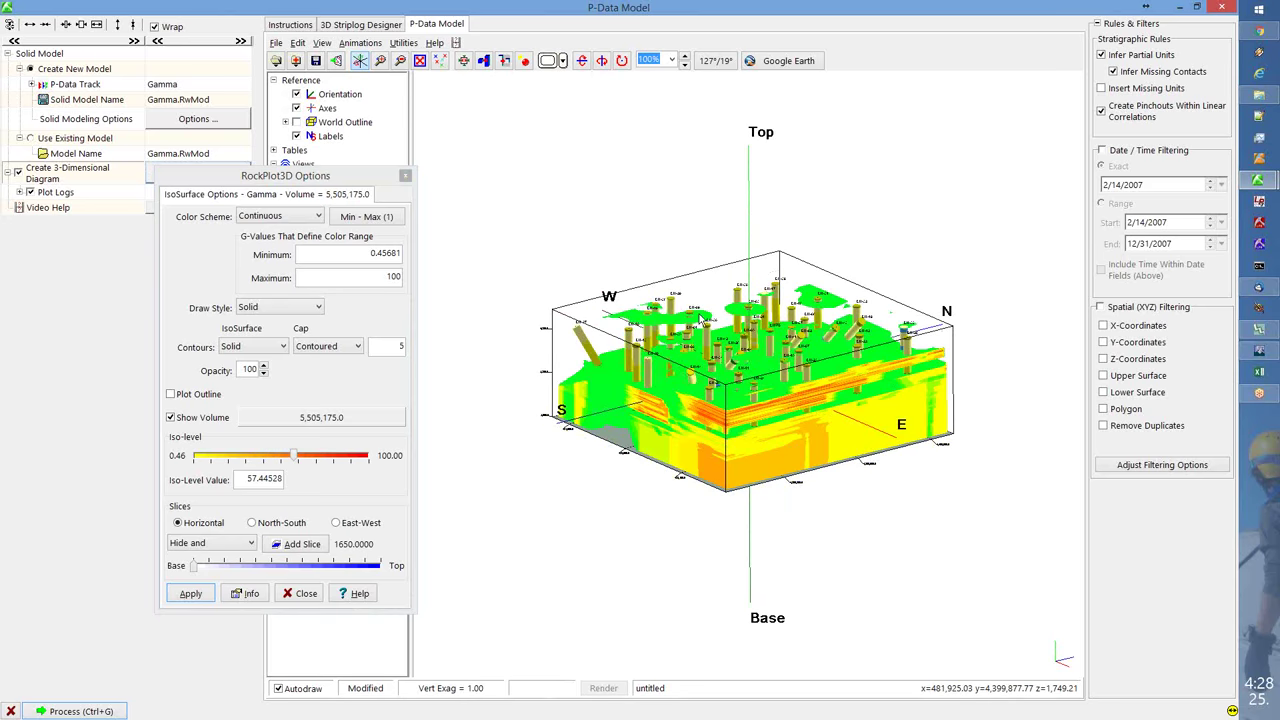
- Enter an iso-level of 50, replace it with 75, and examine the Gamma isosurface and logs from several angles
left_click(253, 478)
double_click(253, 478)
type("50")
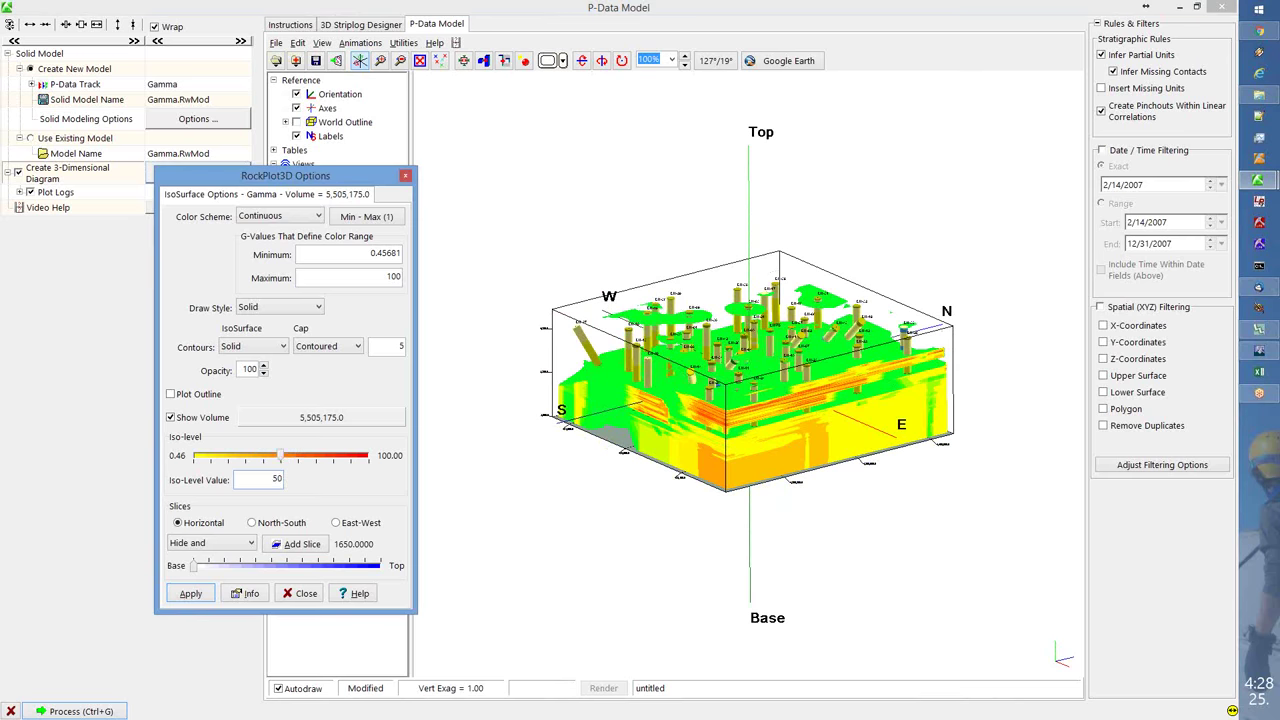
key("BackSpace")
key("BackSpace")
type("75")
left_click_drag(690, 411, 740, 445)
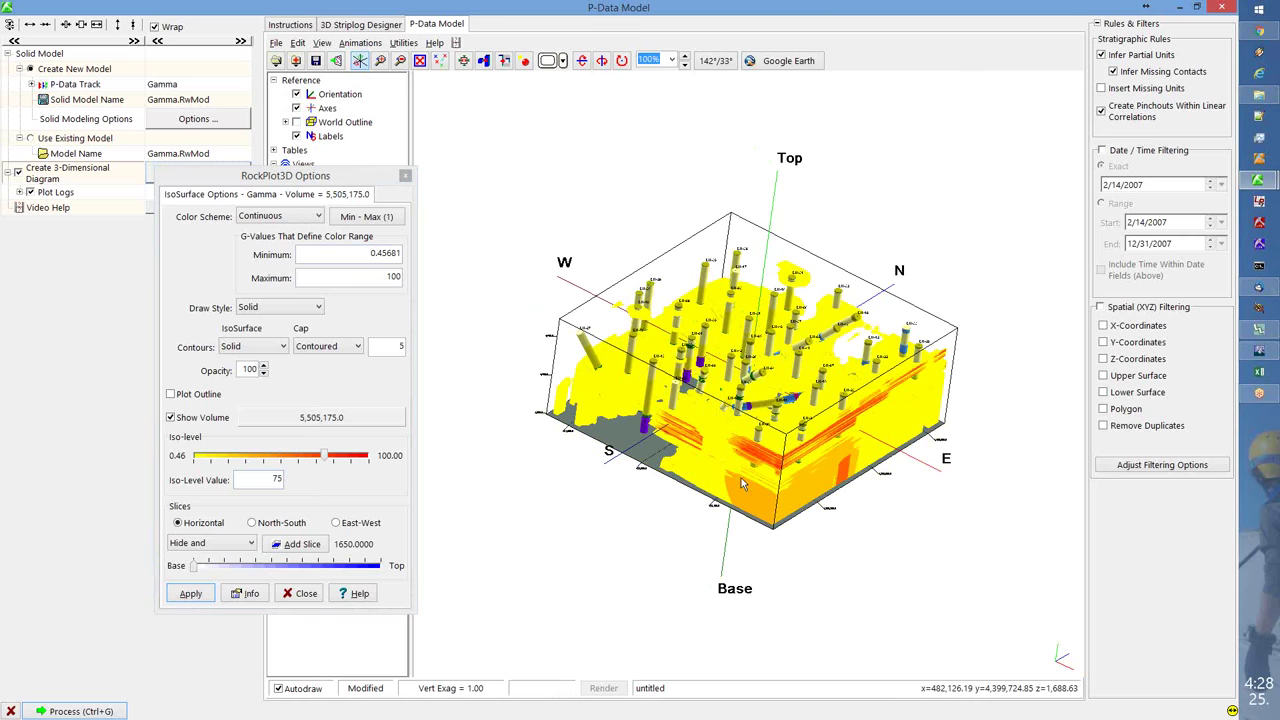
left_click_drag(757, 507, 719, 478)
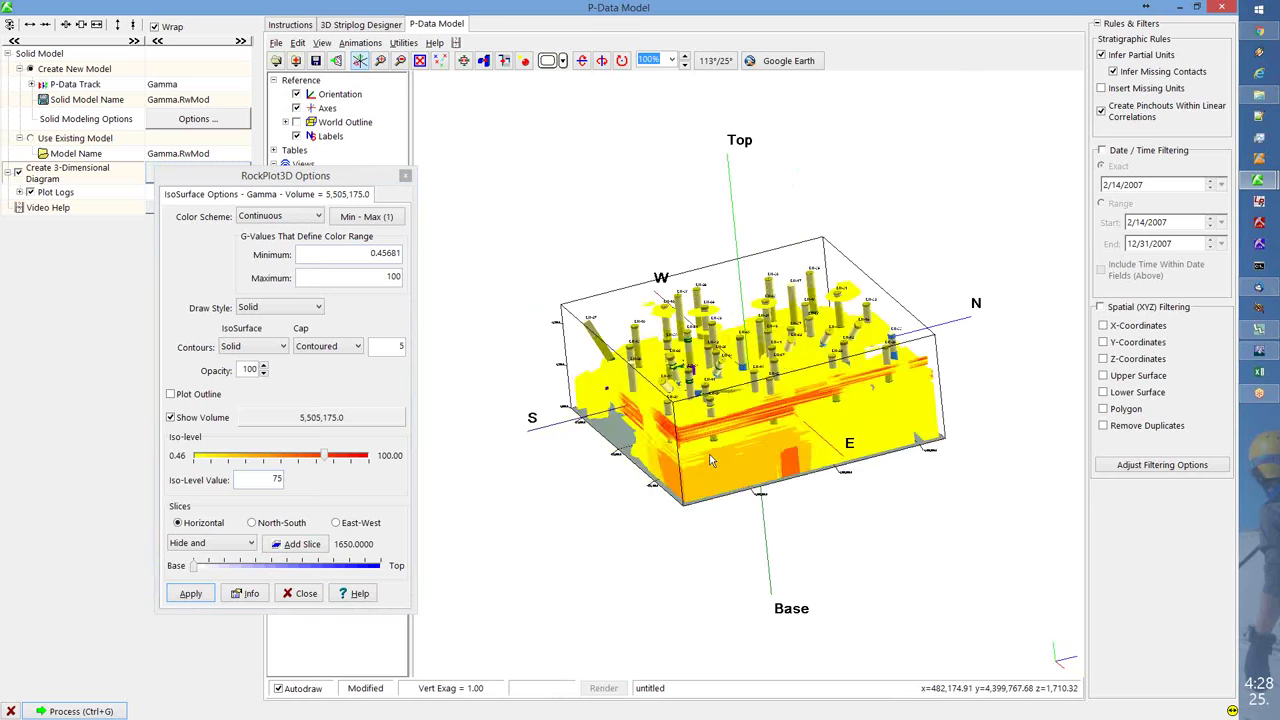
left_click_drag(708, 467, 680, 467)
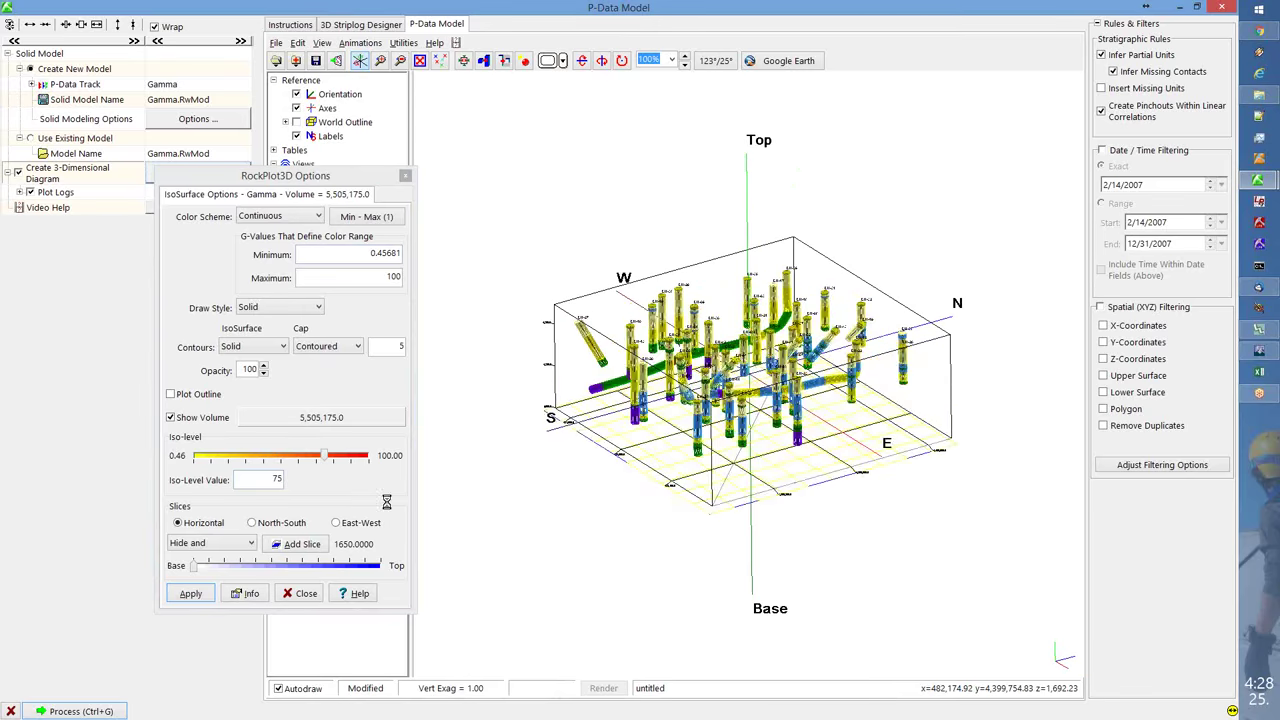
- Set the Gamma iso-level back to its minimum of 0.45681, apply it, and close the isosurface options
left_click_drag(322, 459, 172, 461)
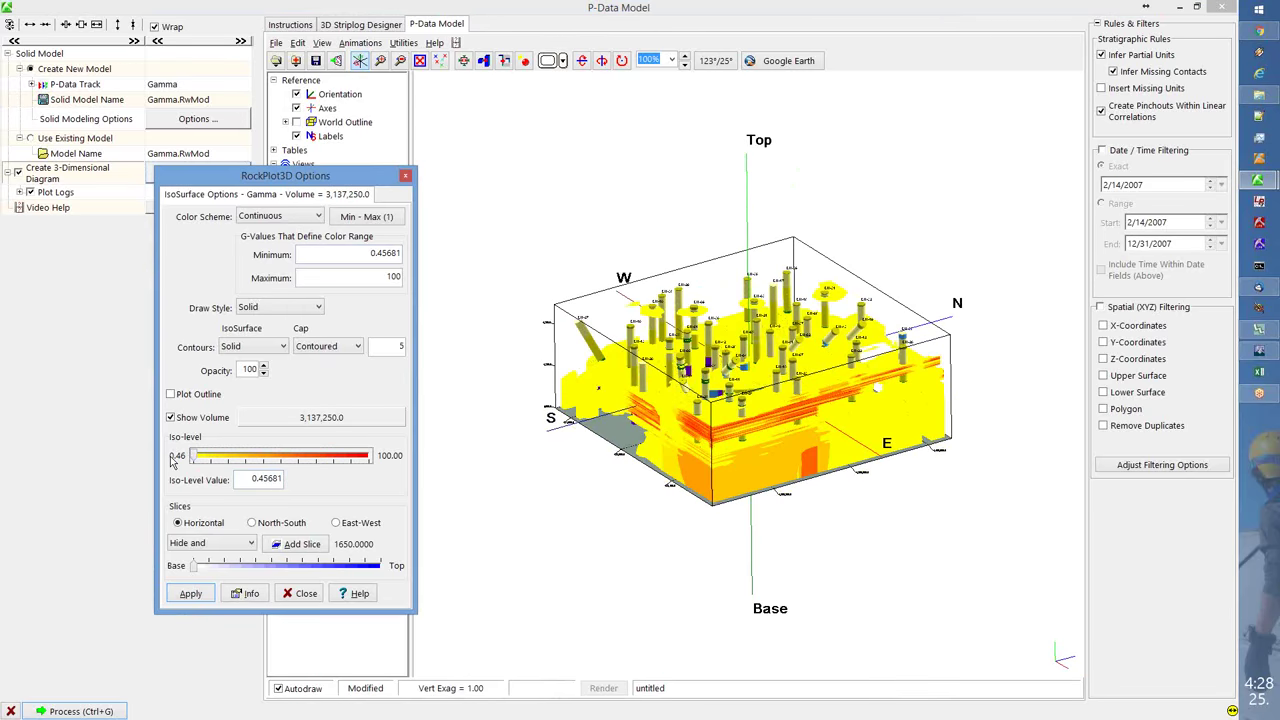
left_click(190, 594)
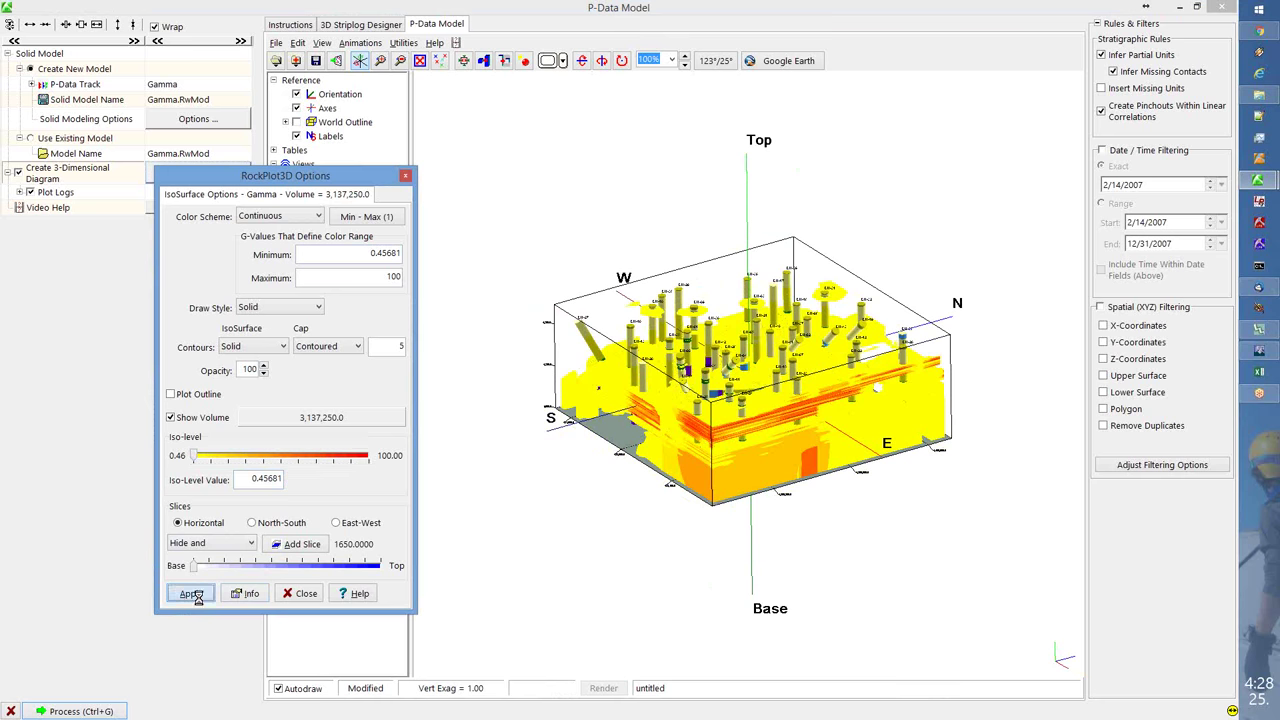
left_click(306, 596)
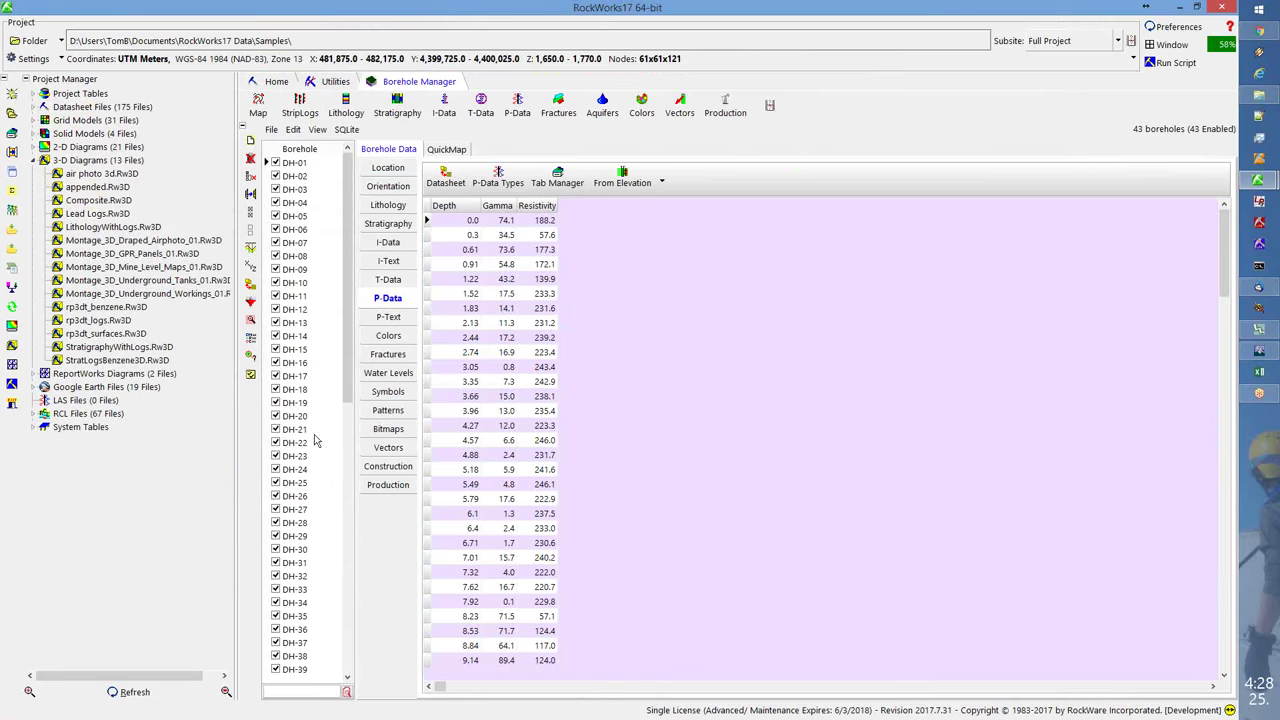
- Return to the P-Data Model window and review the Gamma isosurface options without changing them
mouse_move(1257, 186)
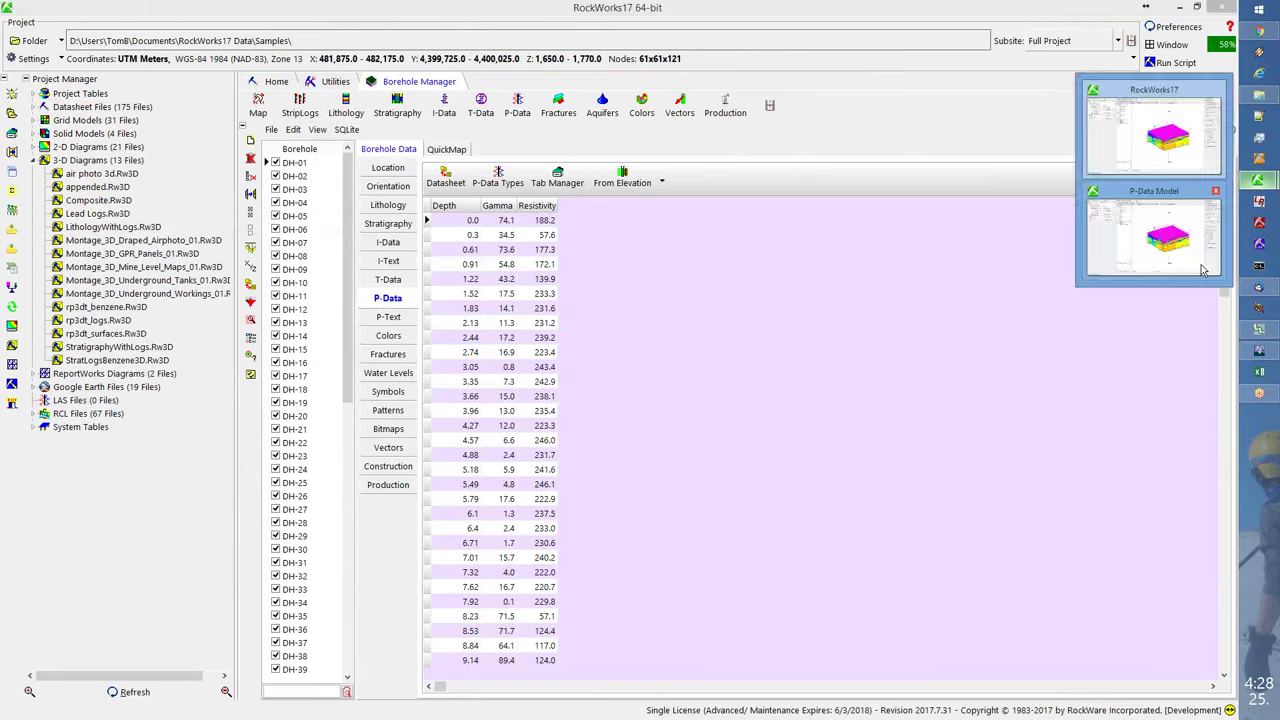
left_click(1190, 255)
left_click_drag(768, 418, 796, 421)
double_click(334, 221)
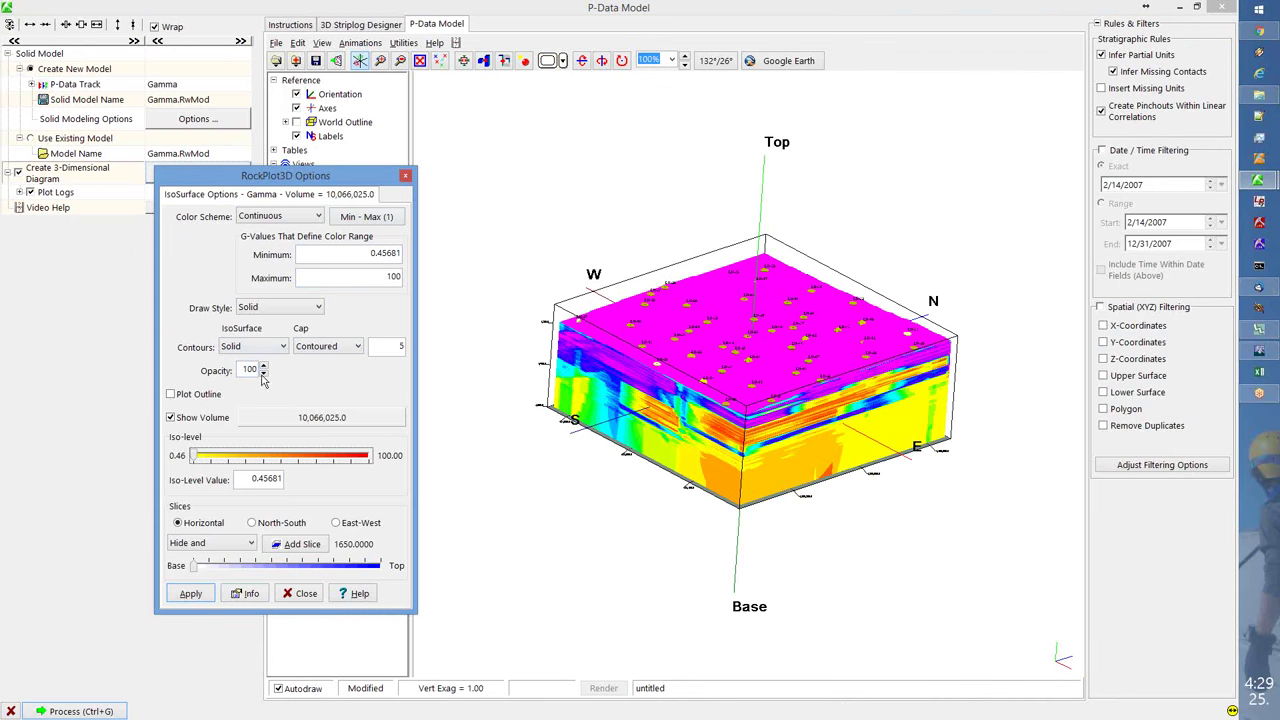
left_click(299, 594)
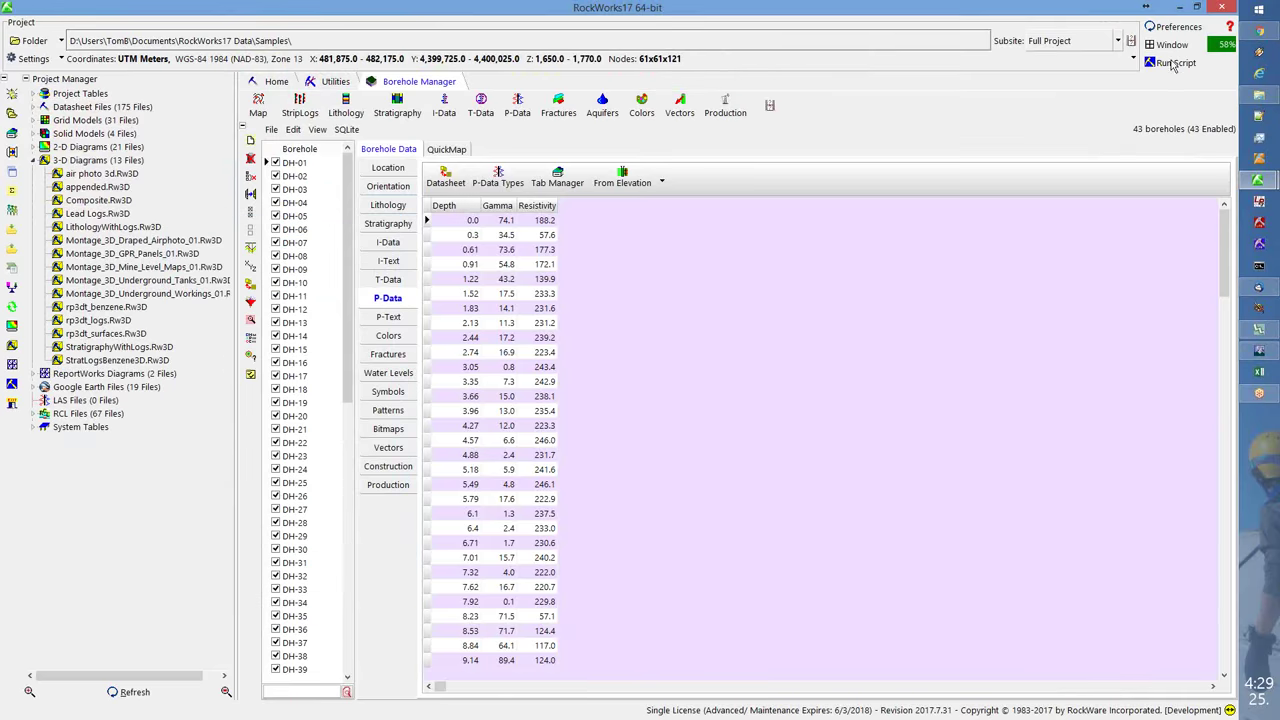
- Bring the P-Data Model window back to the front, toggle the Gamma layer, and inspect the components of the DH-01 log
double_click(1125, 15)
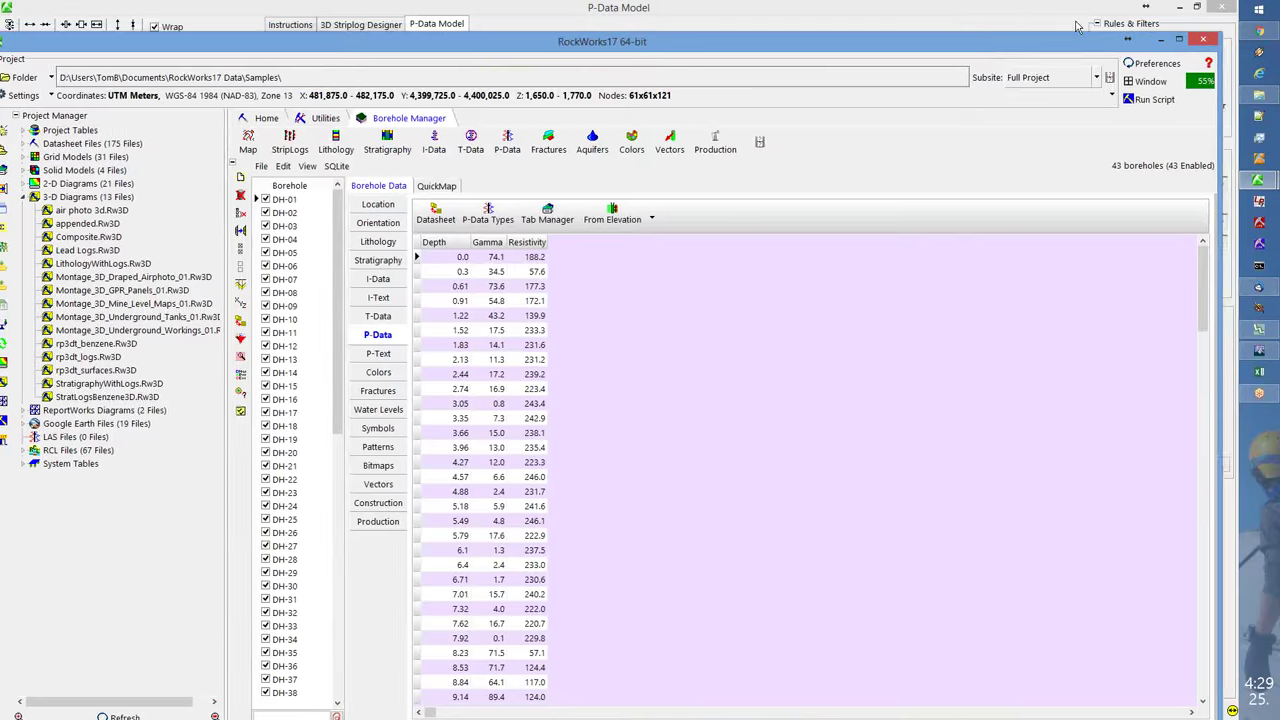
left_click(1077, 26)
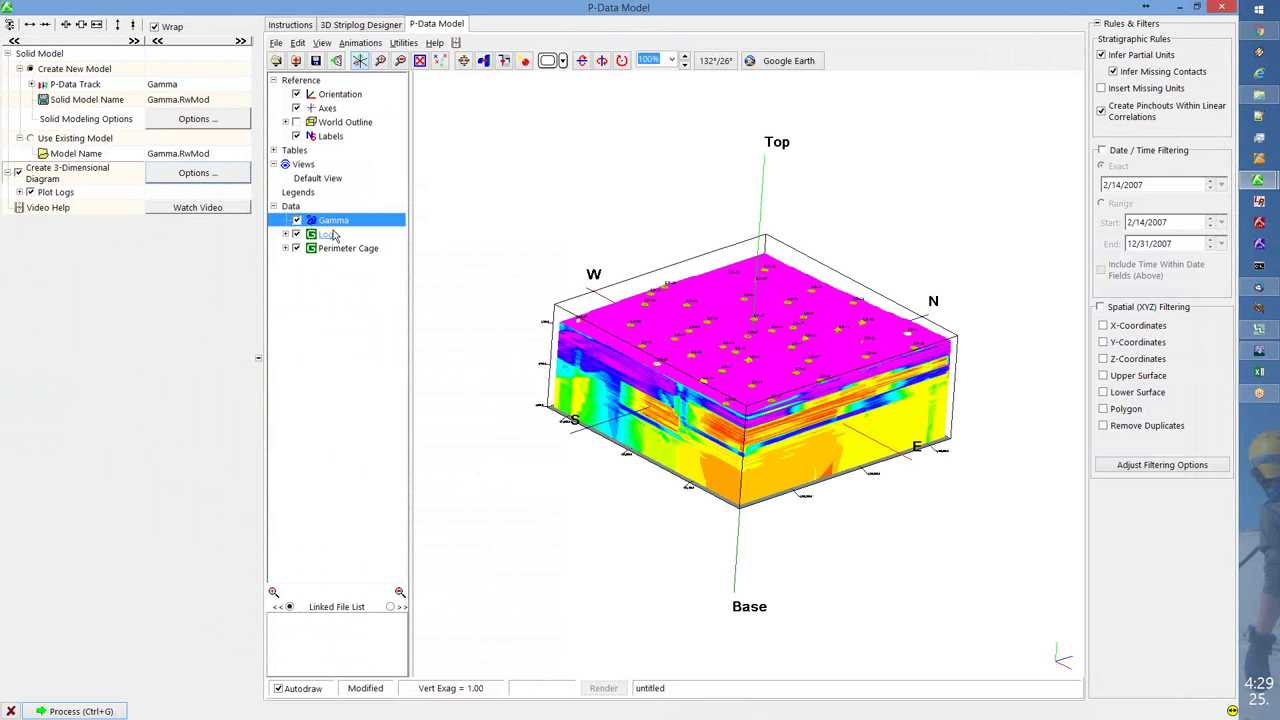
left_click(297, 221)
left_click(297, 221)
left_click(286, 234)
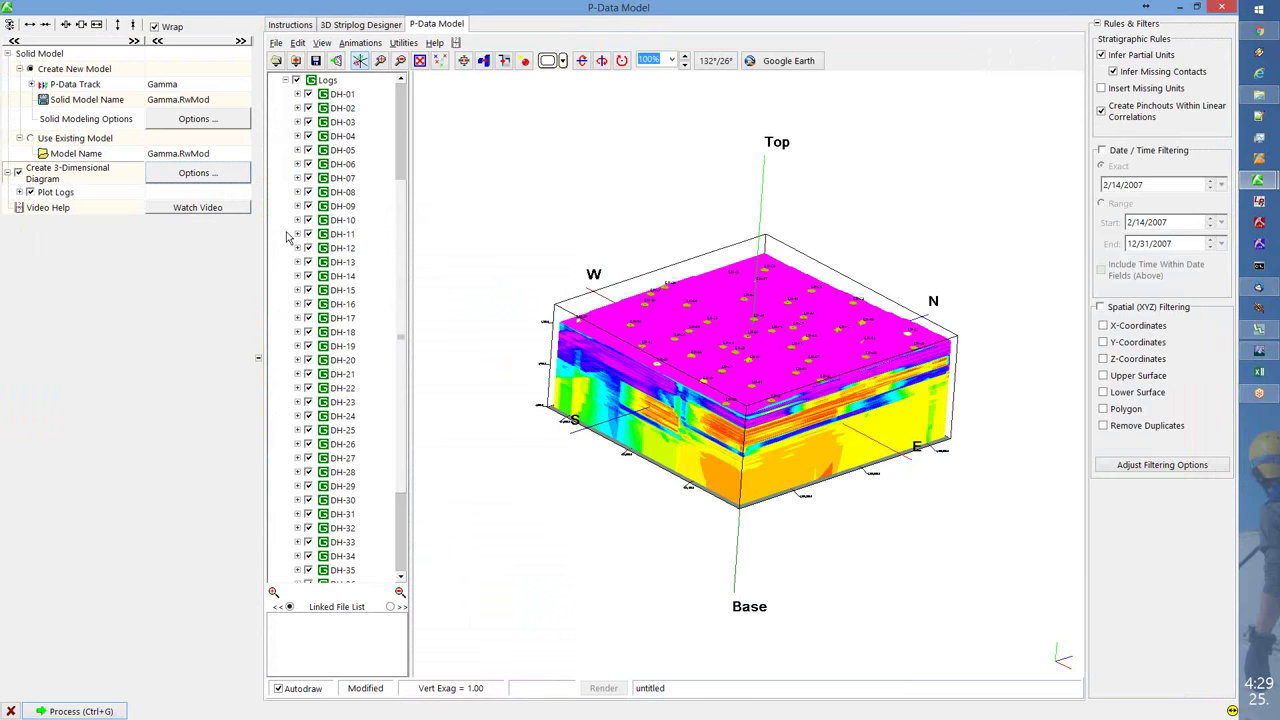
left_click(297, 95)
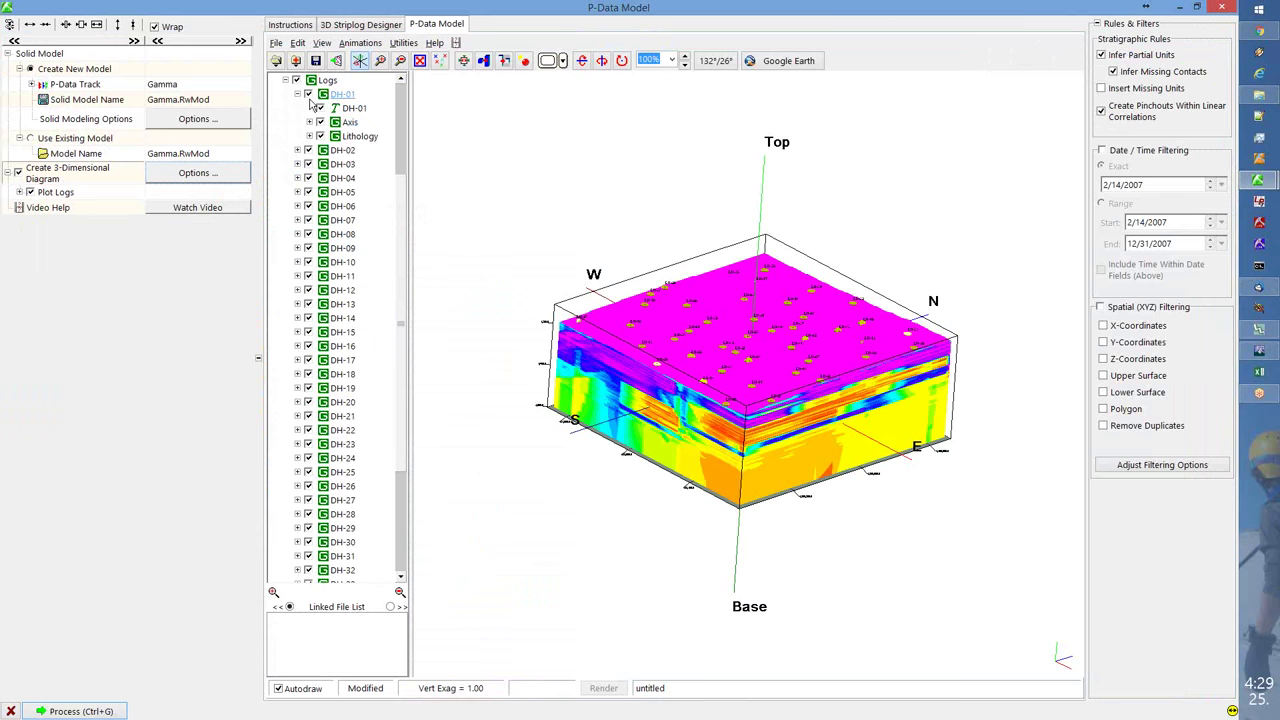
left_click(297, 94)
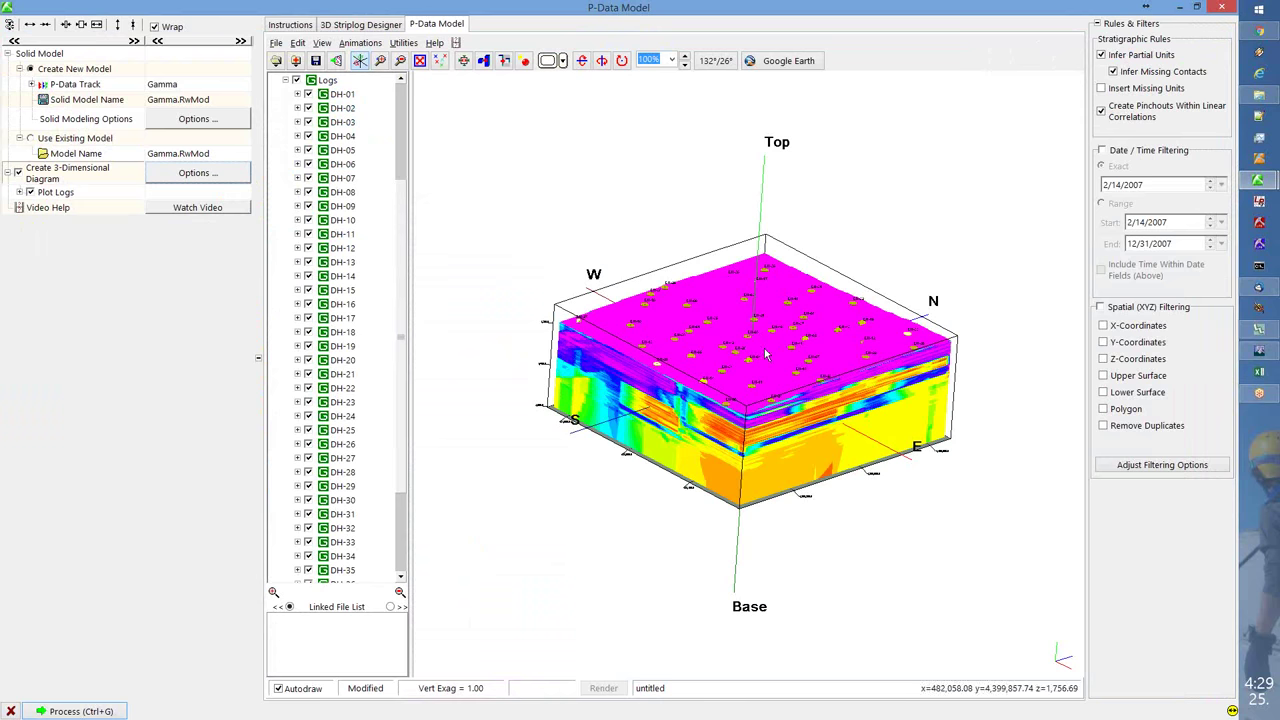
- Examine the borehole labels on the model closely, toggle the visibility of the DH-01 log, and collapse the Logs group
left_click(720, 348)
scroll(720, 348, "up", 5)
scroll(720, 343, "down", 4)
scroll(330, 113, "down", 2)
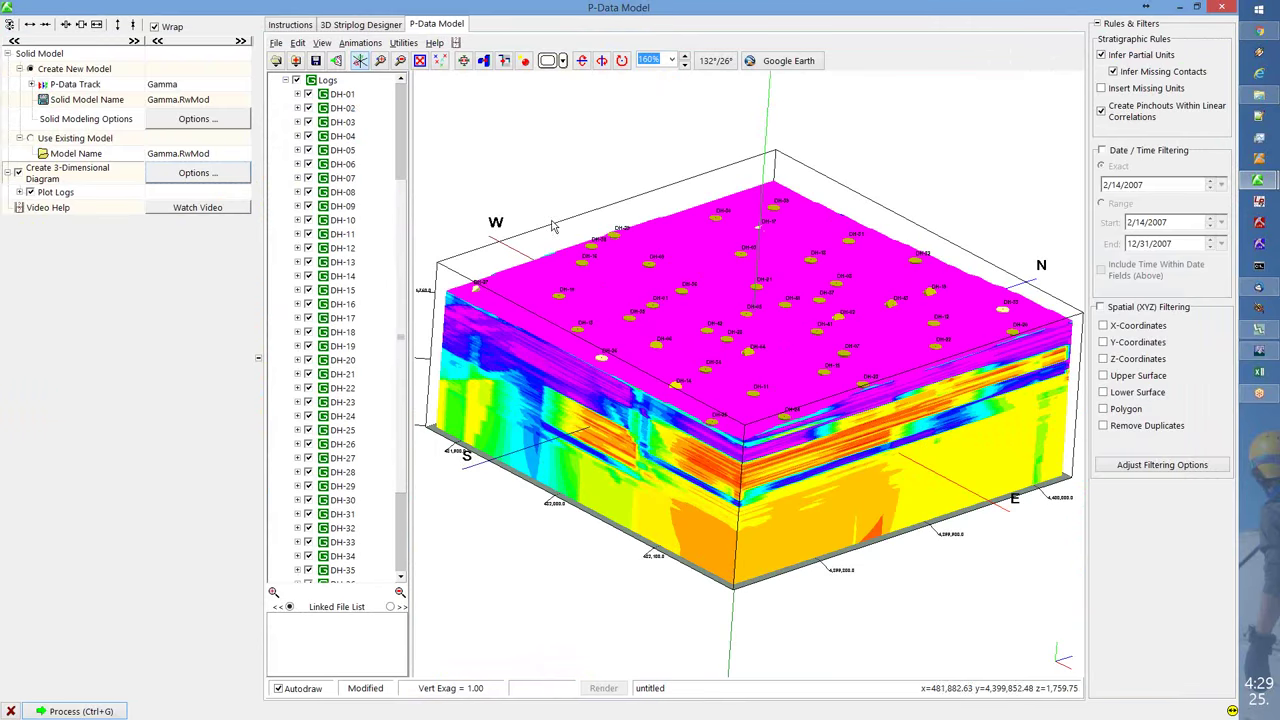
left_click(309, 94)
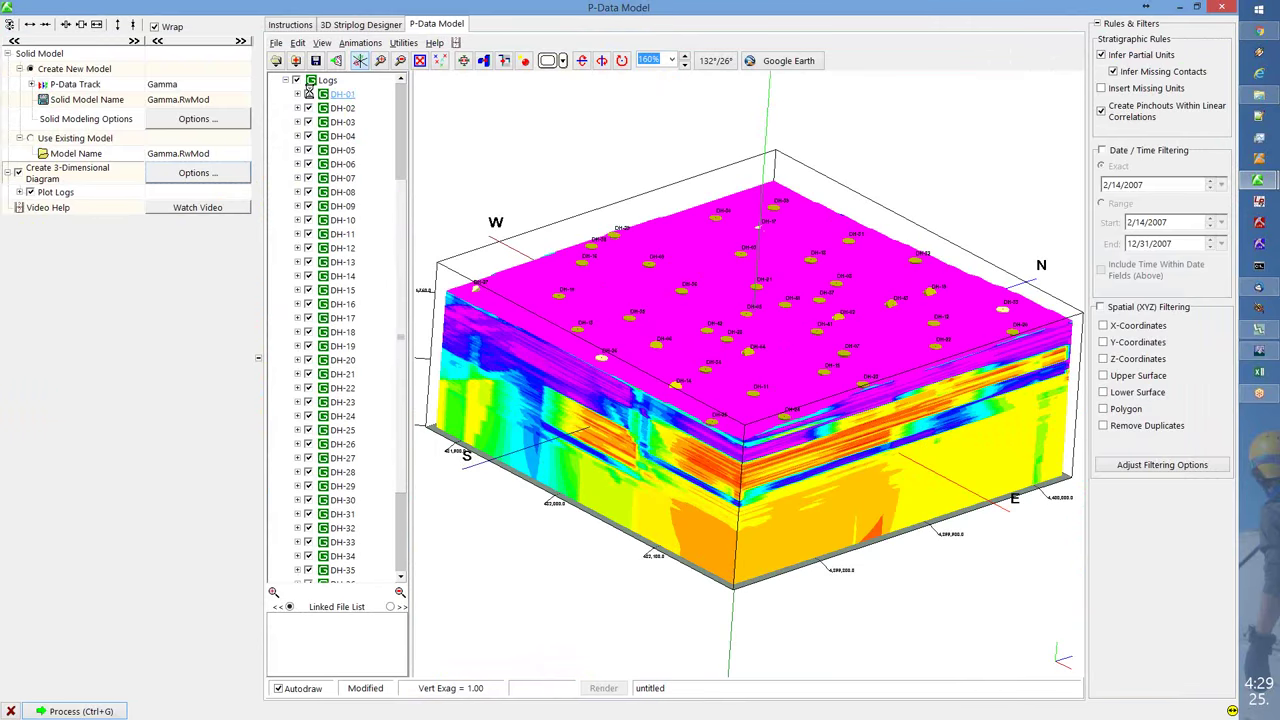
left_click(309, 94)
left_click(285, 80)
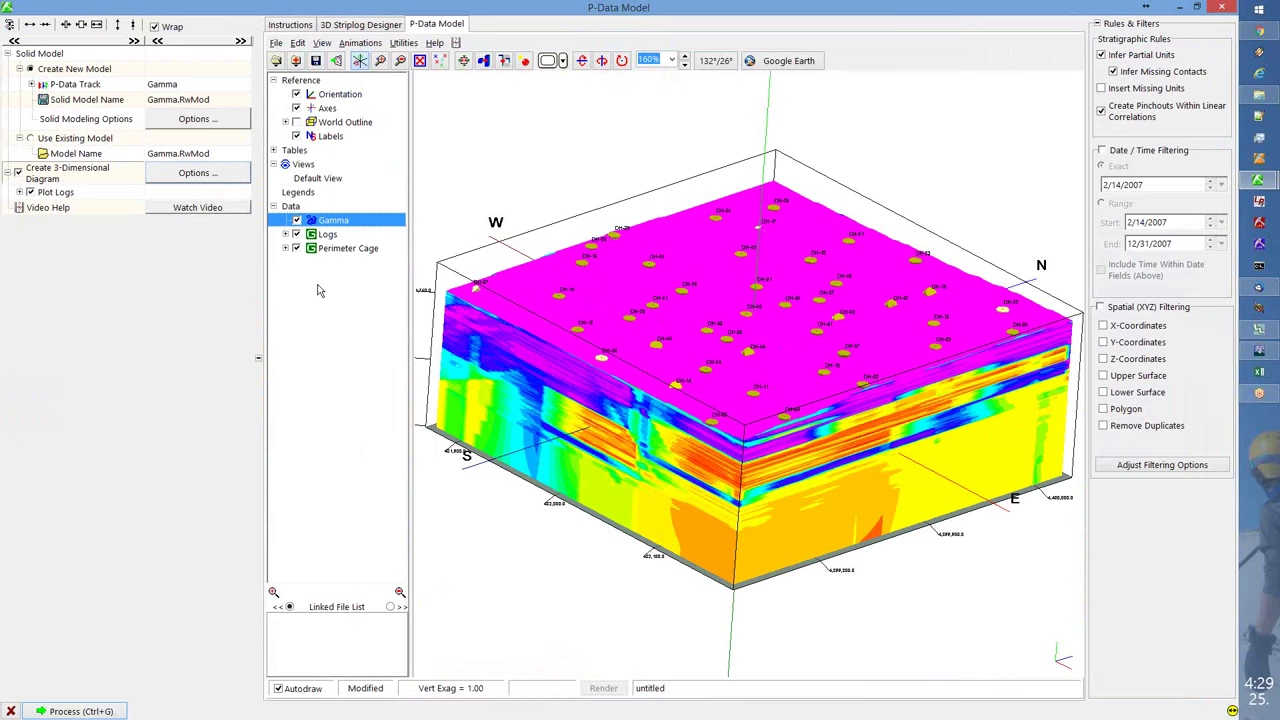
- Restore the P-Data Model window to a smaller size, widen it, and close it without saving the diagram
double_click(570, 8)
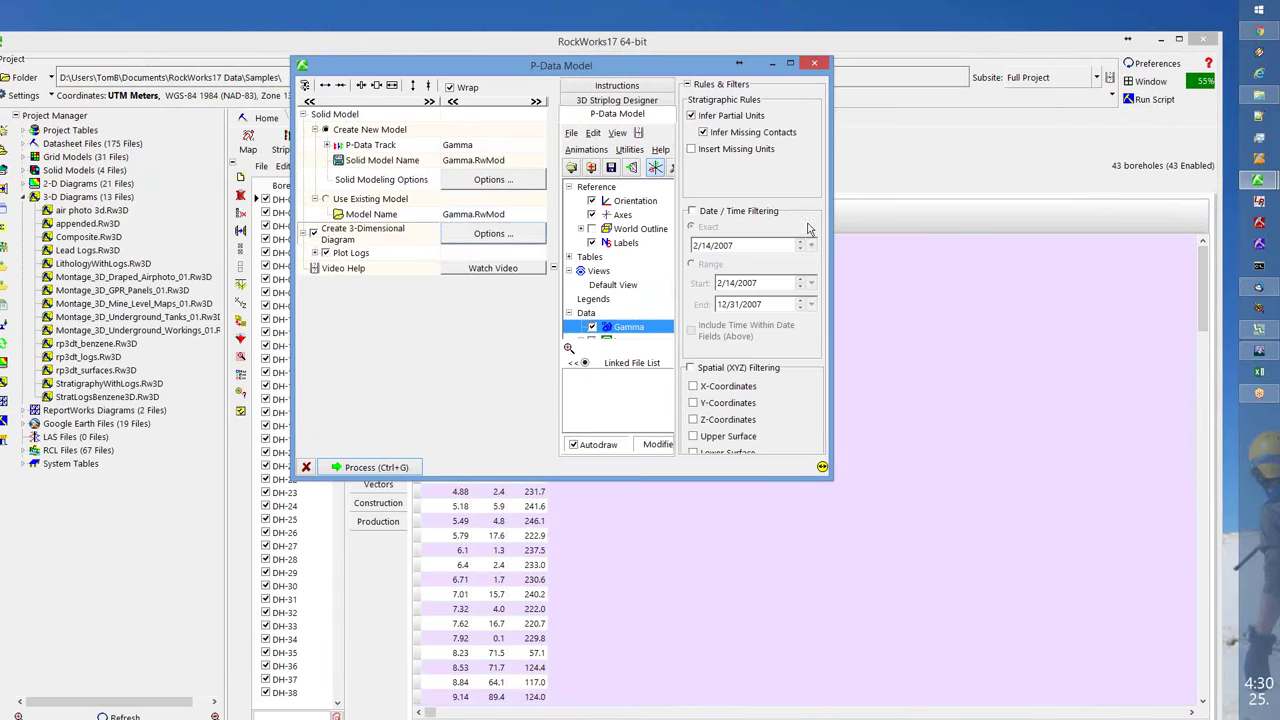
left_click_drag(831, 274, 1130, 309)
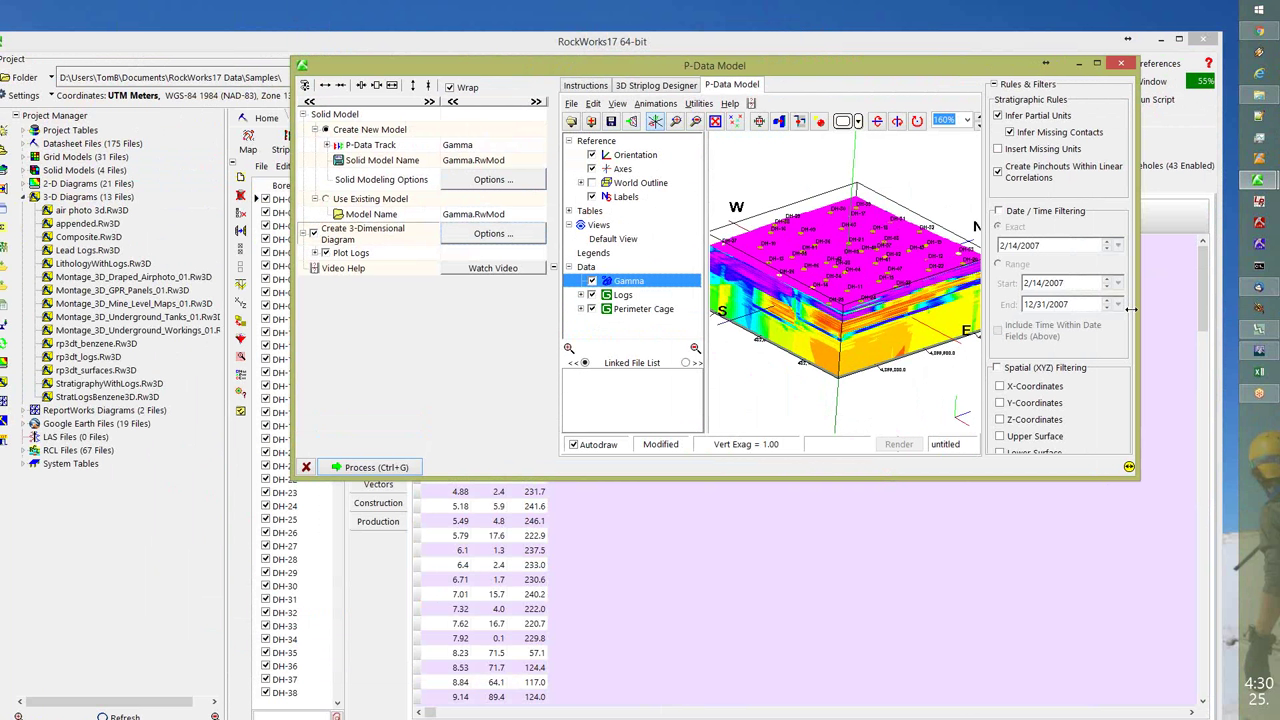
left_click(1122, 65)
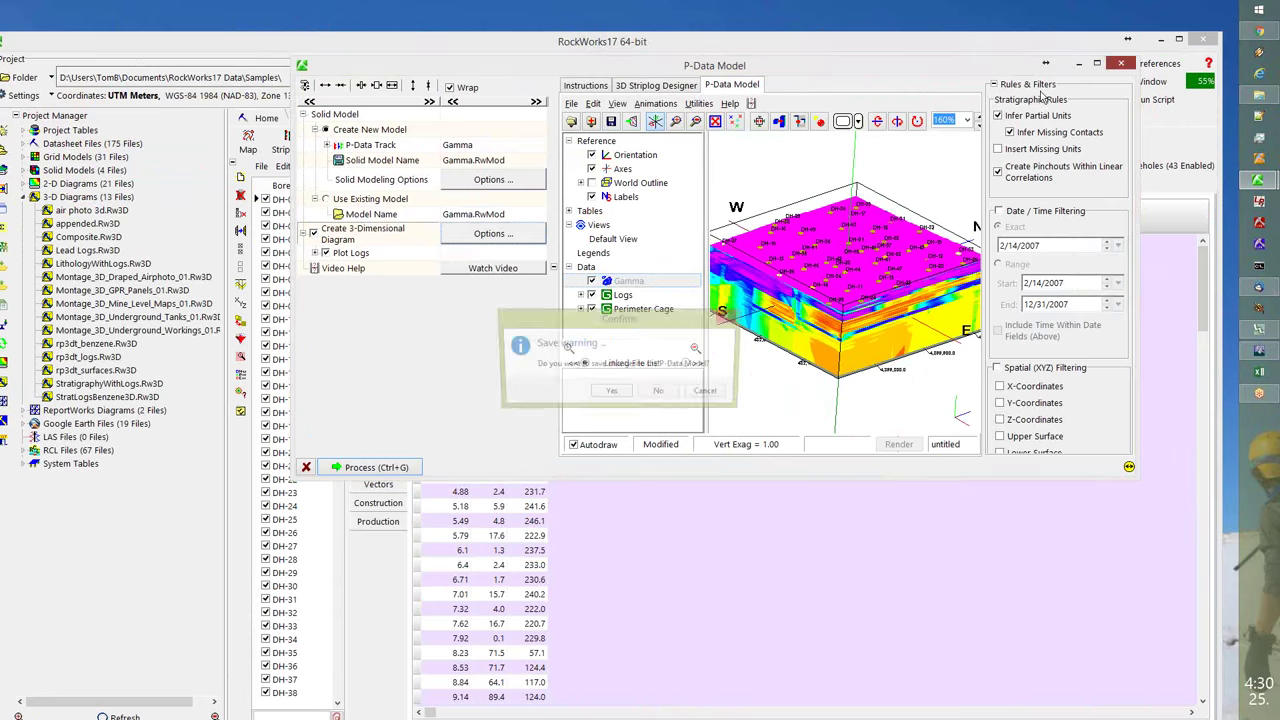
left_click(675, 398)
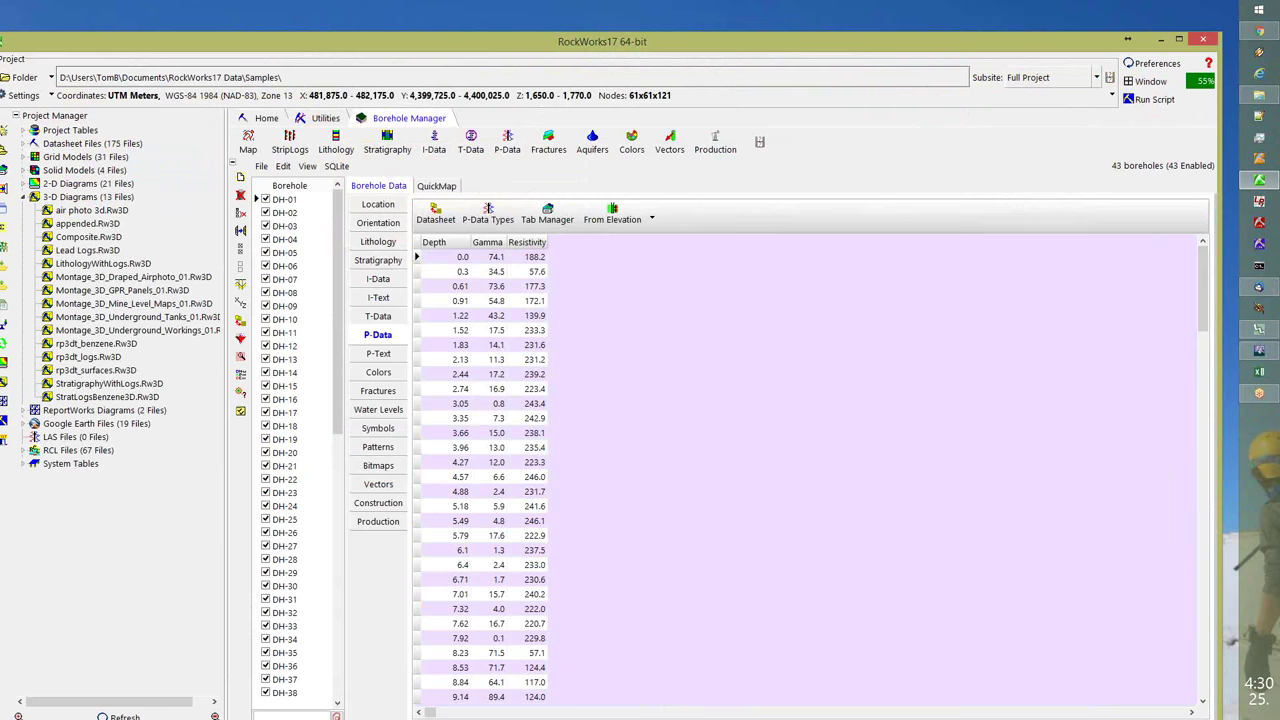
- Expand the project's solid models, maximize the main window, and select the Lith01.RwMod model
left_click(23, 170)
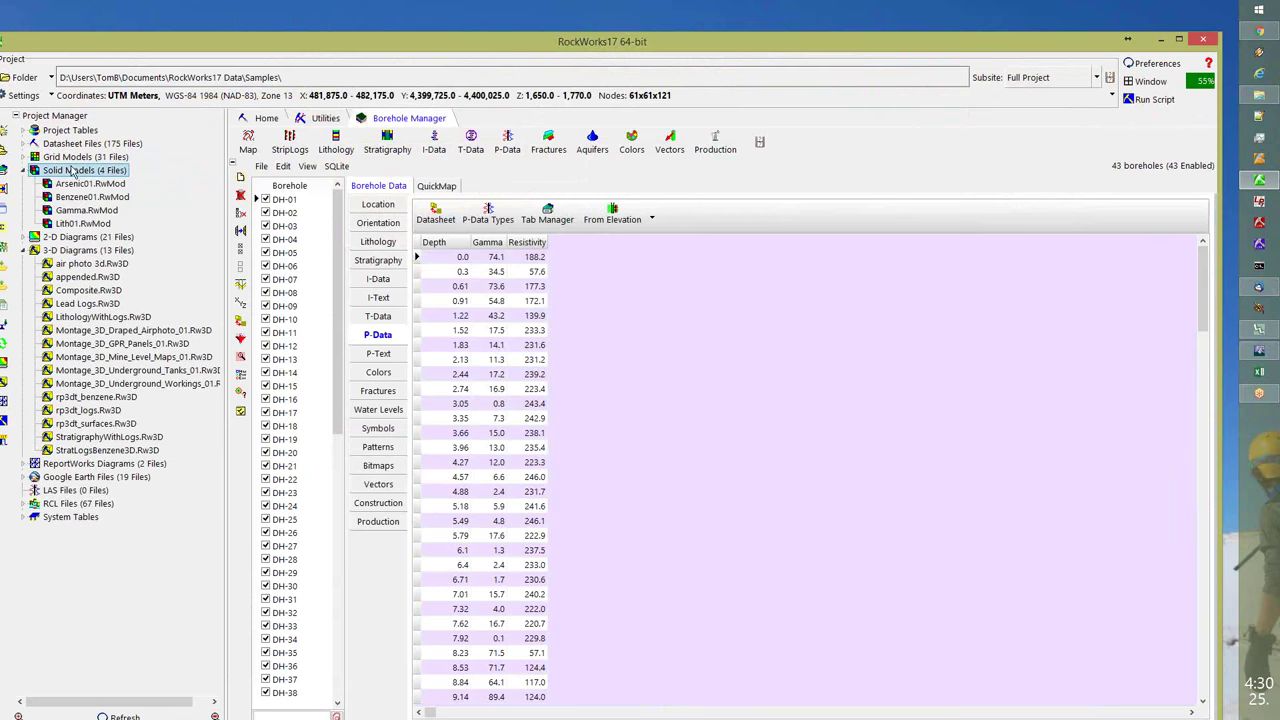
left_click_drag(77, 44, 168, 1)
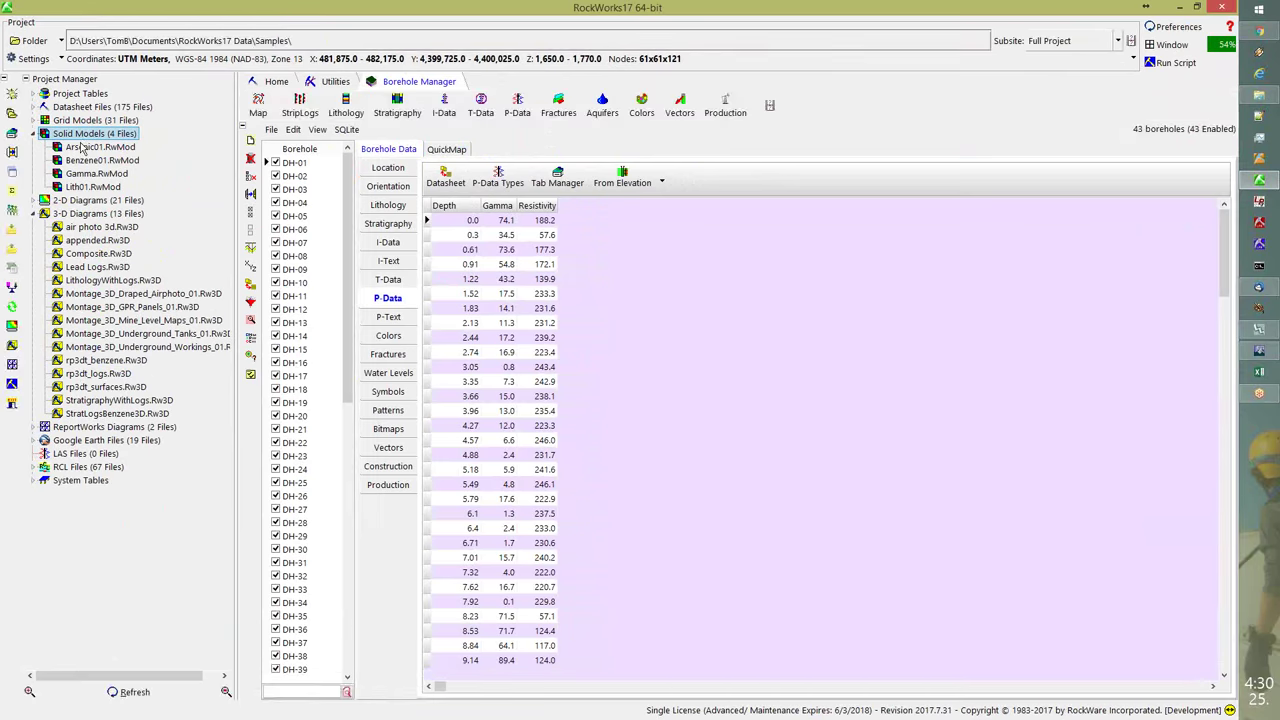
left_click(97, 175)
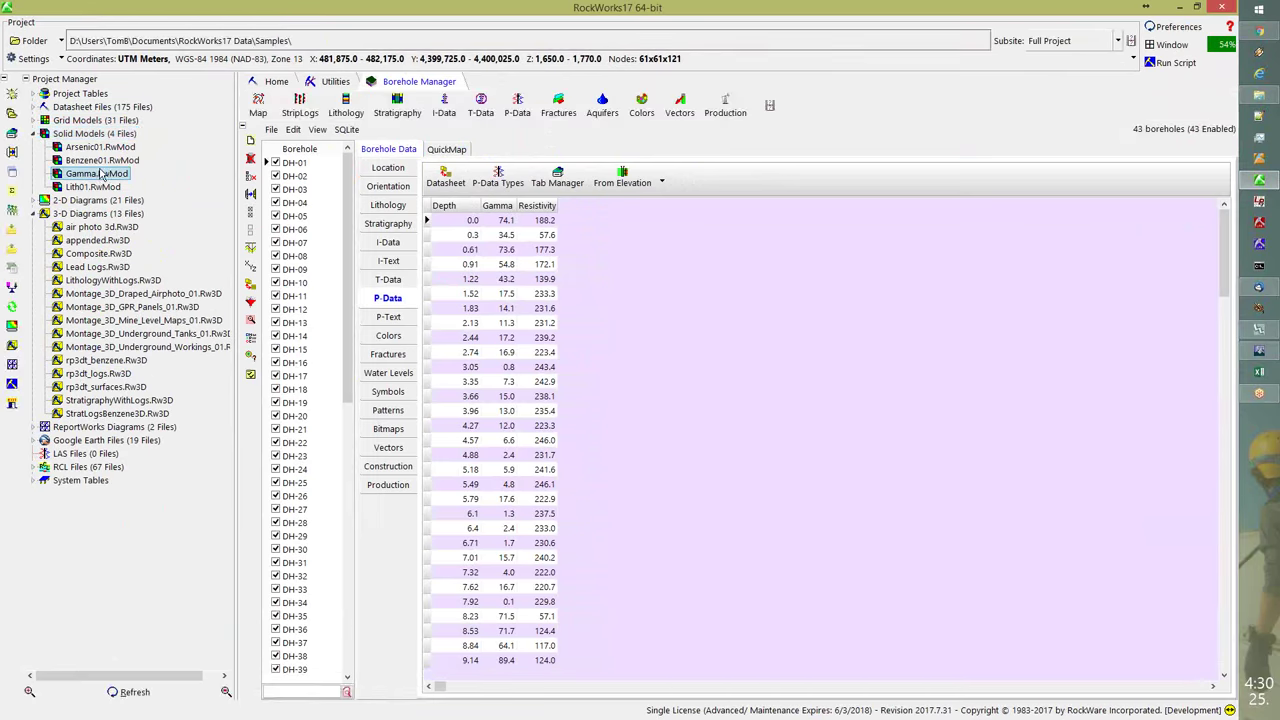
left_click(105, 163)
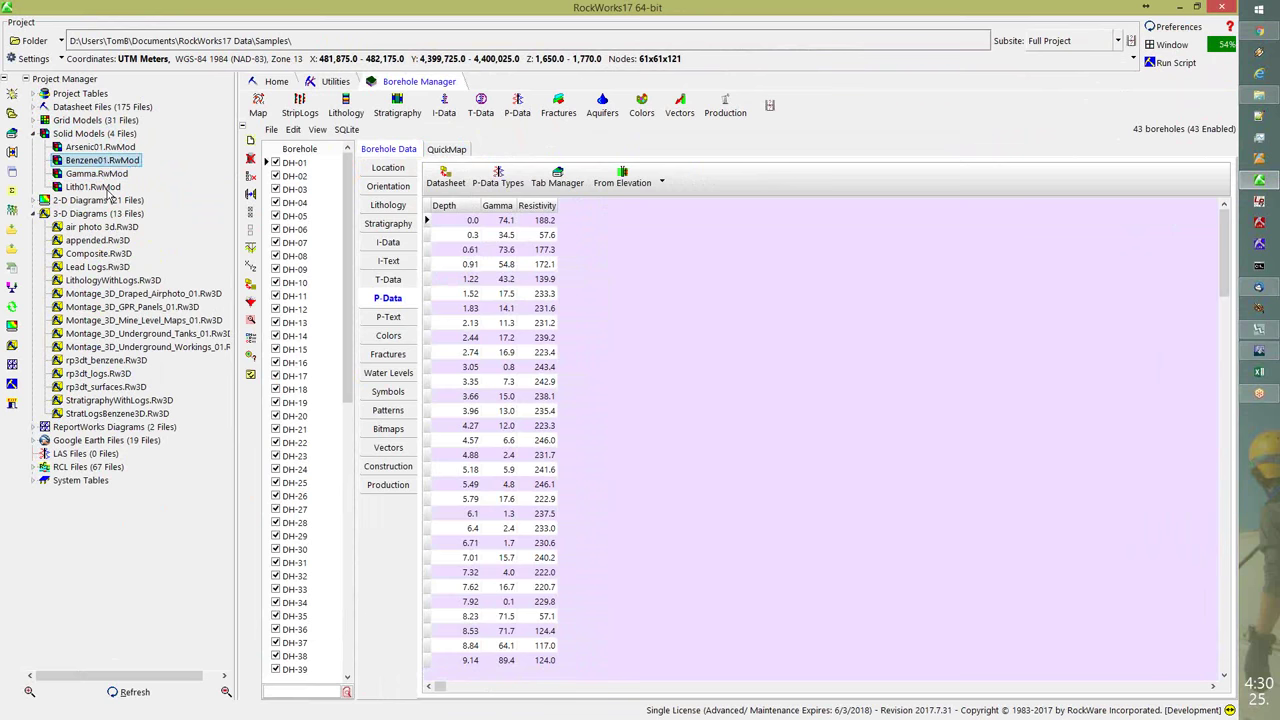
left_click(100, 188)
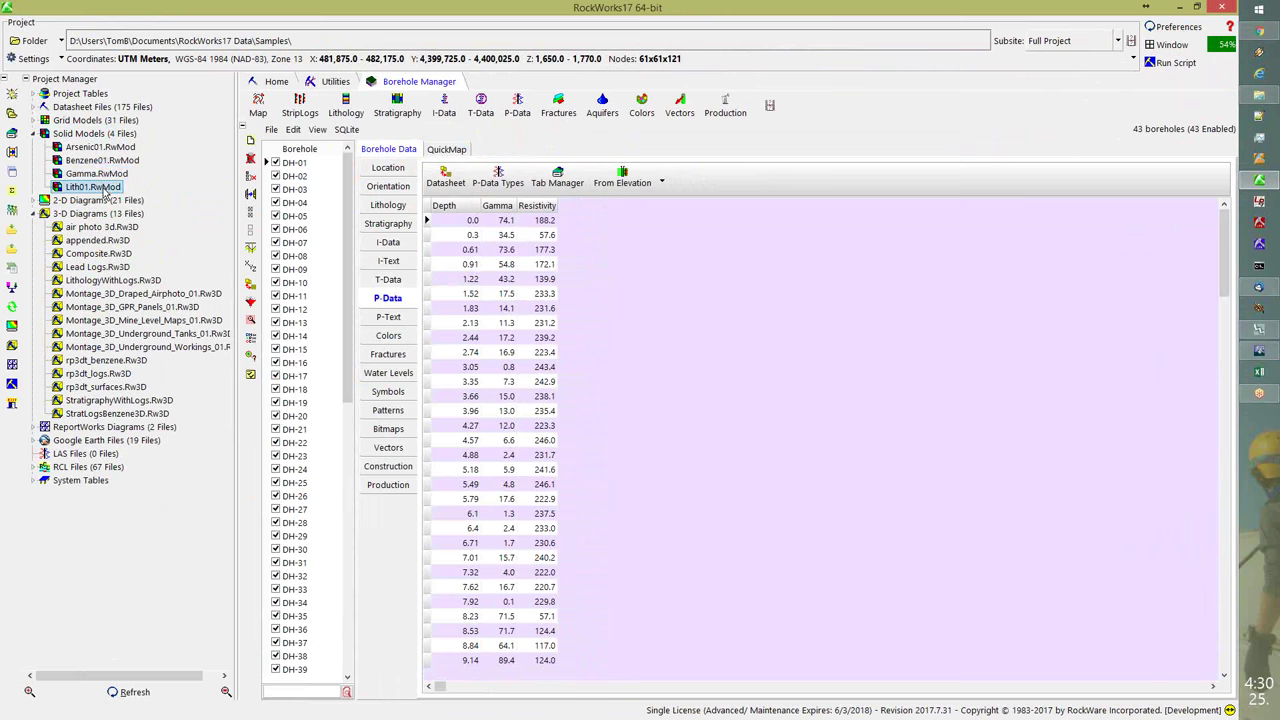
- Review the display options for the Lith01.RwMod solid model, close them unprocessed, and open the program's help resources
double_click(110, 190)
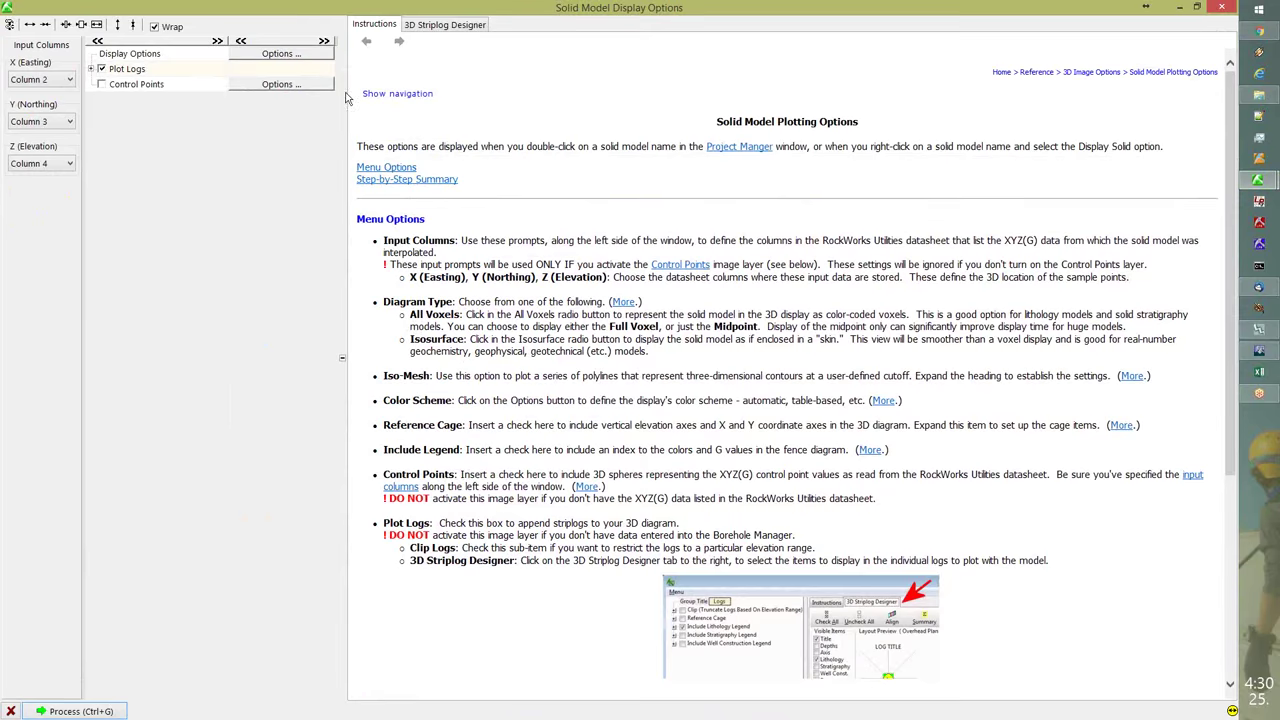
left_click(1224, 8)
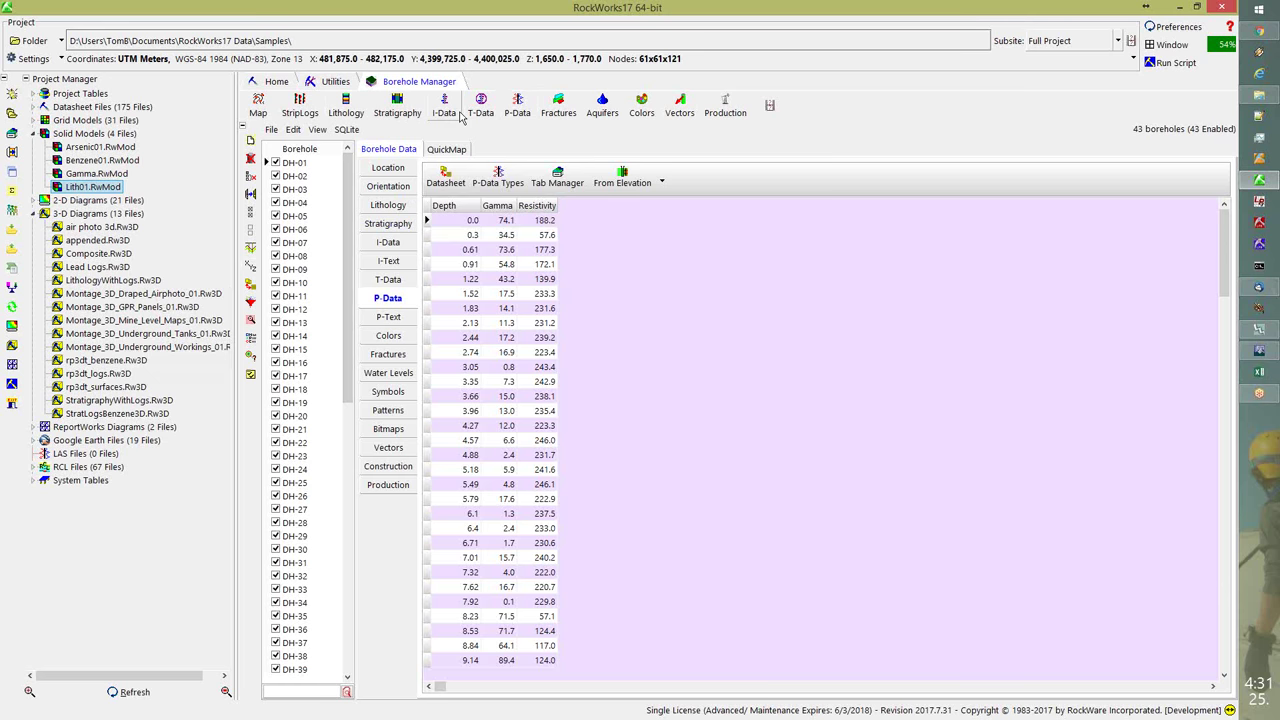
left_click(1229, 28)
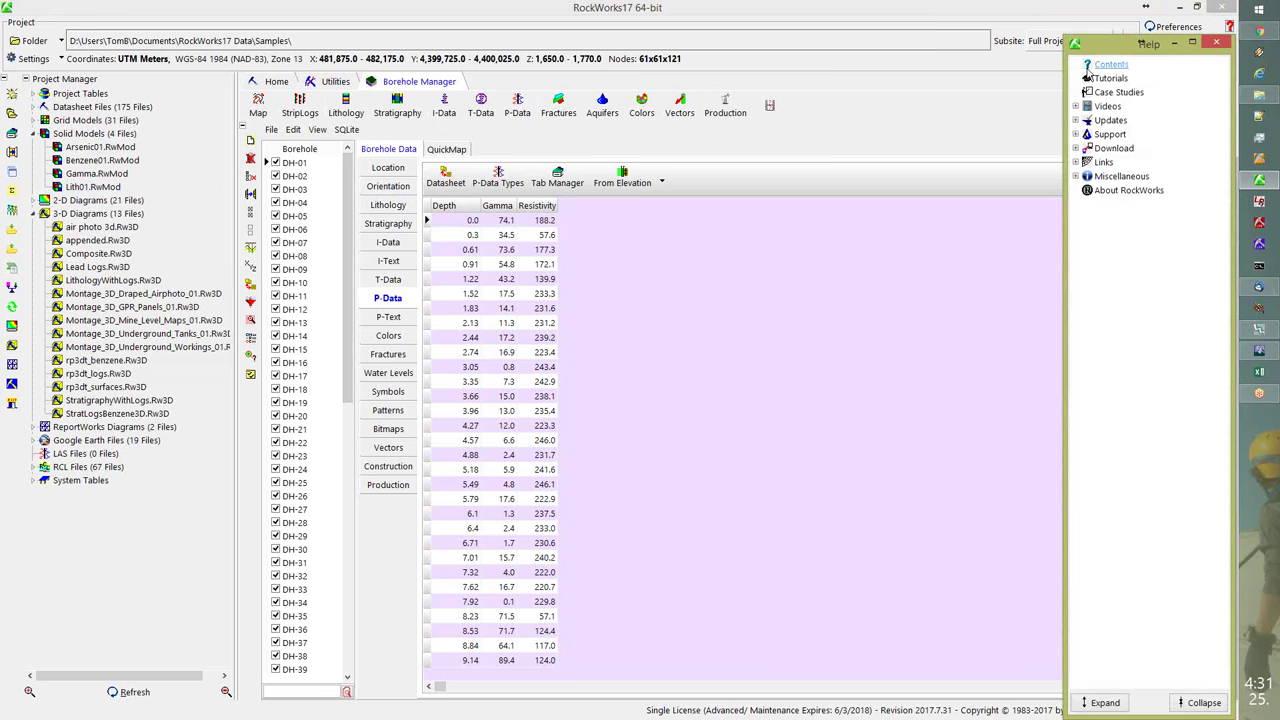
- Open the online help contents in the web browser, maximize the window, and expand the Tutorial book
left_click(1104, 66)
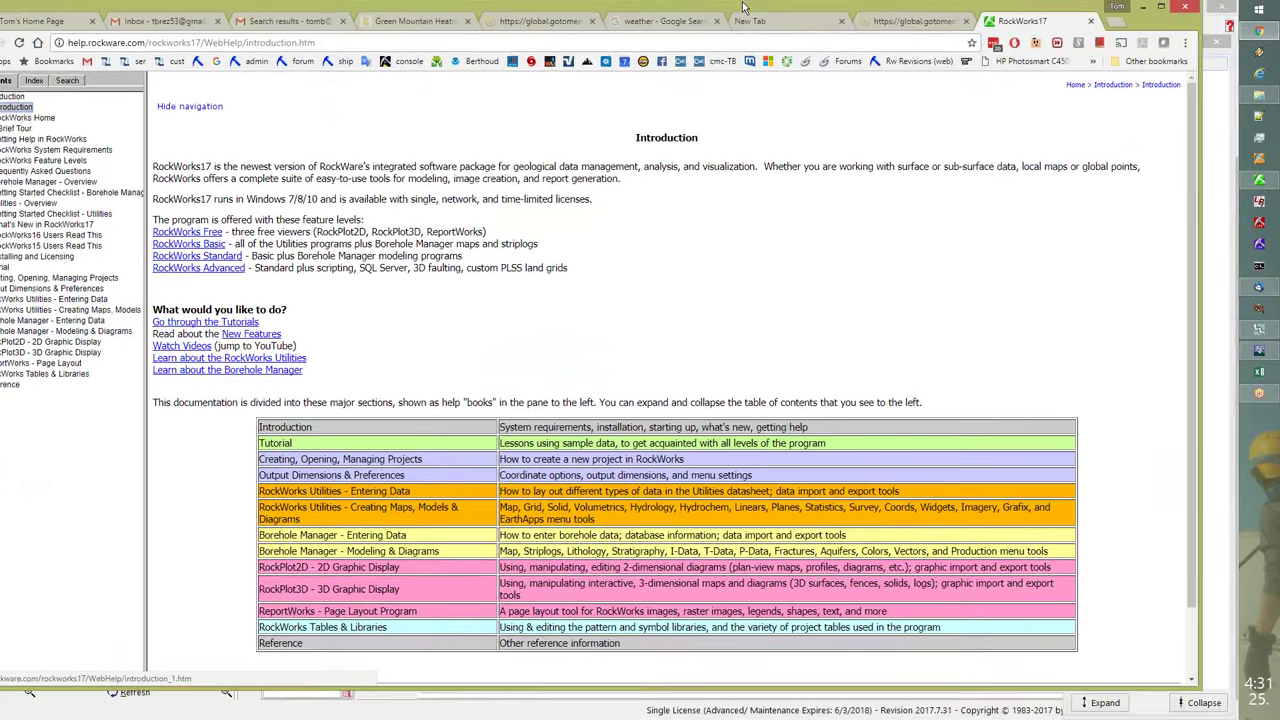
double_click(743, 8)
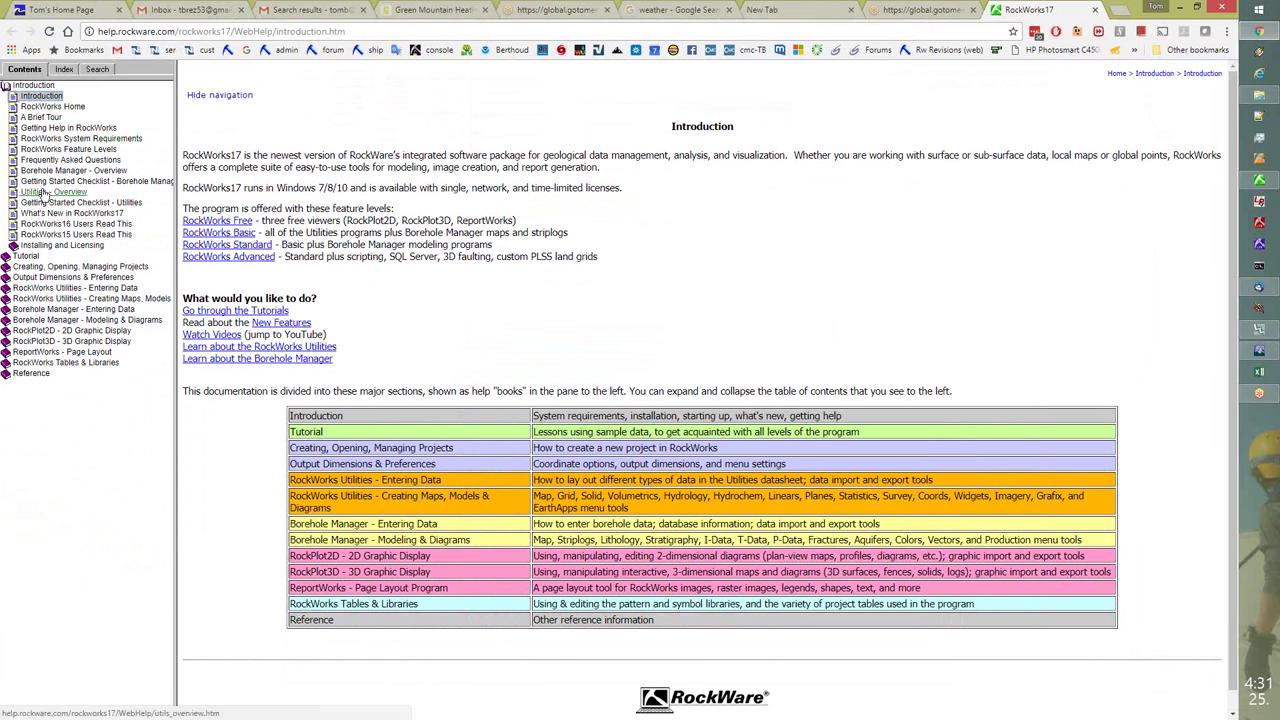
double_click(27, 259)
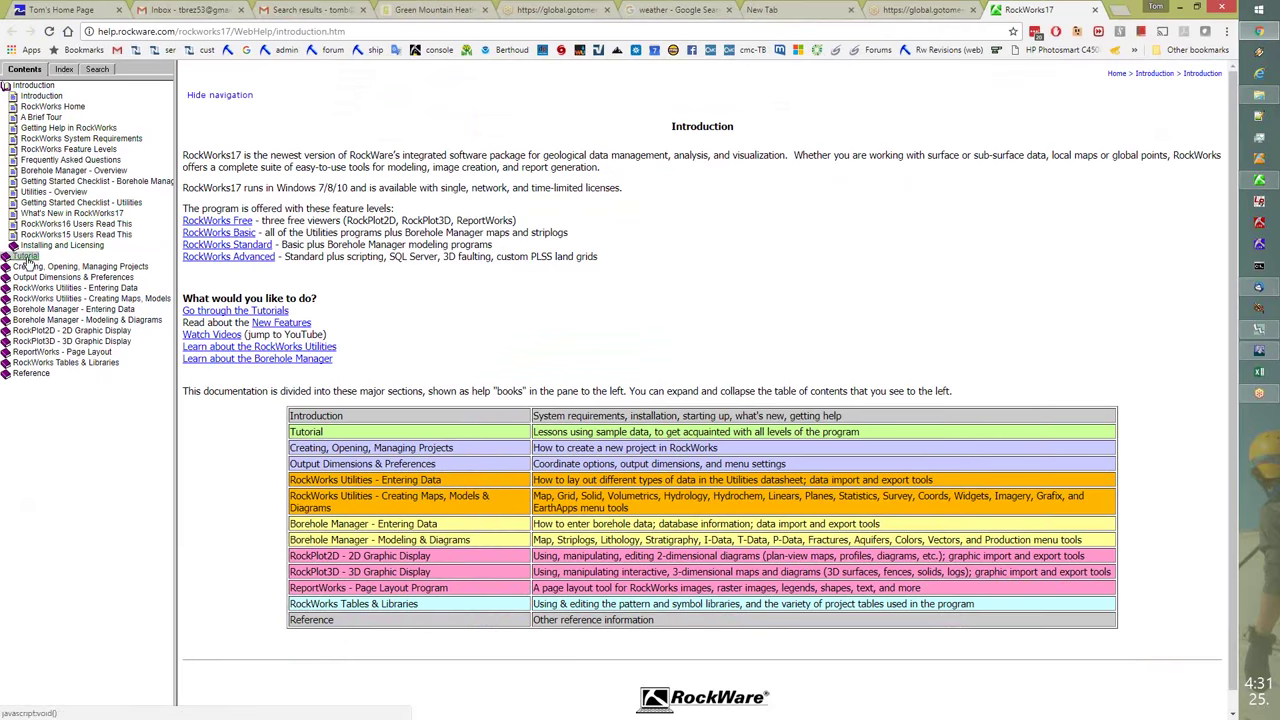
left_click(27, 259)
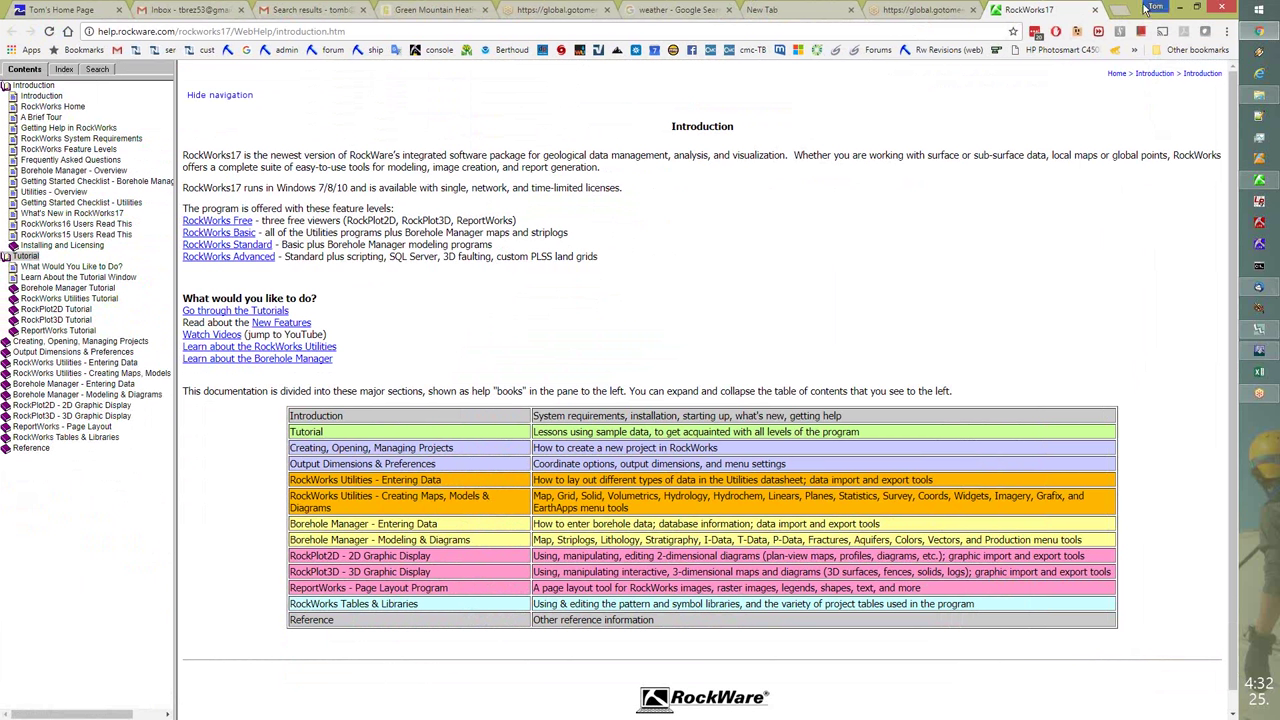
- Restore the browser window to a smaller size, move it out of the way, and close the Help window
left_click_drag(1112, 10, 1028, 10)
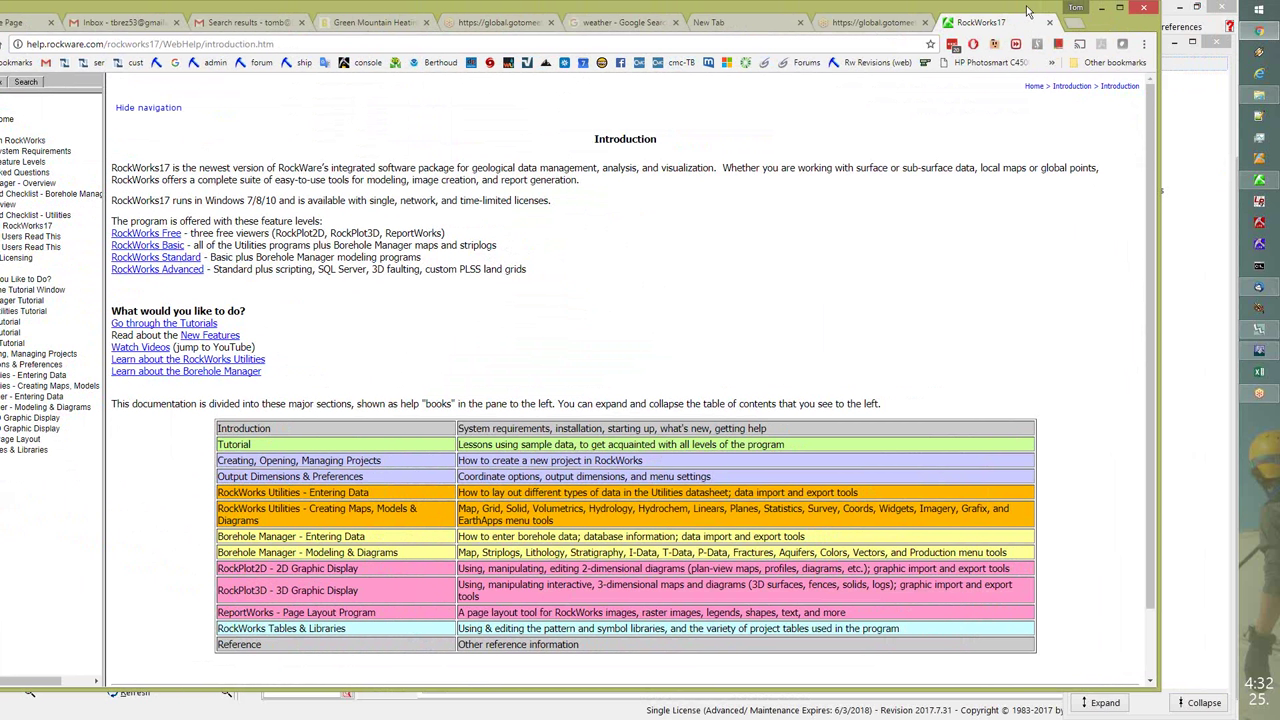
left_click_drag(1028, 10, 0, 12)
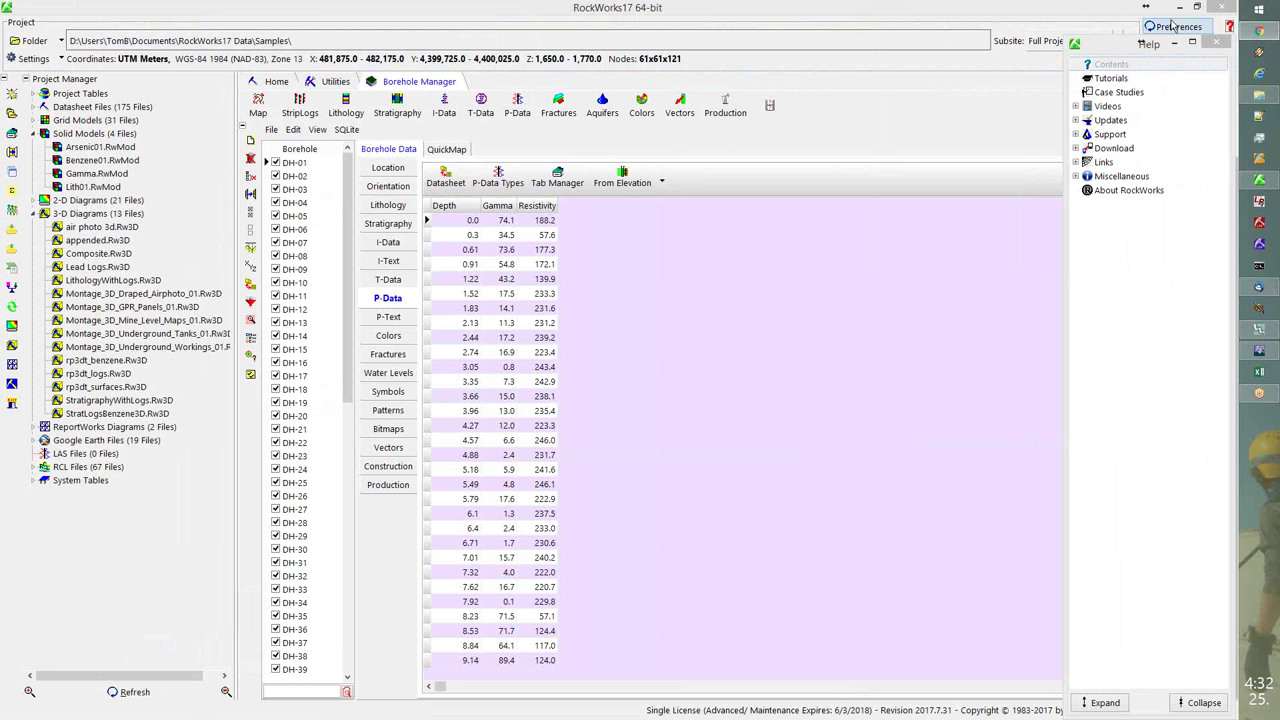
left_click(1216, 42)
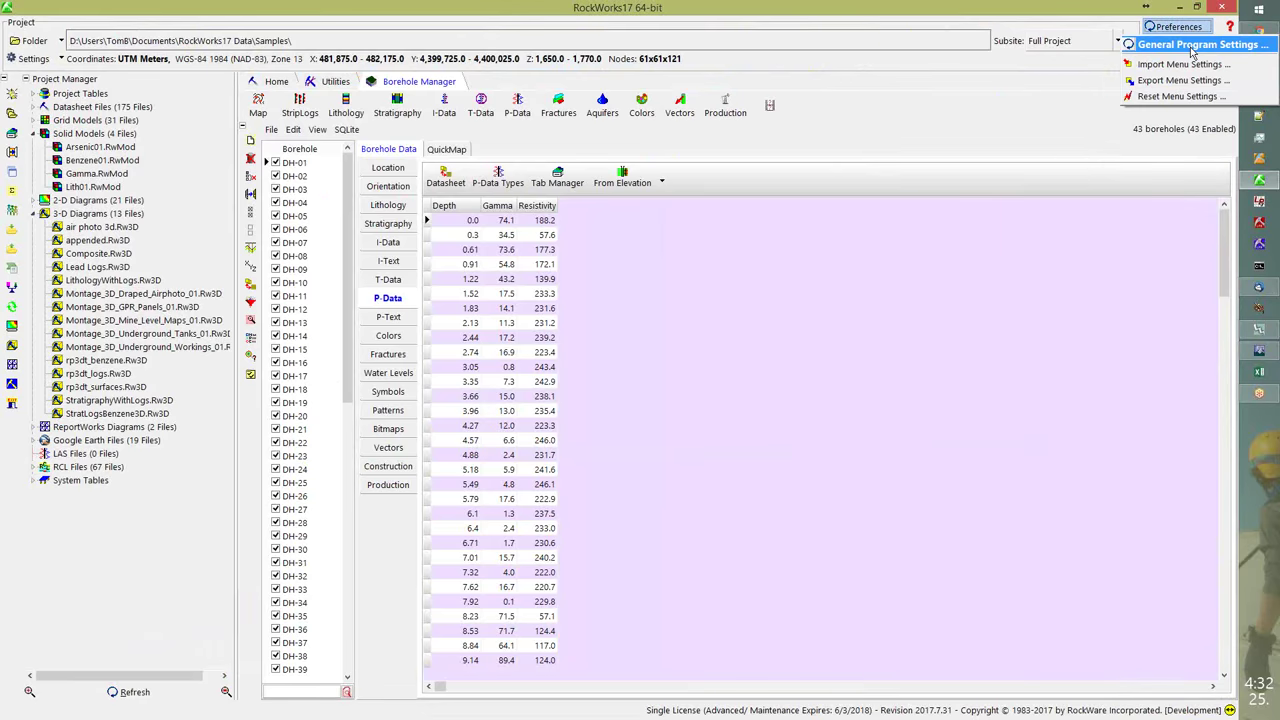
- Set the Help System preference to load help messages from a designated folder on this machine or network server
left_click(1180, 27)
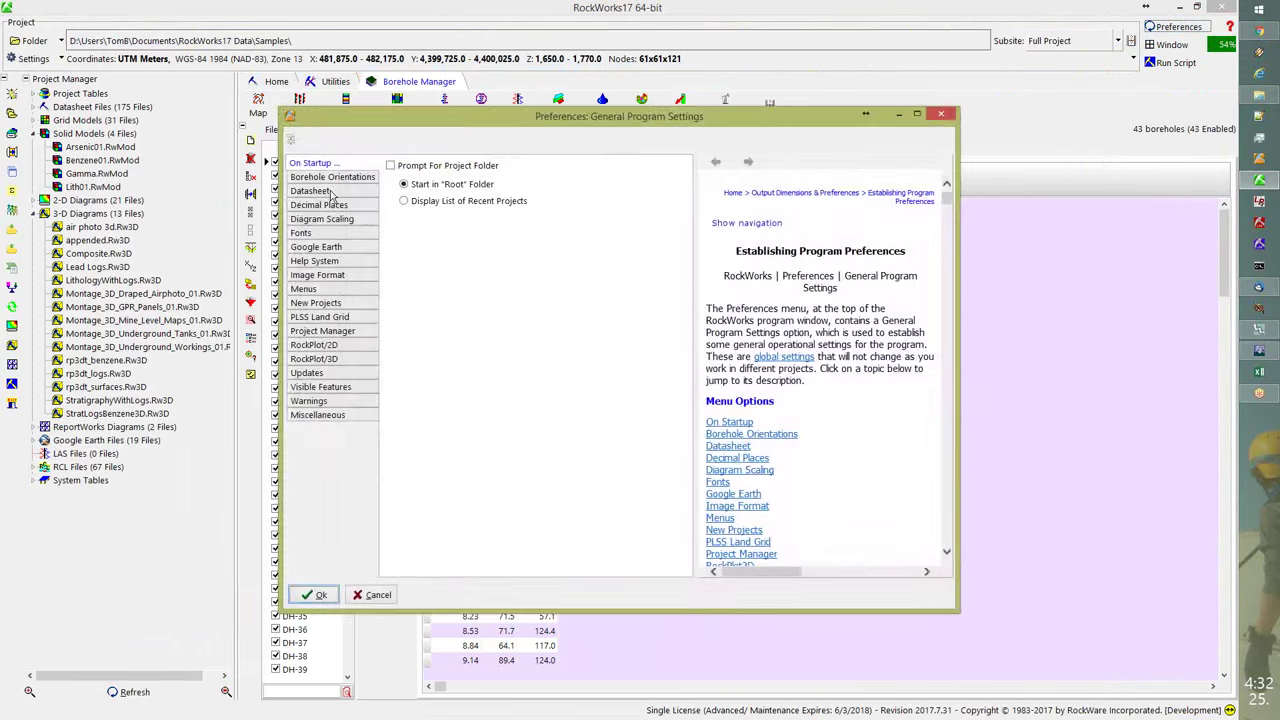
left_click(316, 261)
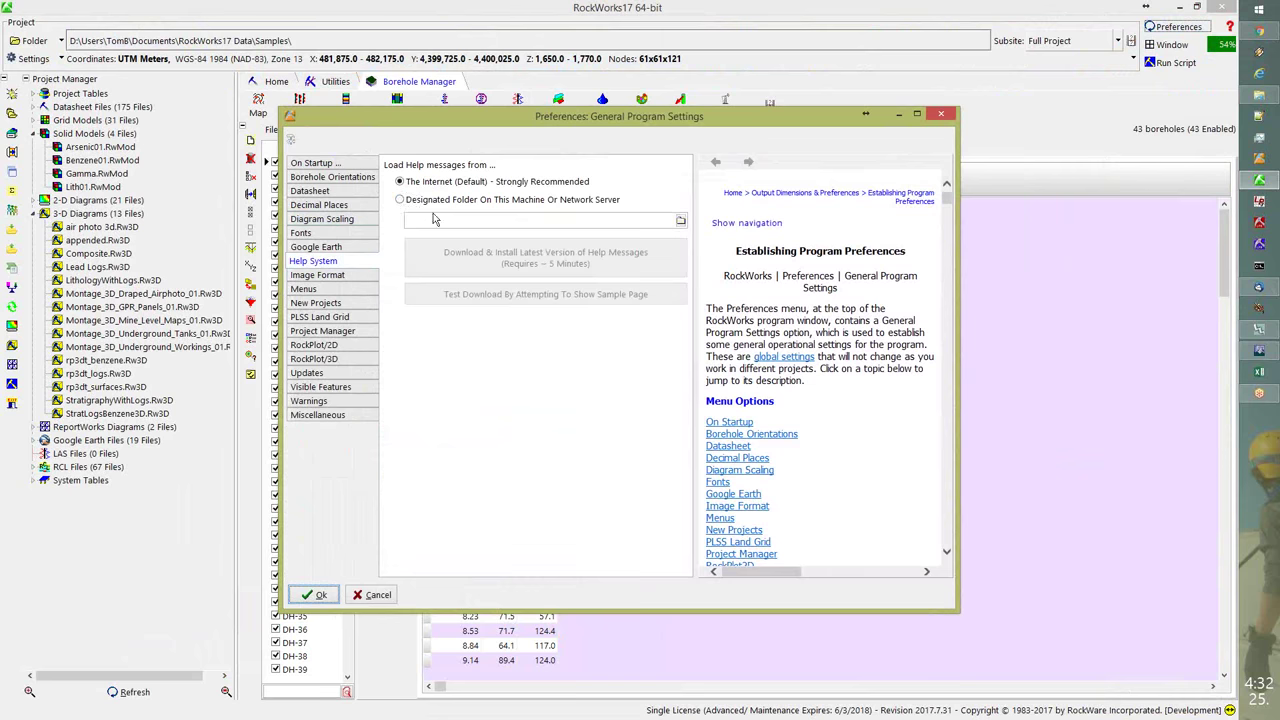
left_click(405, 200)
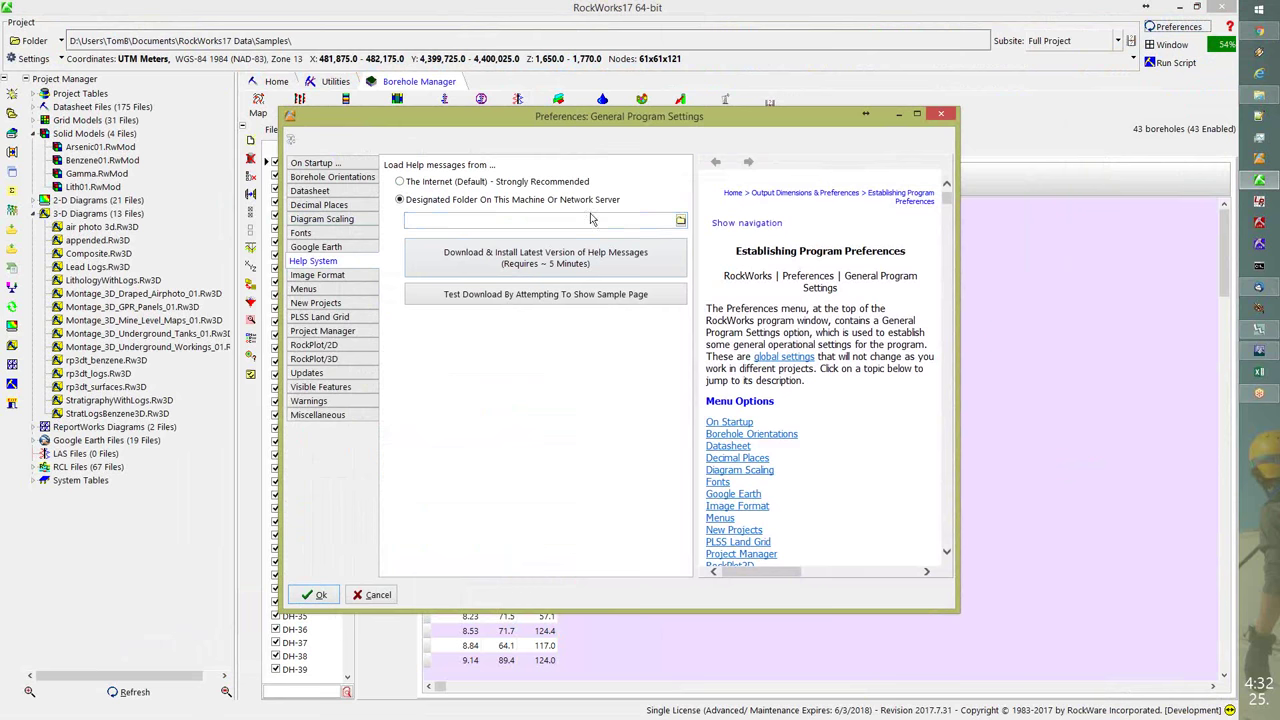
- Try to use the Documents library as the folder for downloading the latest help messages, and accept the program settings
left_click(679, 220)
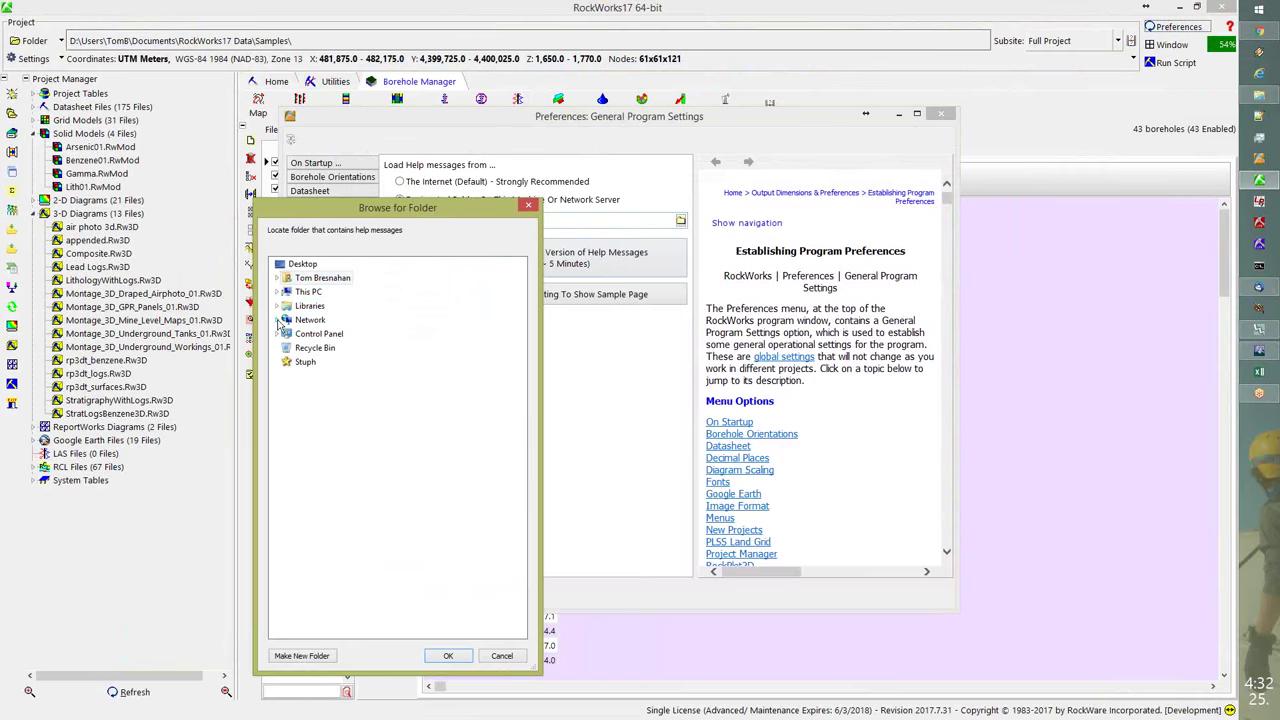
left_click(278, 306)
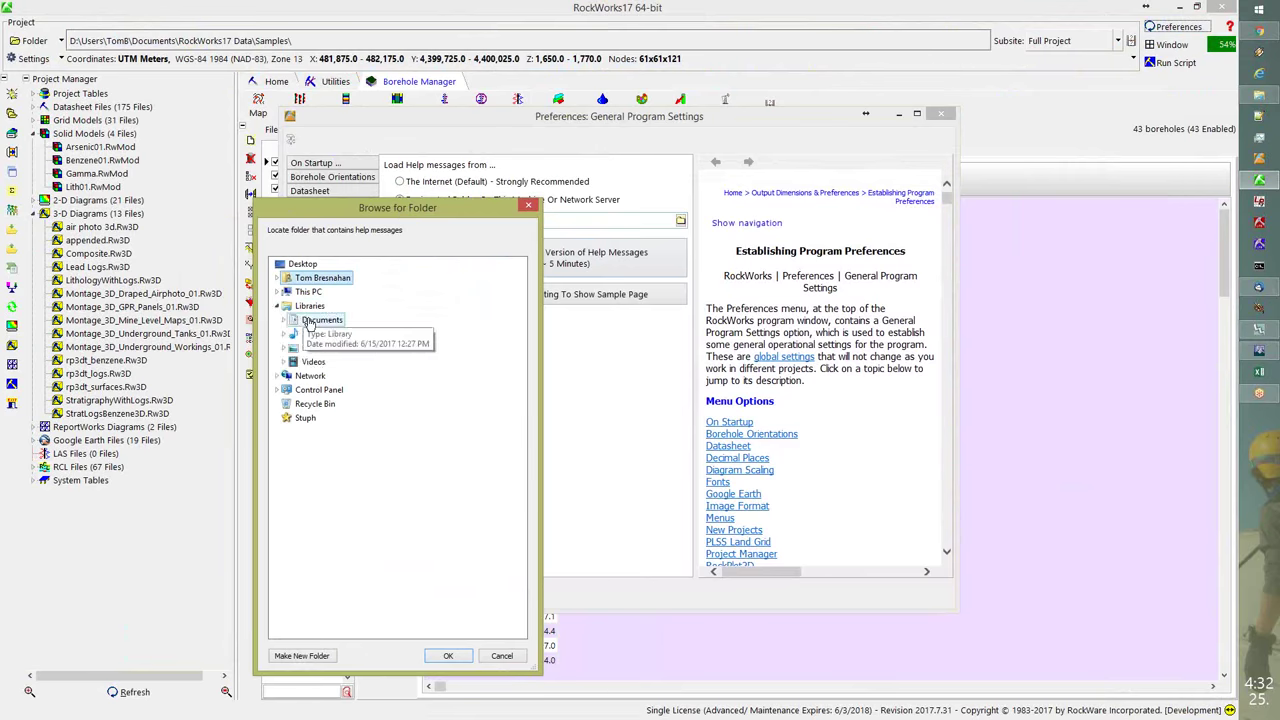
left_click(320, 320)
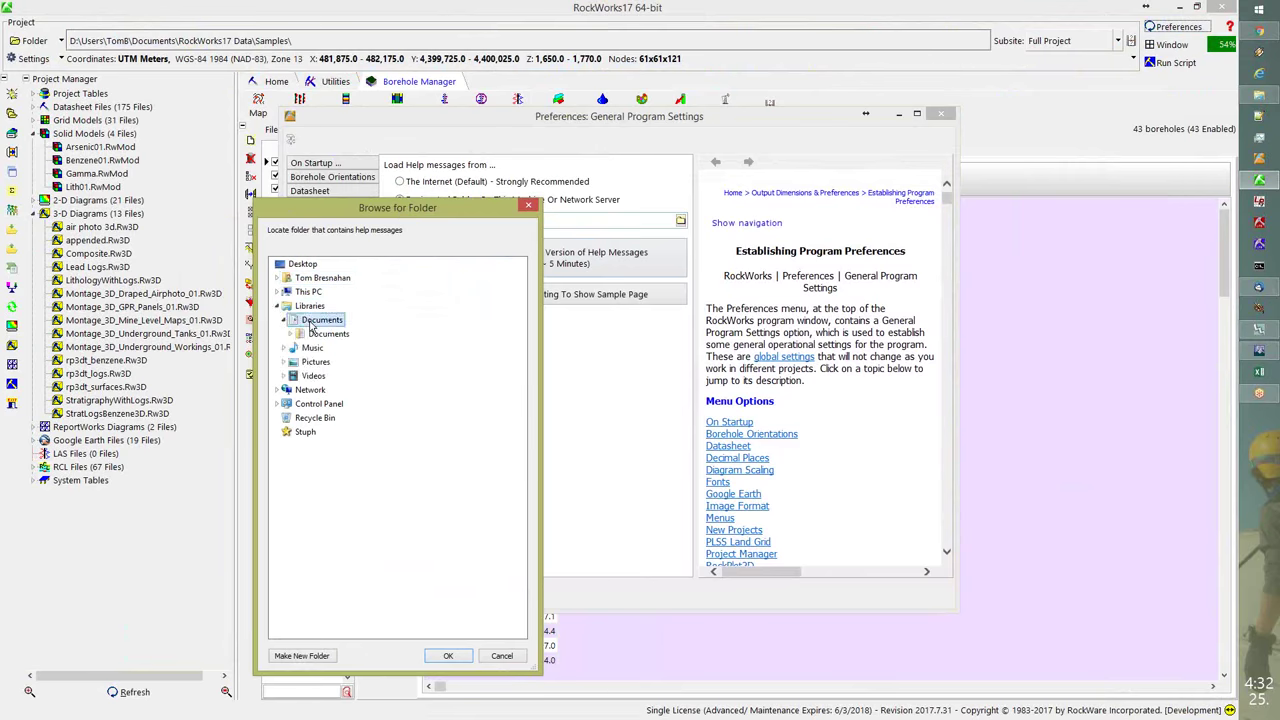
left_click(450, 656)
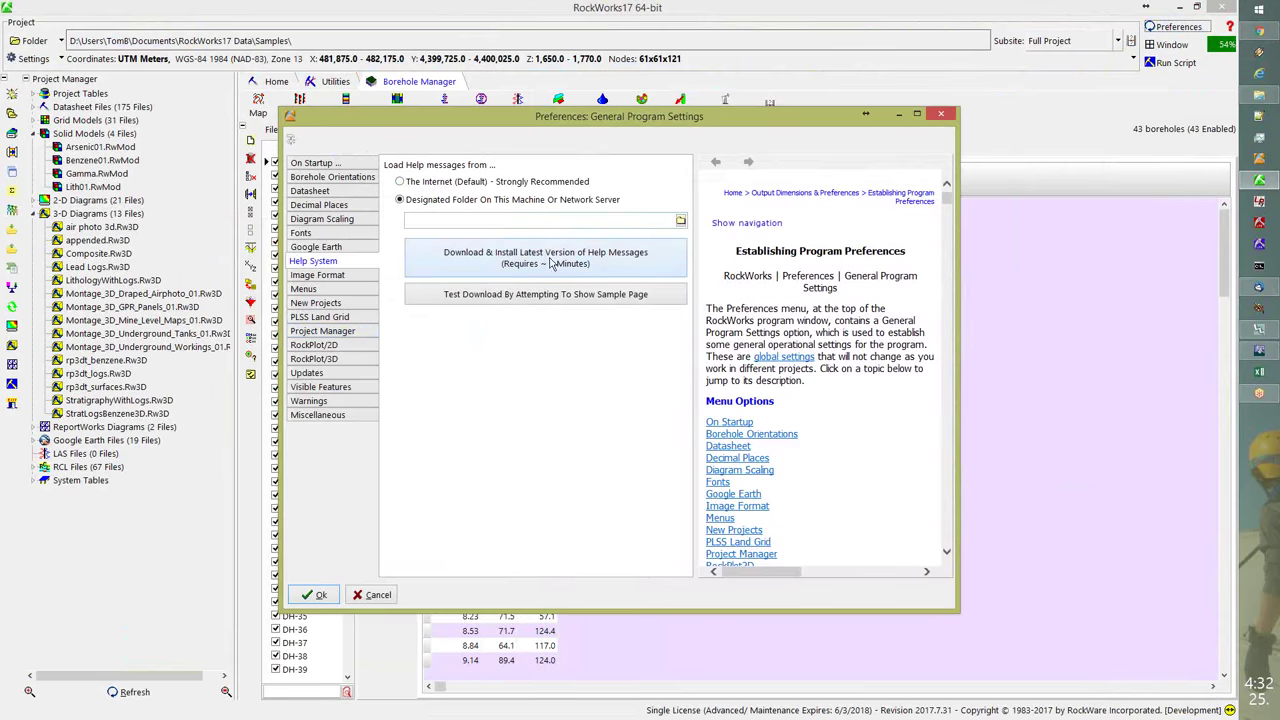
left_click(506, 260)
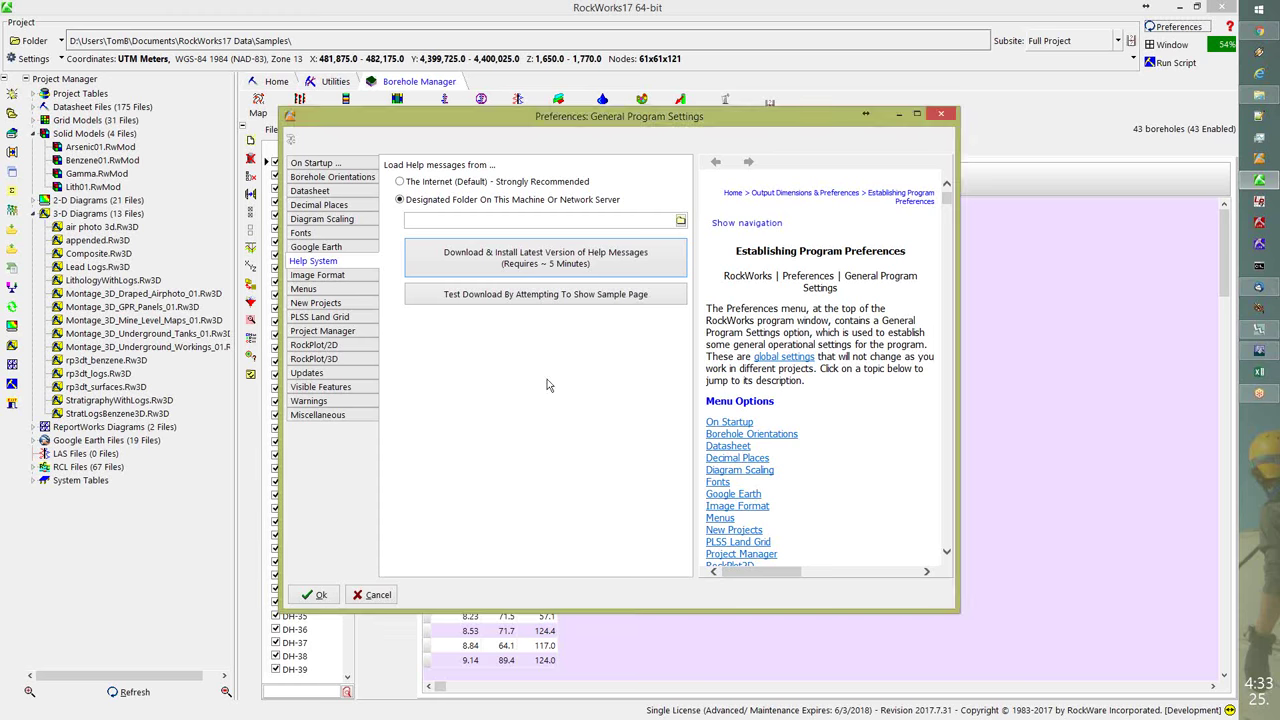
left_click(320, 595)
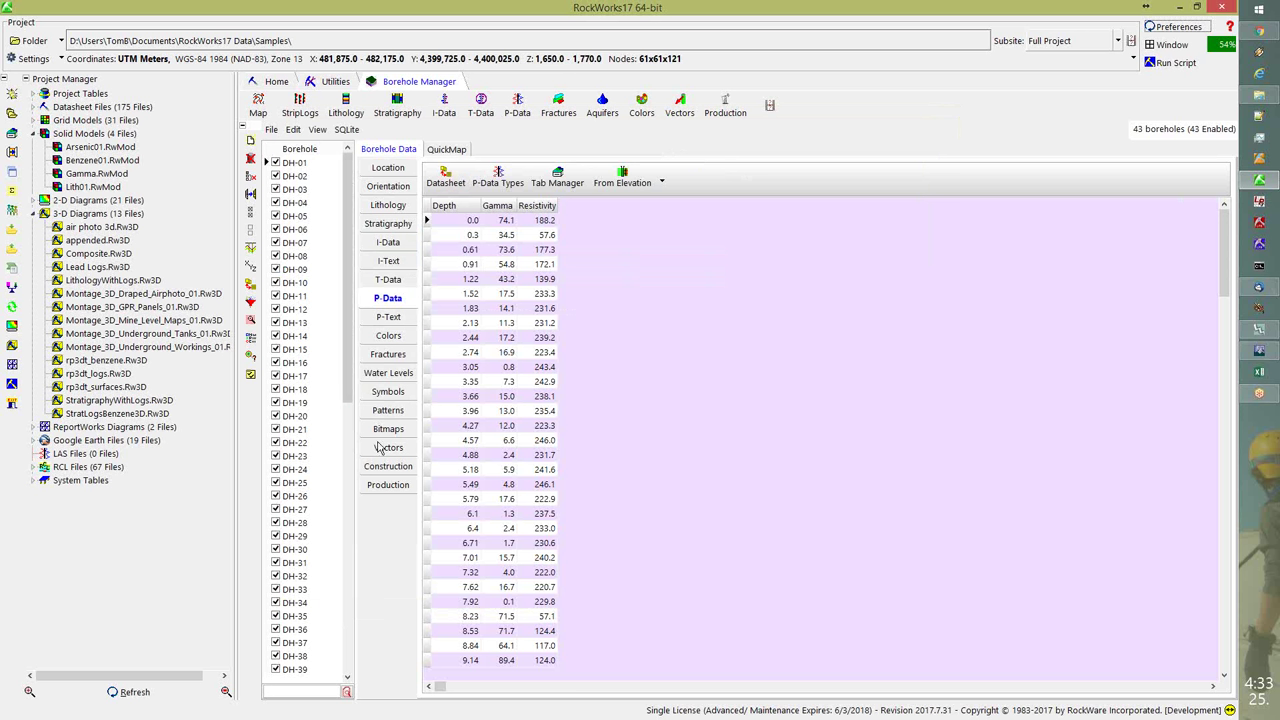
- Compare the lithology and stratigraphy intervals of borehole DH-01, and review the project's Stratigraphy Types table
left_click(370, 211)
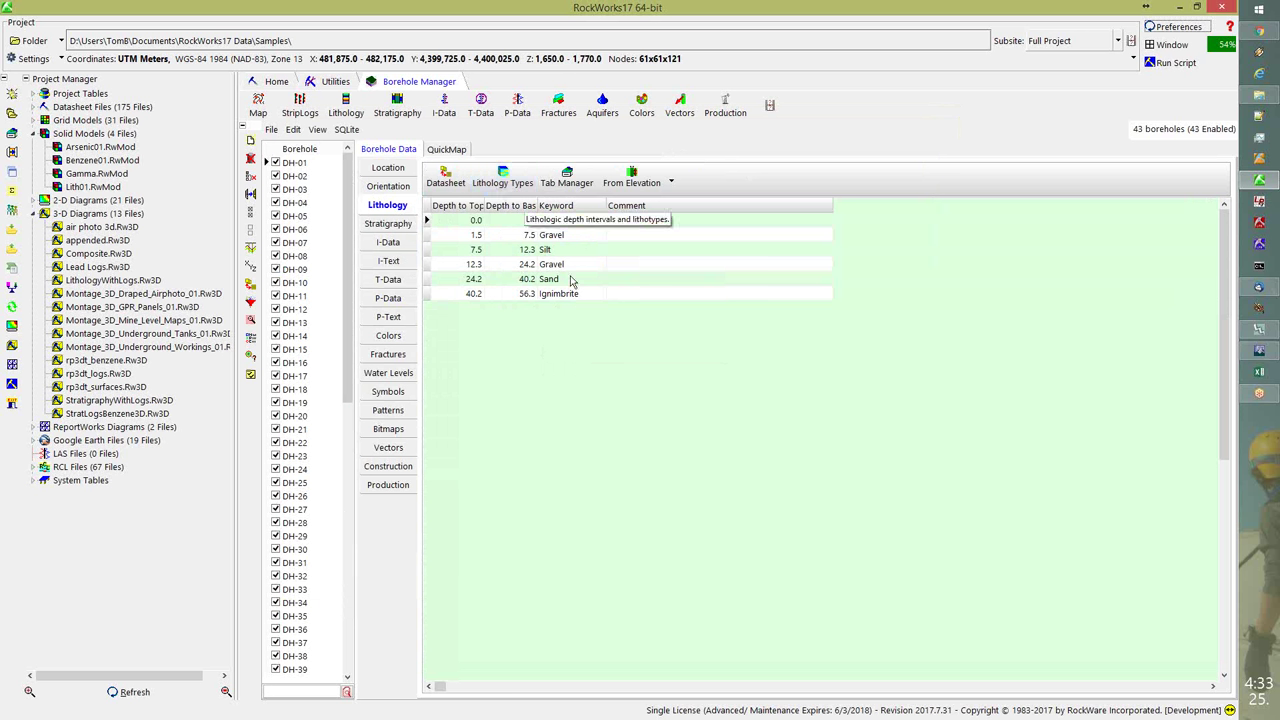
left_click(380, 228)
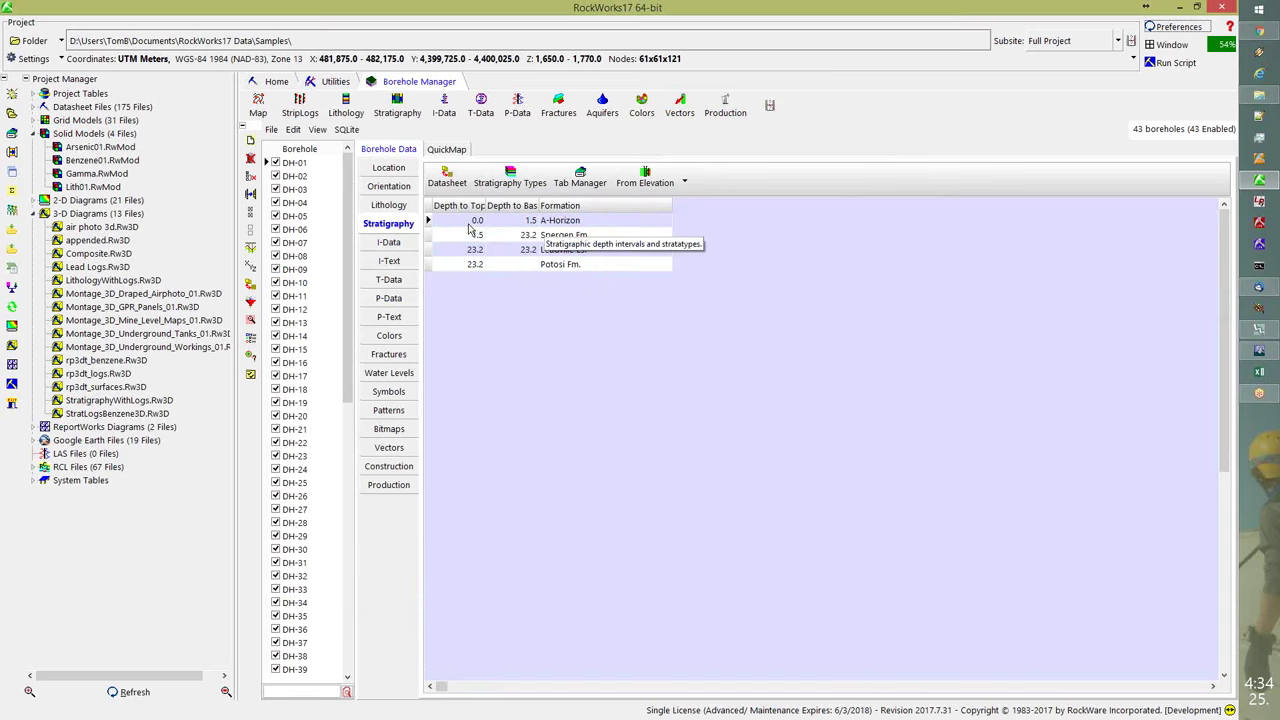
left_click(533, 183)
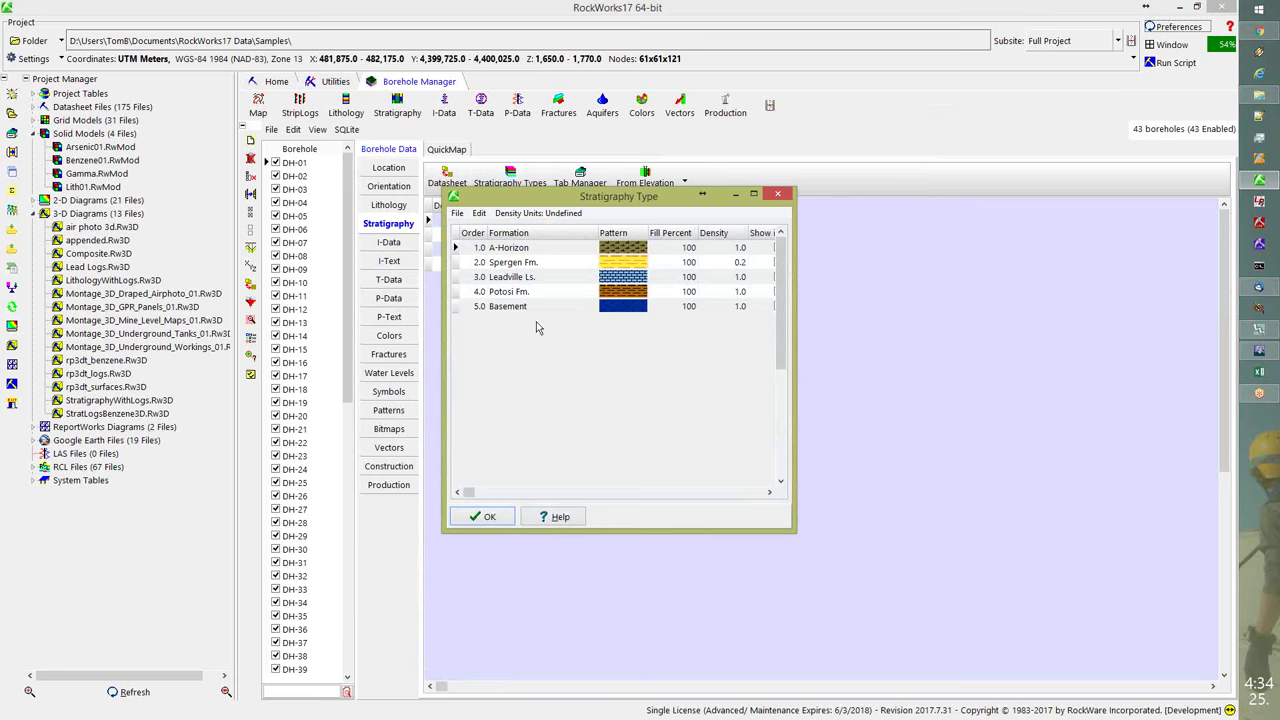
left_click(778, 196)
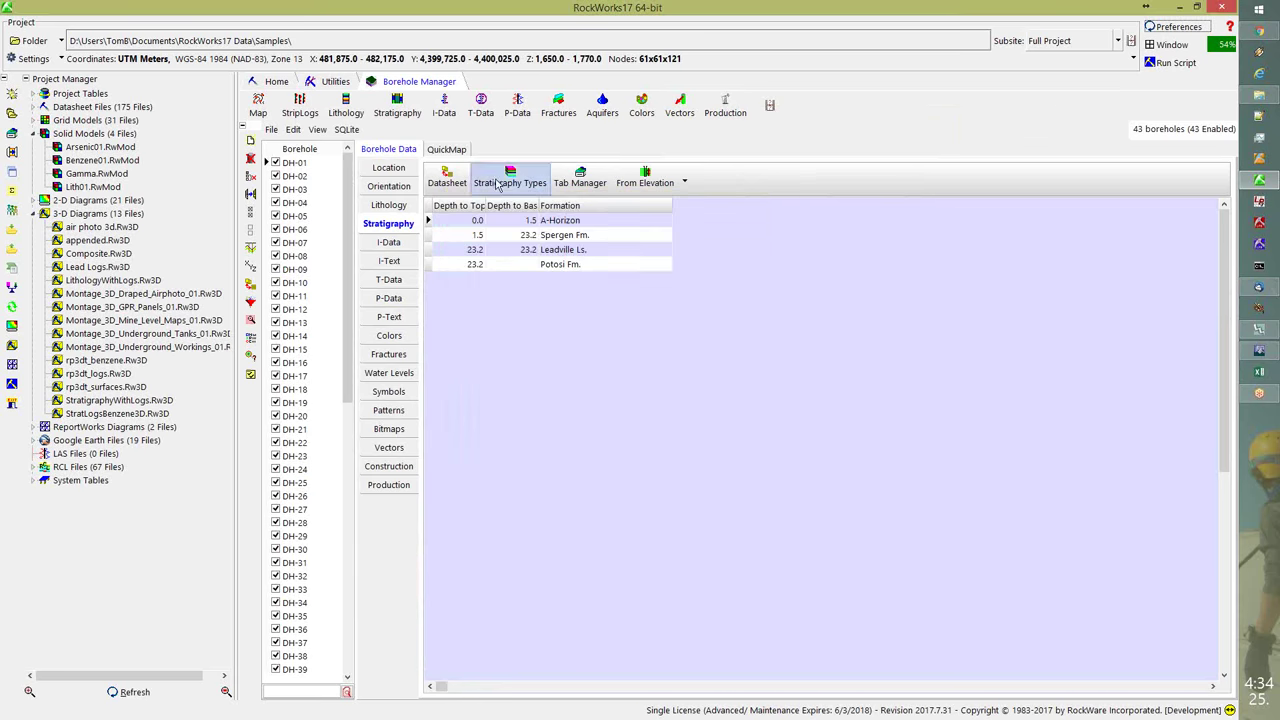
left_click(409, 208)
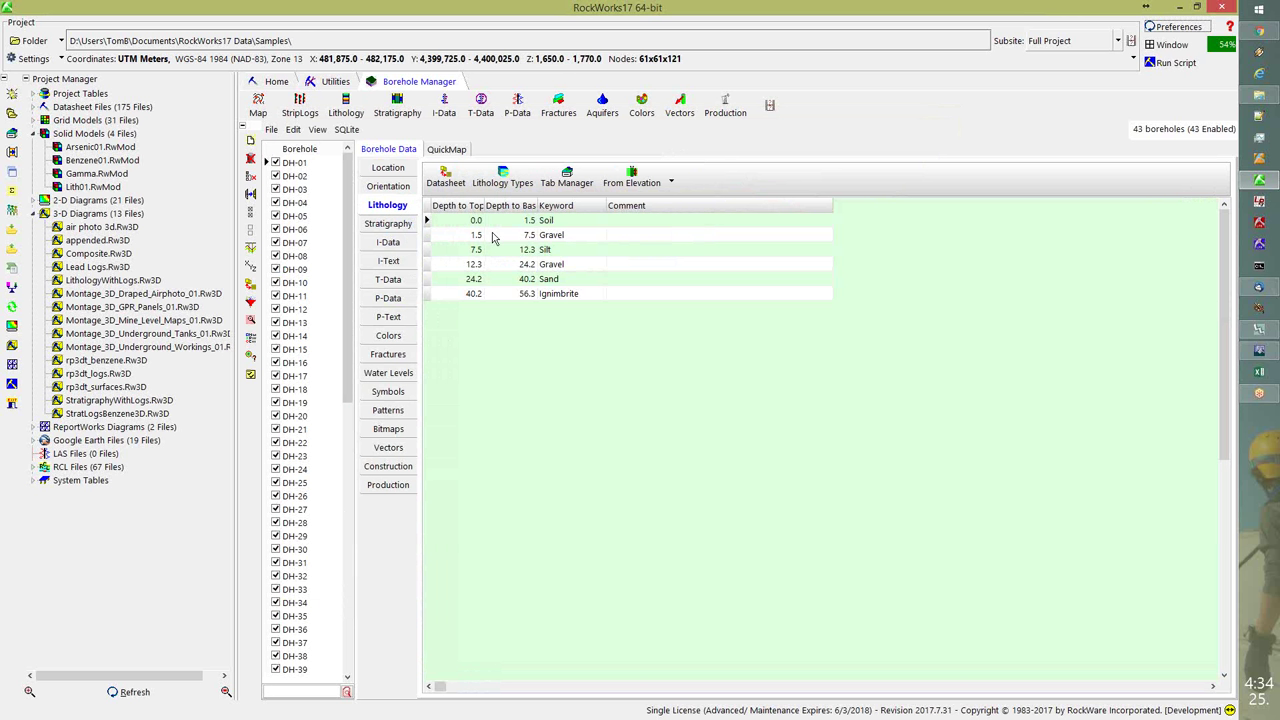
left_click(406, 227)
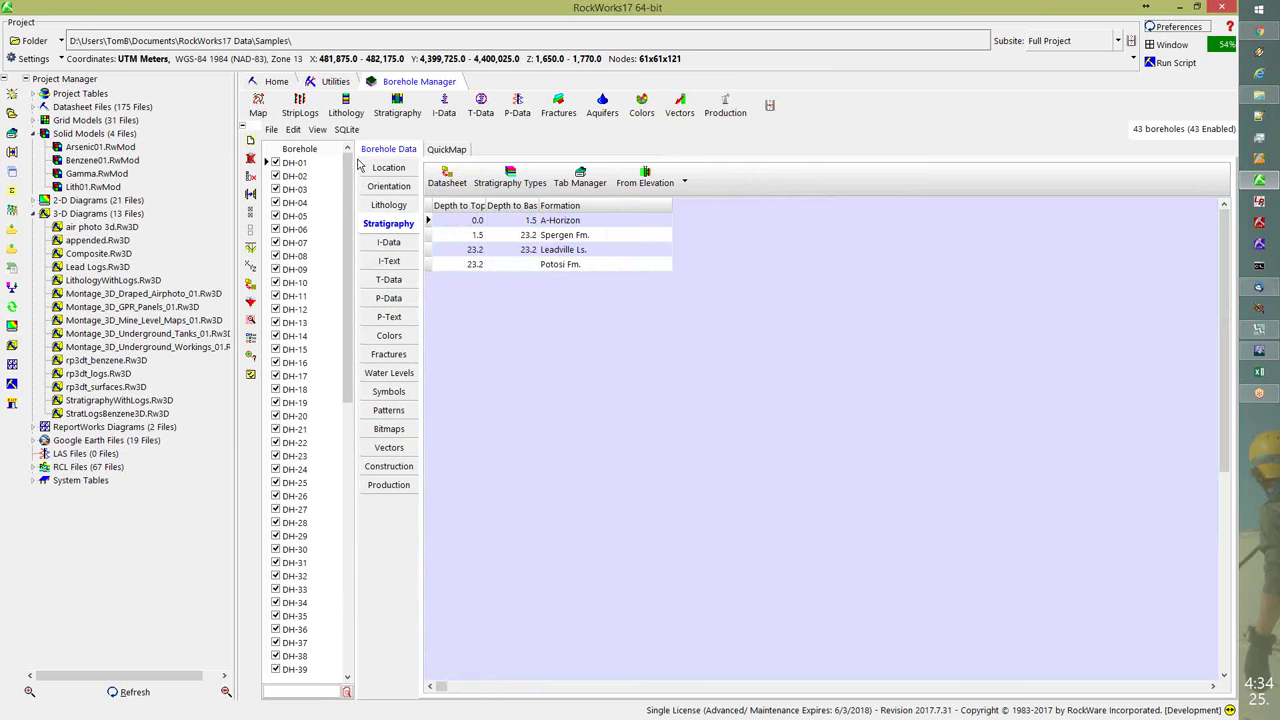
- Create a 3D diagram of multiple striplogs with title, axis, and lithology columns, and inspect the lithology intervals
left_click(303, 112)
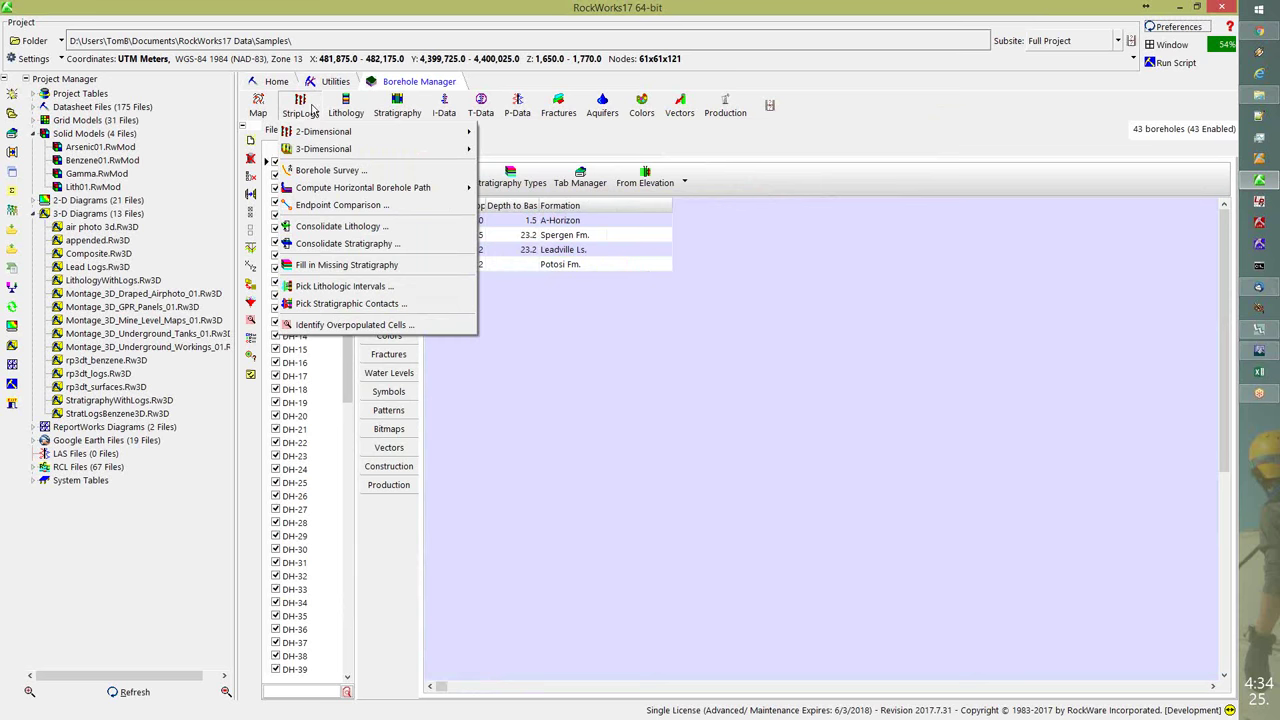
mouse_move(370, 149)
left_click(500, 168)
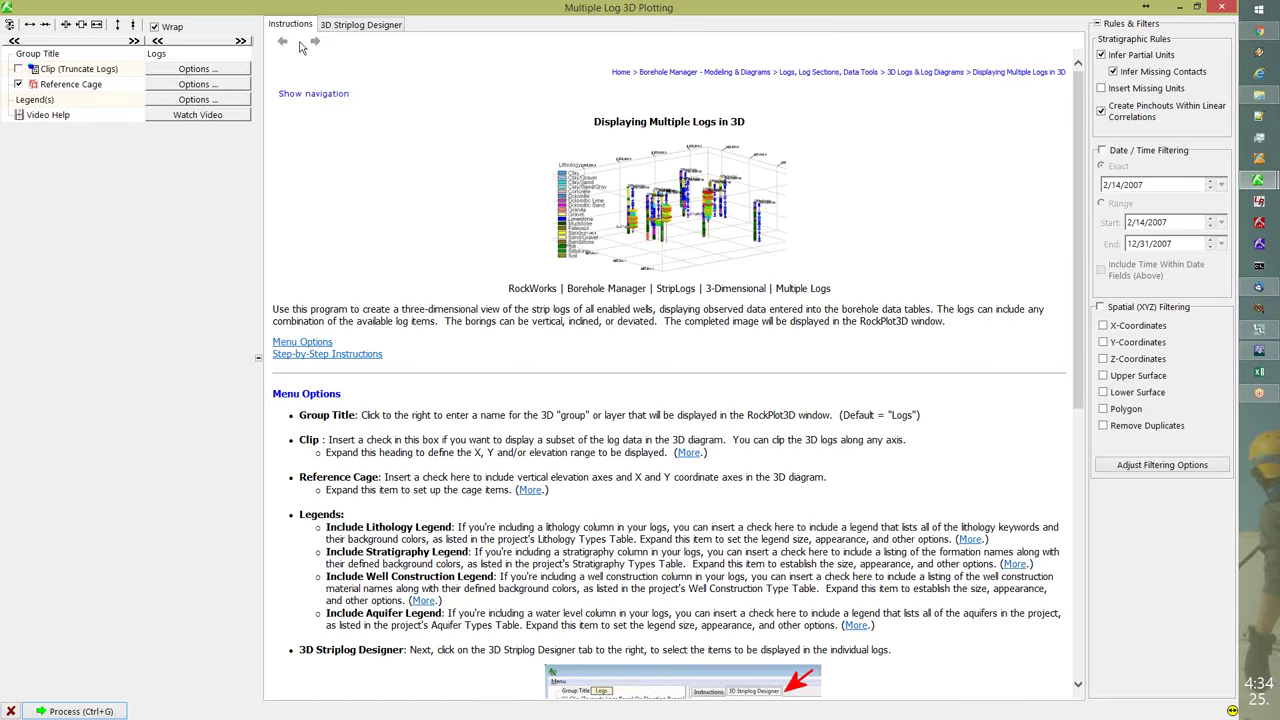
left_click(358, 25)
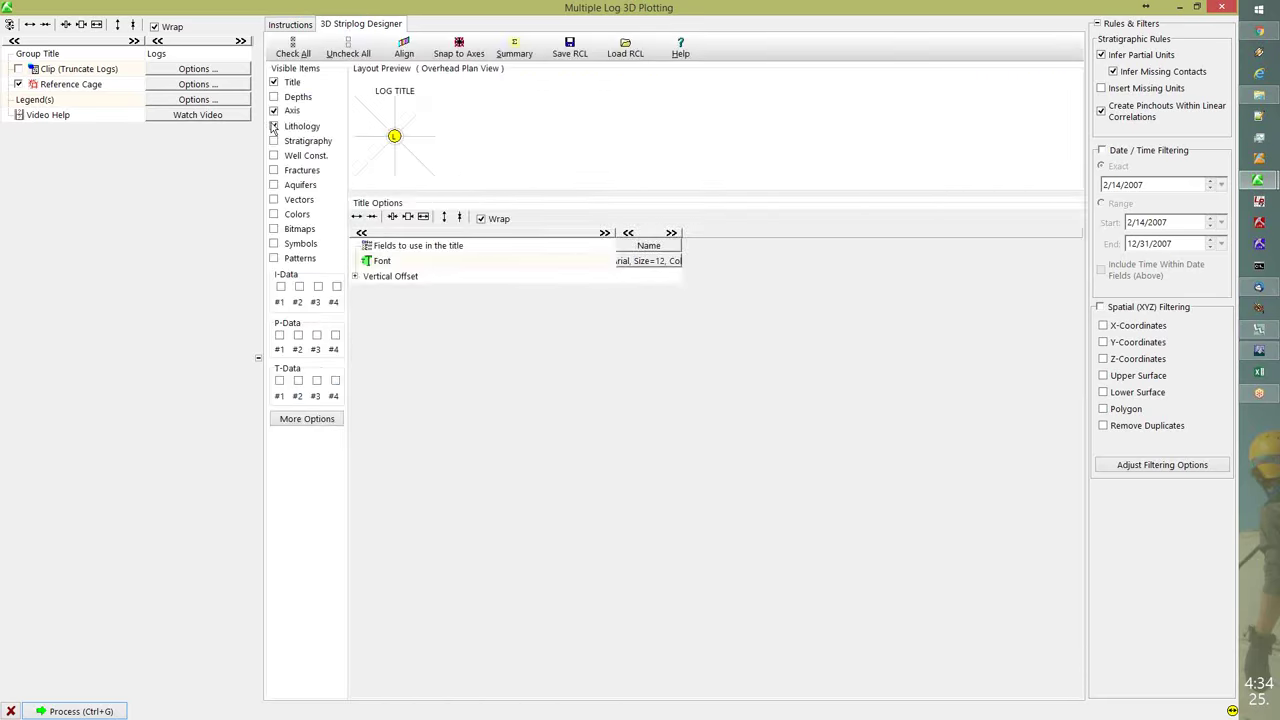
left_click(103, 711)
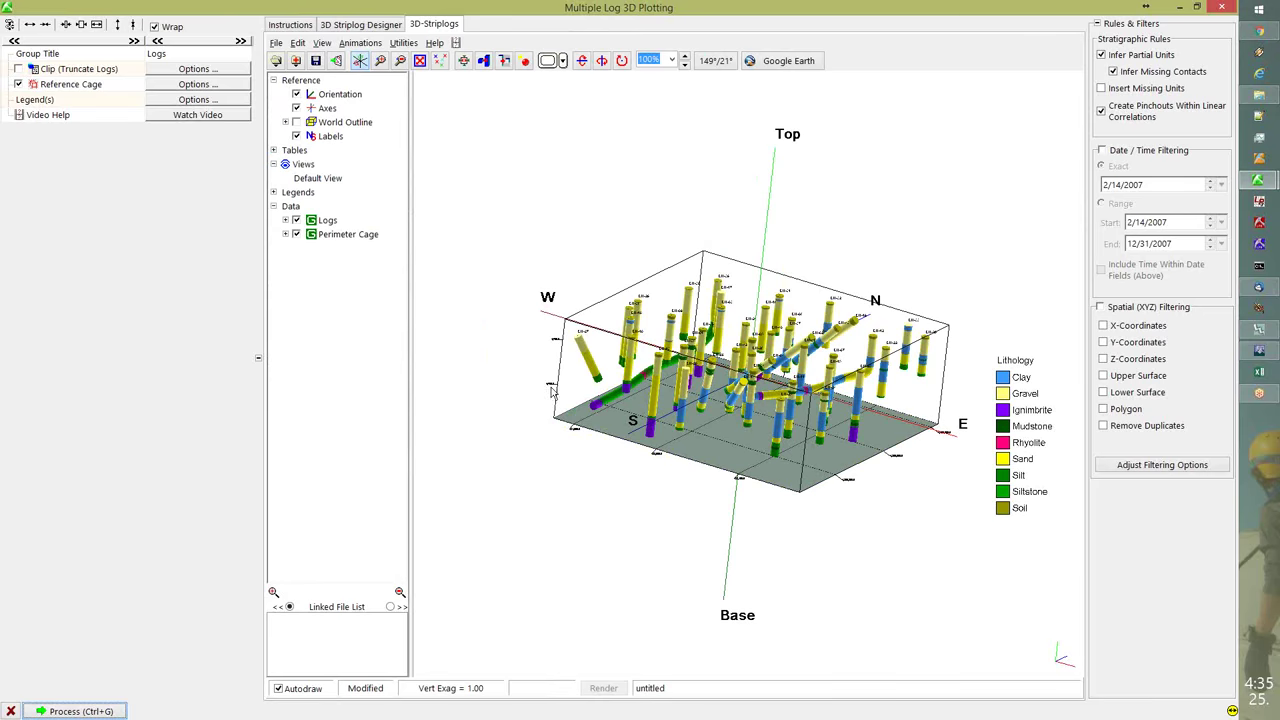
scroll(741, 424, "up", 2)
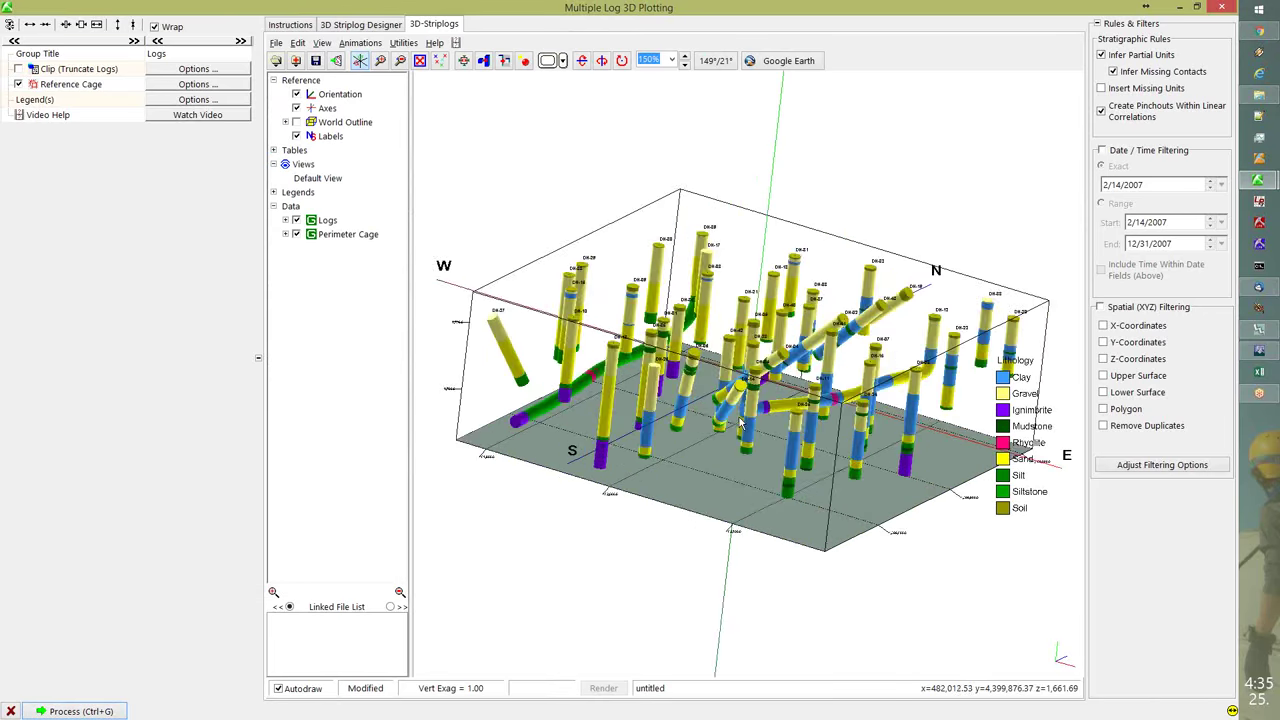
scroll(741, 424, "up", 3)
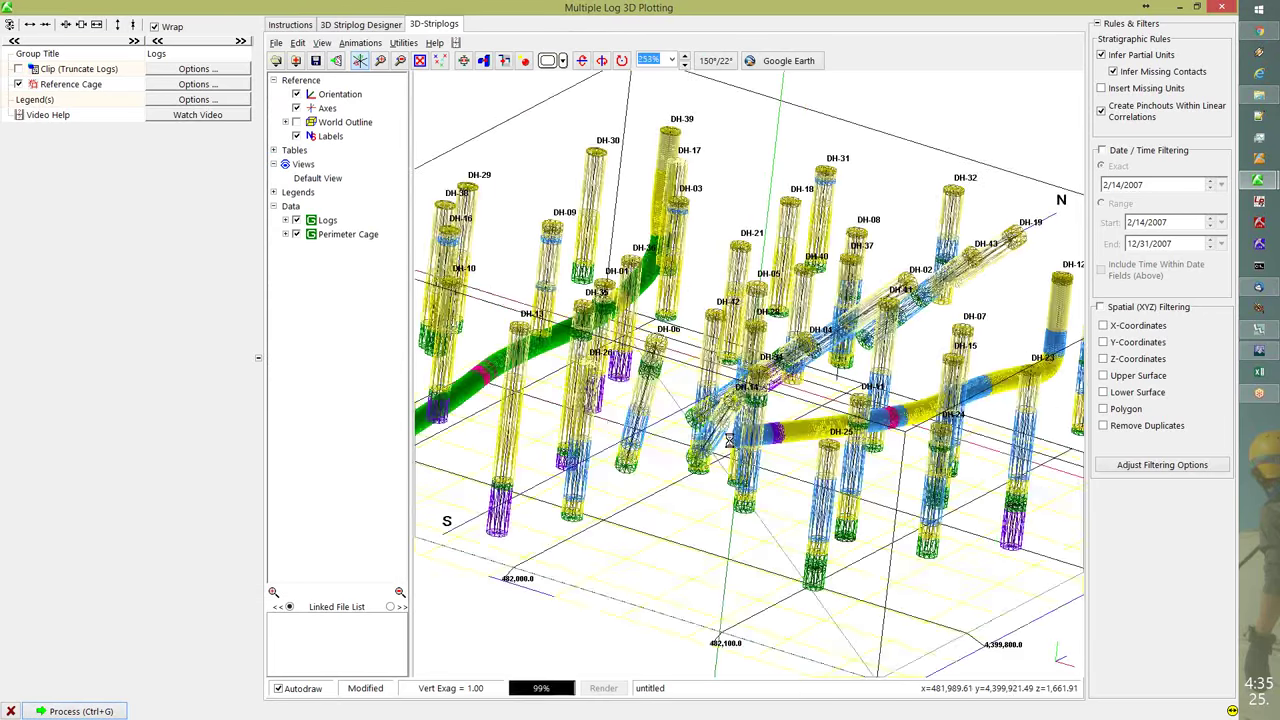
left_click_drag(730, 438, 443, 440)
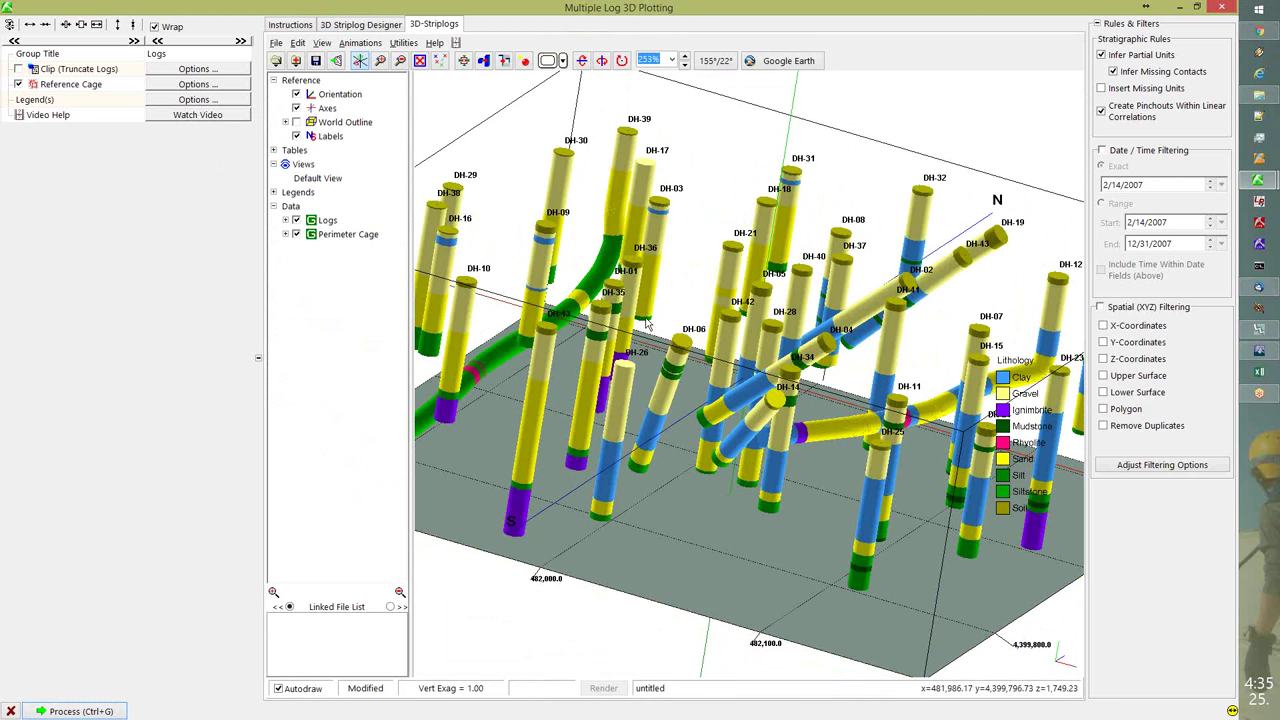
left_click_drag(899, 397, 881, 417)
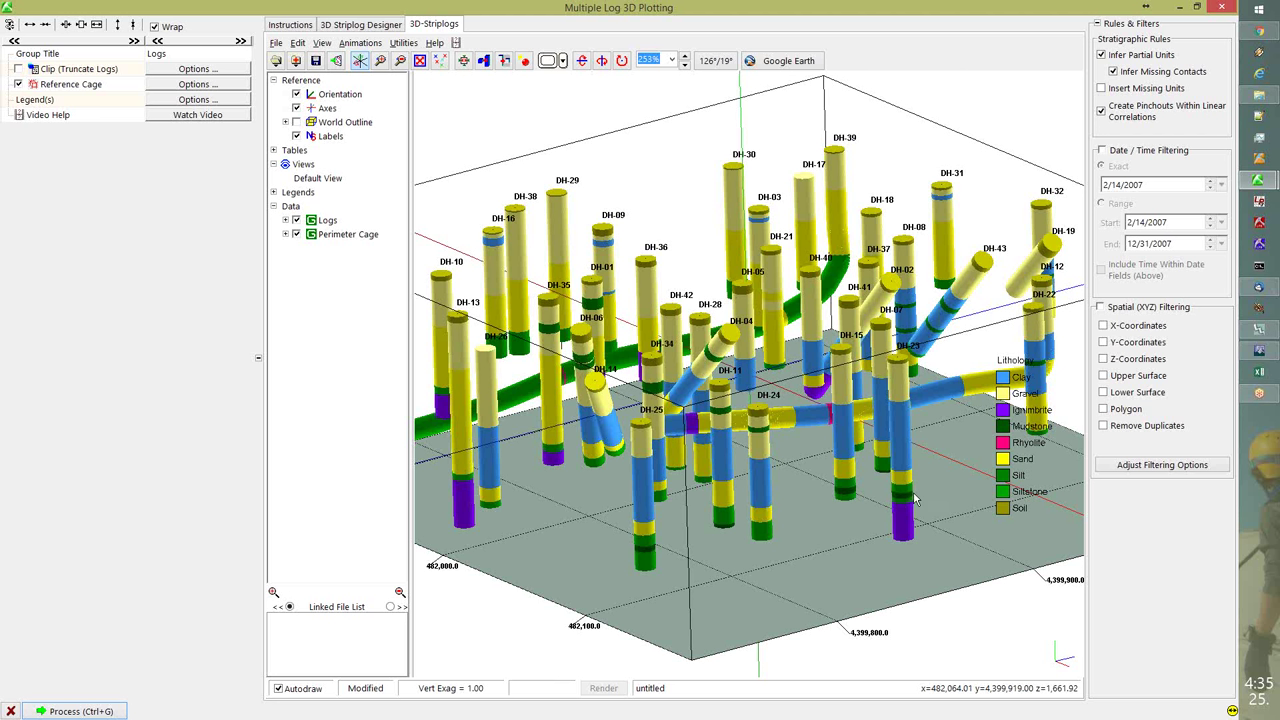
- Replace the lithology column with stratigraphy in the 3D striplog design, reprocess the diagram, and inspect the formations
left_click(348, 28)
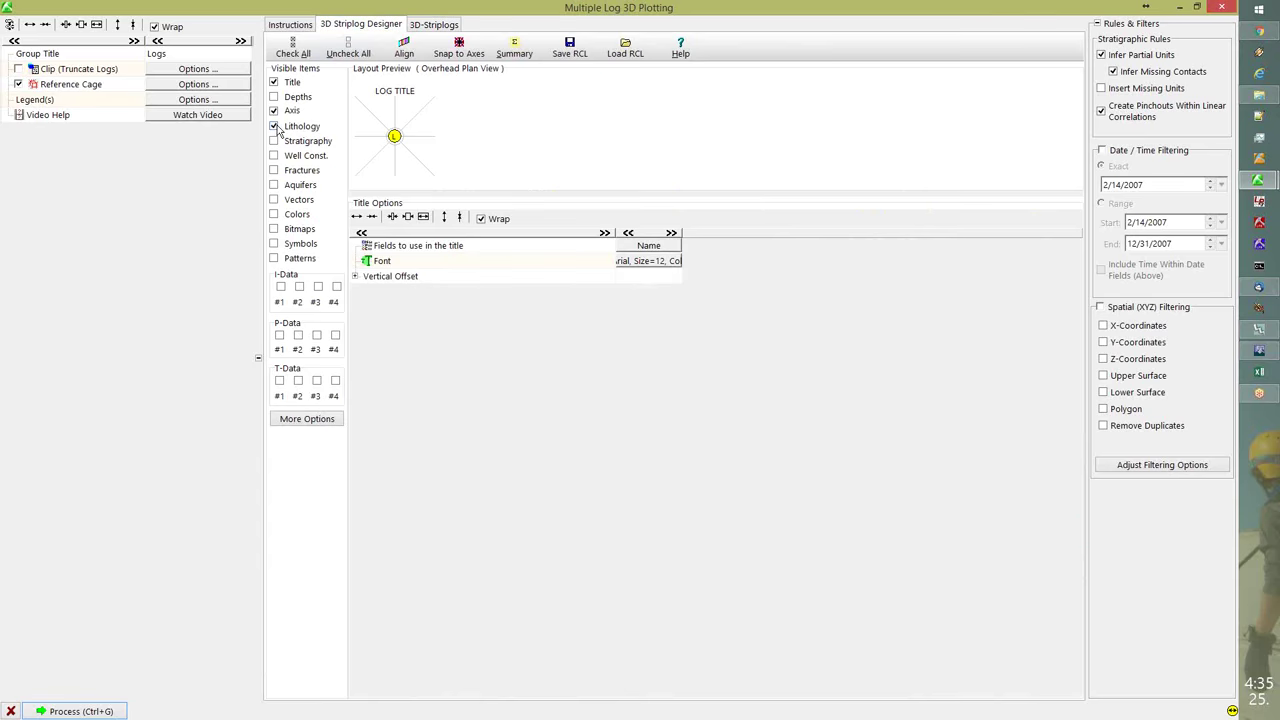
left_click(274, 126)
left_click(274, 141)
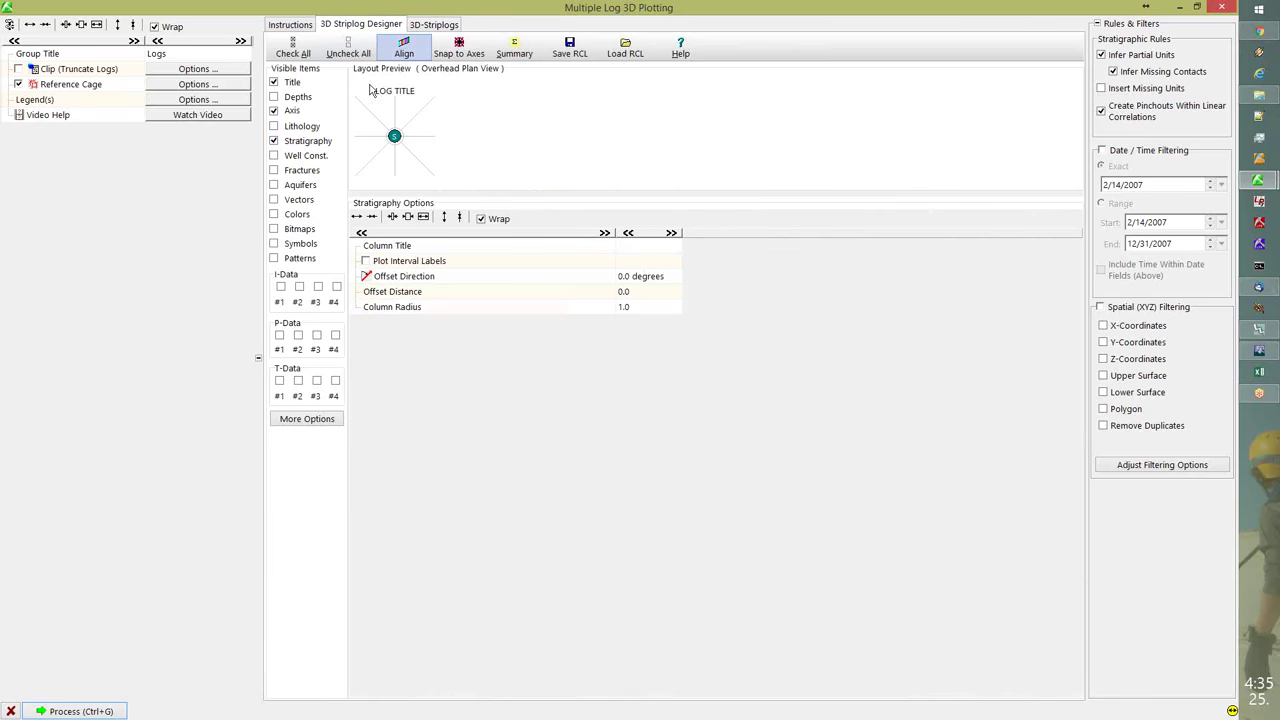
left_click(126, 711)
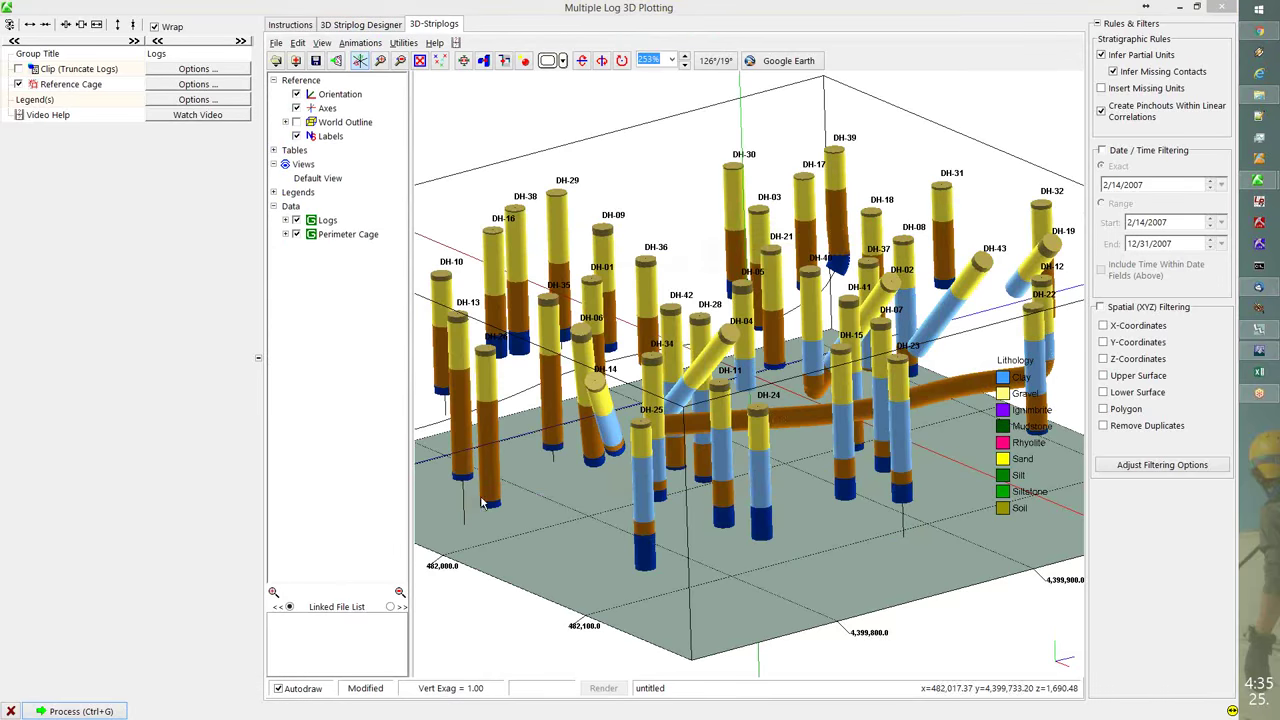
left_click_drag(481, 503, 538, 500)
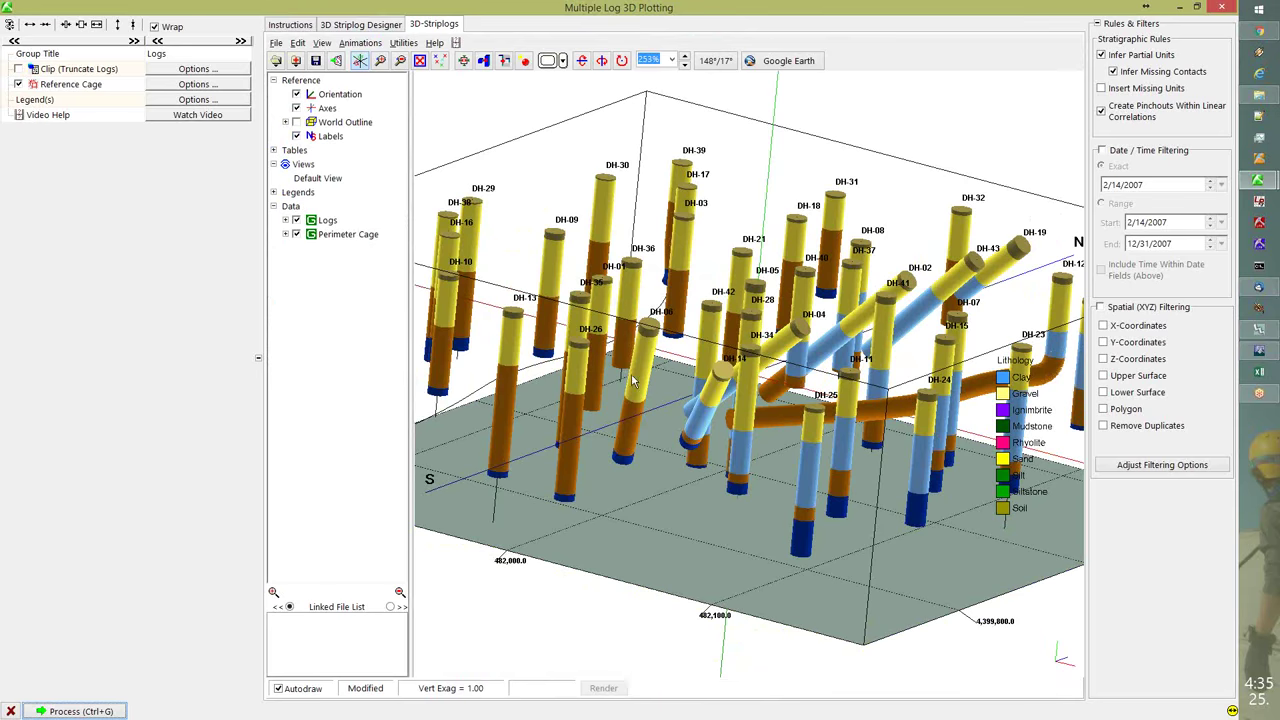
left_click_drag(768, 450, 824, 458)
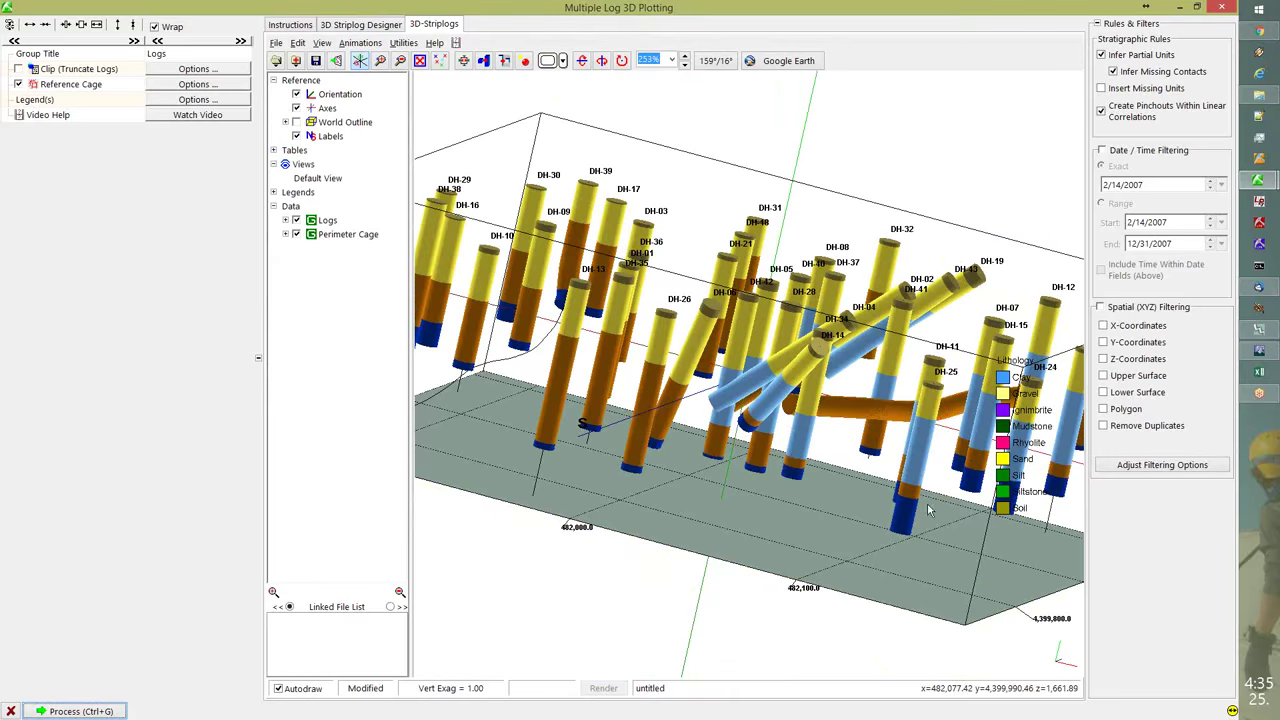
- Inspect the 3D stratigraphy striplogs from another viewing angle and close the diagram window without saving it
left_click_drag(930, 510, 885, 400)
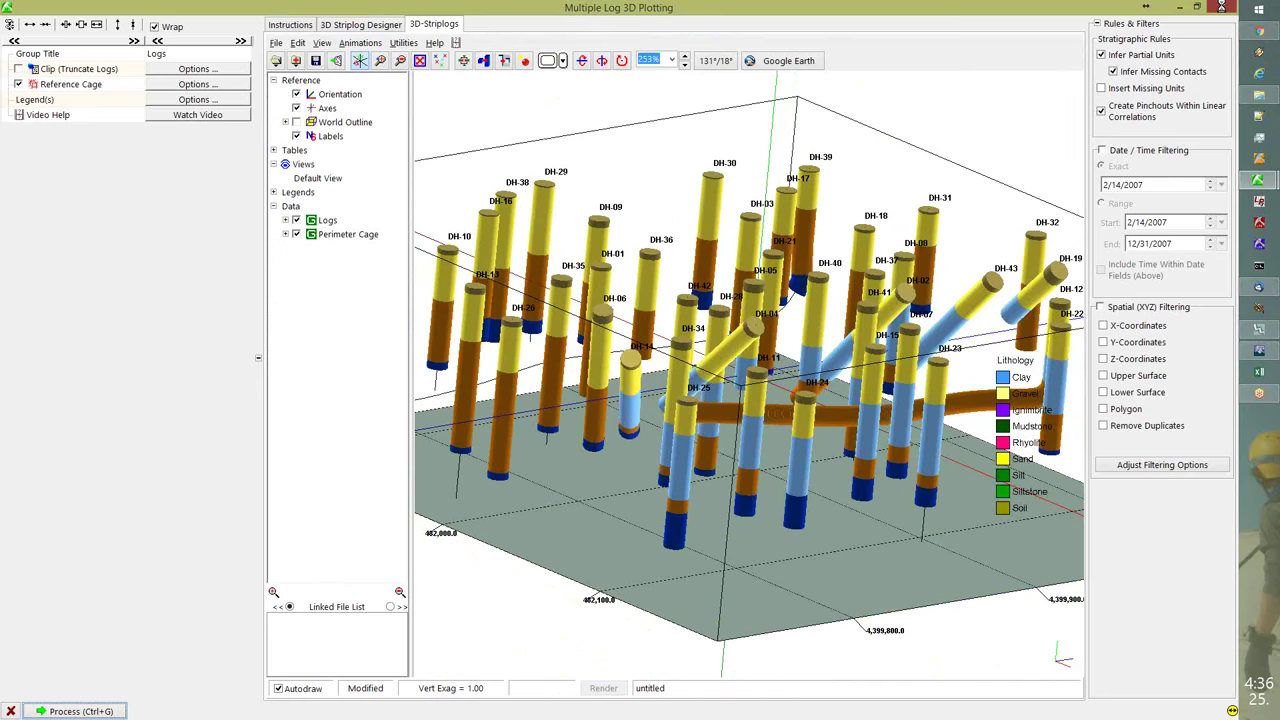
left_click(1222, 8)
left_click(660, 392)
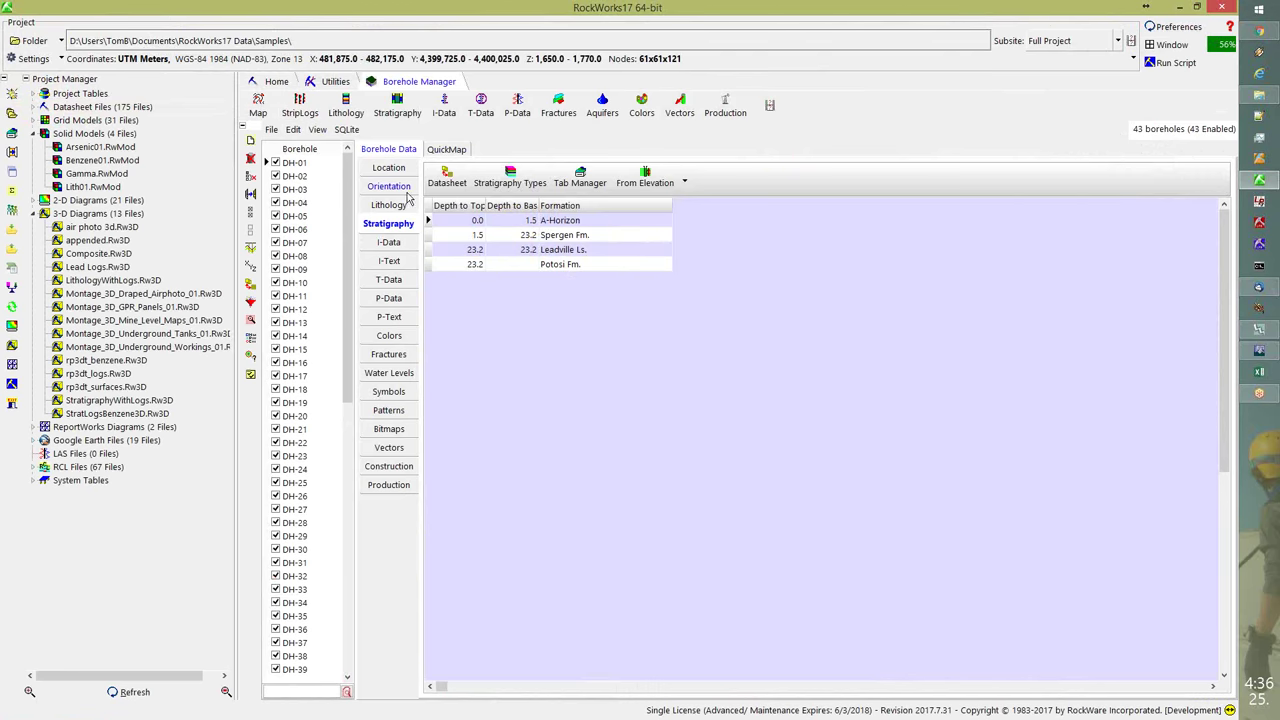
- Start a stratigraphic model, enable surface interpolation, and open its modeling options
left_click(384, 107)
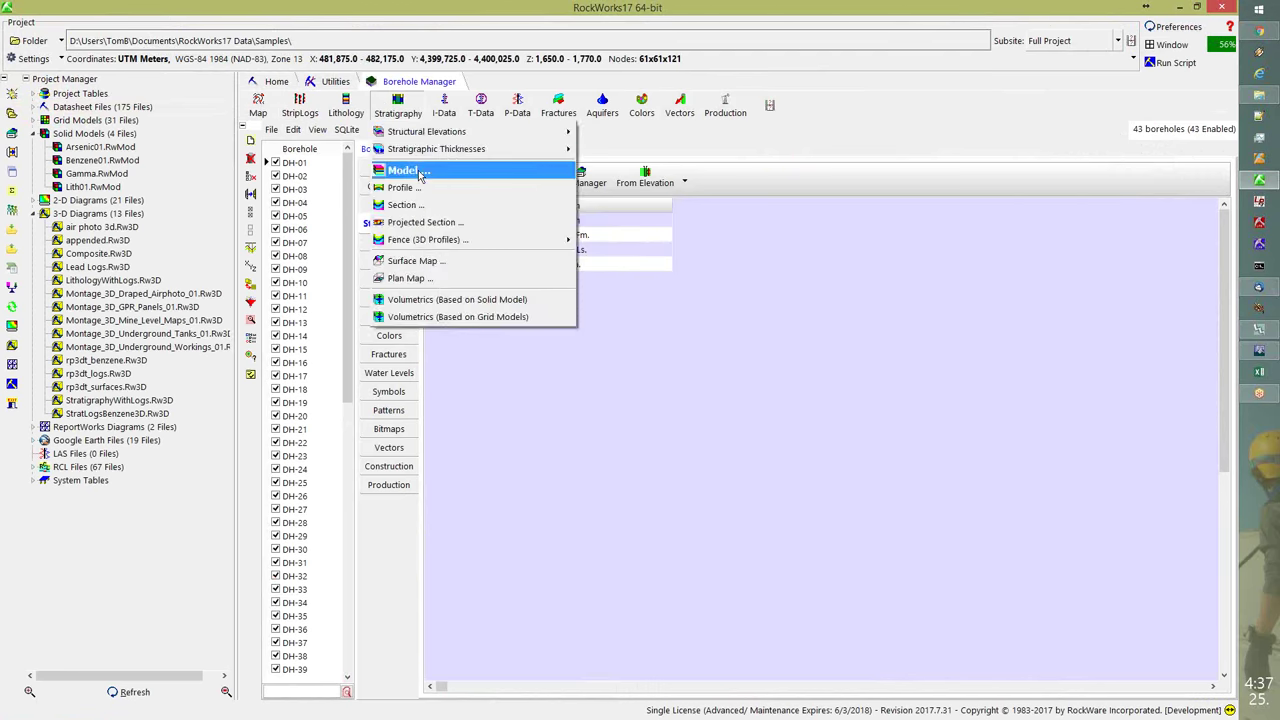
left_click(418, 170)
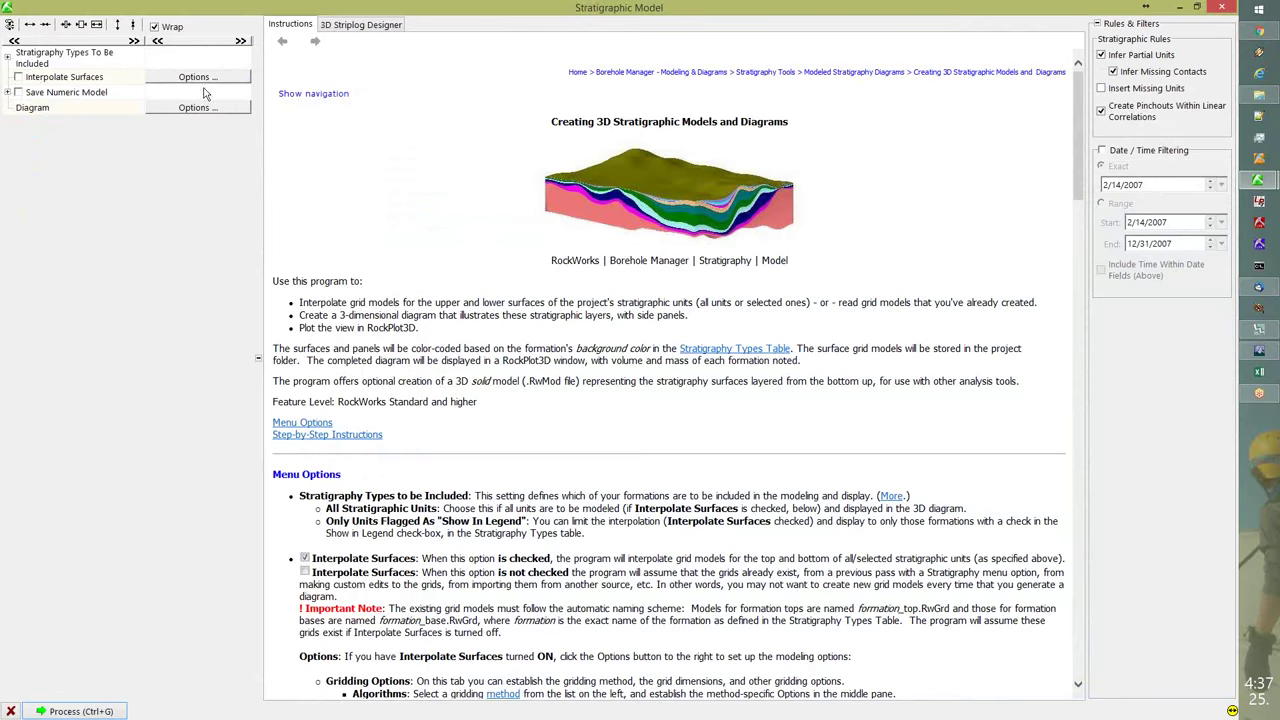
left_click(18, 77)
left_click(196, 77)
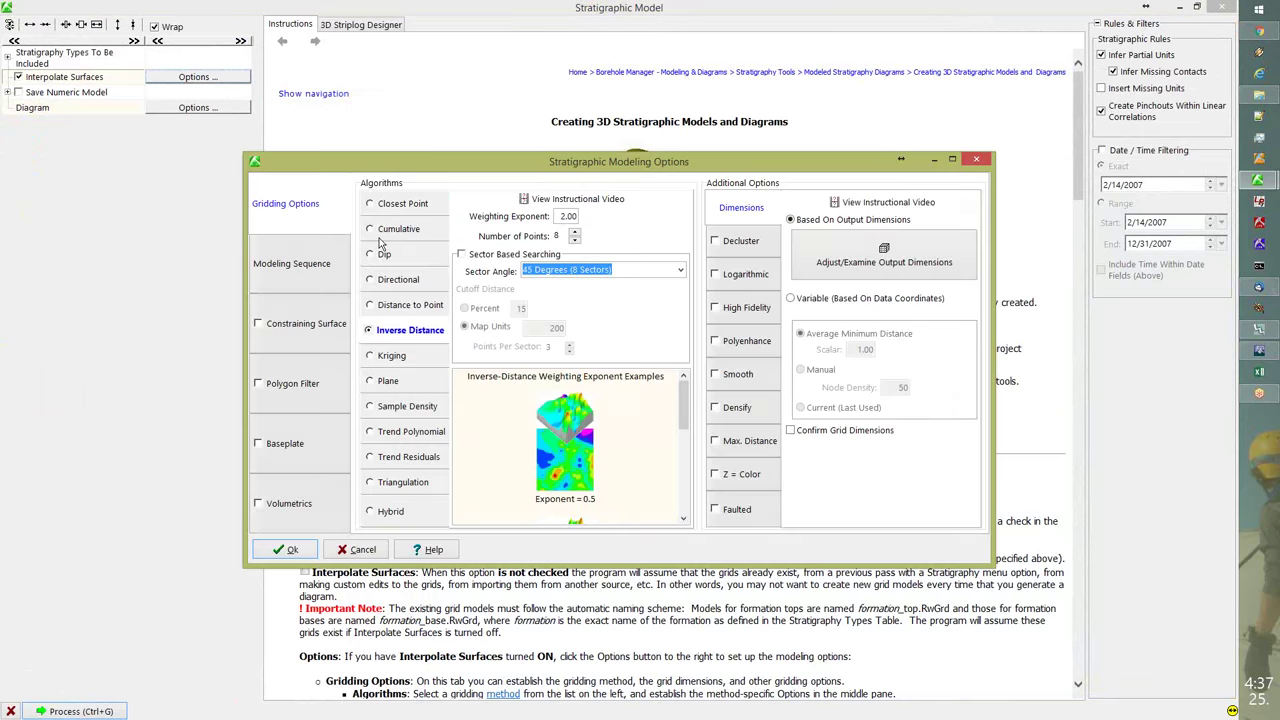
- Try a manual bidirectional bias direction of 90 for Directional gridding, review the unidirectional and Inverse Distance settings, and discard the modeling options
left_click(405, 279)
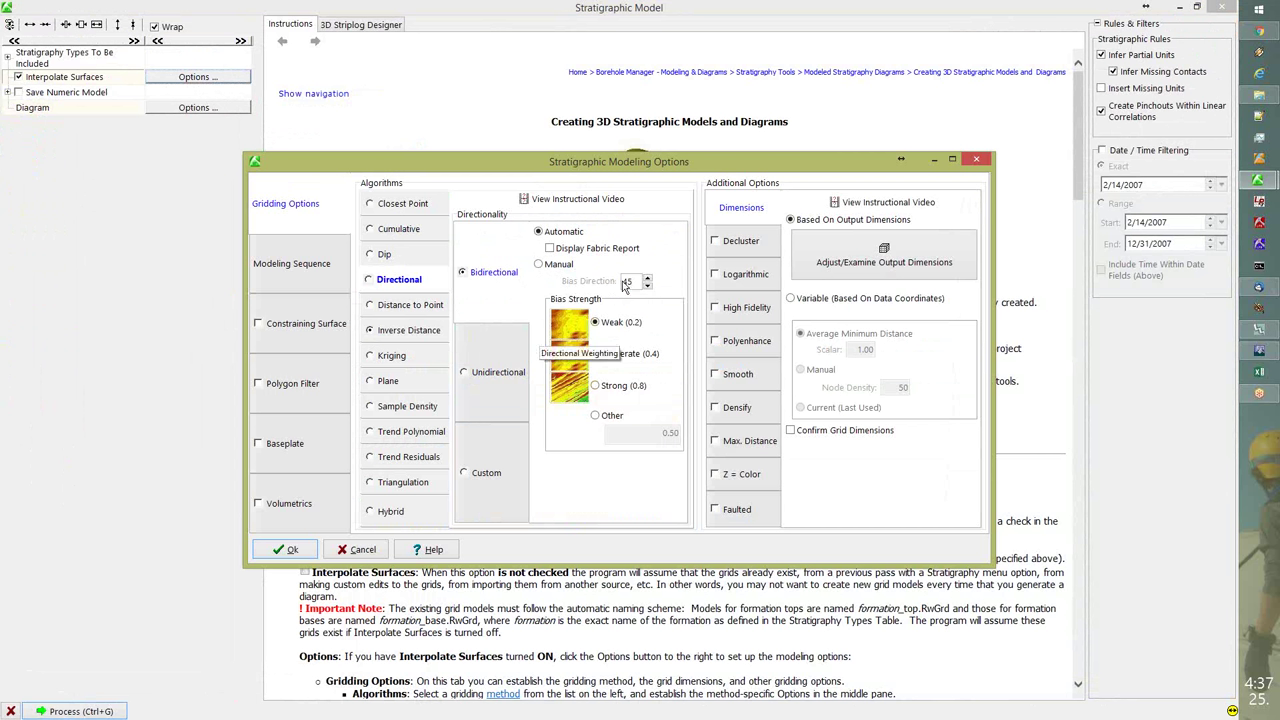
left_click(541, 266)
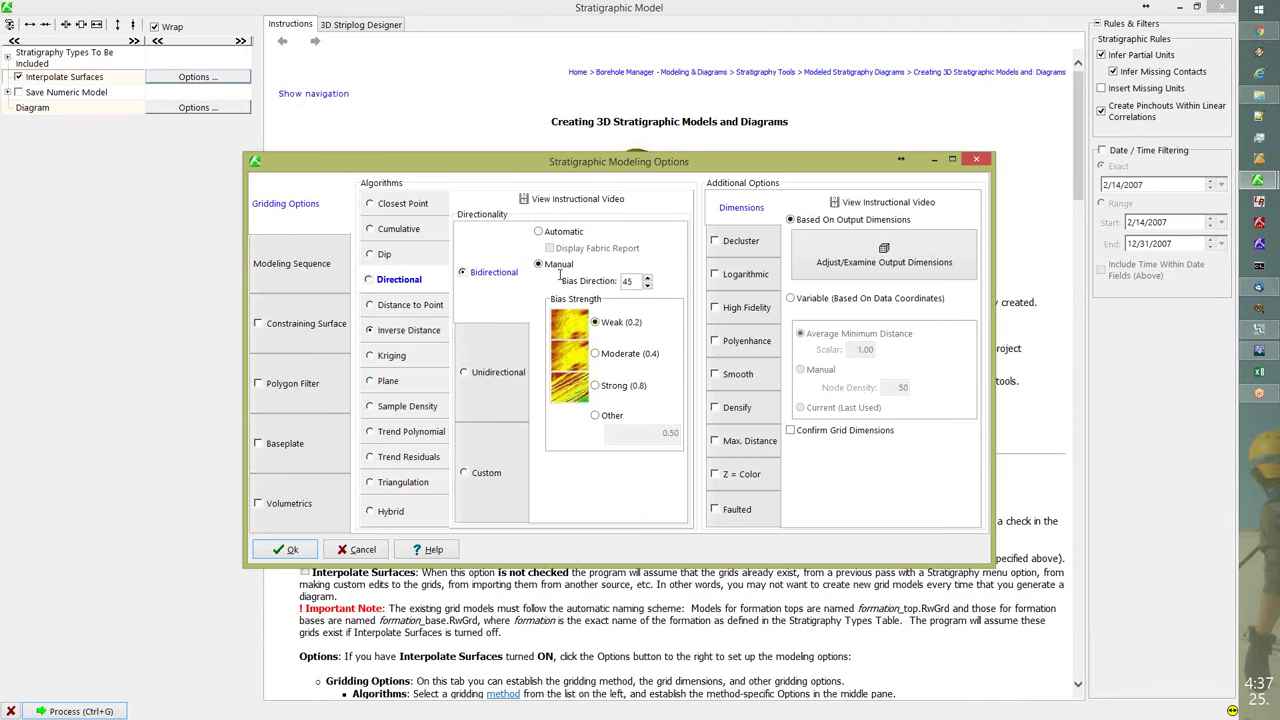
type("90")
left_click(463, 374)
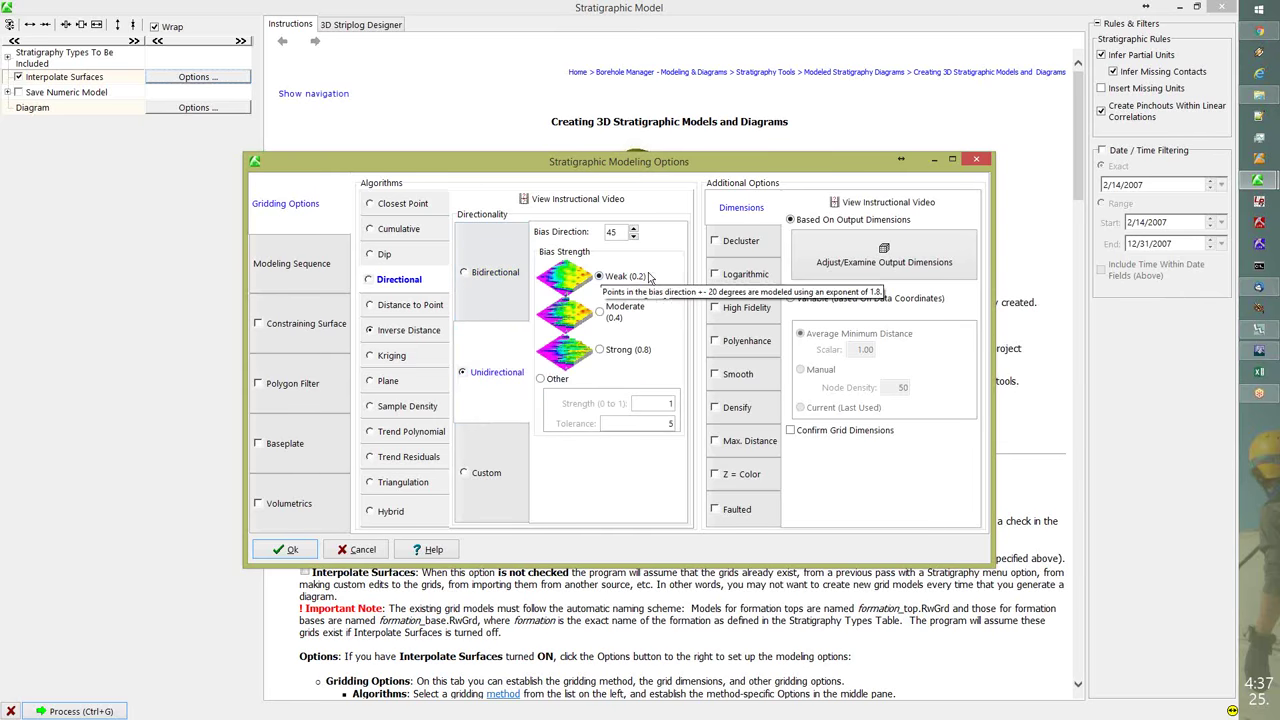
left_click(512, 298)
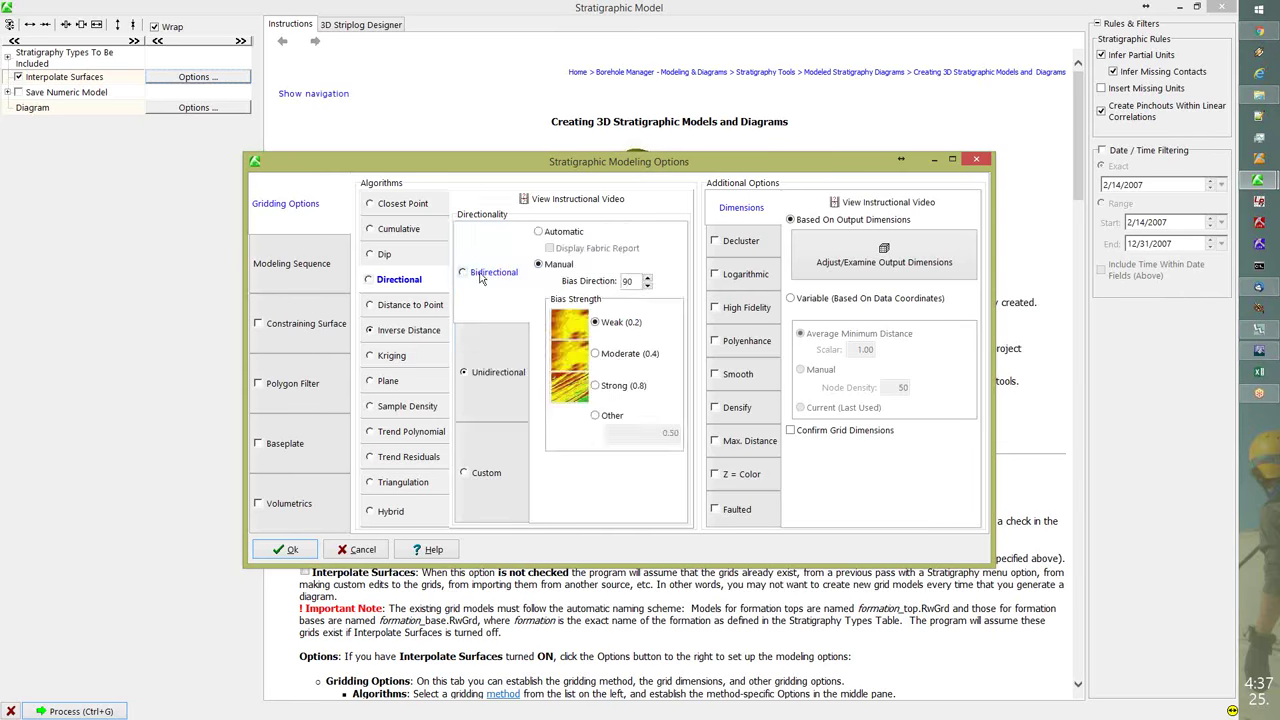
left_click(463, 274)
left_click(413, 330)
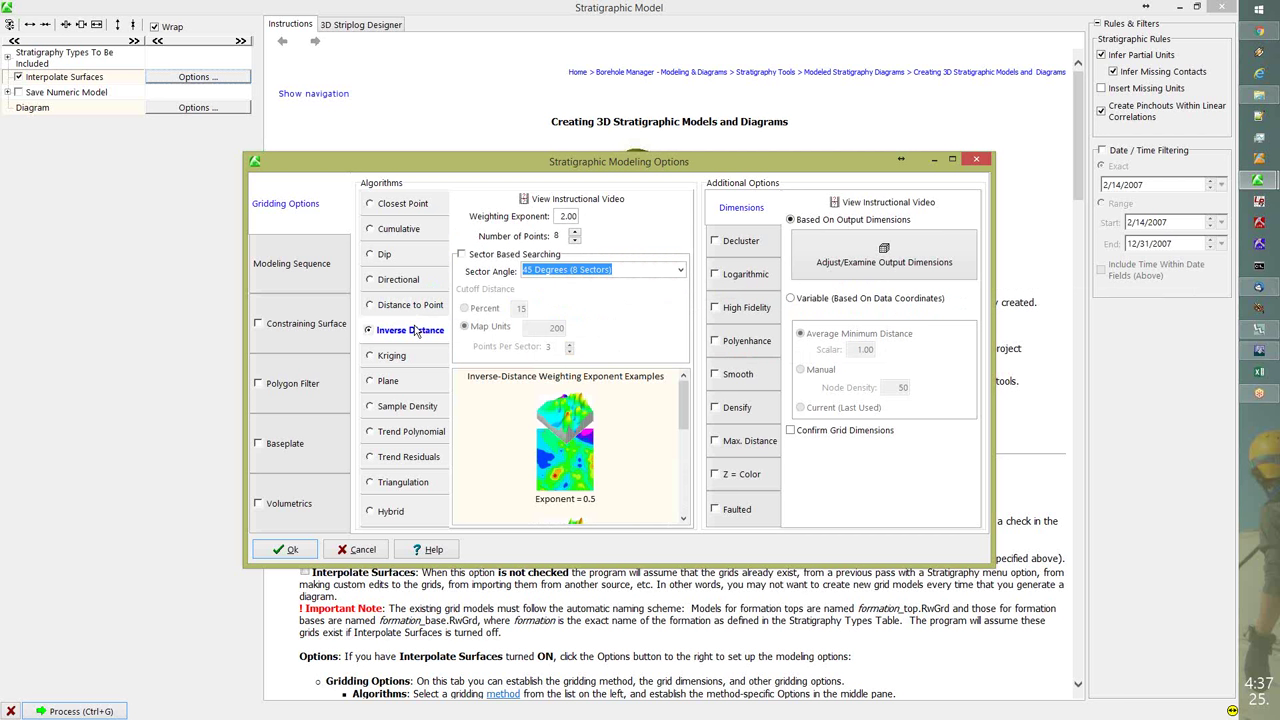
left_click(362, 549)
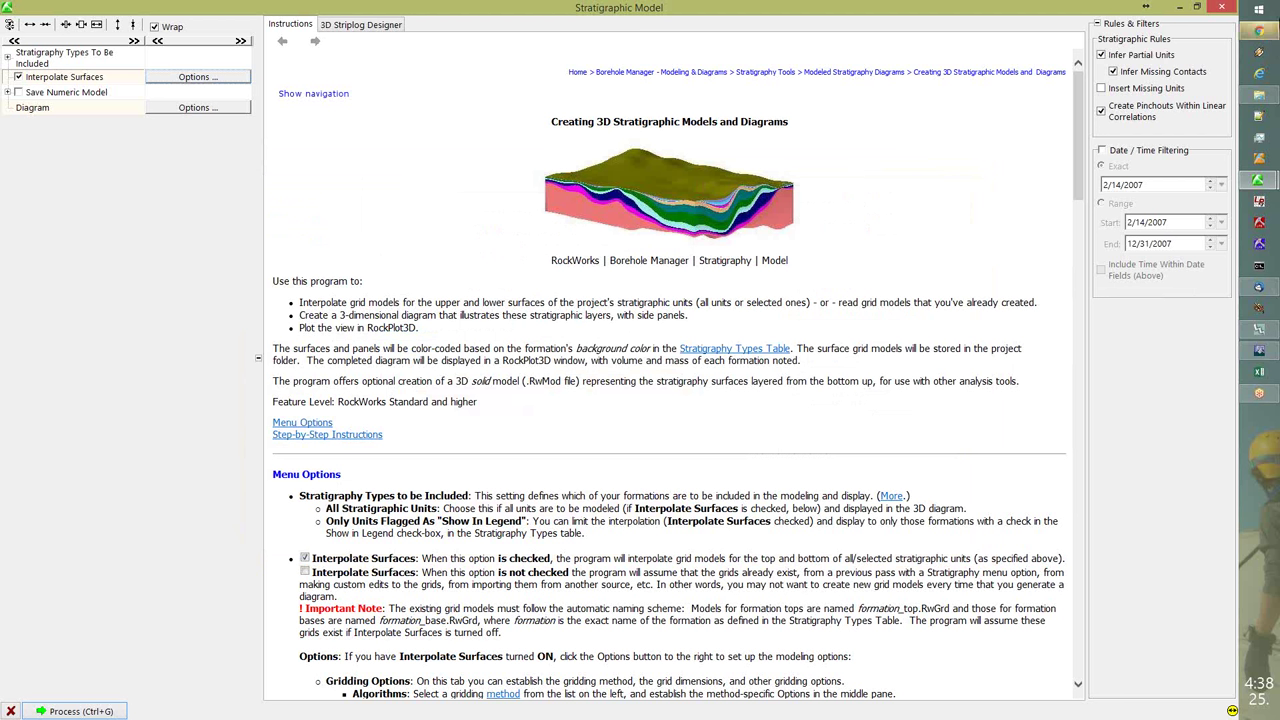
left_click(1221, 8)
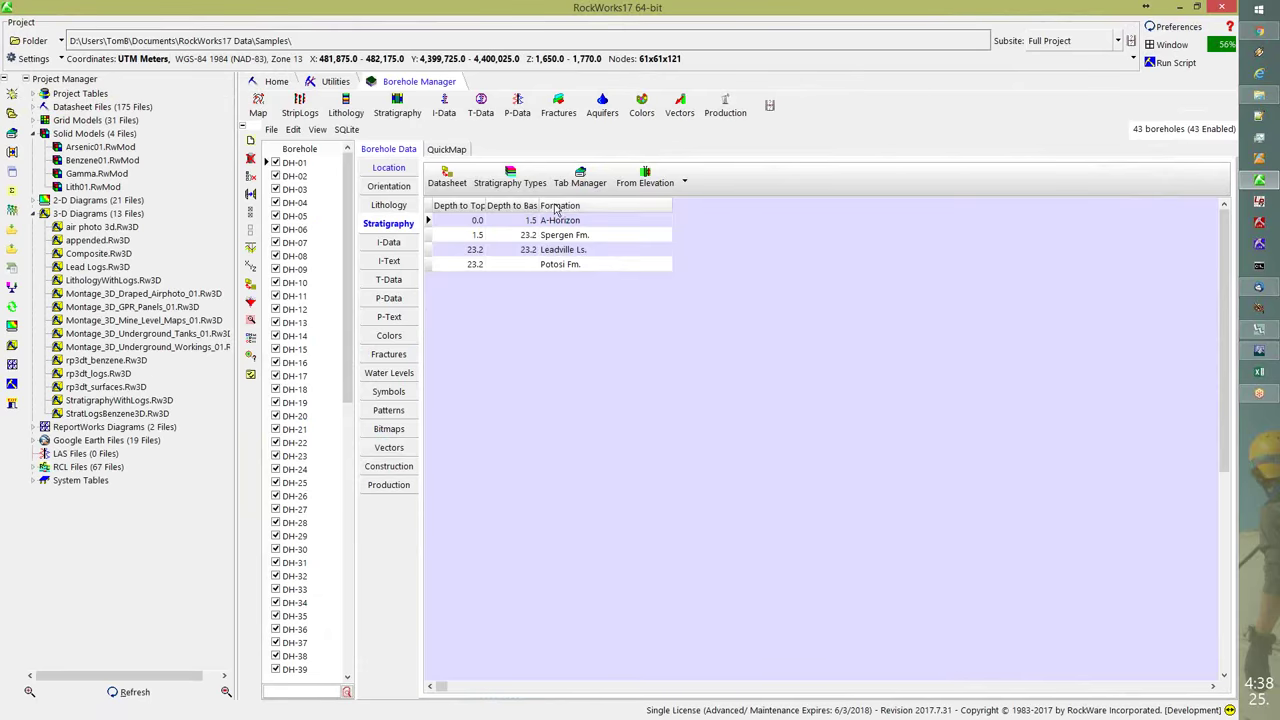
- Review the Lateral Blending and Closest Point methods for a new lithology model of the boreholes, and leave without changes
left_click(387, 206)
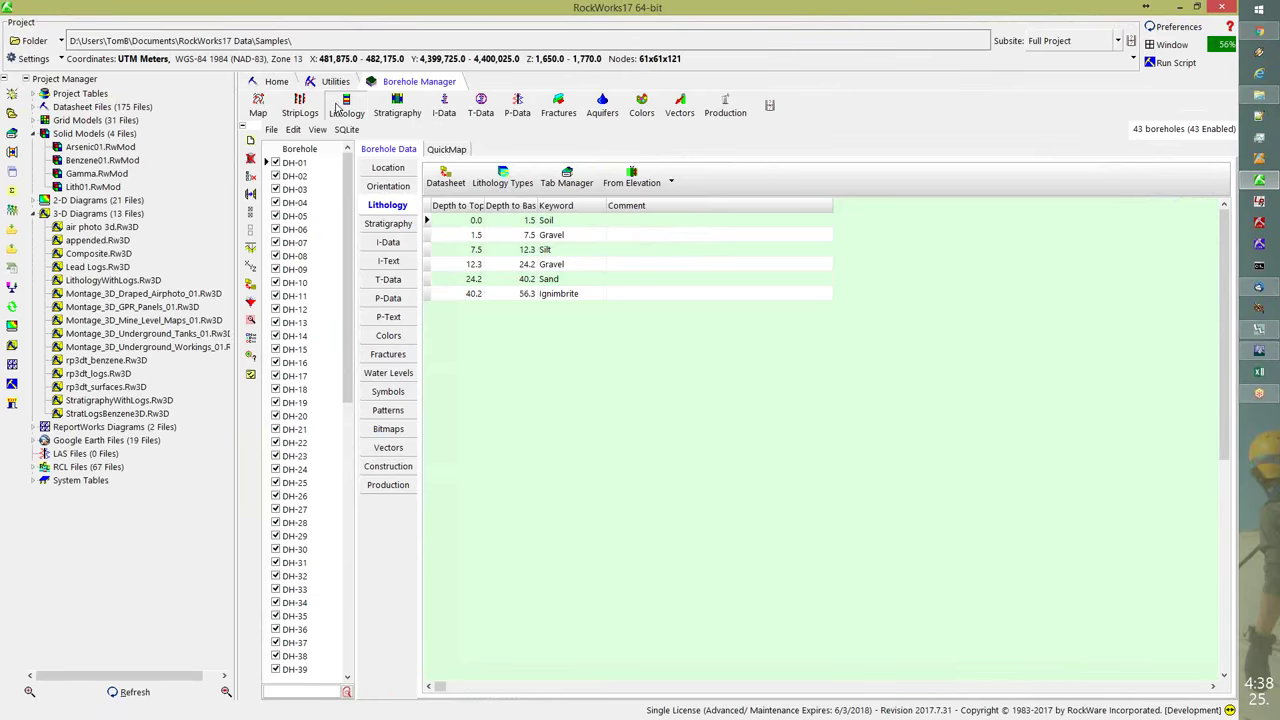
left_click(337, 107)
left_click(355, 129)
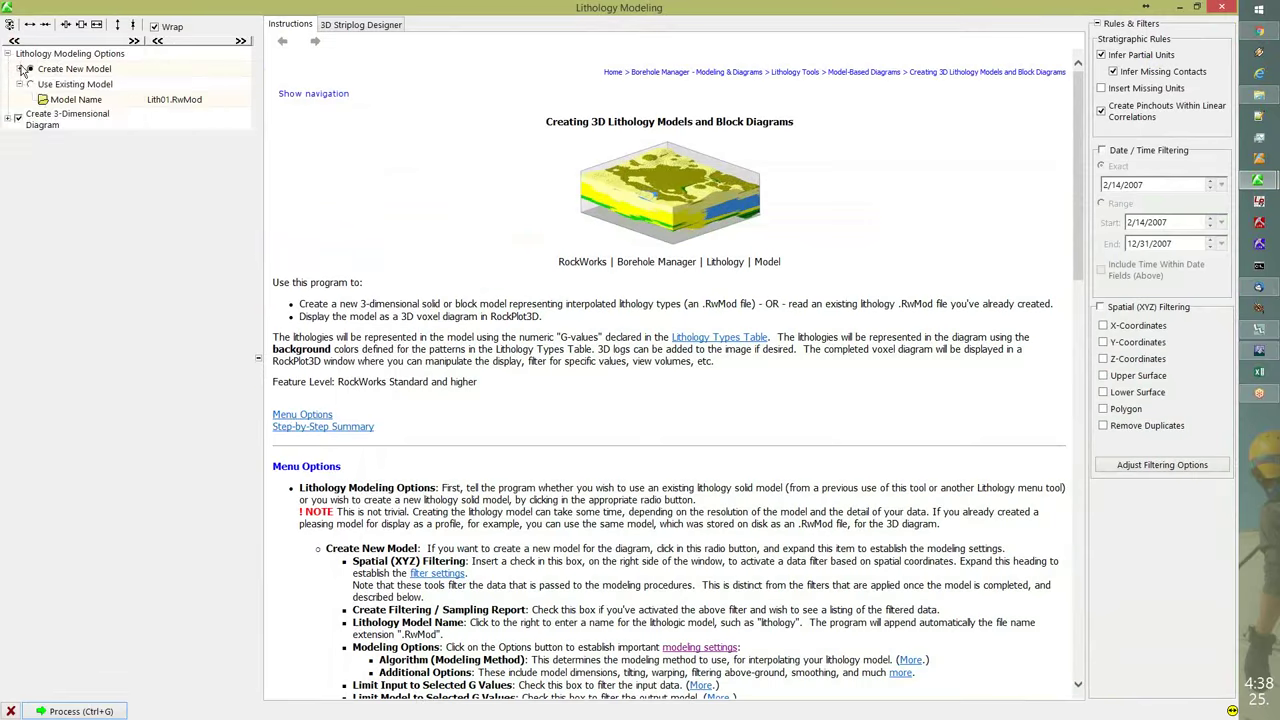
left_click(19, 69)
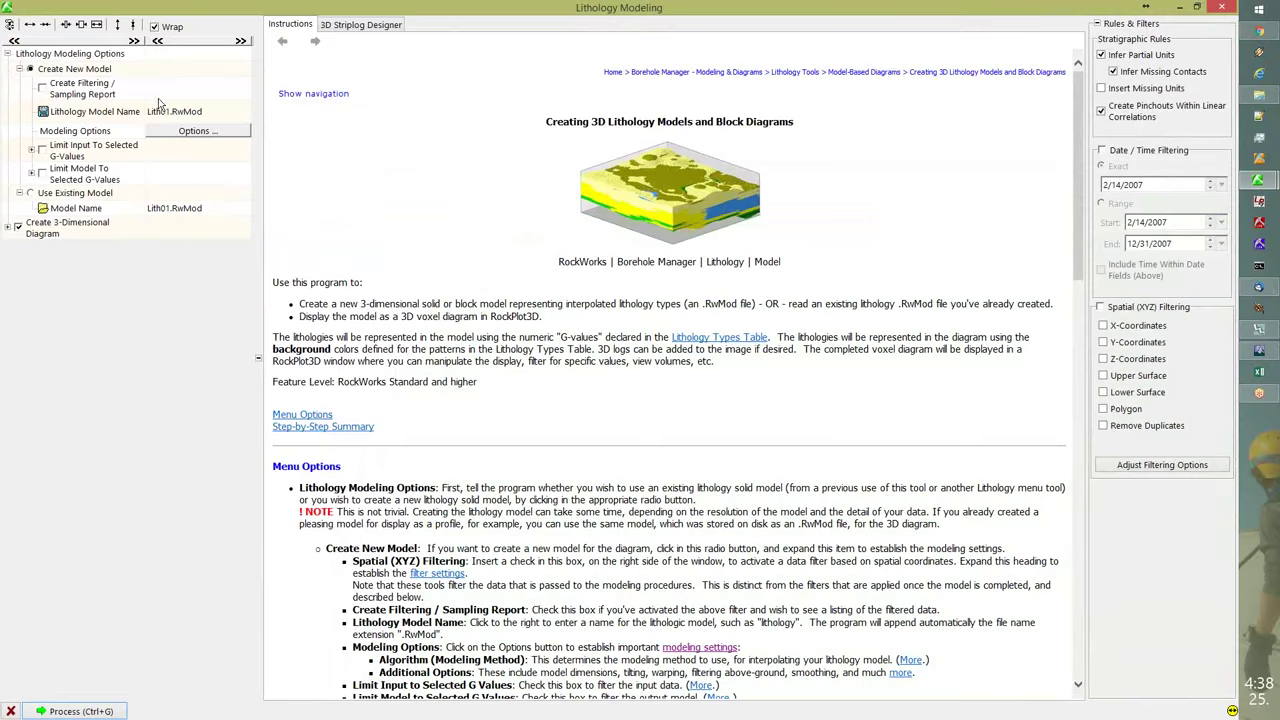
left_click(198, 131)
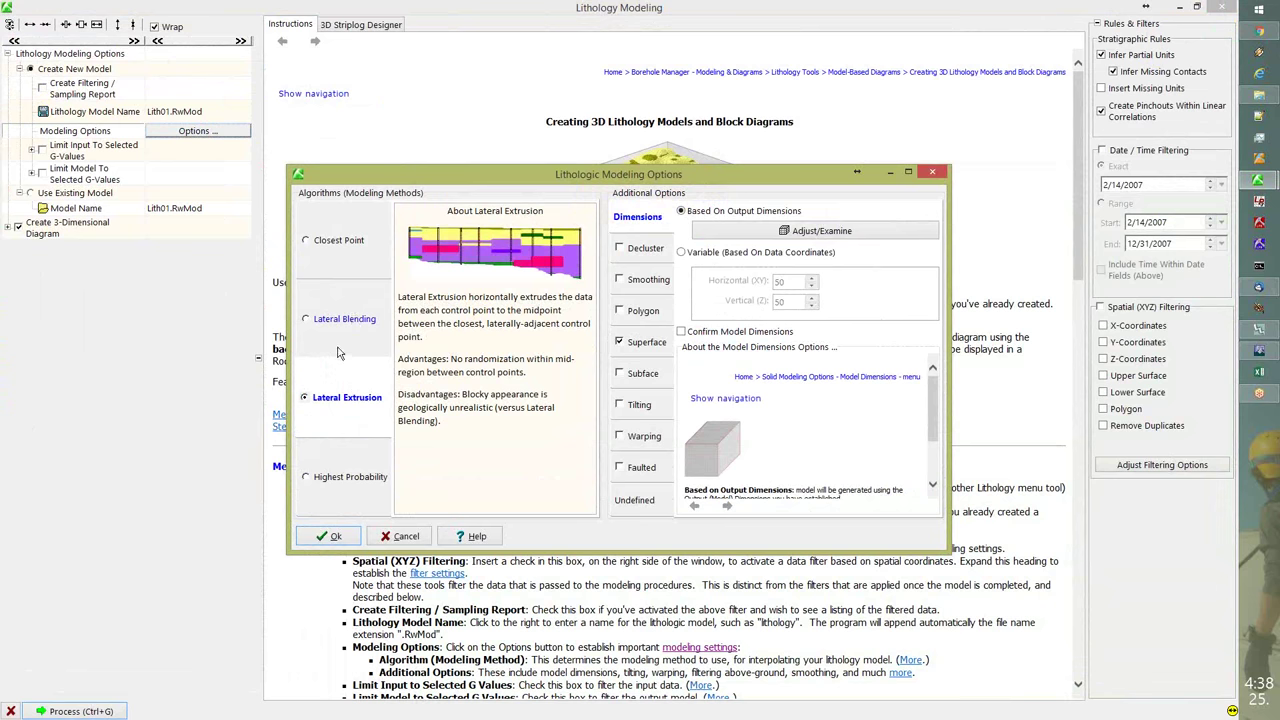
left_click(338, 345)
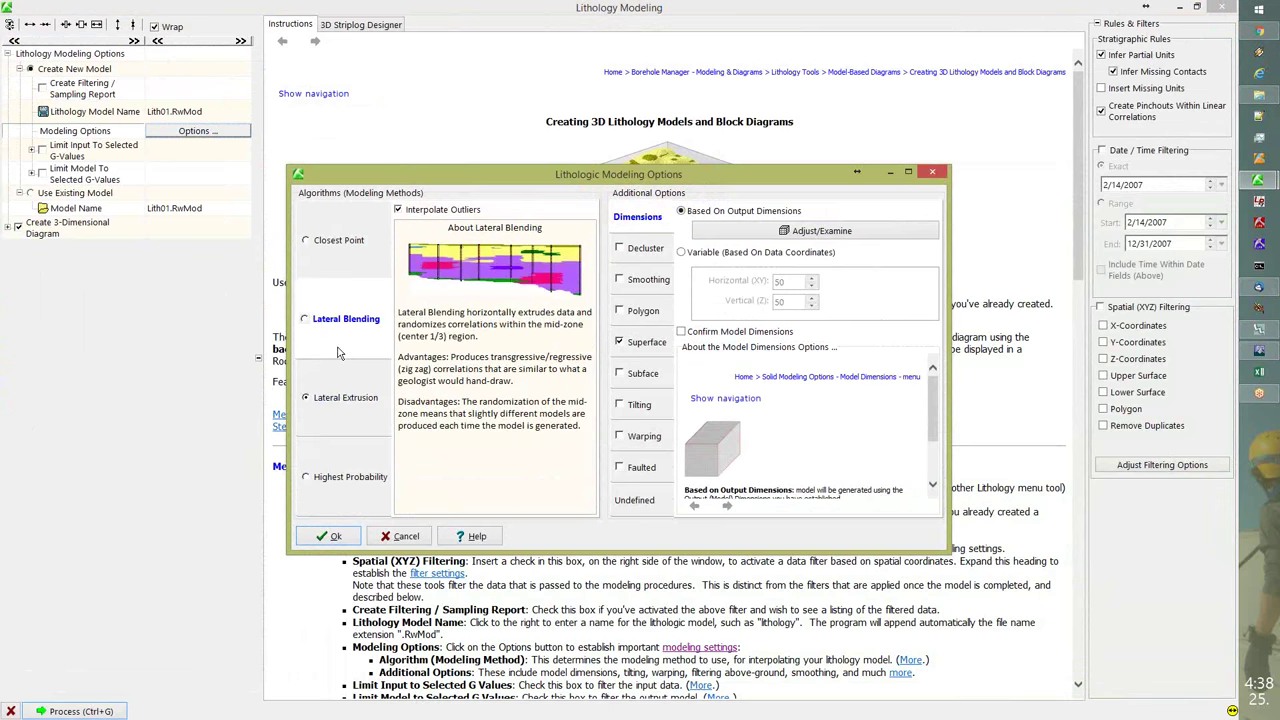
left_click(338, 250)
left_click(405, 537)
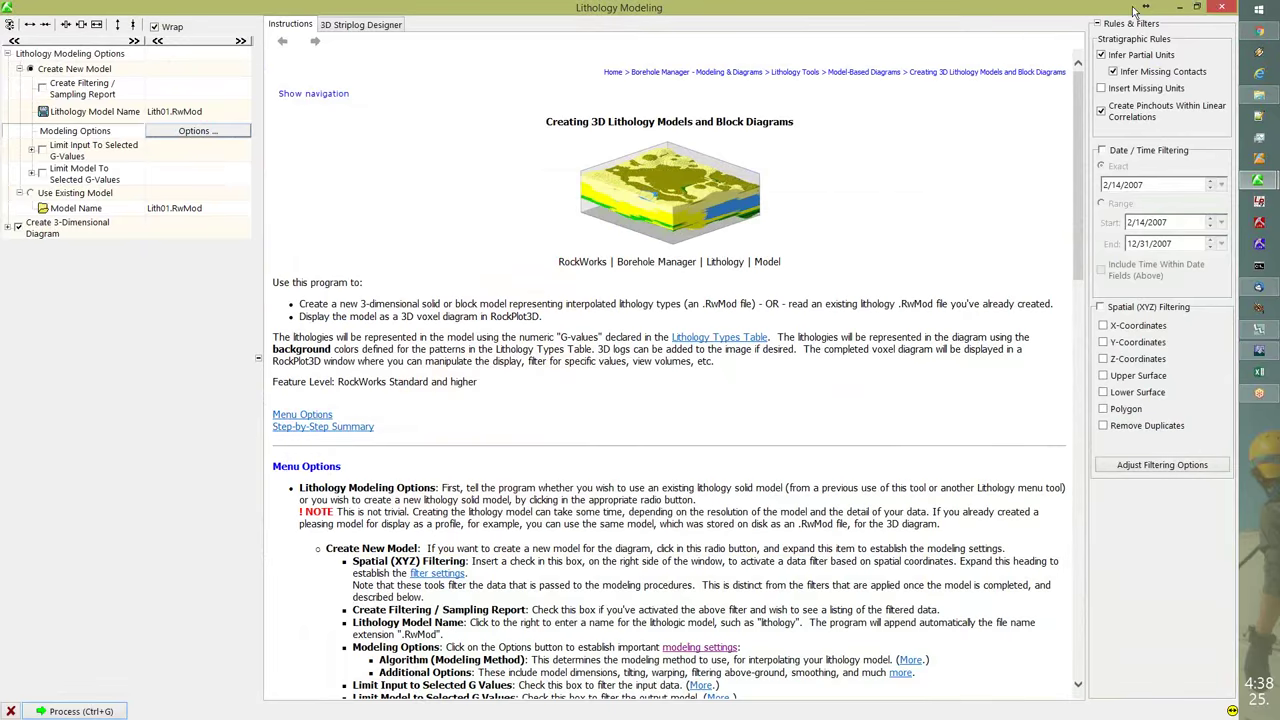
left_click(1221, 7)
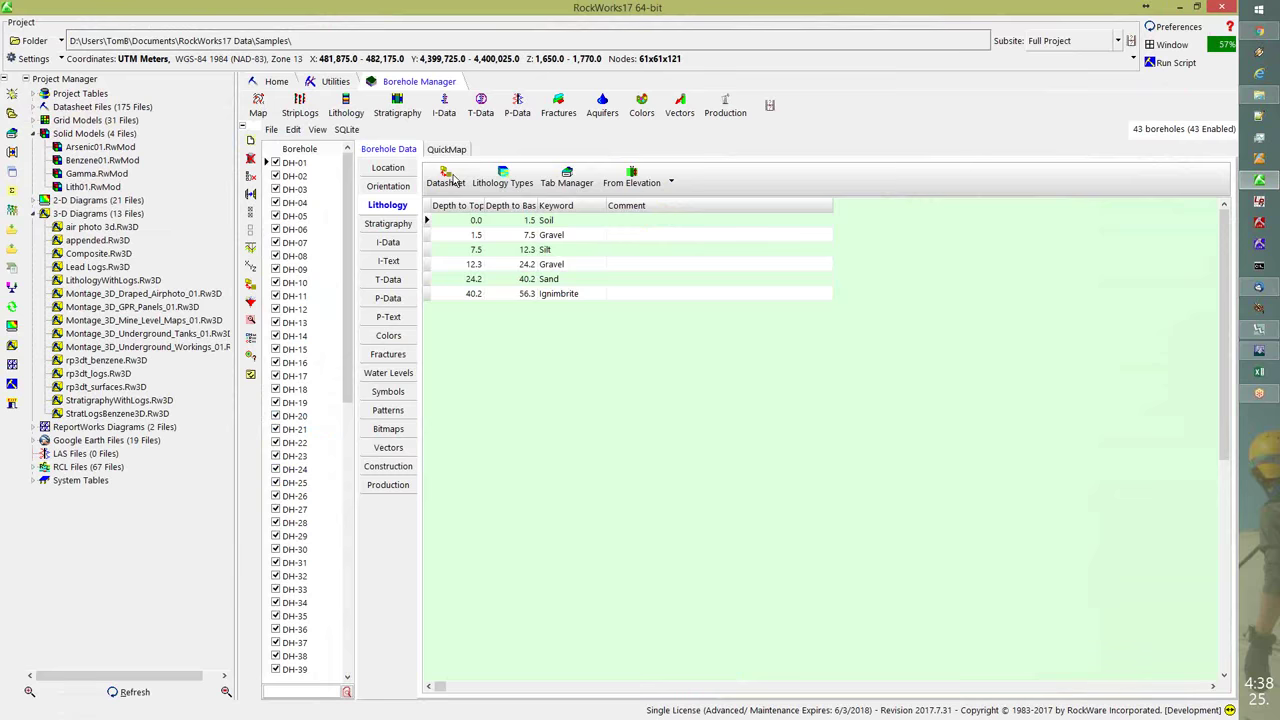
- Open the solid modeling options for a new Benzene Soil I-Data model and review the IDW - Advanced settings
left_click(442, 108)
left_click(446, 131)
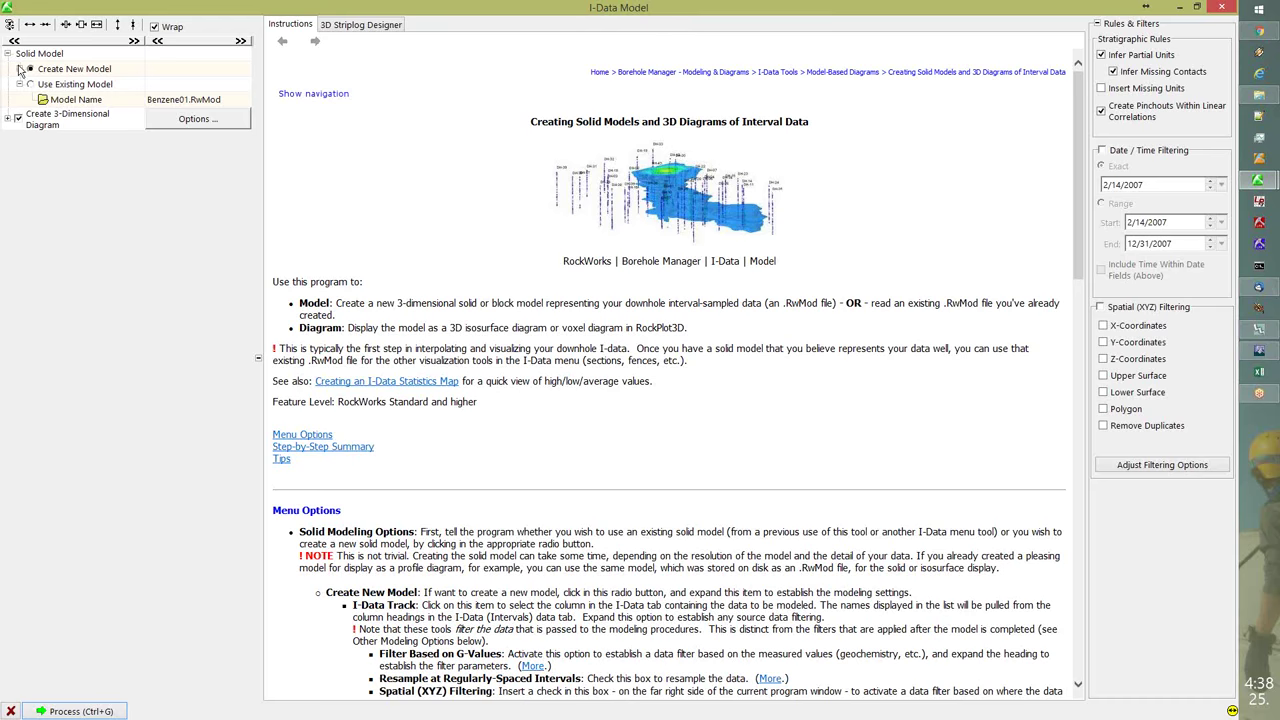
left_click(20, 69)
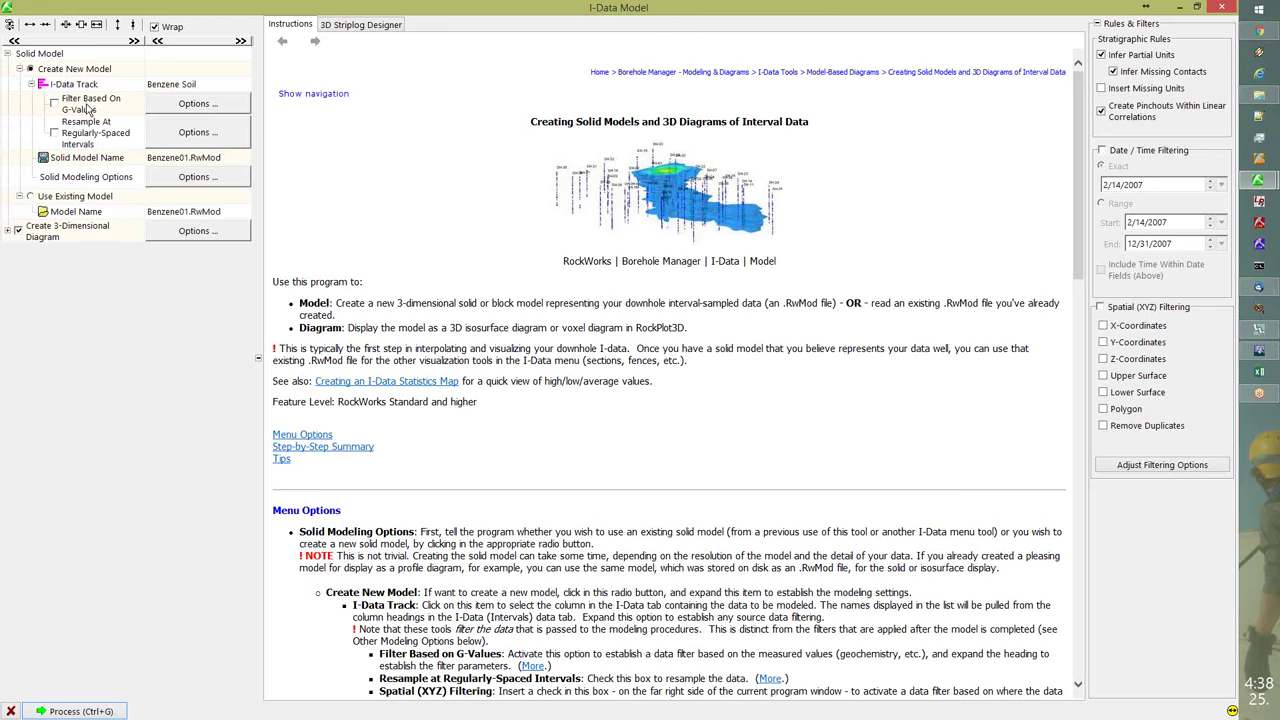
left_click(198, 177)
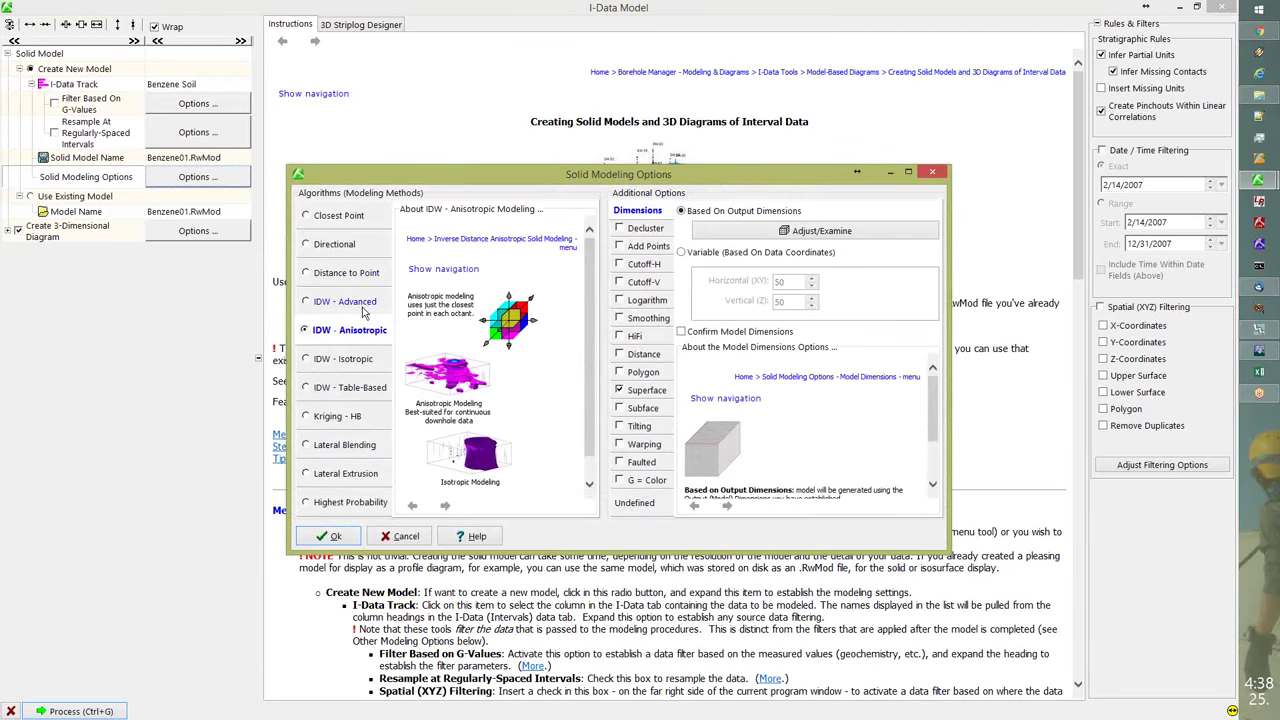
left_click(345, 302)
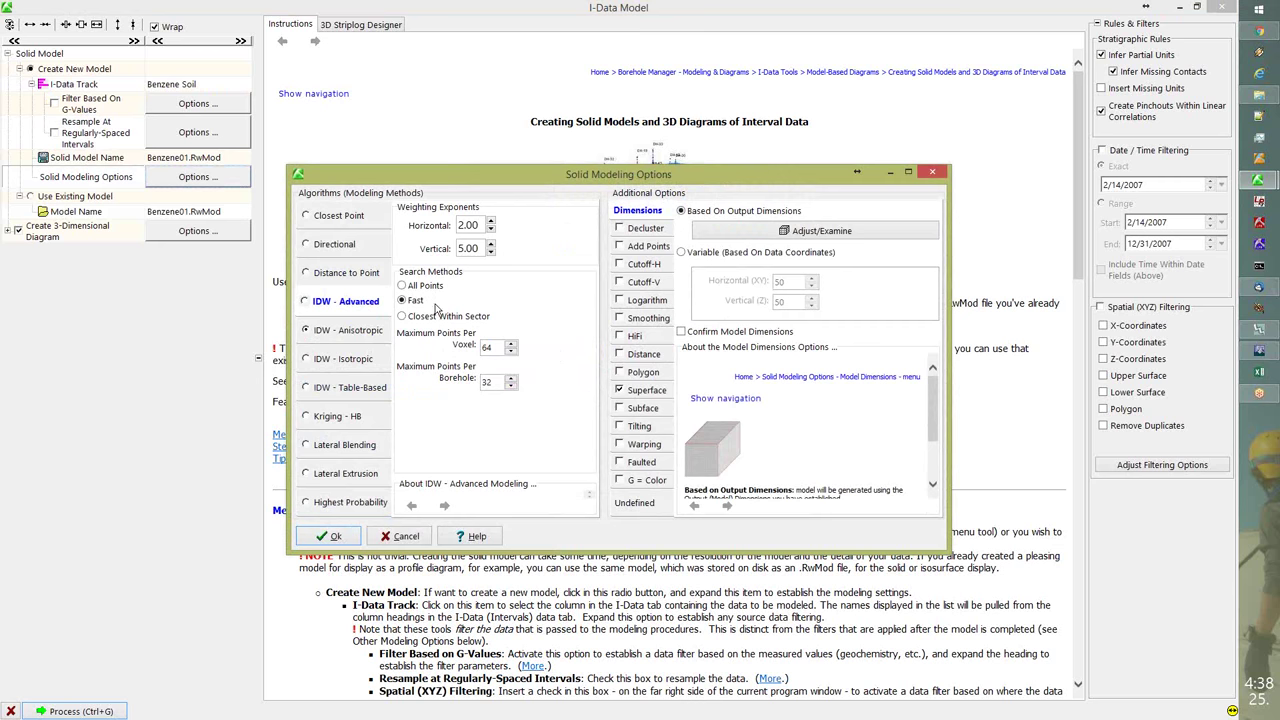
- Choose the Kriging - HB algorithm with automatic variography and a 2D variogram matrix report, without variogram editing, and accept the solid modeling options
left_click(340, 416)
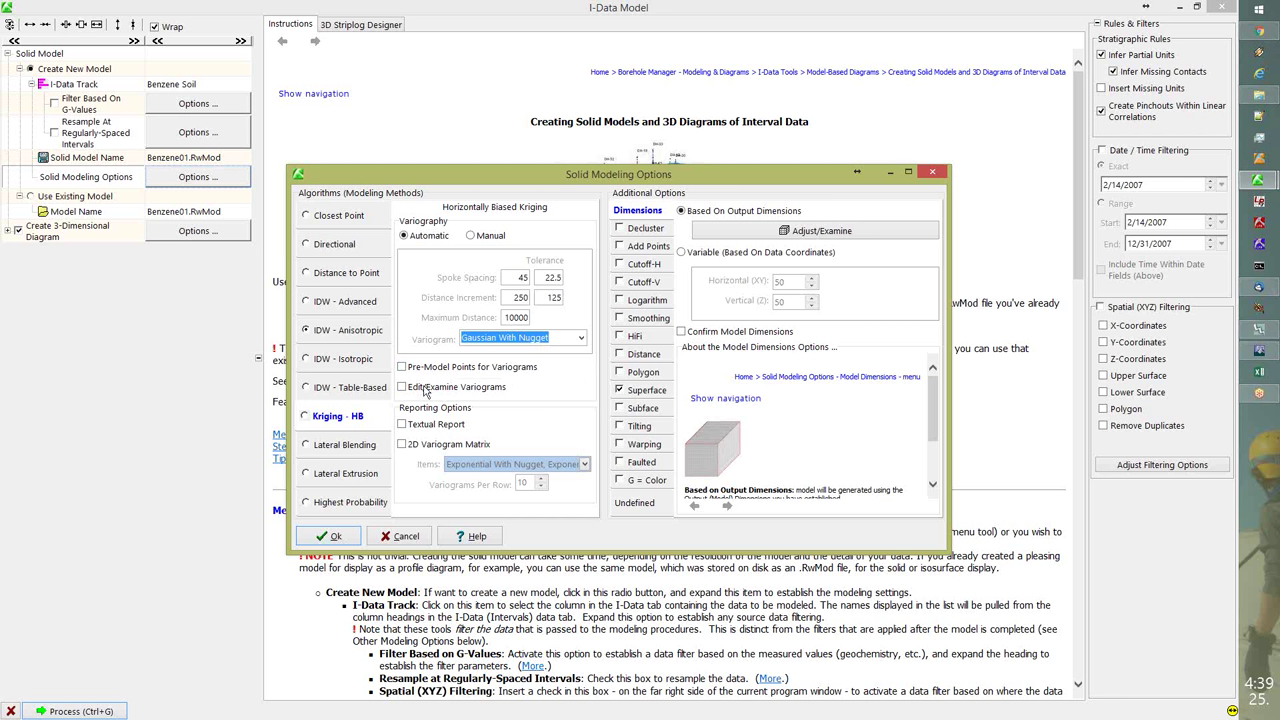
left_click(402, 387)
left_click(472, 236)
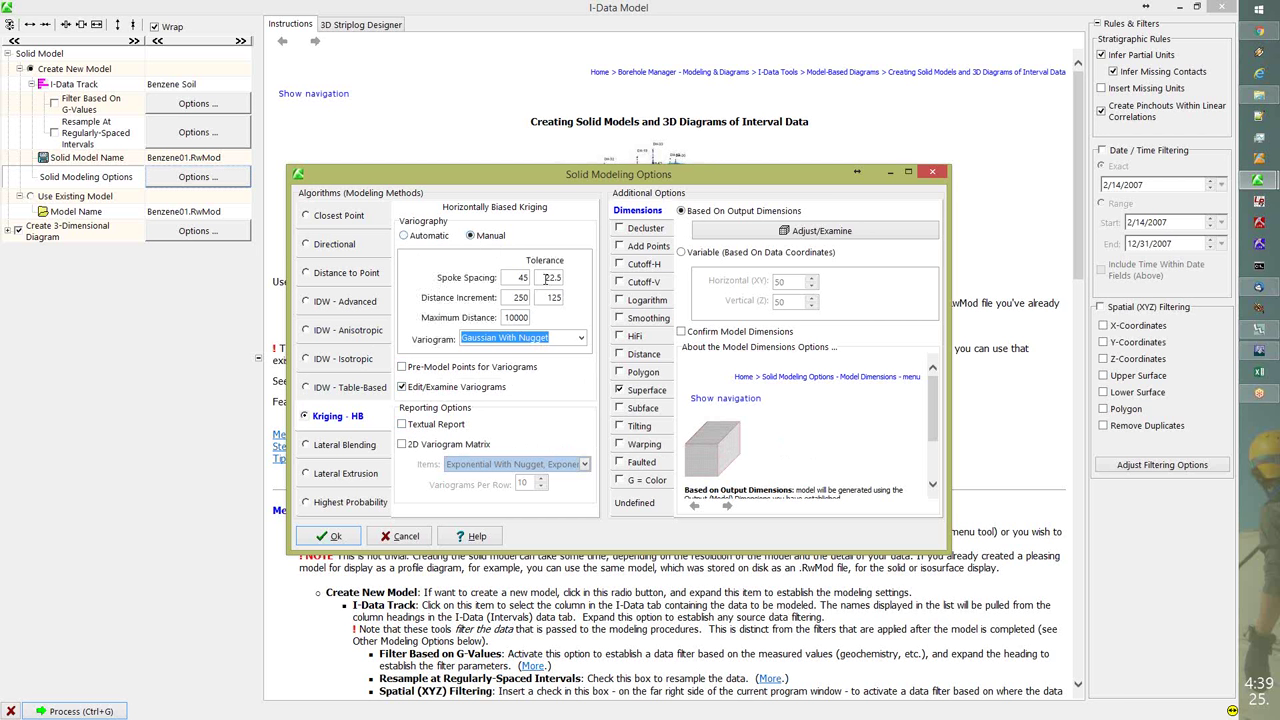
left_click(404, 236)
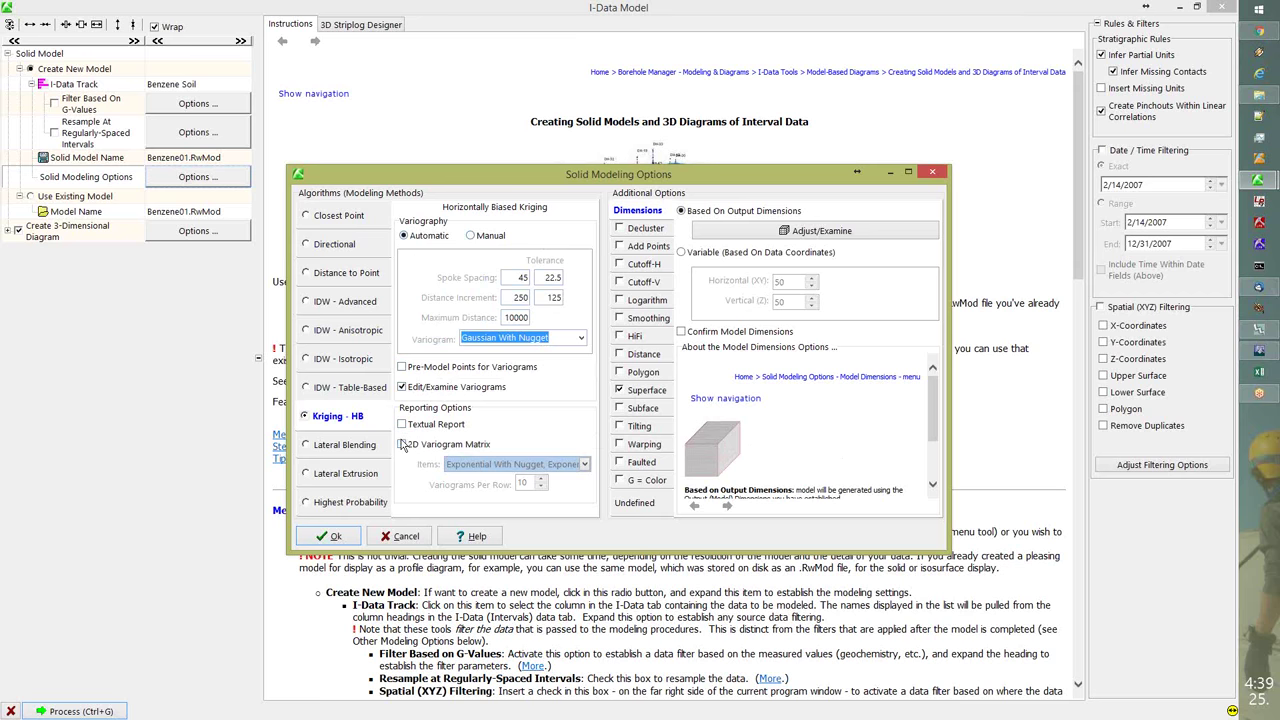
left_click(405, 389)
left_click(405, 445)
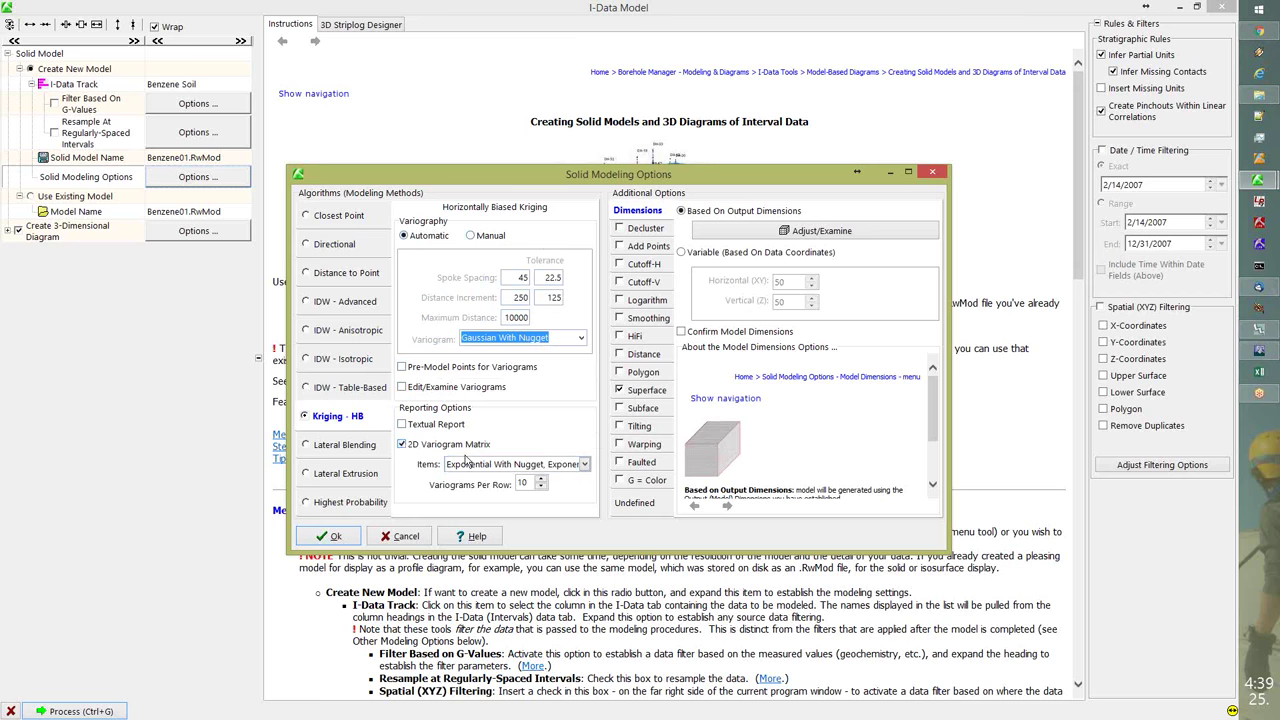
left_click(330, 537)
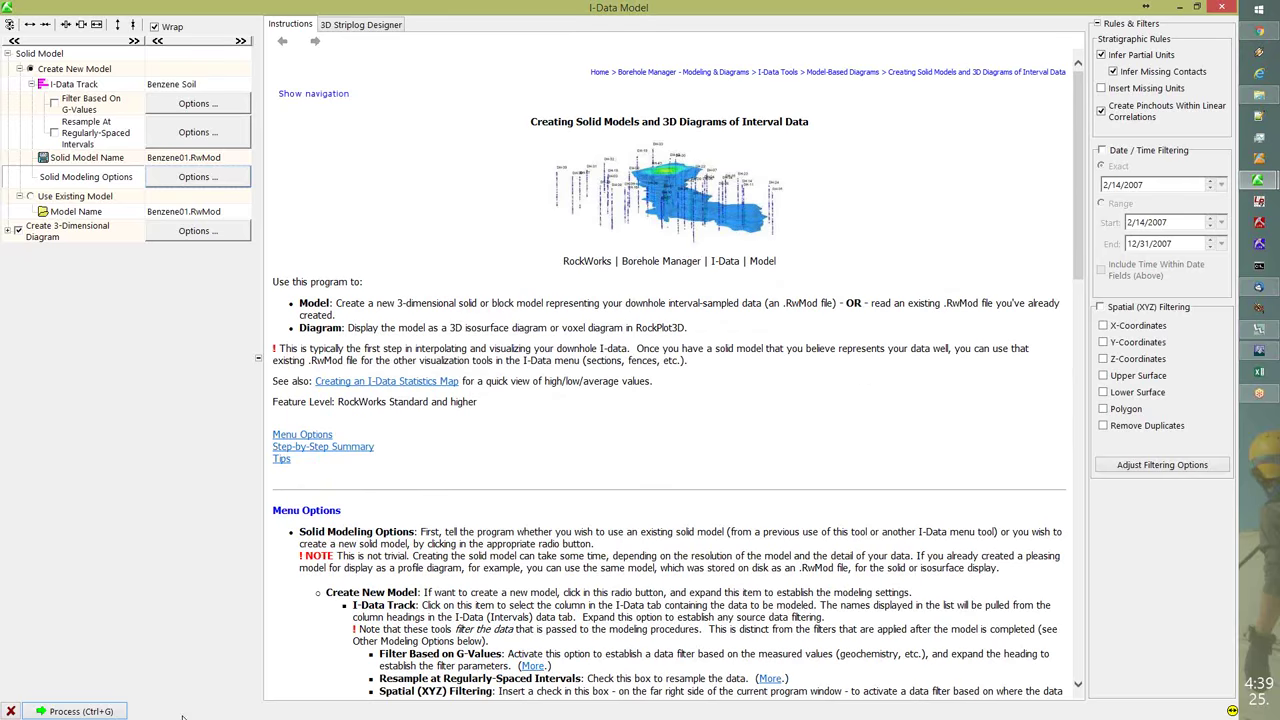
- Process the kriged Benzene Soil model, review its 2D variogram matrix, and close the matrix without saving
left_click(118, 711)
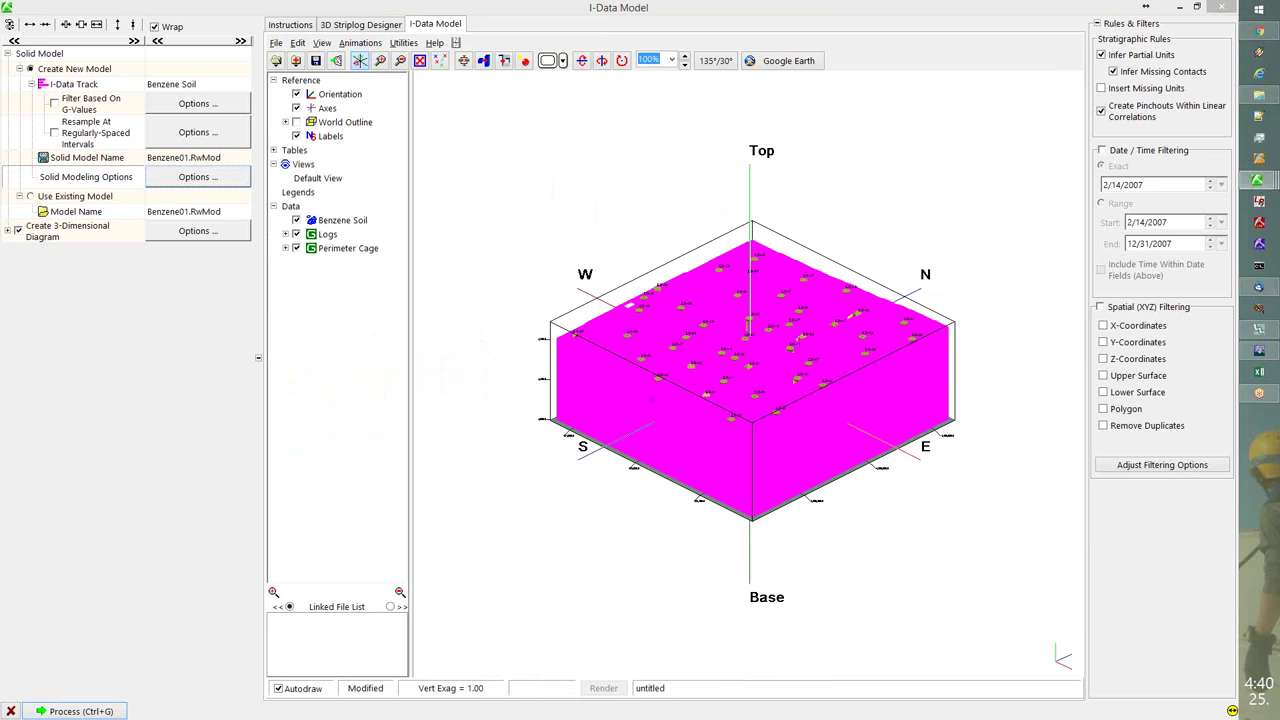
left_click_drag(805, 40, 885, 80)
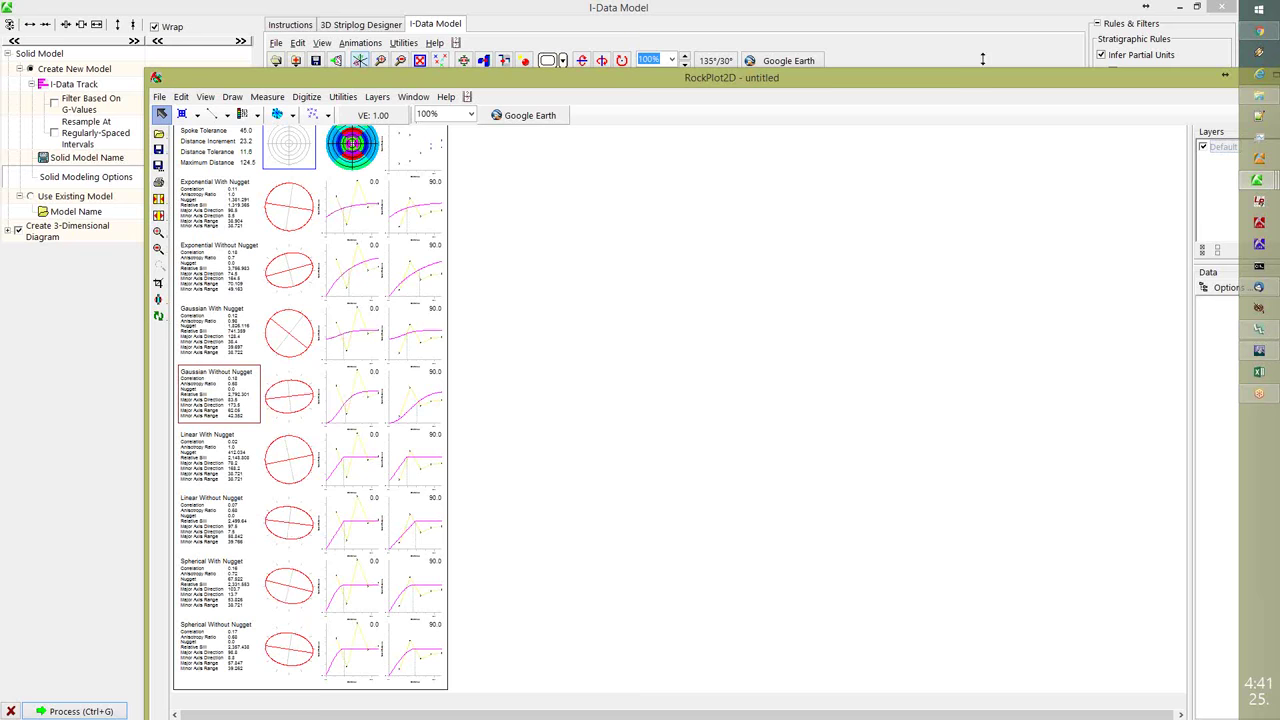
left_click_drag(967, 77, 869, 45)
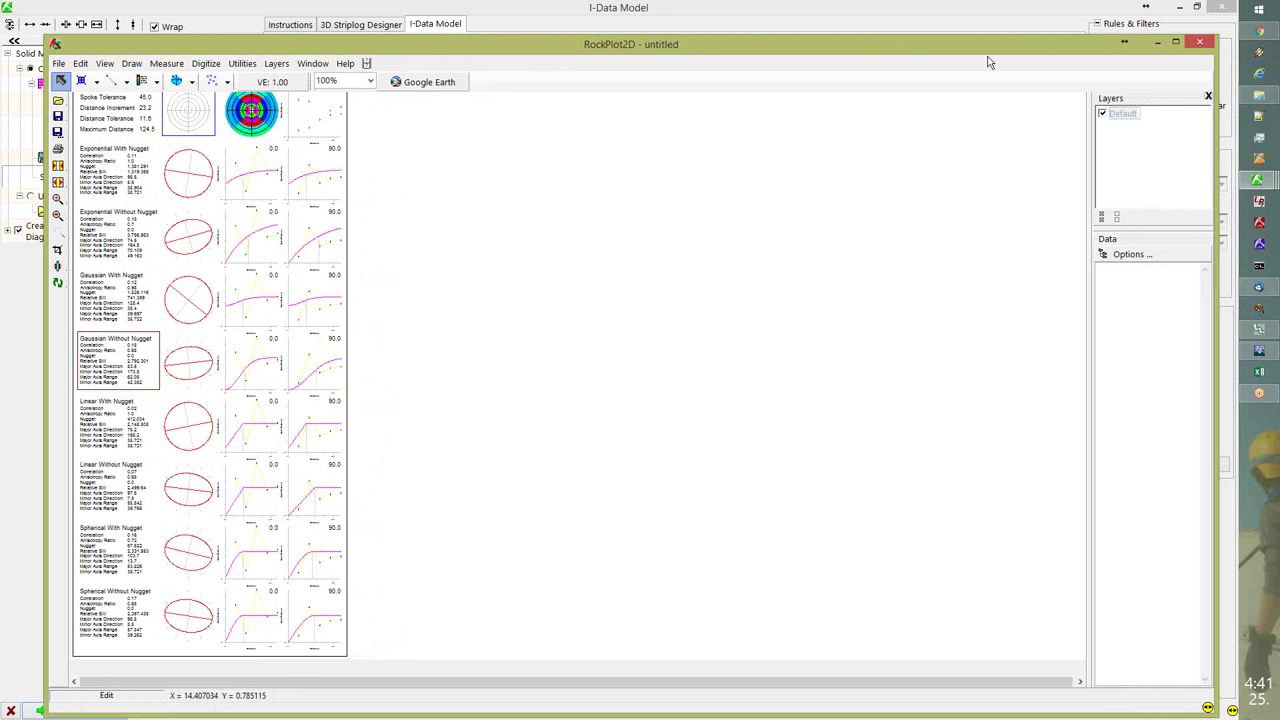
left_click(1197, 43)
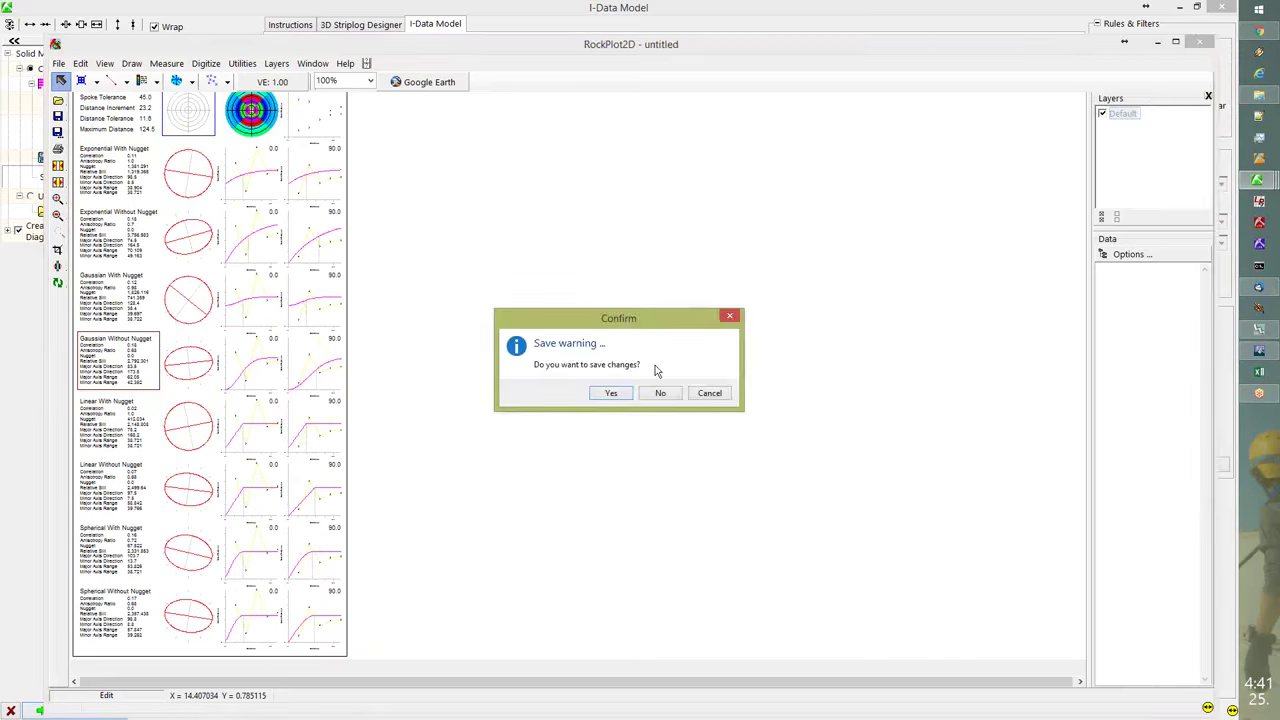
left_click(660, 394)
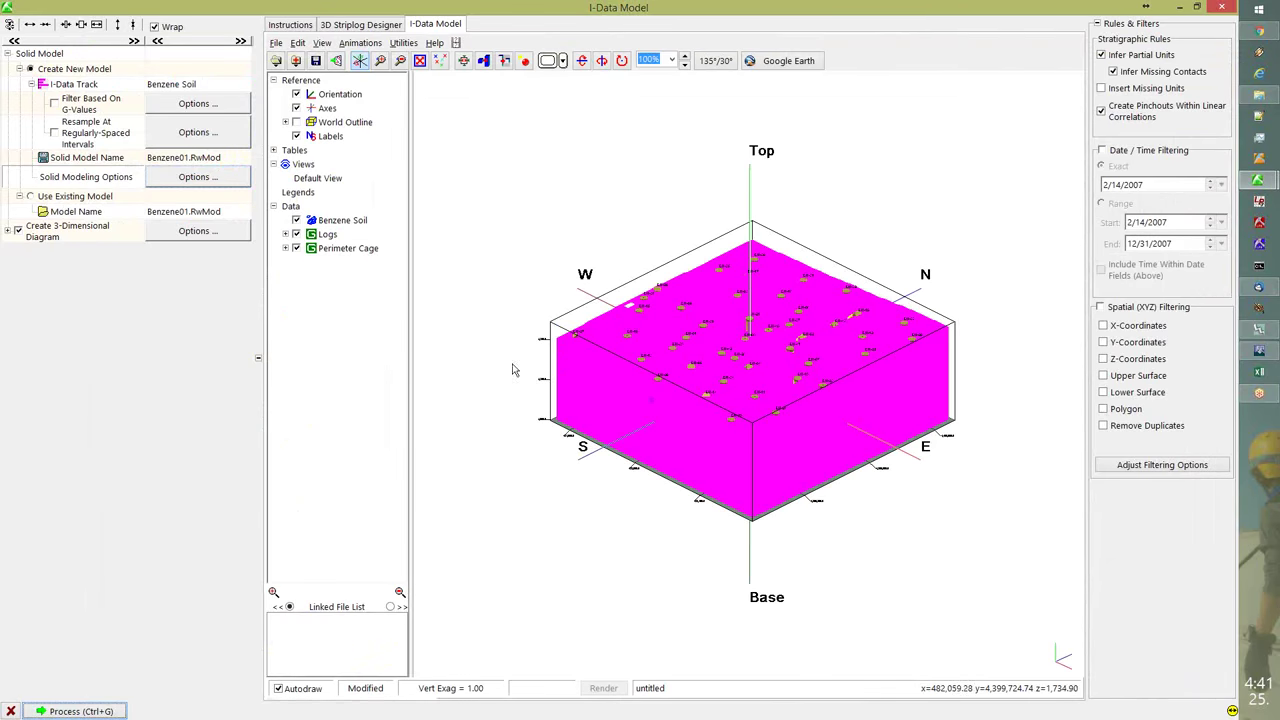
- Set the Benzene Soil isosurface's iso-level to 33.73388 and inspect the plume among the borehole logs from several angles
left_click(322, 222)
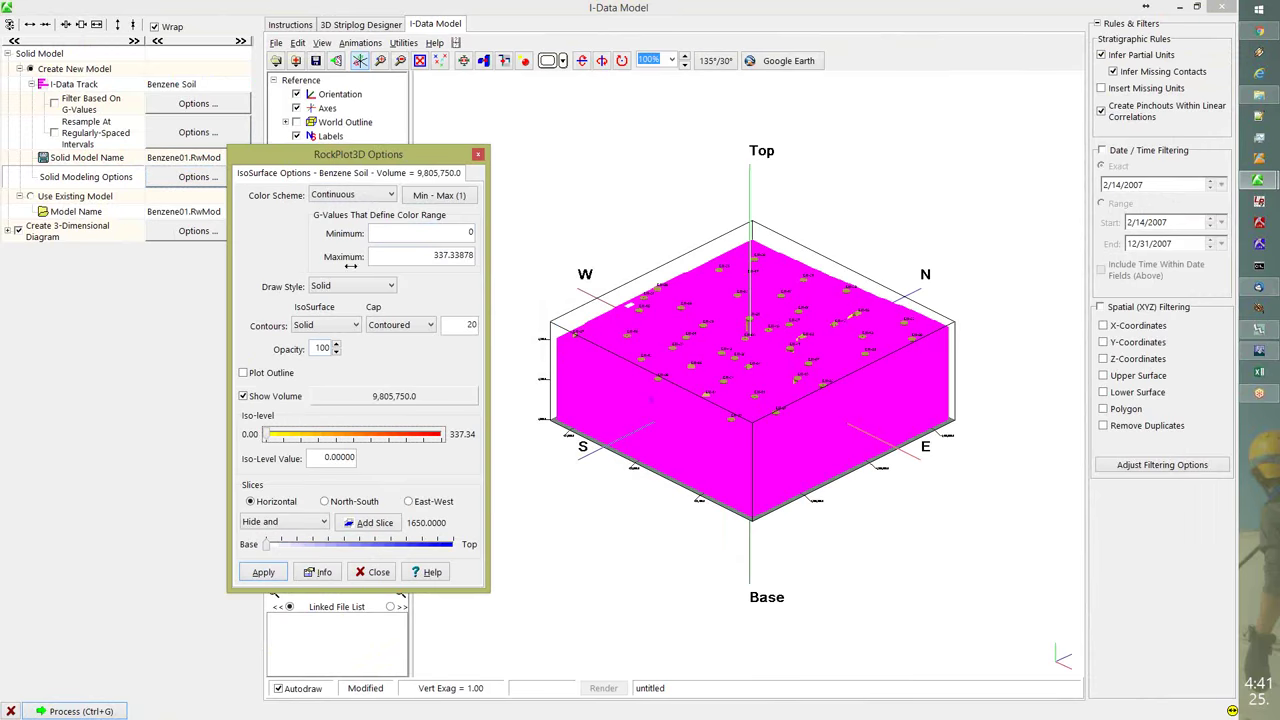
left_click_drag(272, 440, 297, 436)
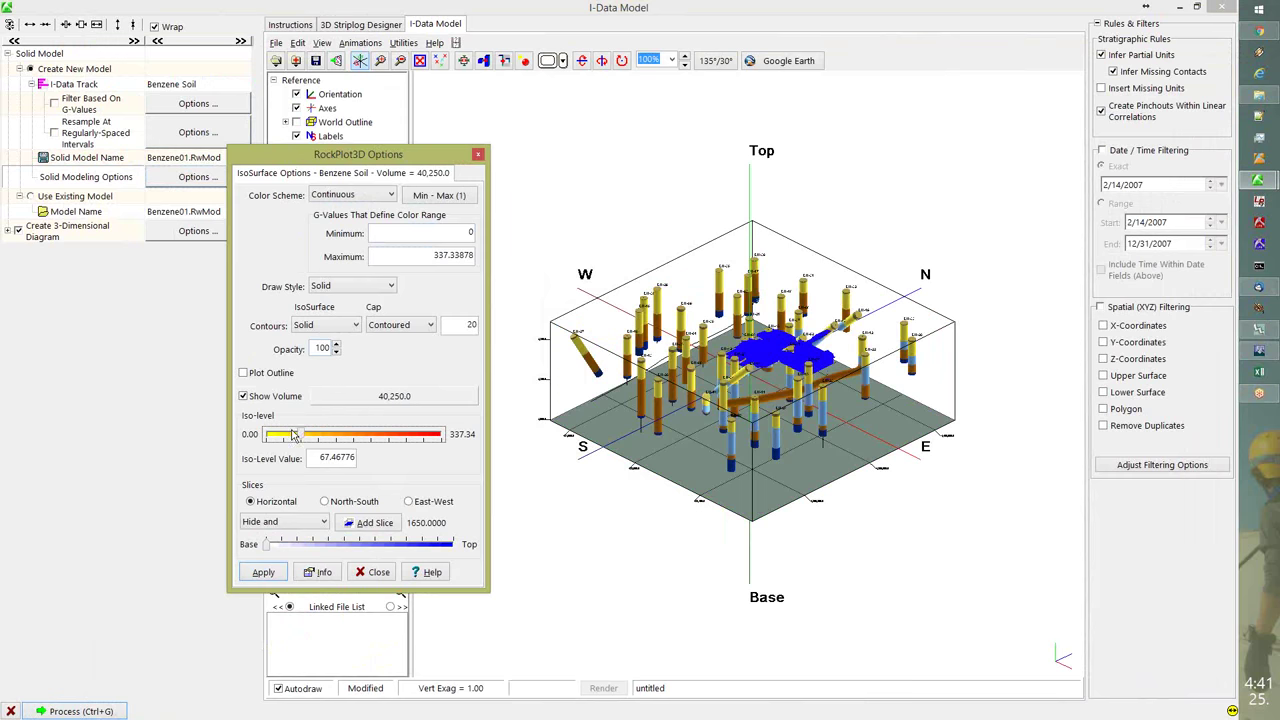
left_click_drag(295, 436, 281, 437)
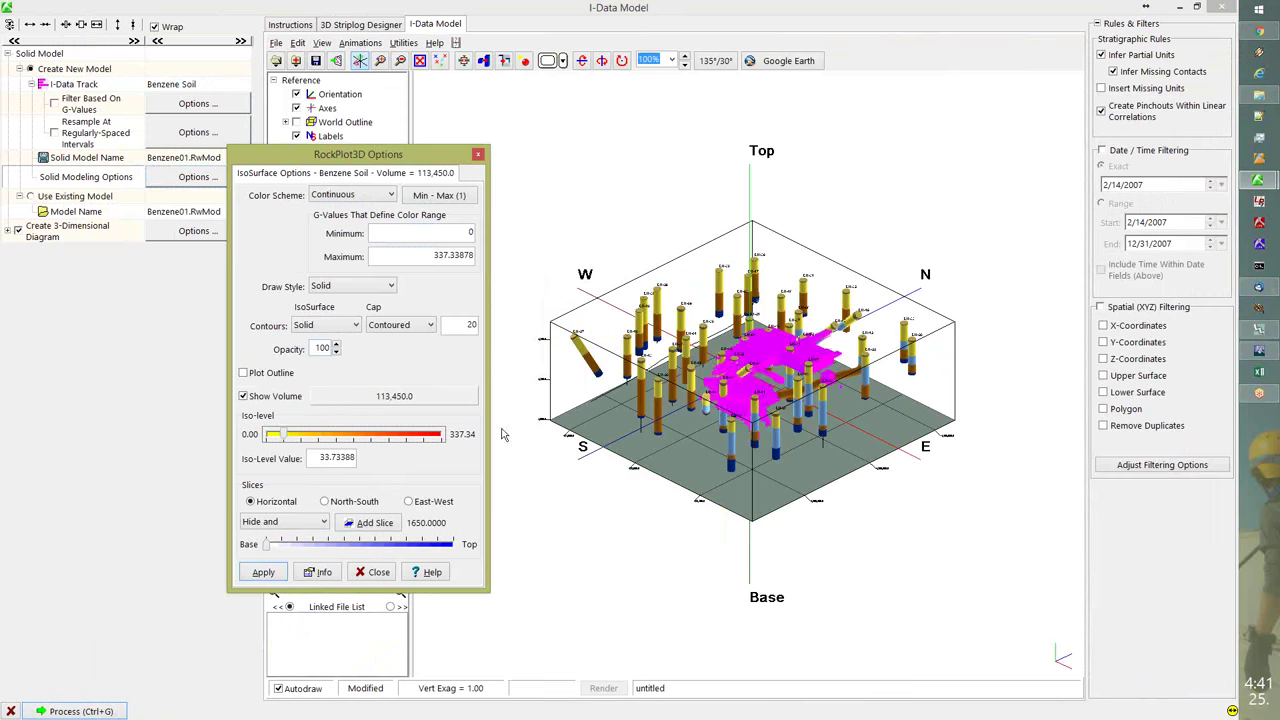
left_click_drag(722, 464, 718, 463)
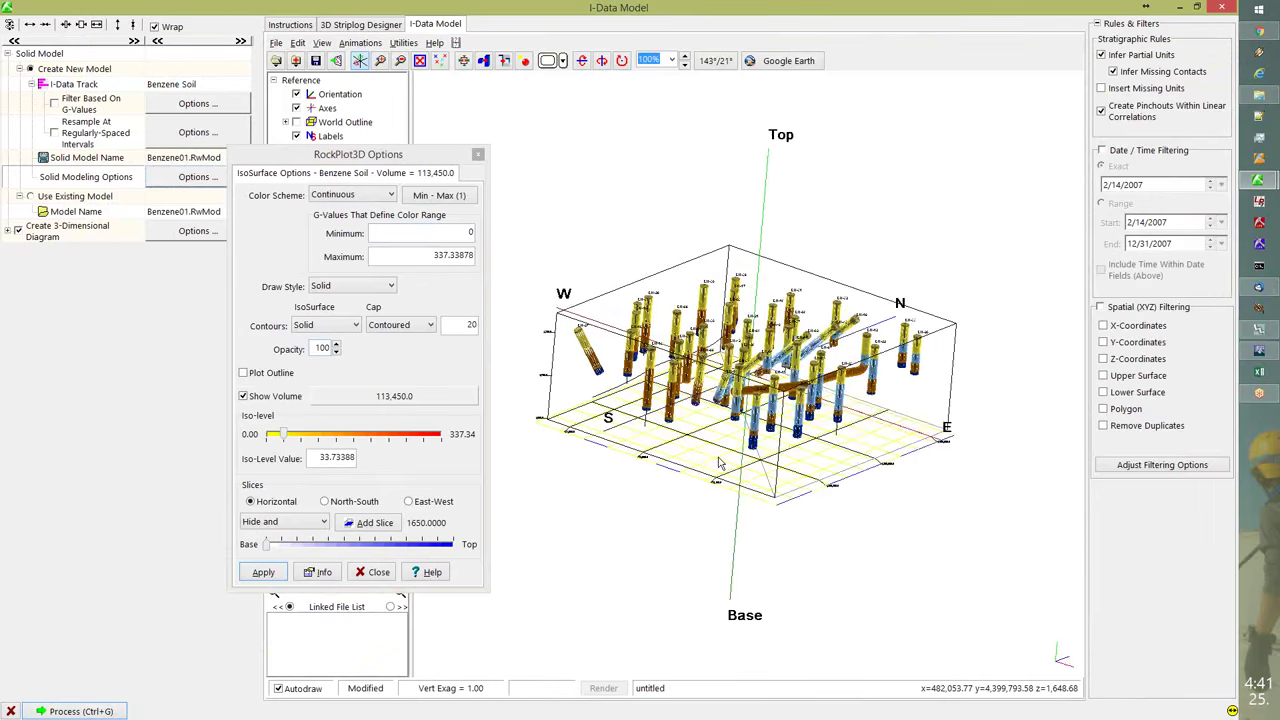
scroll(750, 418, "up", 3)
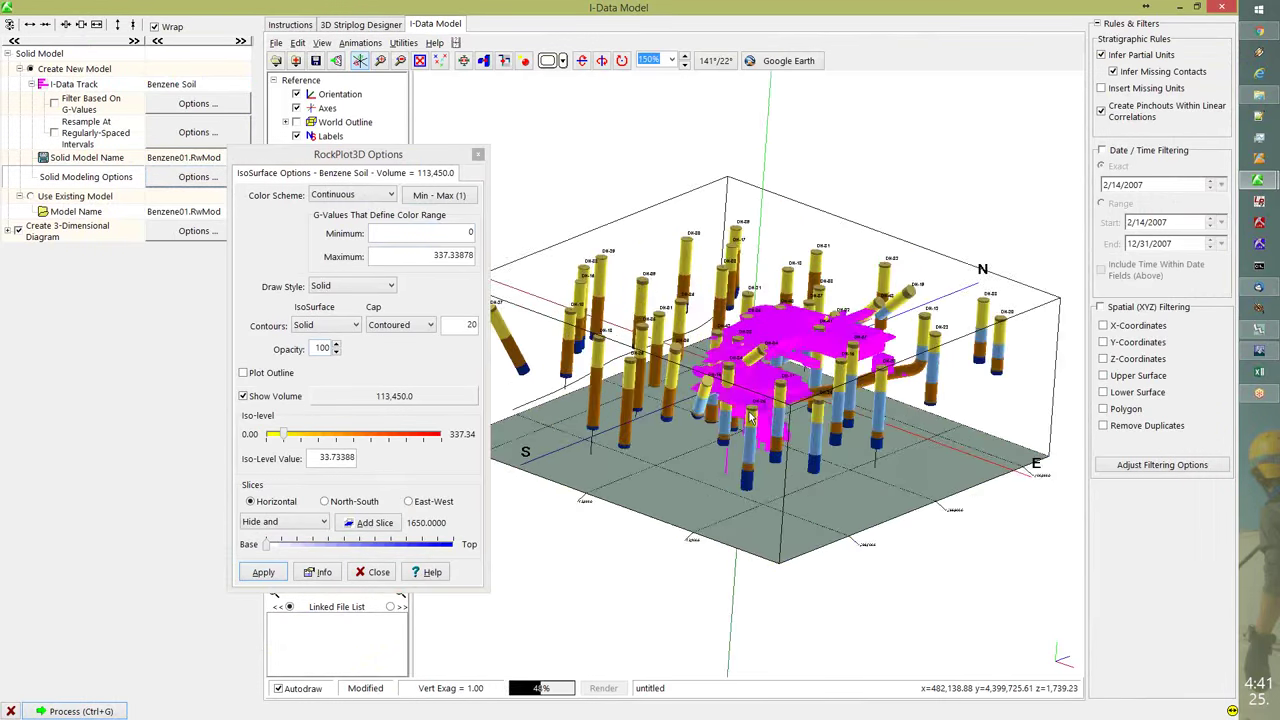
scroll(750, 418, "up", 2)
left_click_drag(737, 430, 900, 372)
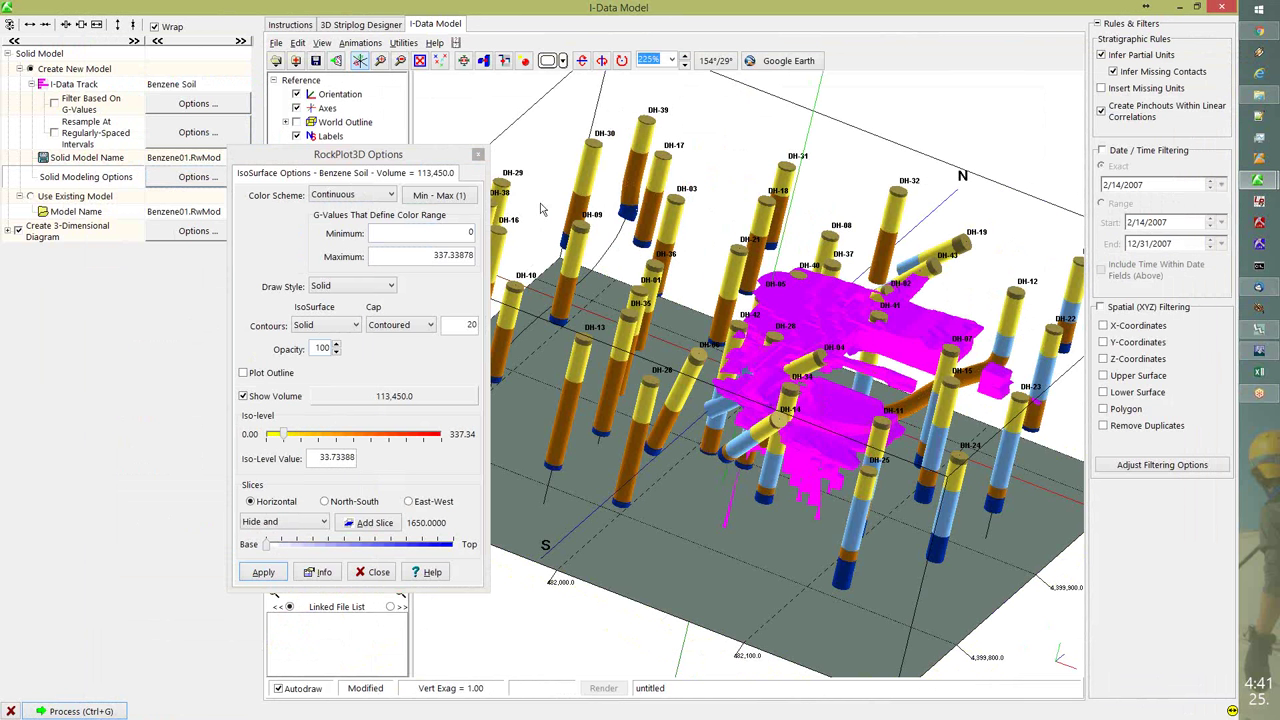
left_click_drag(845, 322, 815, 310)
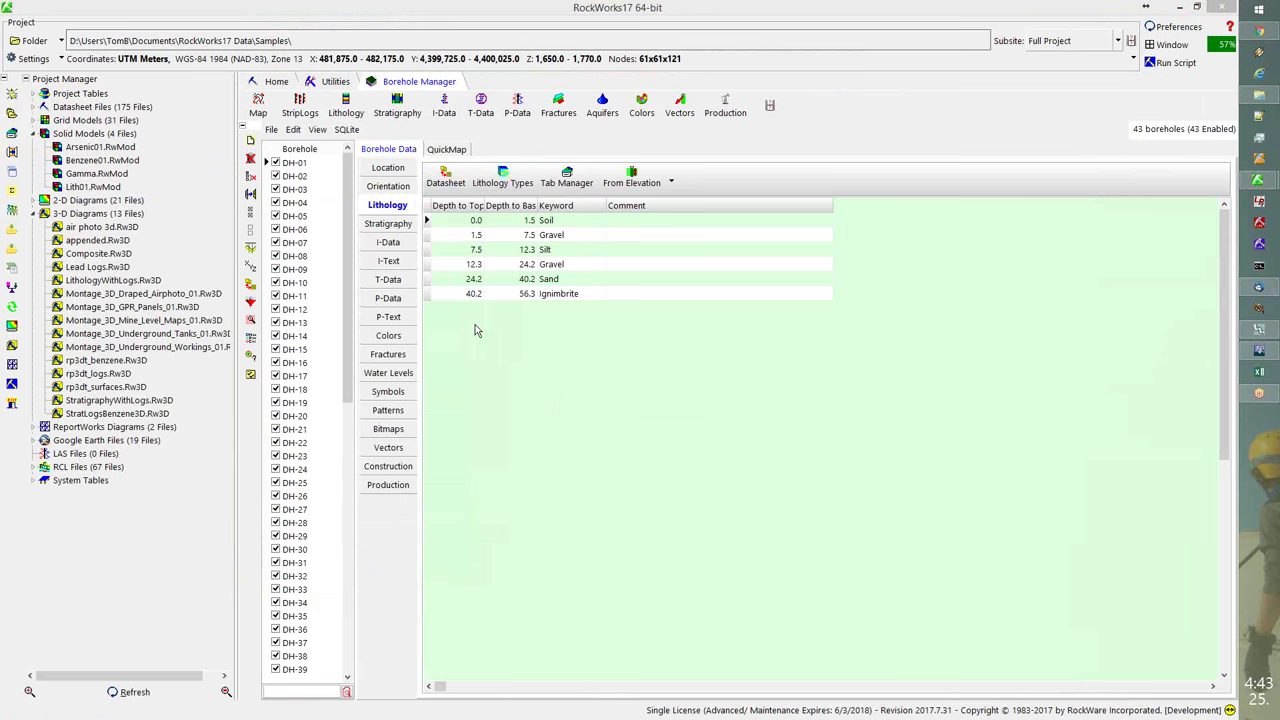
- Open the 2D Single Log striplog tool for borehole DH-01
left_click(300, 108)
mouse_move(321, 135)
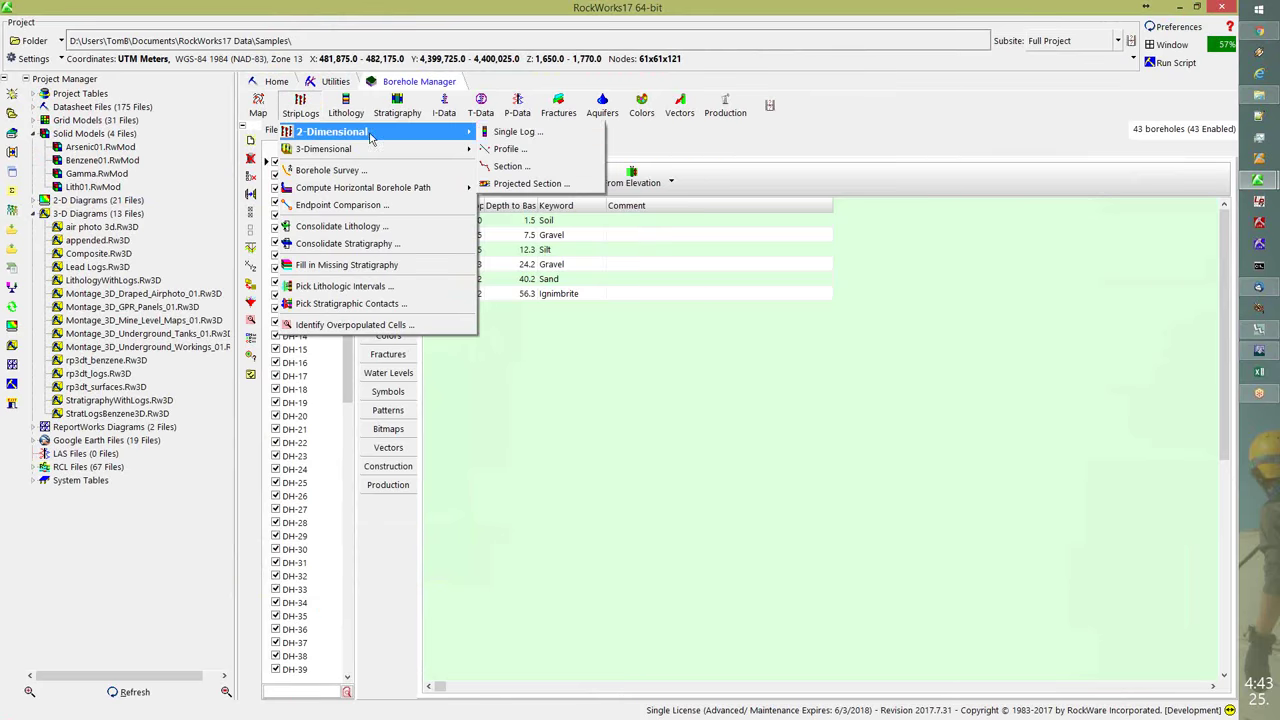
left_click(534, 141)
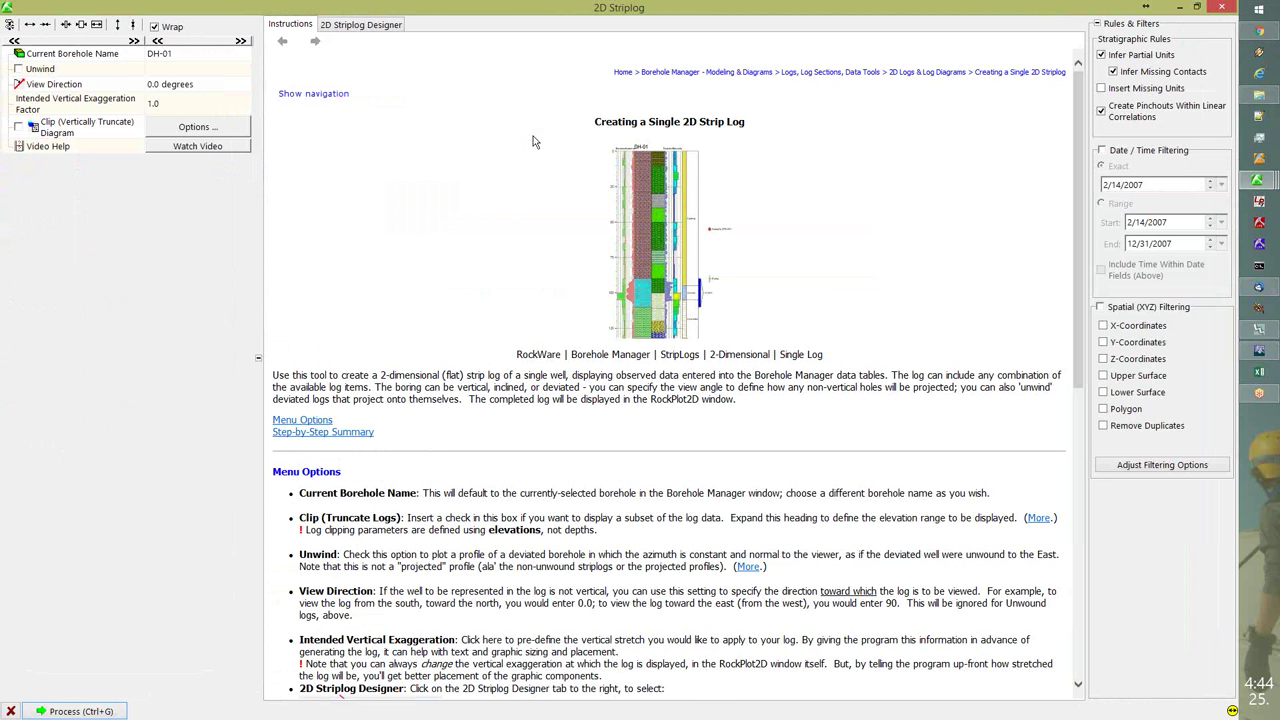
- Review the 2D striplog diagram types in the main window, and return to the maximized 2D Striplog window
double_click(385, 22)
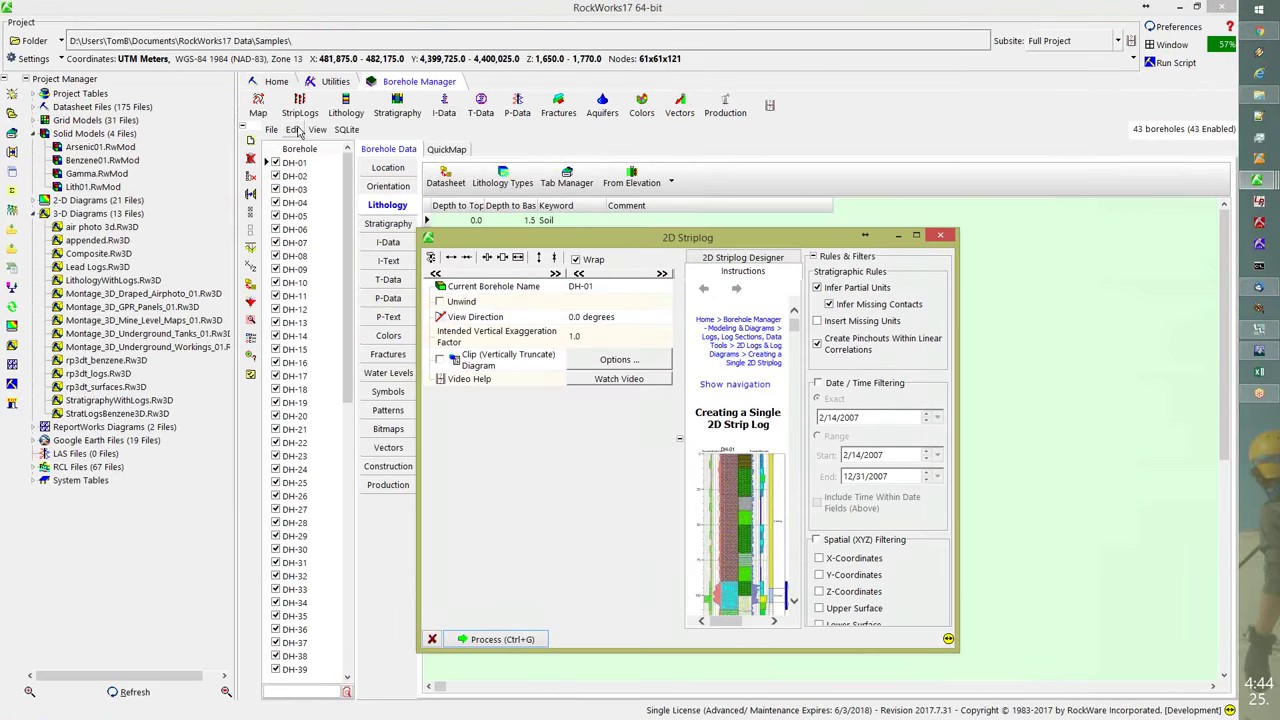
left_click(298, 119)
left_click(299, 113)
mouse_move(400, 131)
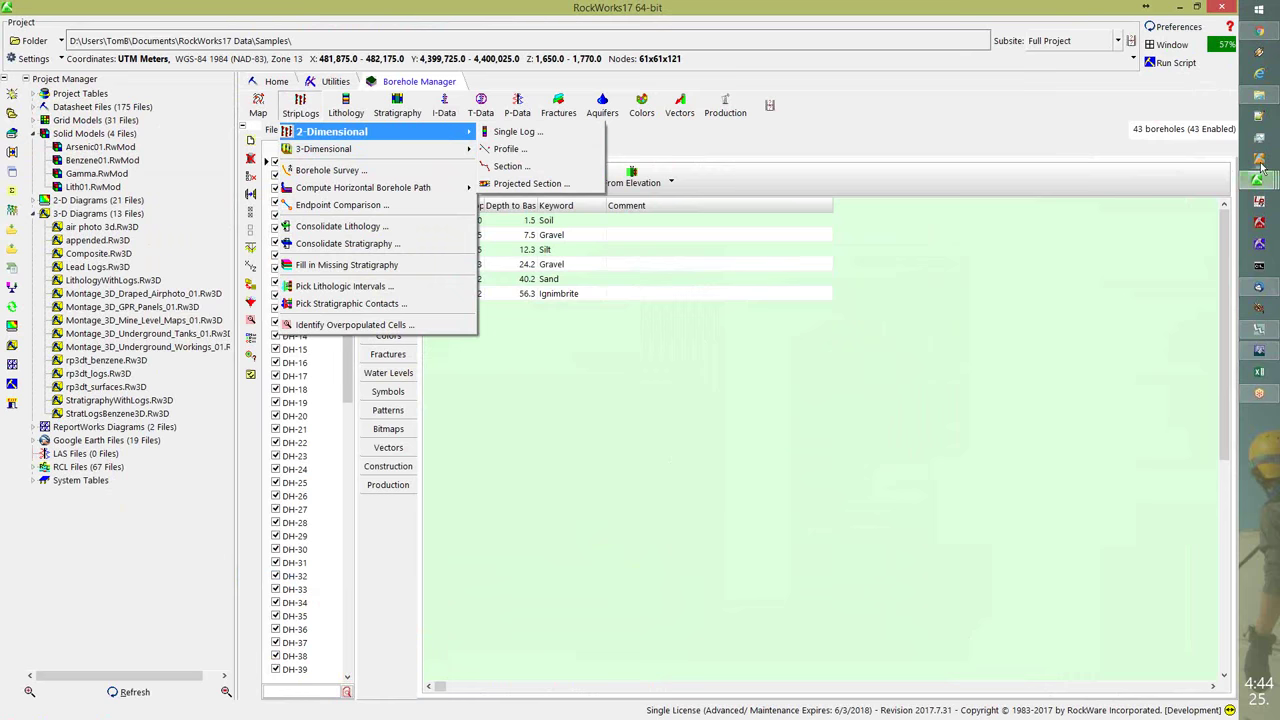
mouse_move(1260, 184)
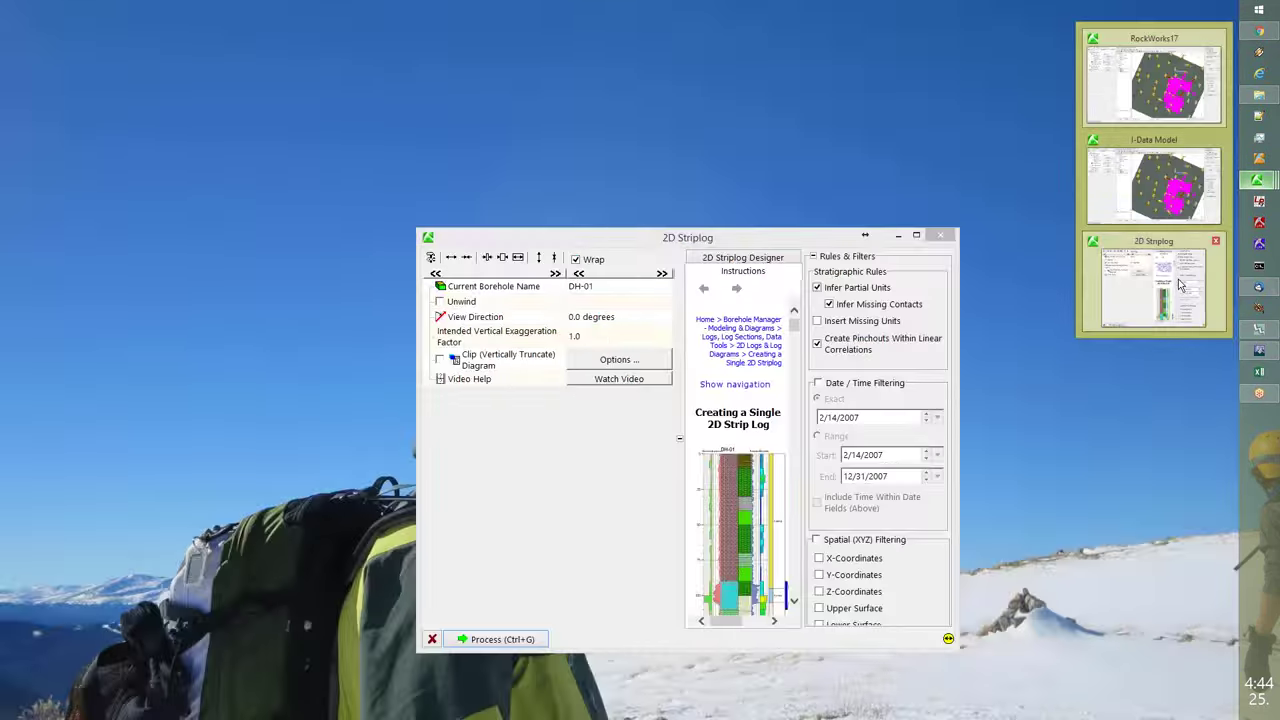
left_click(1155, 285)
double_click(740, 237)
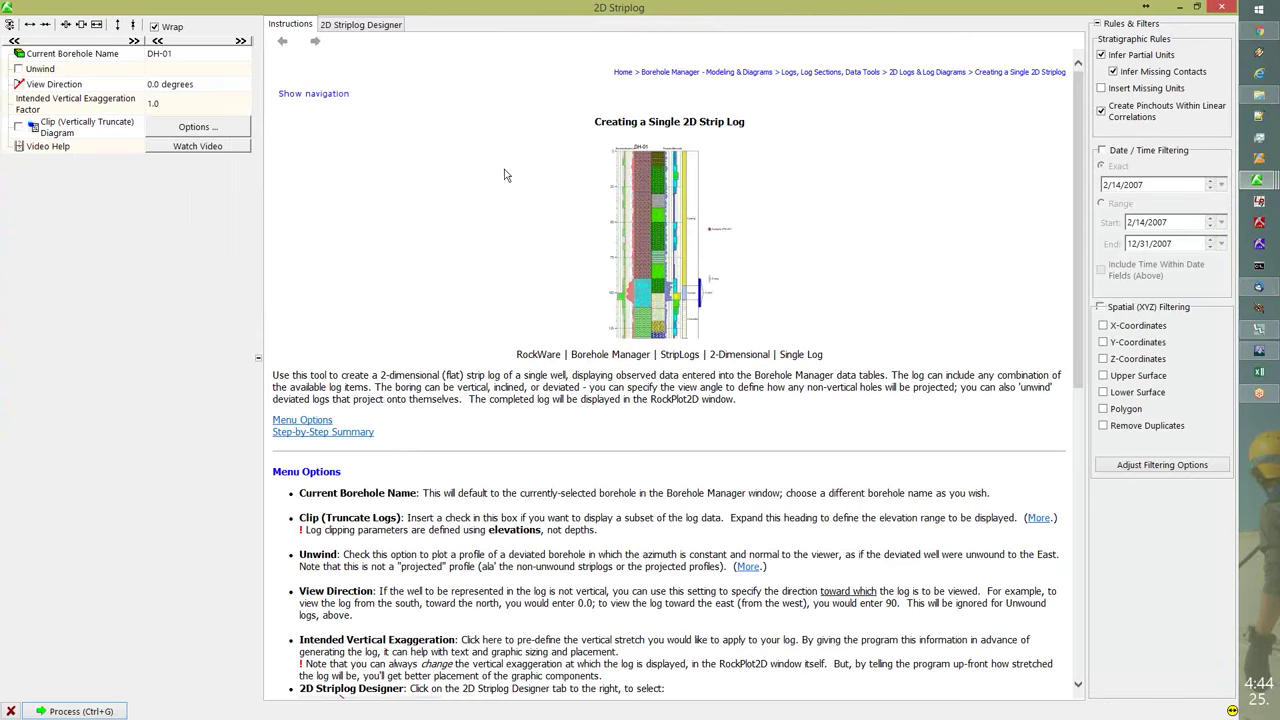
- In the 2D striplog design, hide the lithology column and show the I-Data #1 bargraph
left_click(362, 25)
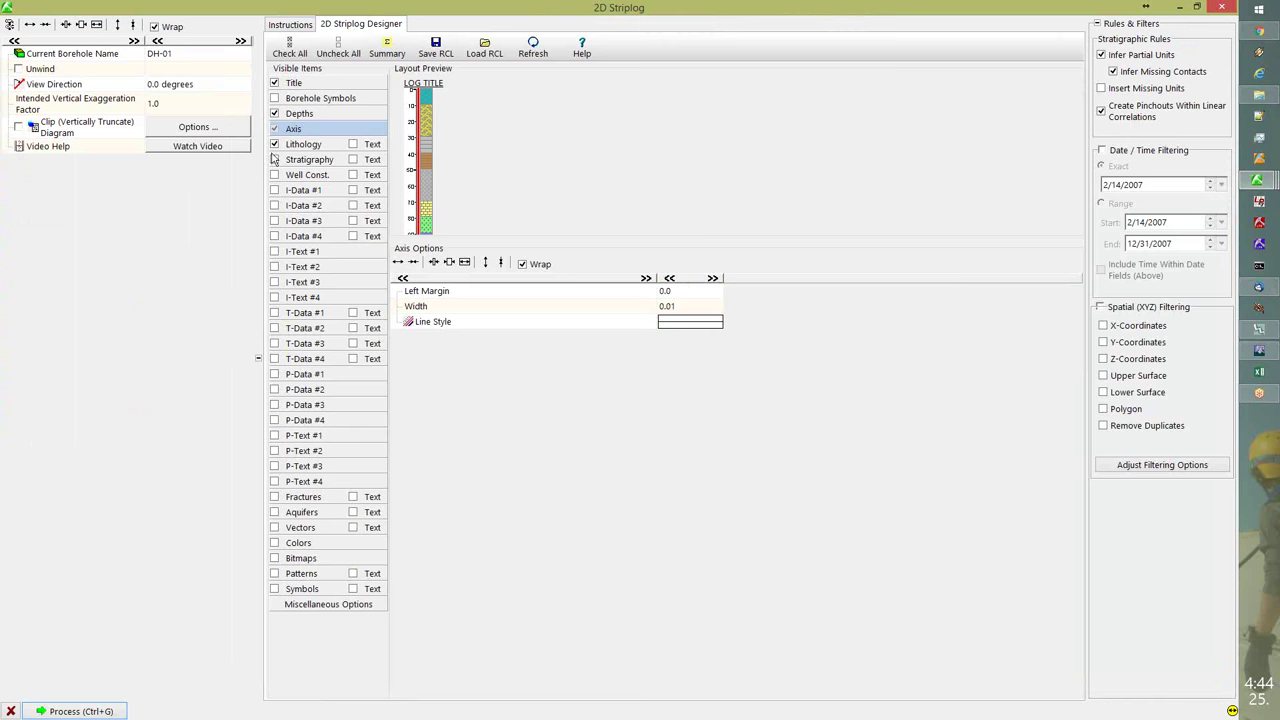
left_click(275, 145)
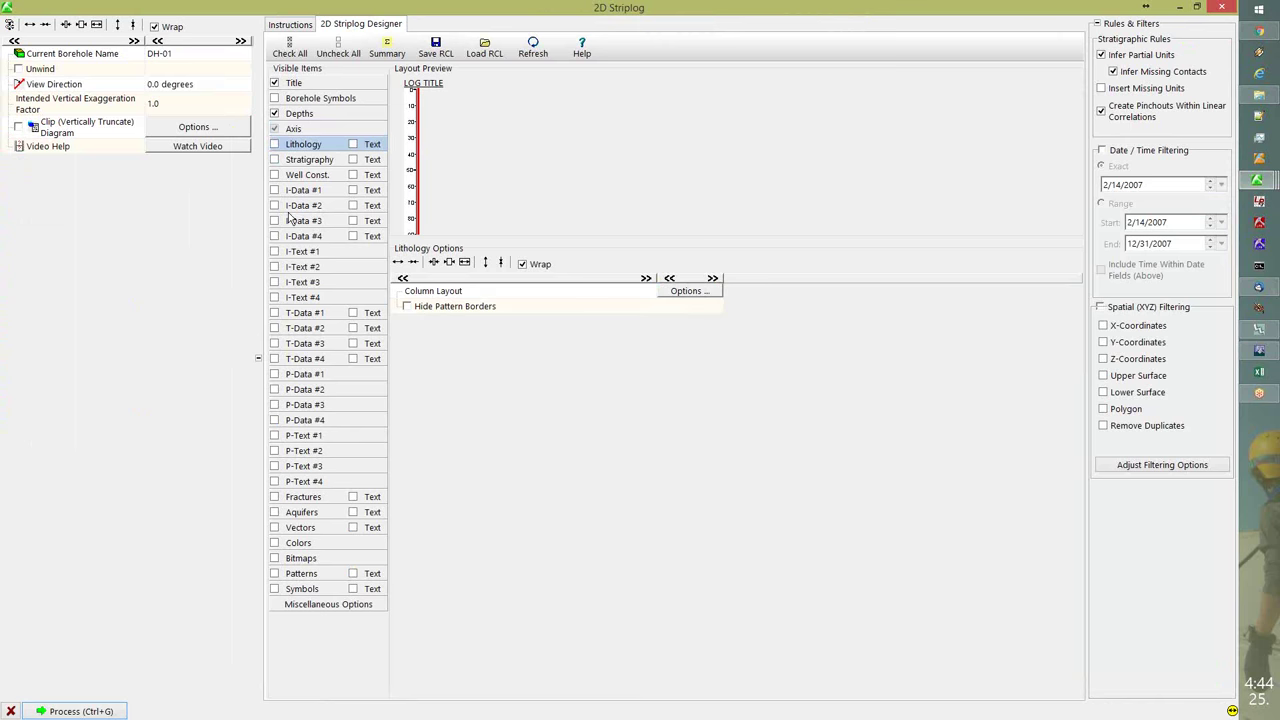
left_click(275, 190)
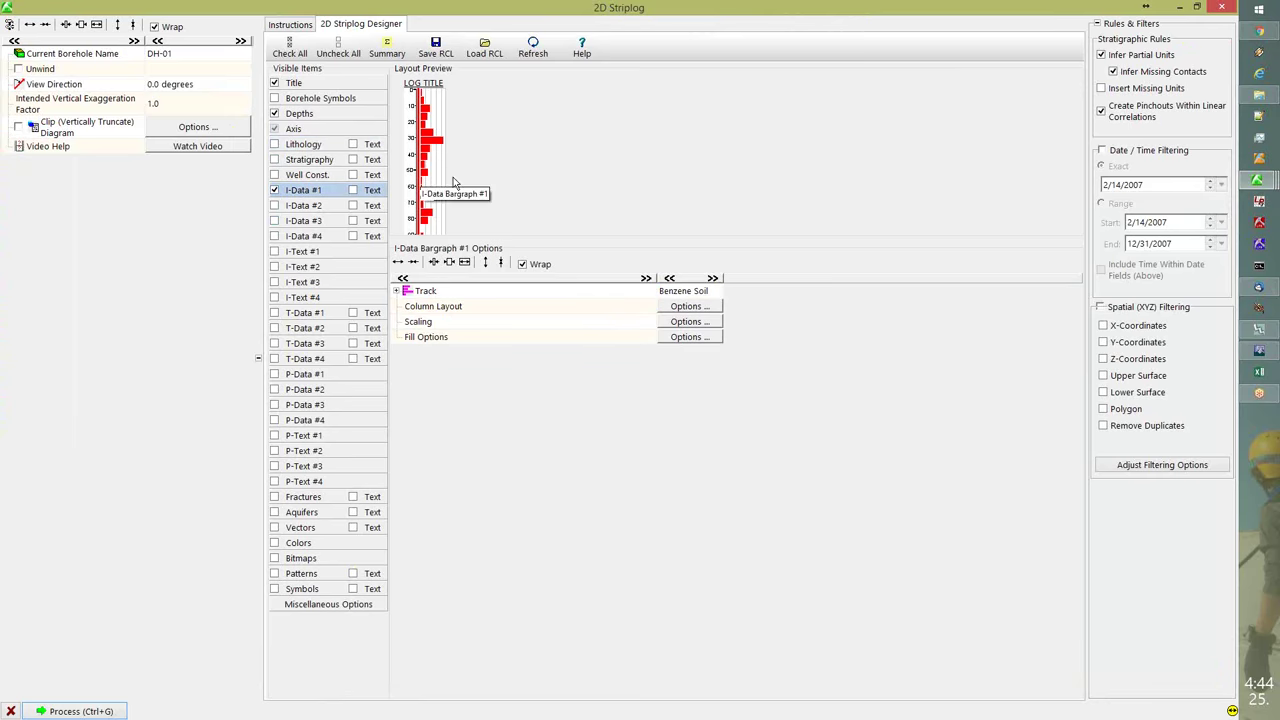
- Review the I-Data #1 column layout without changes, and show the I-Data #1 text column beside the bargraph
left_click(690, 306)
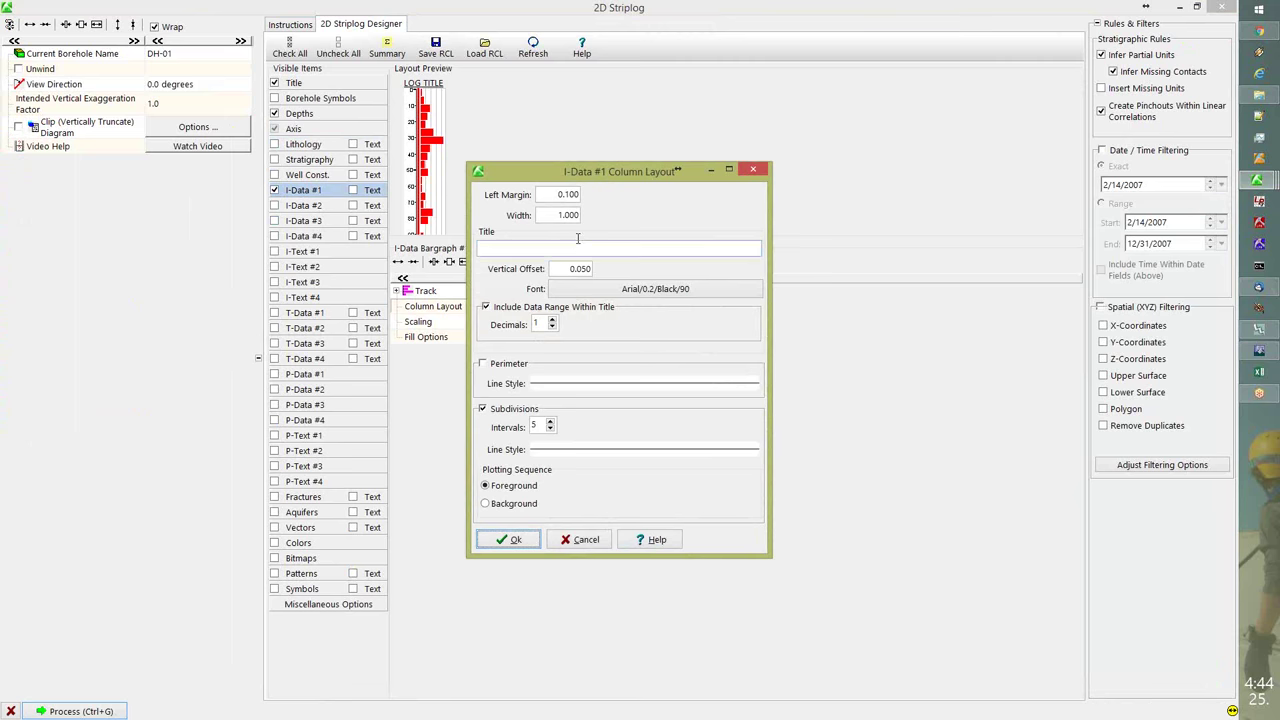
left_click(580, 541)
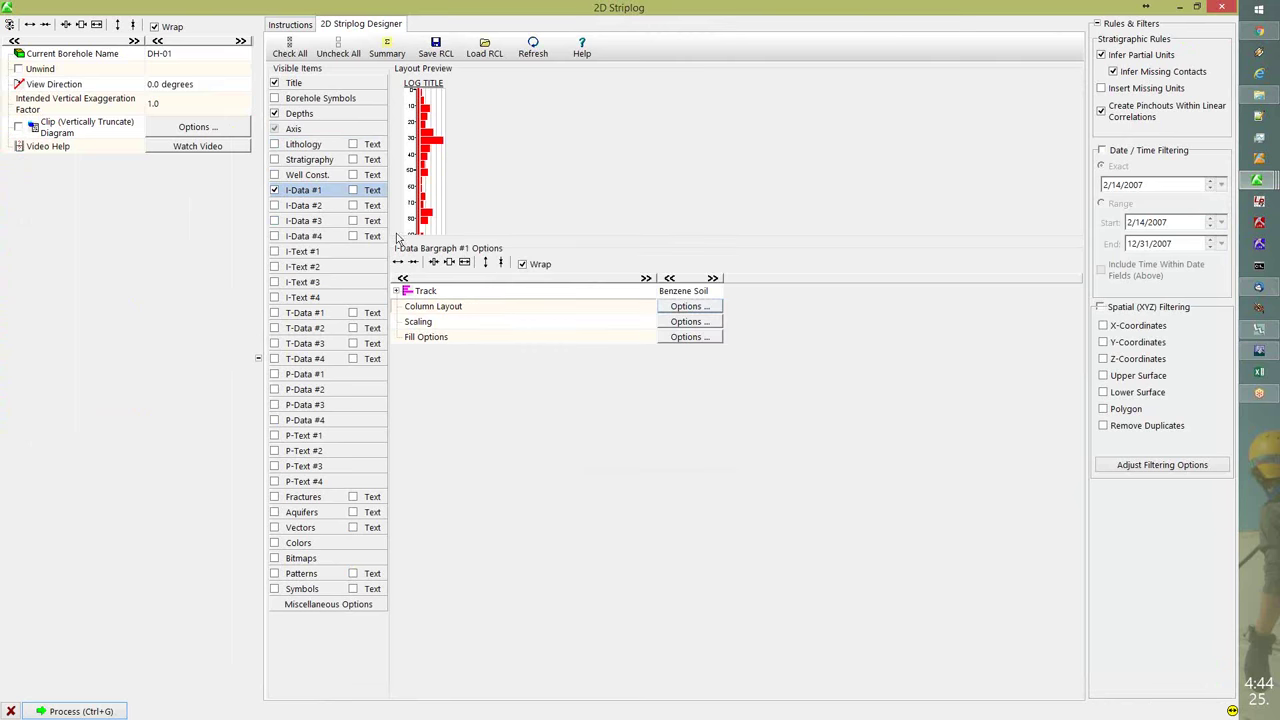
left_click(353, 191)
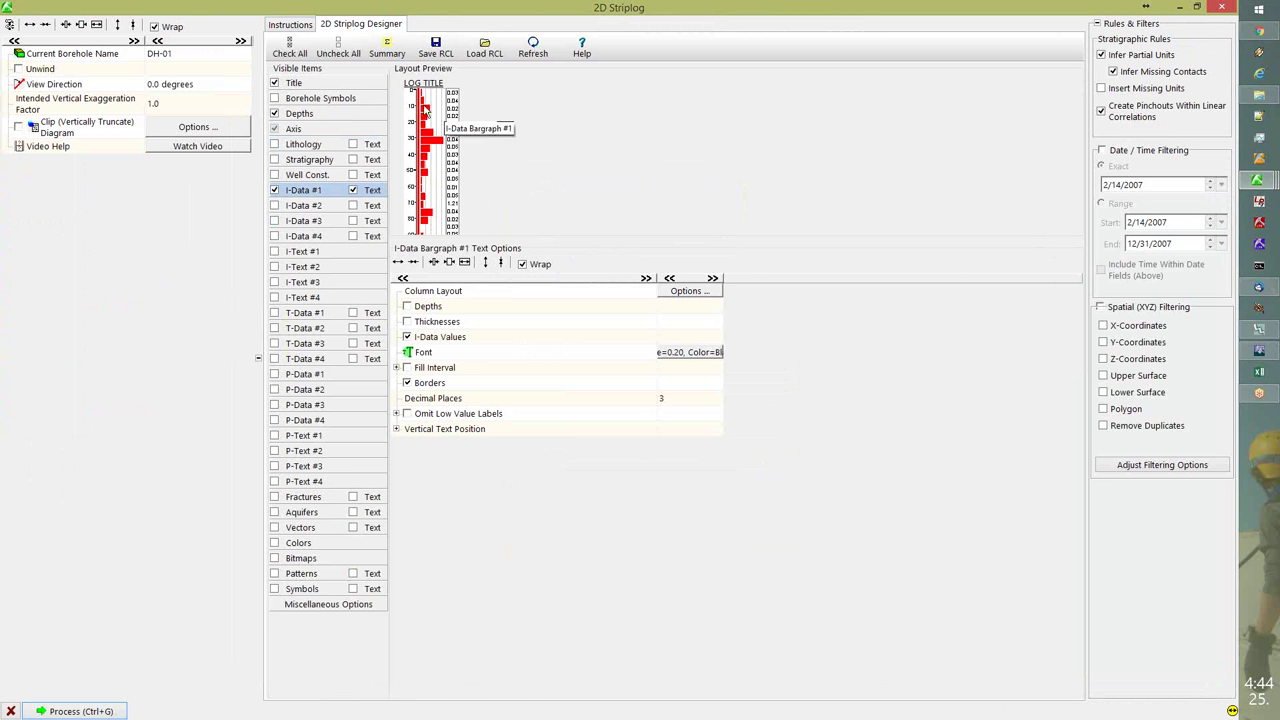
- Hide the I-Data #1 bargraph and its text column, and close the 2D Striplog window
left_click(298, 189)
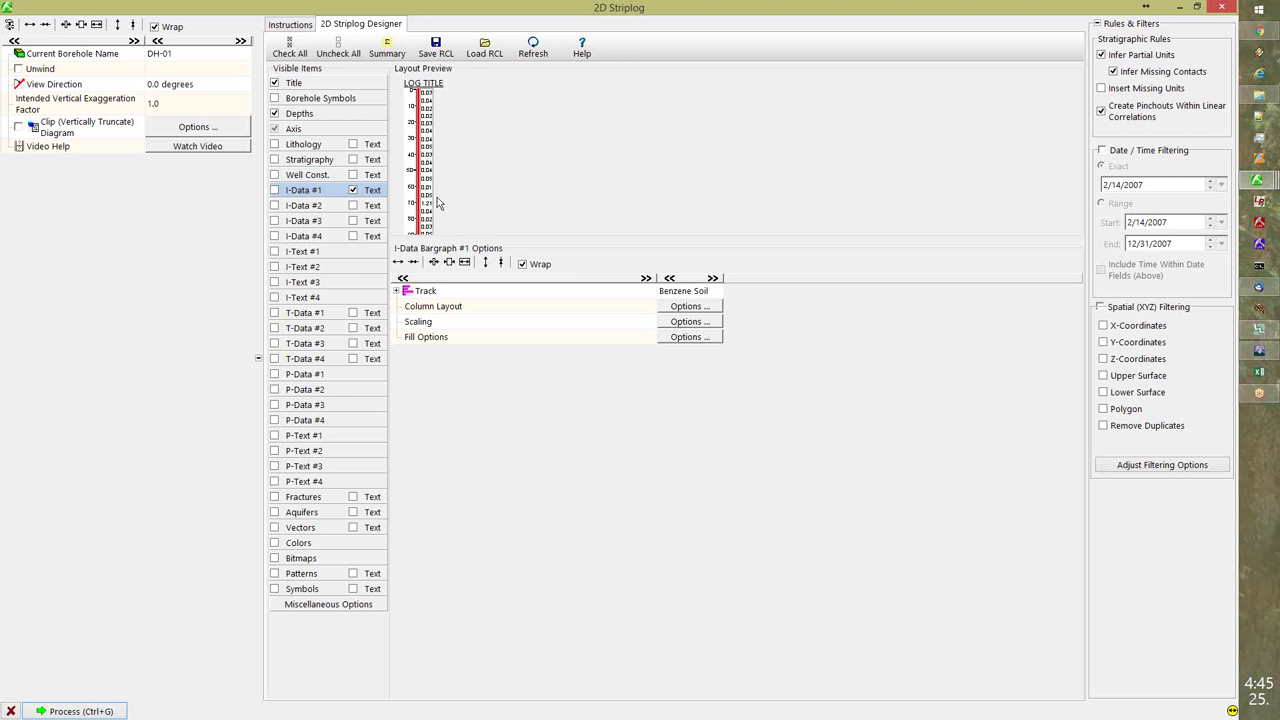
left_click(352, 190)
mouse_move(1276, 4)
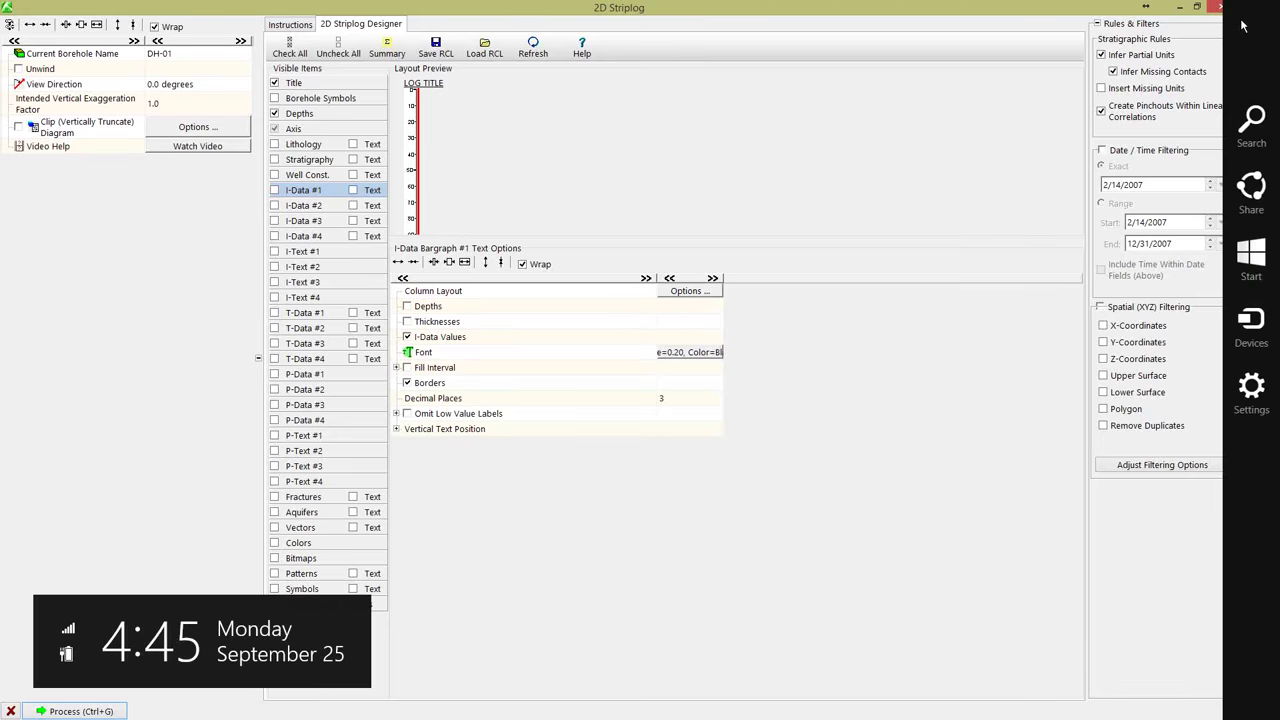
left_click(1218, 8)
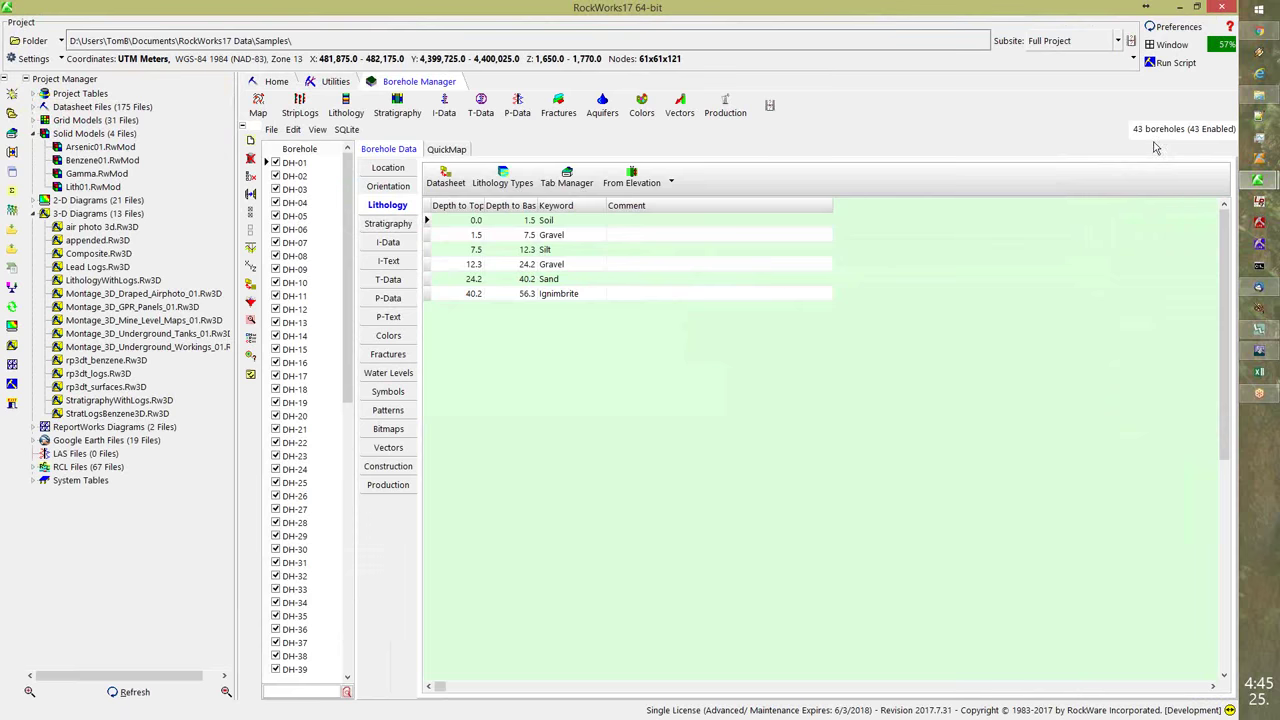
- Switch to the I-Data Model window and close it without saving the changes
left_click(1257, 183)
left_click(1150, 230)
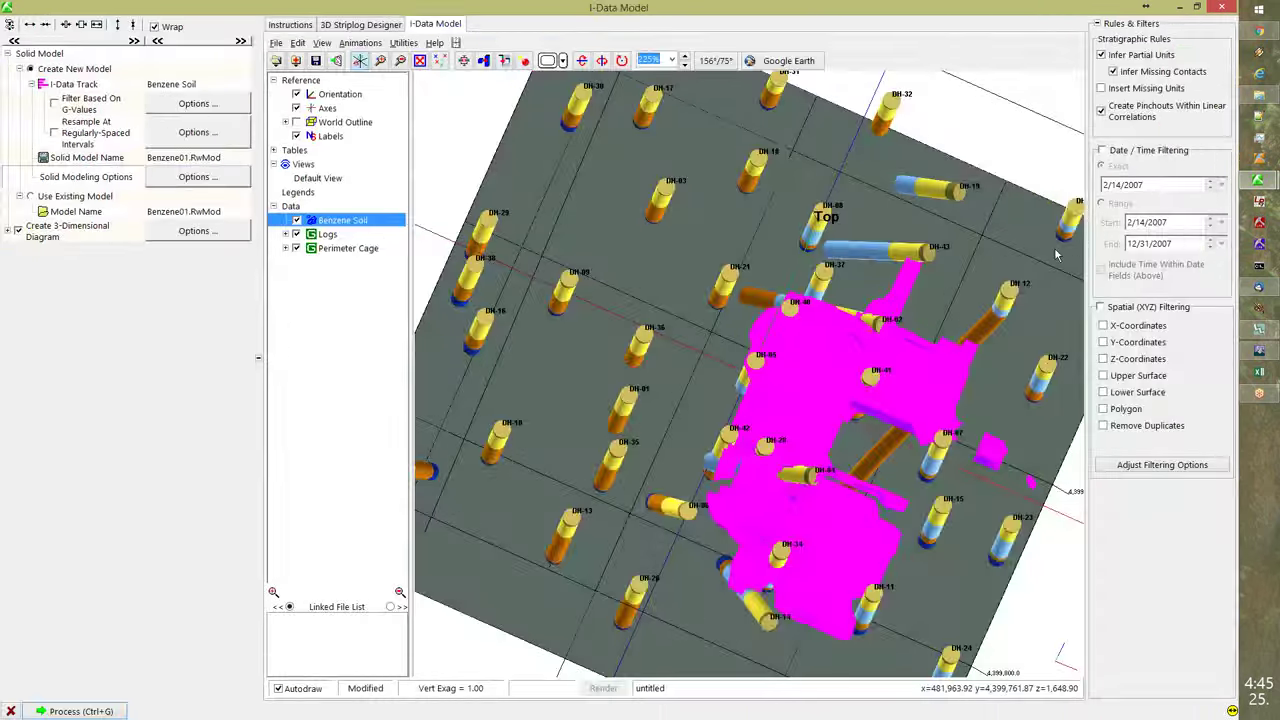
left_click(1224, 7)
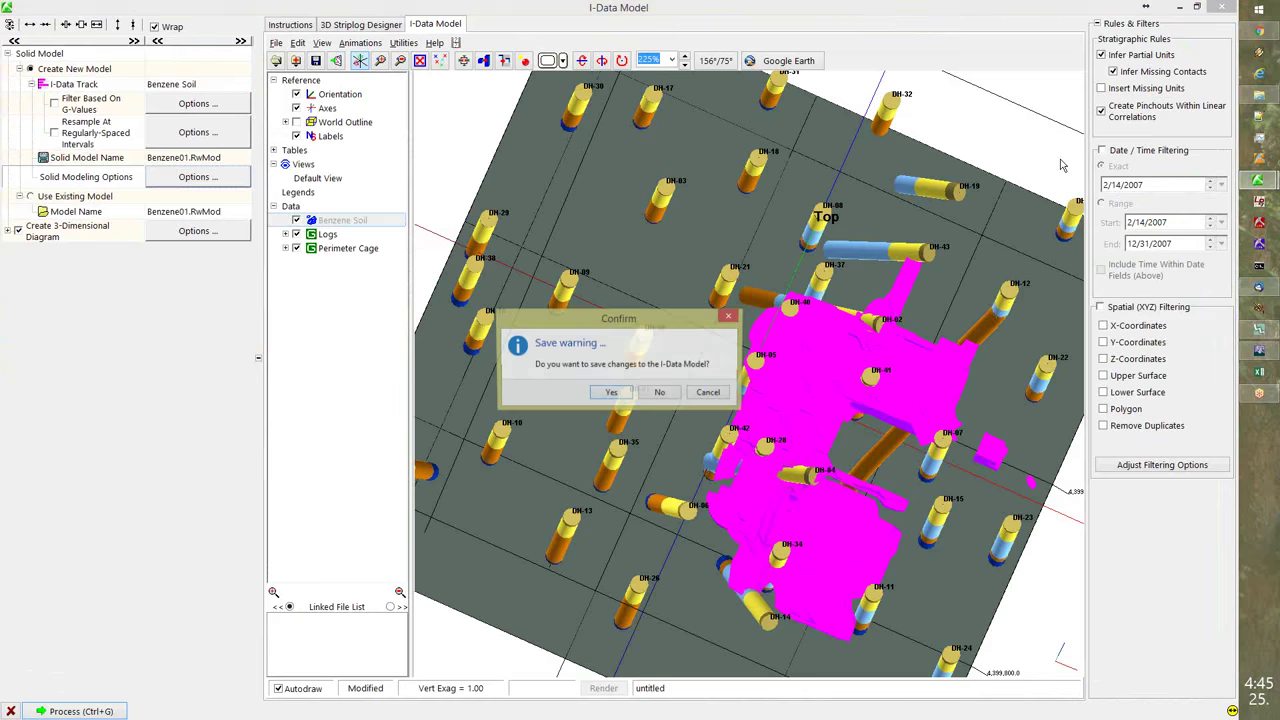
left_click(660, 393)
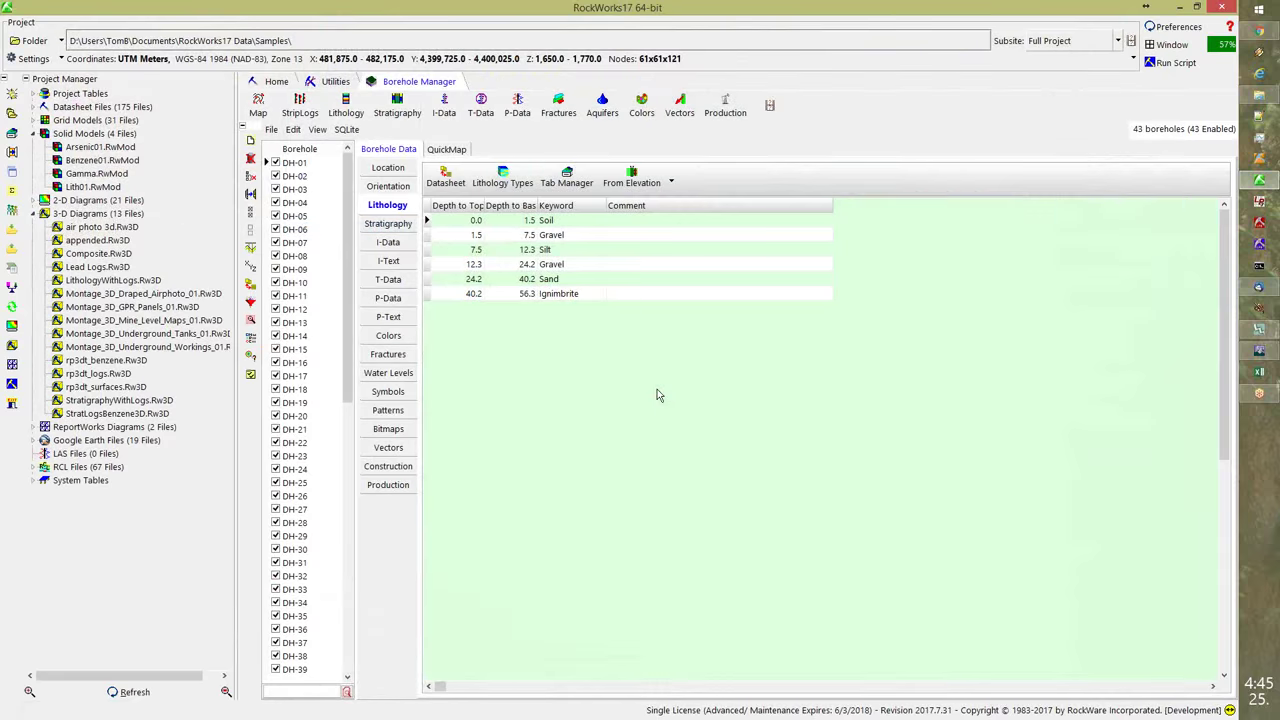